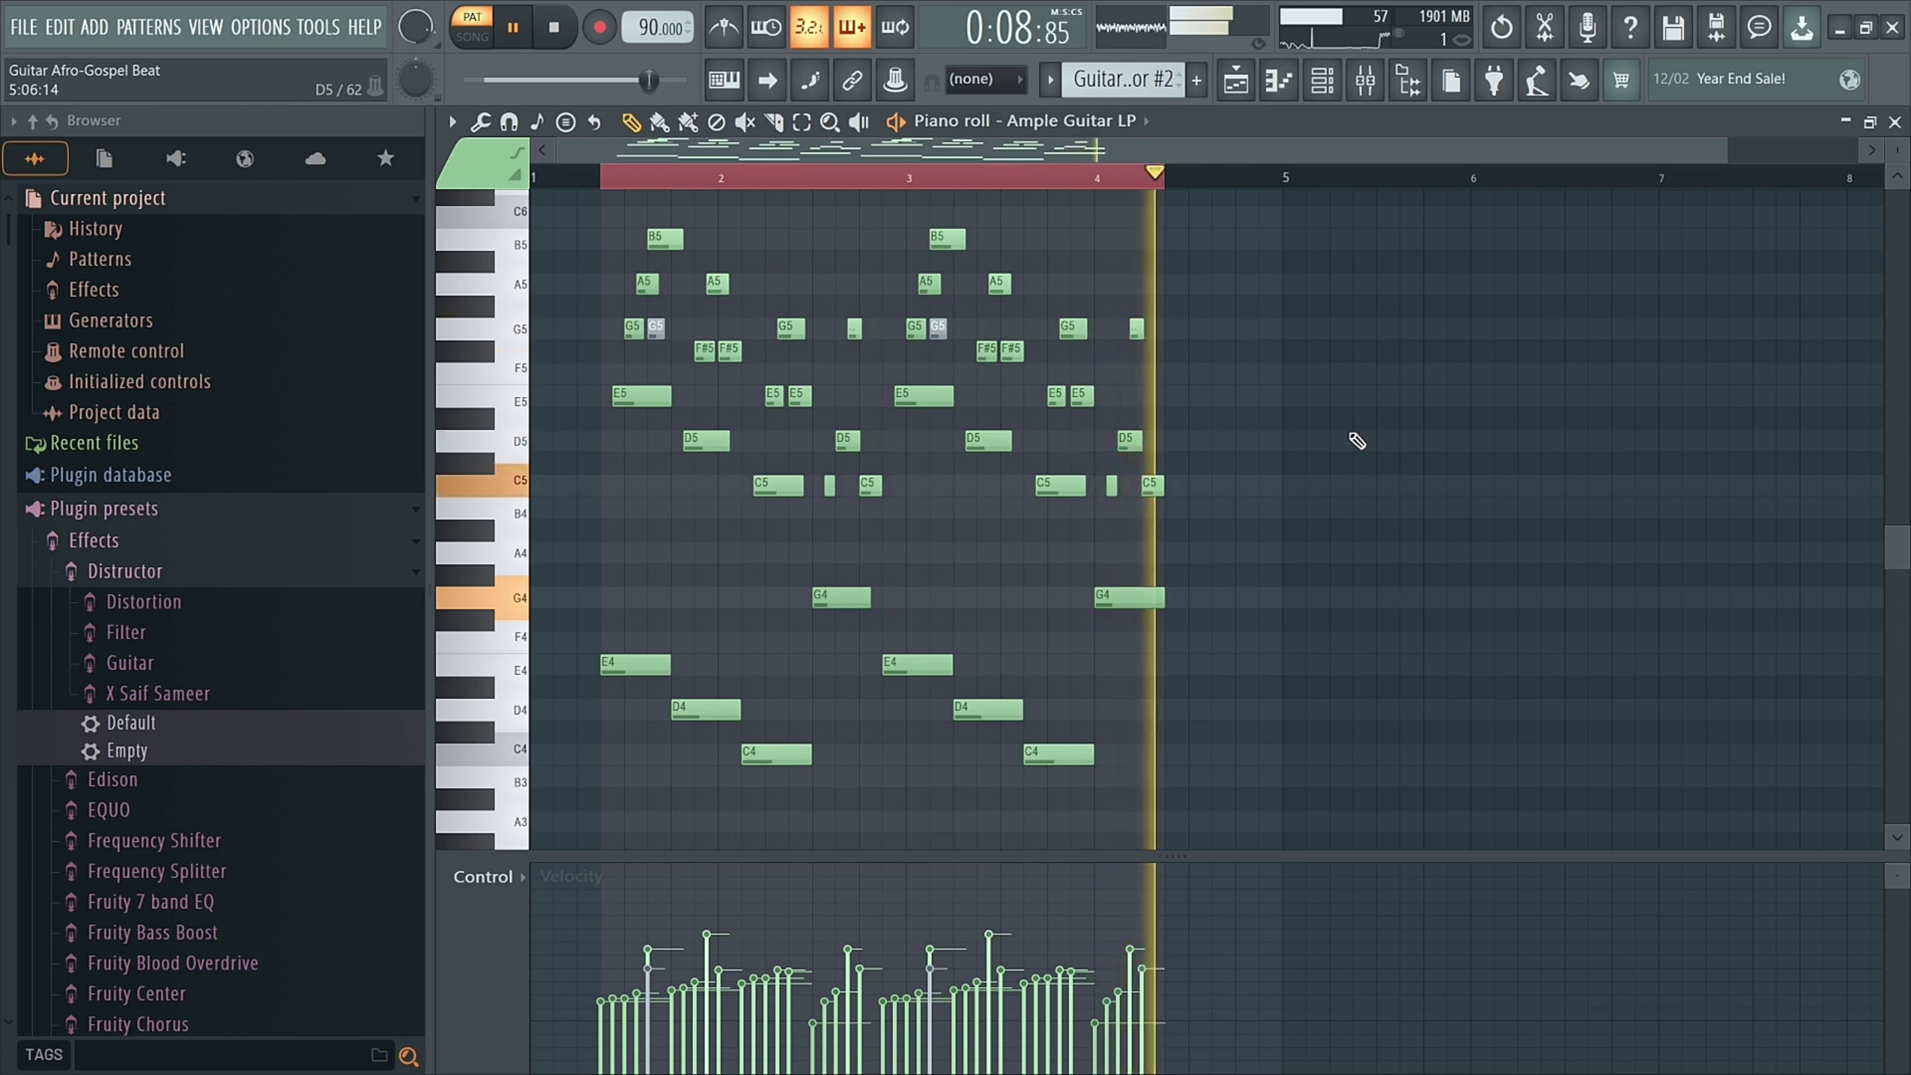
# Step: Stop playback, leave the piano roll for the playlist, and mute the Ample Guitar LP channel in the channel rack
pyautogui.press('space')
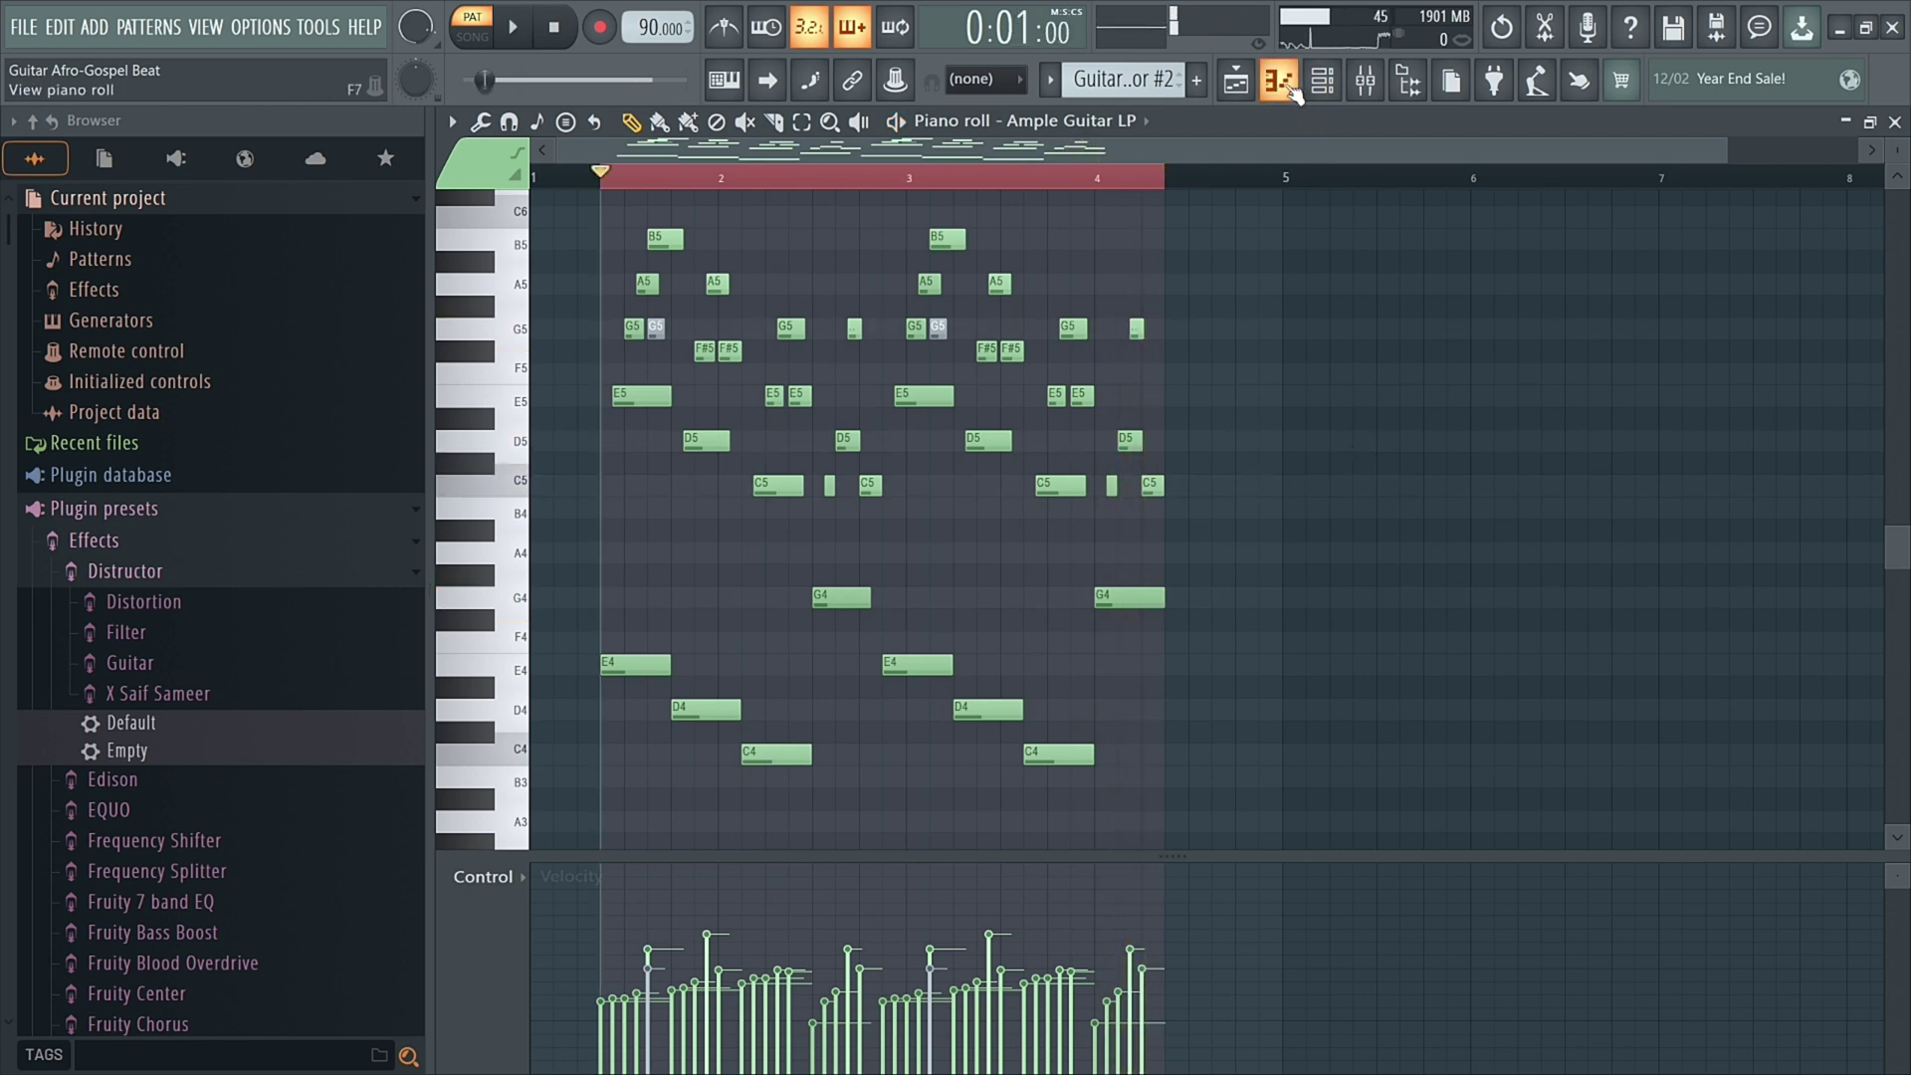
pyautogui.click(1290, 87)
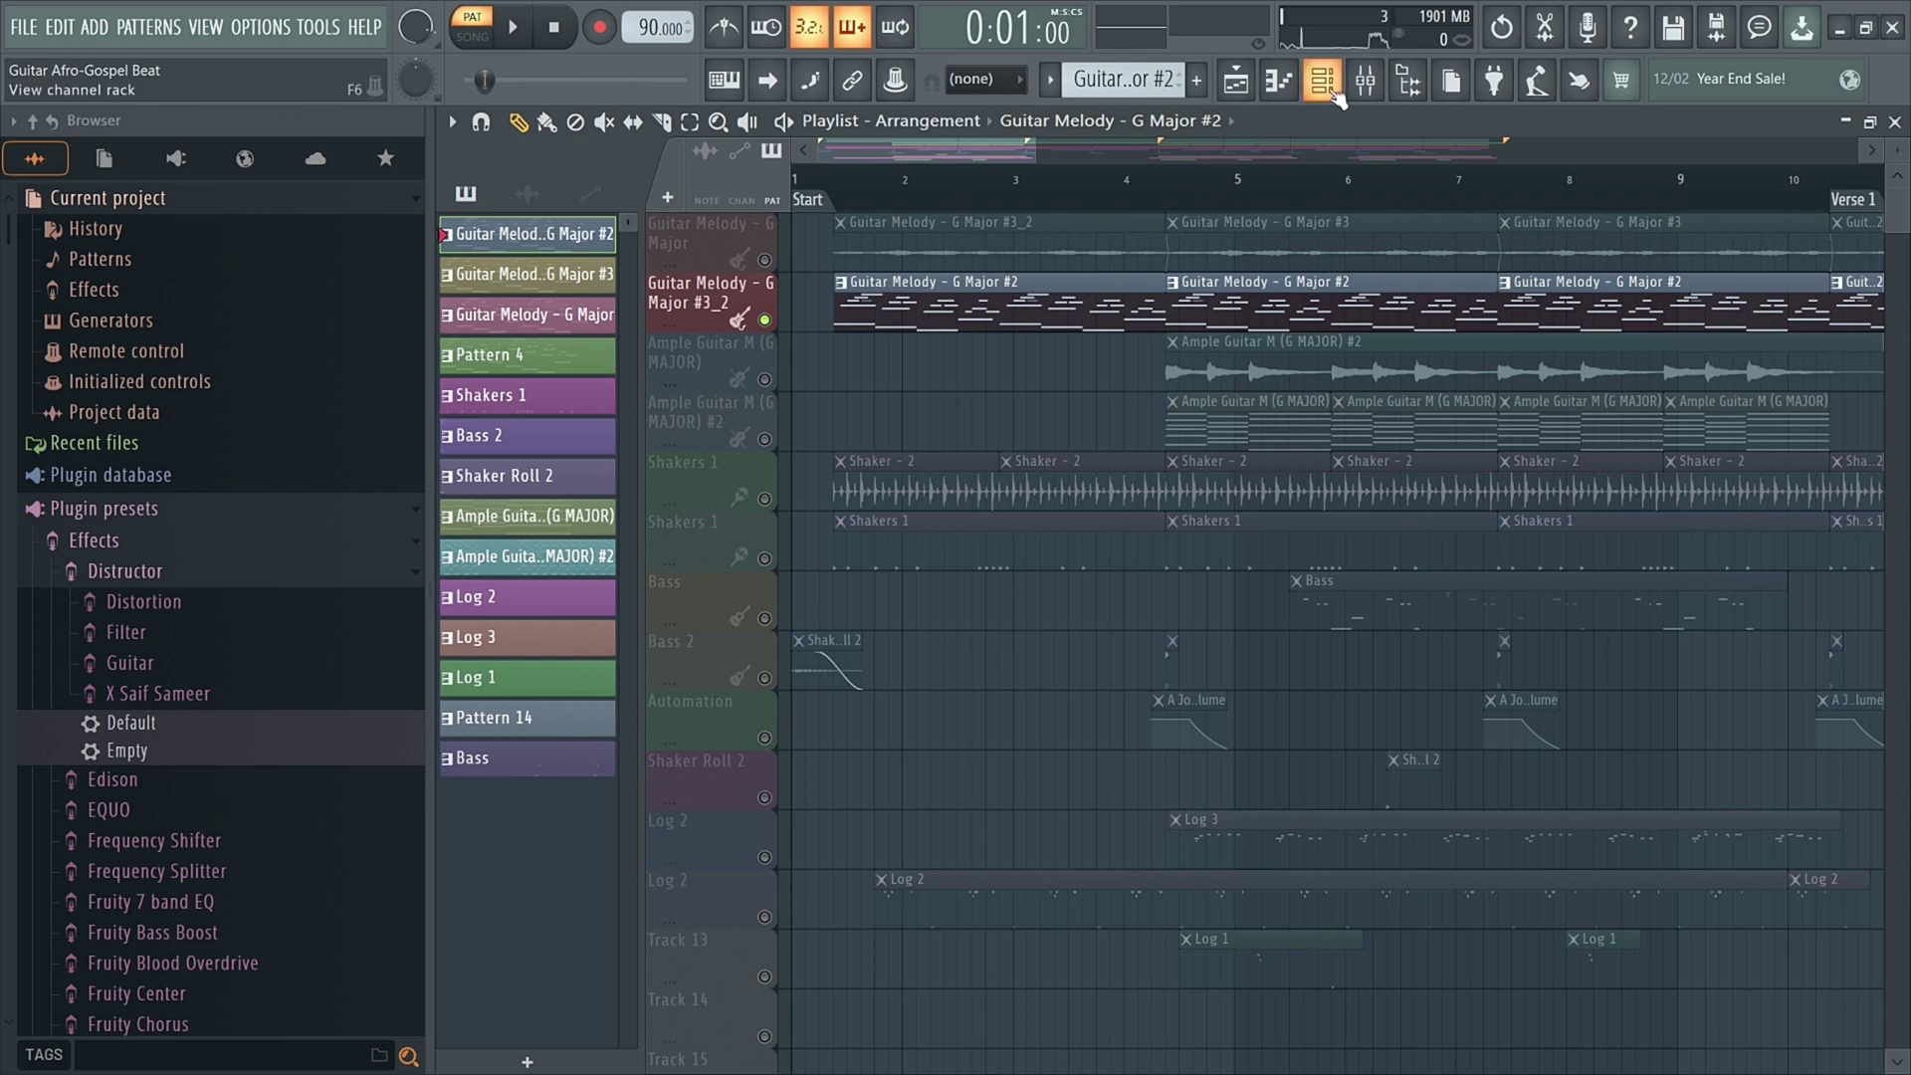
pyautogui.press('F6')
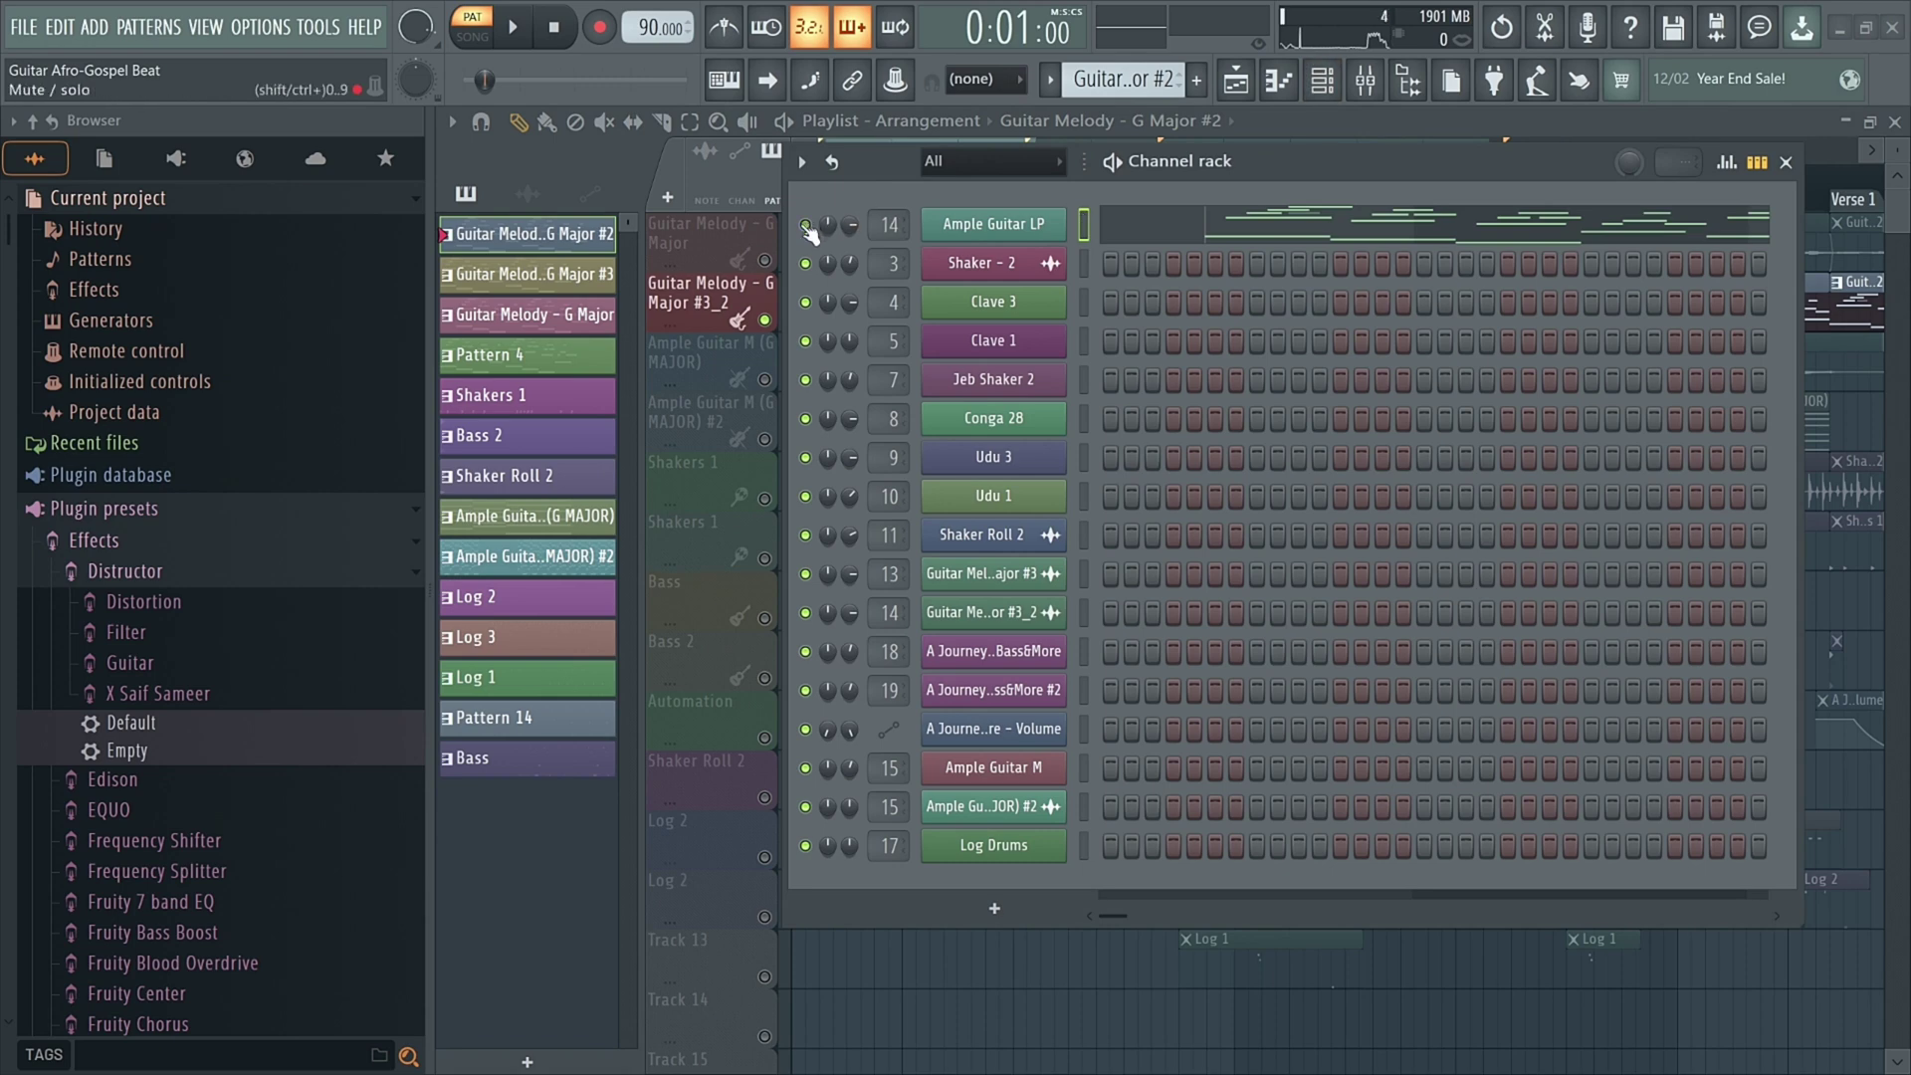
pyautogui.click(806, 227)
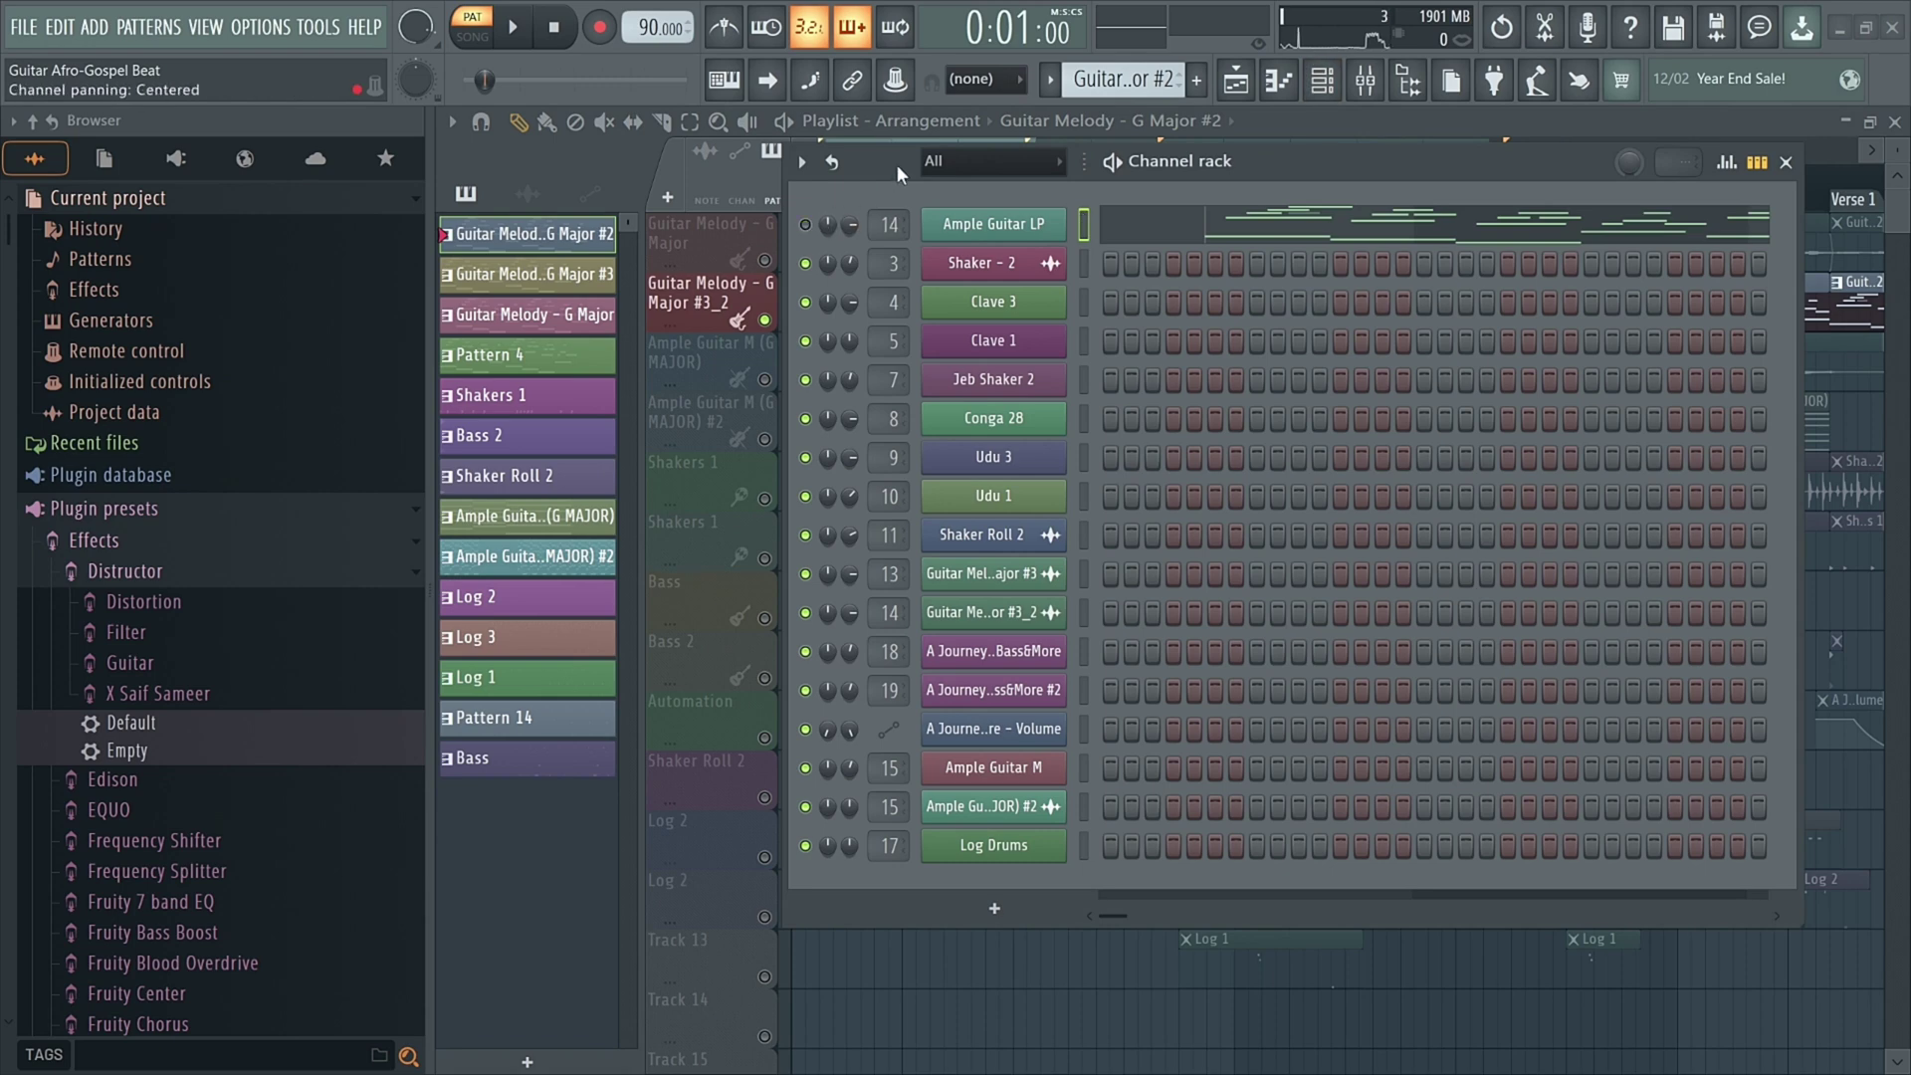
# Step: View the Ample Guitar LP instrument window from its channel and close it again
pyautogui.moveTo(898, 165); pyautogui.dragTo(876, 418)
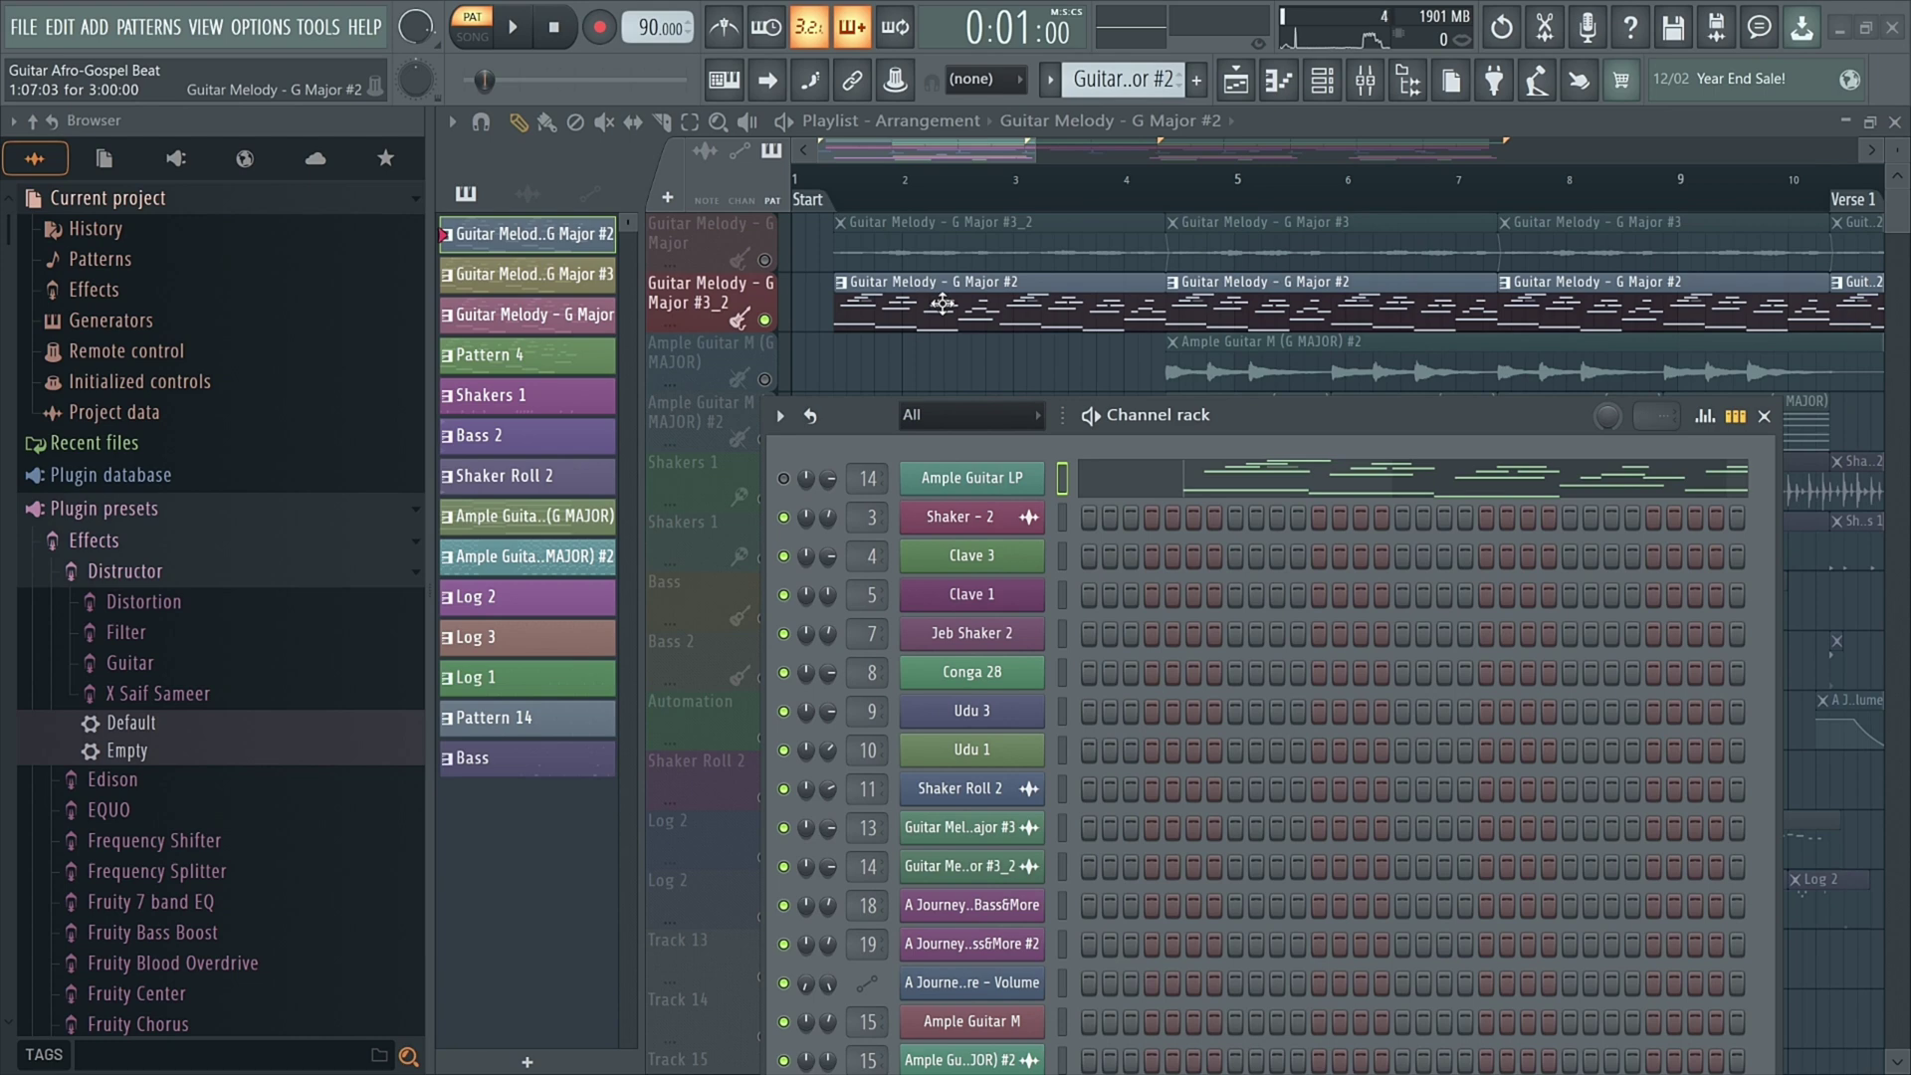
pyautogui.click(972, 478)
pyautogui.moveTo(779, 142); pyautogui.dragTo(810, 119)
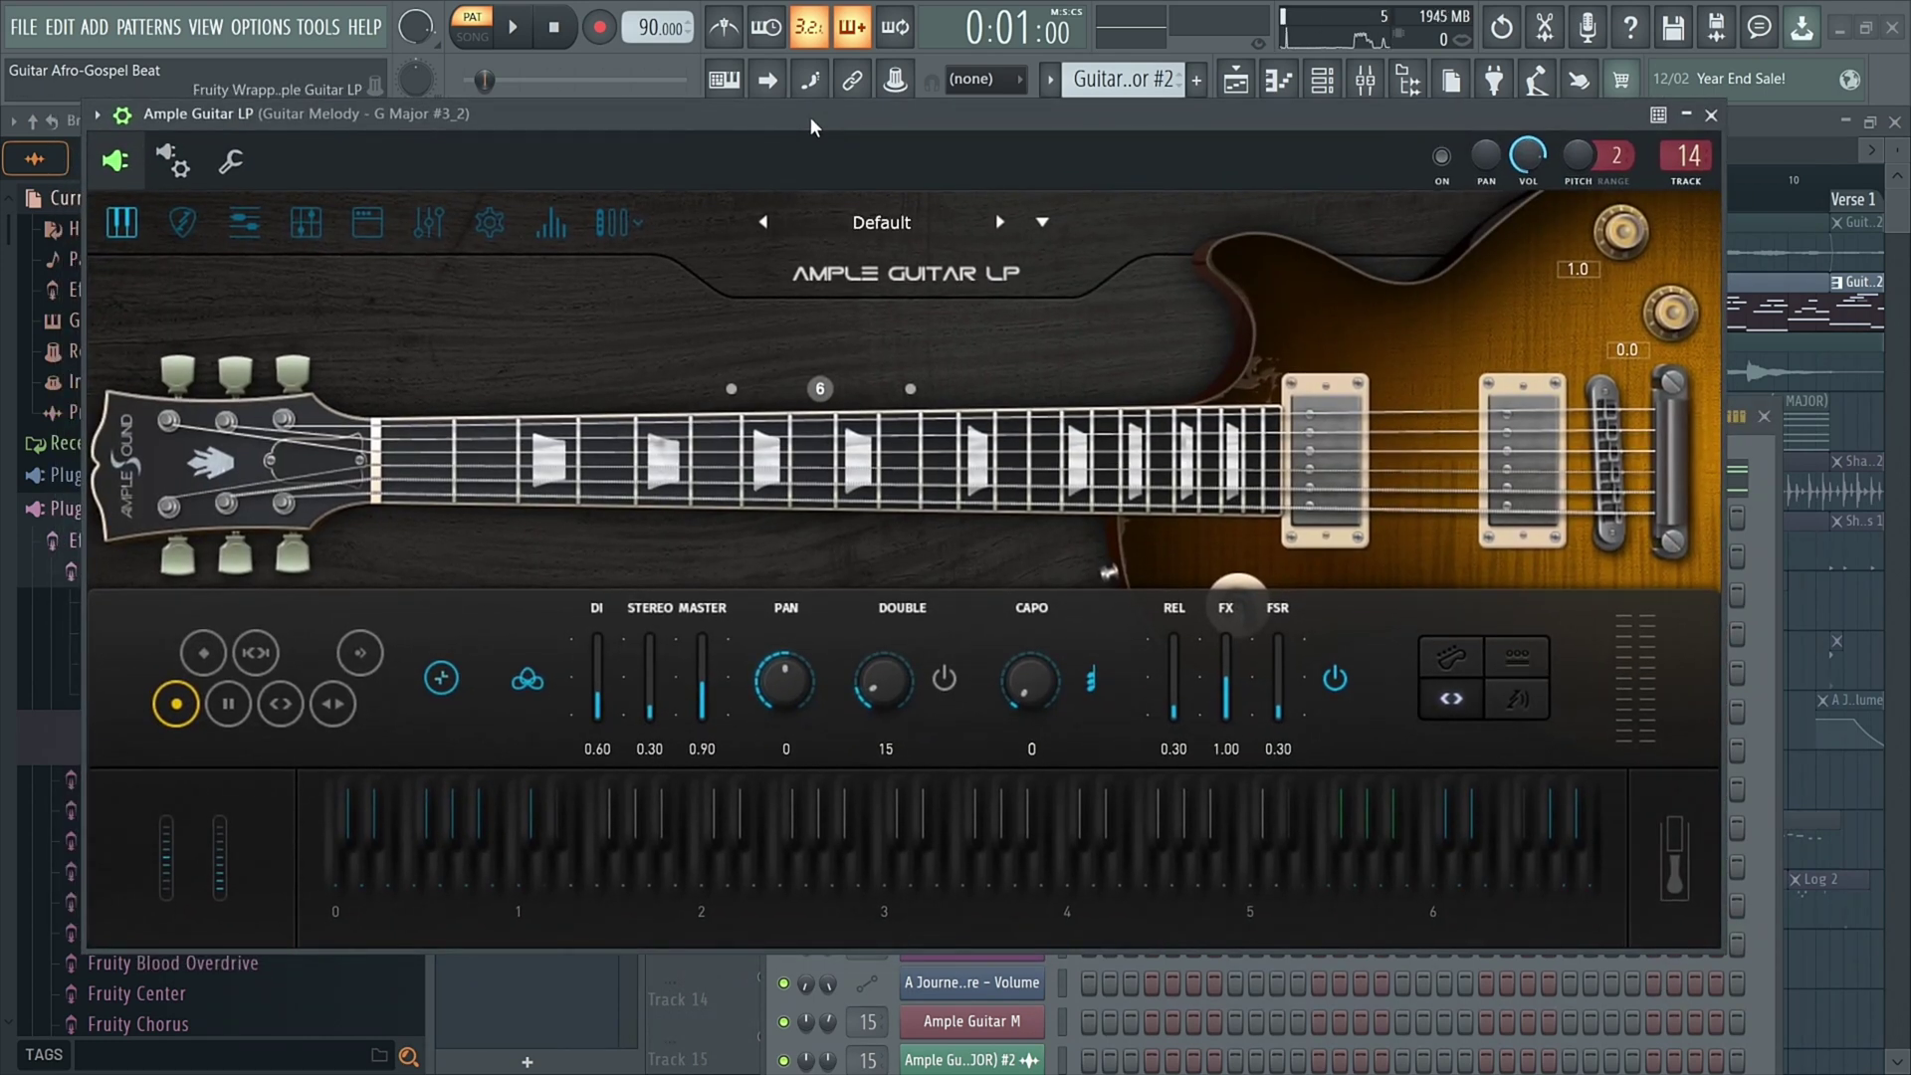
pyautogui.click(123, 115)
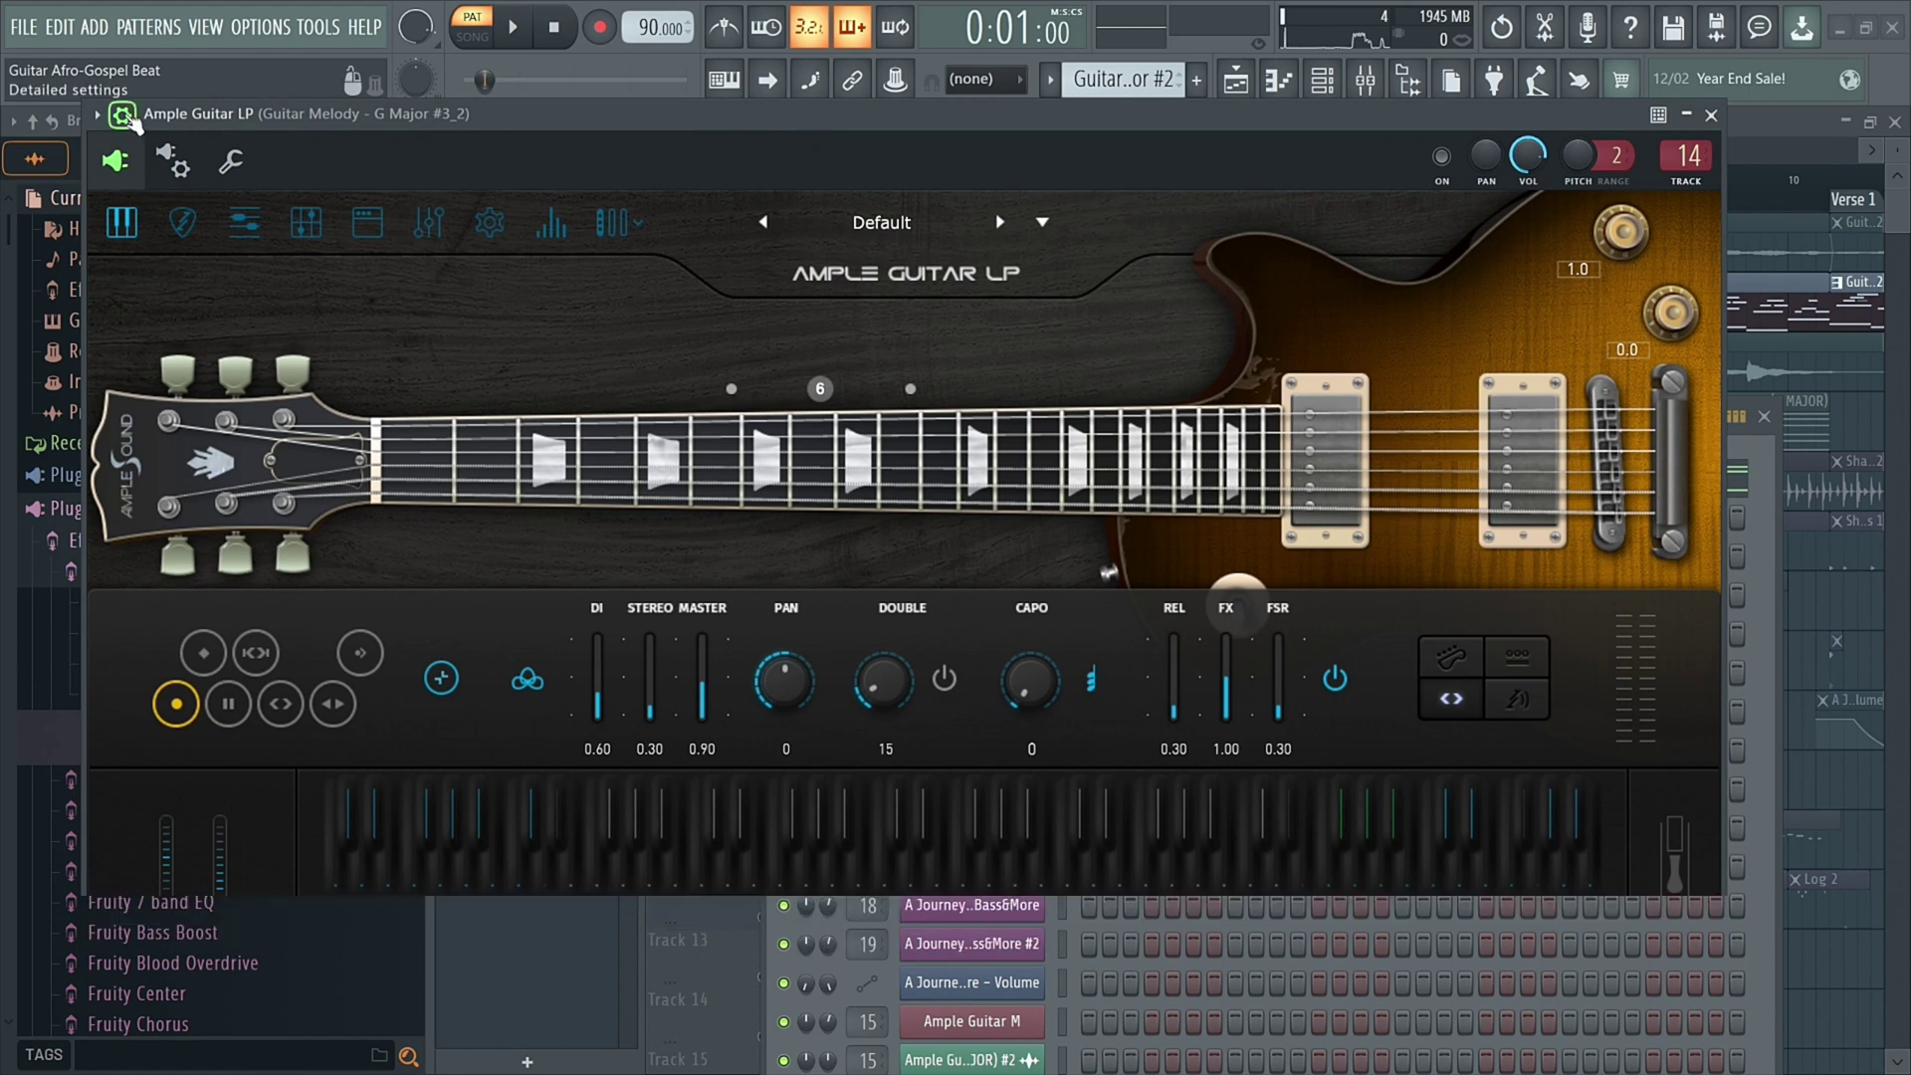
pyautogui.click(1711, 116)
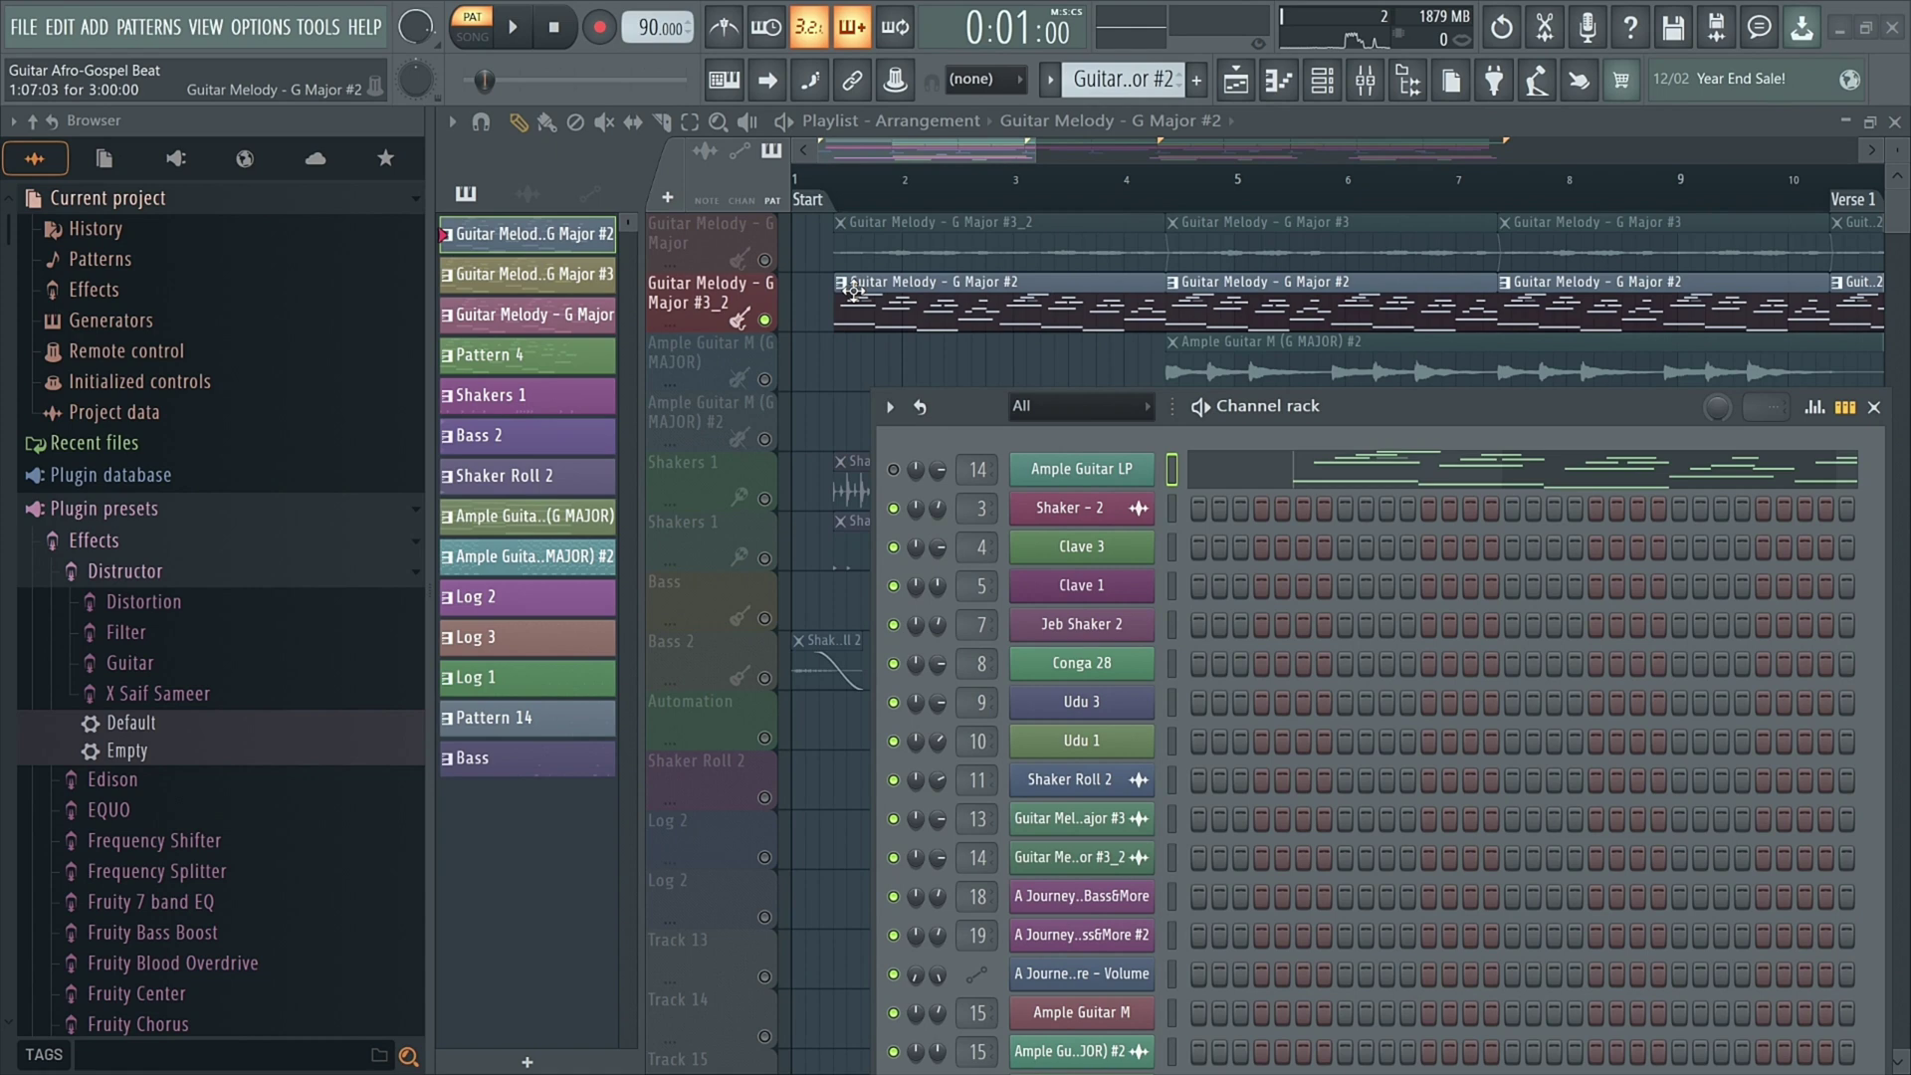
# Step: Solo the Guitar Melody - G Major audio track and mute its first clip, Guitar Melody - G Major #3_2
pyautogui.click(775, 261)
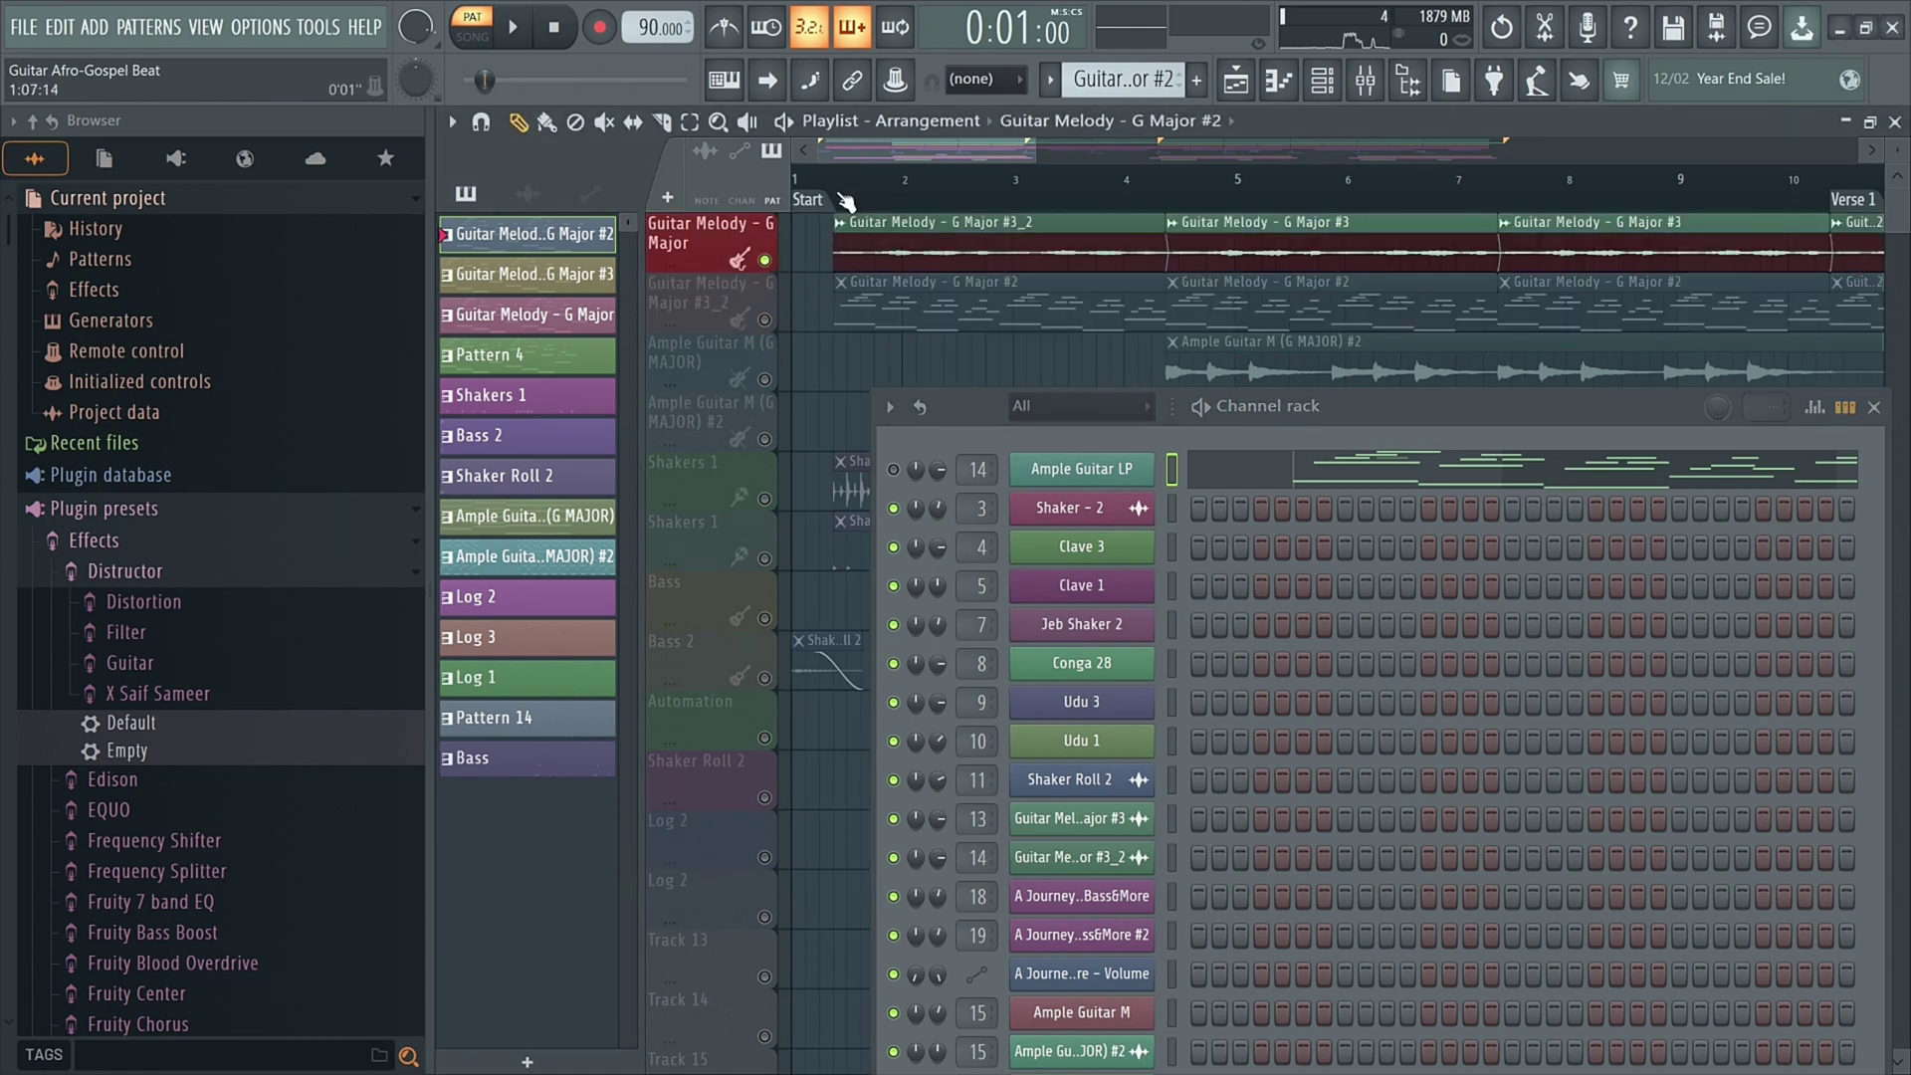
pyautogui.click(1170, 199)
pyautogui.click(604, 121)
pyautogui.click(906, 227)
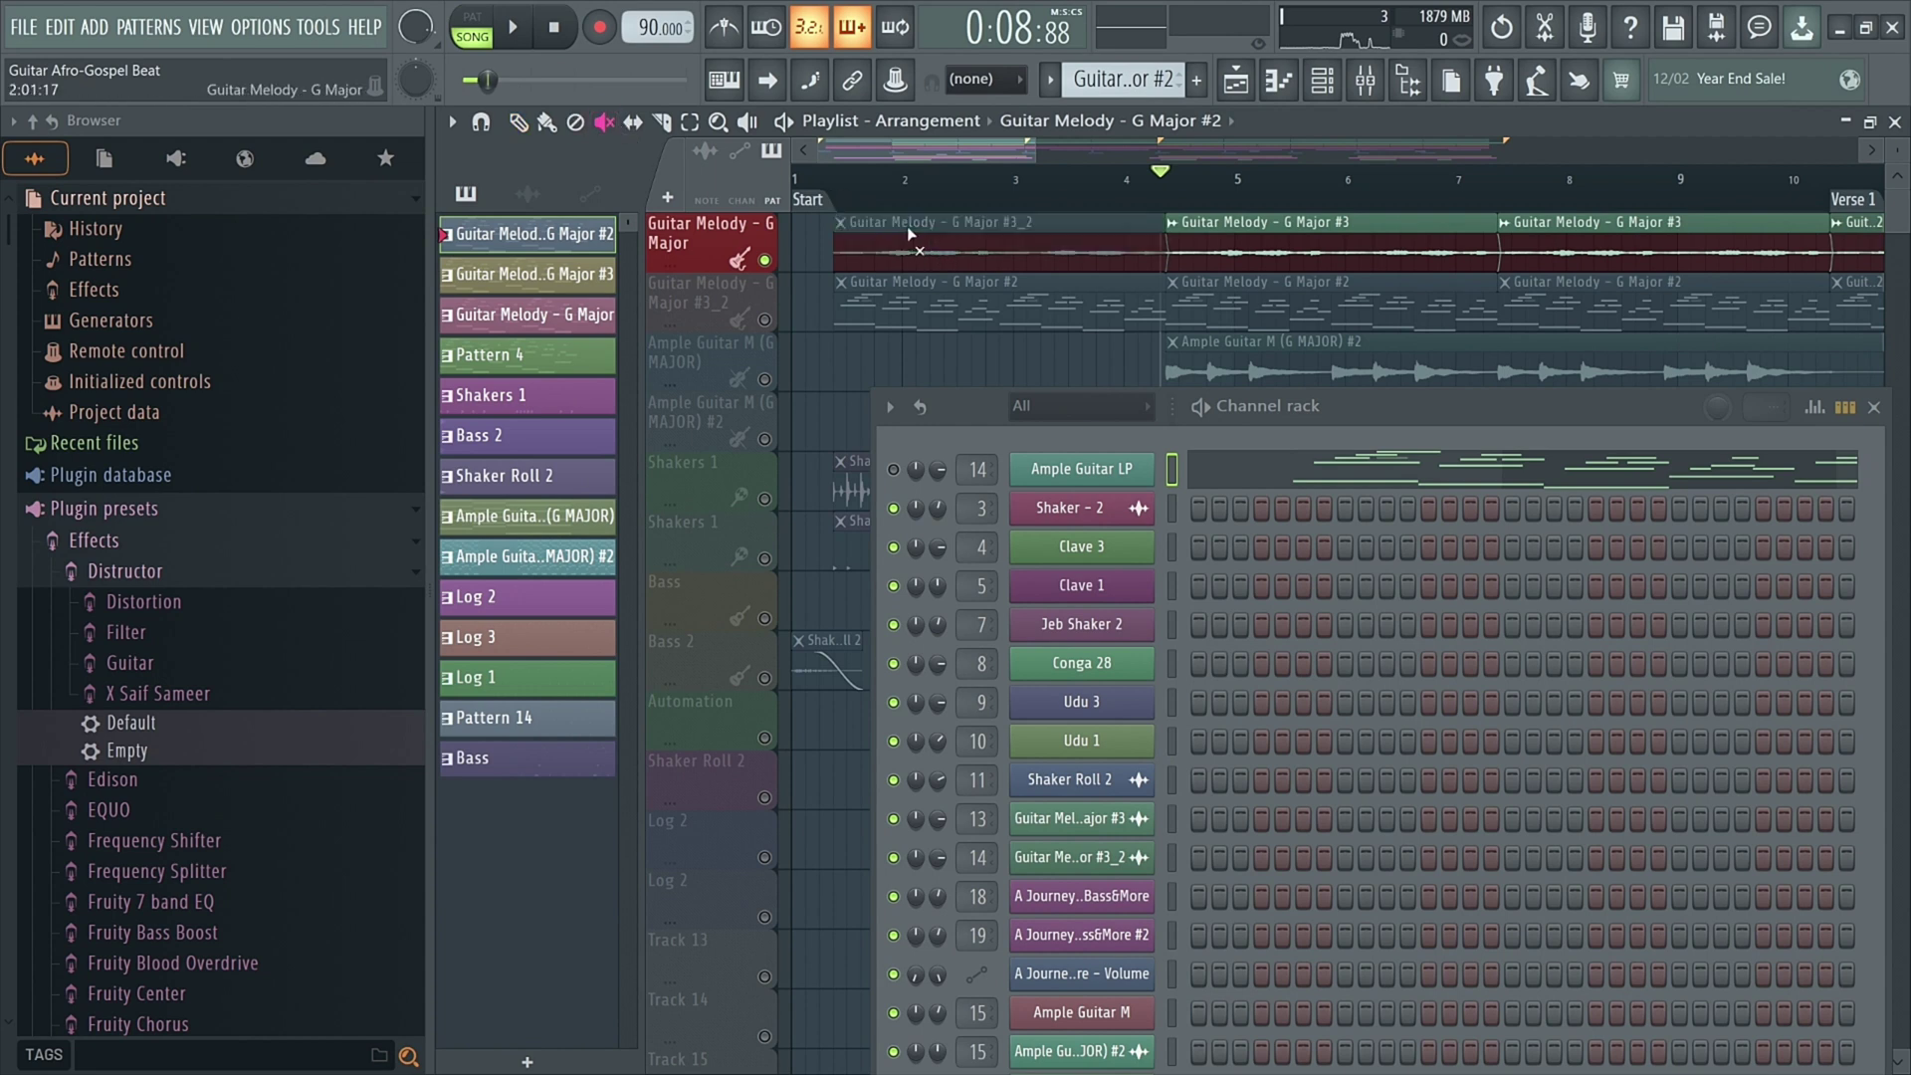
# Step: Play the soloed track from just before its second clip, Guitar Melody - G Major #3, and stop
pyautogui.click(518, 120)
pyautogui.press('space')
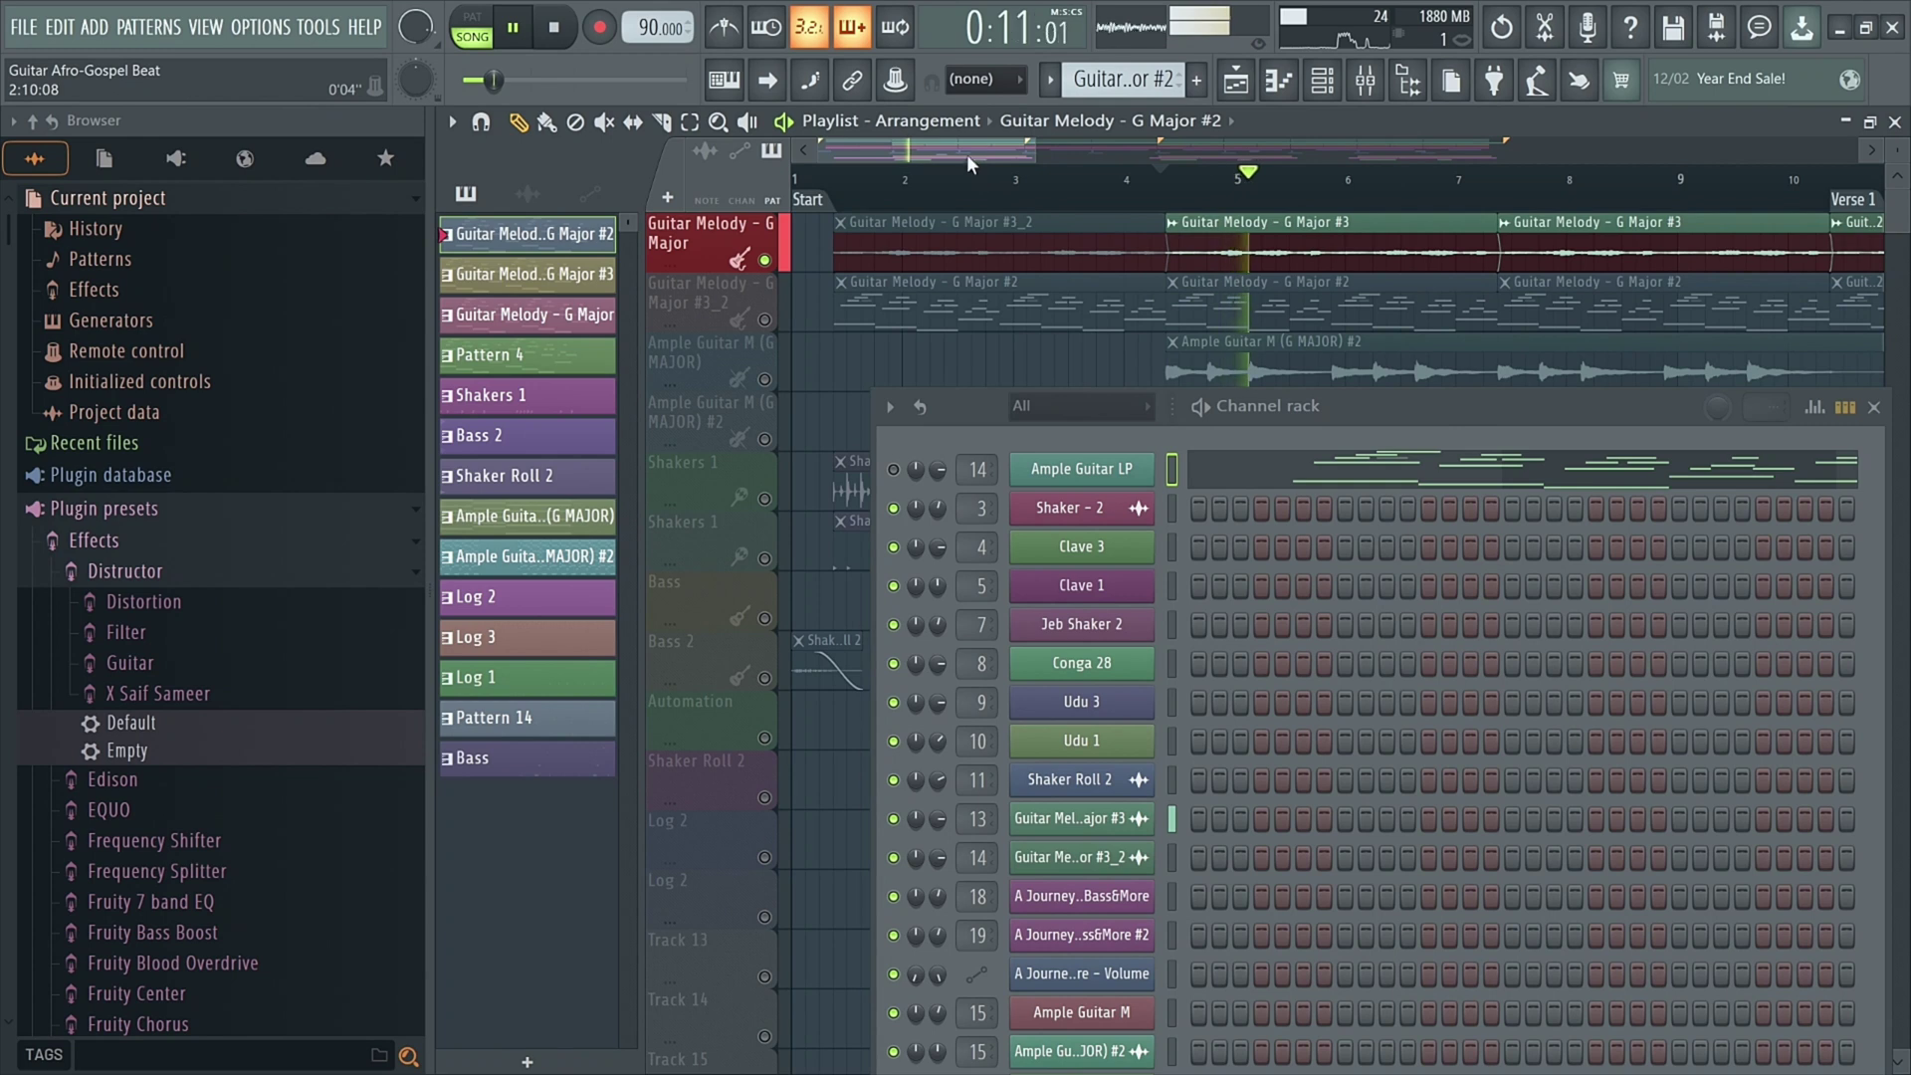
pyautogui.moveTo(965, 155); pyautogui.dragTo(1018, 149)
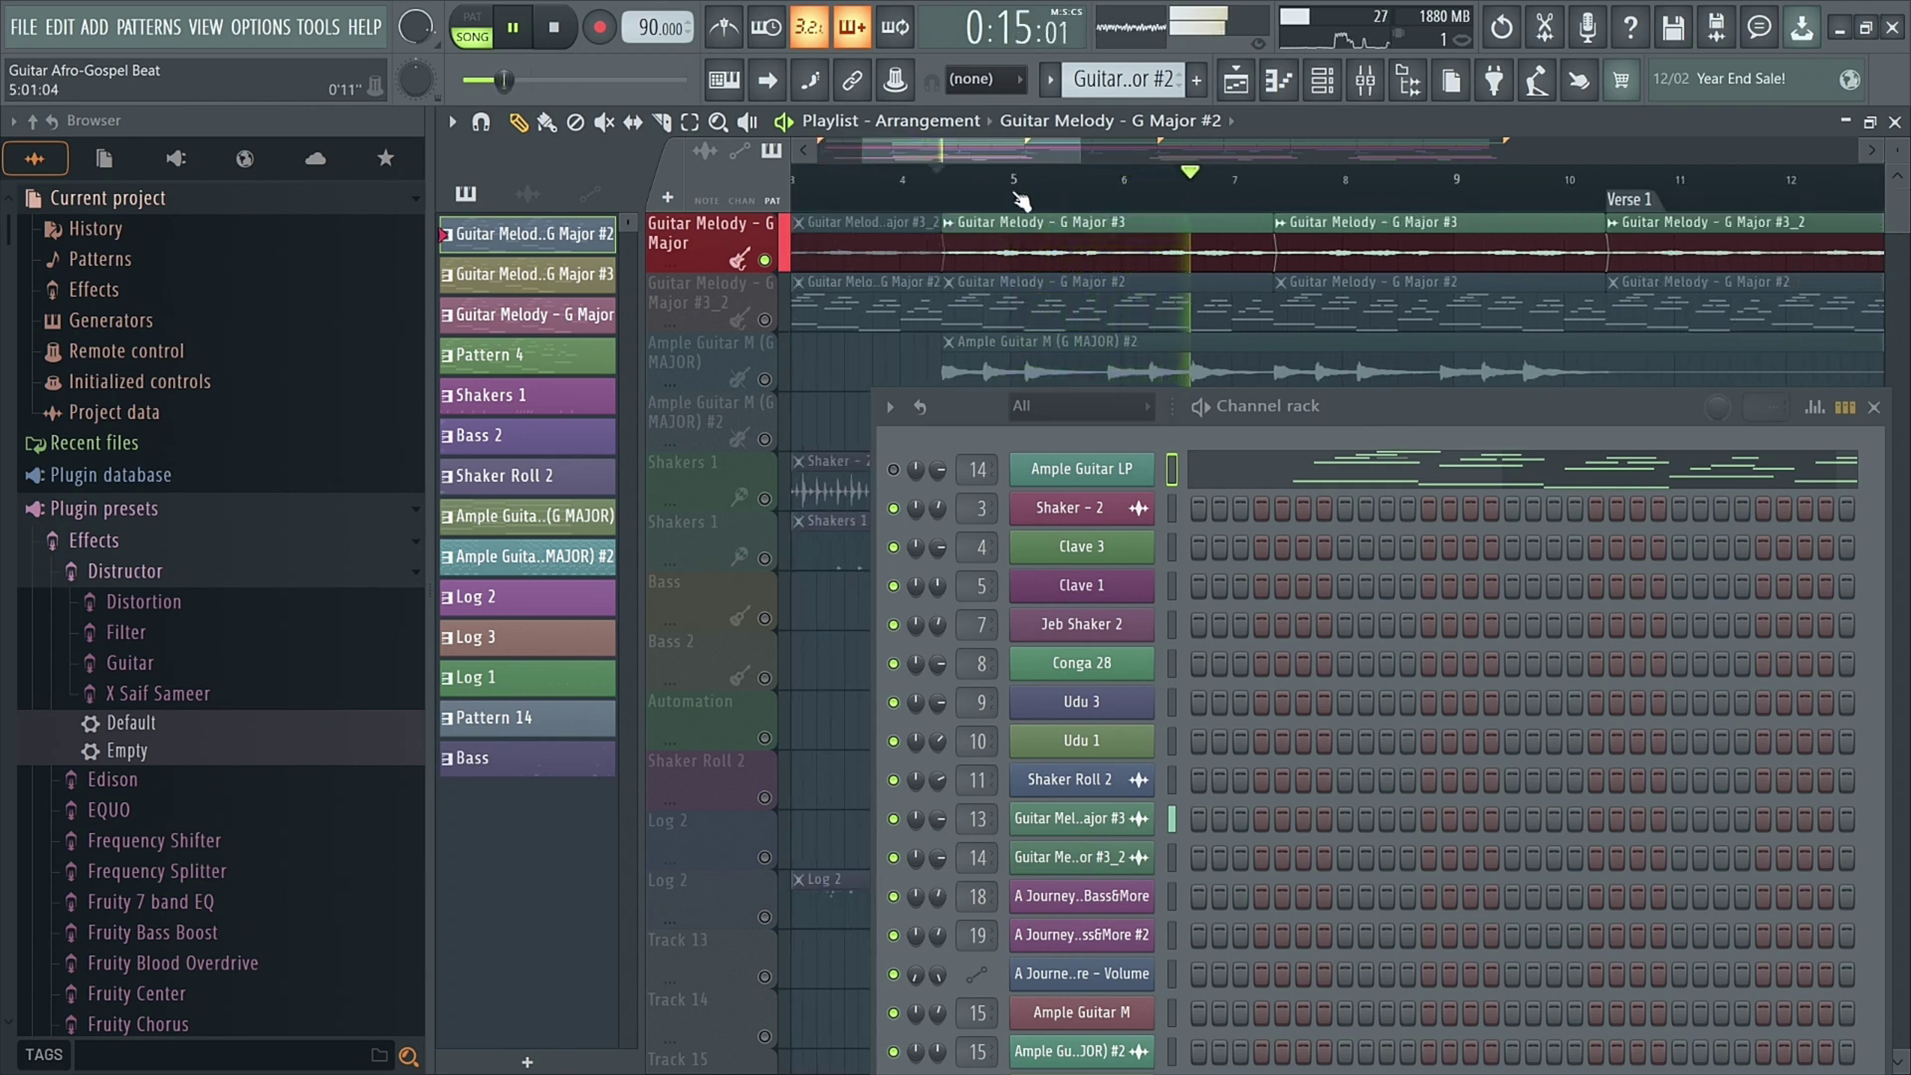
pyautogui.press('space')
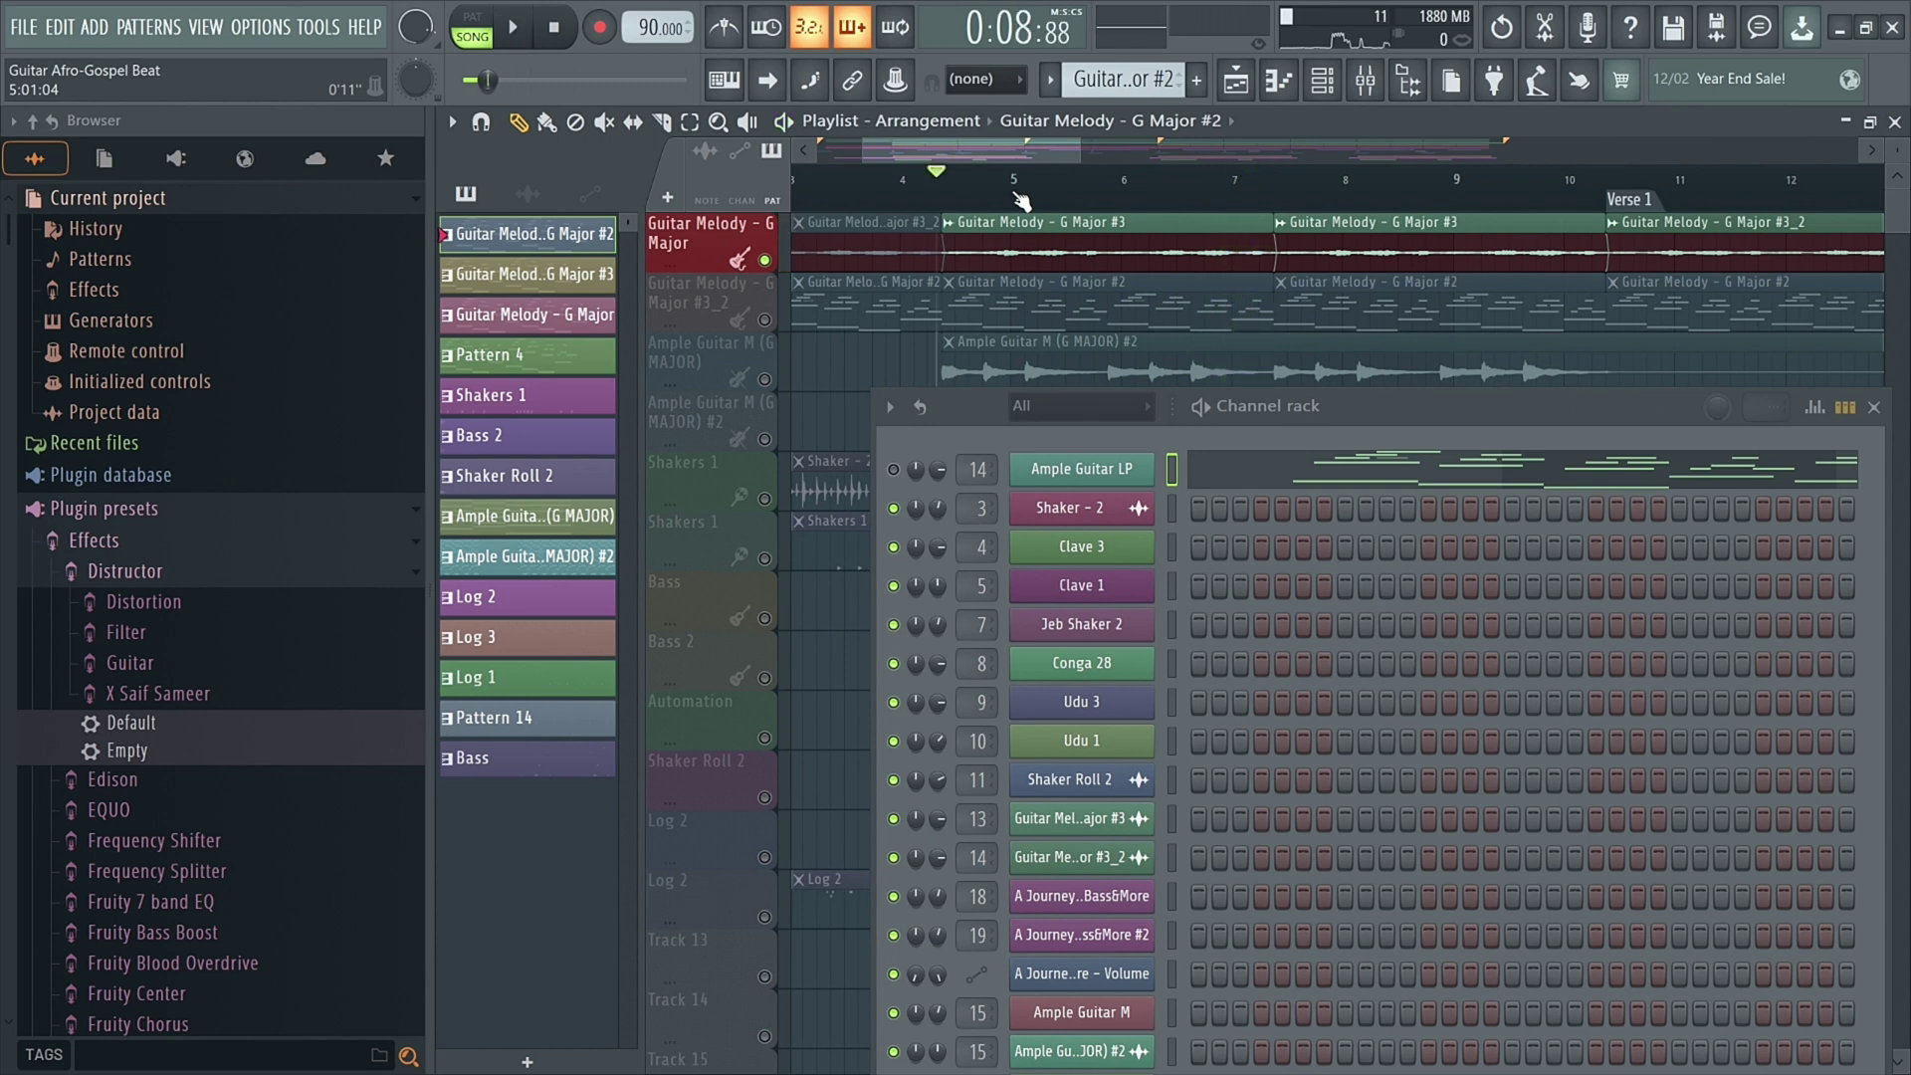
pyautogui.moveTo(1042, 141); pyautogui.dragTo(948, 145)
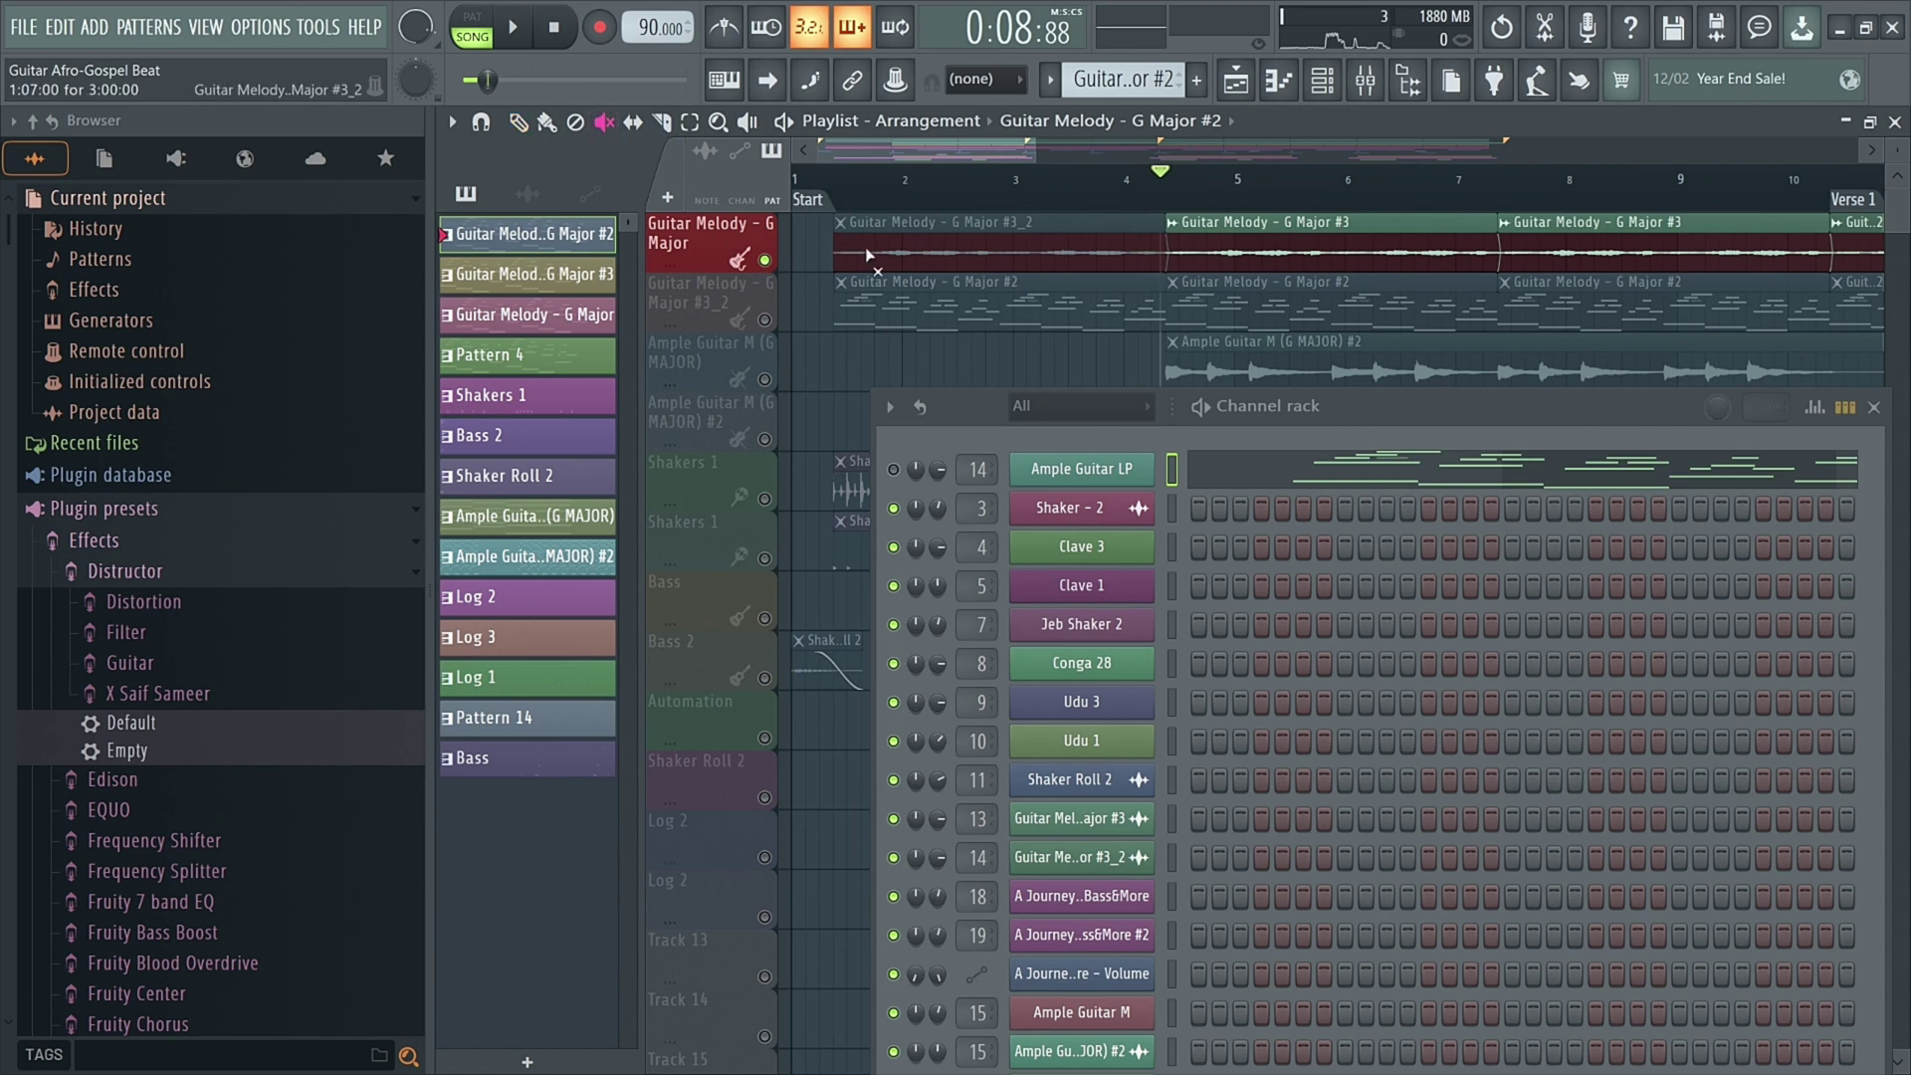
# Step: Unmute the Guitar Melody - G Major #3_2 clip and play the soloed guitar track from its beginning
pyautogui.click(840, 222)
pyautogui.press('space')
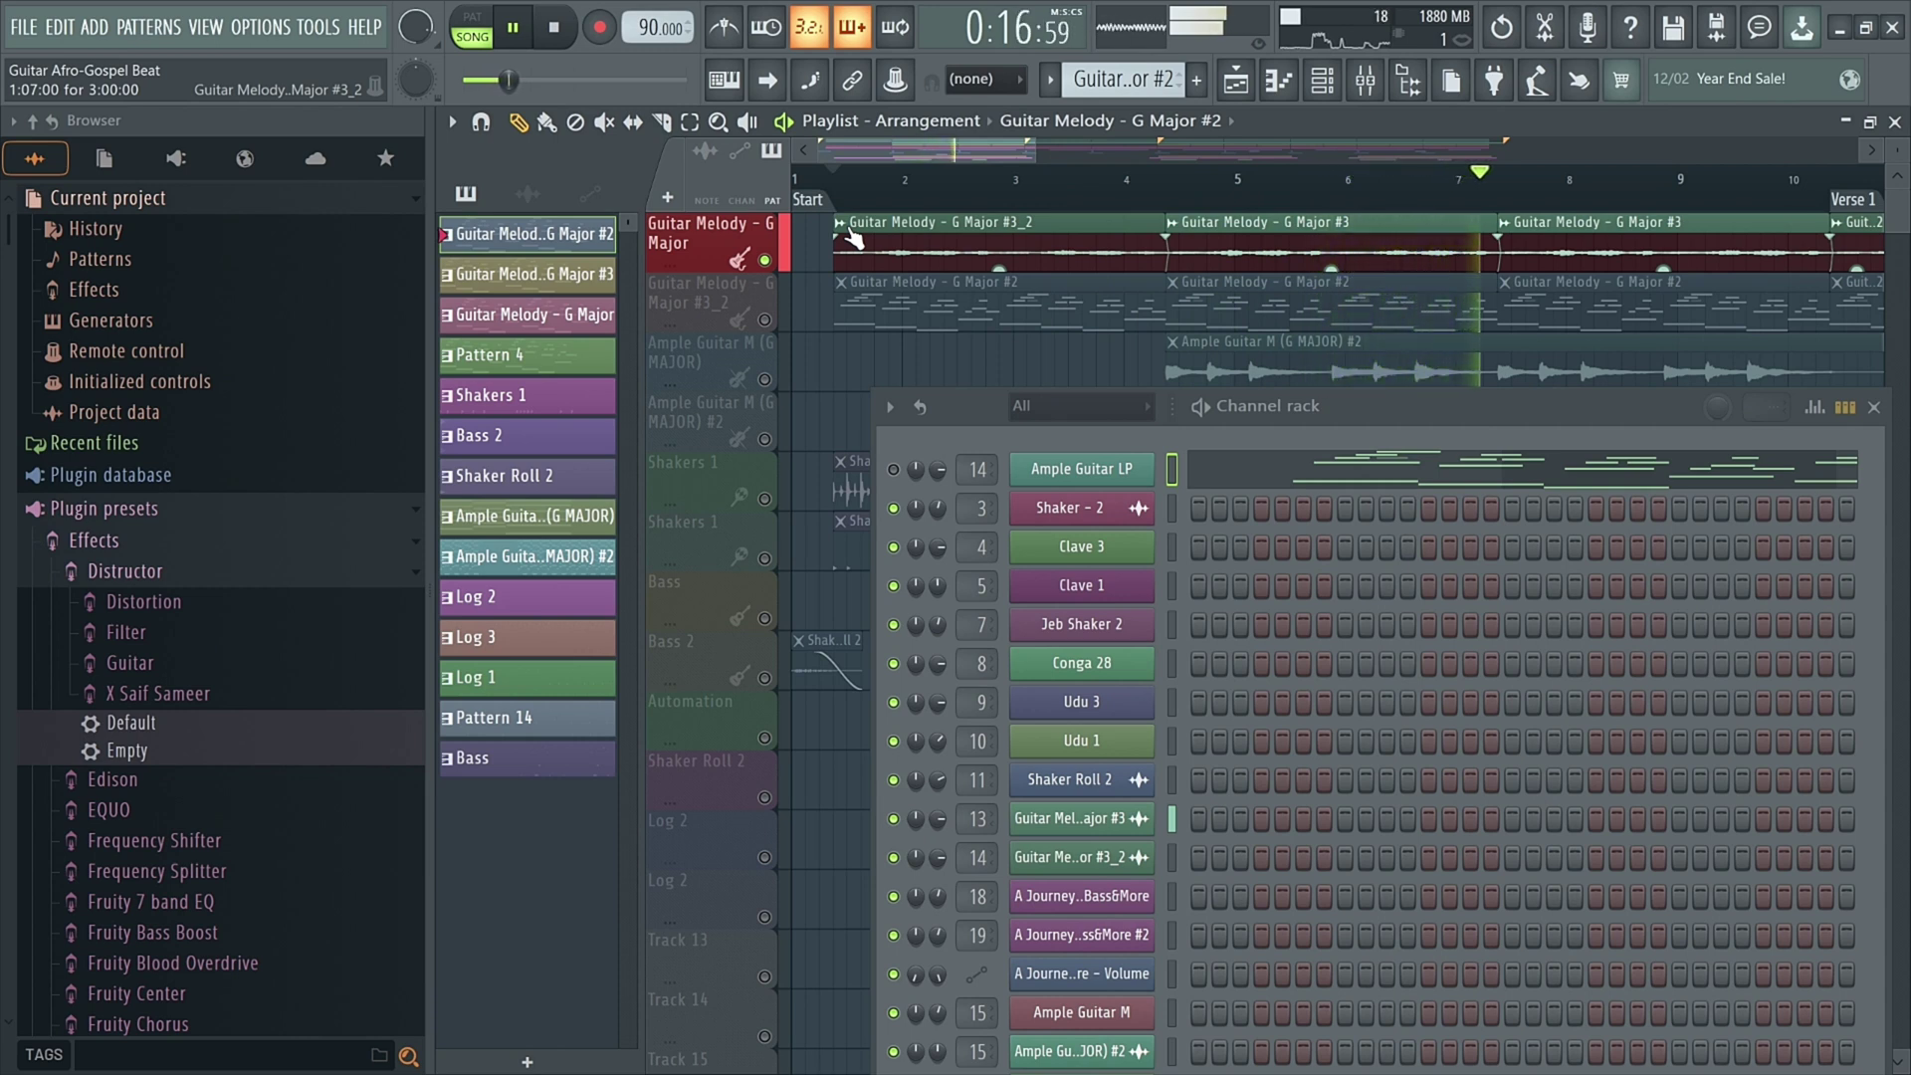
pyautogui.press('space')
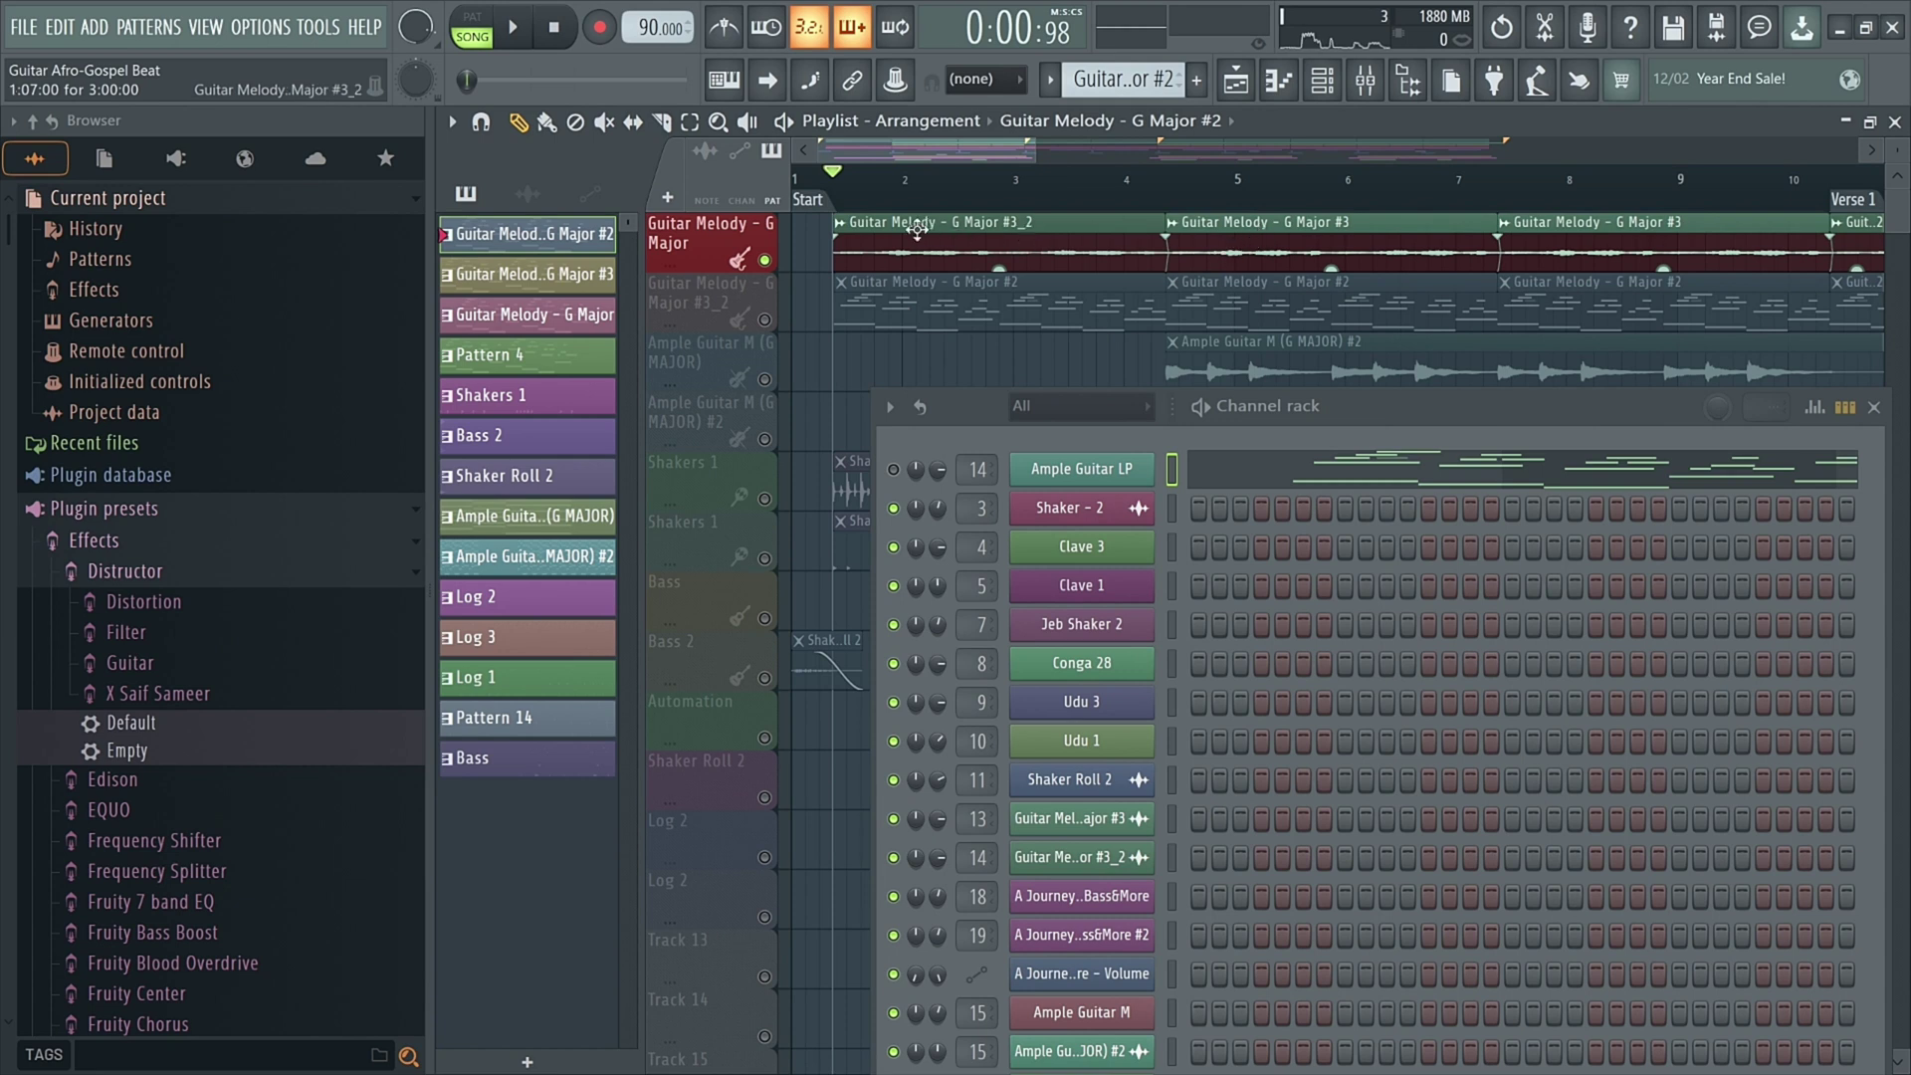
# Step: Load the Guitar Melody - G Major #3 audio clip's sample into Edison
pyautogui.doubleClick(1253, 239)
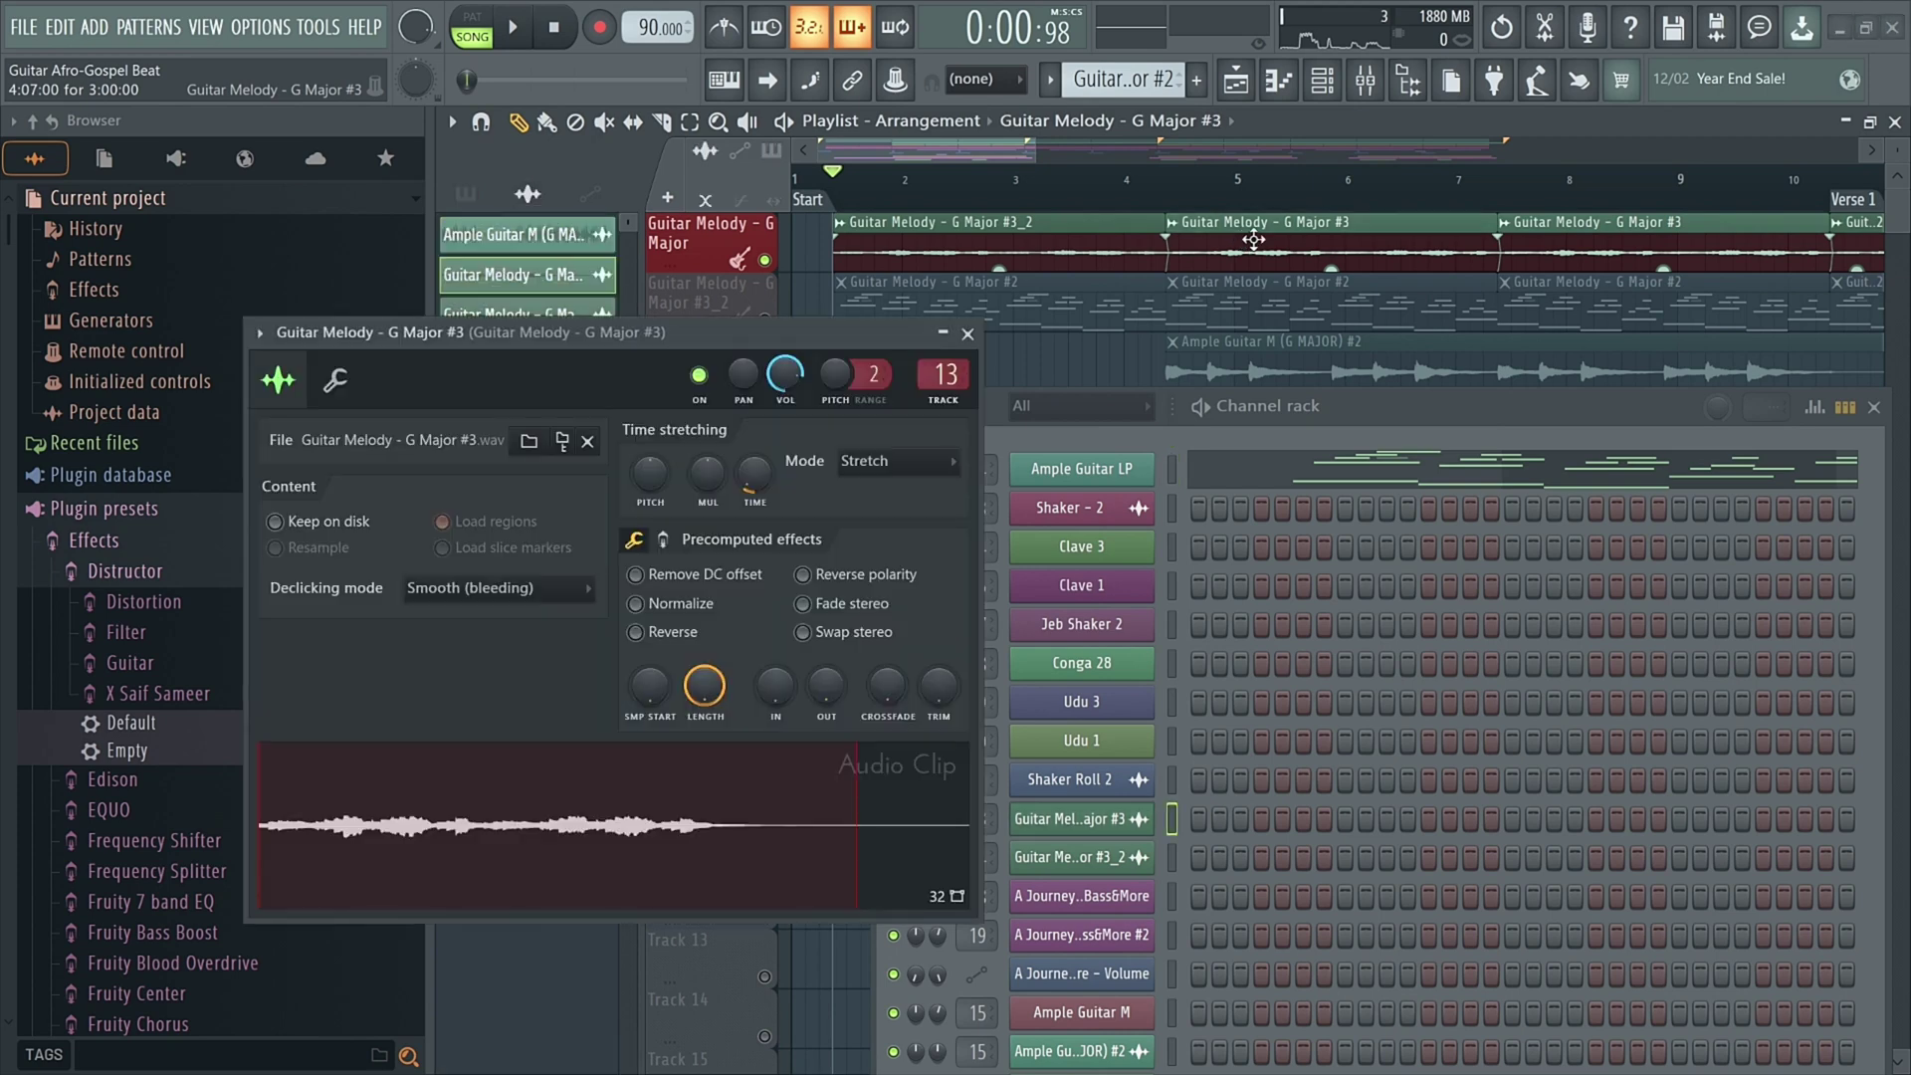
pyautogui.press('F9')
pyautogui.hotkey('ctrl', 'e')
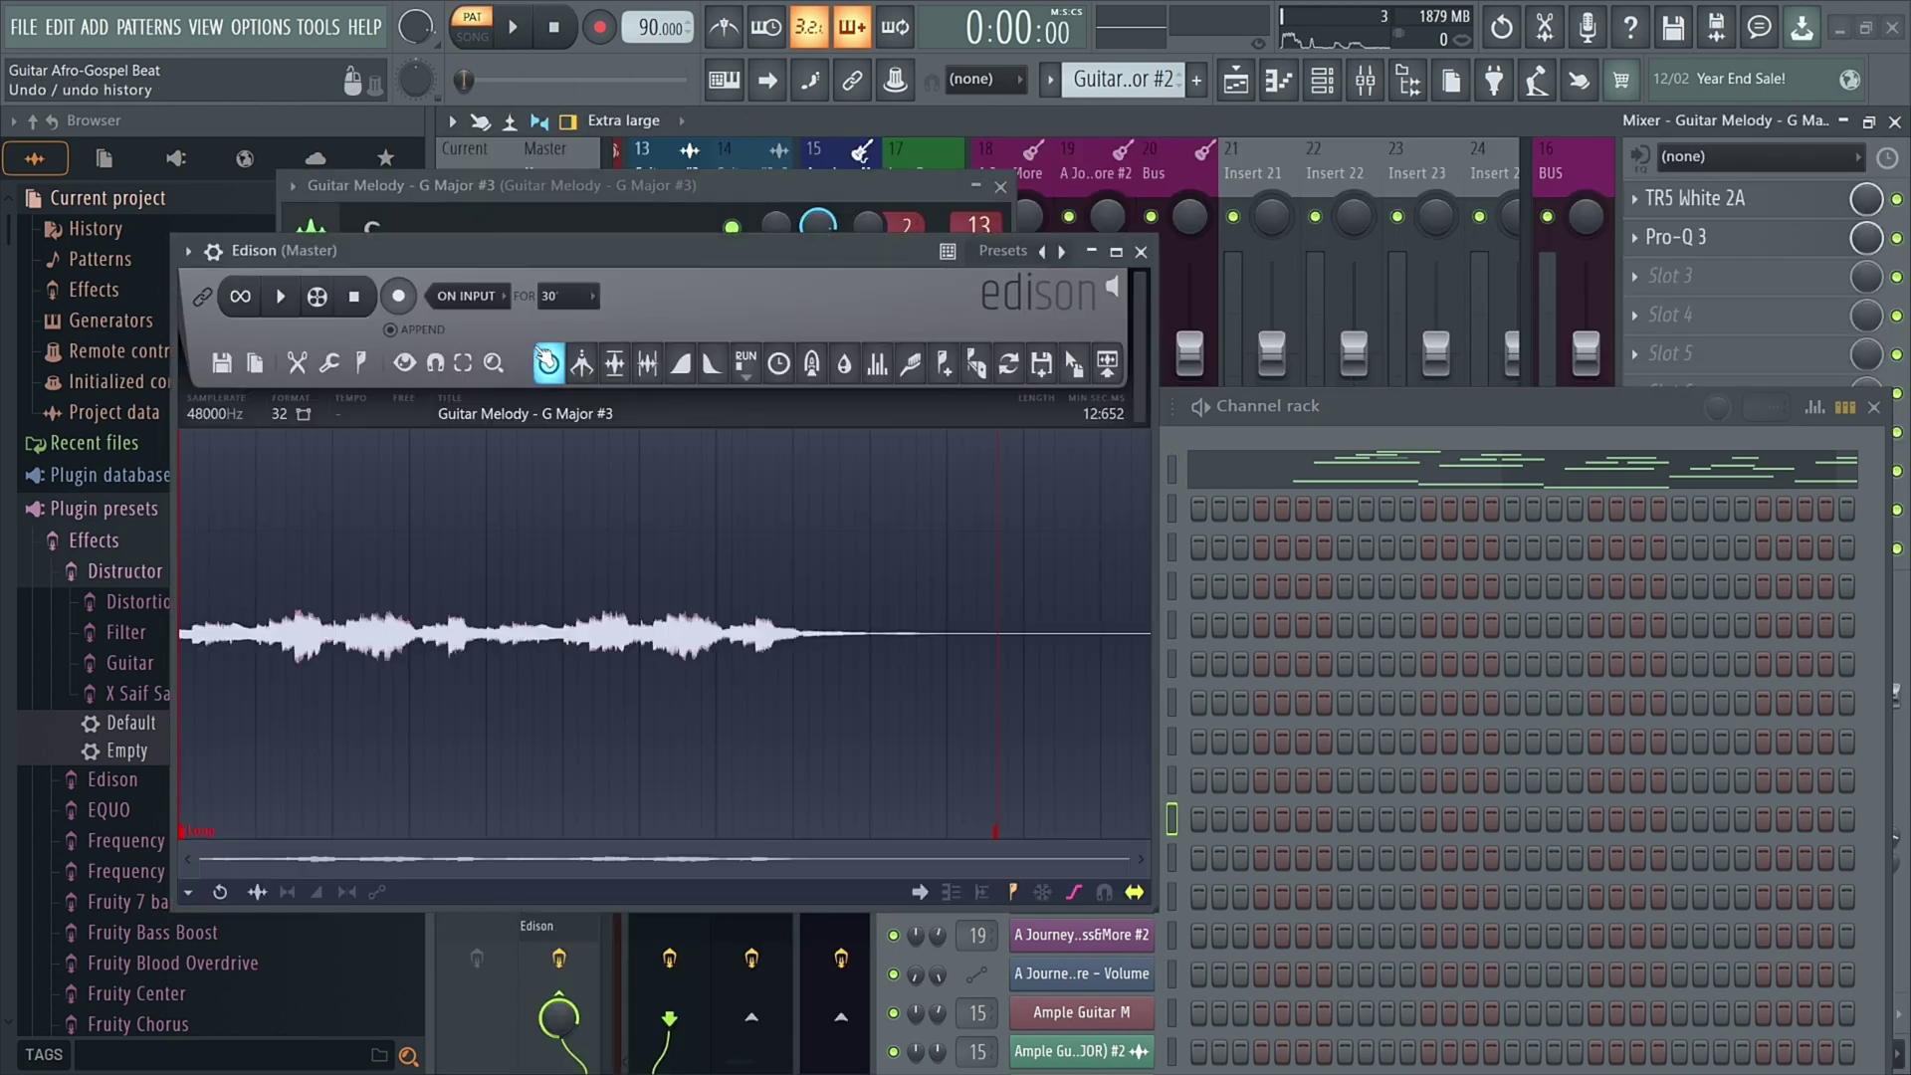
pyautogui.moveTo(606, 251); pyautogui.dragTo(788, 242)
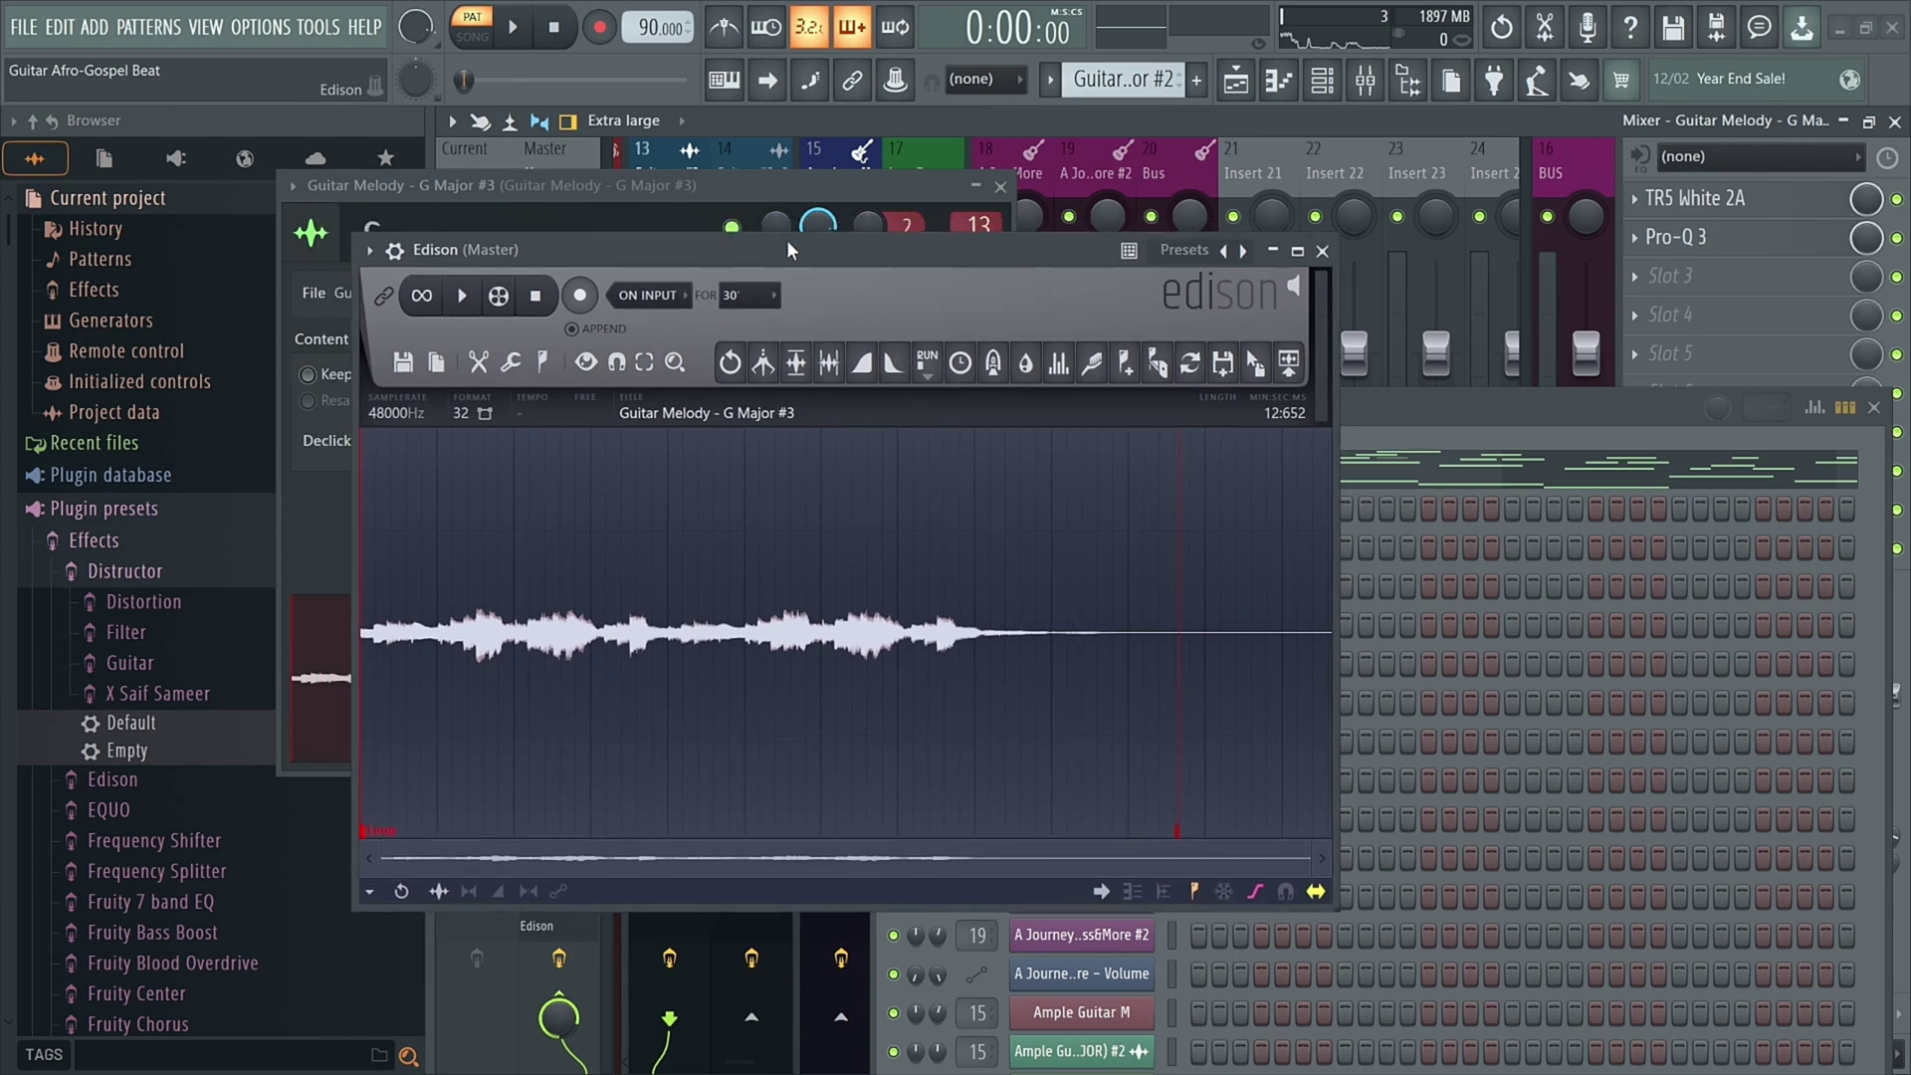
# Step: Set the sample rate of Guitar Melody - G Major #3 to 1000 Hz in Edison's sample properties
pyautogui.click(398, 414)
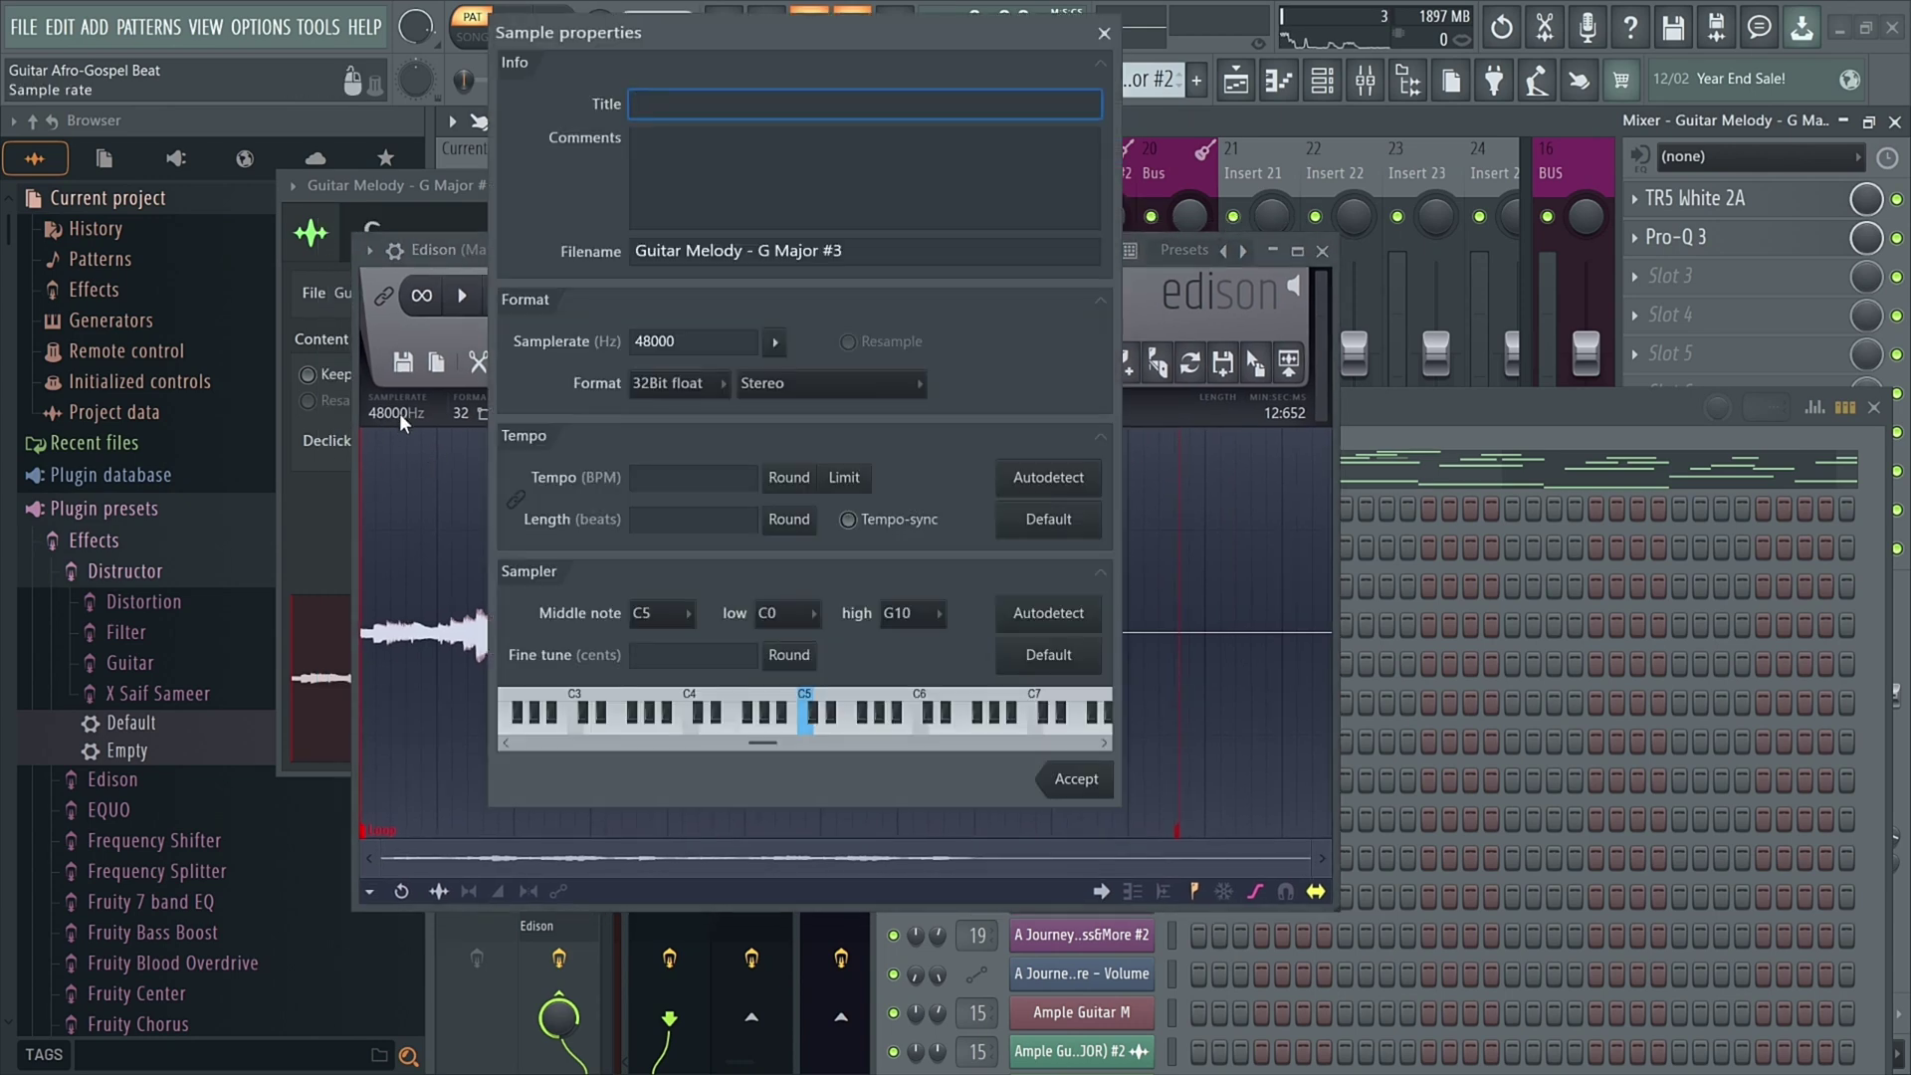
pyautogui.moveTo(738, 30); pyautogui.dragTo(731, 138)
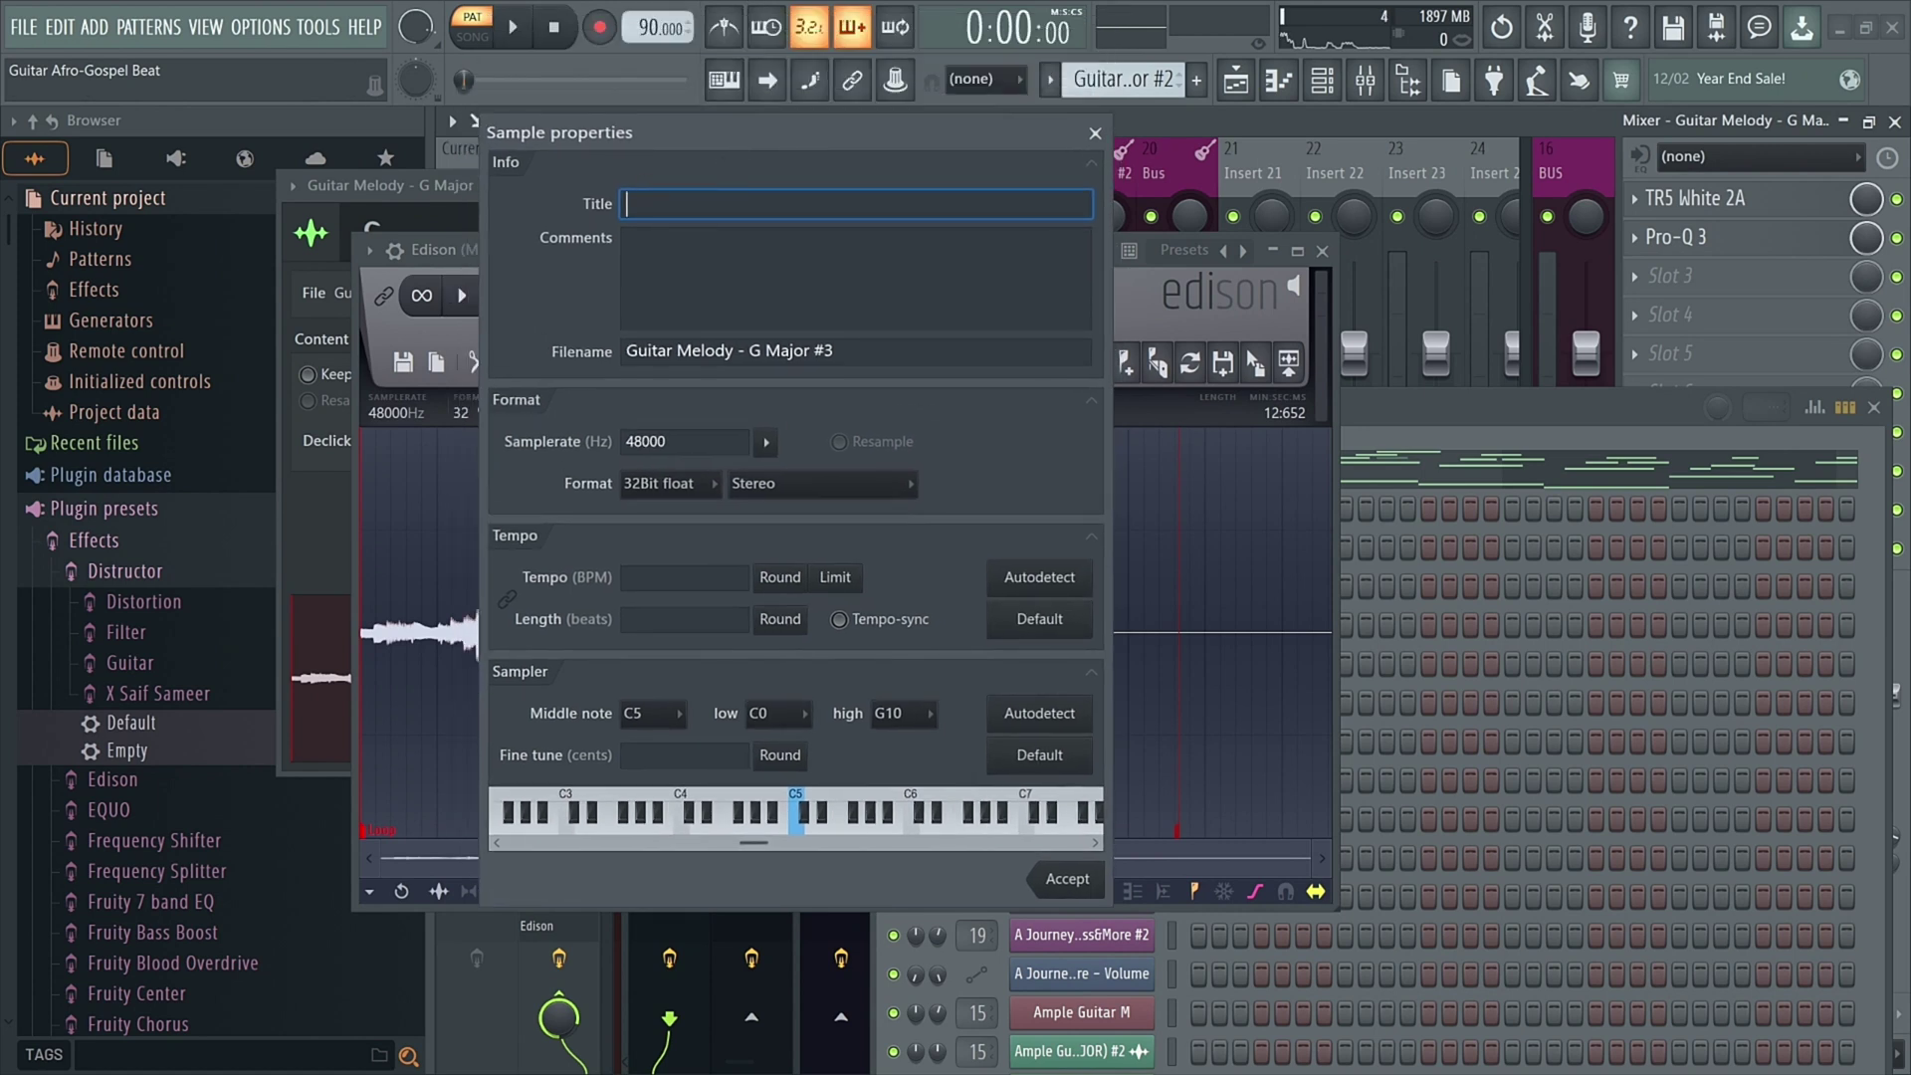
pyautogui.moveTo(671, 442); pyautogui.dragTo(624, 442)
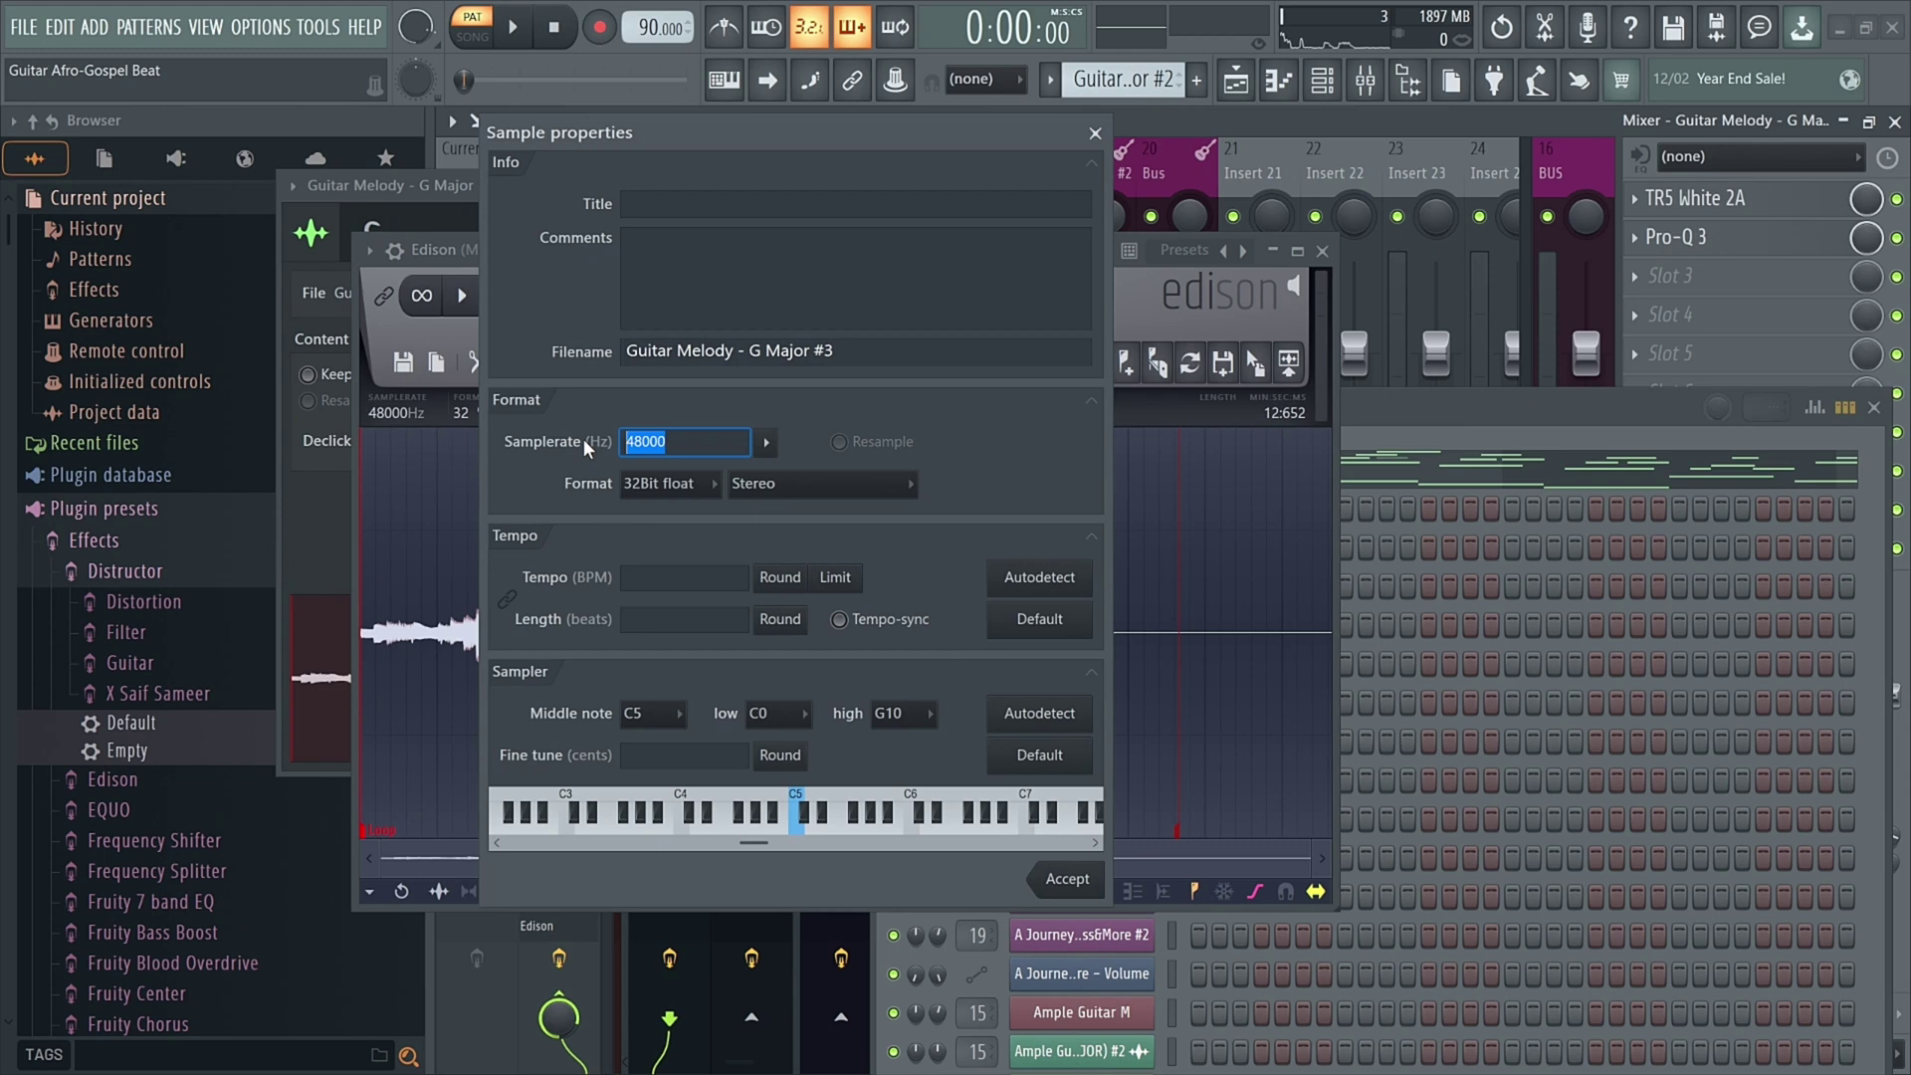
pyautogui.write('1000')
pyautogui.click(1071, 879)
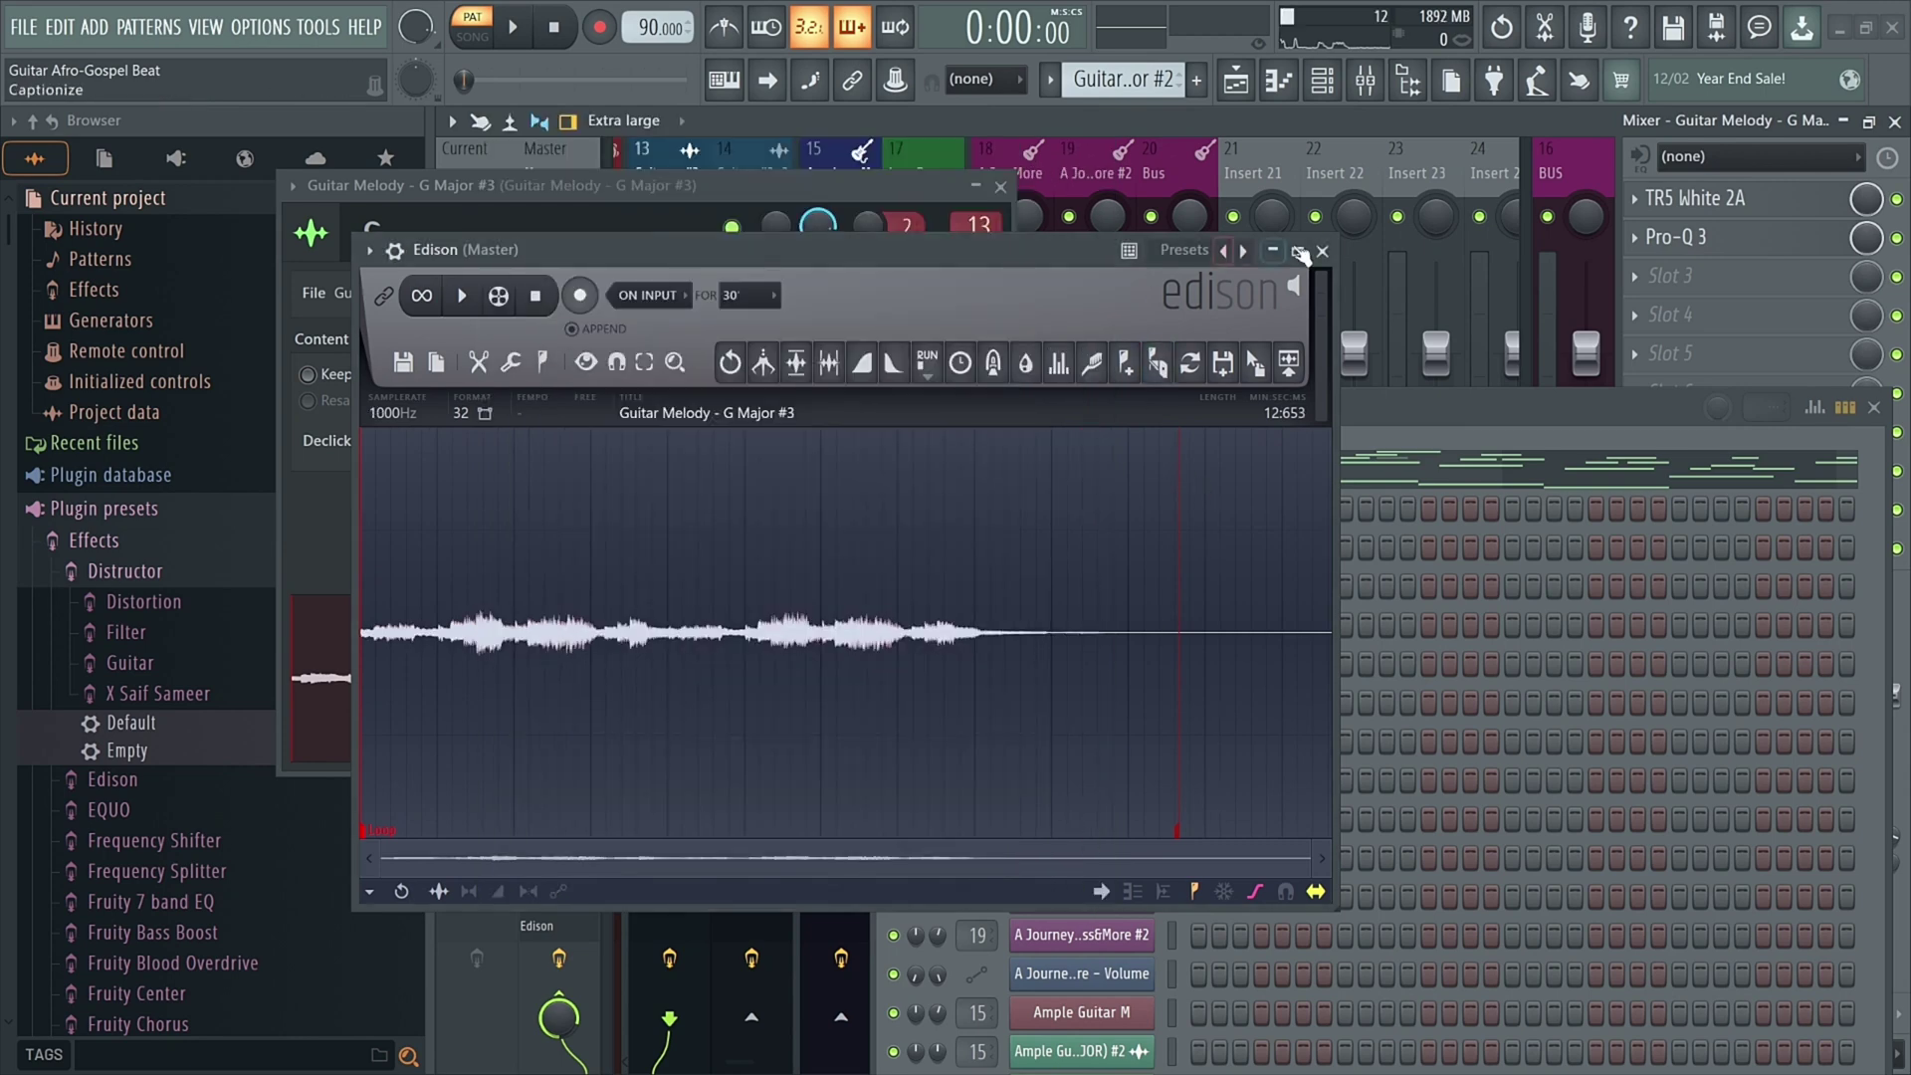
# Step: Place the edited sample from Edison at the start of the Ample Guitar M (G MAJOR) playlist track and close Edison
pyautogui.click(1366, 79)
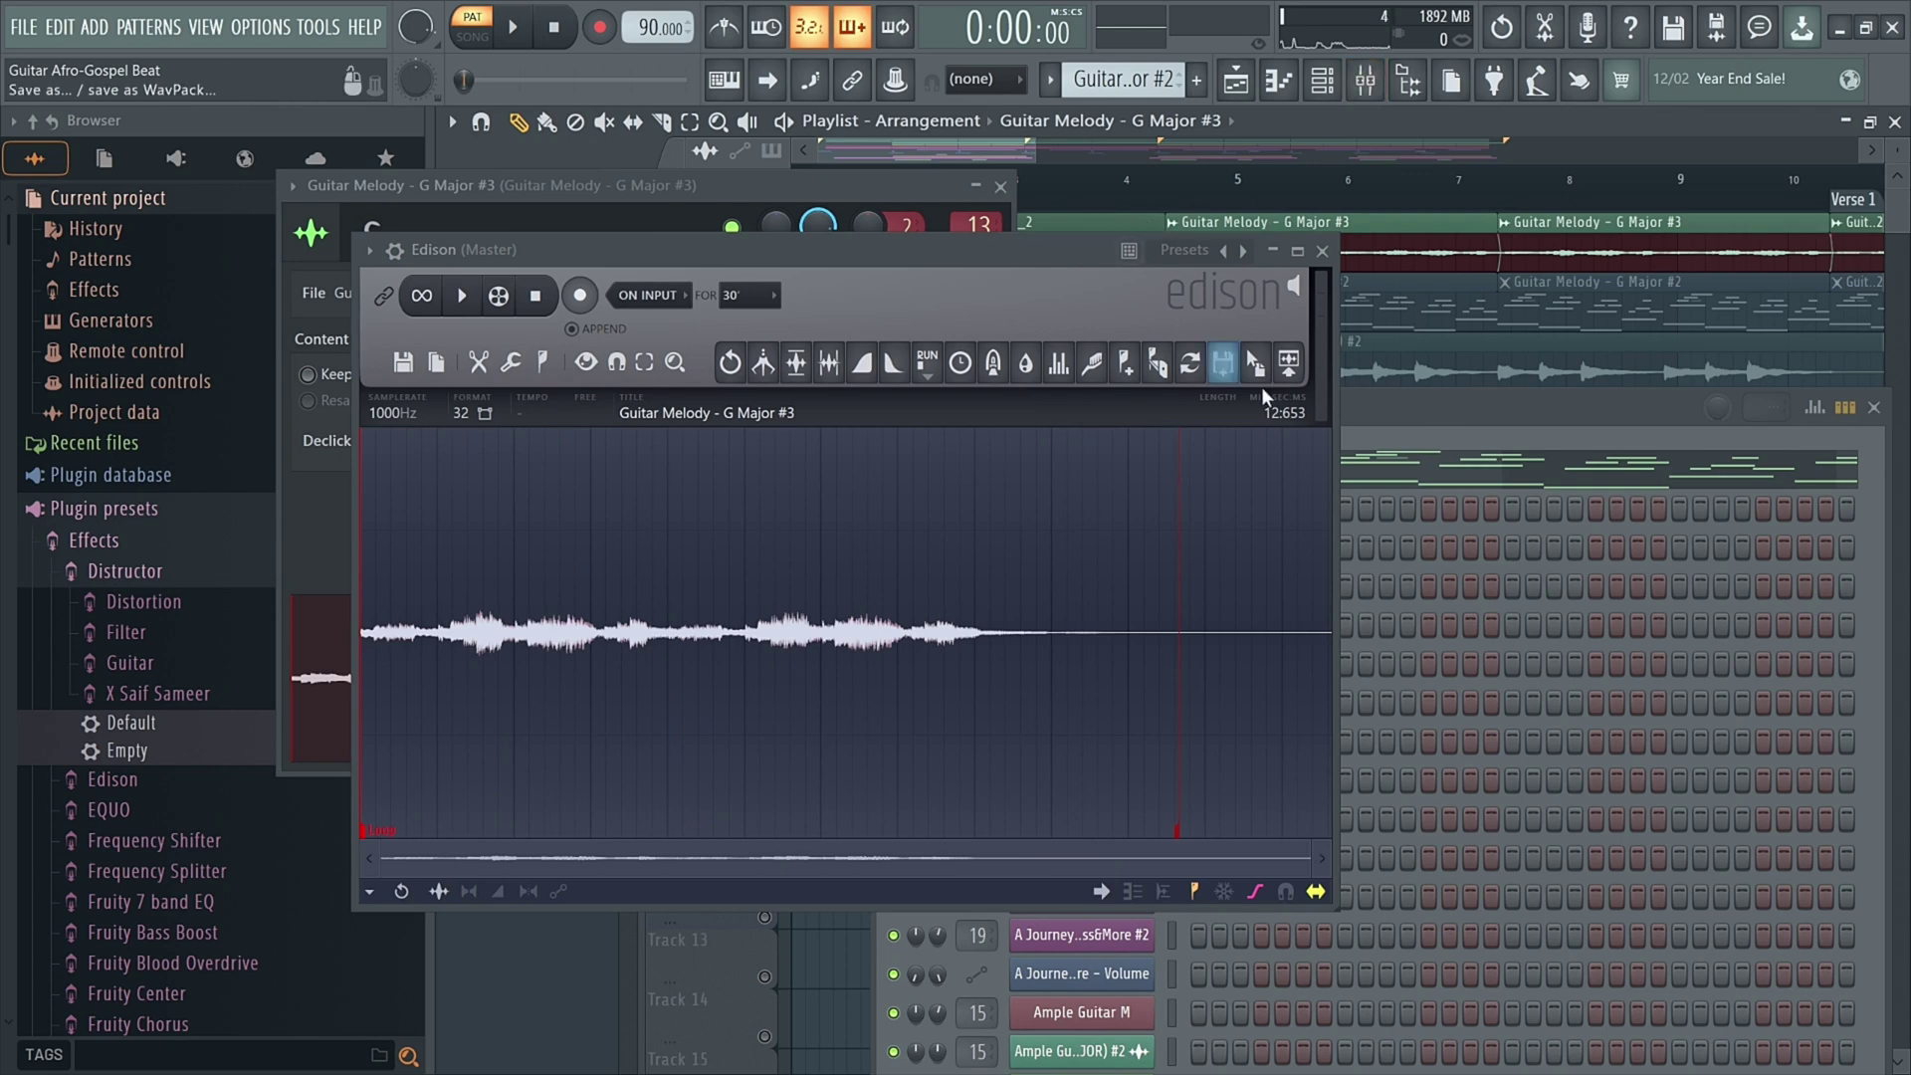
pyautogui.click(1873, 407)
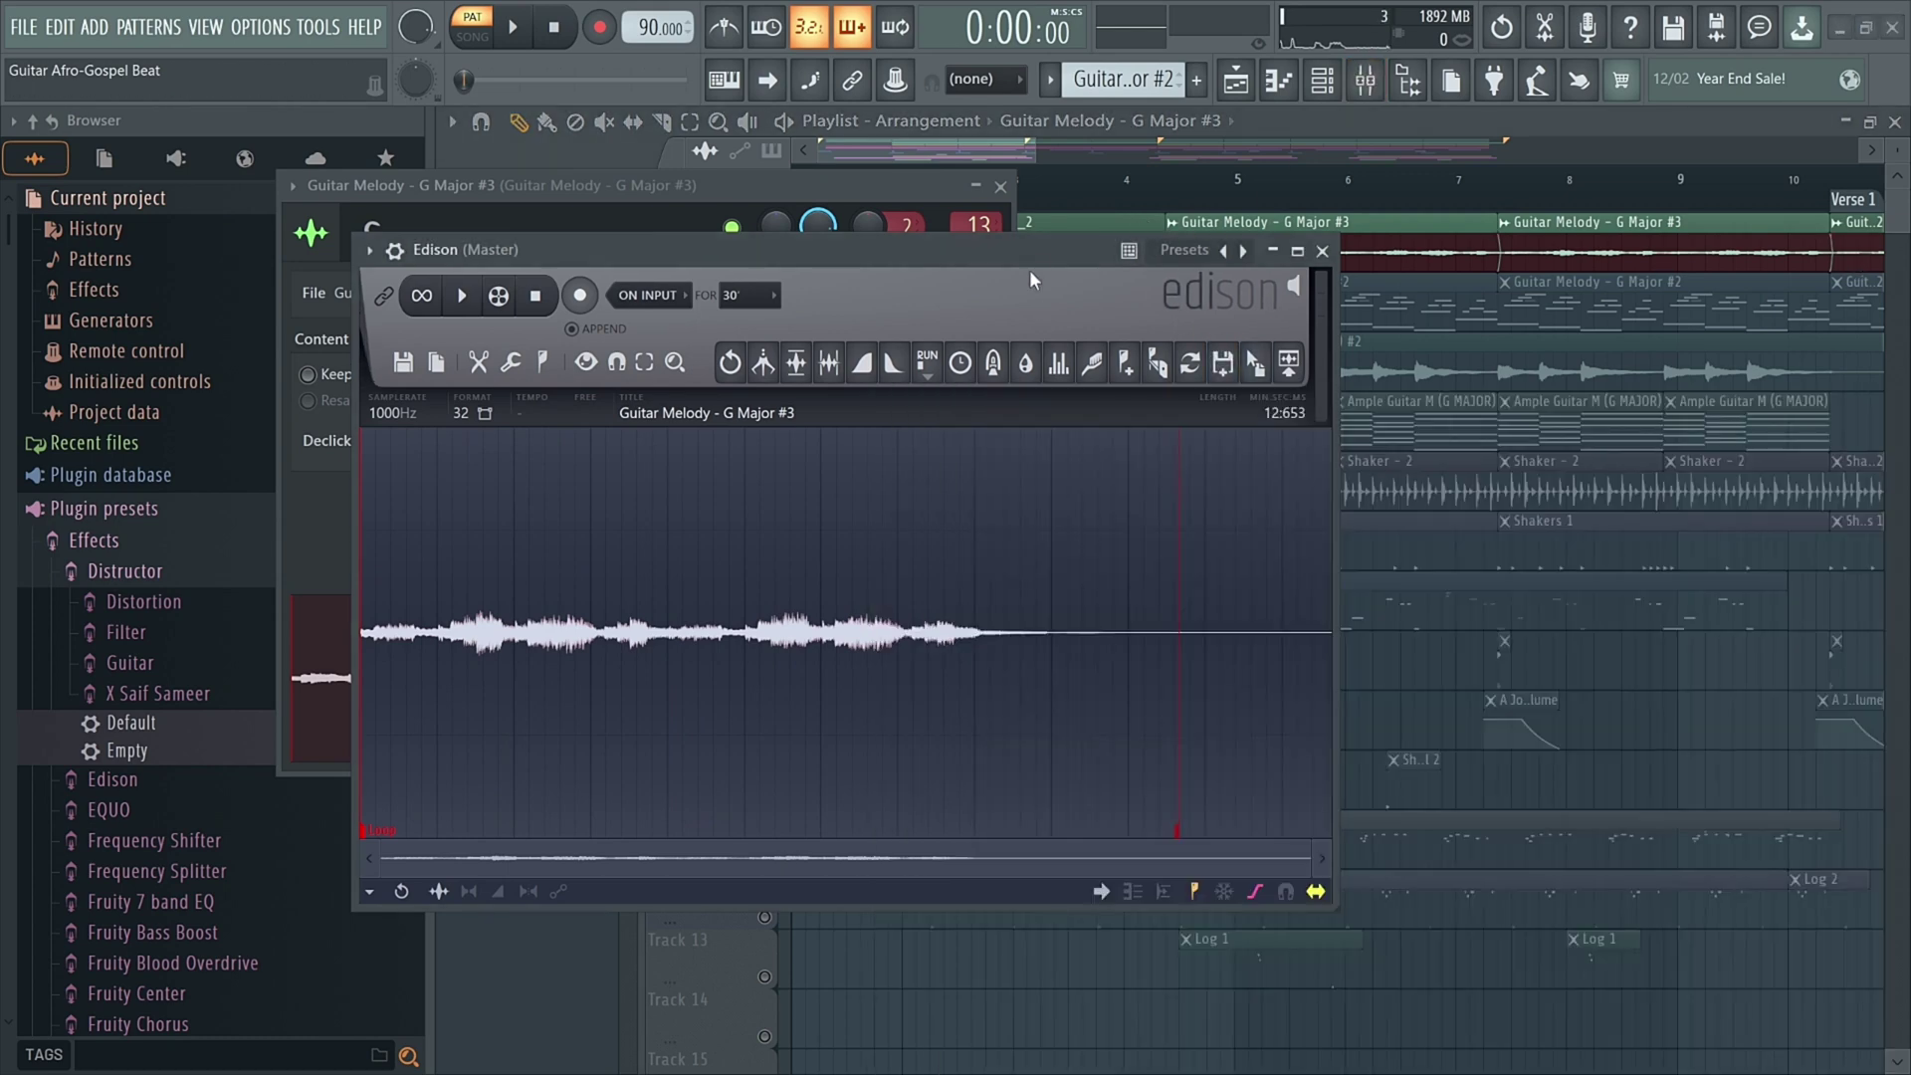
pyautogui.moveTo(1029, 270); pyautogui.dragTo(938, 463)
pyautogui.click(1001, 186)
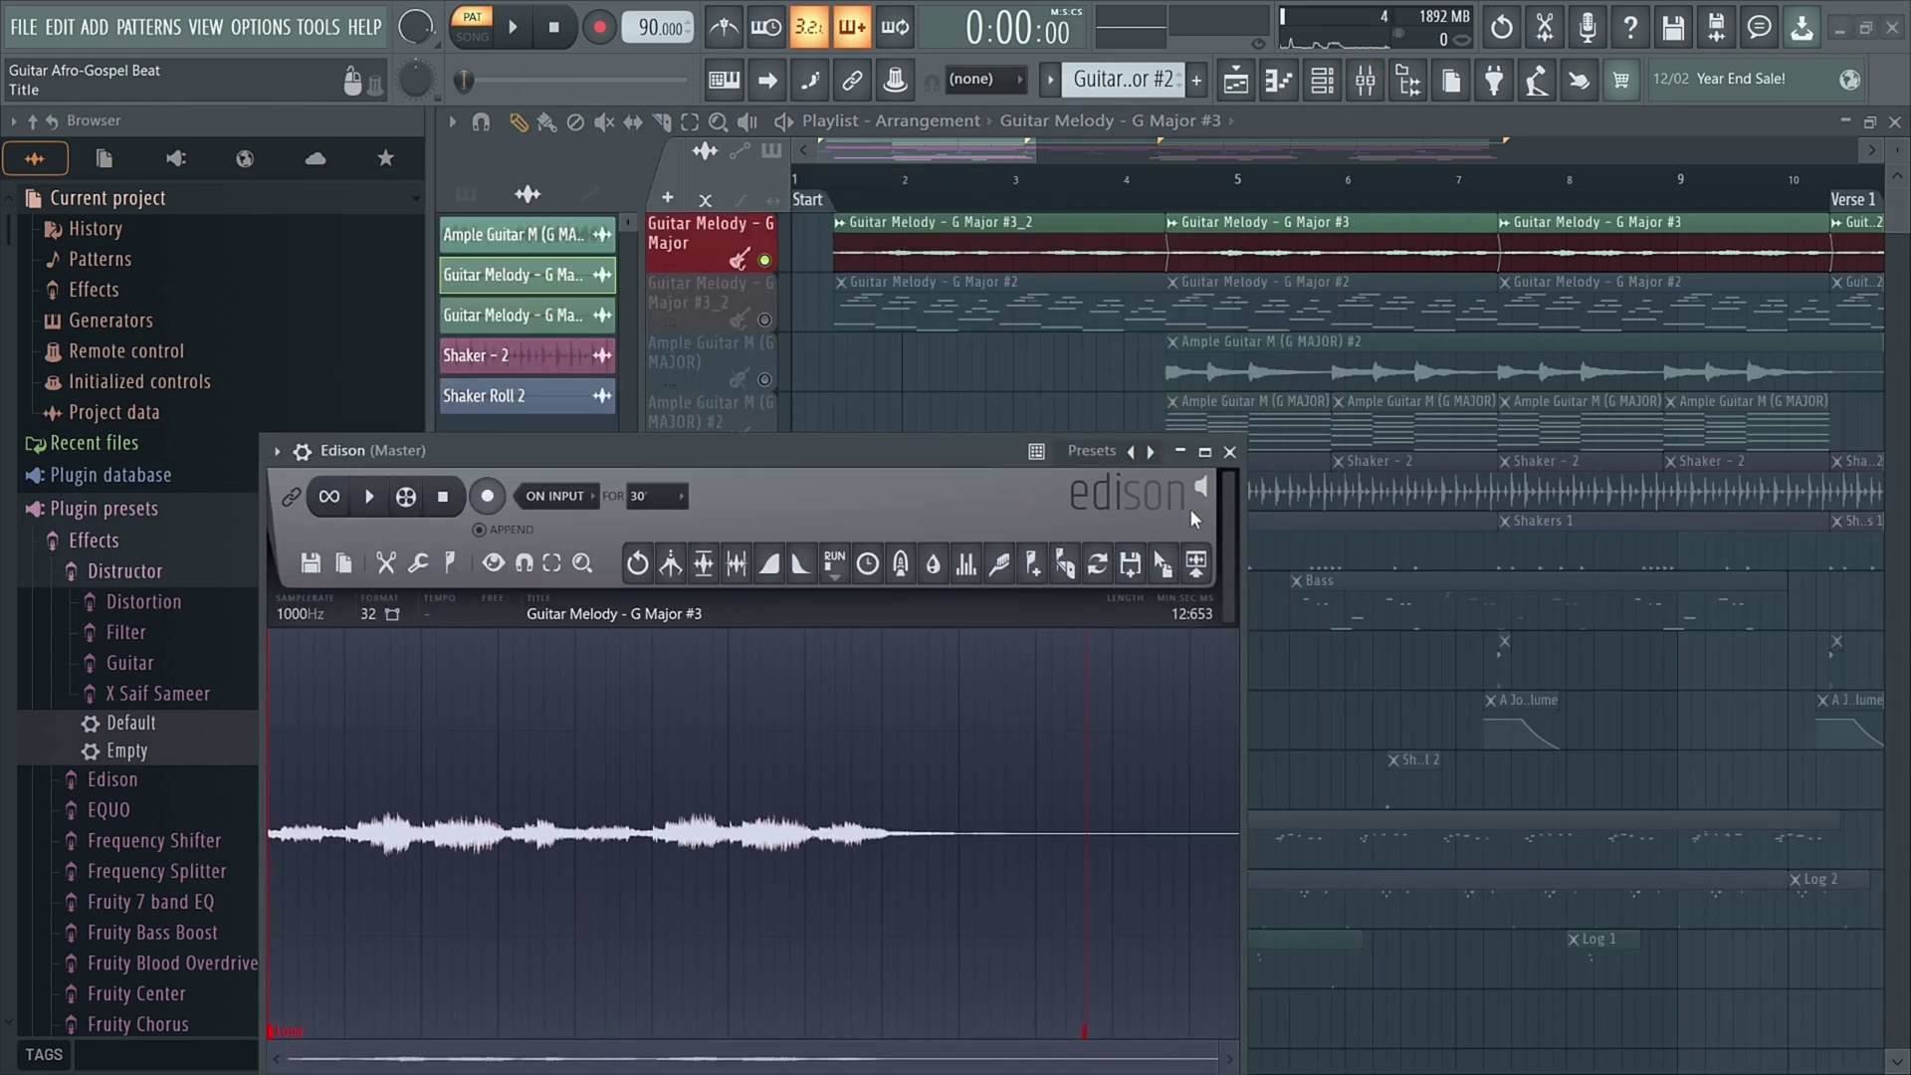
pyautogui.moveTo(1167, 568); pyautogui.dragTo(838, 372)
pyautogui.click(1231, 452)
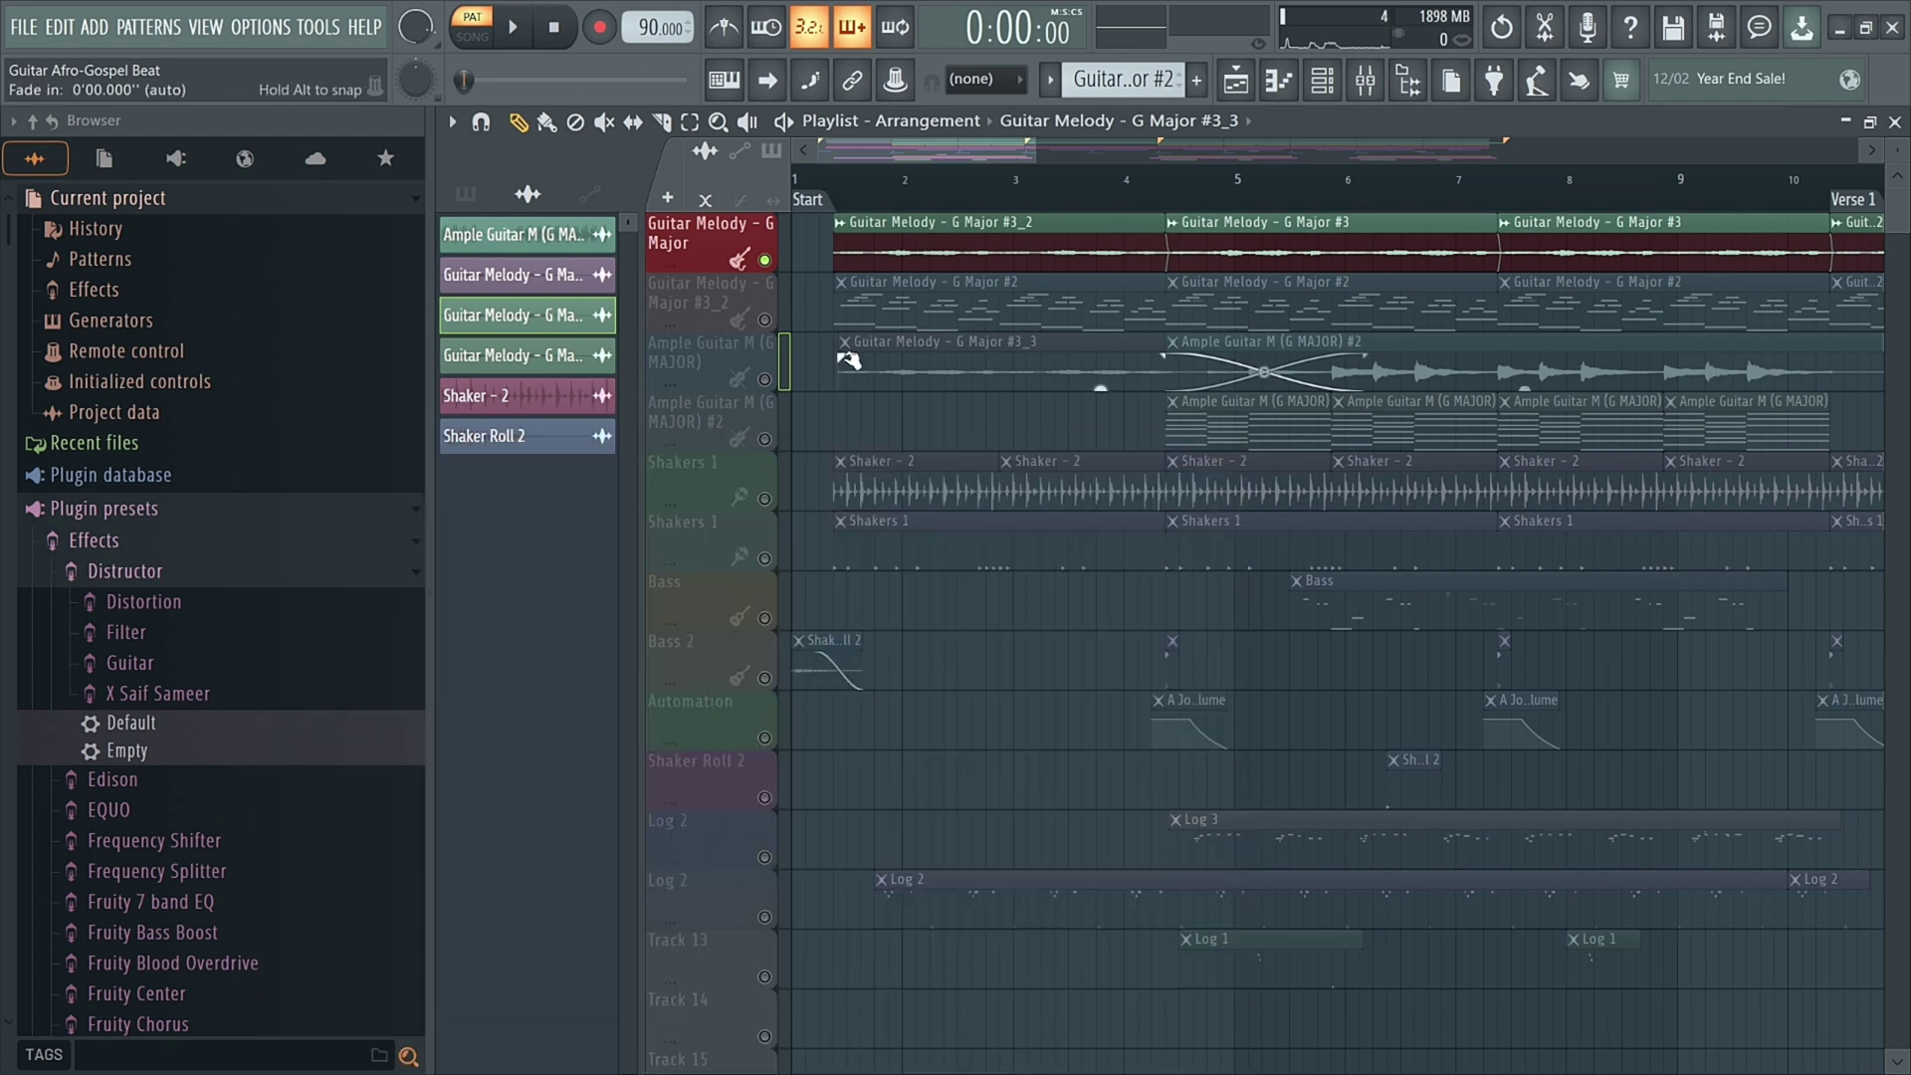
# Step: Move the Guitar Melody - G Major #3_3 clip slightly earlier, solo its track, and play it from near the start
pyautogui.click(911, 369)
pyautogui.moveTo(911, 369); pyautogui.dragTo(898, 368)
pyautogui.doubleClick(815, 185)
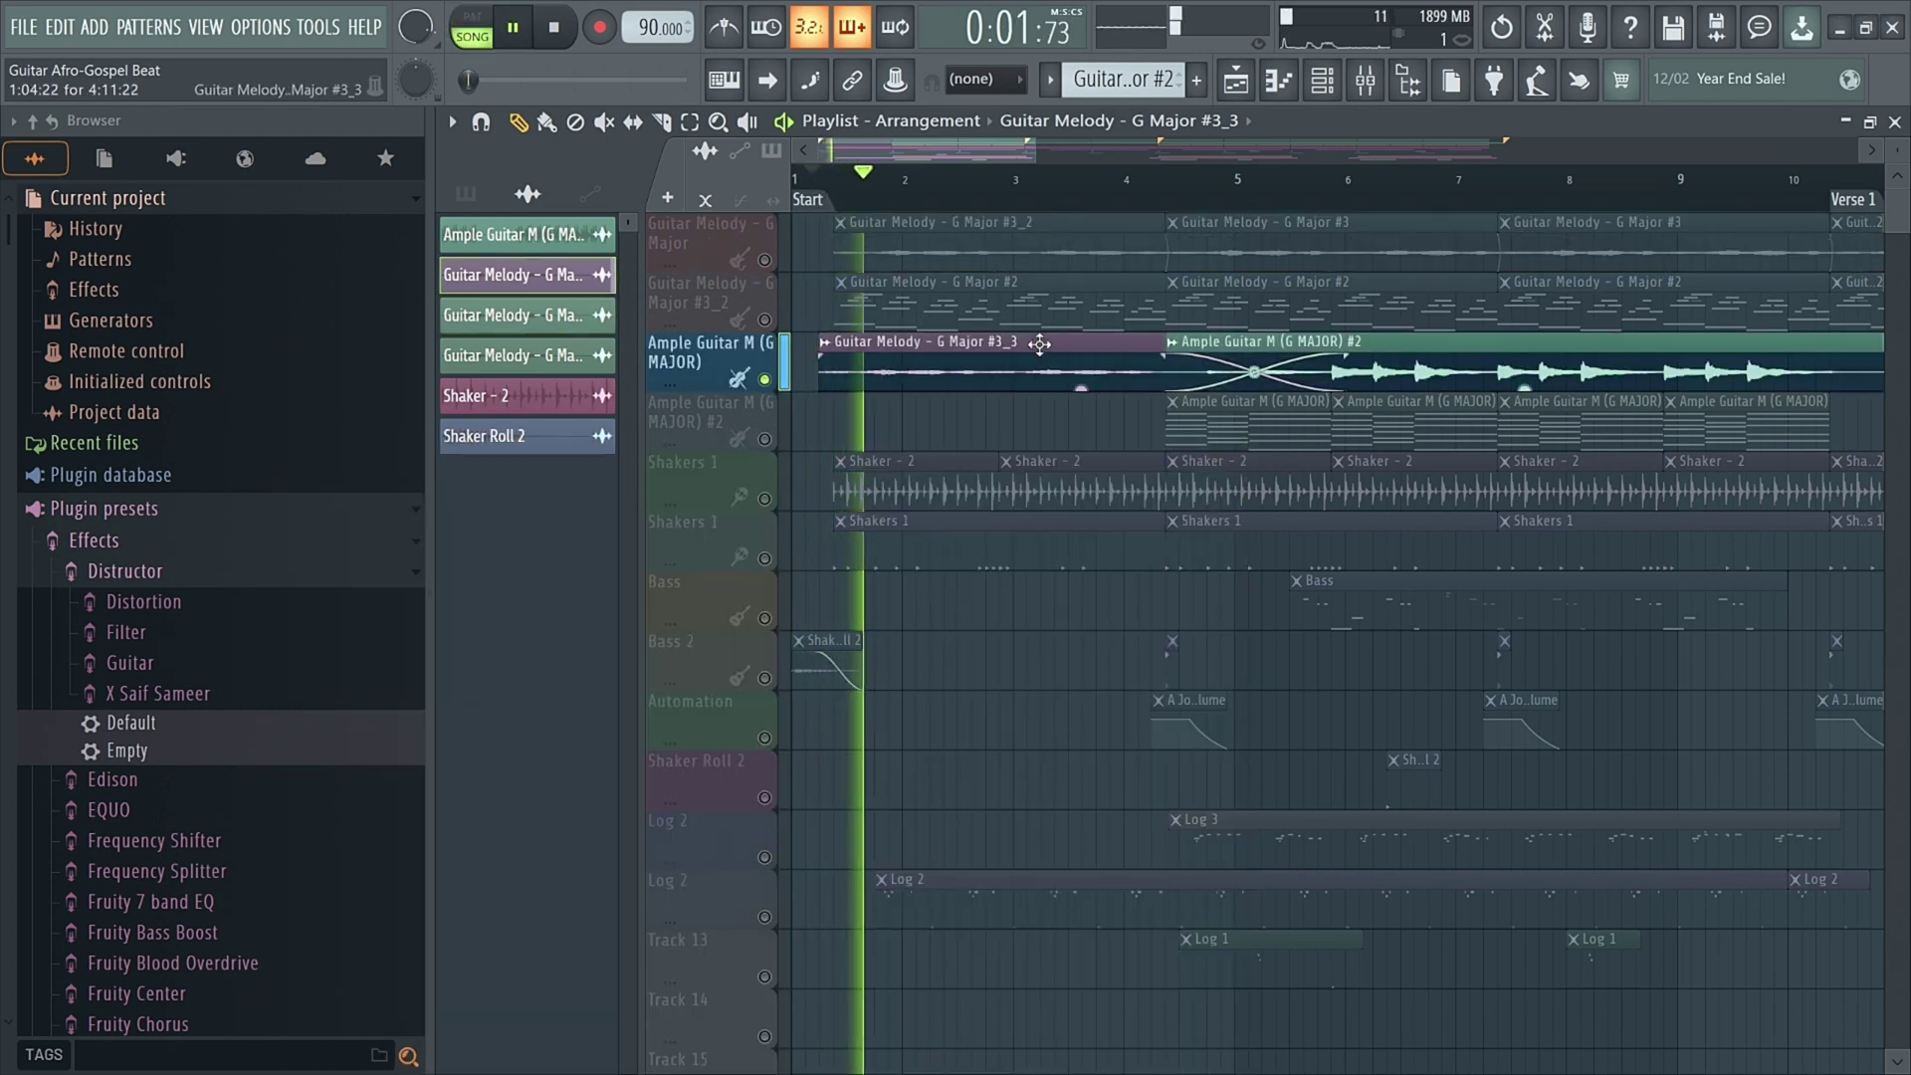
pyautogui.press('space')
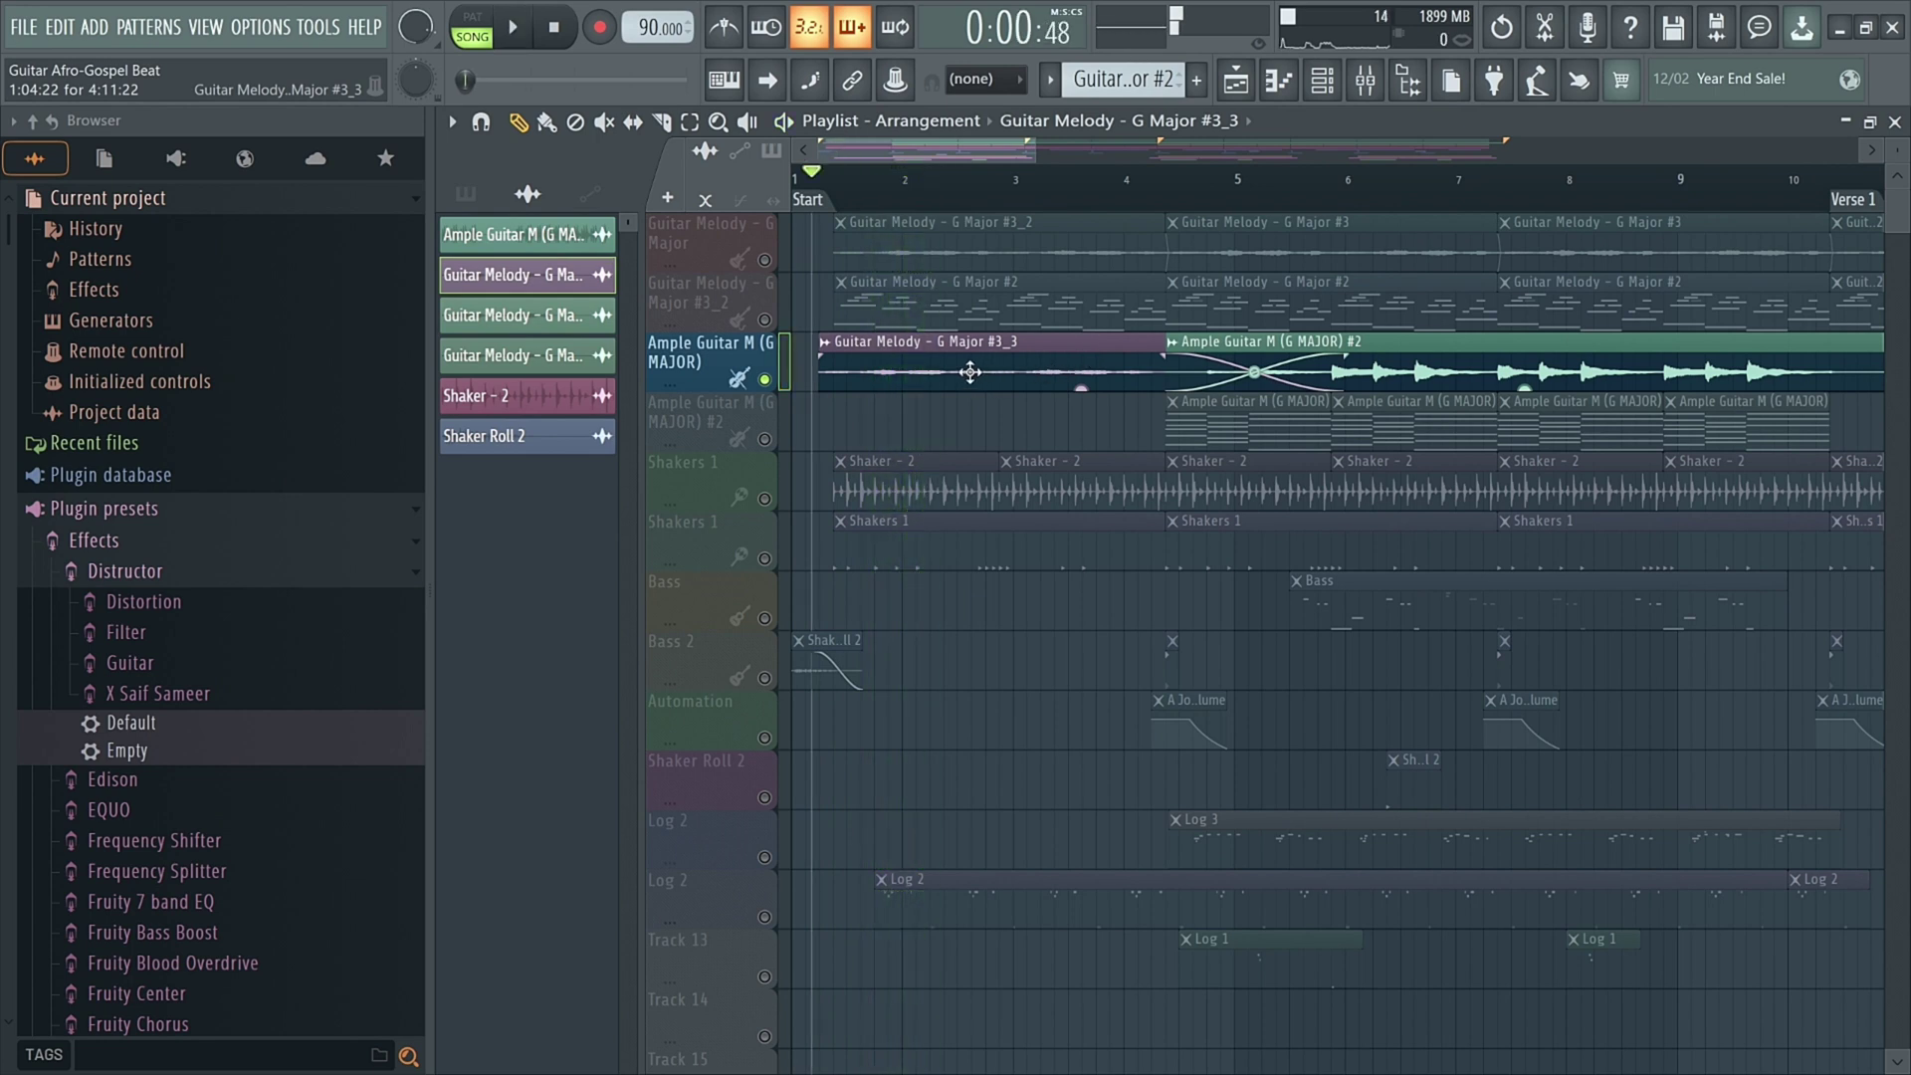
# Step: Delete the Guitar Melody - G Major #3_3 audio clip from the project and confirm the deletion
pyautogui.rightClick(548, 275)
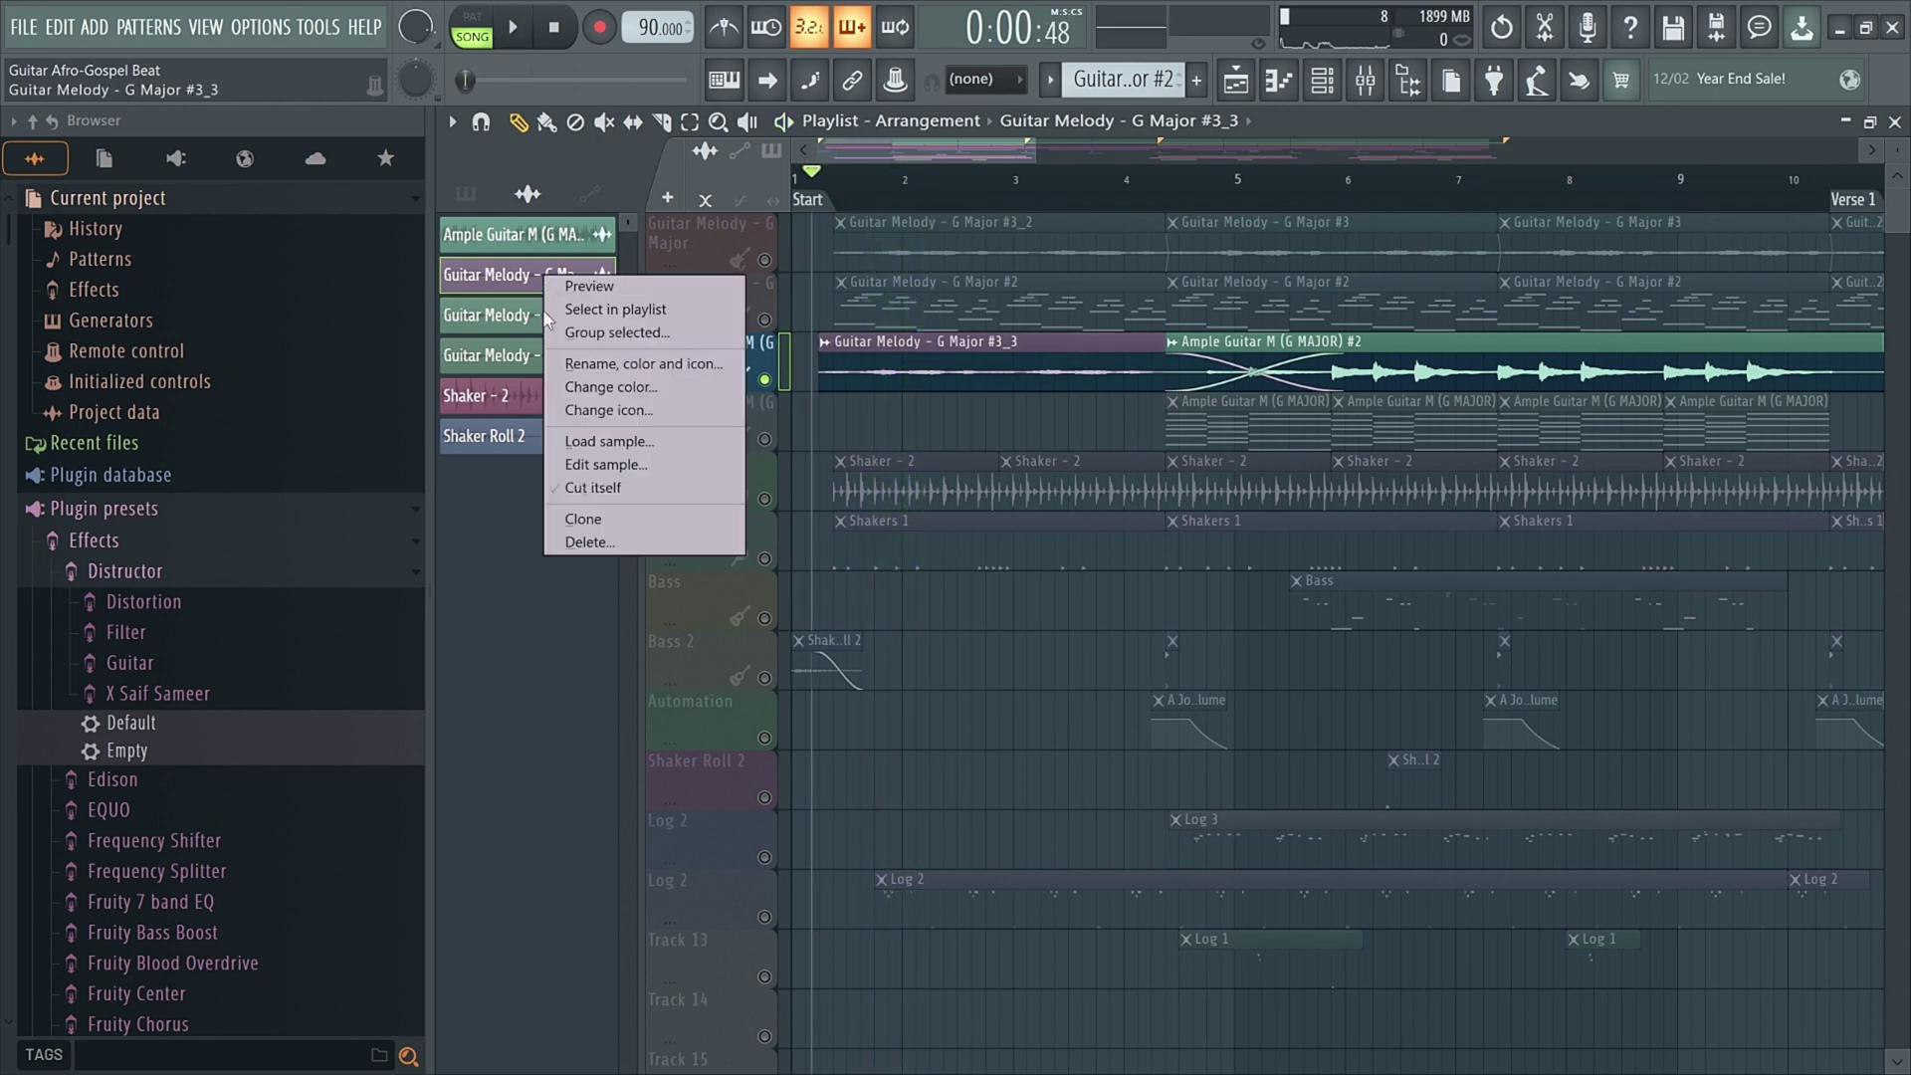
pyautogui.click(587, 543)
pyautogui.click(1043, 635)
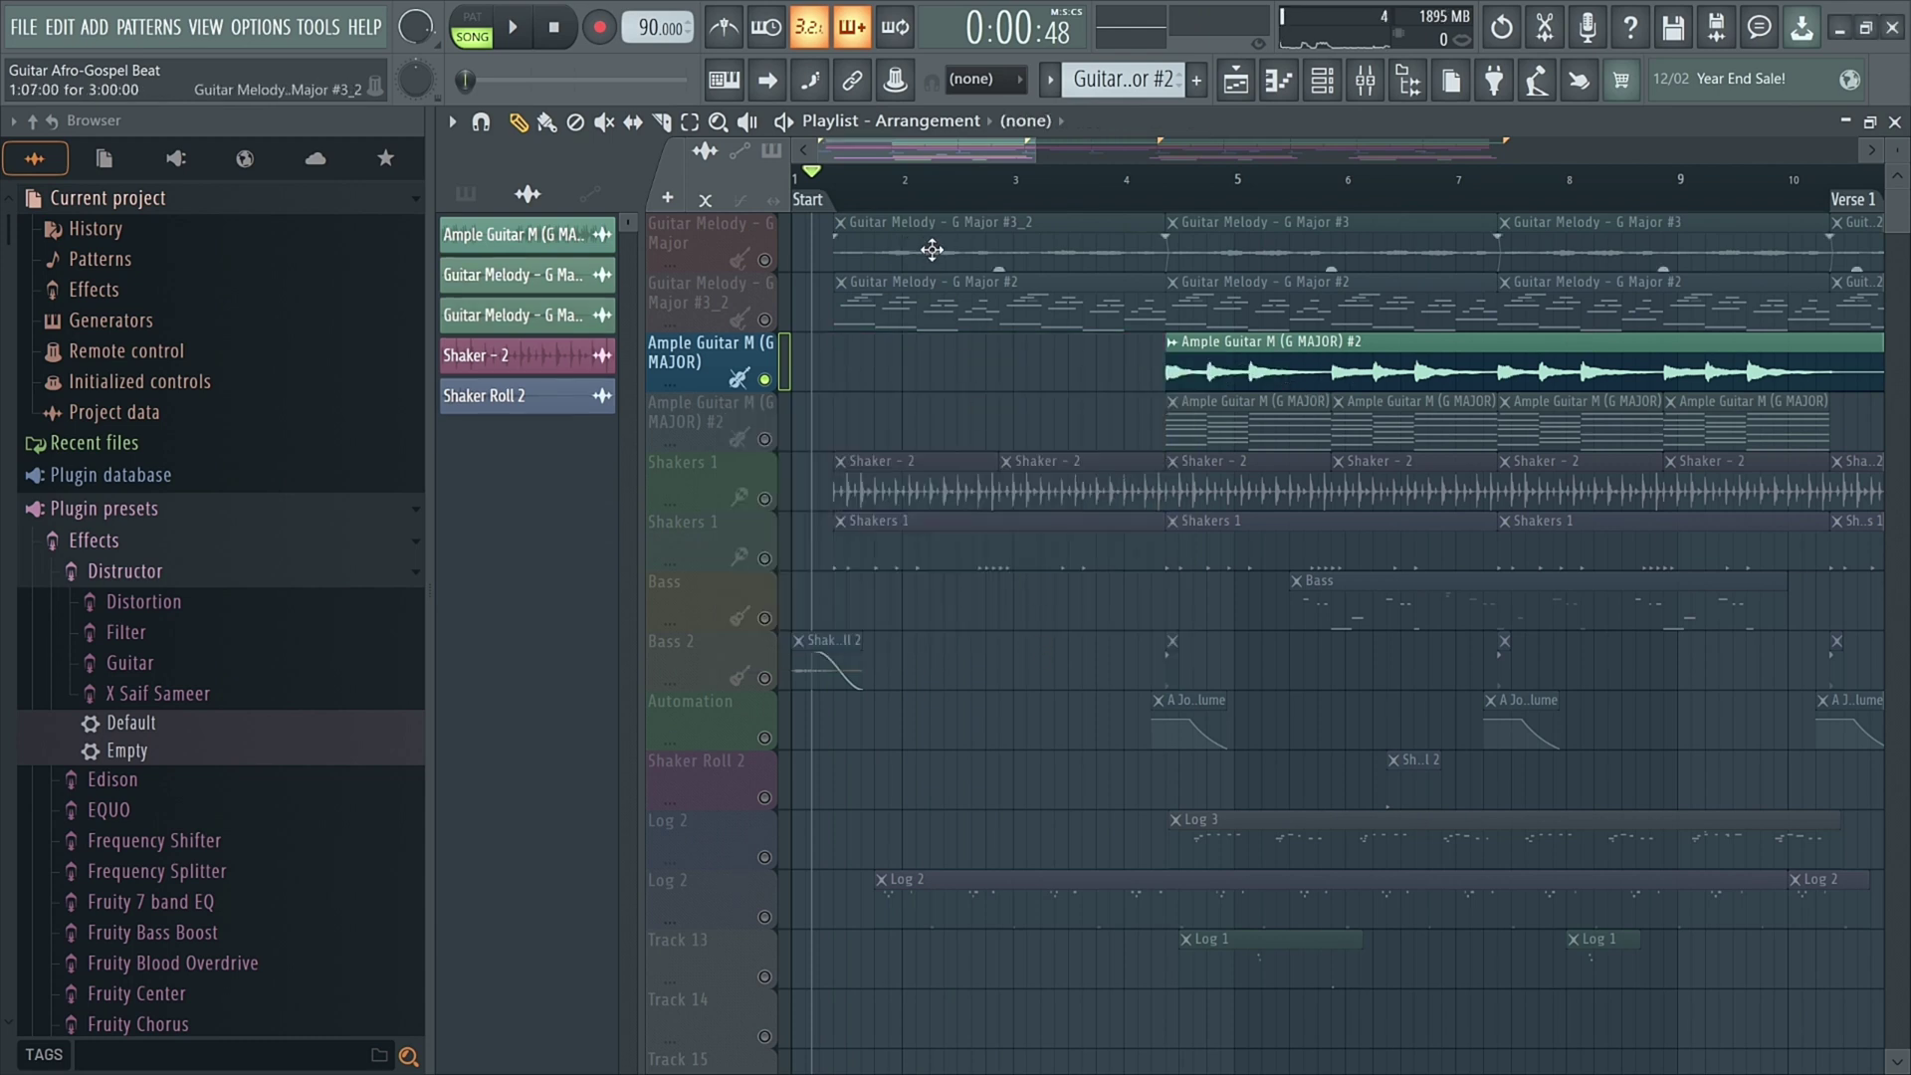
# Step: Solo the Guitar Melody audio and MIDI tracks alternately, ending on MIDI, and open the Guitar Melody - G Major #2 pattern in the piano roll
pyautogui.rightClick(765, 261)
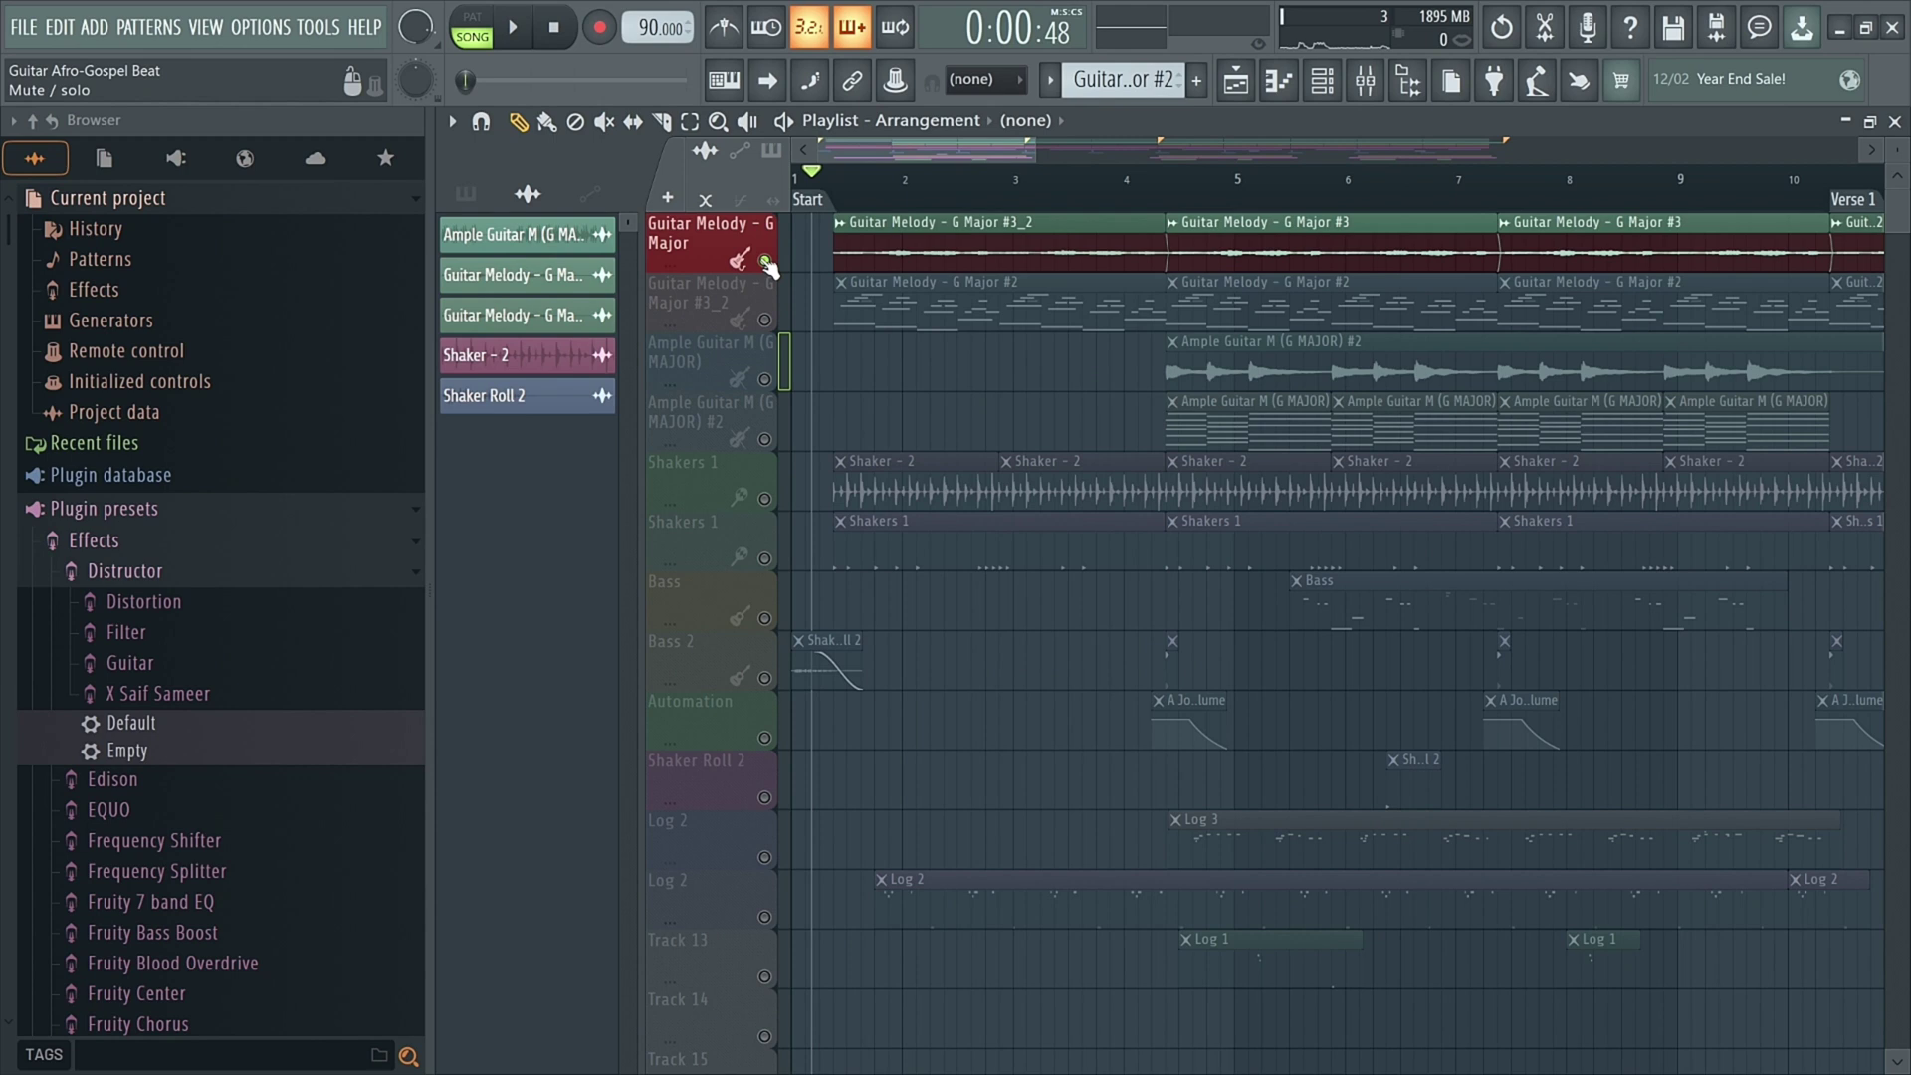
pyautogui.rightClick(765, 320)
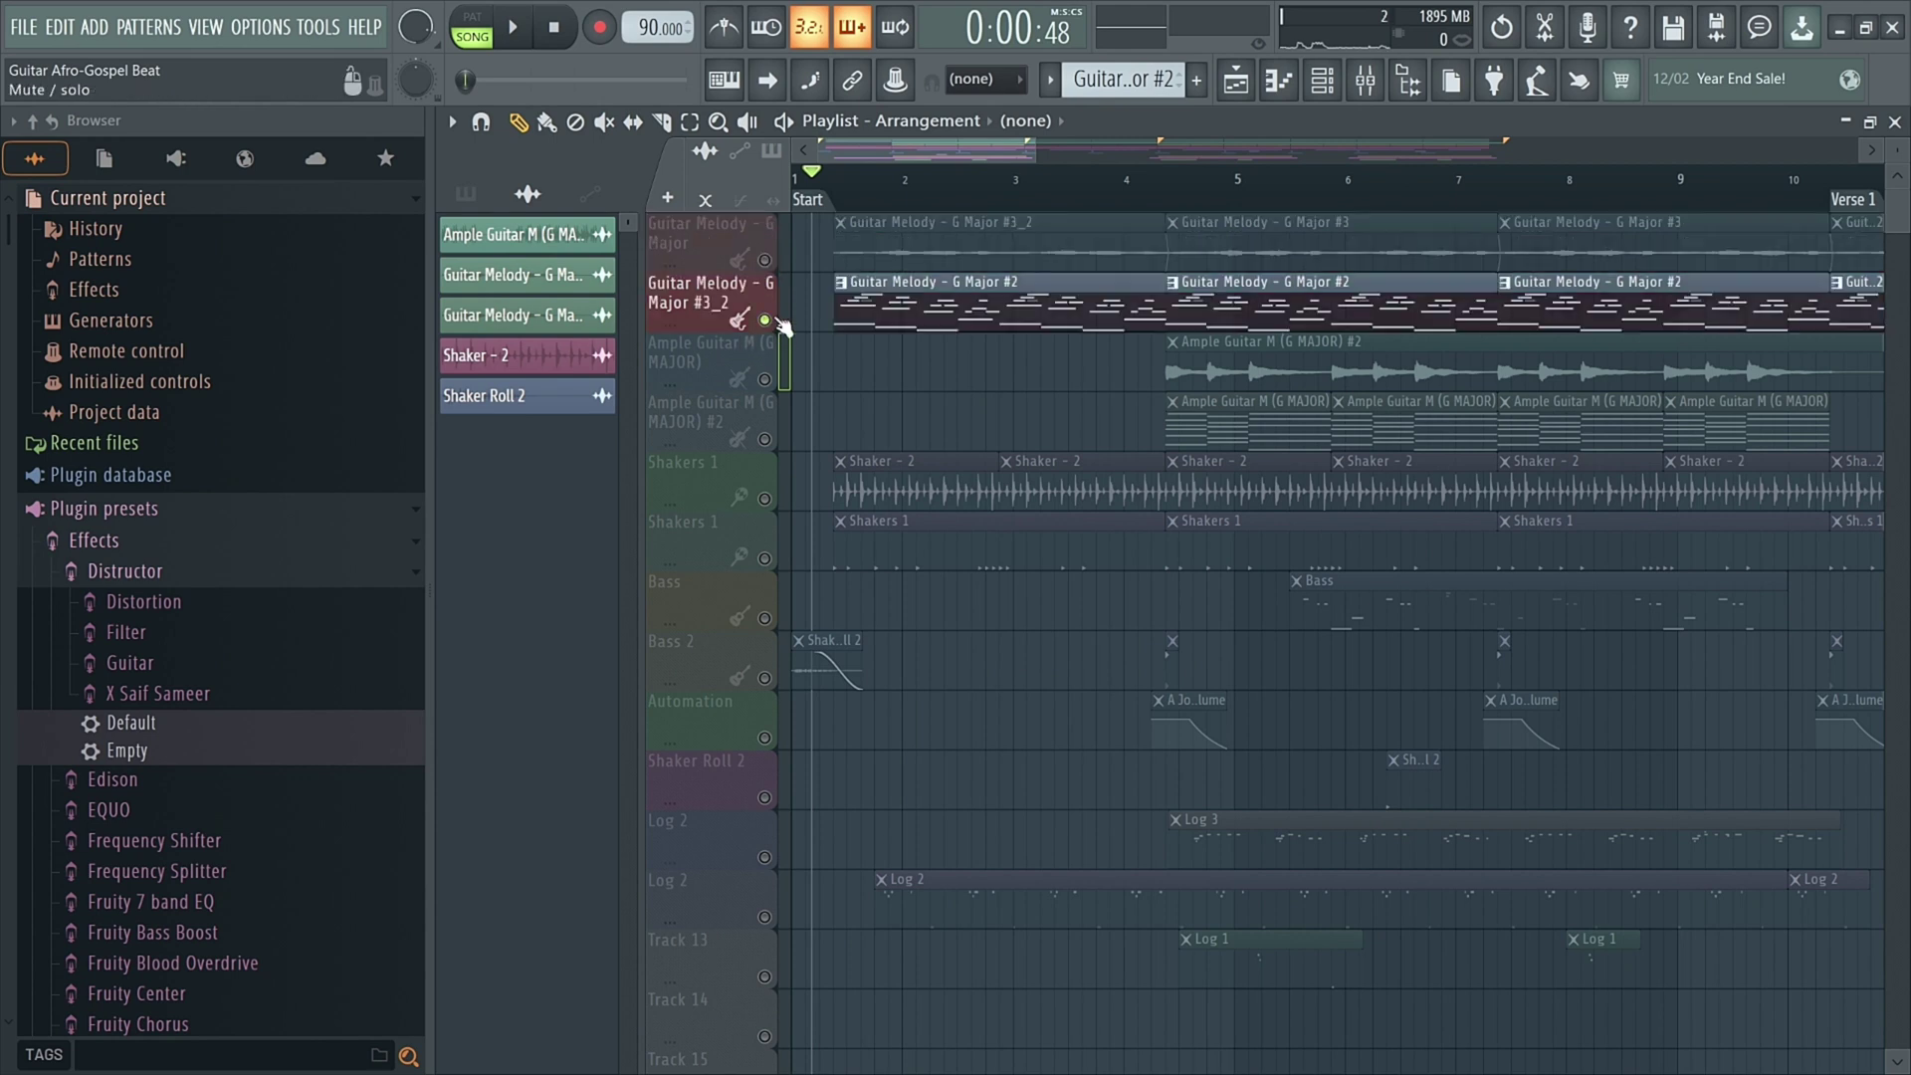
pyautogui.rightClick(765, 261)
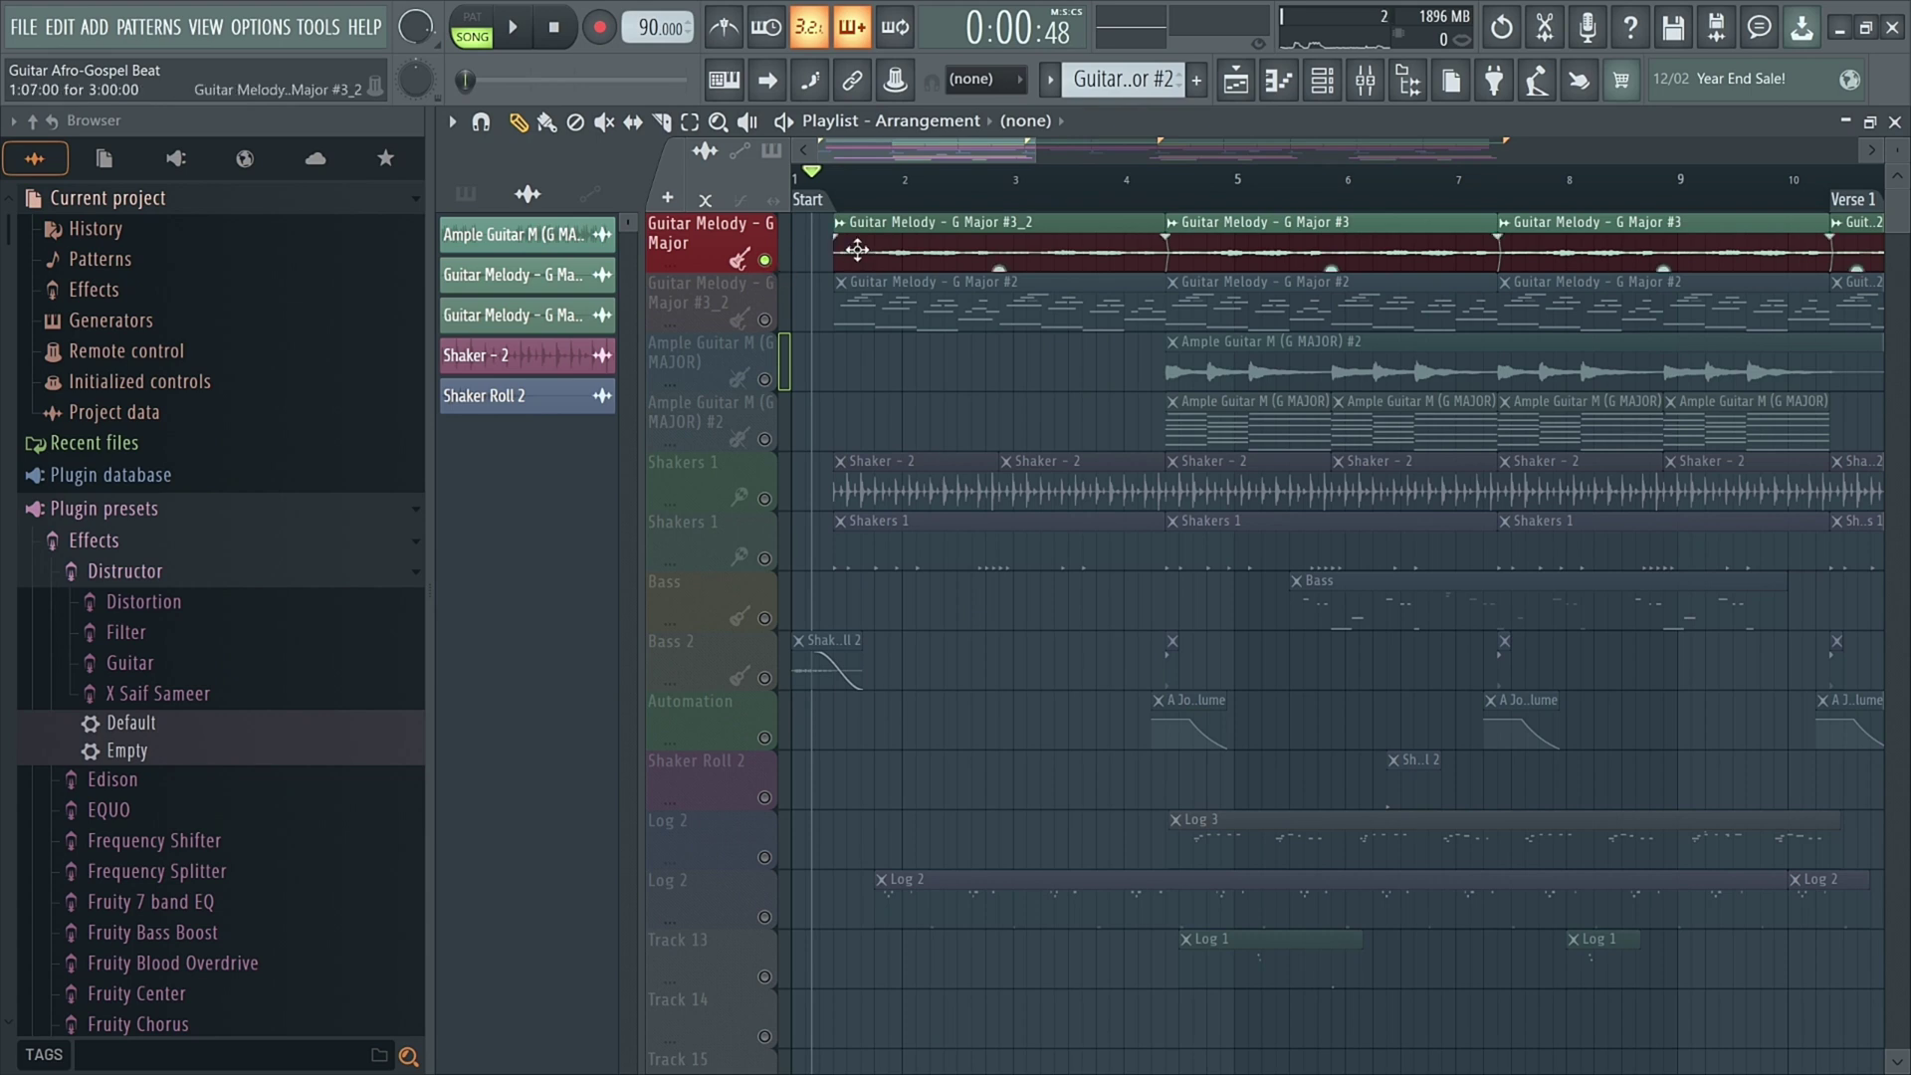
pyautogui.rightClick(765, 319)
pyautogui.doubleClick(886, 308)
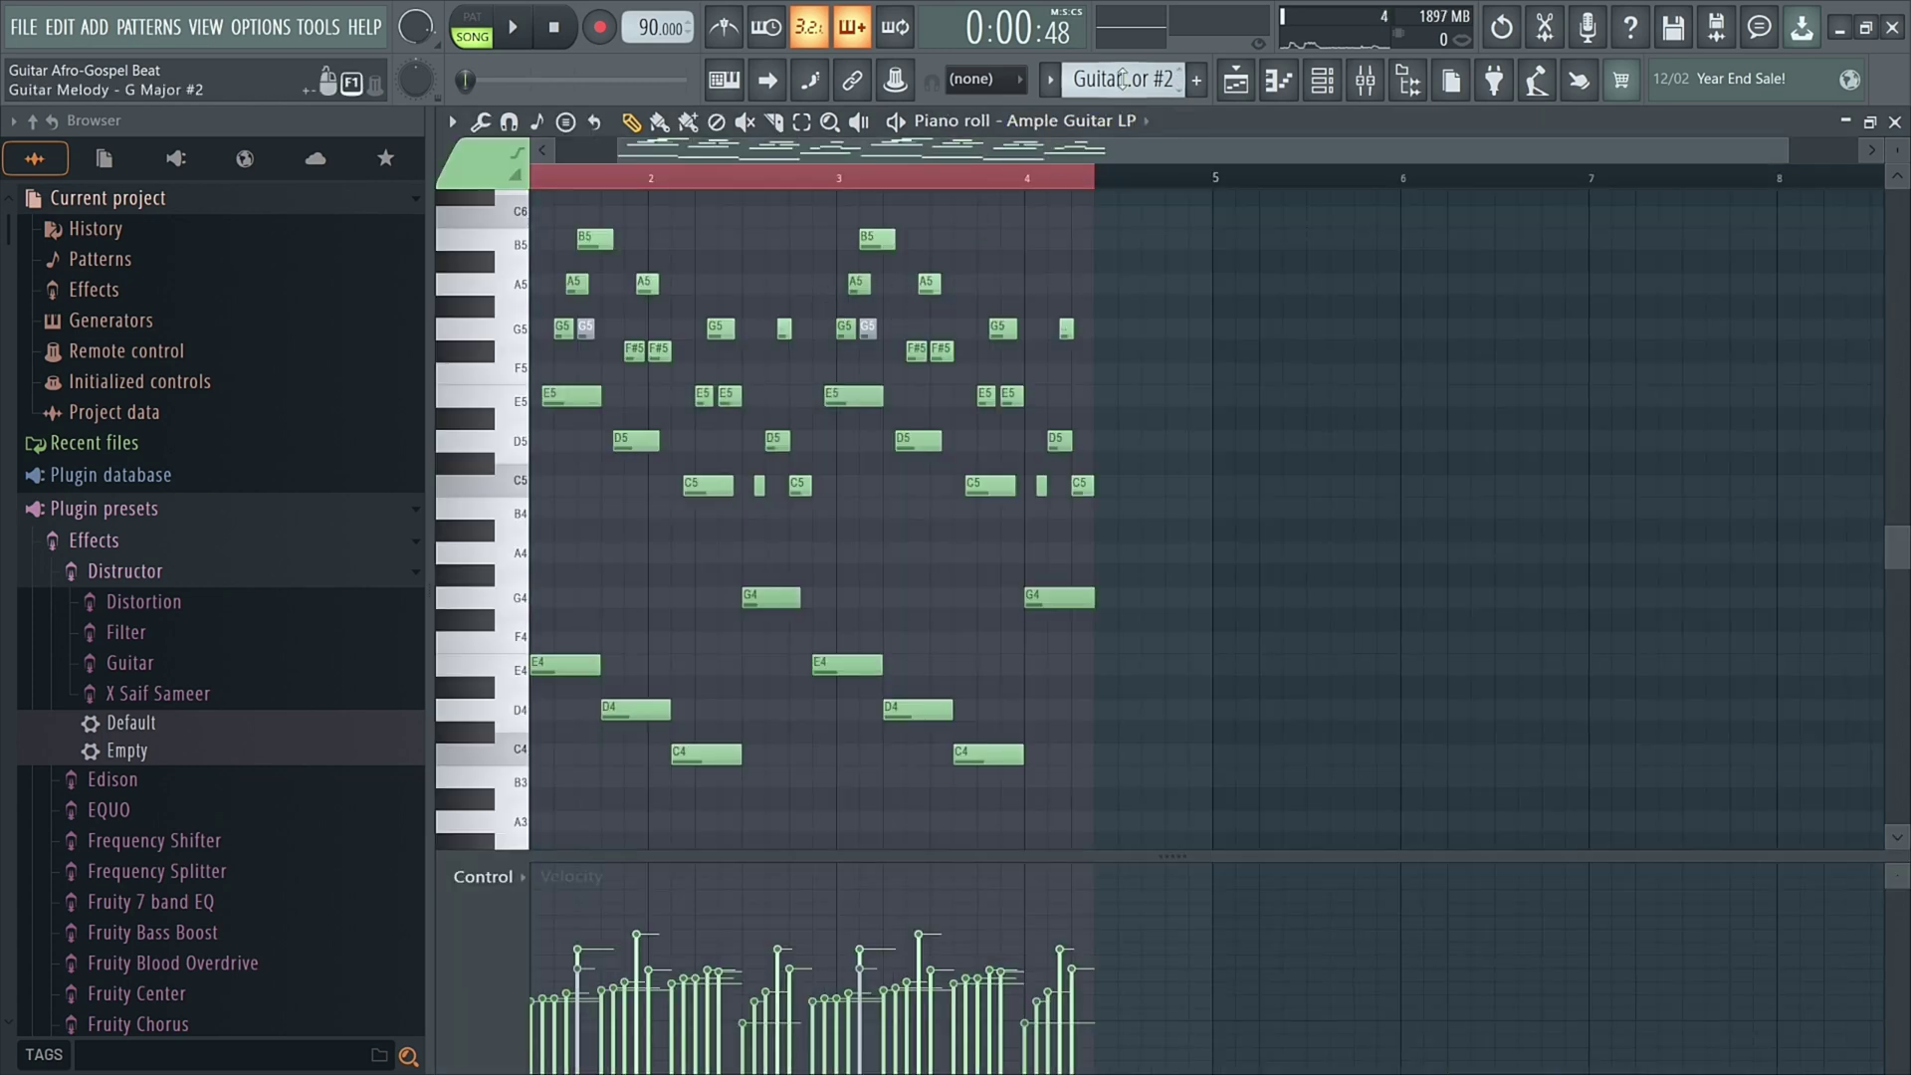
# Step: Show the Render and replace option for the Guitar Melody - G Major #2 pattern
pyautogui.click(1122, 80)
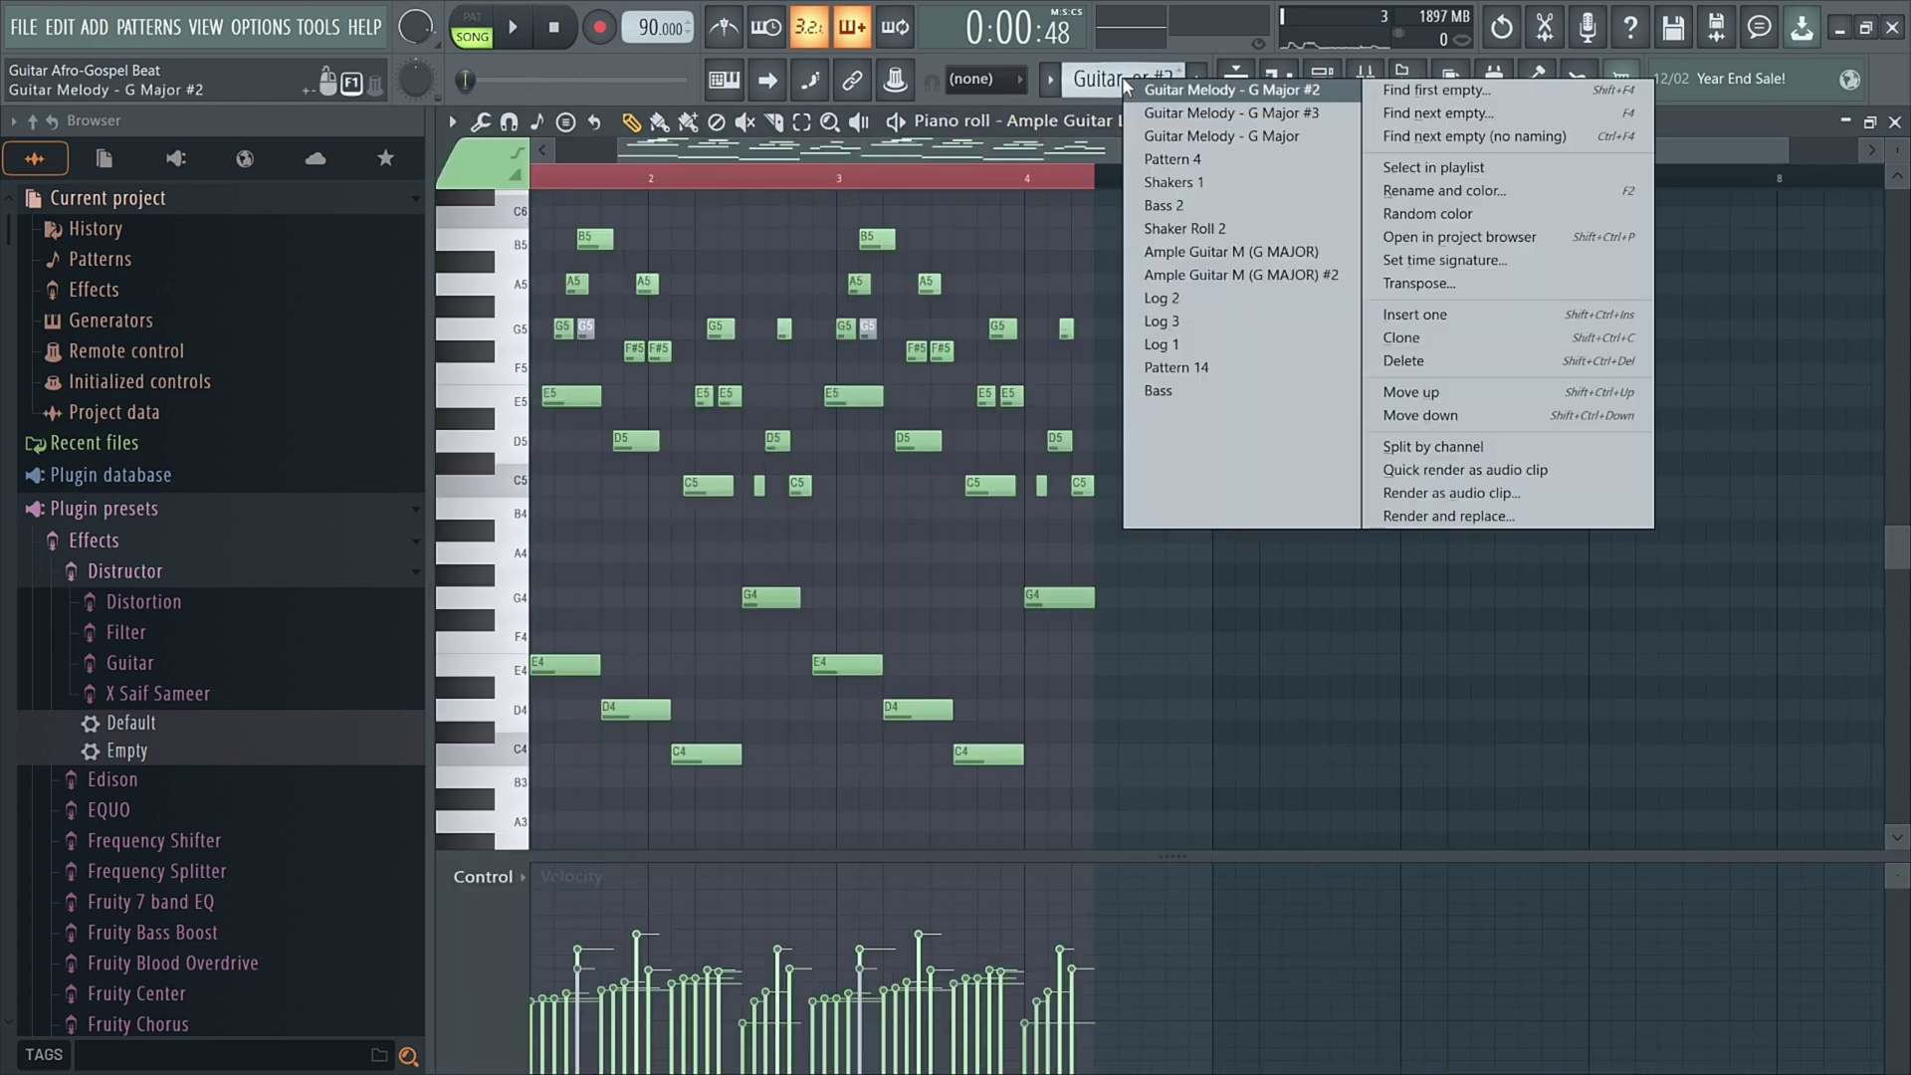
pyautogui.click(1454, 517)
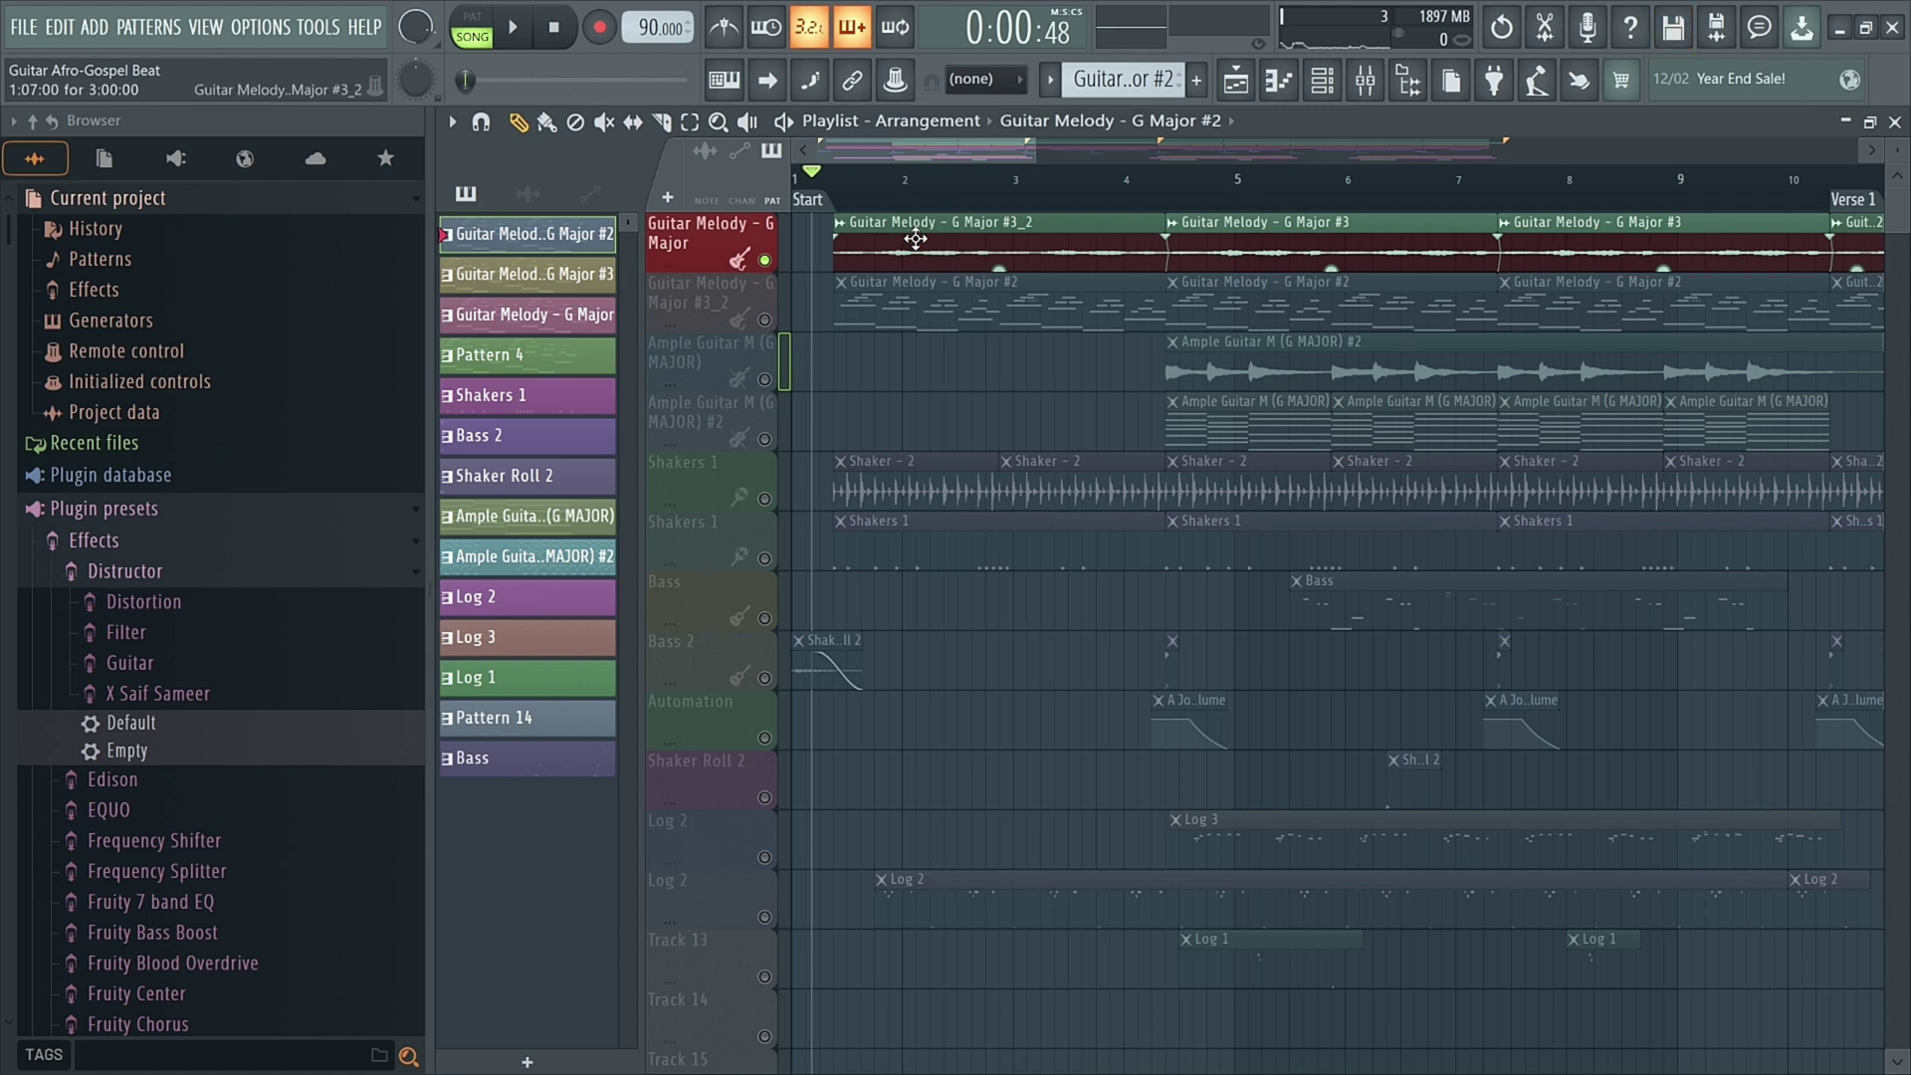
# Step: Delete Edison from the Master mixer track's effect slots and return to the playlist
pyautogui.click(1366, 79)
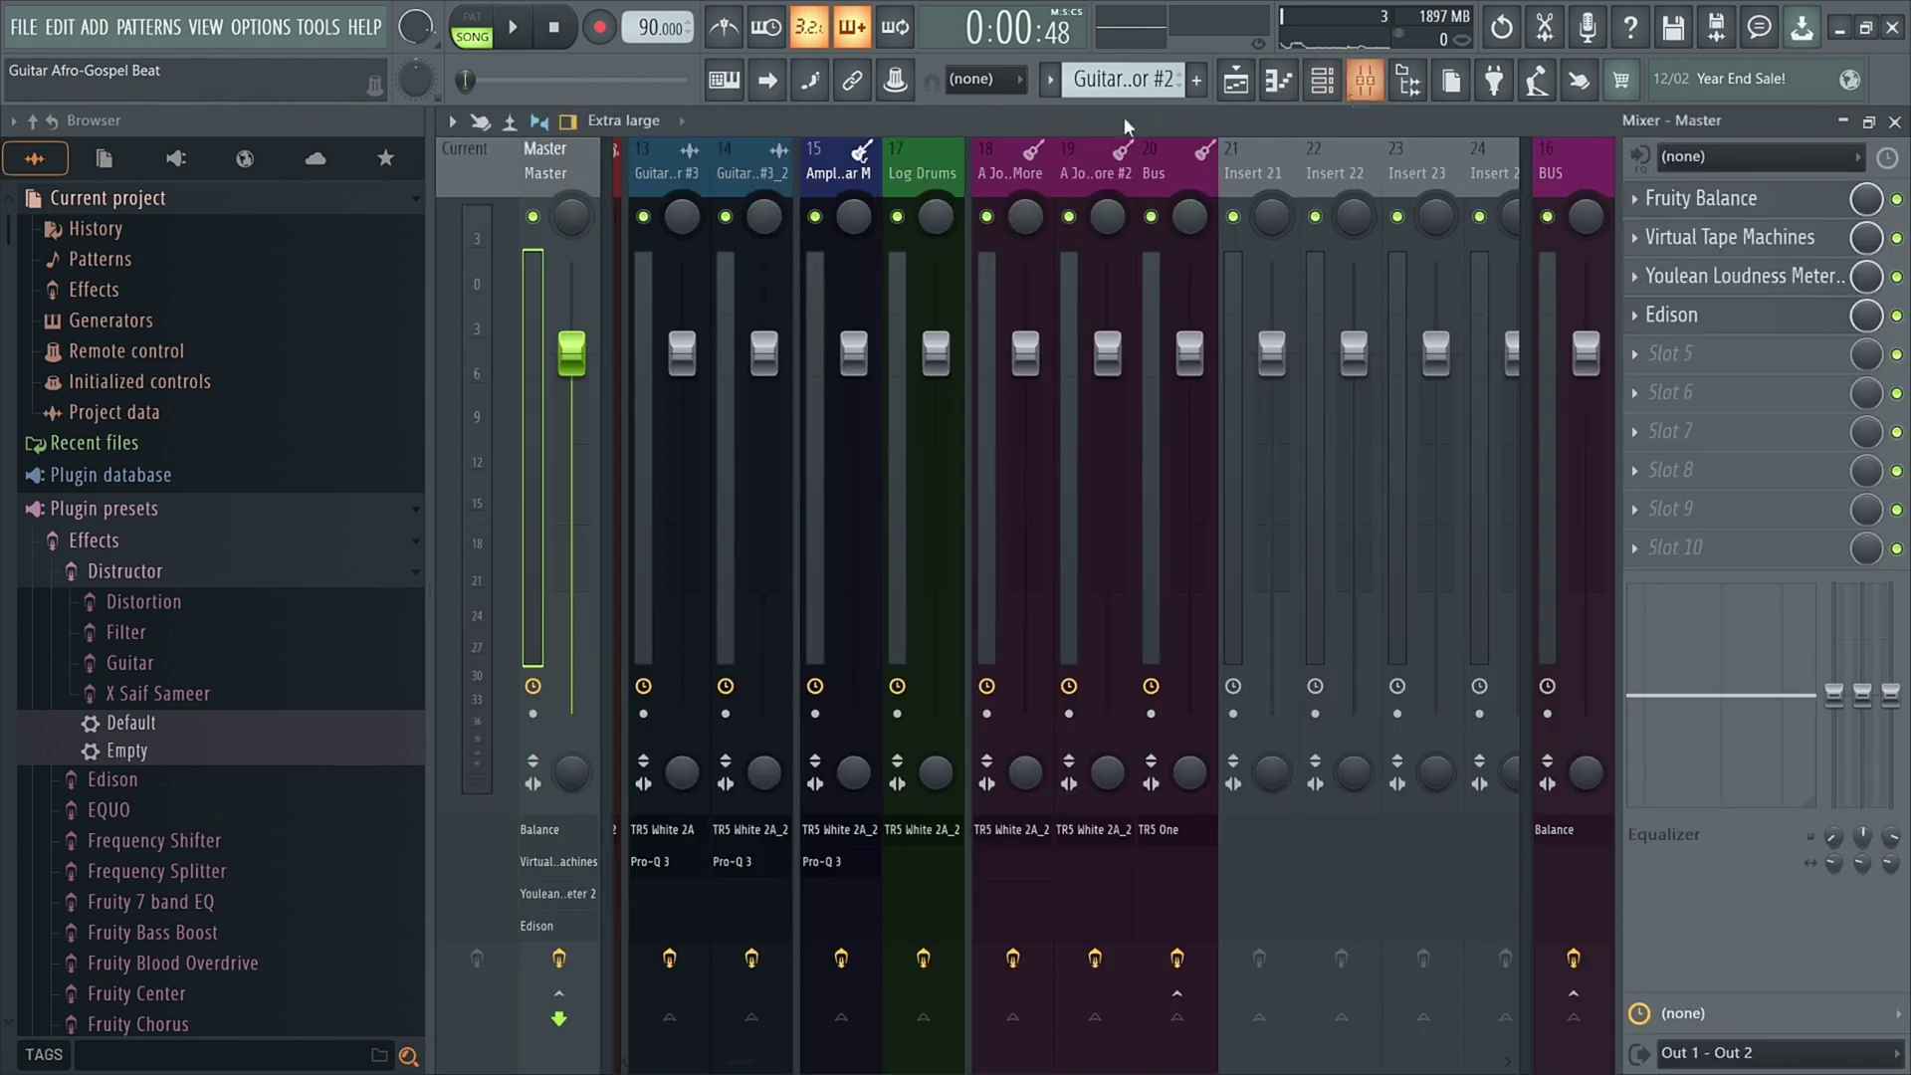
pyautogui.click(1643, 318)
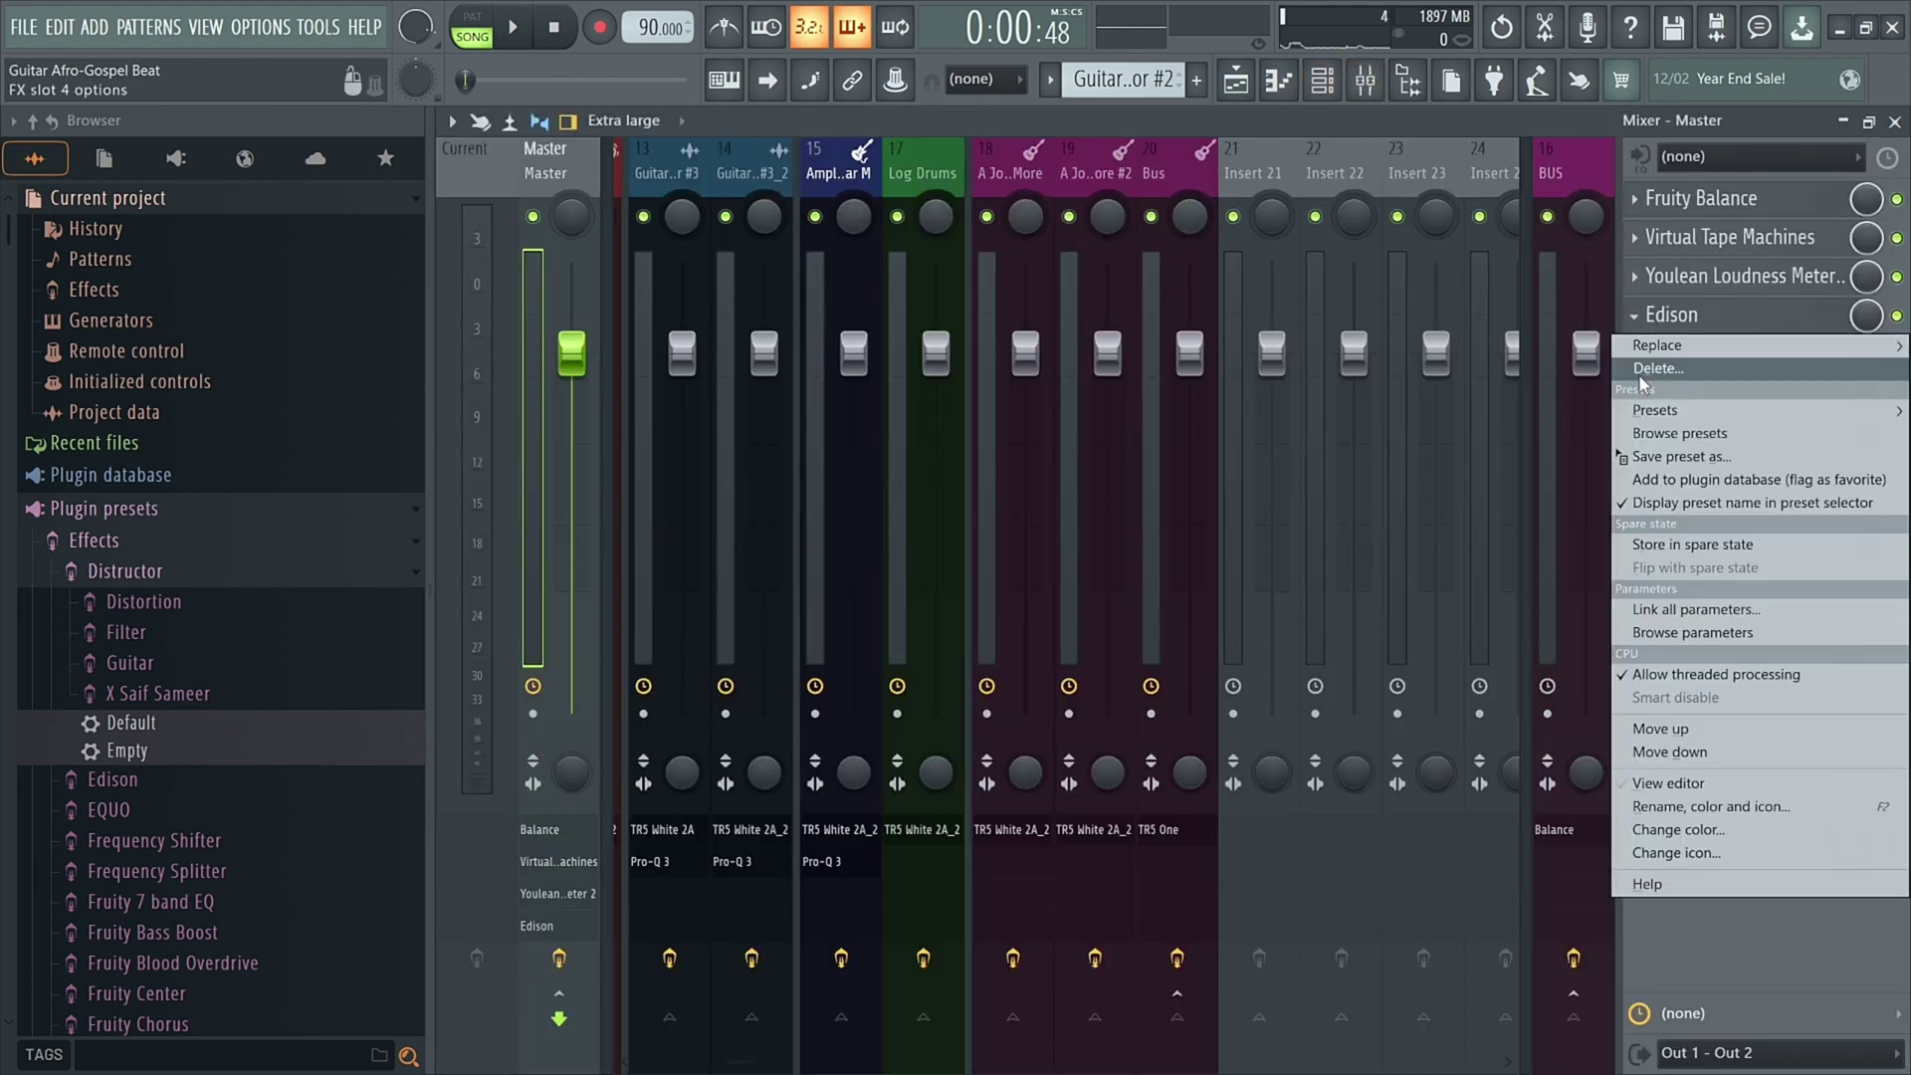
pyautogui.click(1638, 375)
pyautogui.click(1385, 97)
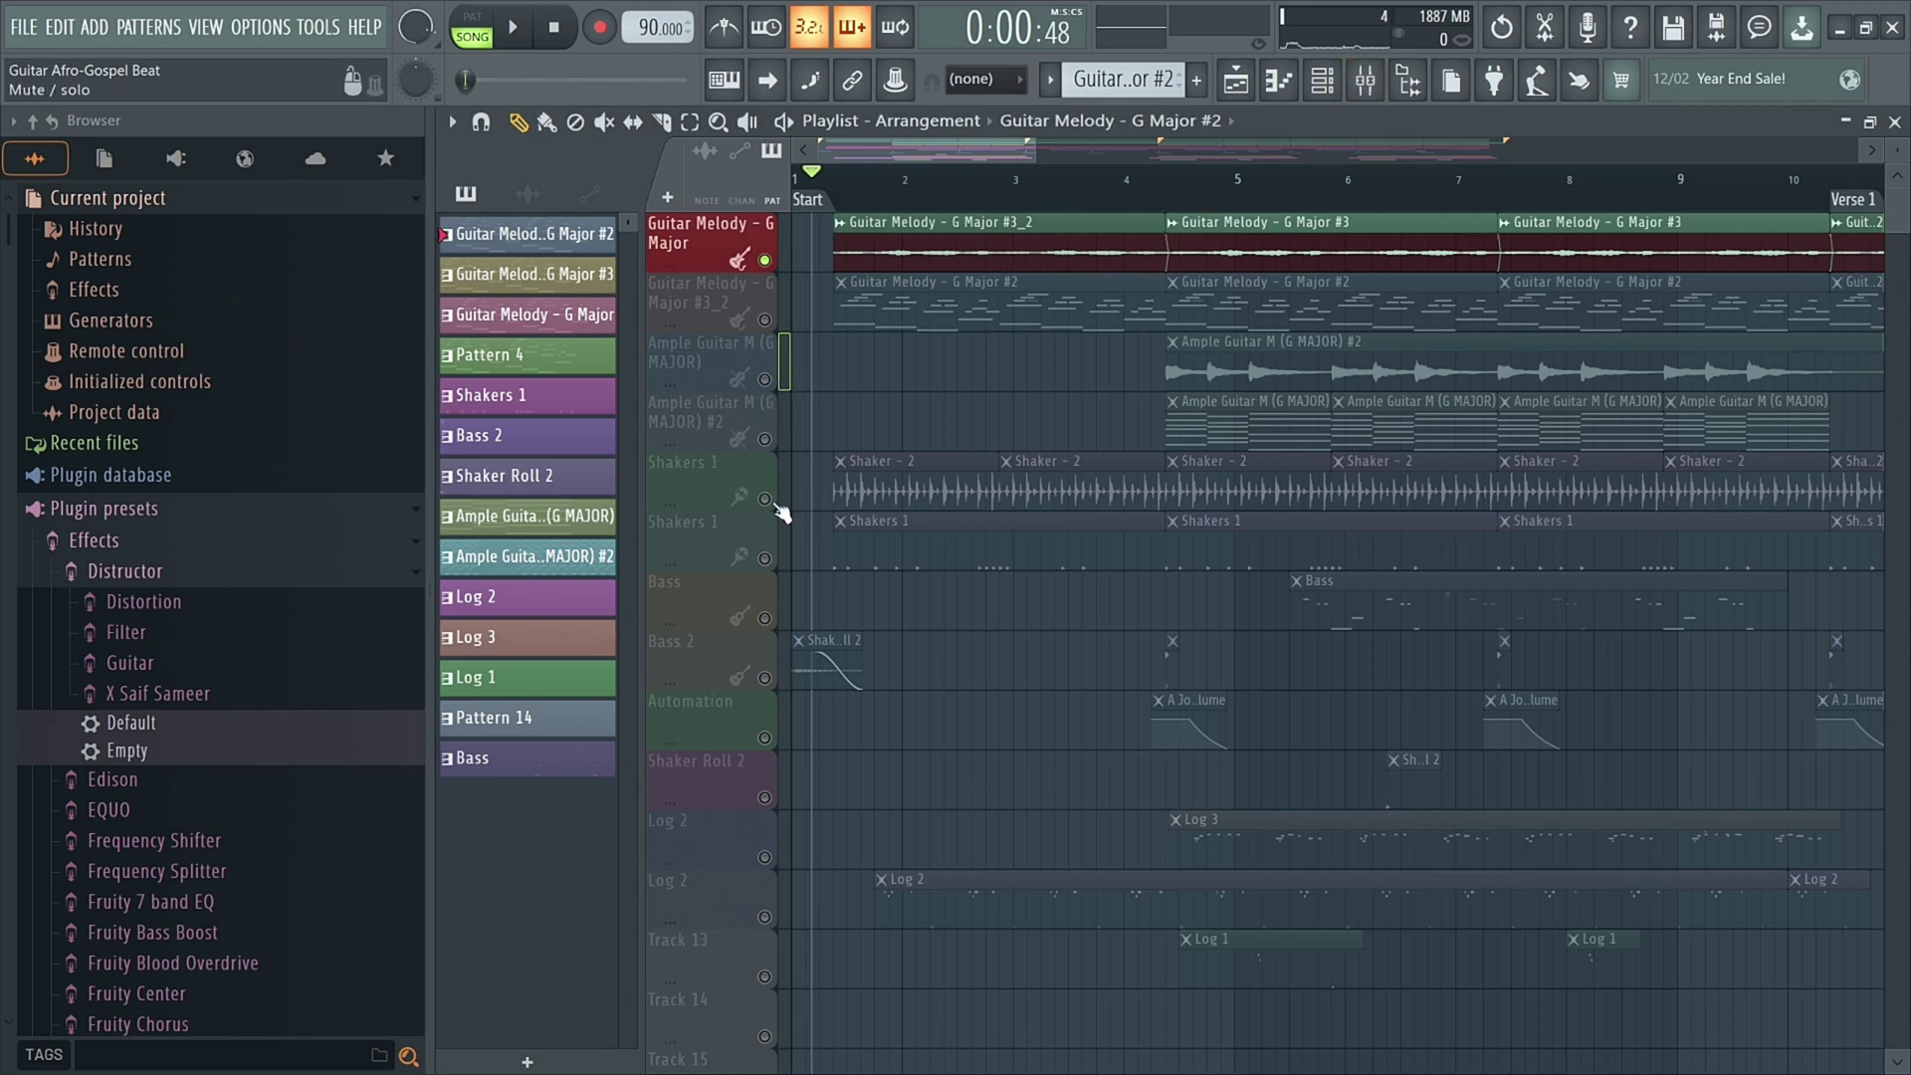
# Step: Solo the Ample Guitar M (G MAJOR) #2 playlist track and unmute its first Ample Guitar M (G MAJOR) pattern clip
pyautogui.scroll(-3, 885, 430)
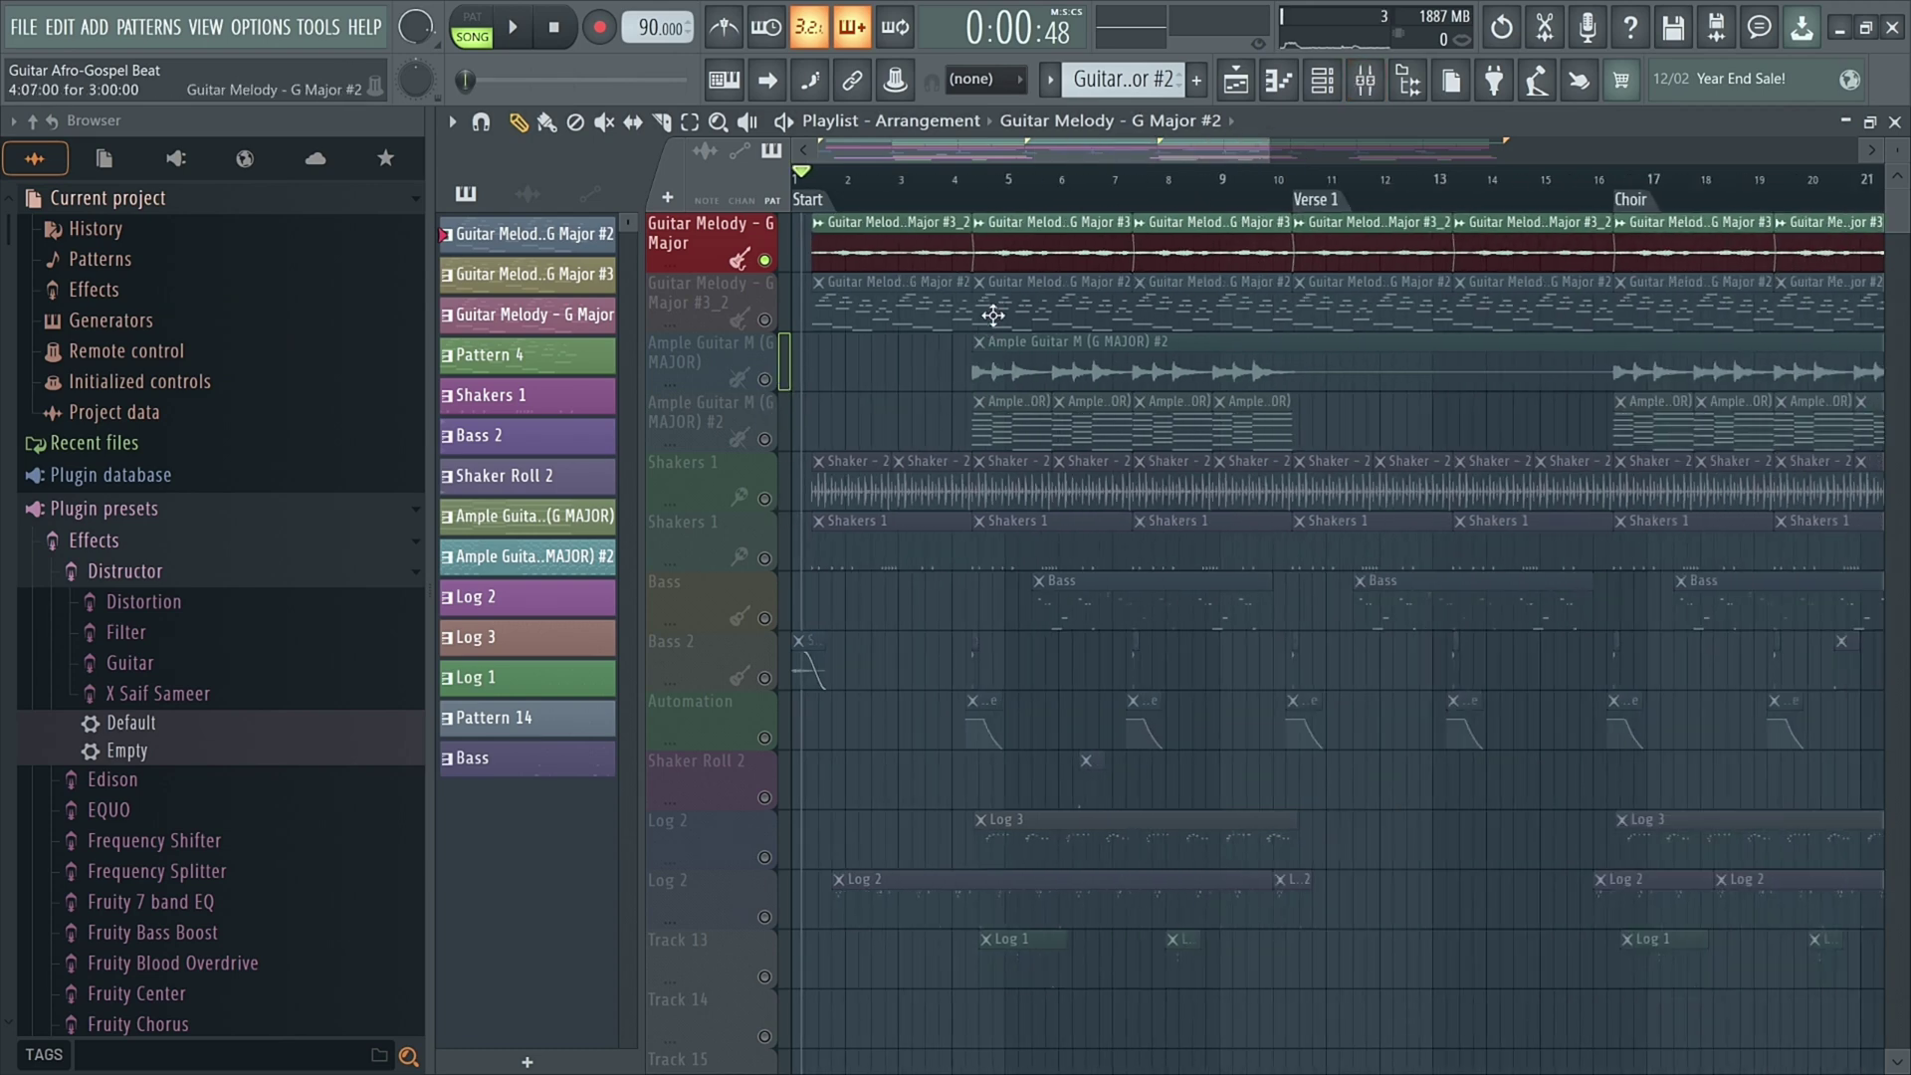
pyautogui.scroll(2, 1015, 280)
pyautogui.click(931, 191)
pyautogui.scroll(4, 951, 412)
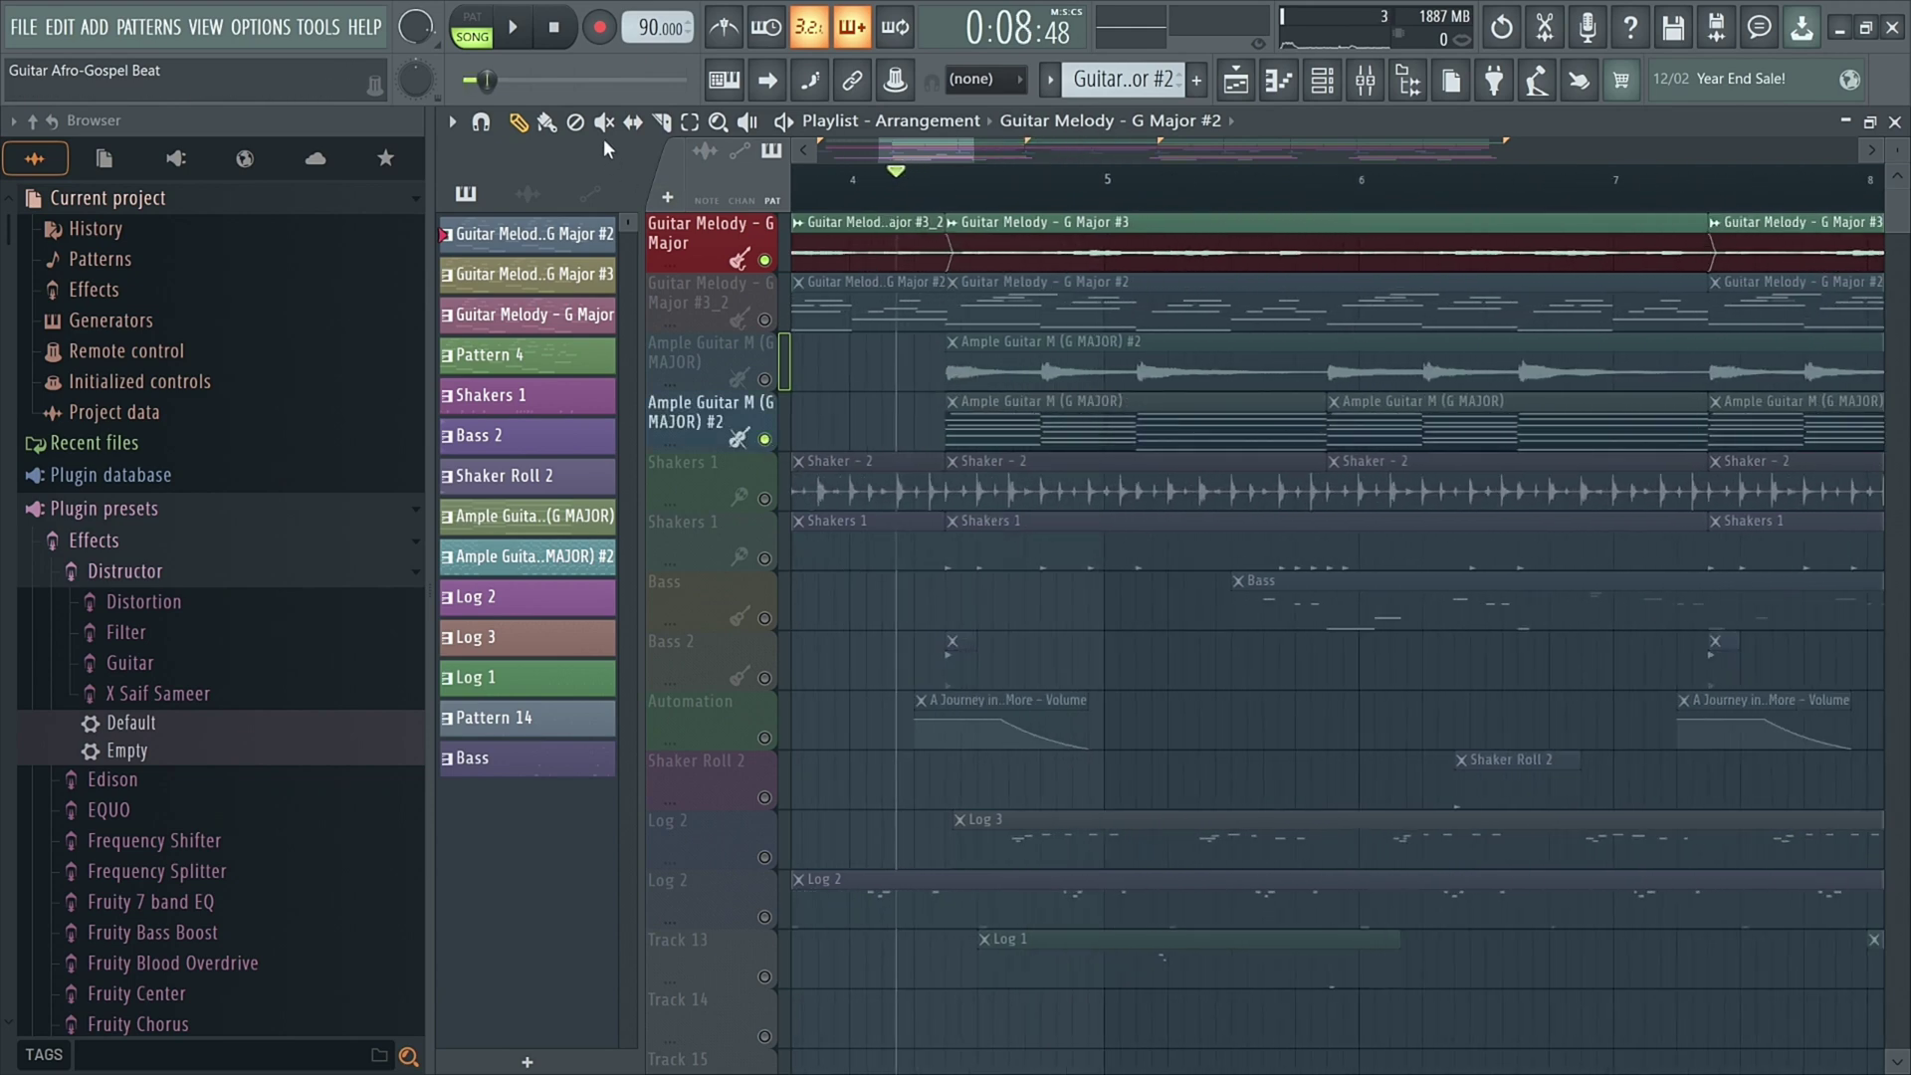
pyautogui.rightClick(767, 438)
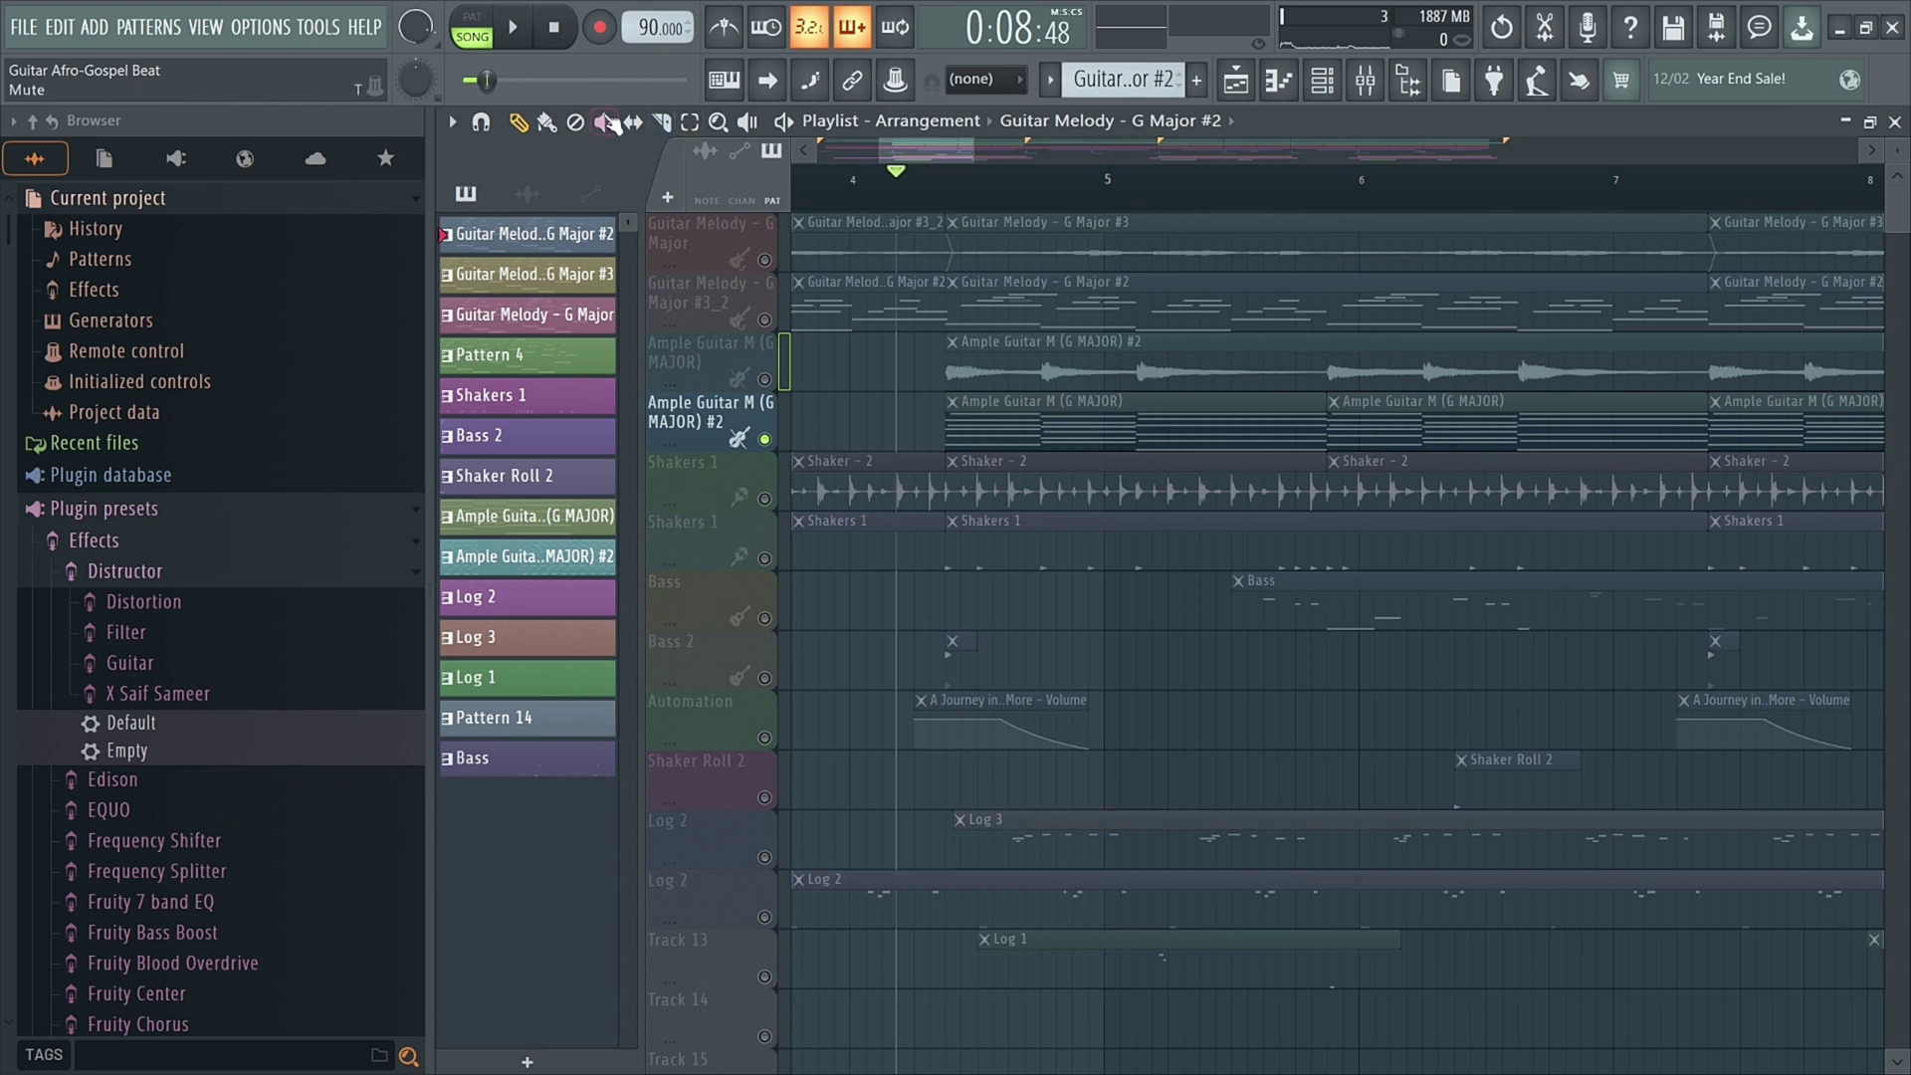
pyautogui.click(606, 121)
pyautogui.click(1058, 418)
pyautogui.press('p')
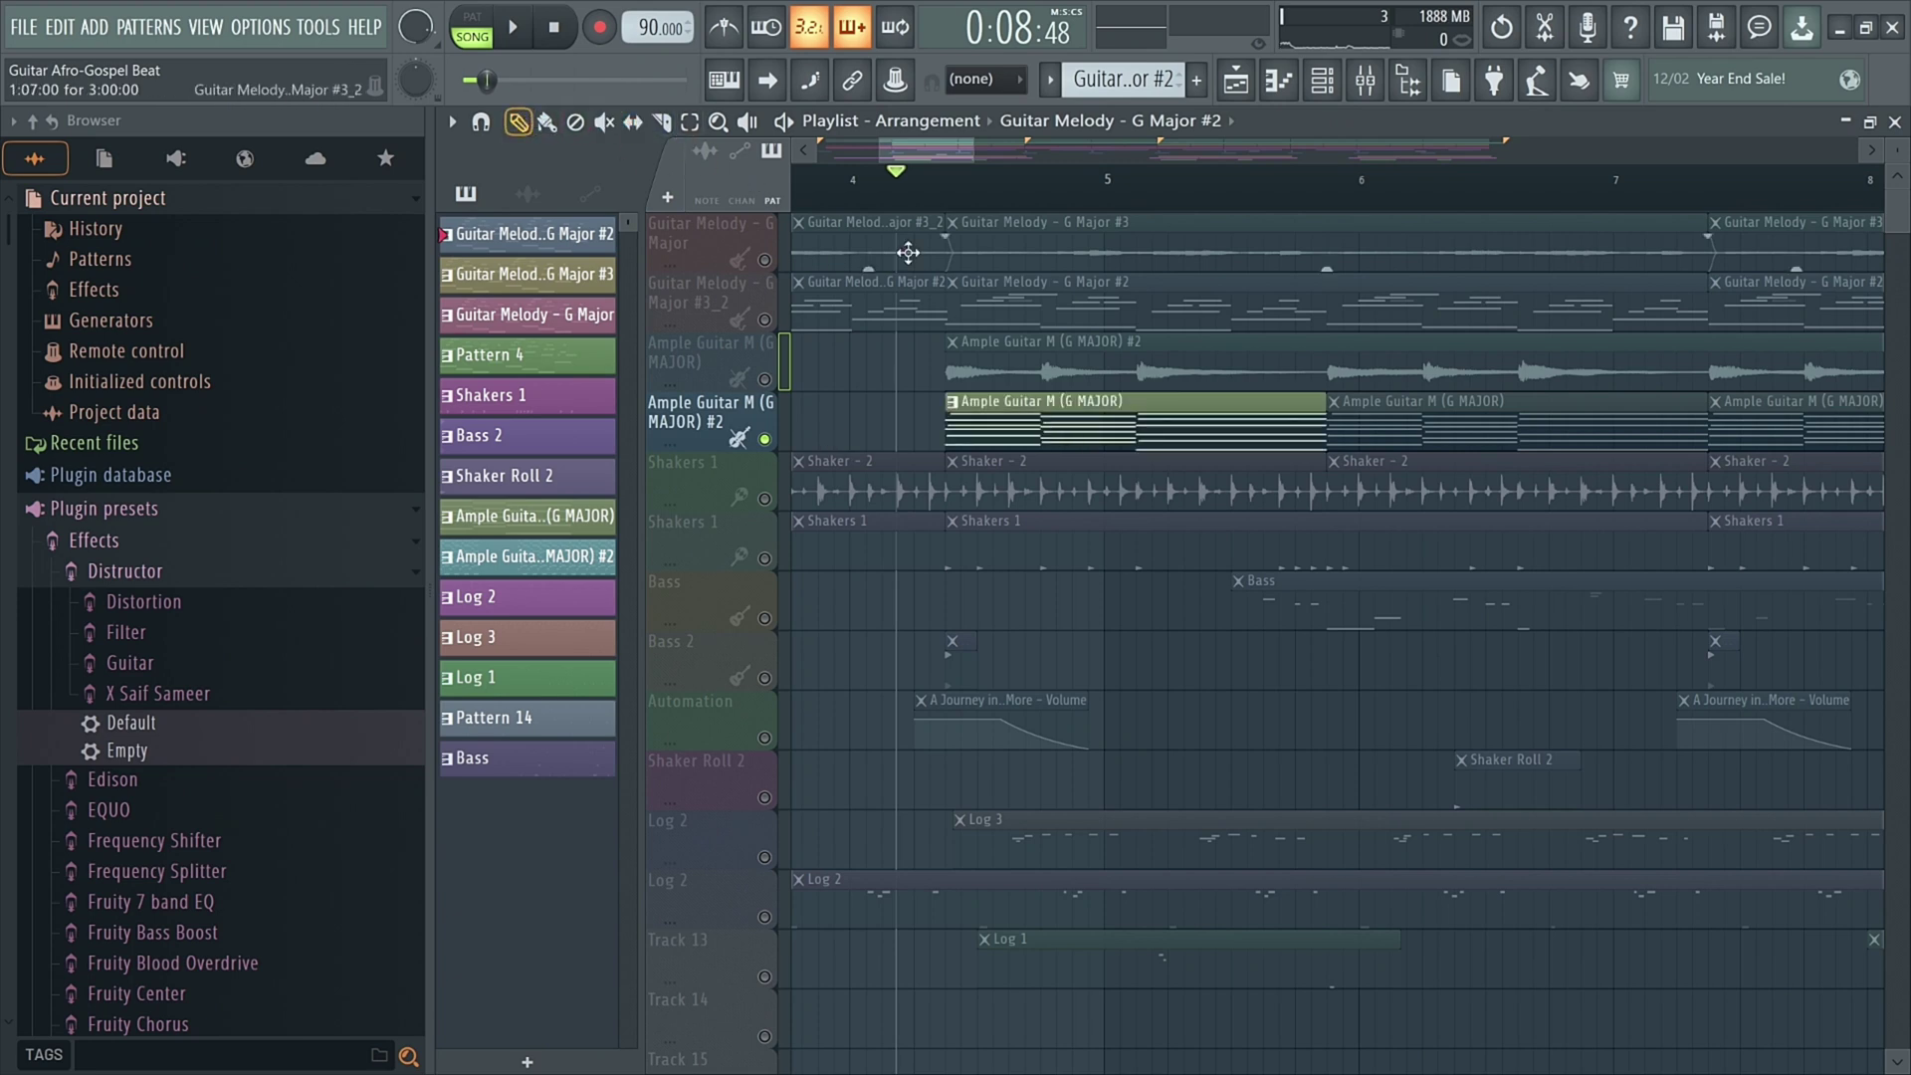
# Step: Select the Ample Guitar M (G MAJOR) pattern clip and play it from just before its start
pyautogui.click(938, 191)
pyautogui.click(1085, 401)
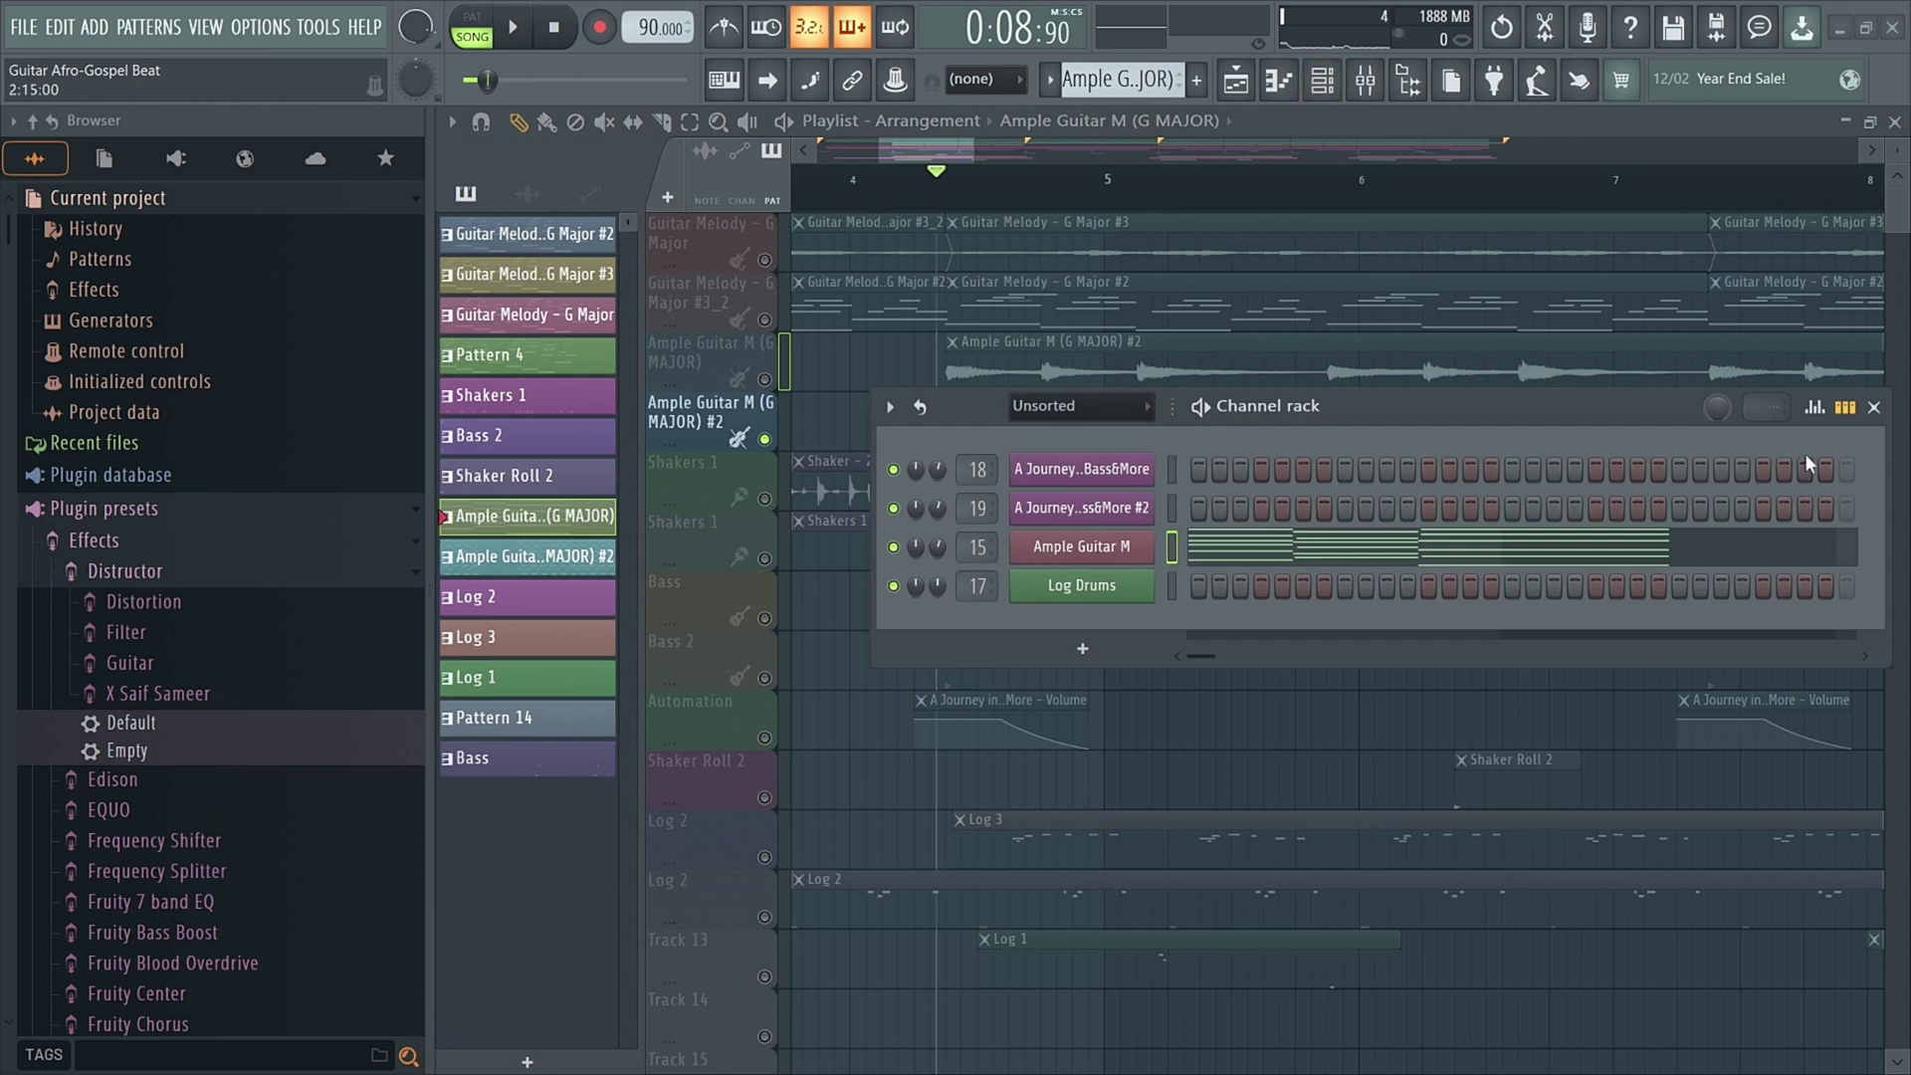
pyautogui.click(1876, 407)
pyautogui.press('space')
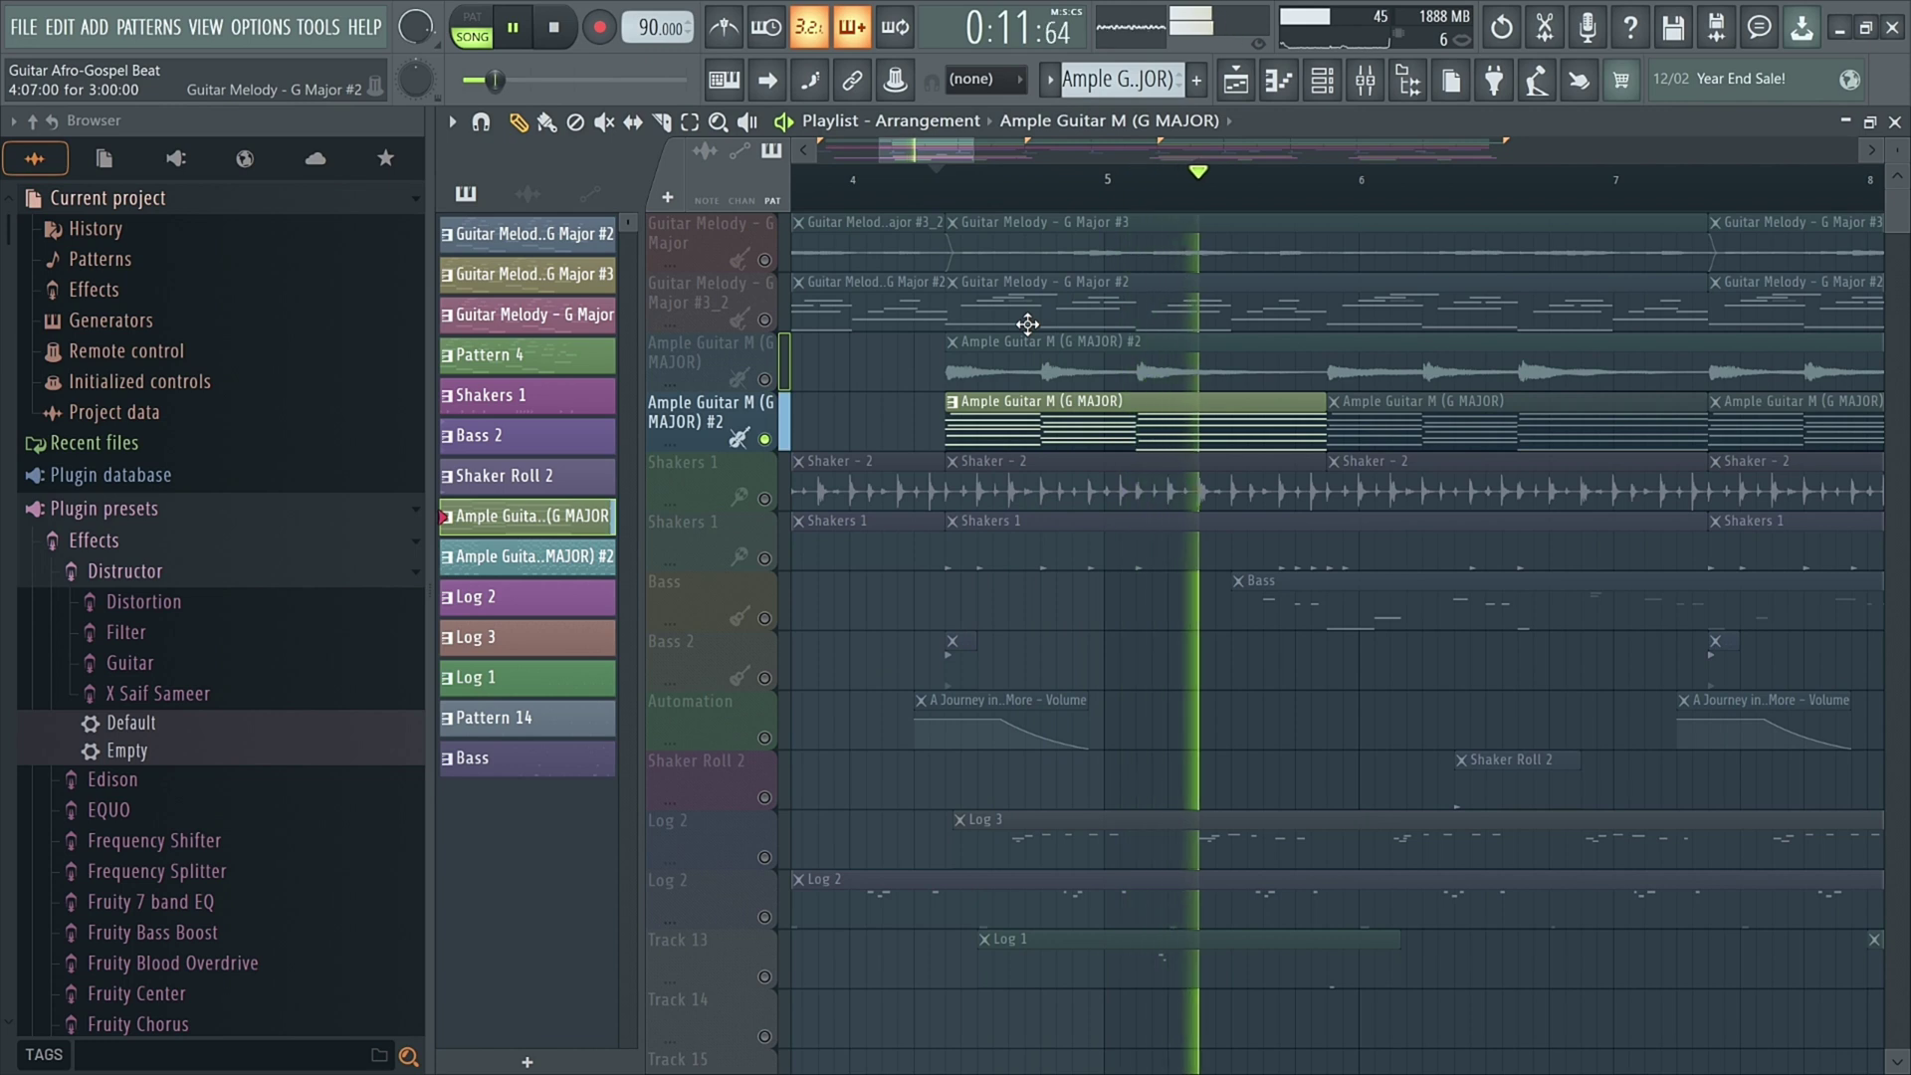
pyautogui.press('space')
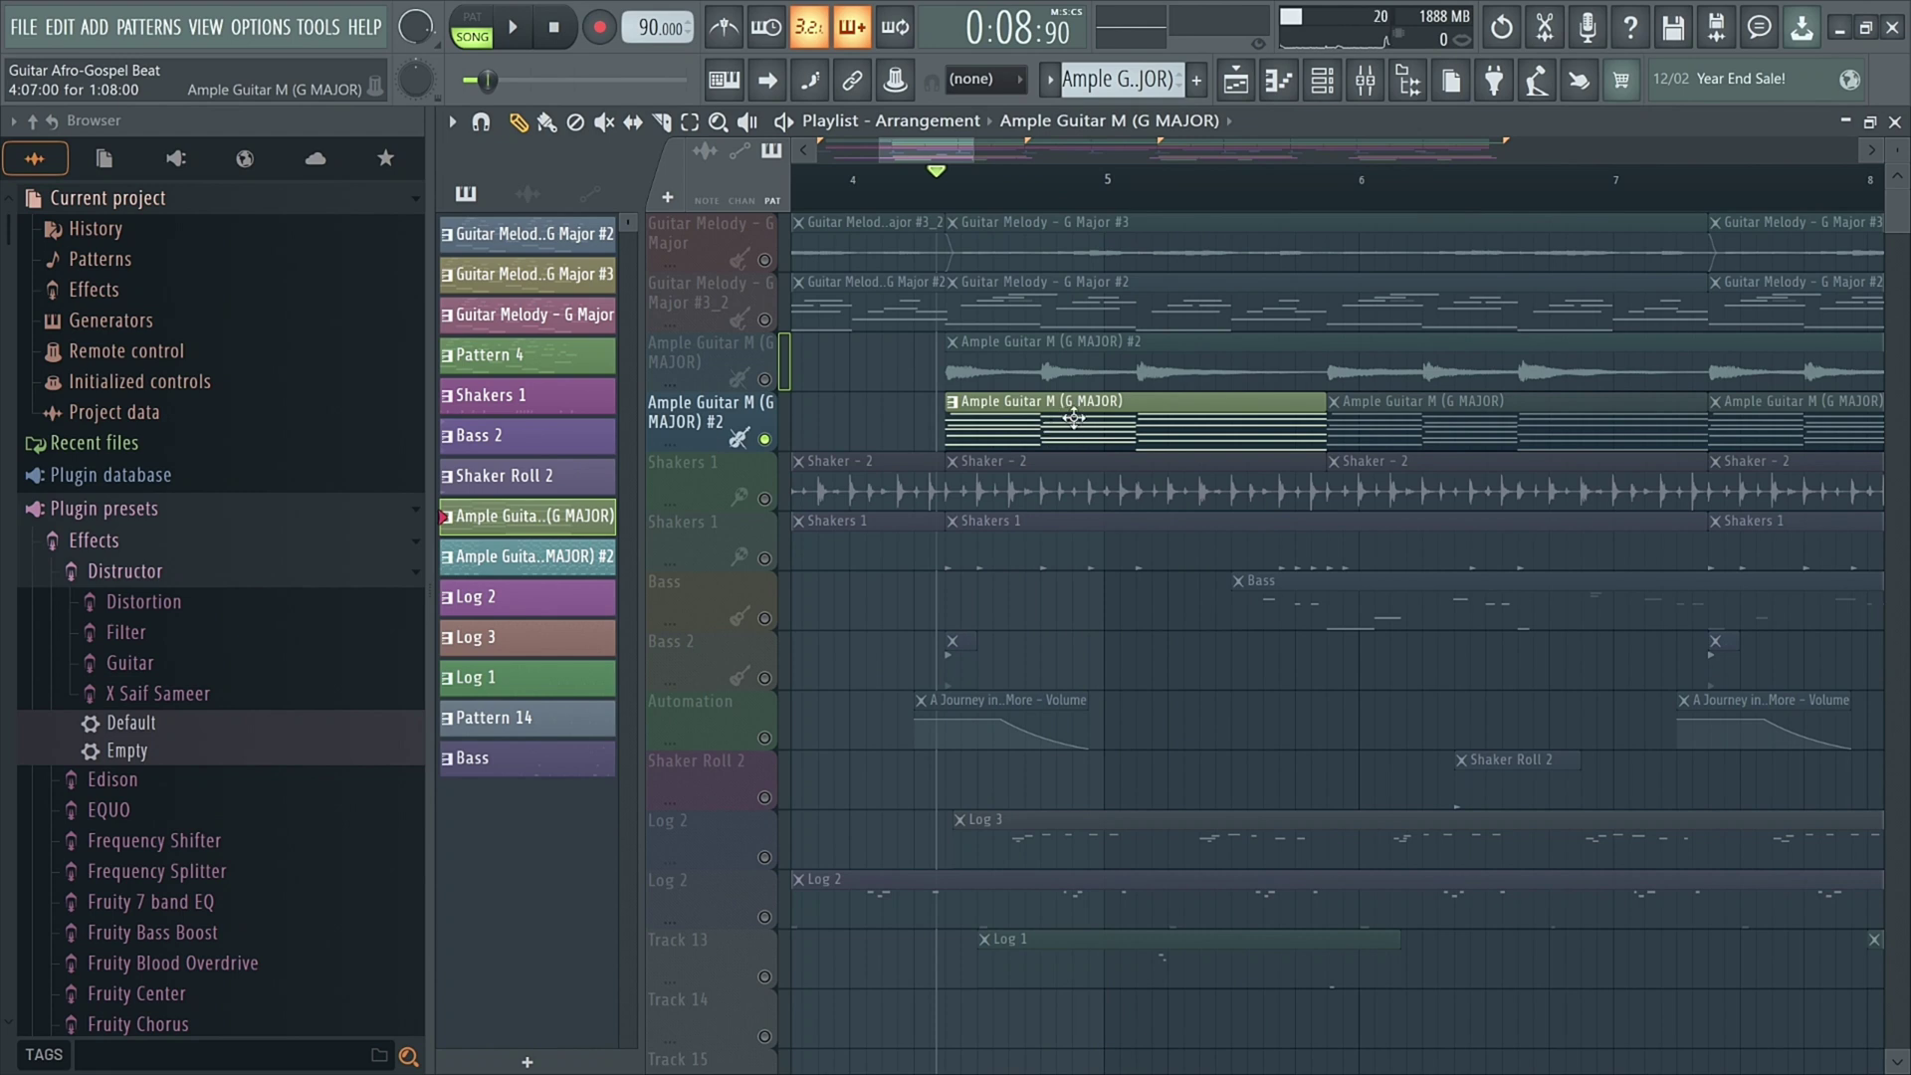
# Step: View the Ample Guitar M instrument used by the pattern, then close it and the channel rack
pyautogui.click(1322, 80)
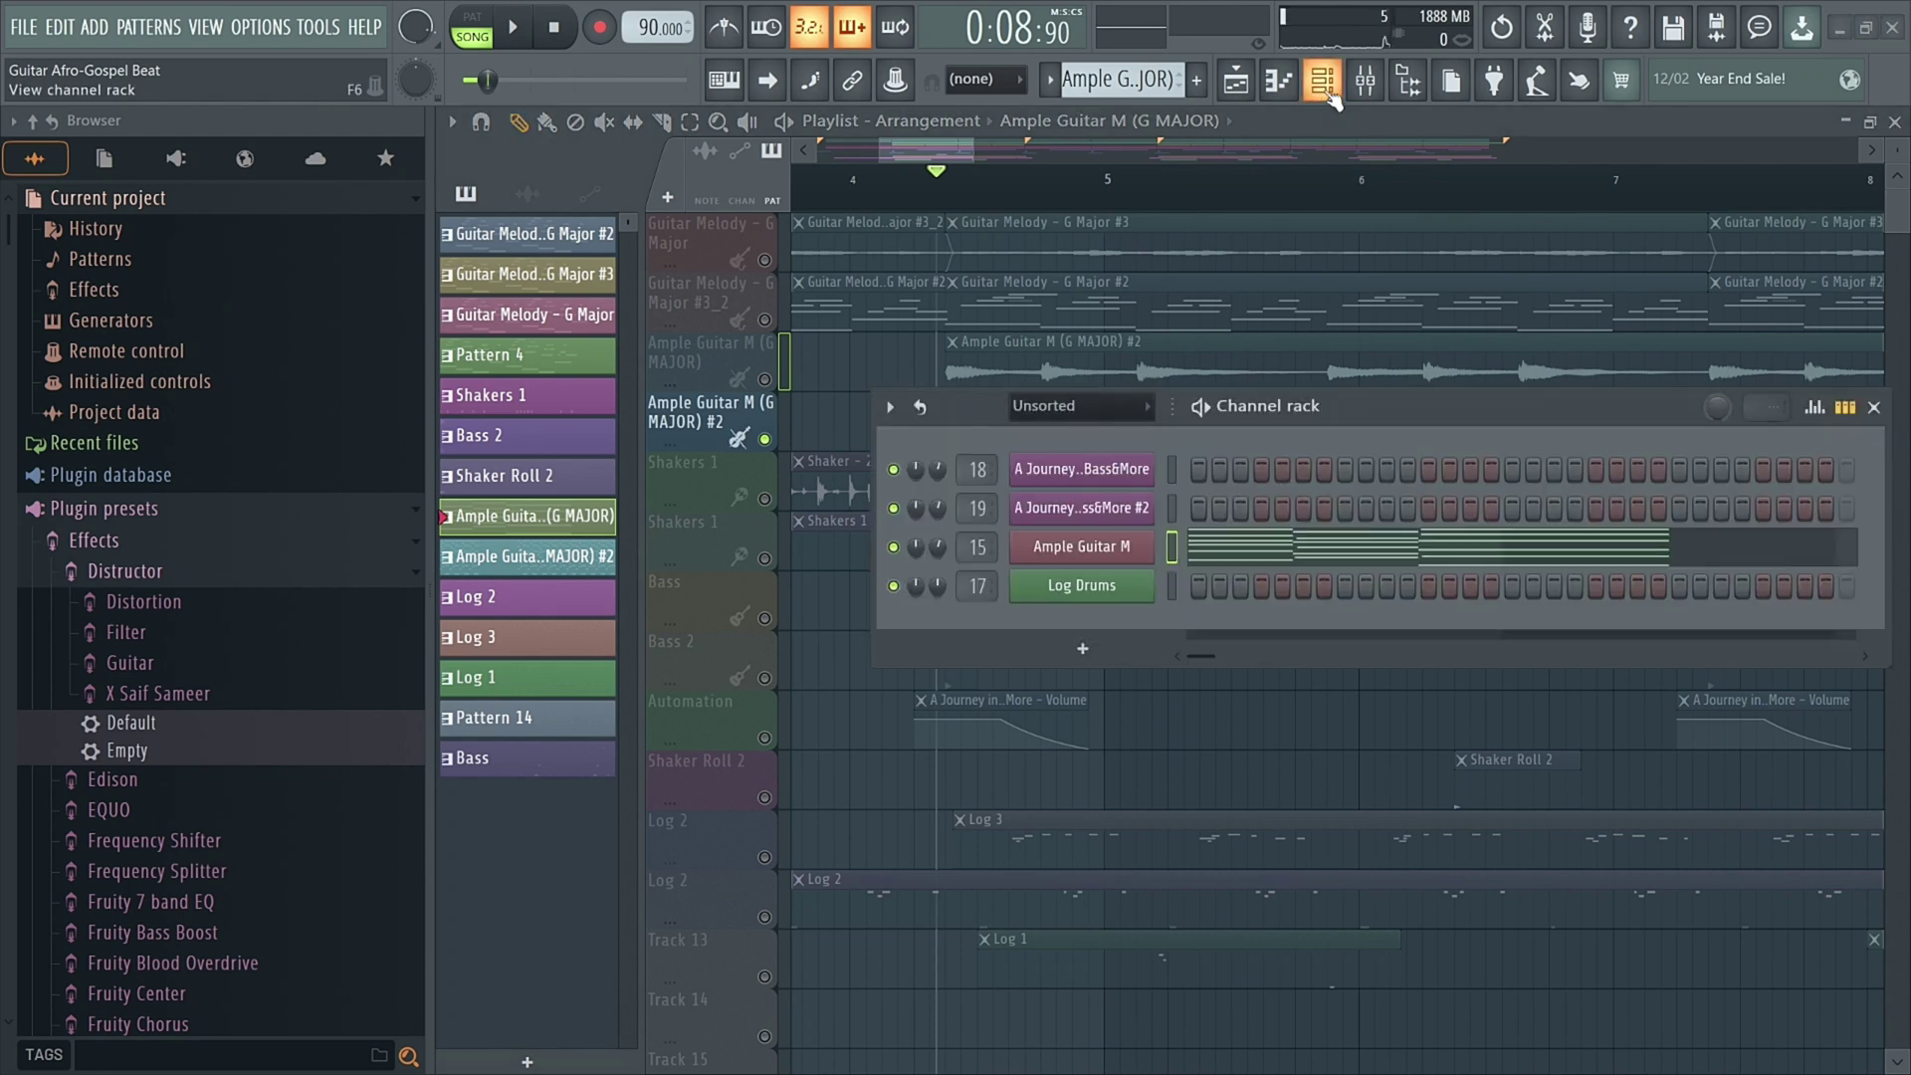
pyautogui.click(1069, 553)
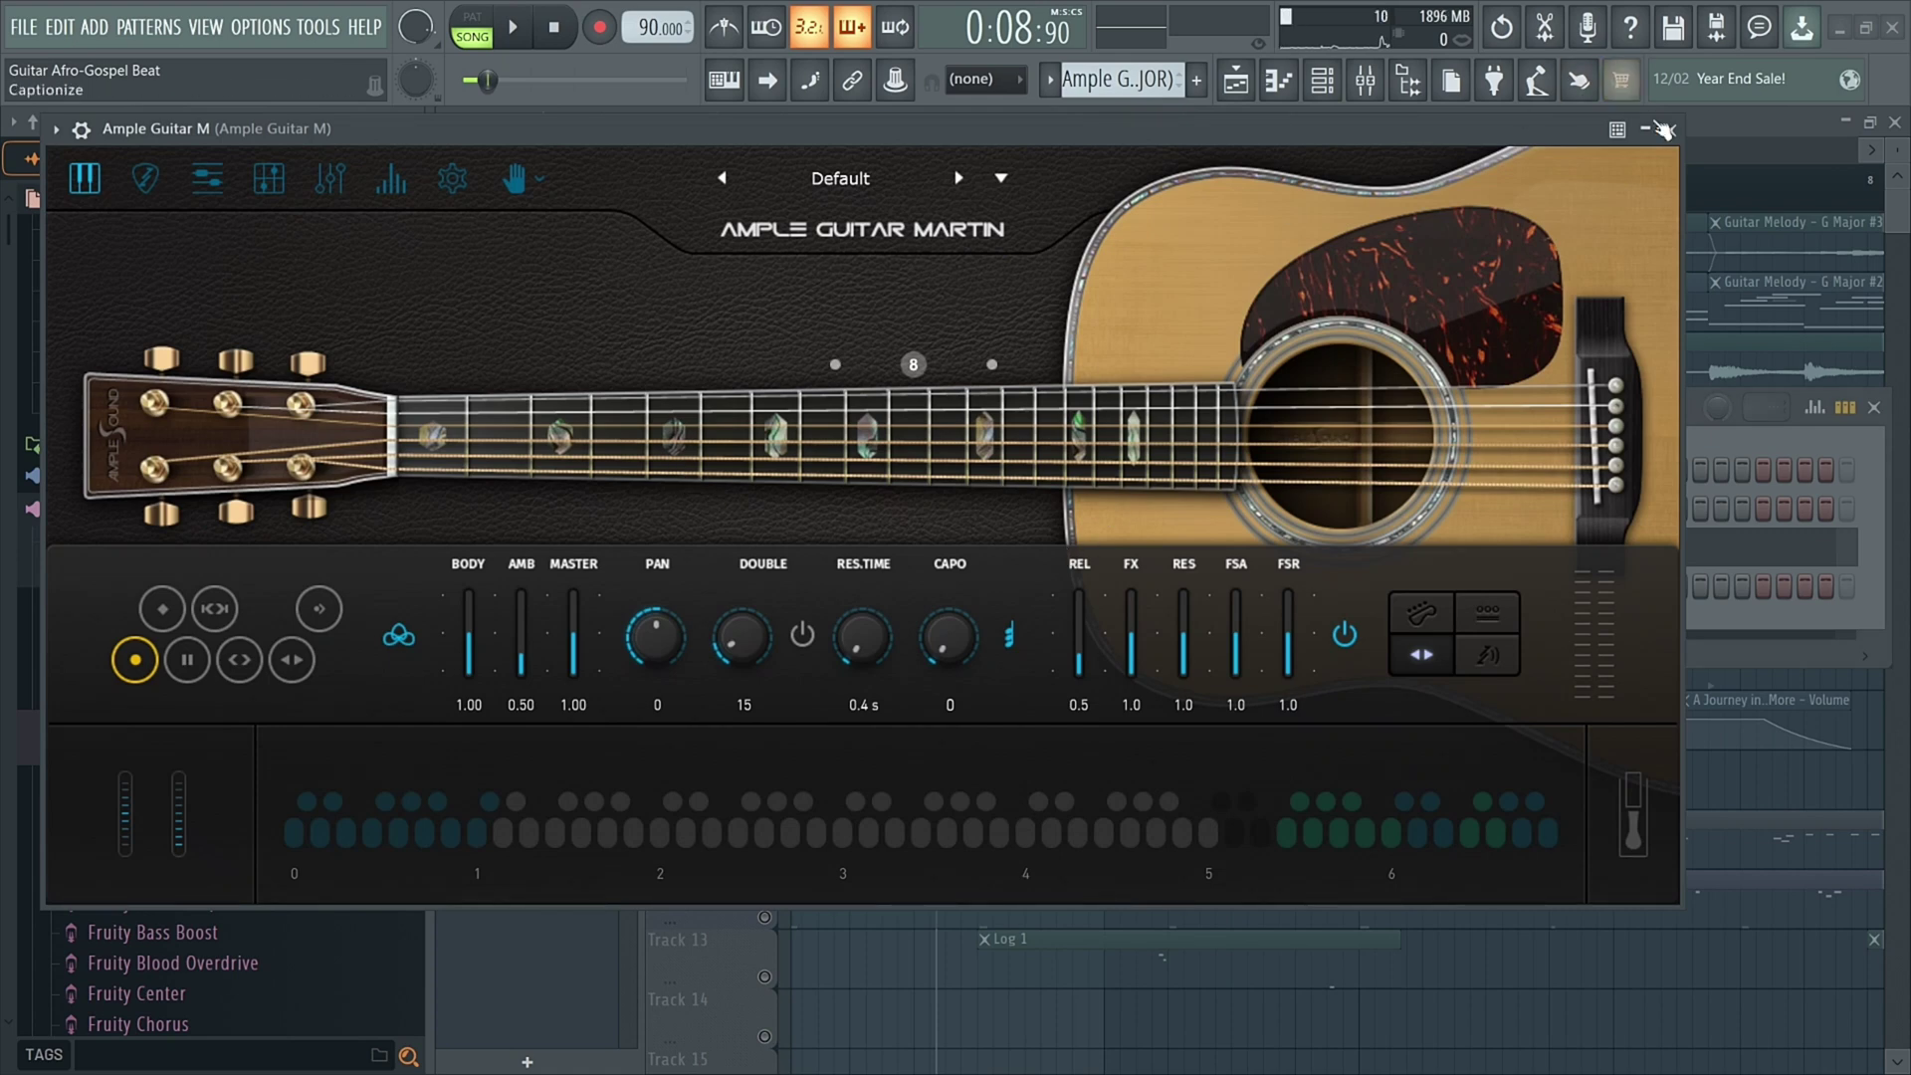
pyautogui.click(1671, 130)
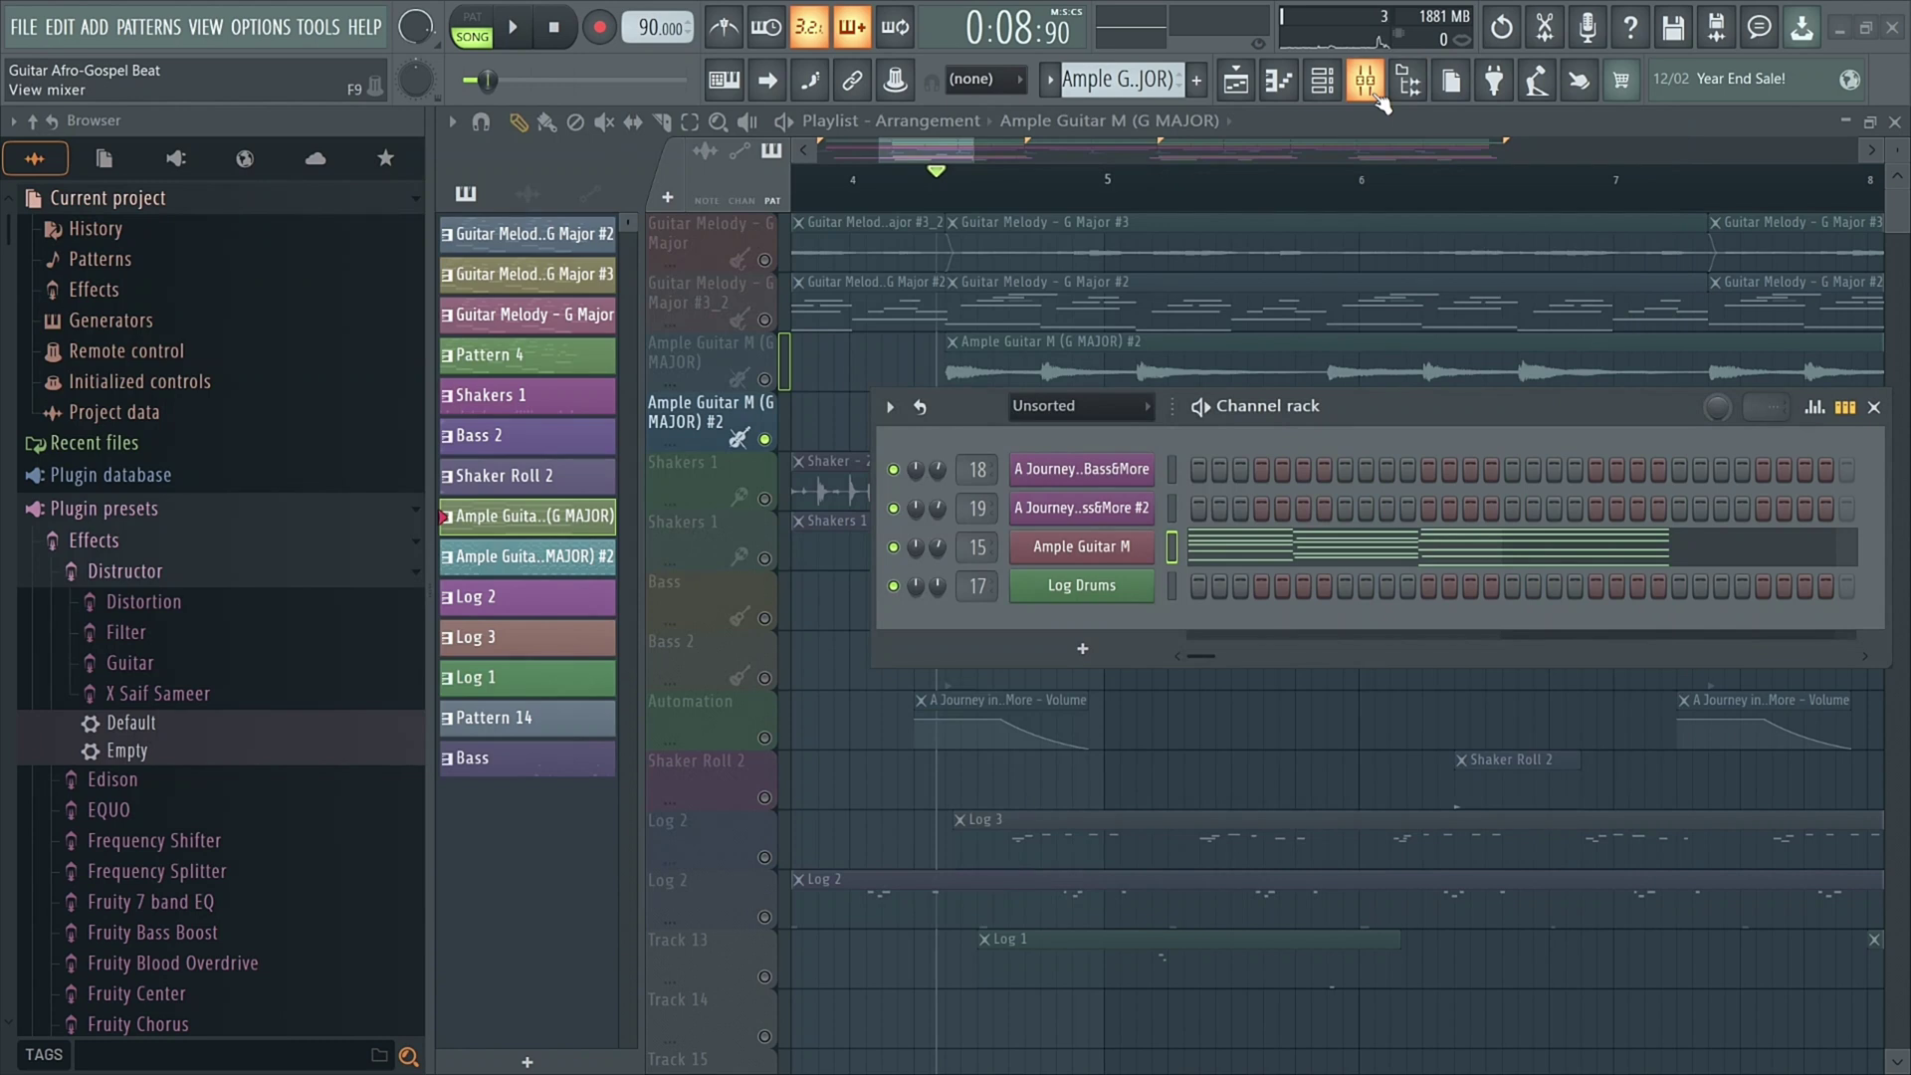
pyautogui.click(1874, 407)
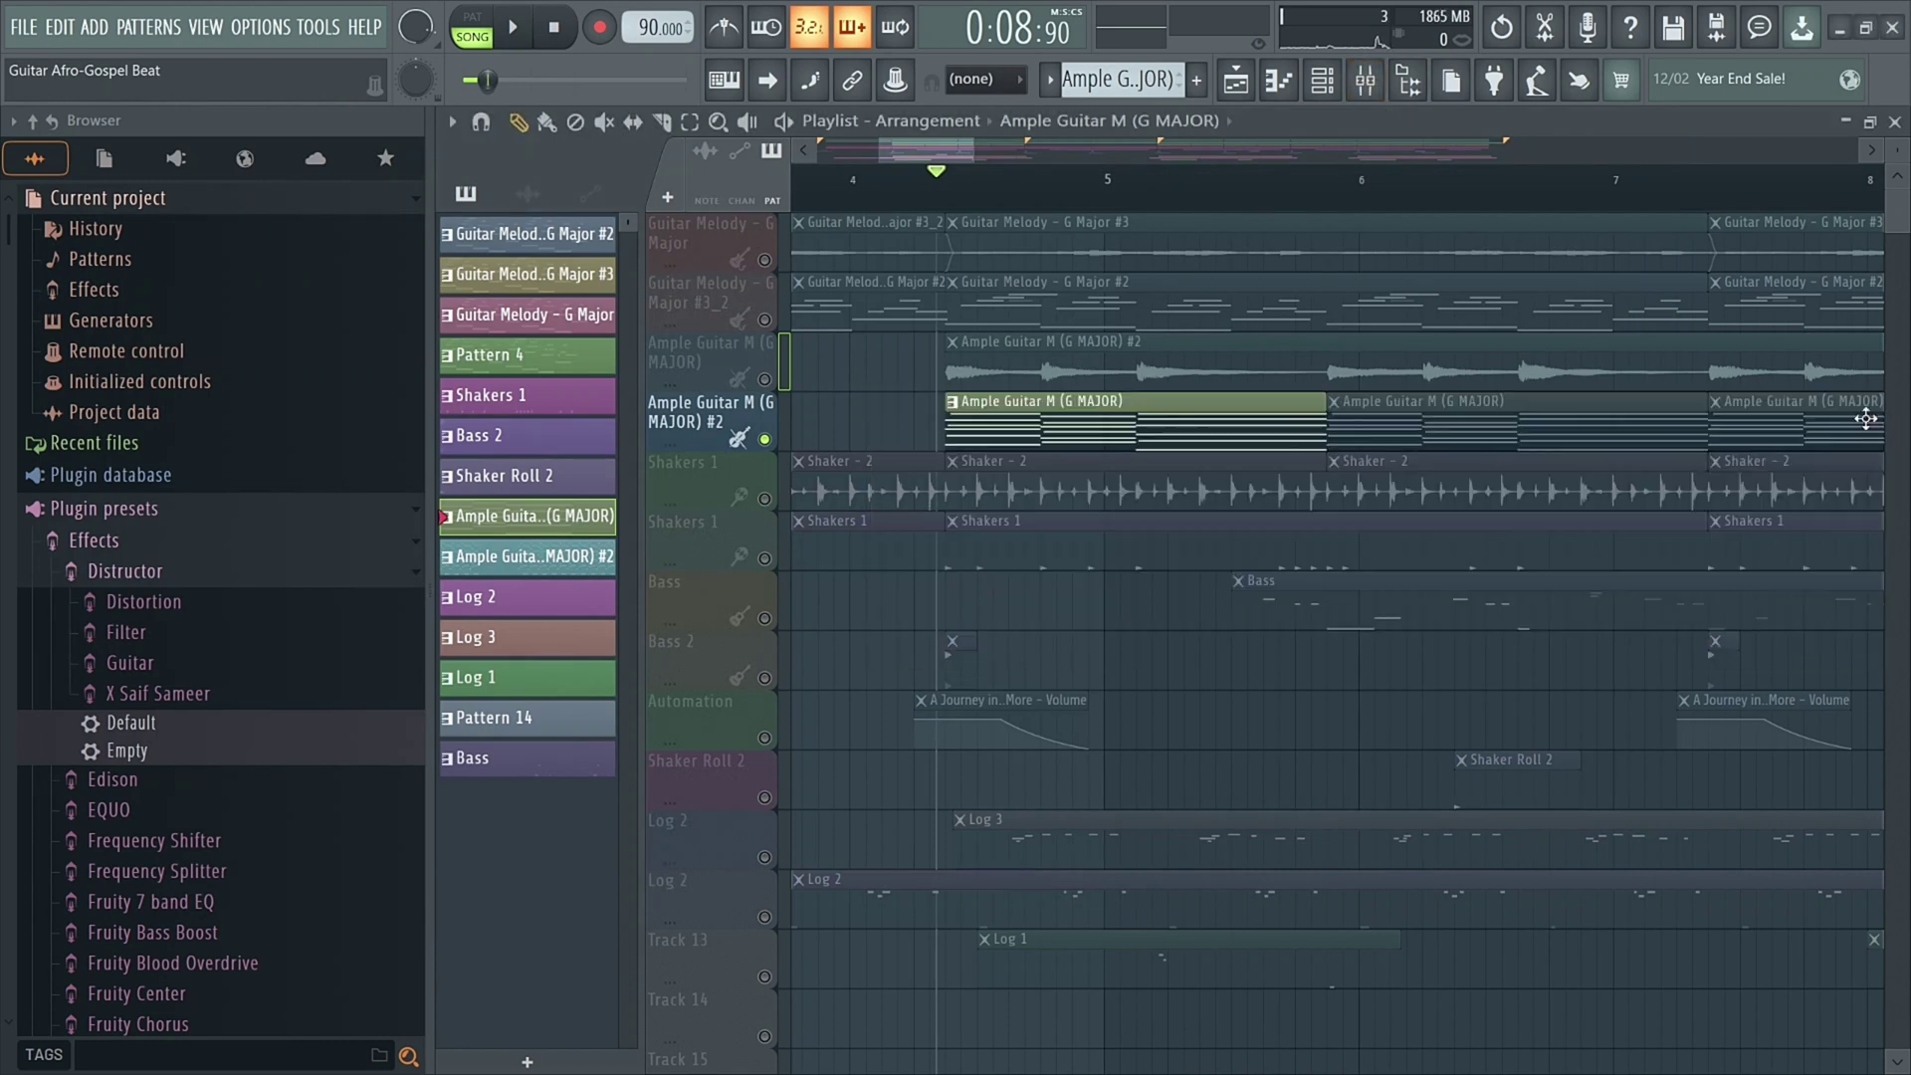
pyautogui.scroll(-3, 928, 431)
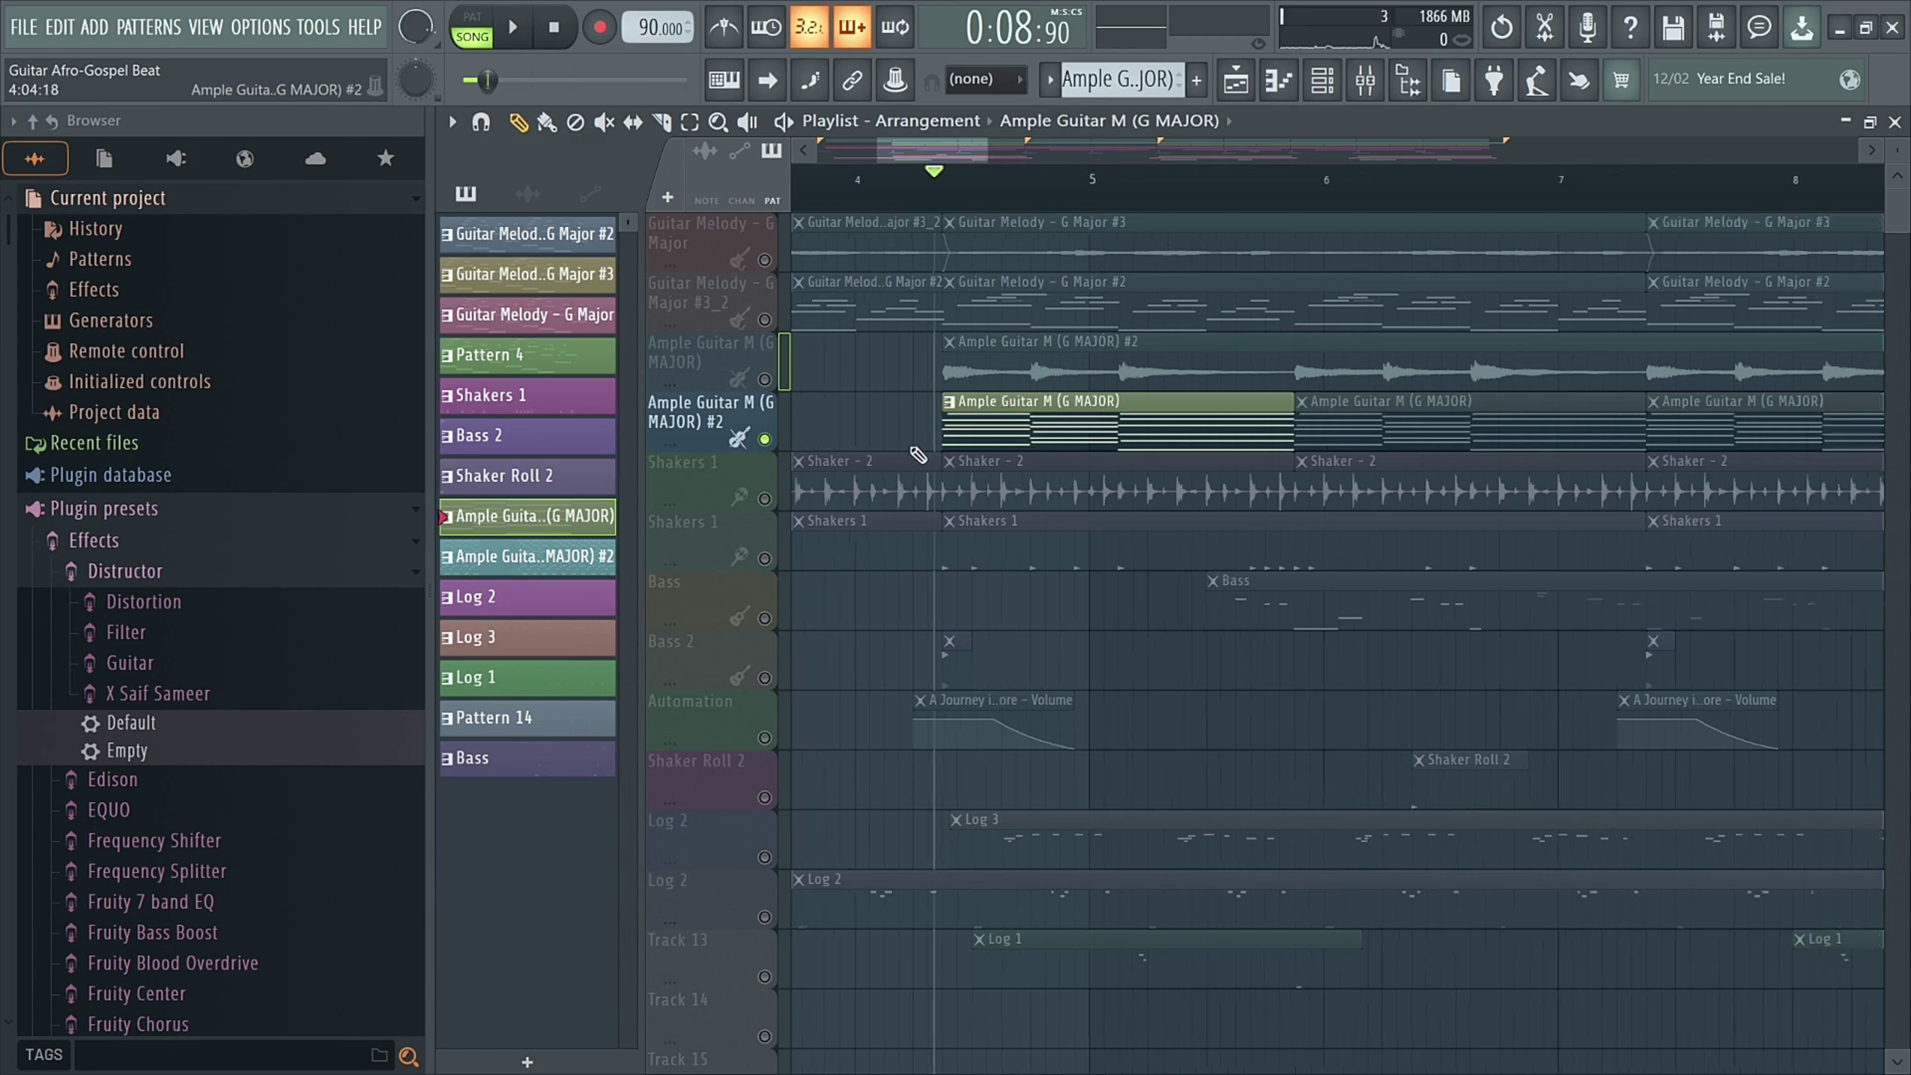
# Step: Inspect the channel settings of the Ample Guitar M (G MAJOR) #2 audio clip and close them
pyautogui.click(1322, 79)
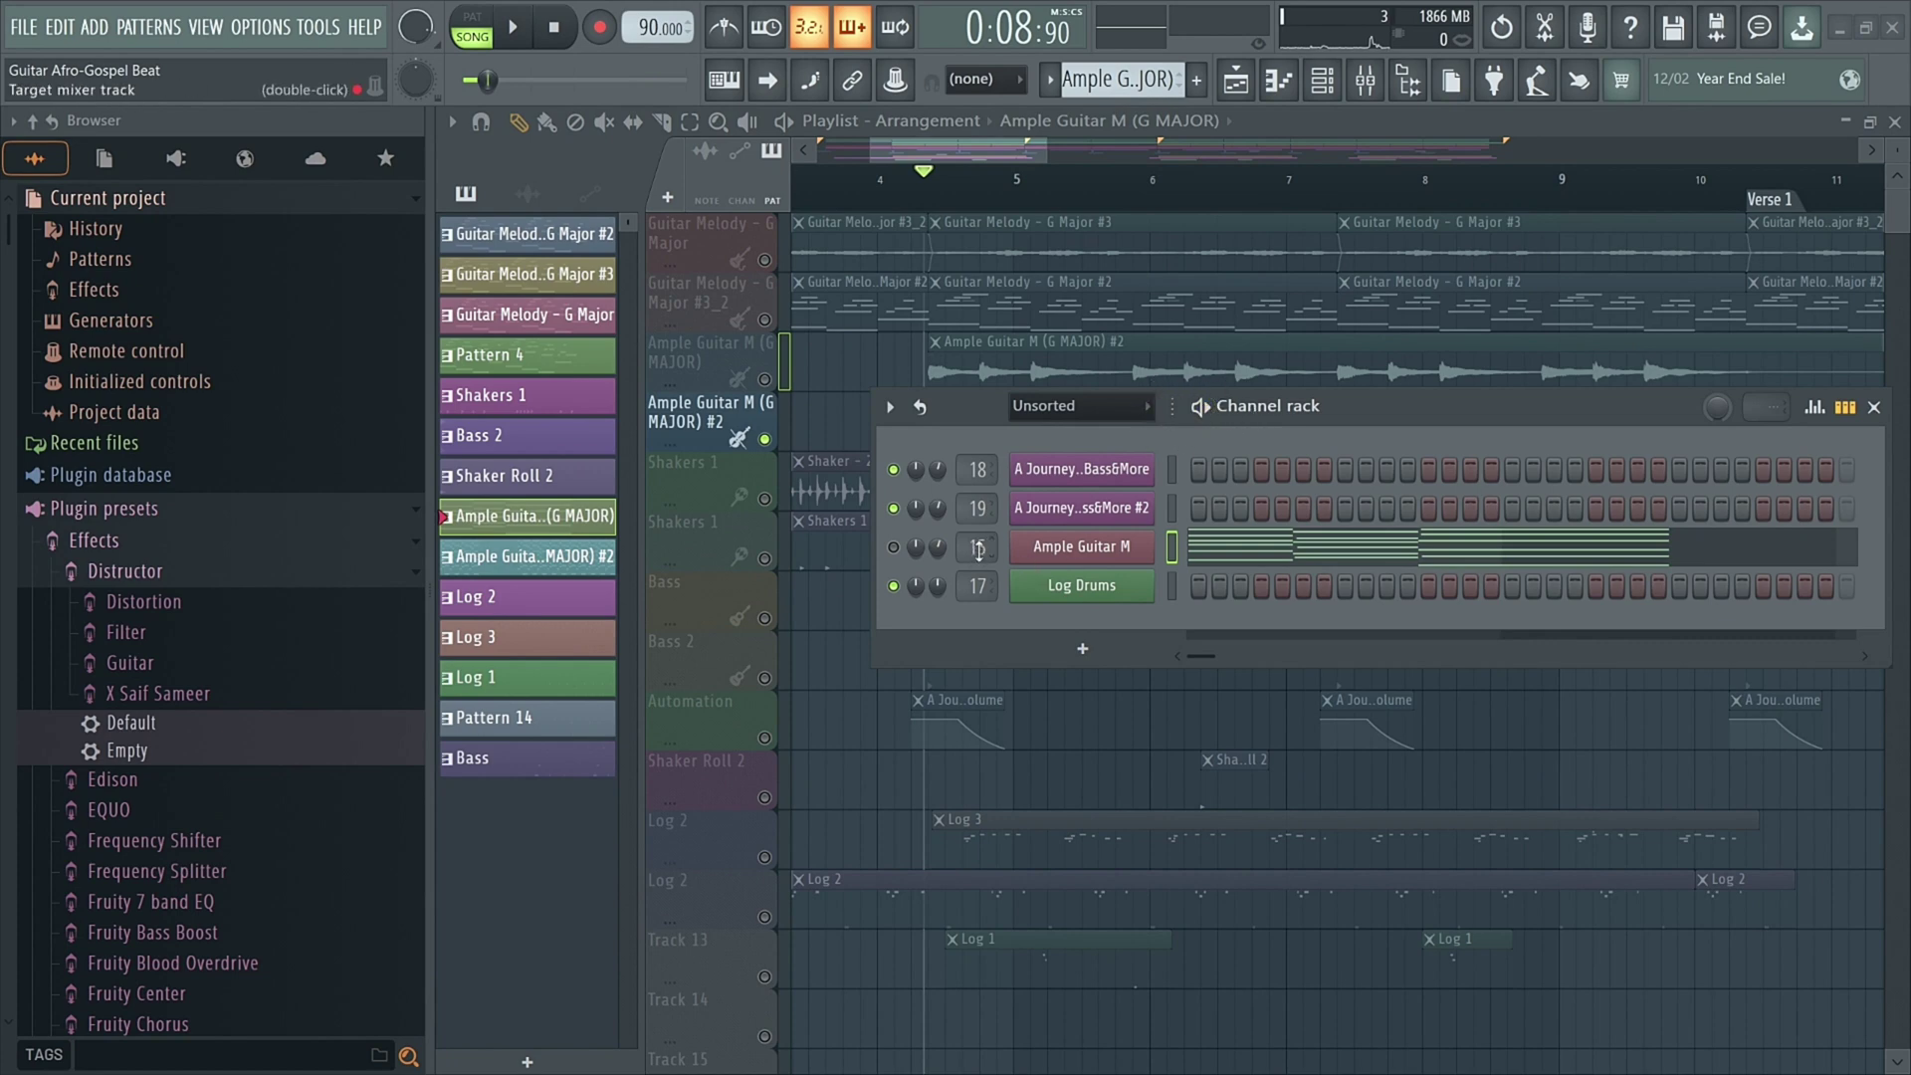
pyautogui.moveTo(972, 412); pyautogui.dragTo(945, 522)
pyautogui.doubleClick(977, 368)
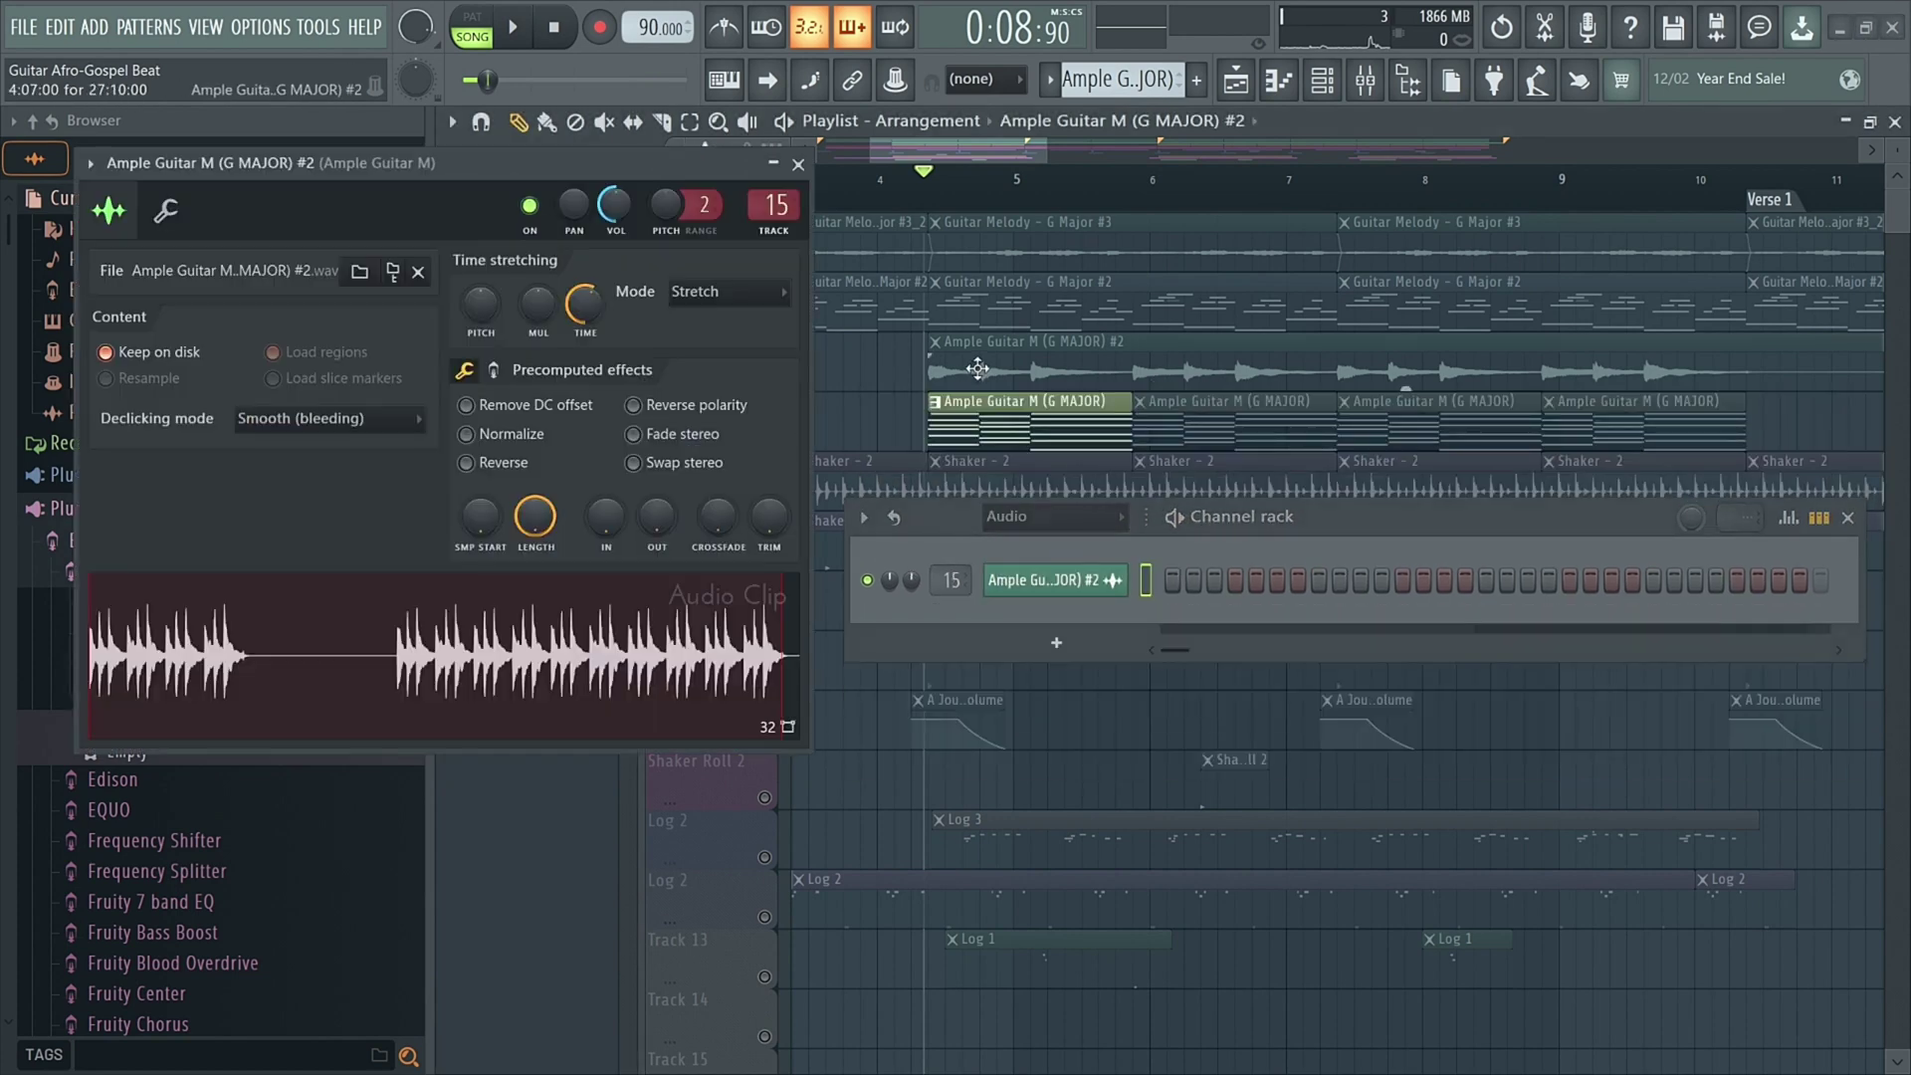
pyautogui.click(798, 163)
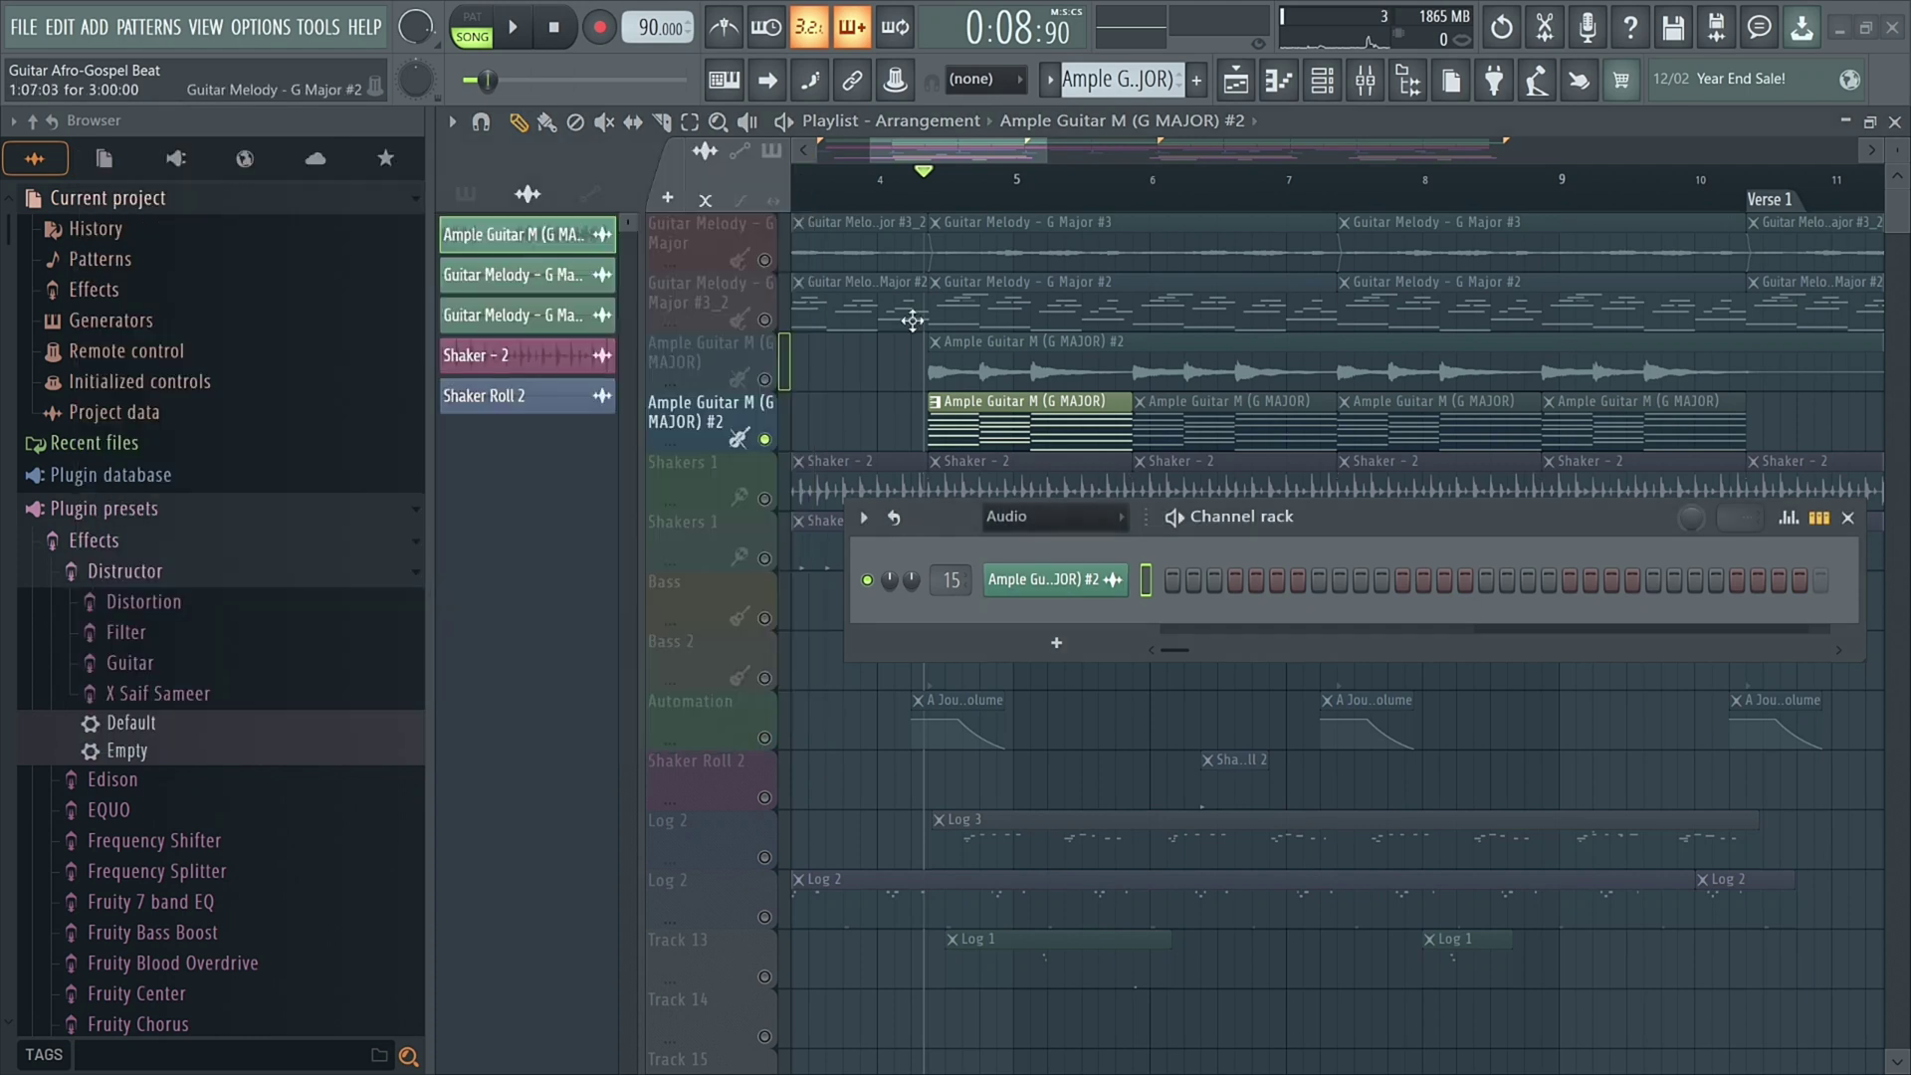
pyautogui.scroll(-1, 961, 419)
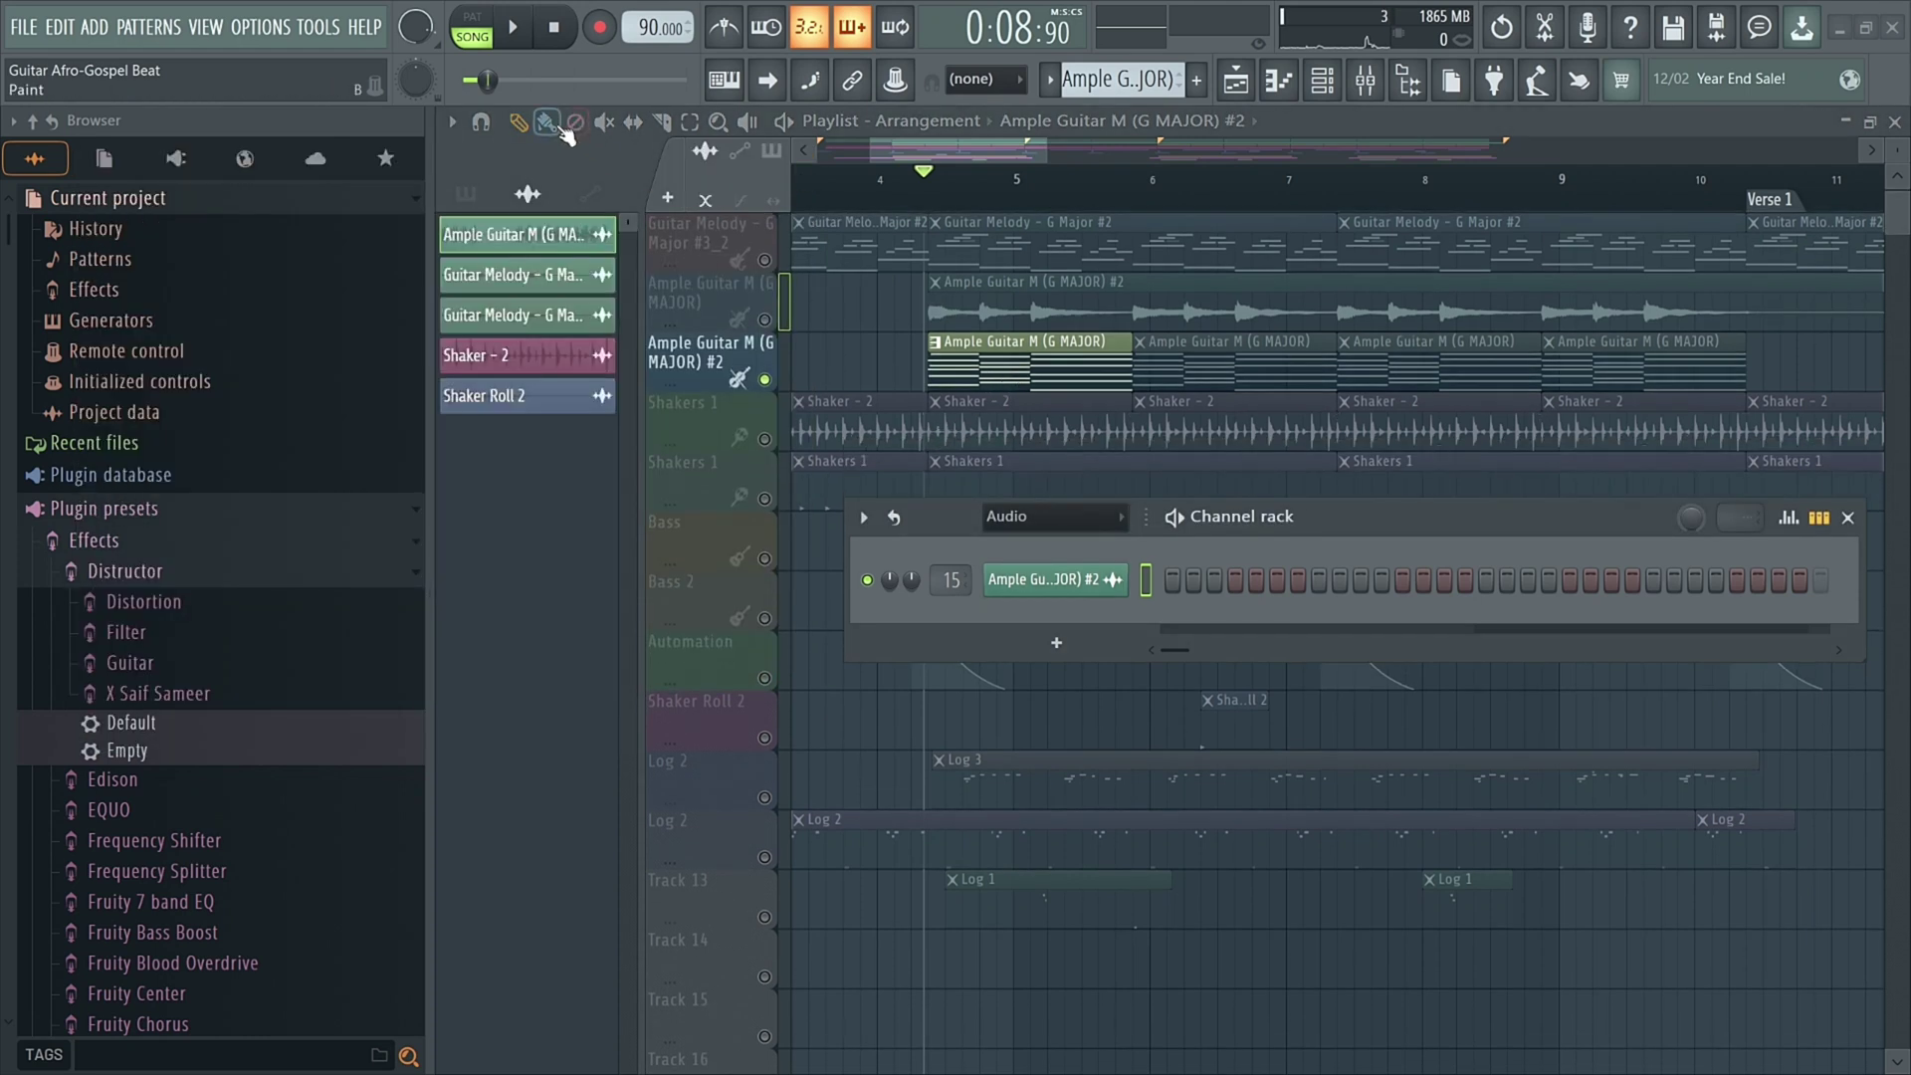
pyautogui.scroll(1, 1008, 384)
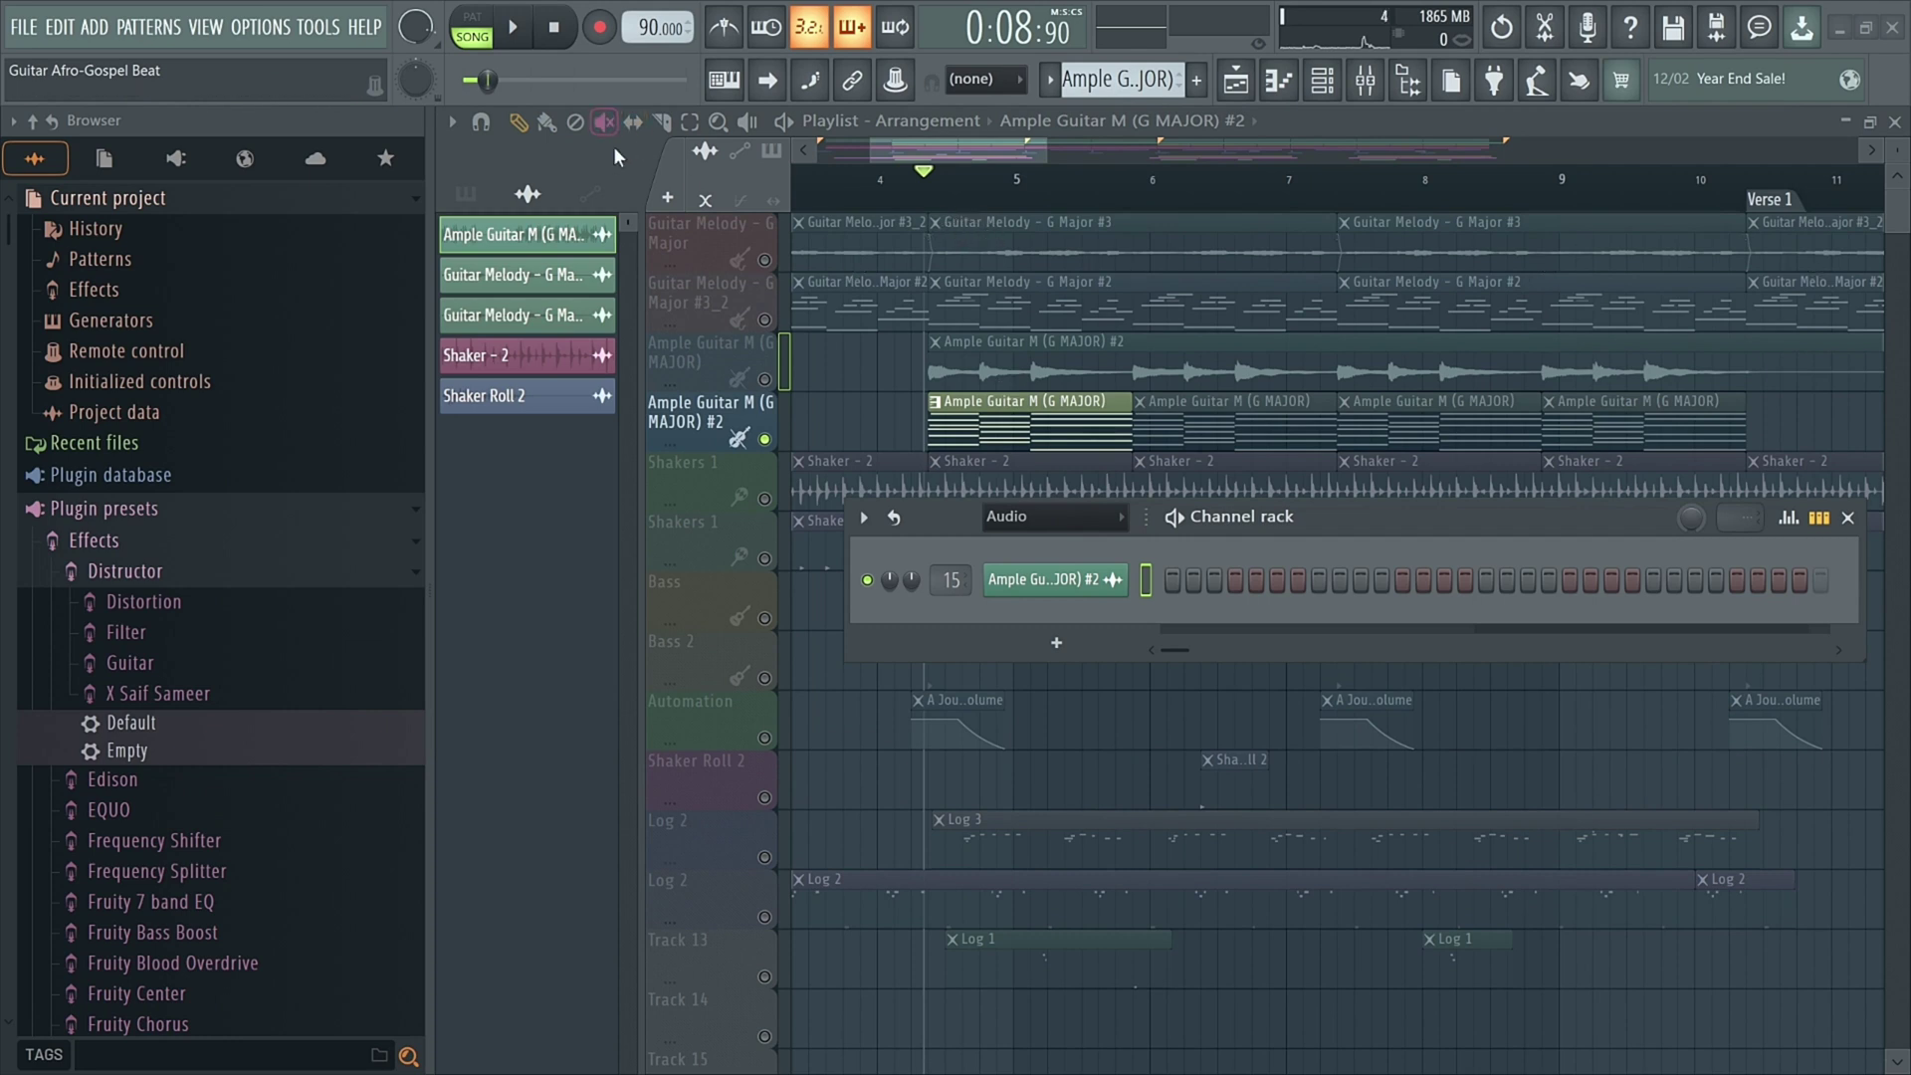
# Step: Mute the first Ample Guitar M (G MAJOR) pattern clip and audition the unmuted Ample Guitar M (G MAJOR) audio track instead
pyautogui.click(604, 122)
pyautogui.click(1001, 438)
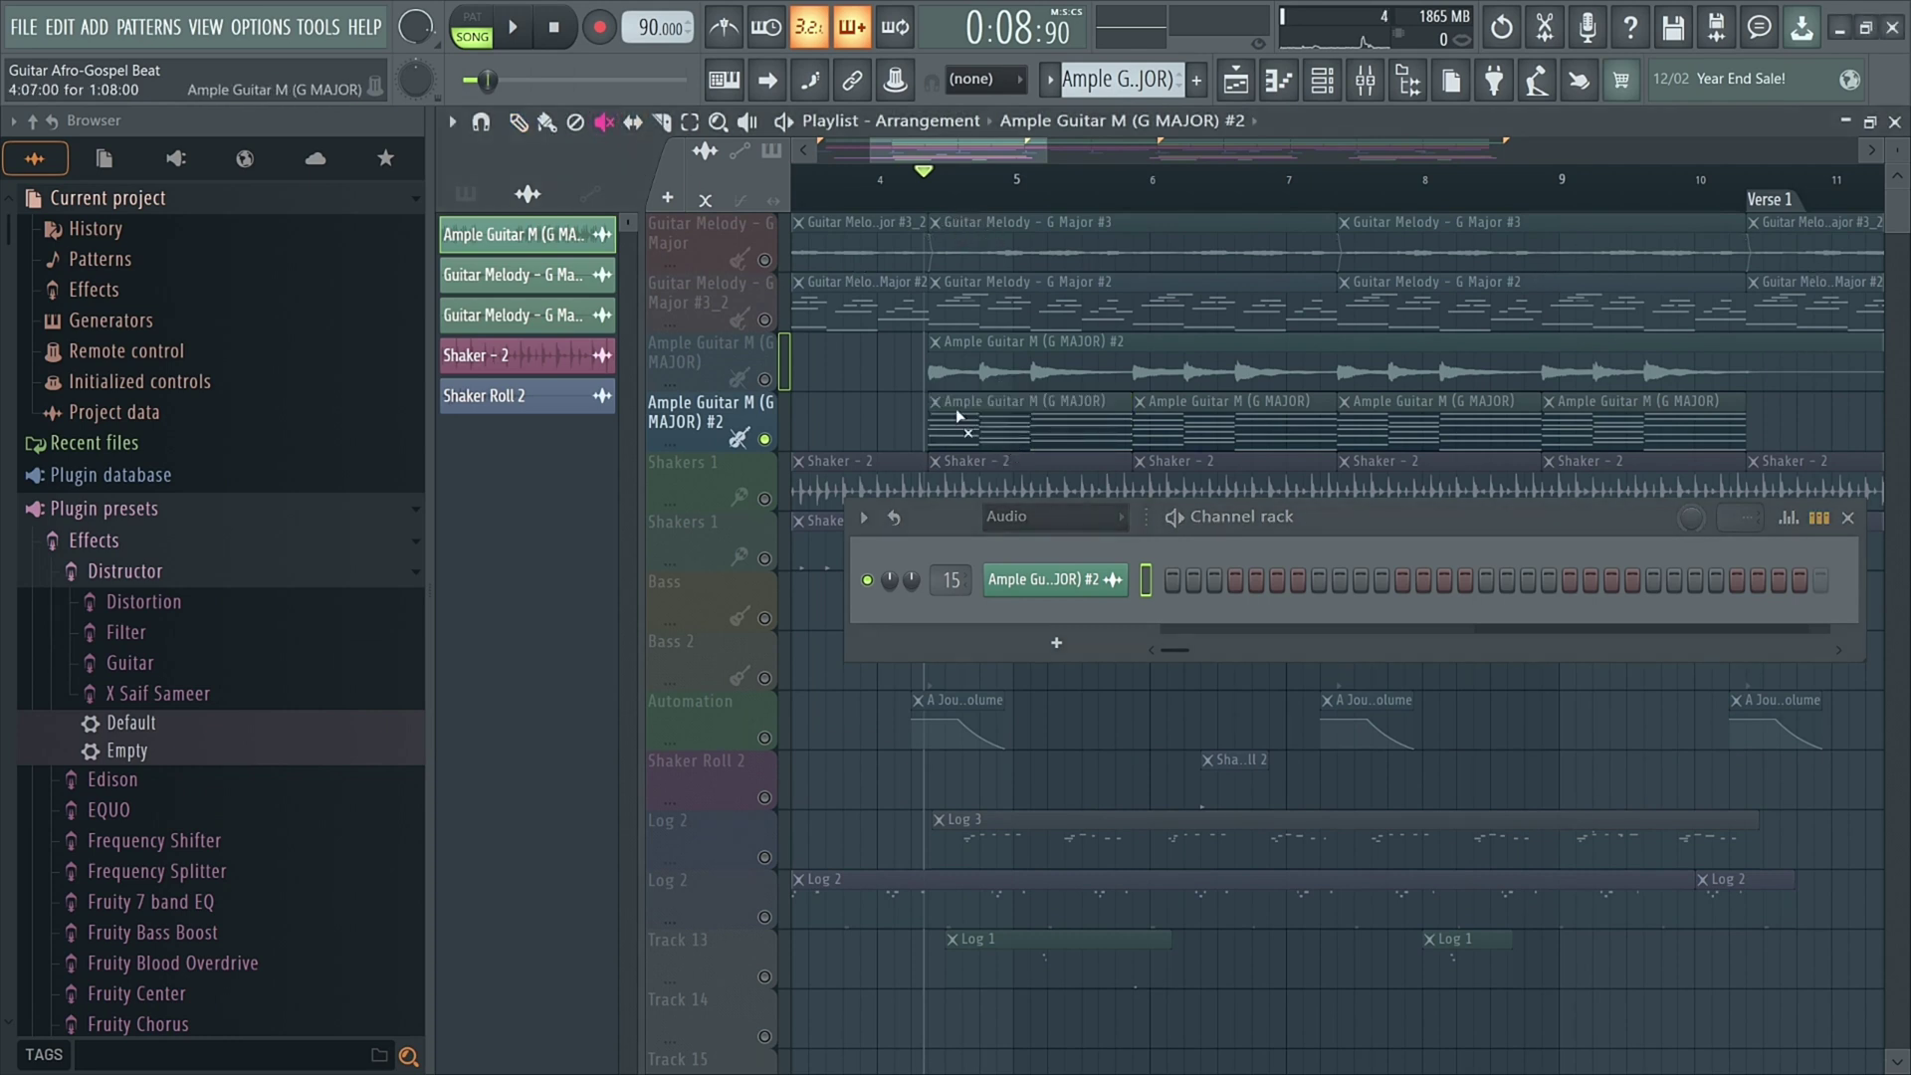
pyautogui.click(764, 379)
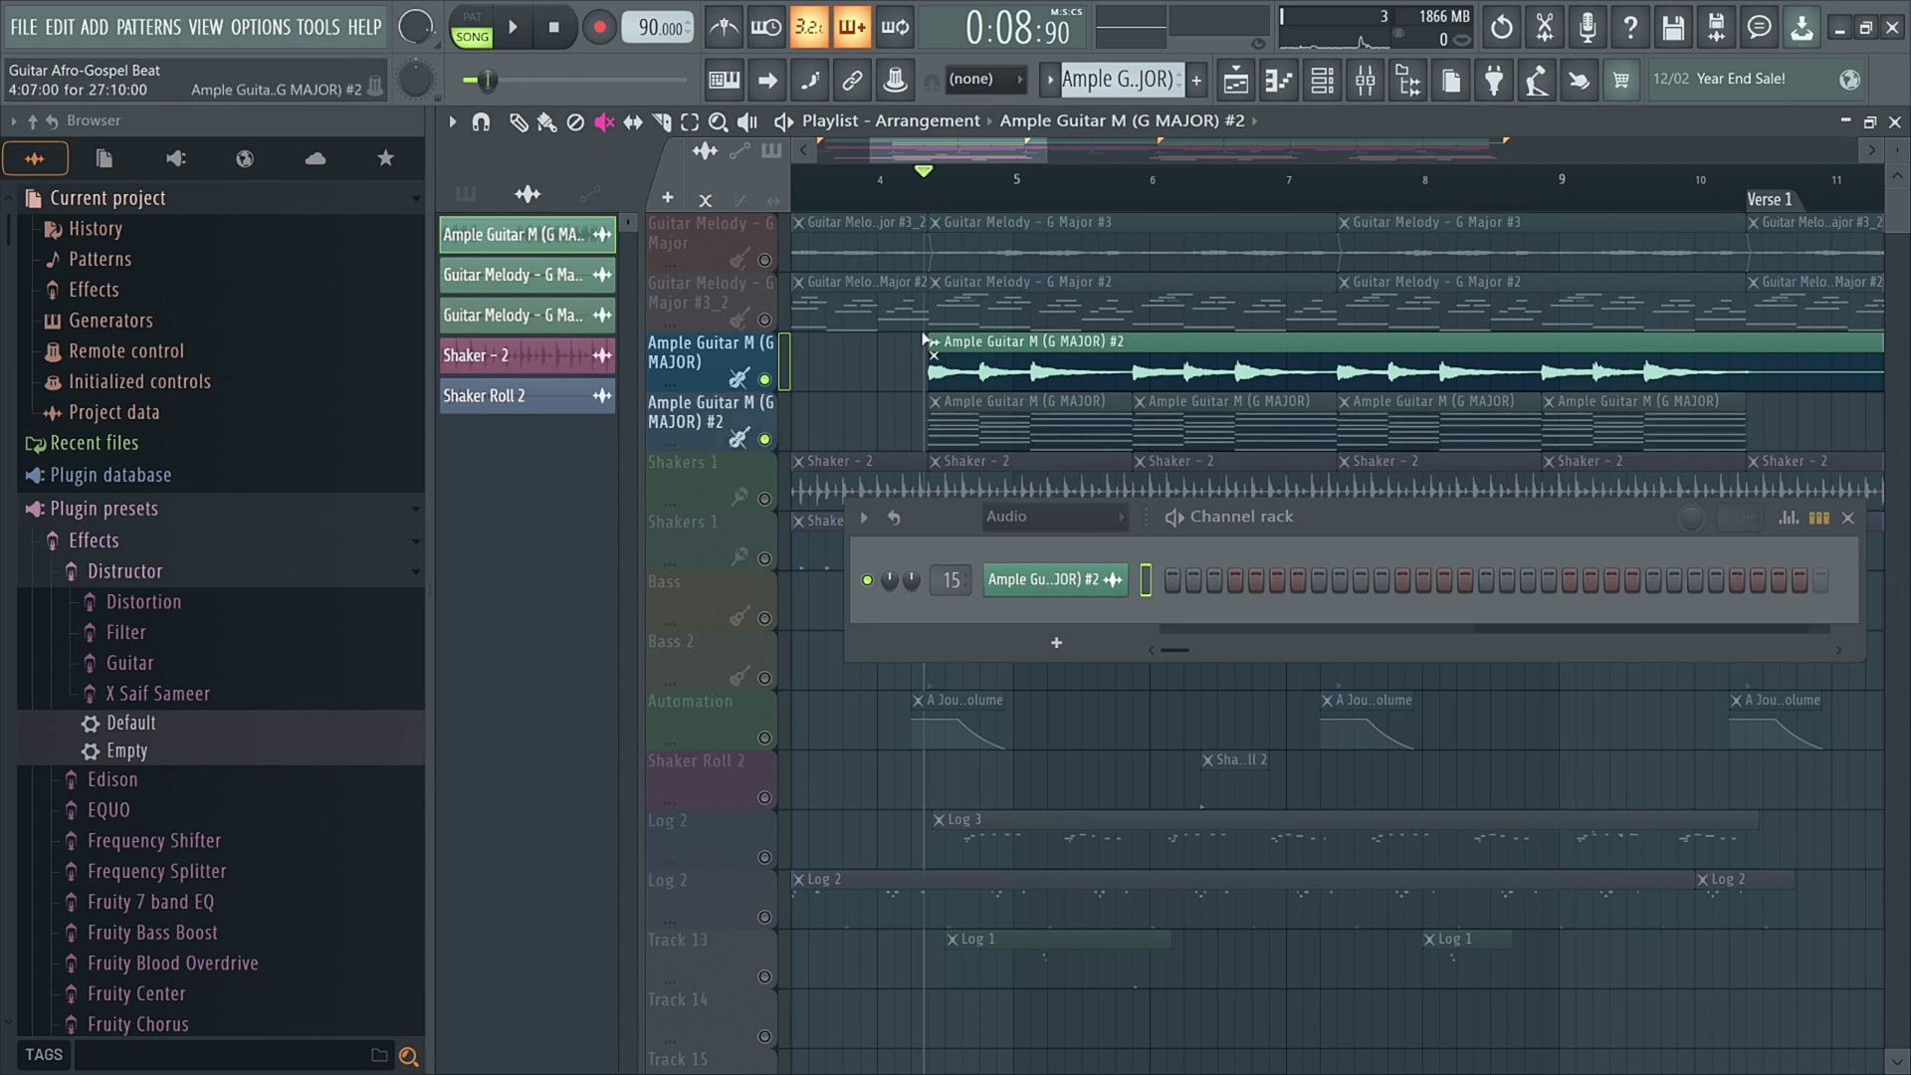
pyautogui.click(517, 122)
pyautogui.press('space')
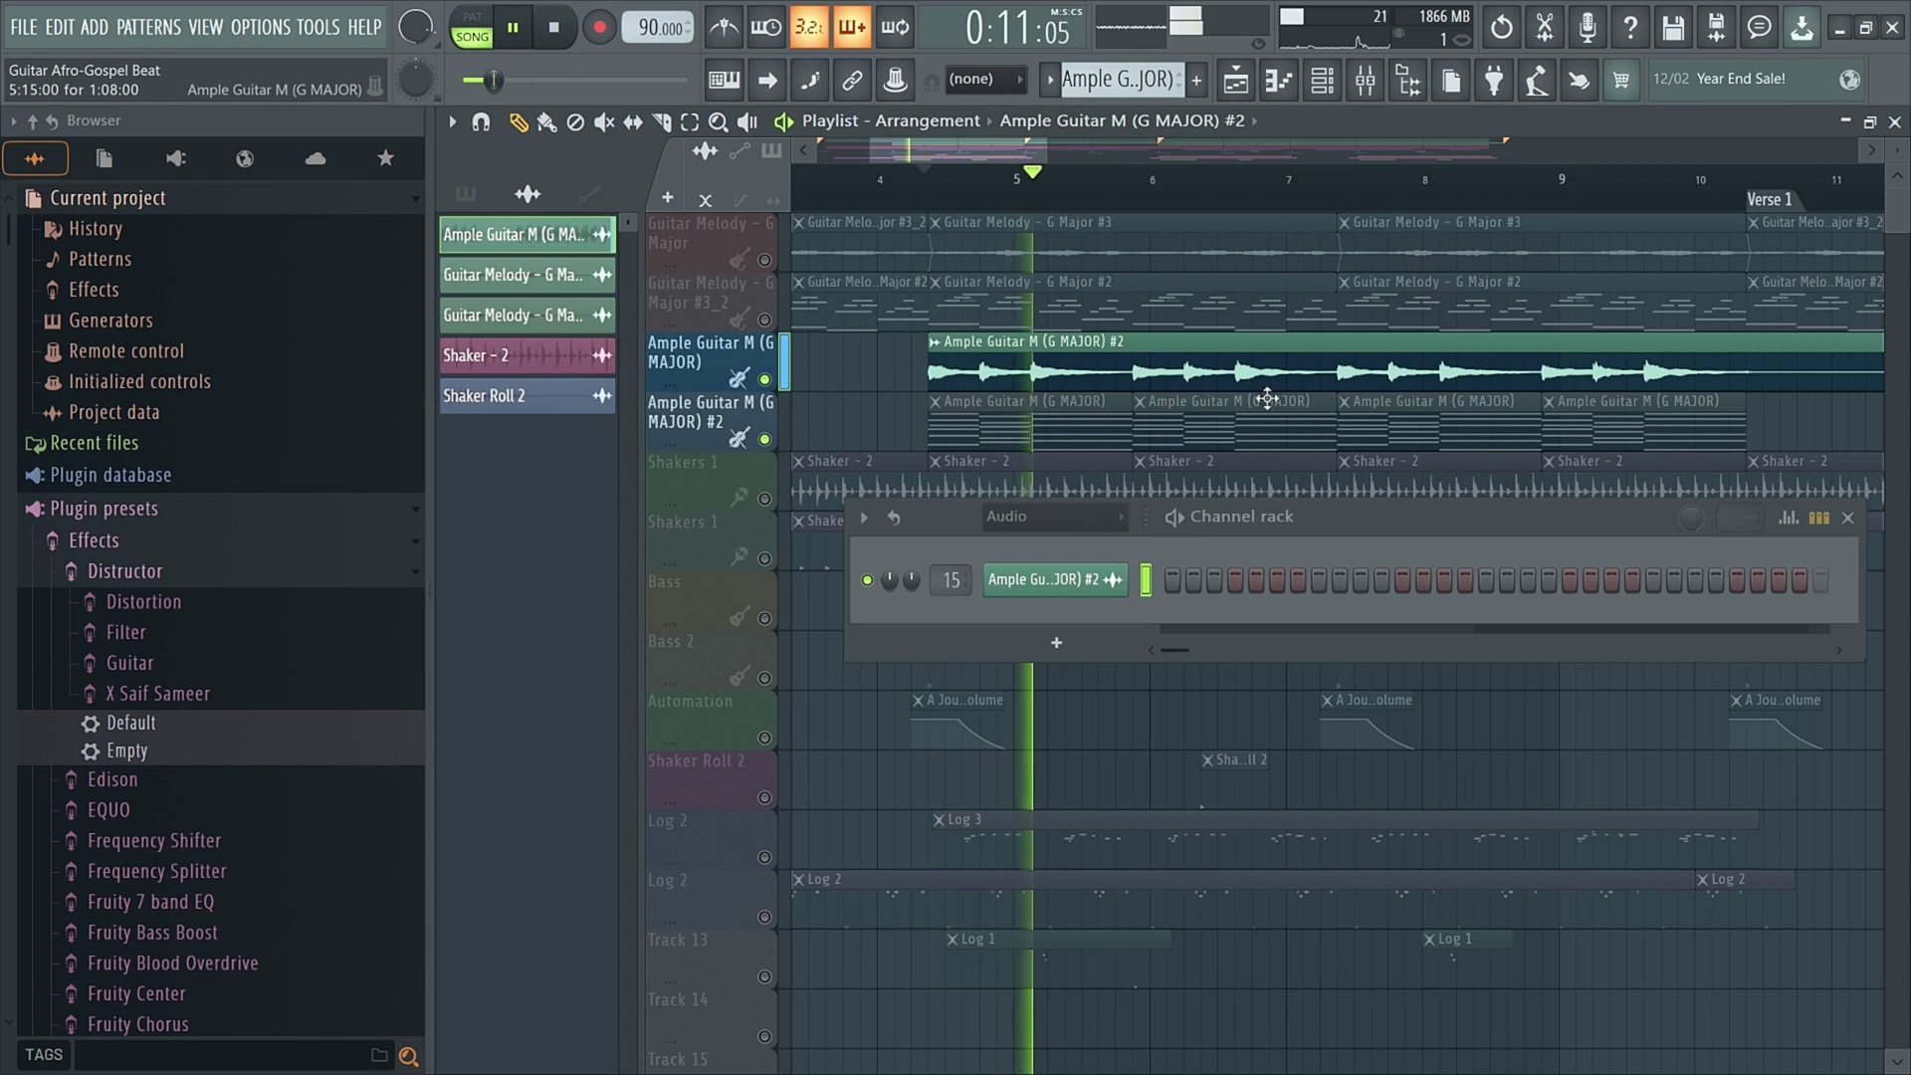
pyautogui.press('space')
# Step: Unmute the Guitar Melody - G Major audio track, play it together with the Ample Guitar audio, and close the channel rack
pyautogui.click(764, 260)
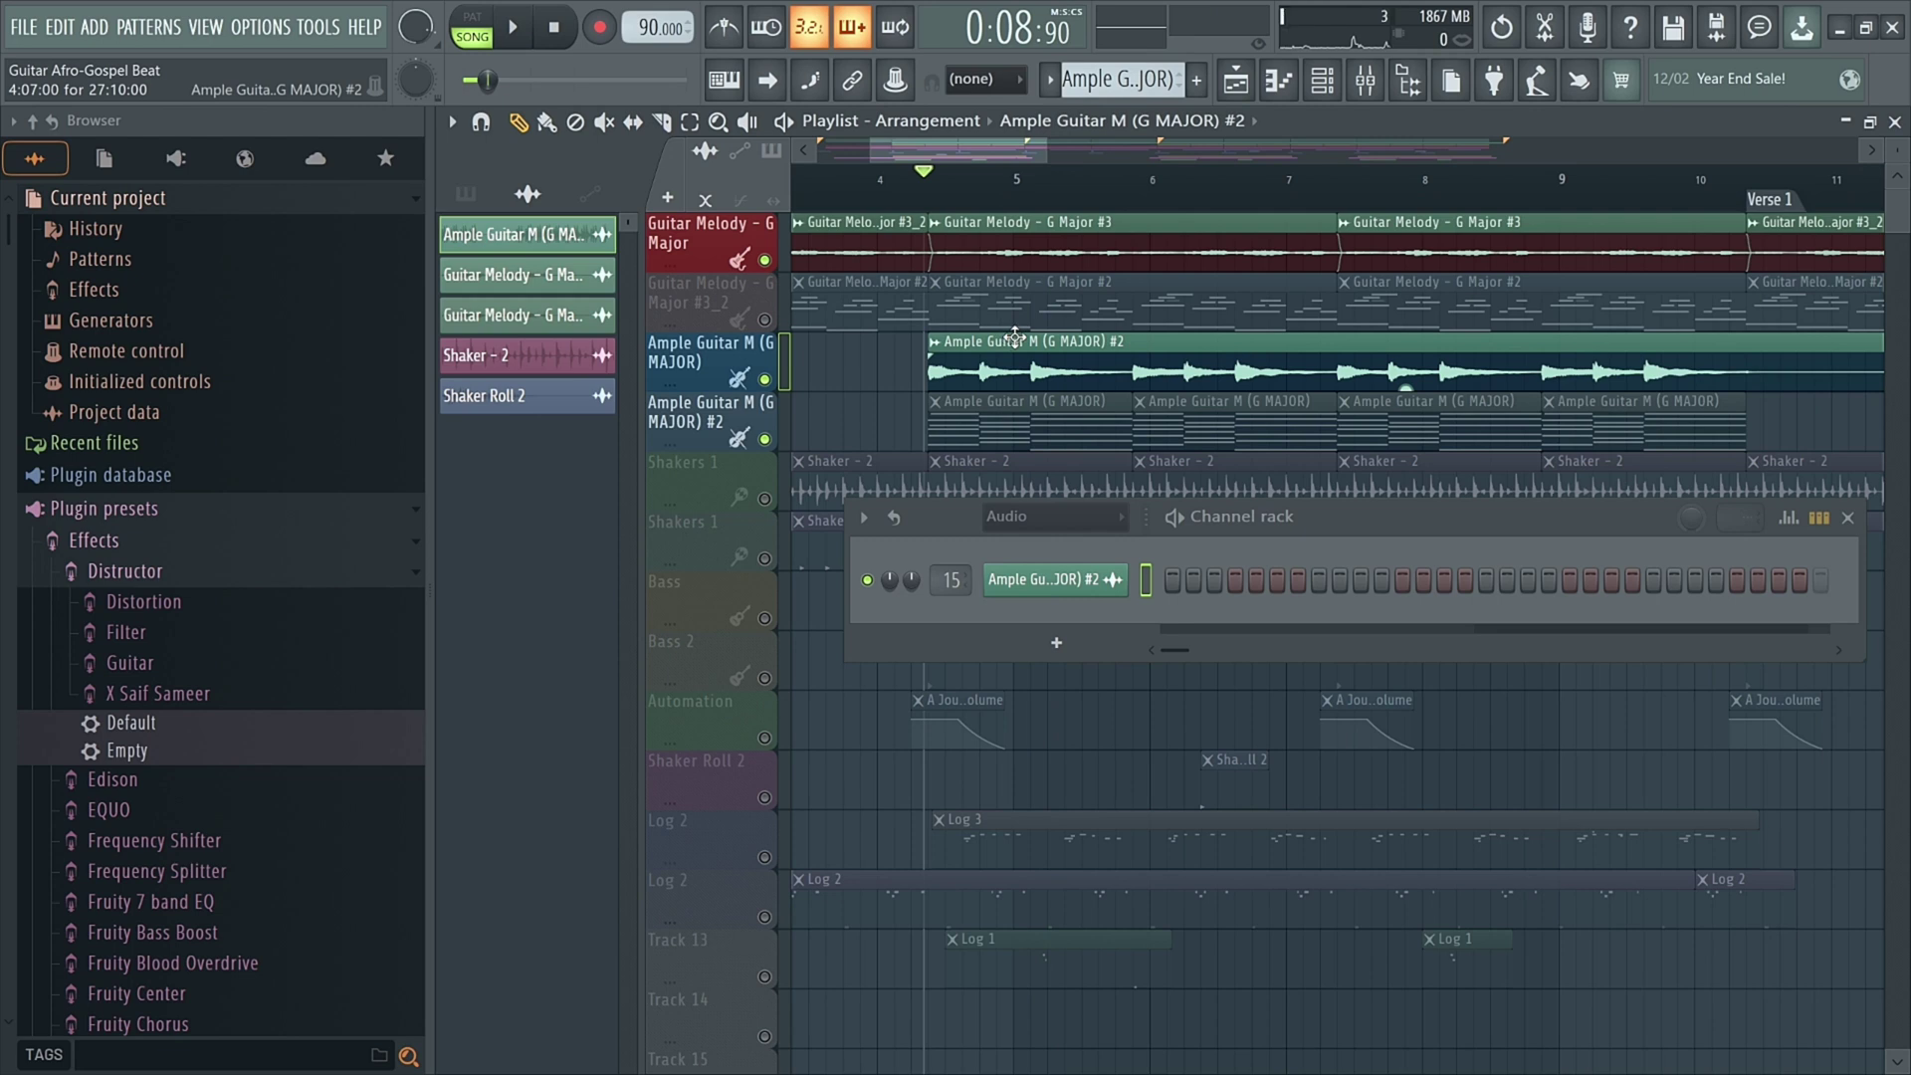
pyautogui.press('space')
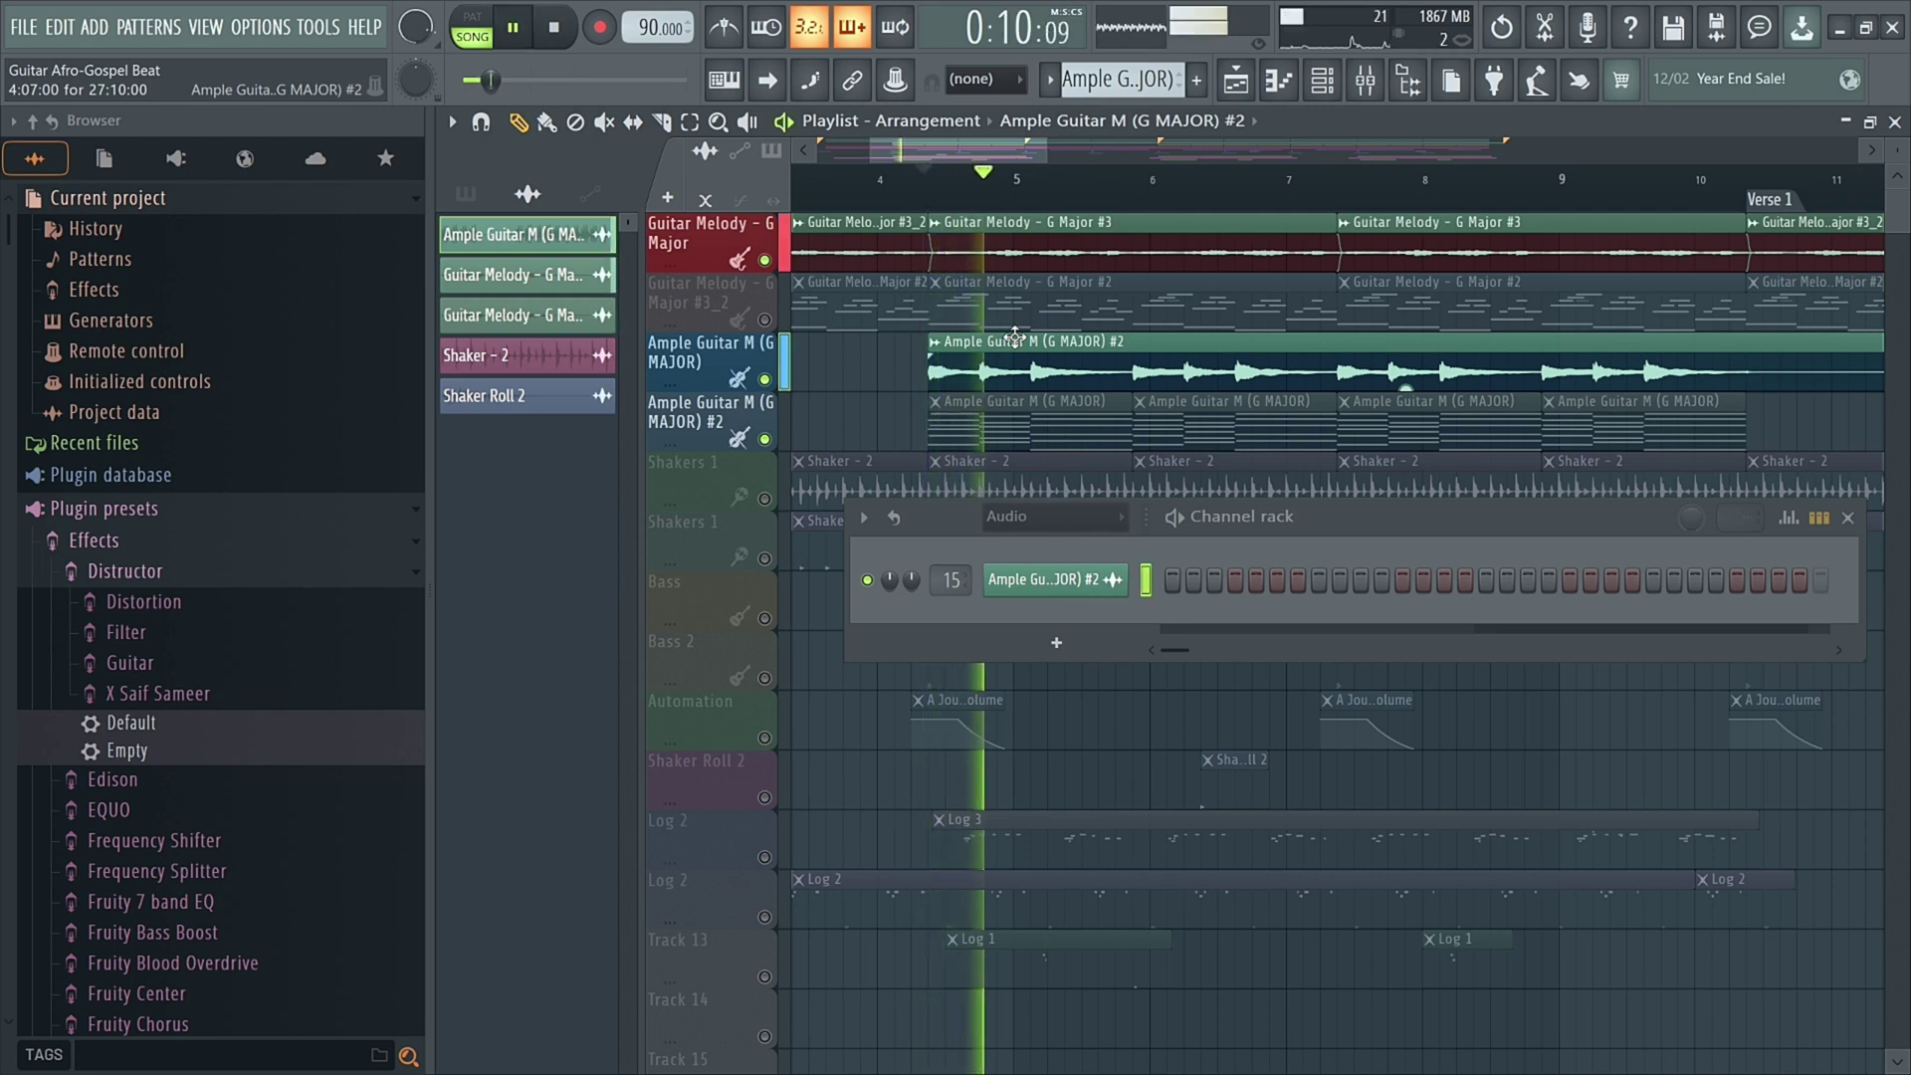
pyautogui.click(909, 190)
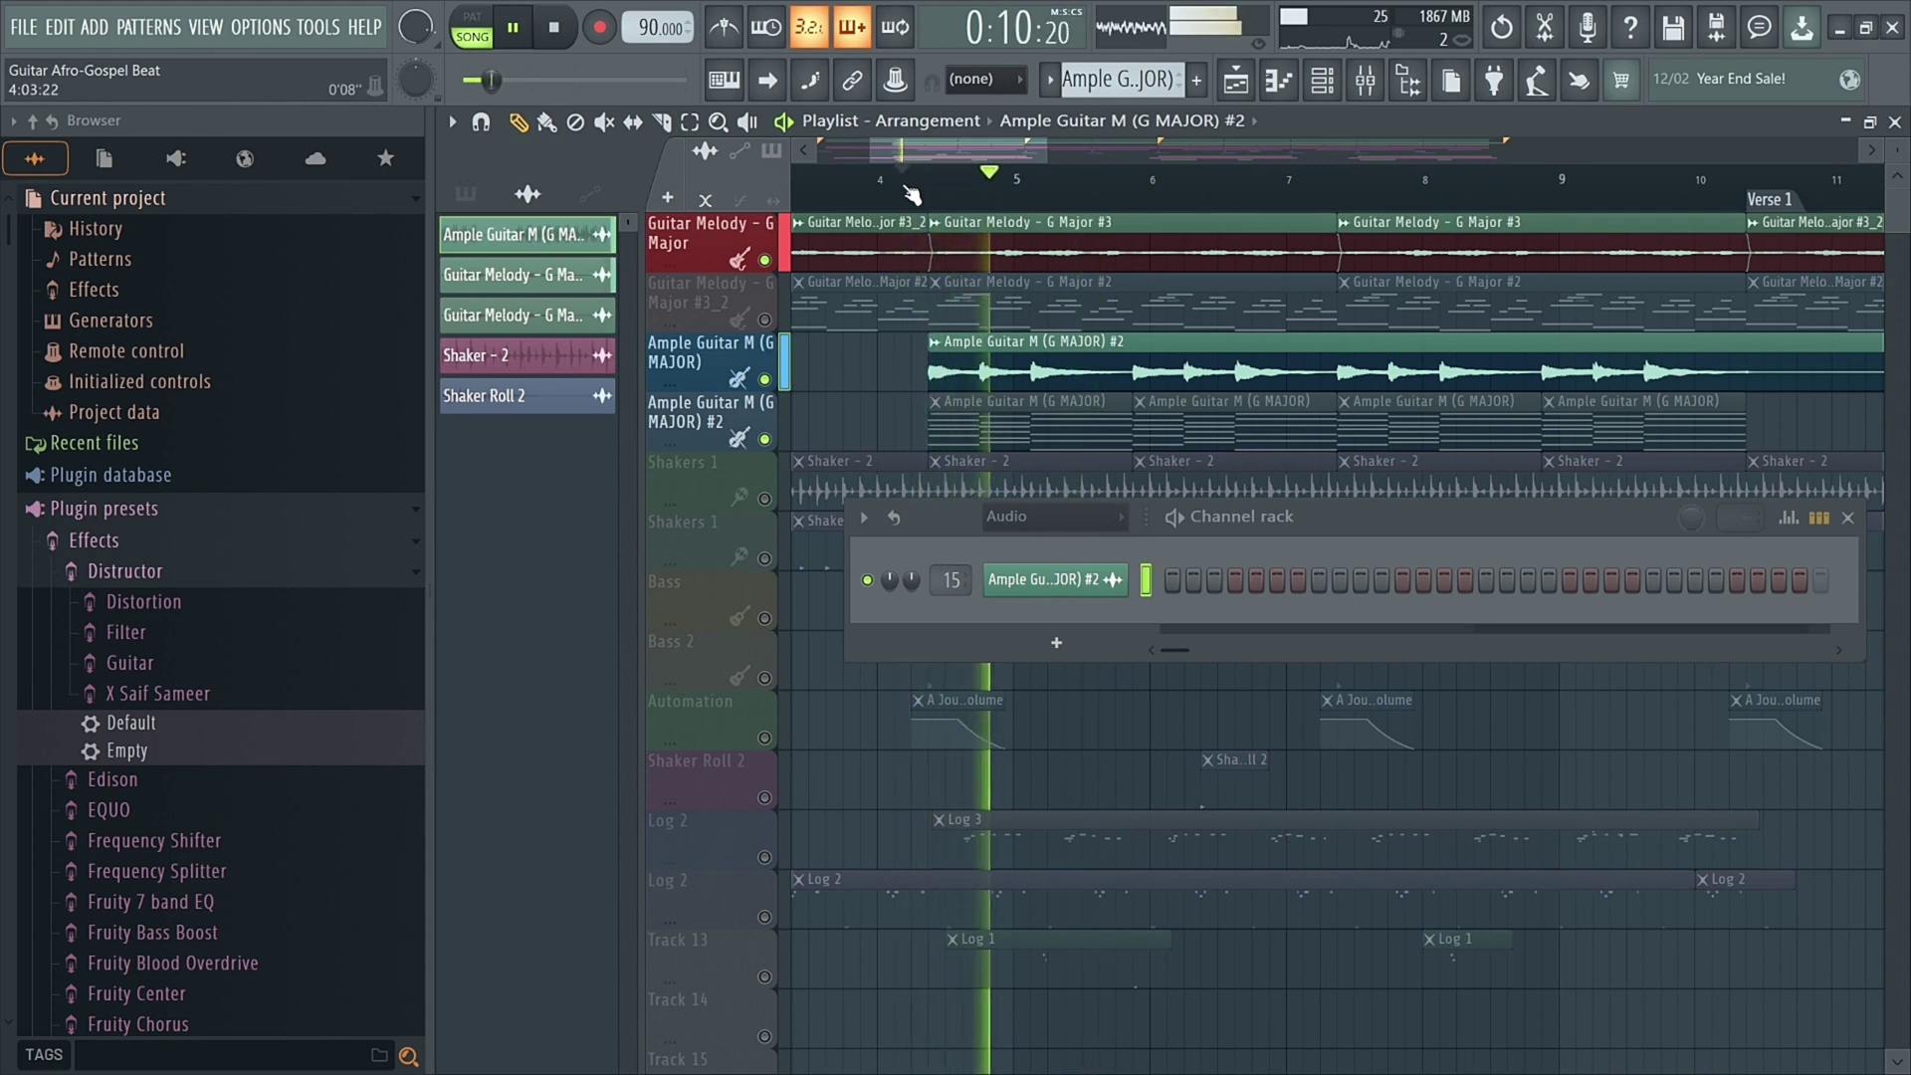
pyautogui.scroll(-2, 951, 368)
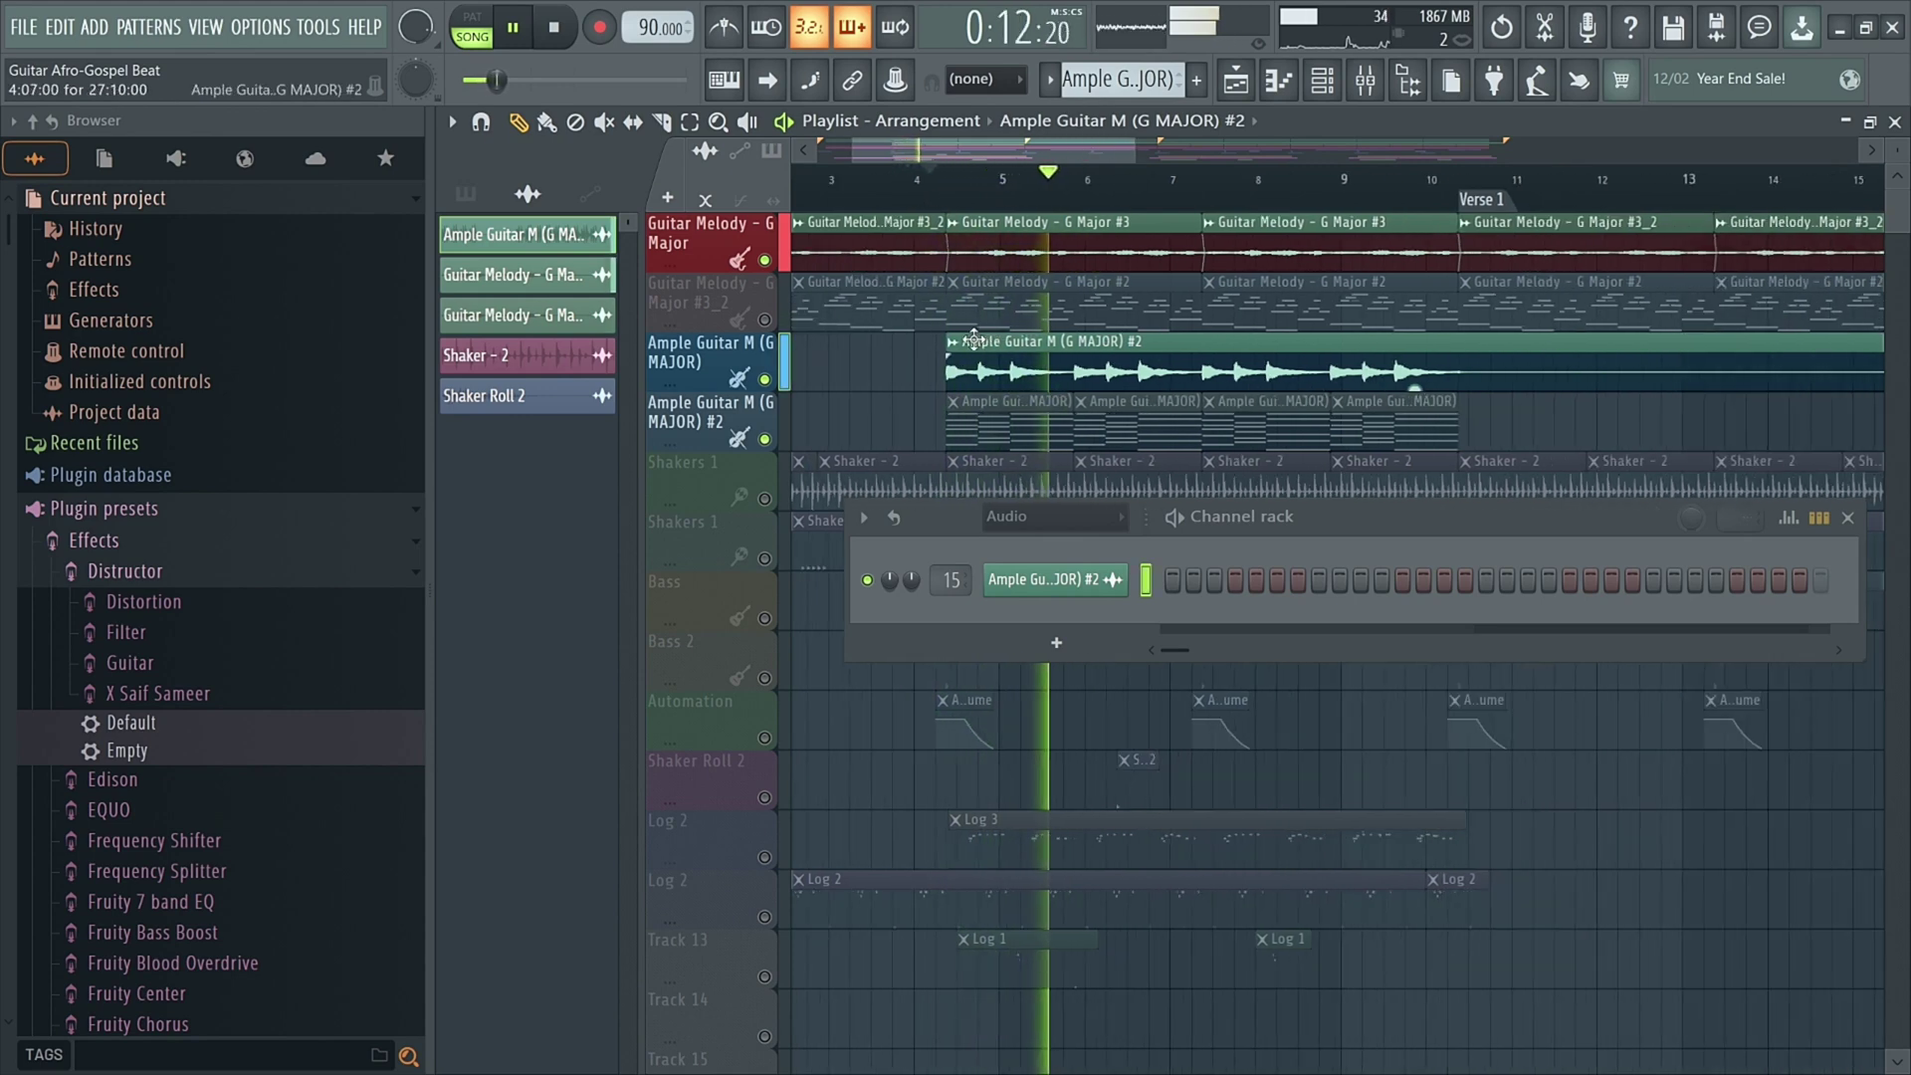
pyautogui.scroll(-1, 958, 370)
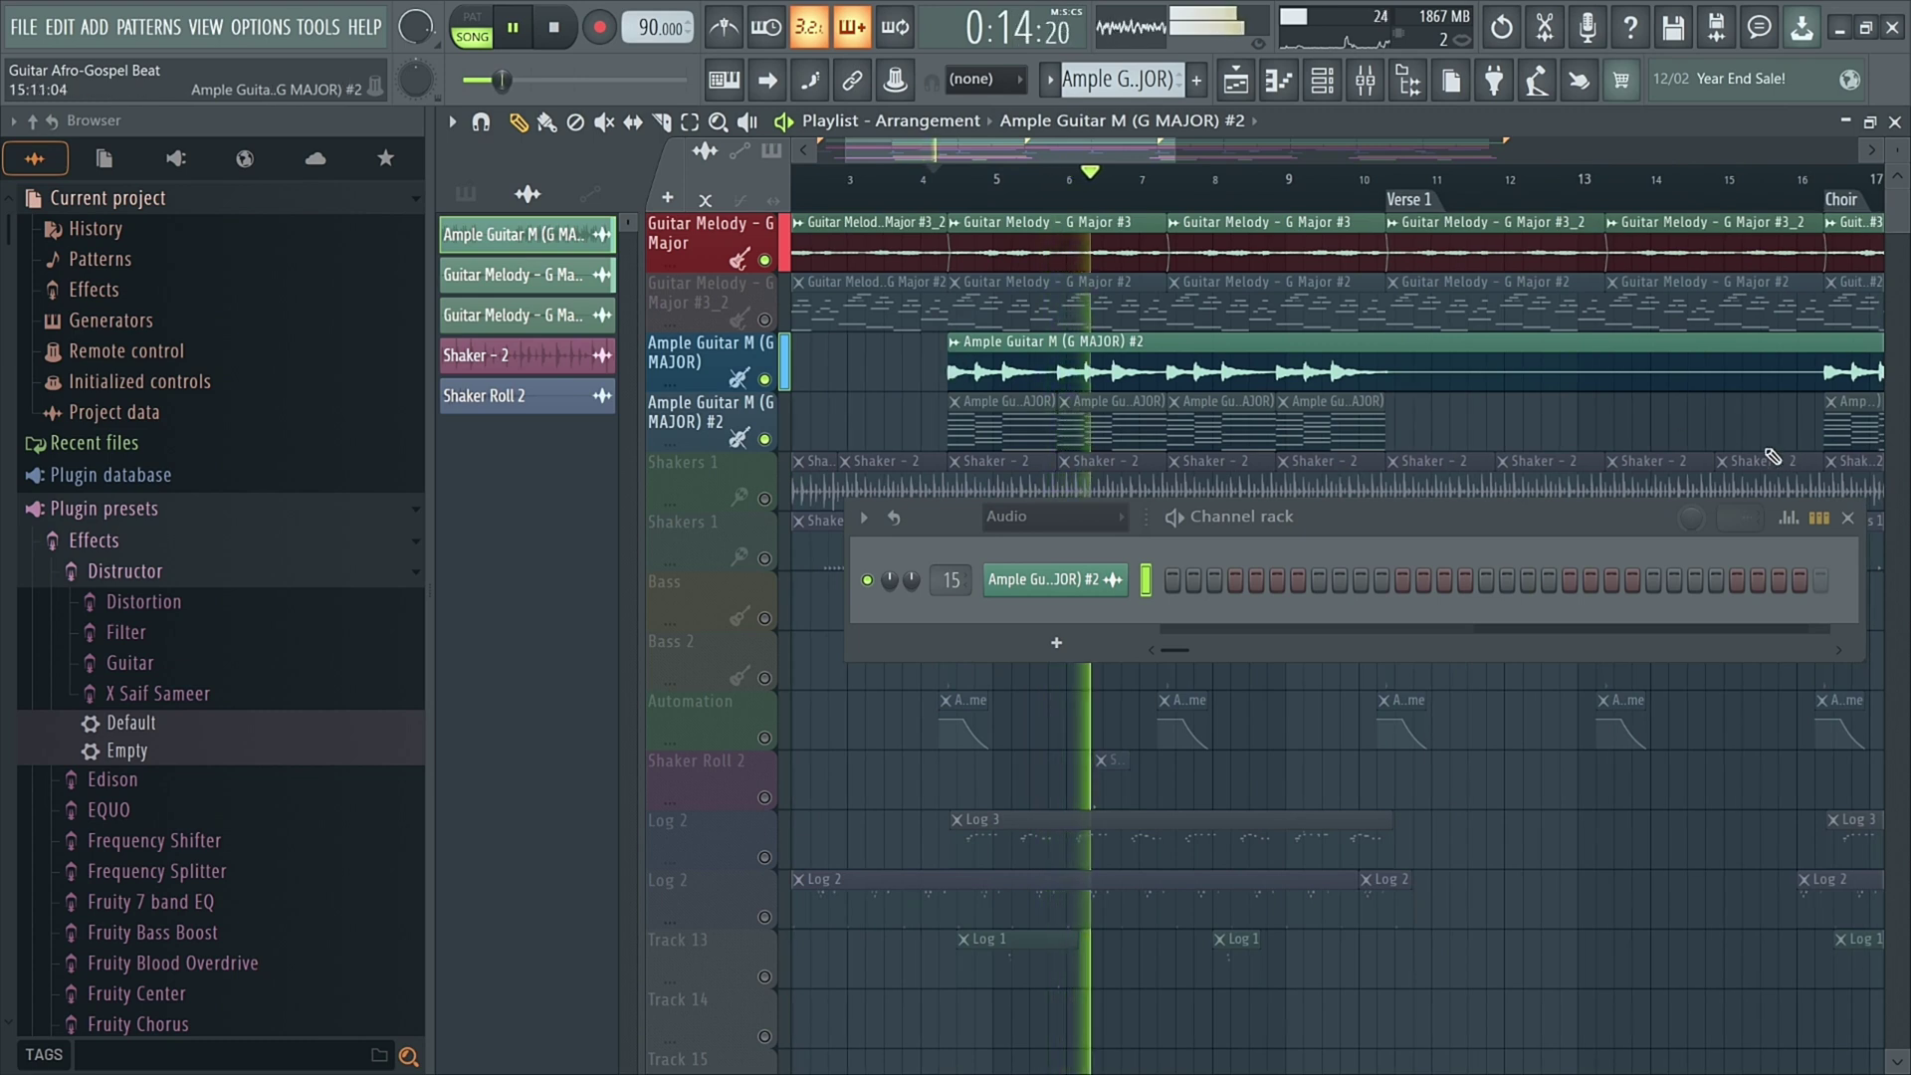
pyautogui.moveTo(1528, 516); pyautogui.dragTo(1423, 604)
pyautogui.click(1743, 604)
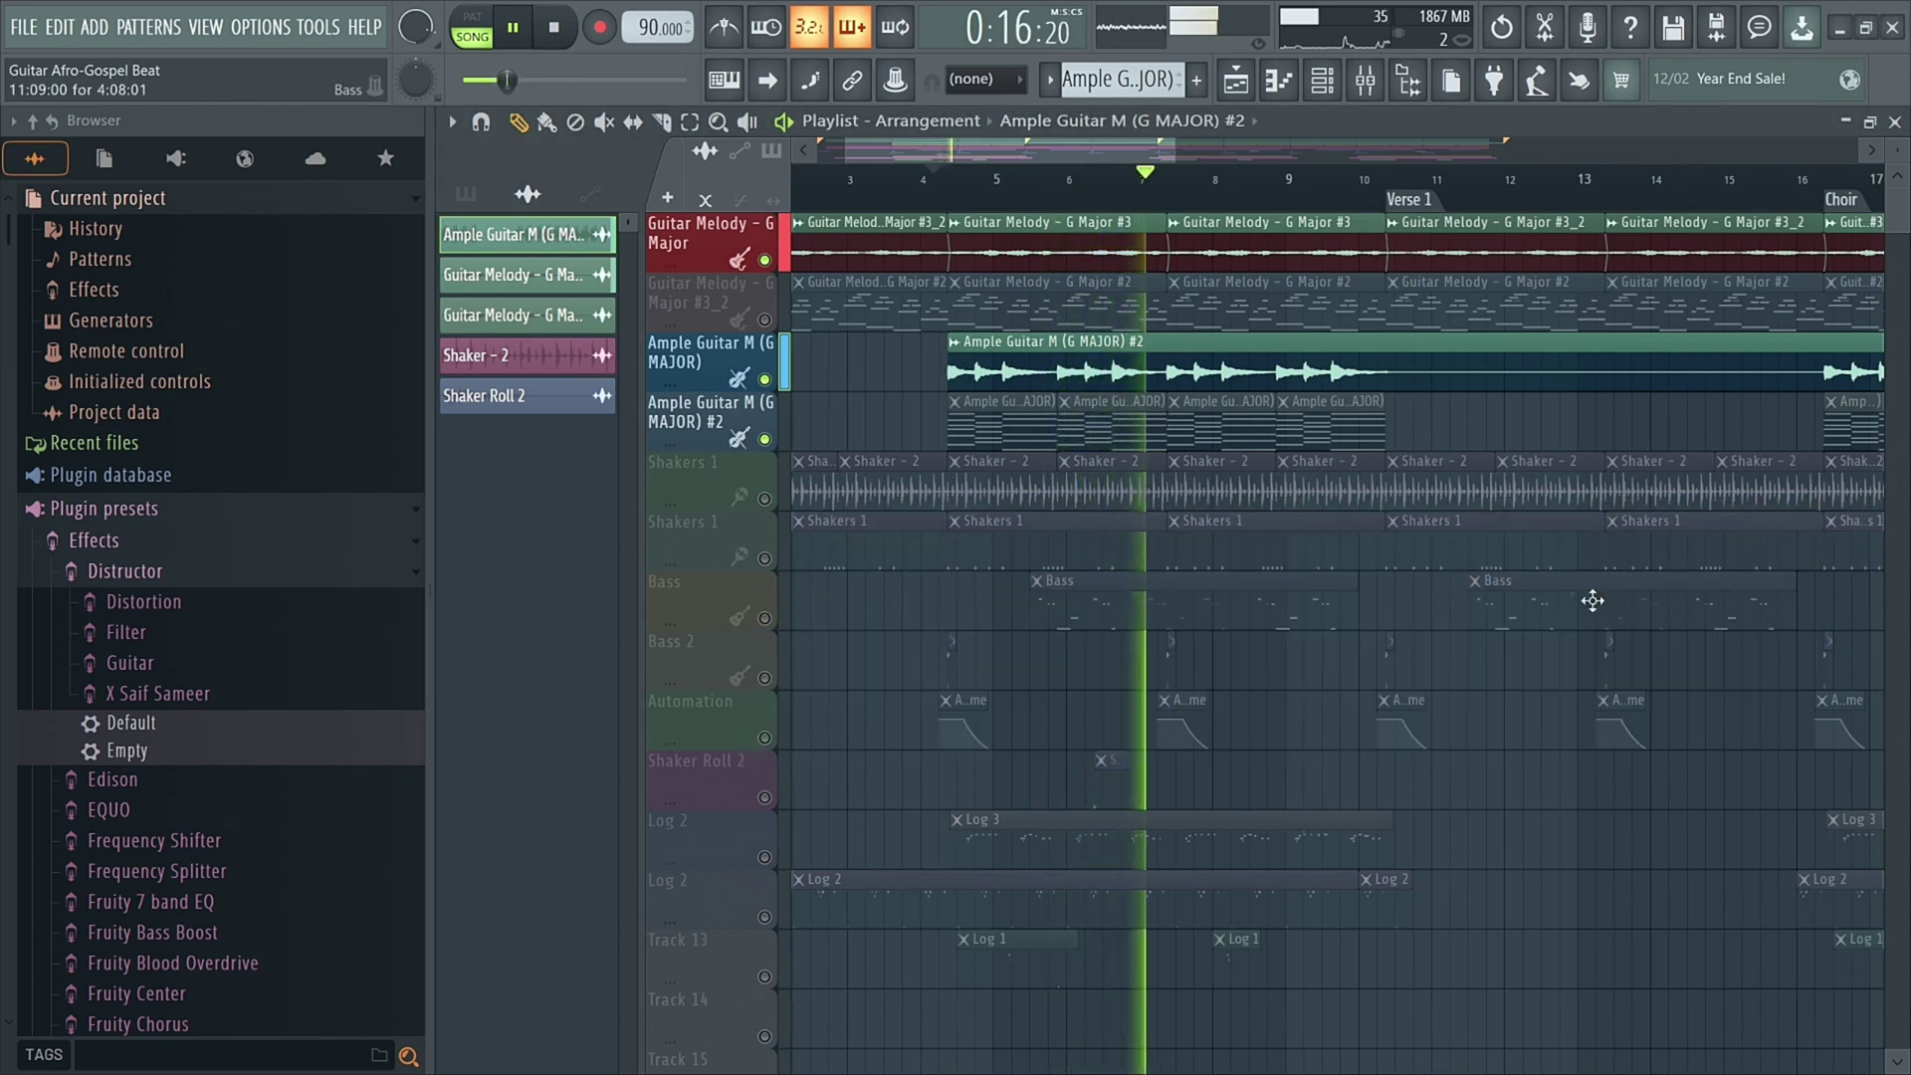
pyautogui.press('space')
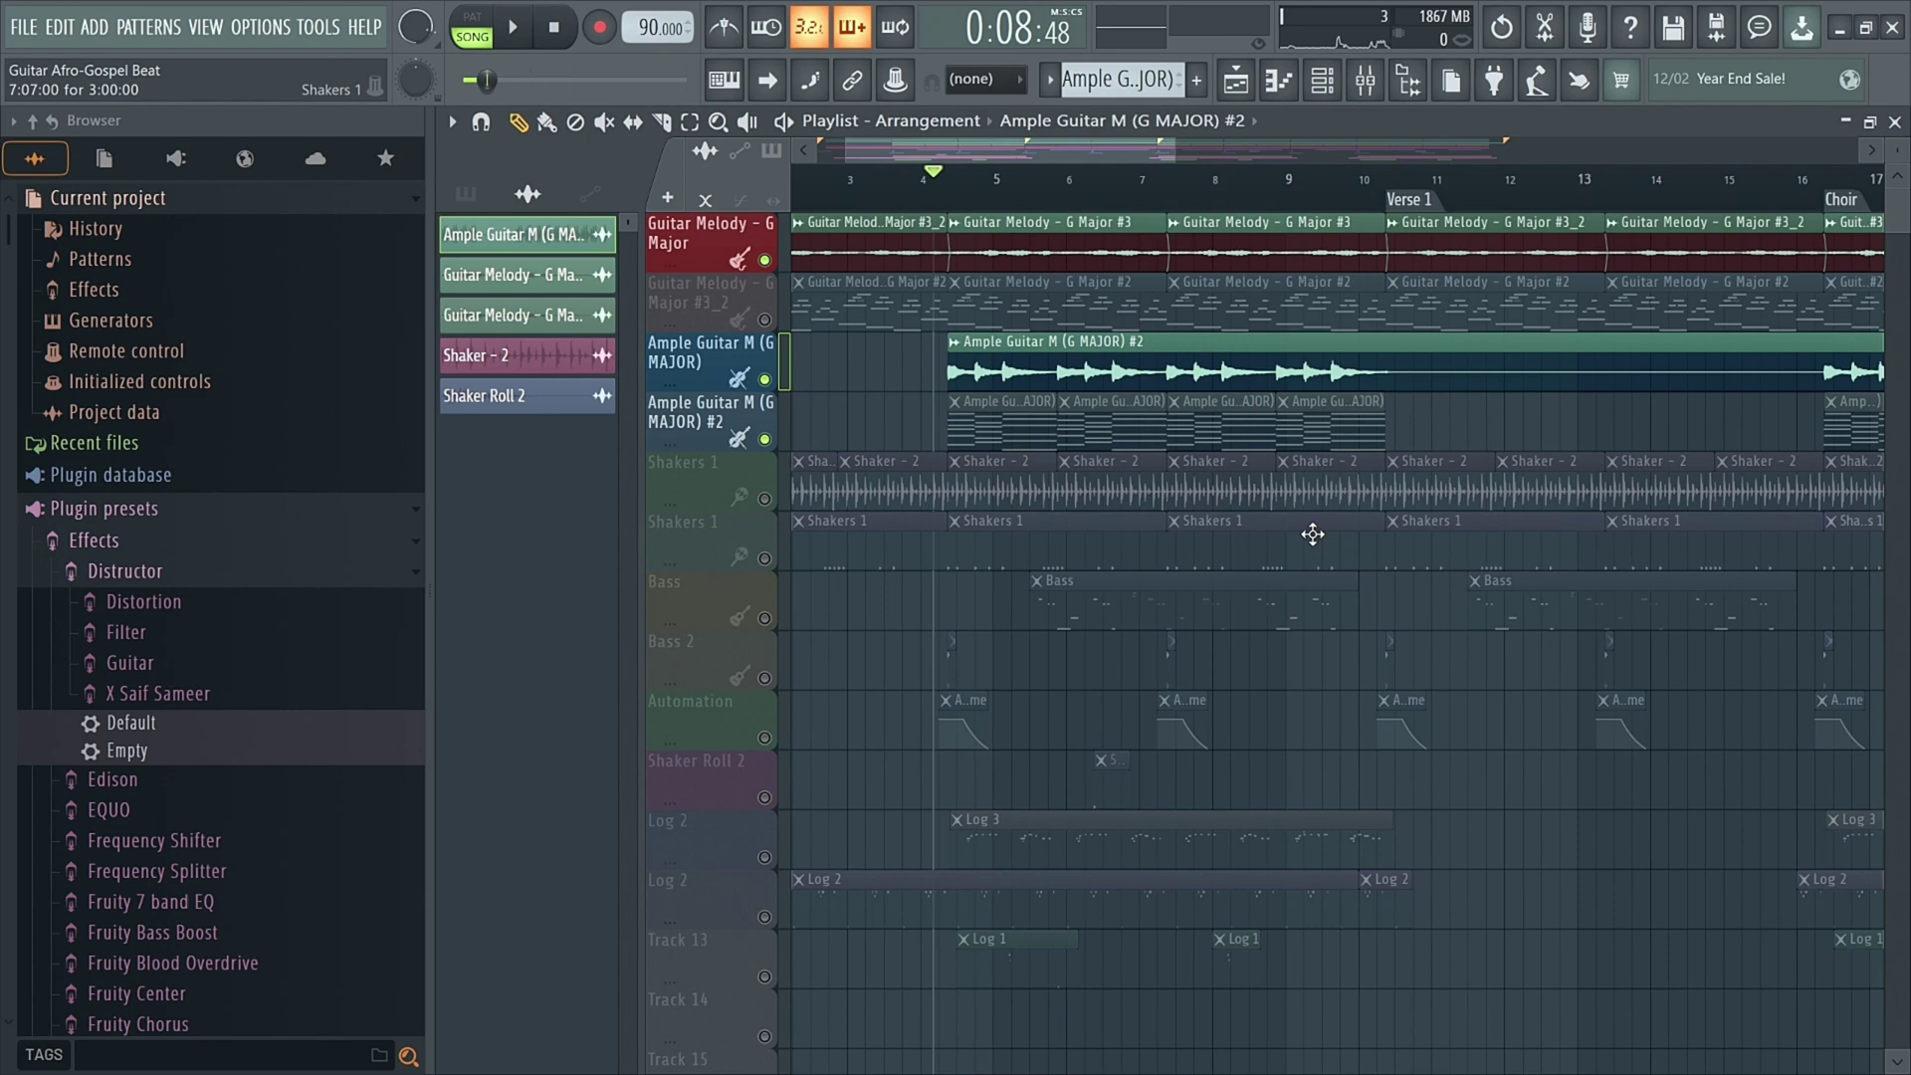
# Step: Solo the Shakers 1 audio track and unmute the Shakers 1 pattern track below it
pyautogui.moveTo(1112, 155); pyautogui.dragTo(995, 157)
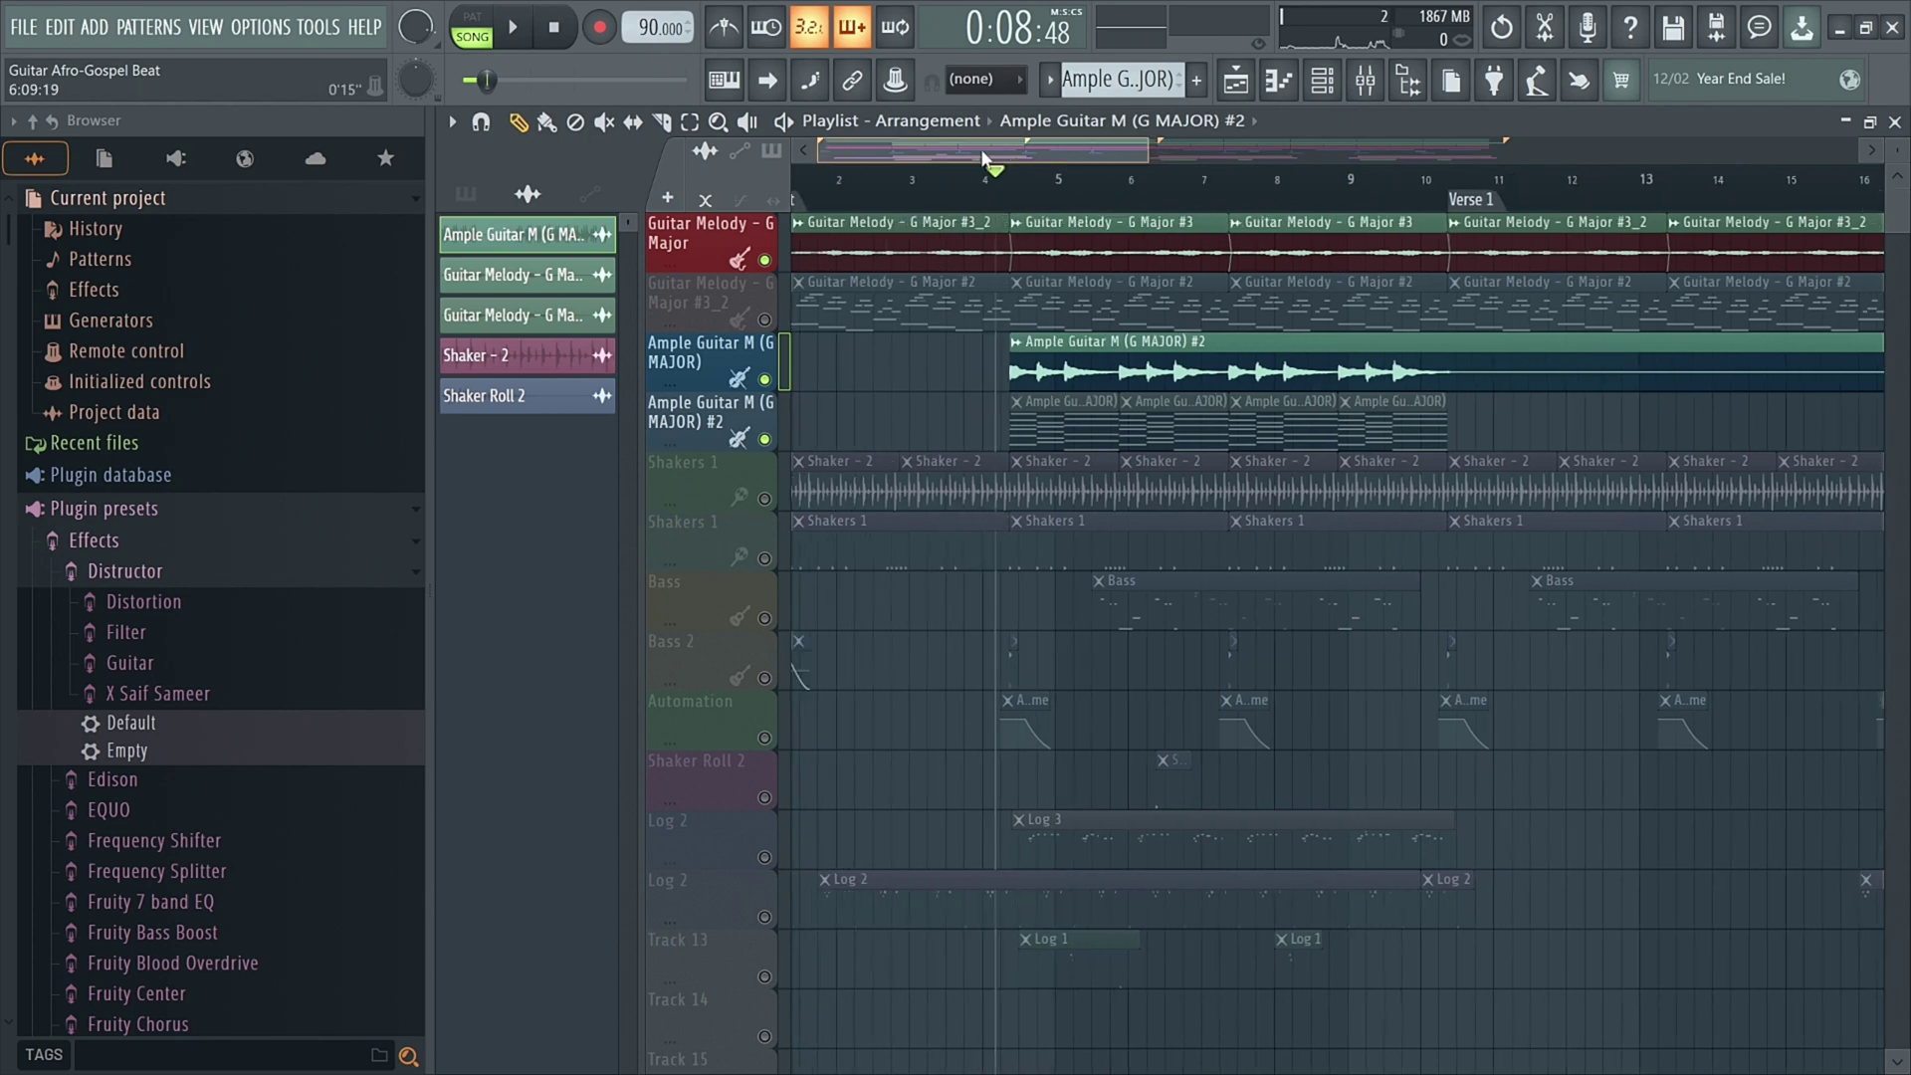
pyautogui.rightClick(766, 500)
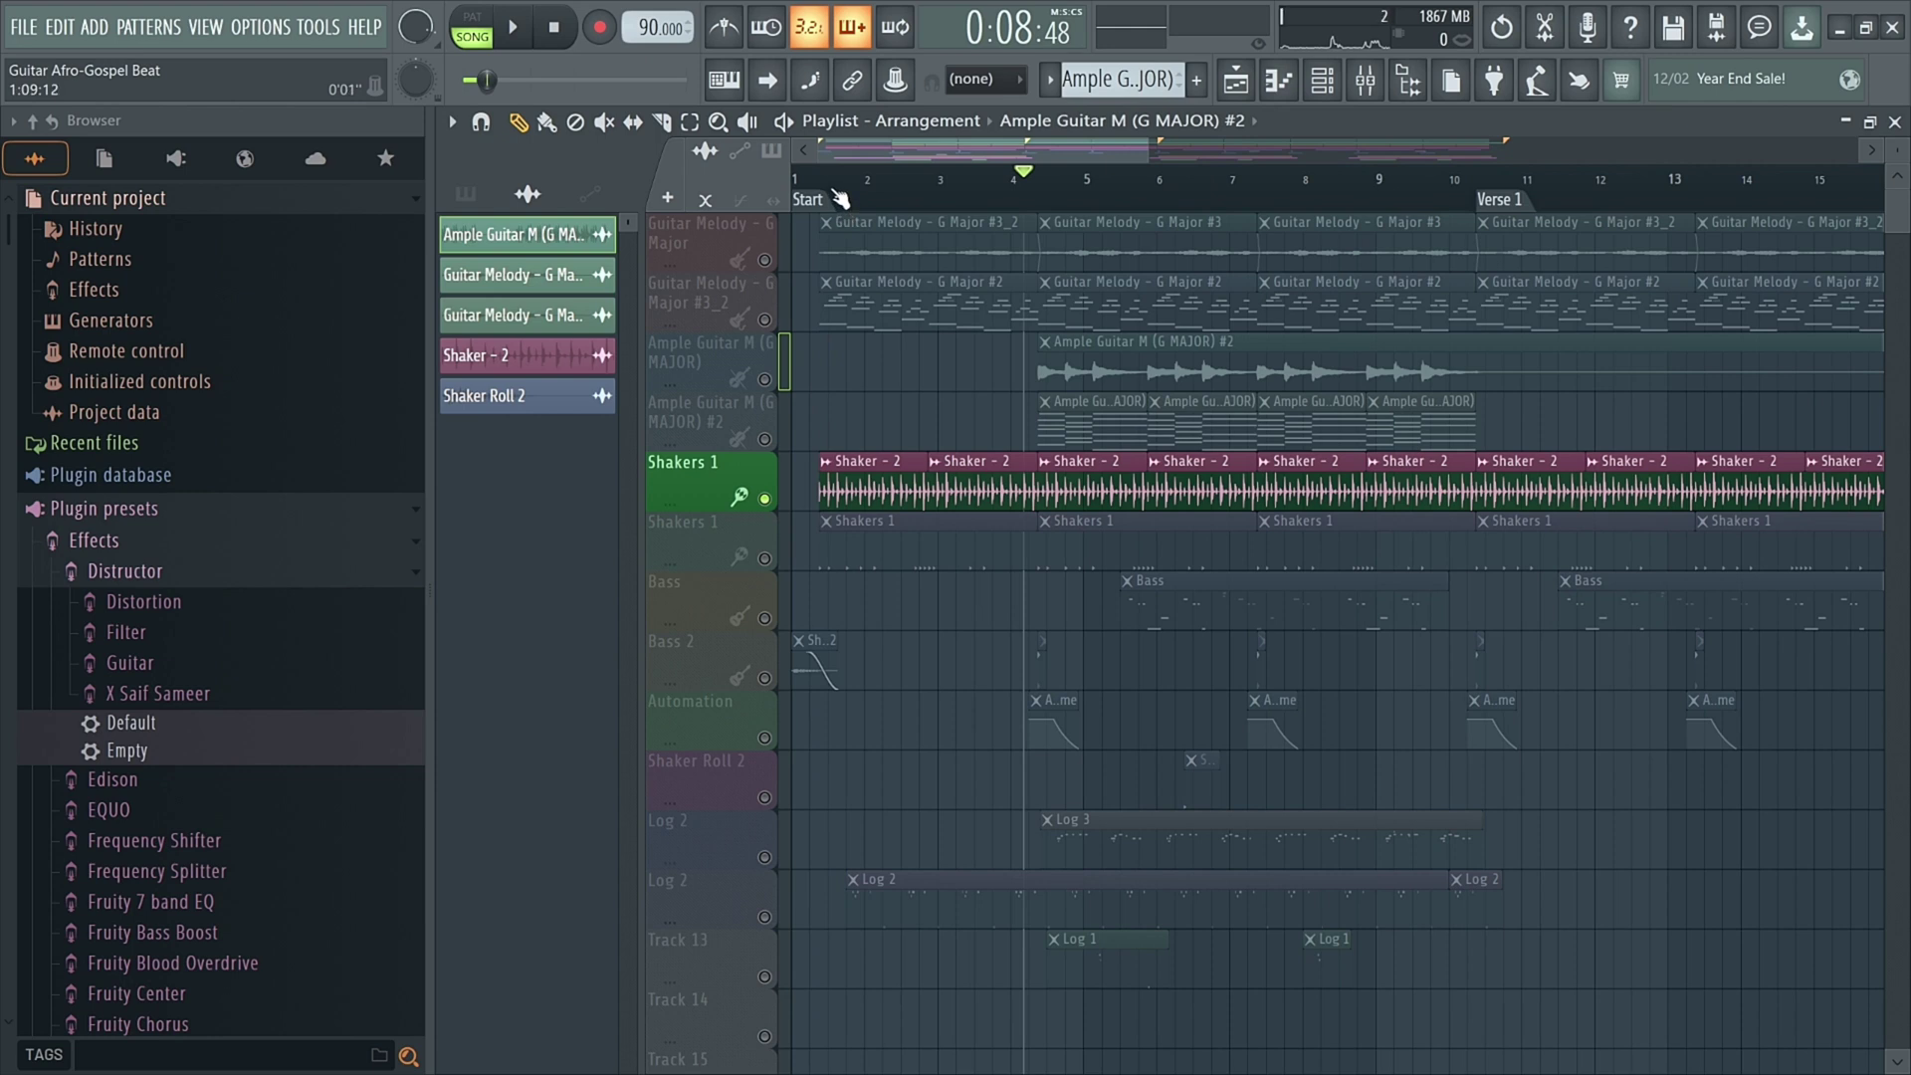
pyautogui.click(765, 558)
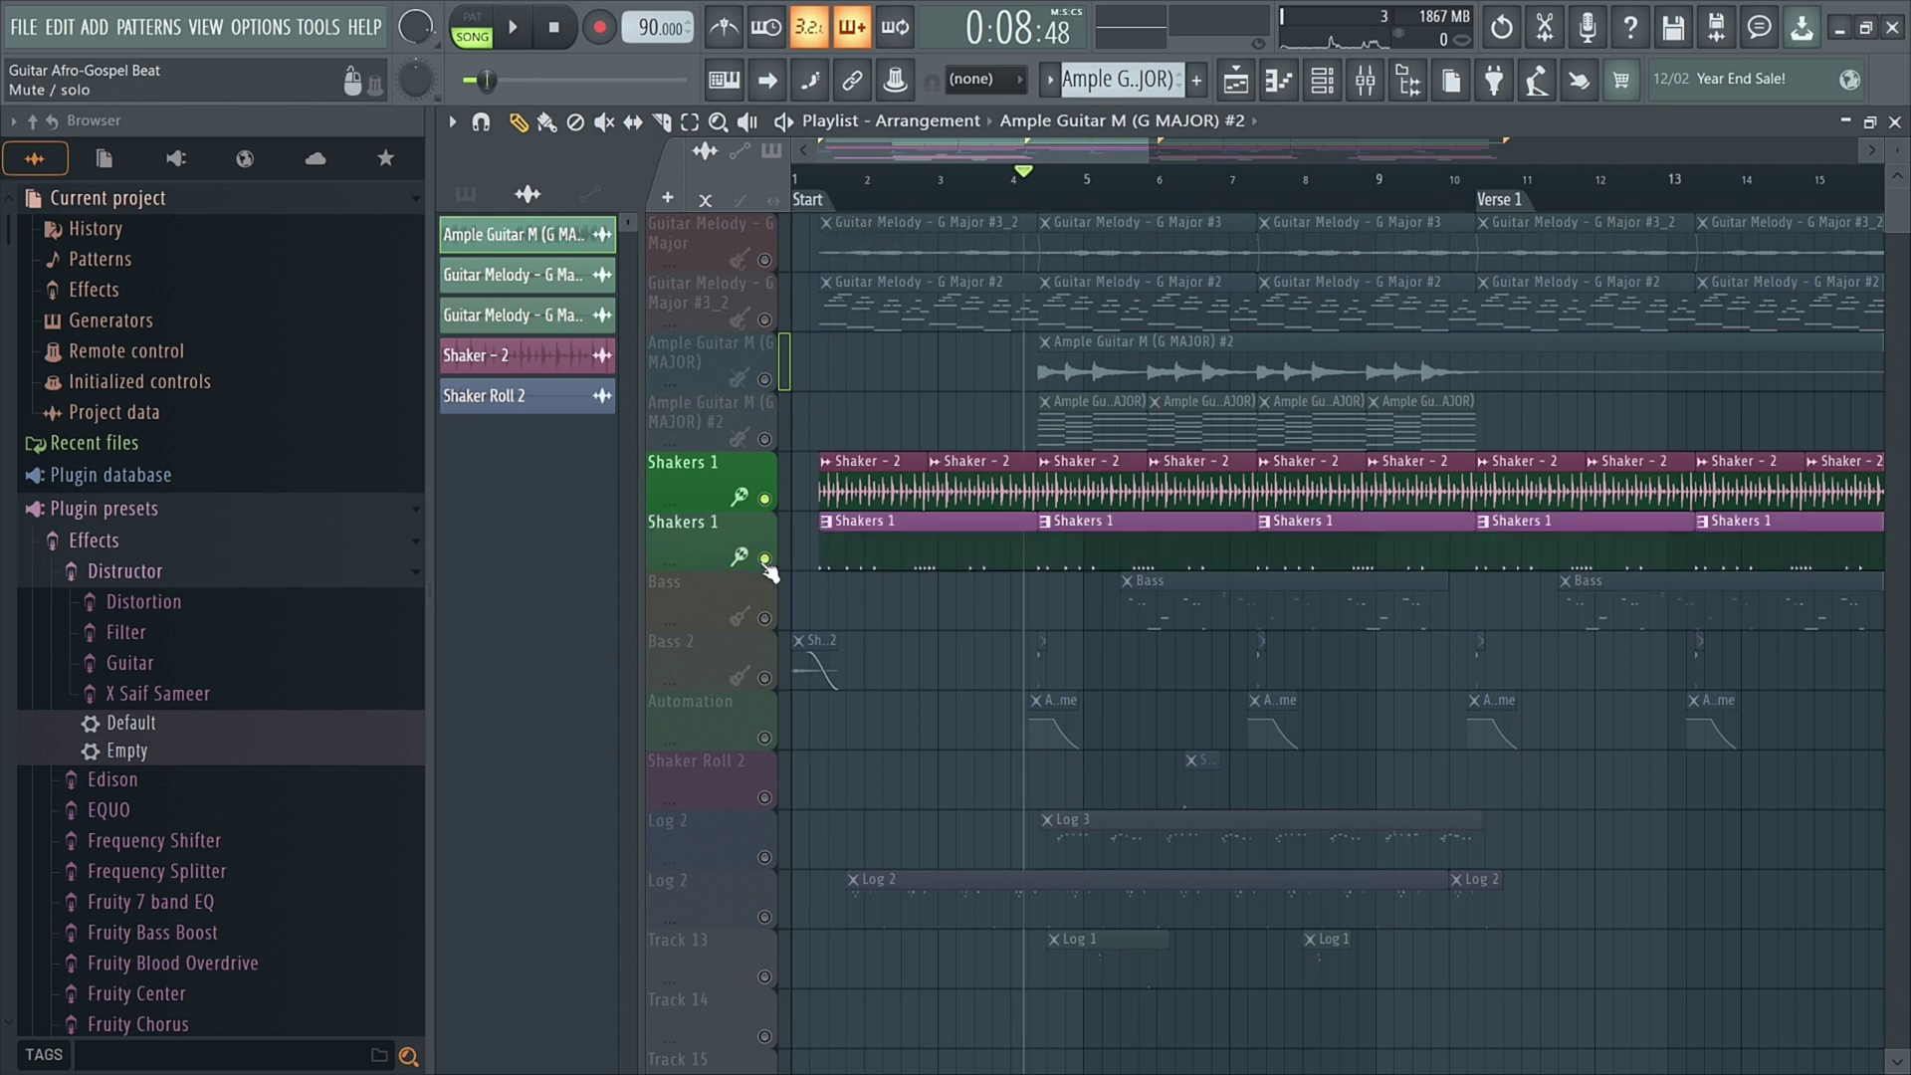
# Step: Audition the two Shakers 1 tracks, unmute the Guitar Melody - G Major audio track and play all three together, also from bar 4
pyautogui.click(830, 196)
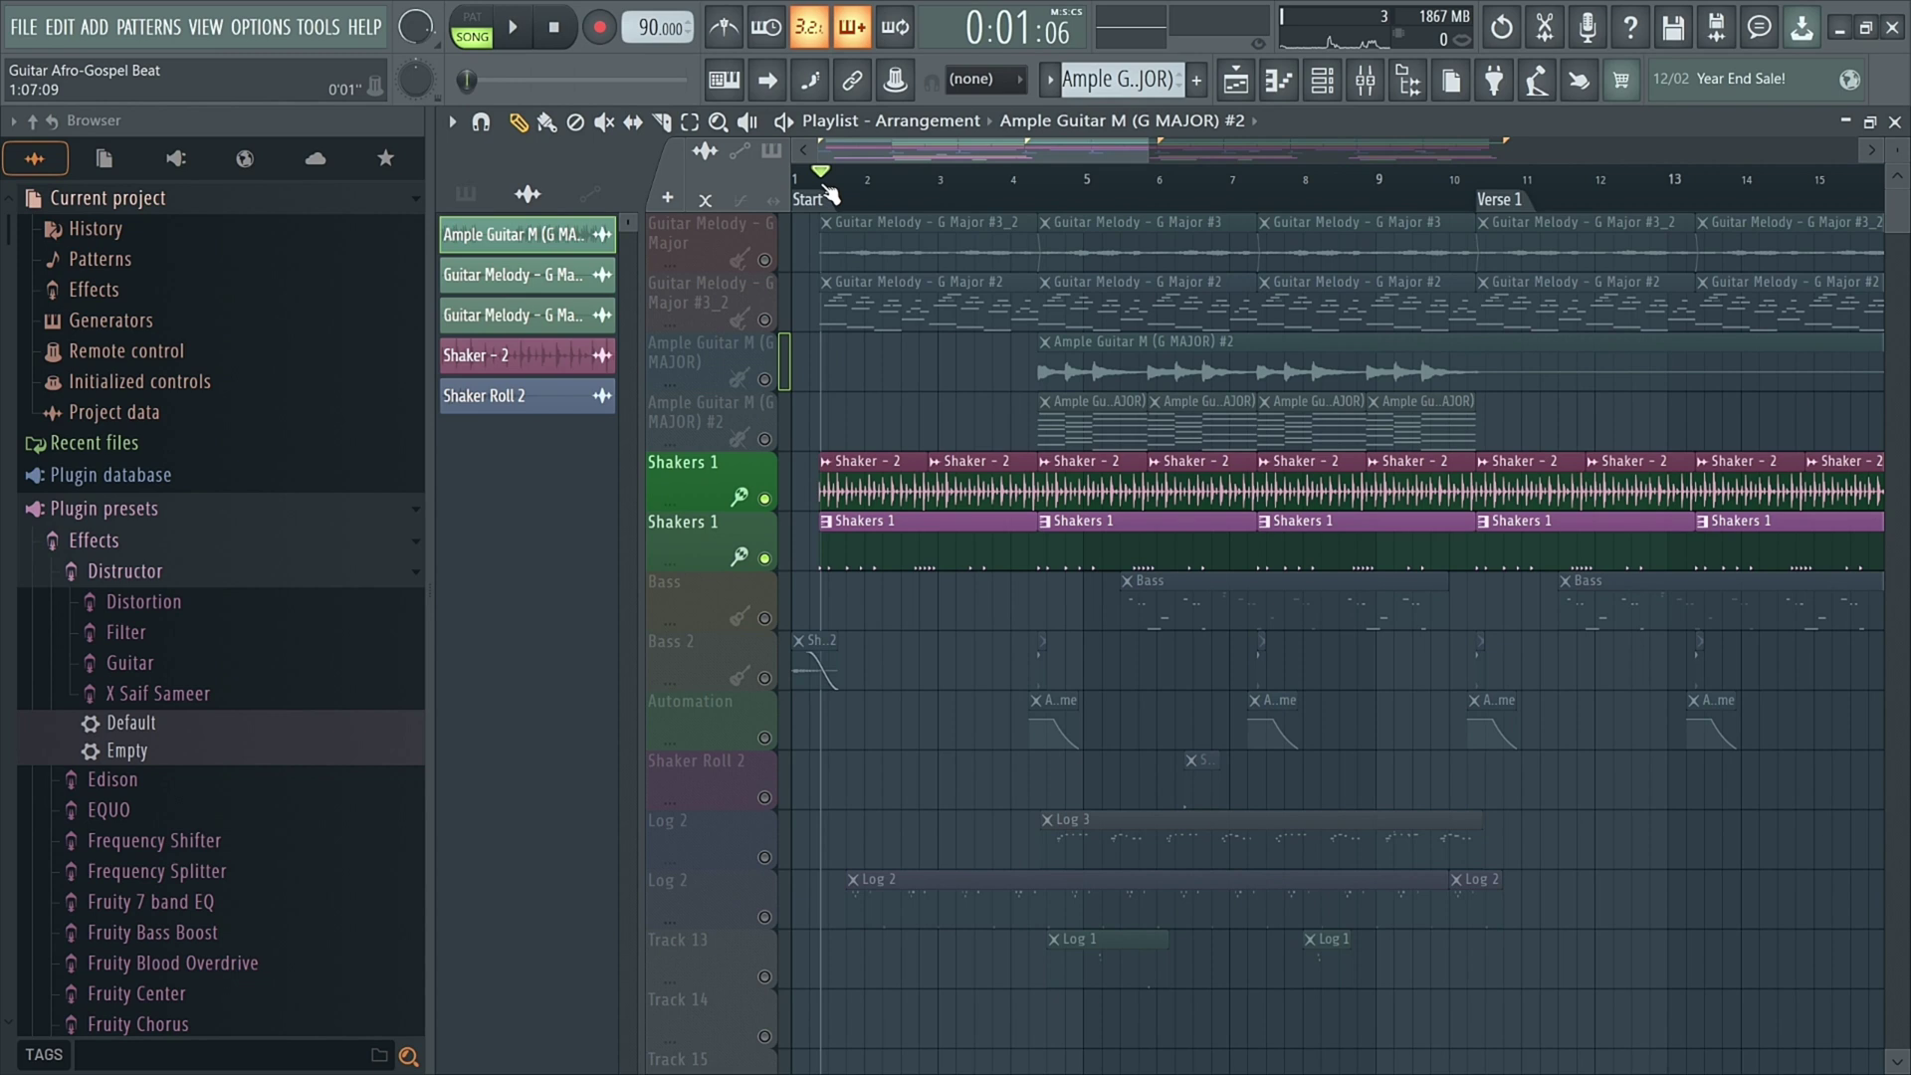
pyautogui.press('space')
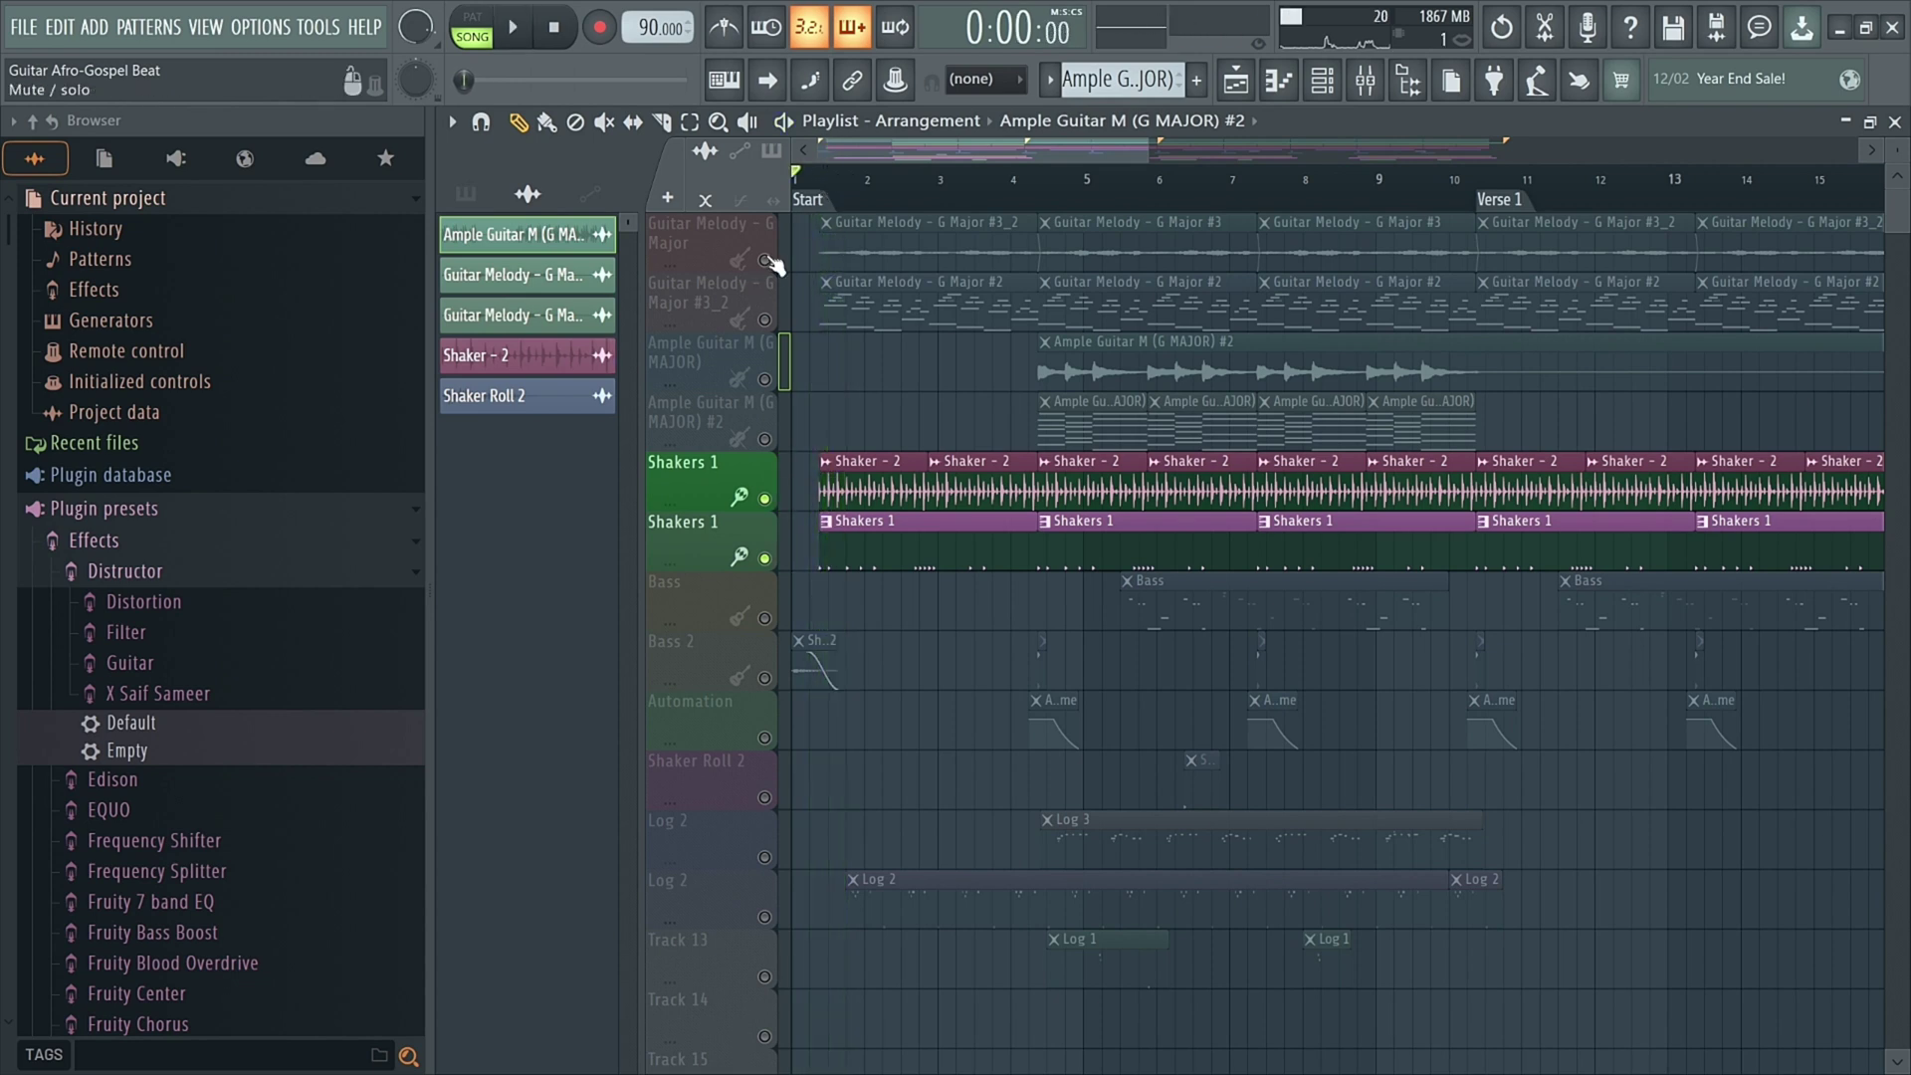
pyautogui.click(765, 260)
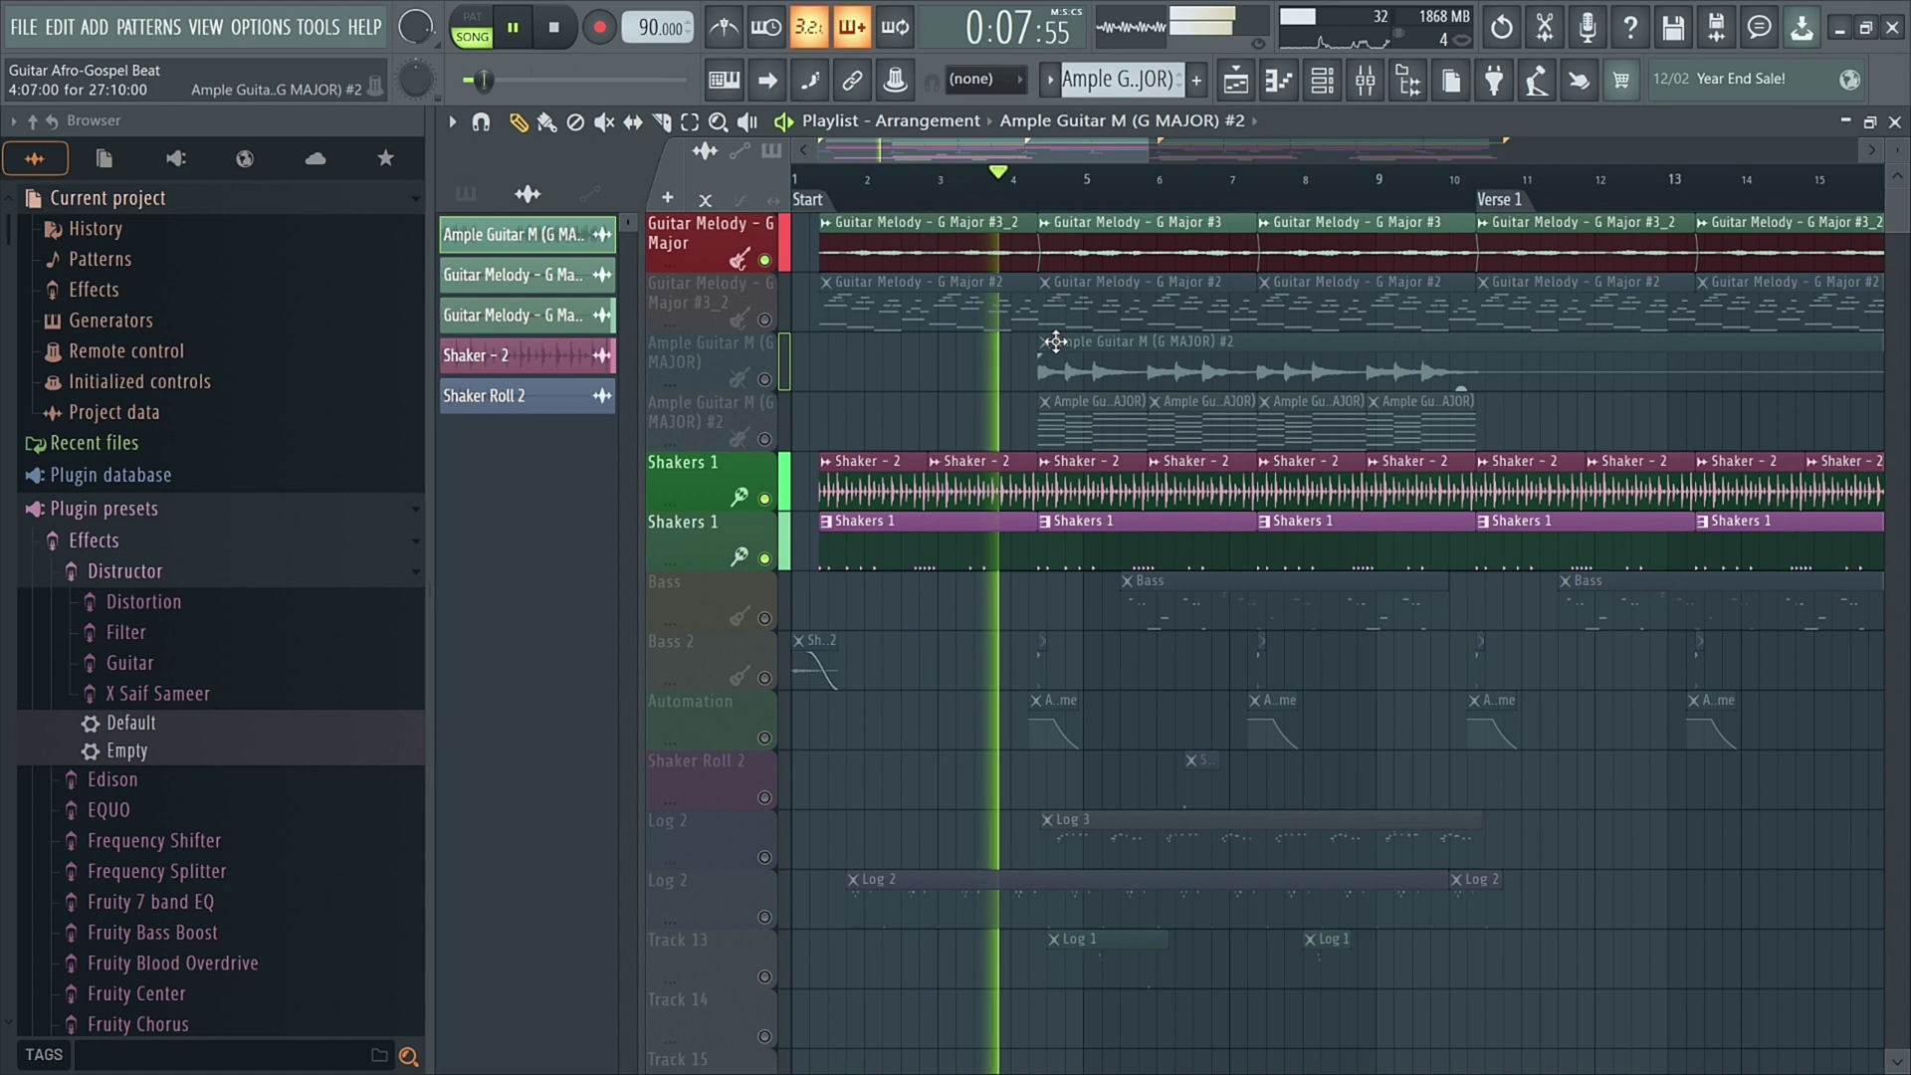
pyautogui.press('space')
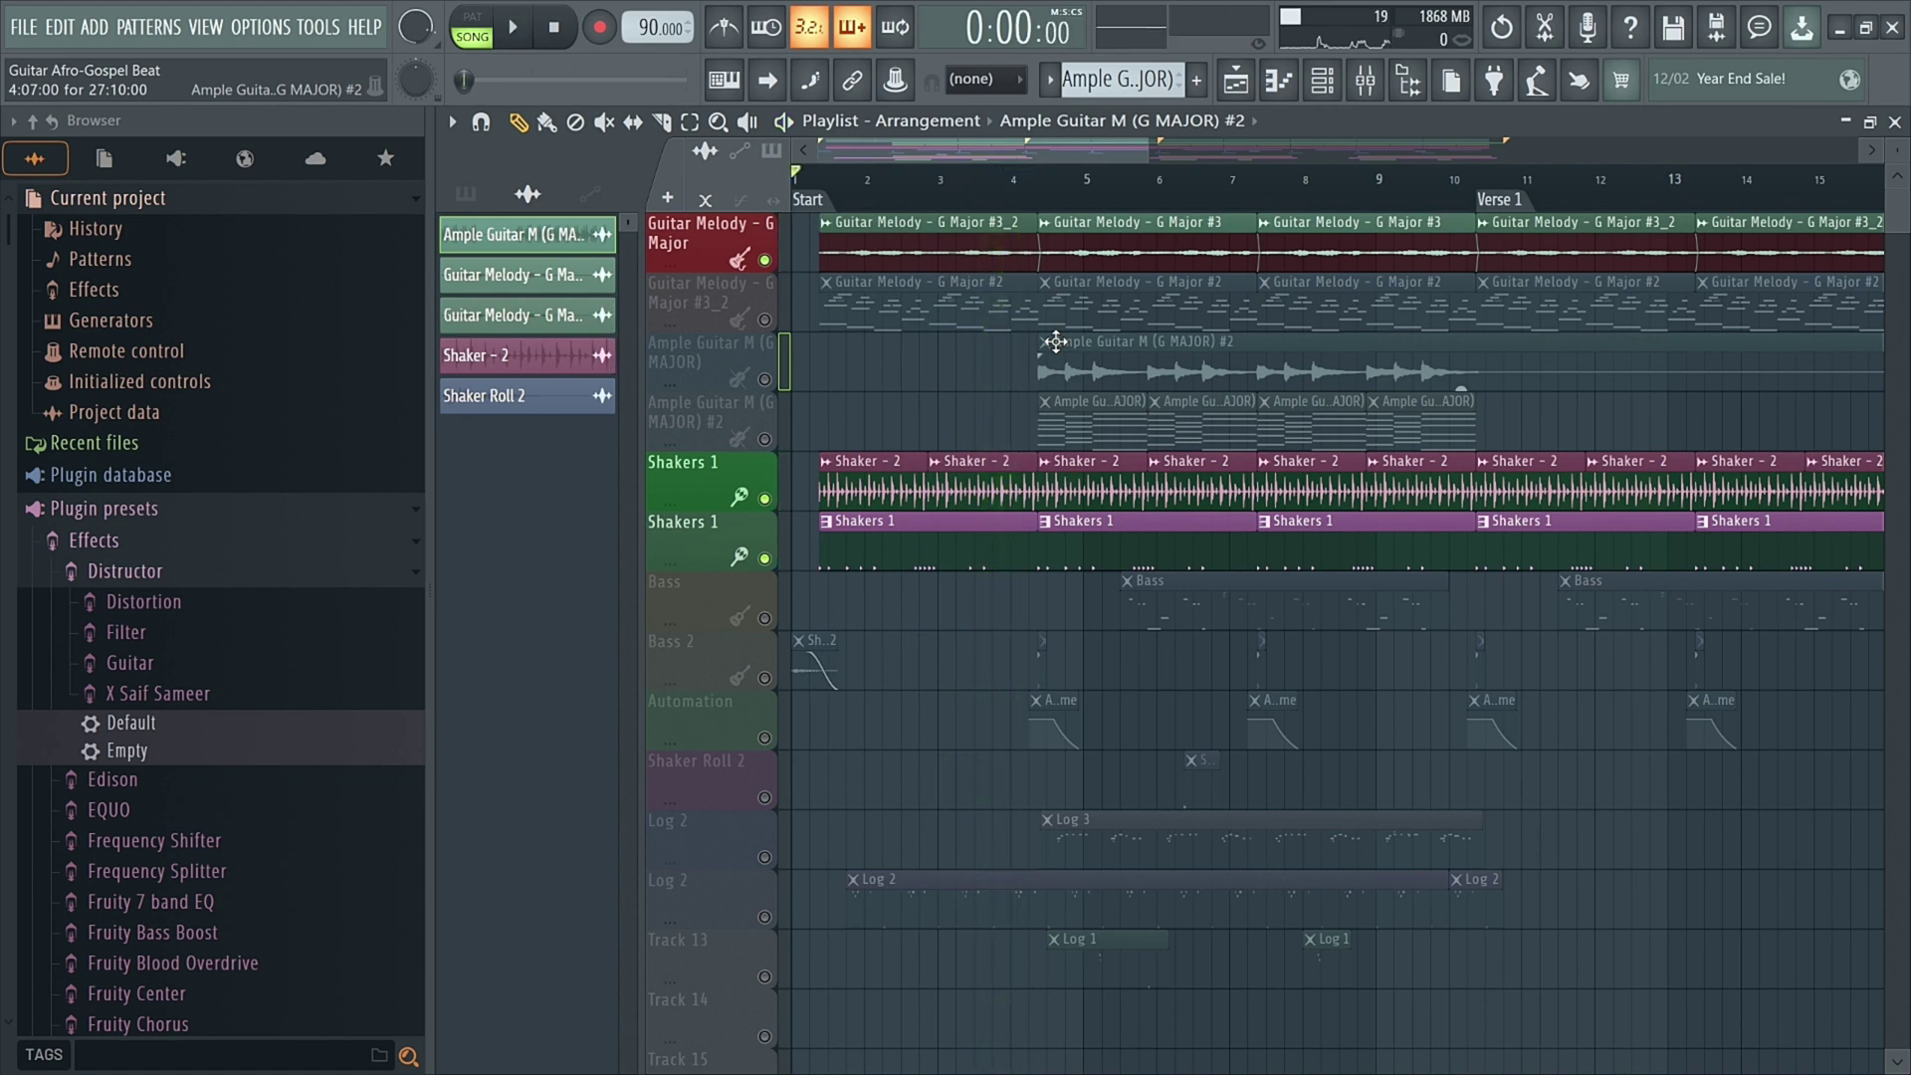
pyautogui.click(1035, 189)
pyautogui.press('space')
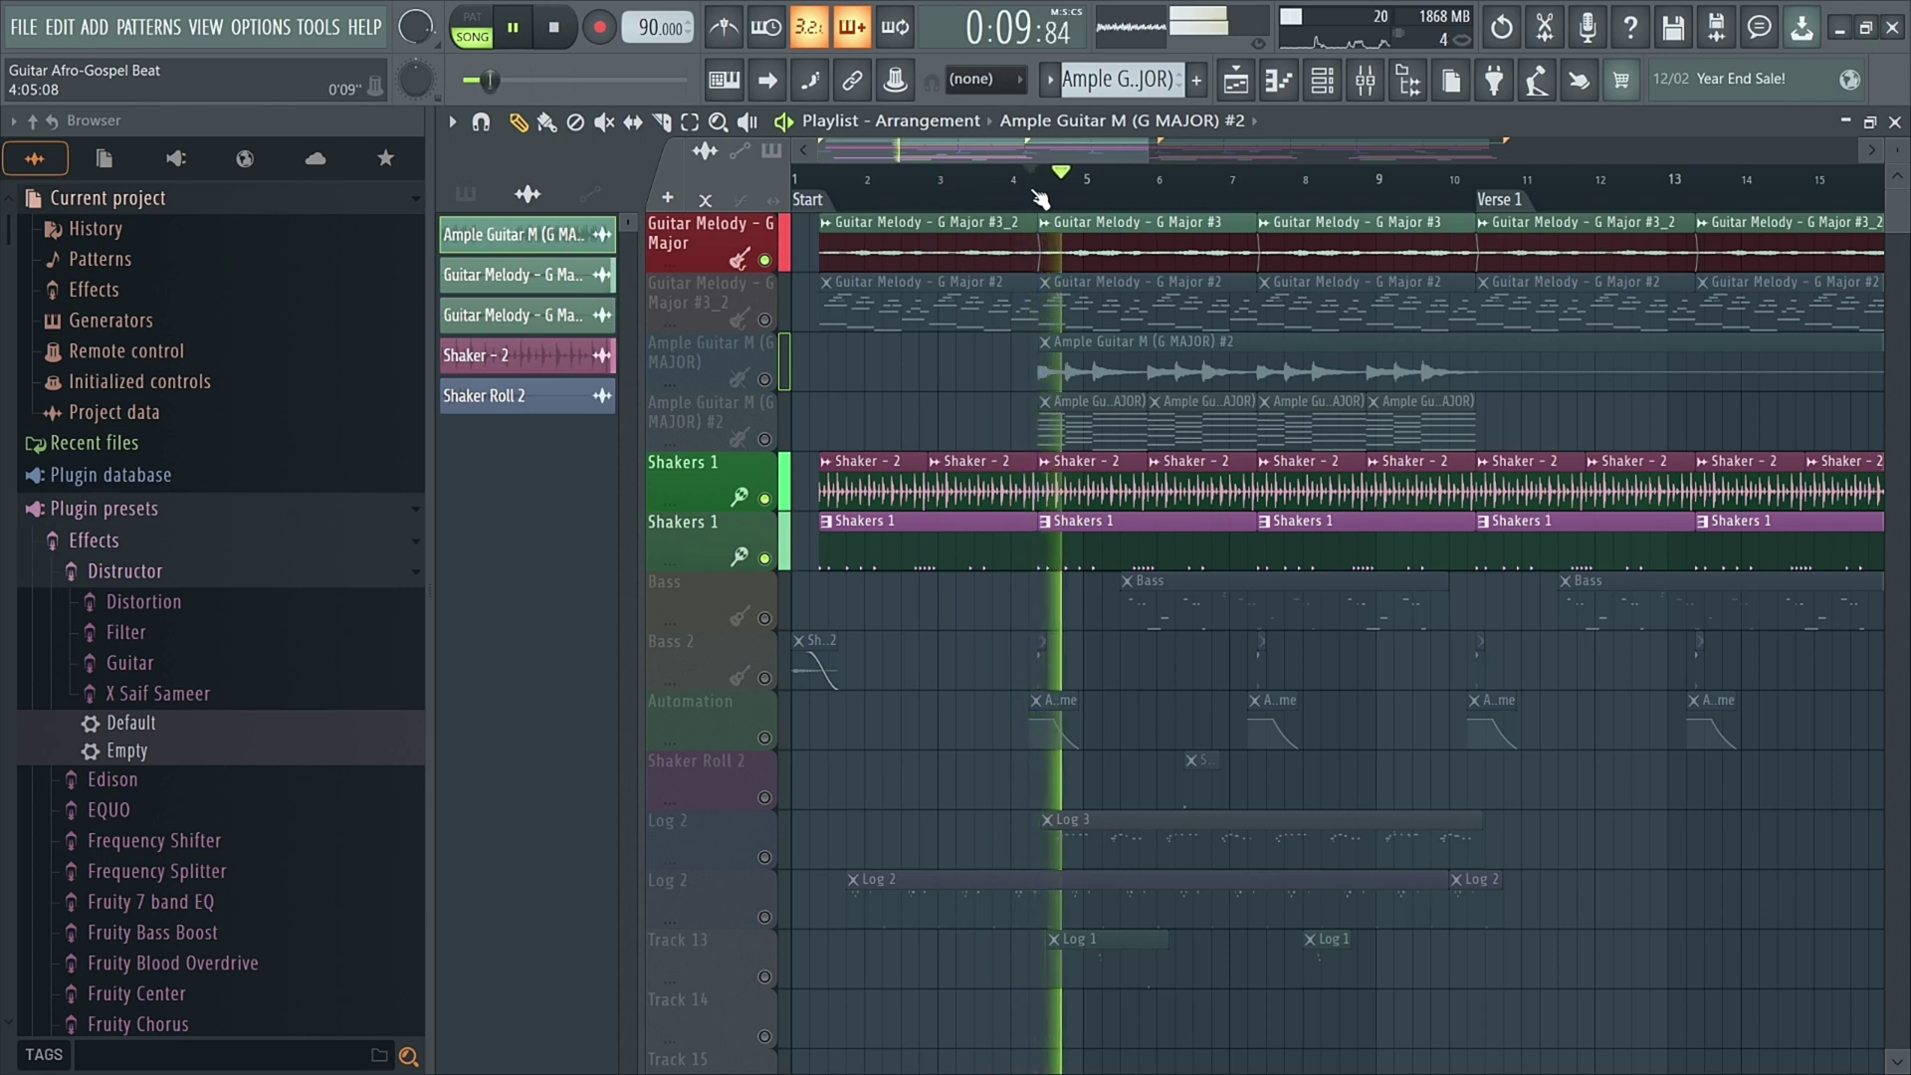
pyautogui.press('space')
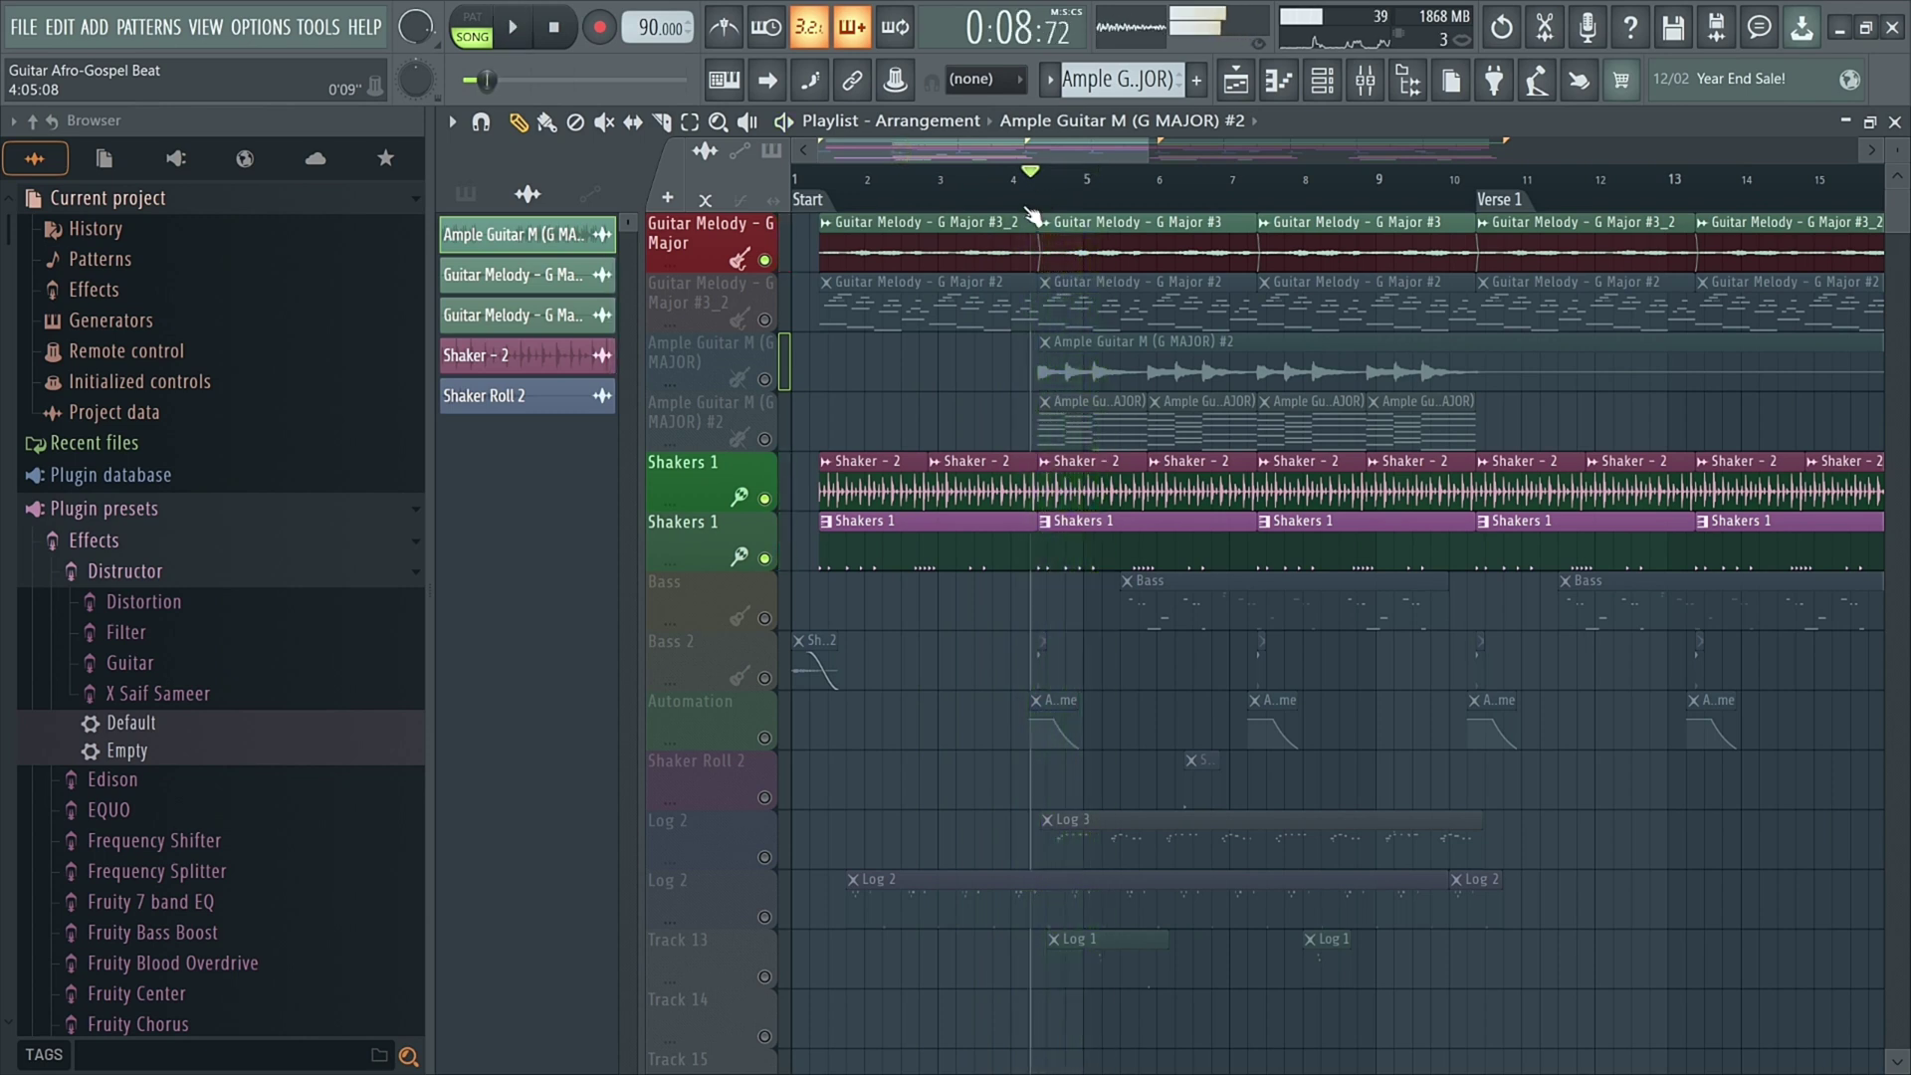
# Step: Solo the Shakers 1 audio track, then solo the Shakers 1 pattern track and audition it from the start of its first clip
pyautogui.rightClick(765, 499)
pyautogui.click(837, 185)
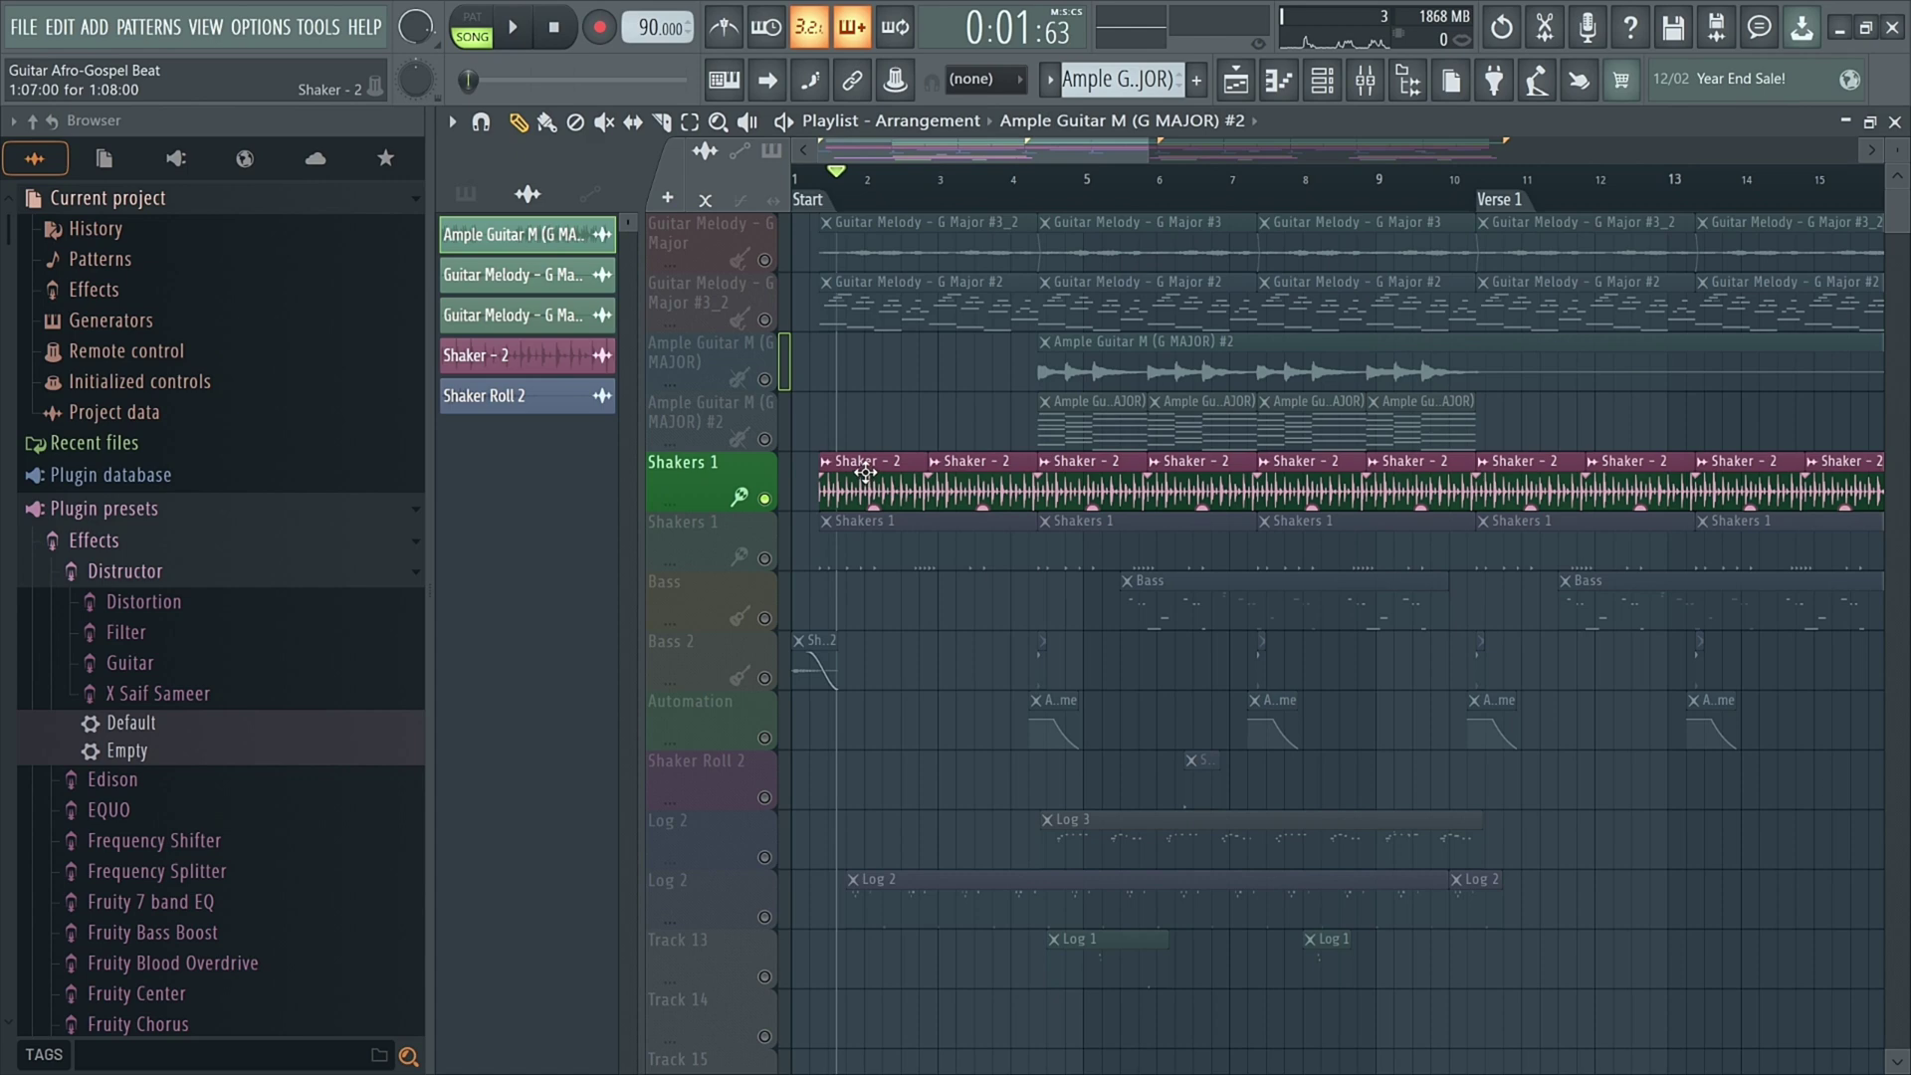
pyautogui.click(775, 562)
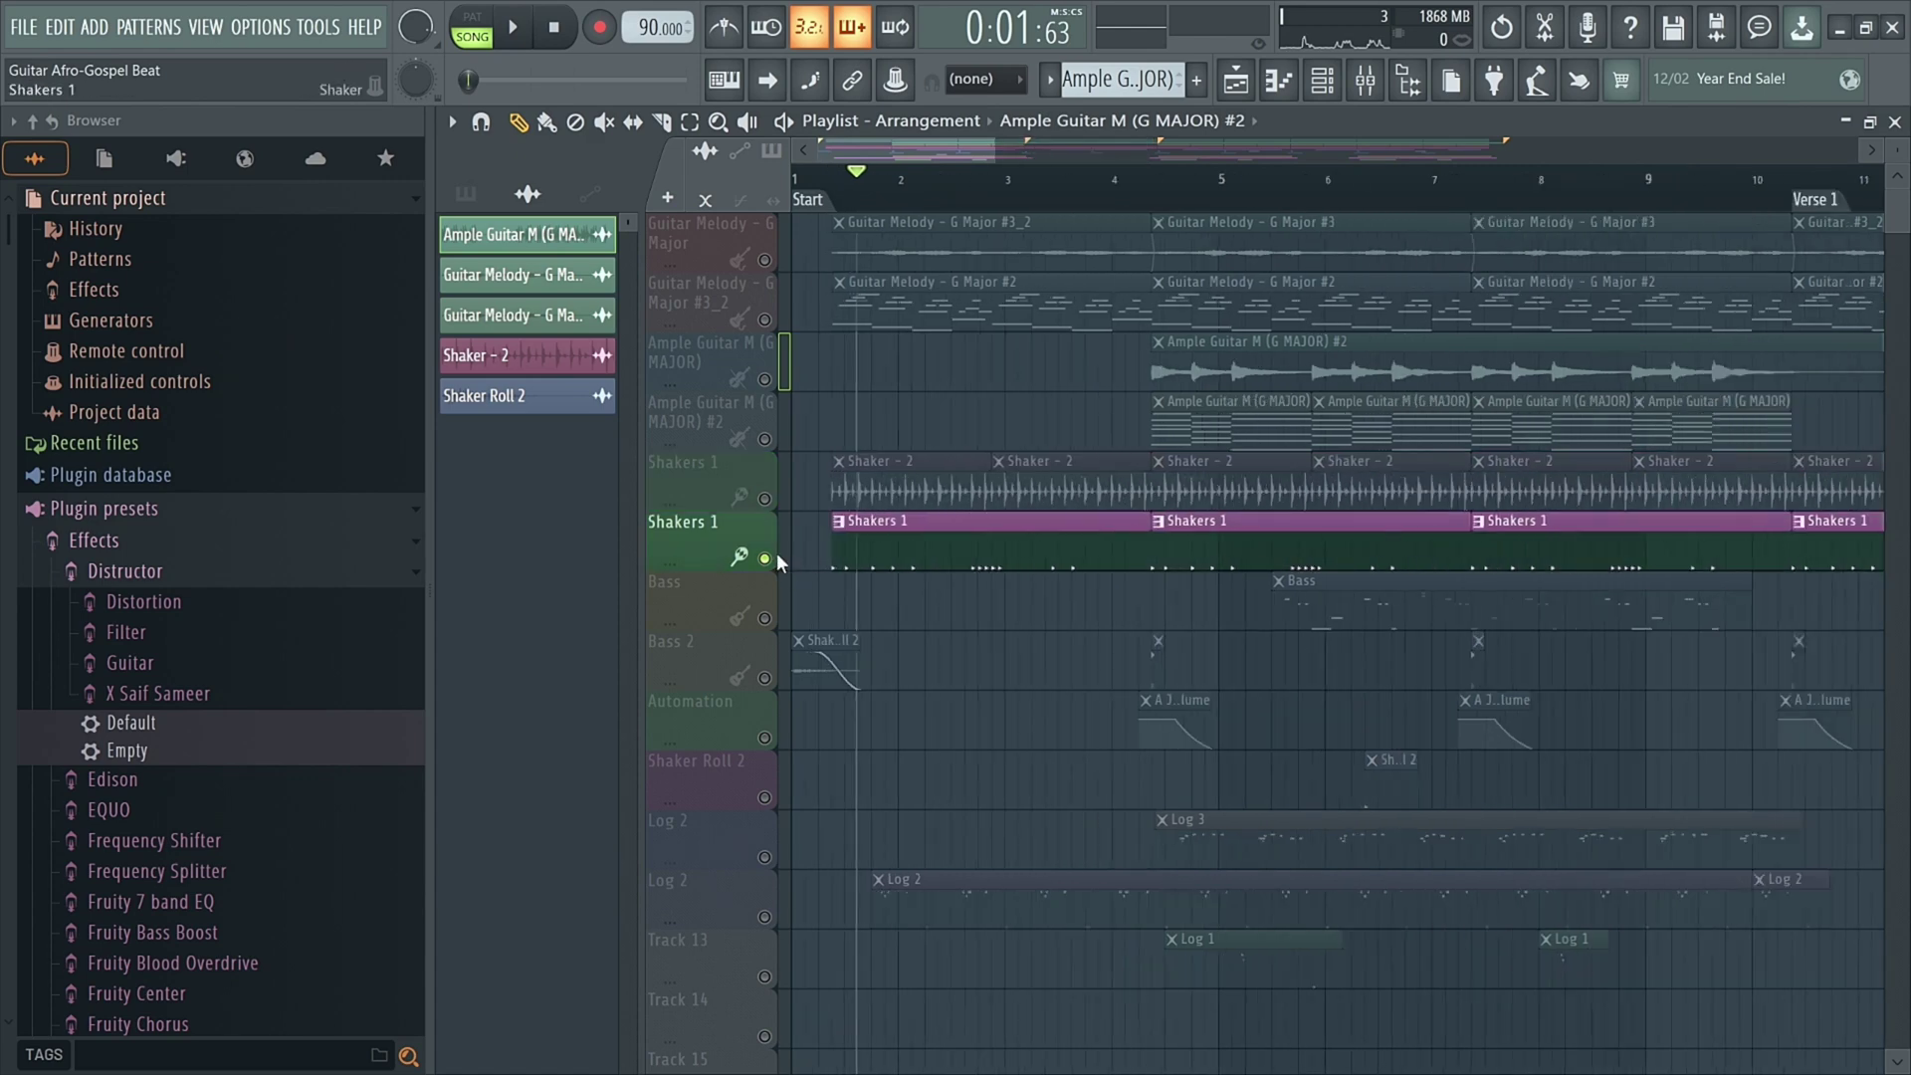
pyautogui.scroll(2, 839, 209)
pyautogui.scroll(3, 851, 196)
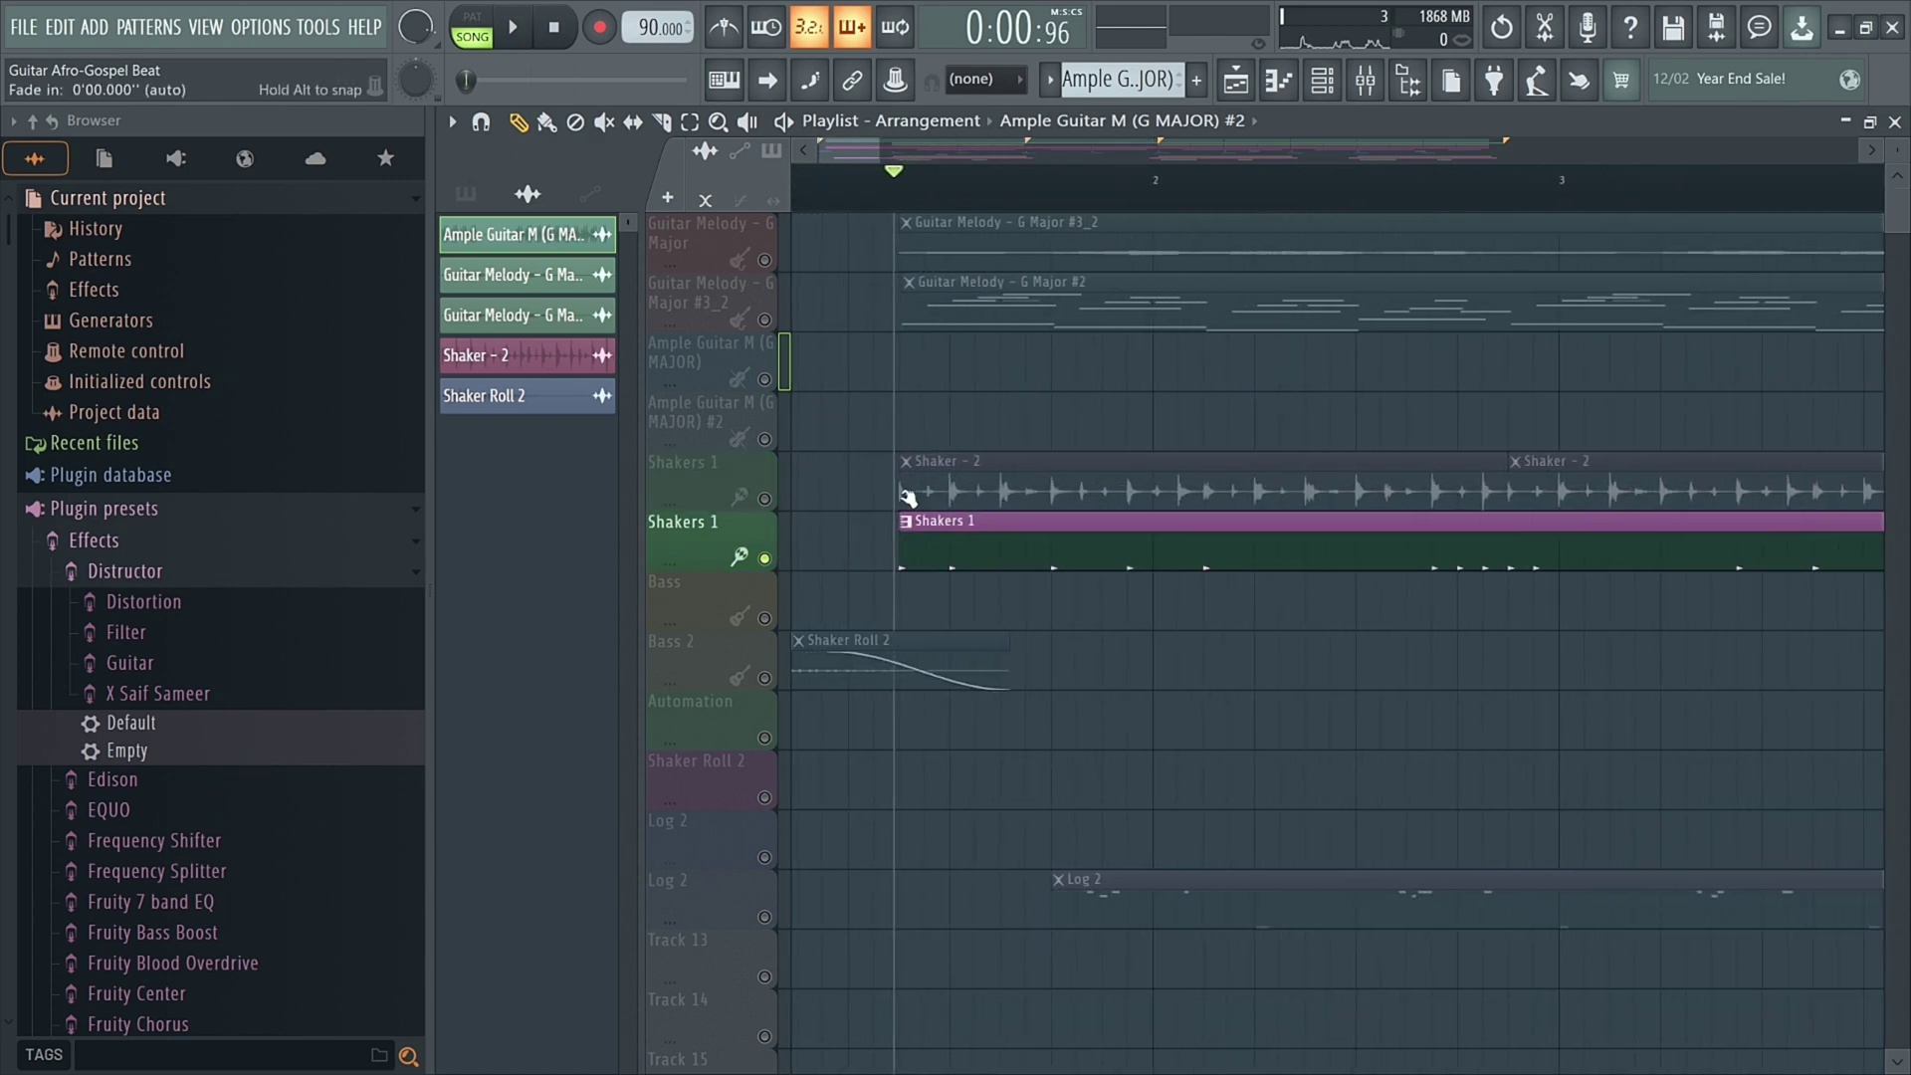
pyautogui.press('space')
pyautogui.press('space')
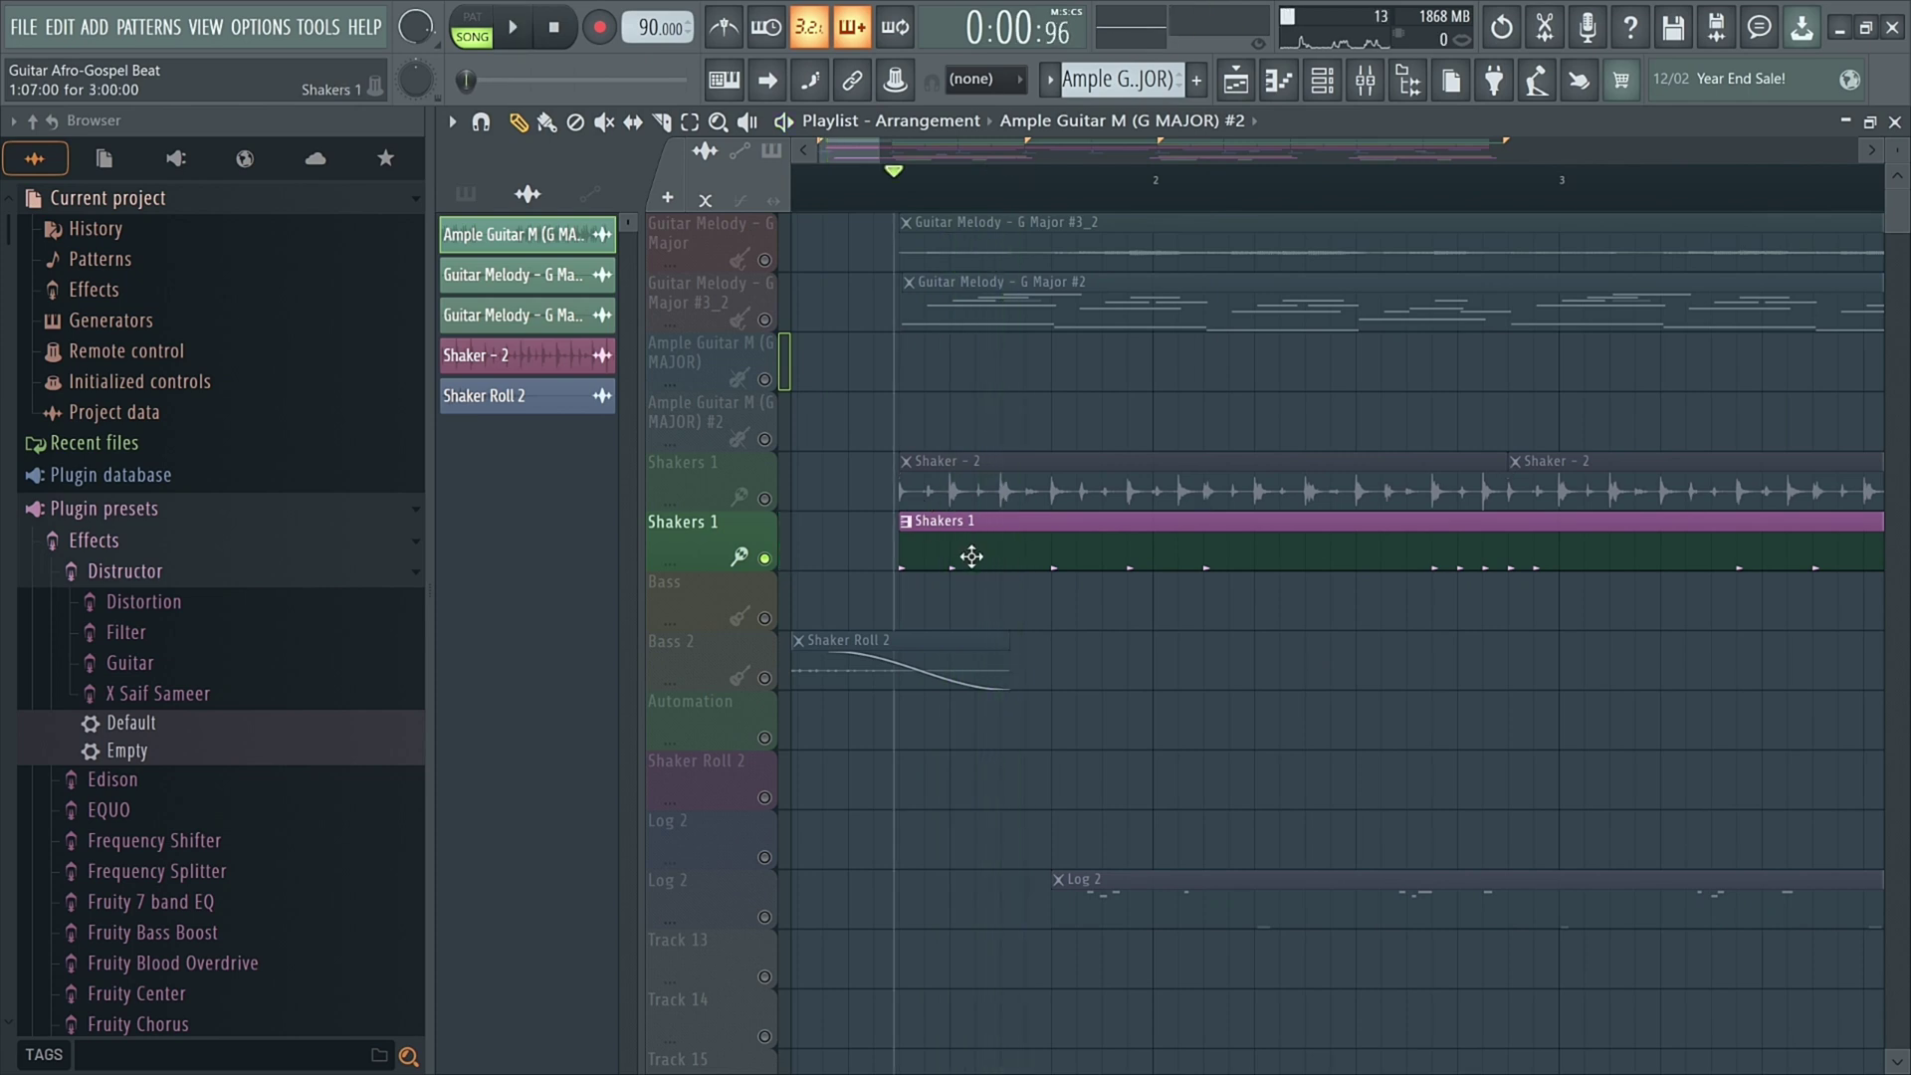
# Step: Select the Shakers 1 pattern, examine its percussion steps in the channel rack and close the rack
pyautogui.click(971, 556)
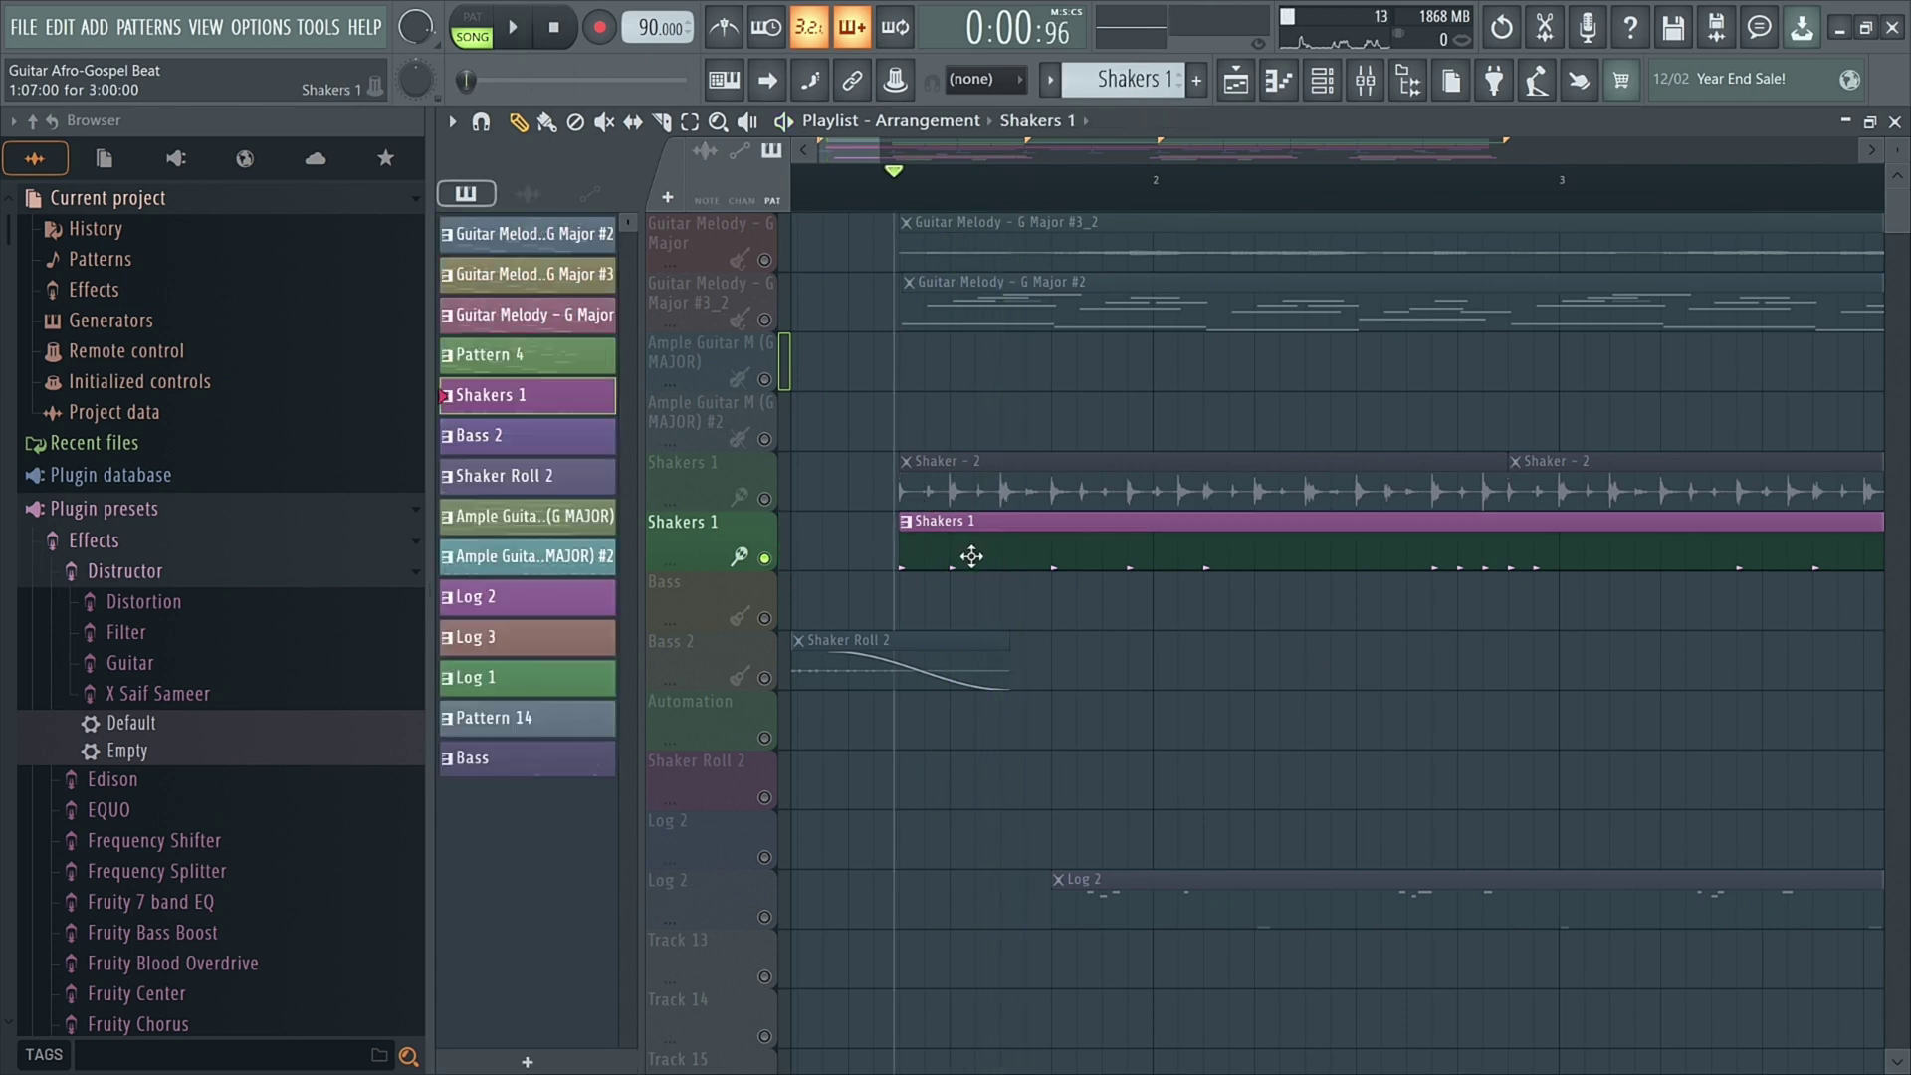
pyautogui.click(1334, 87)
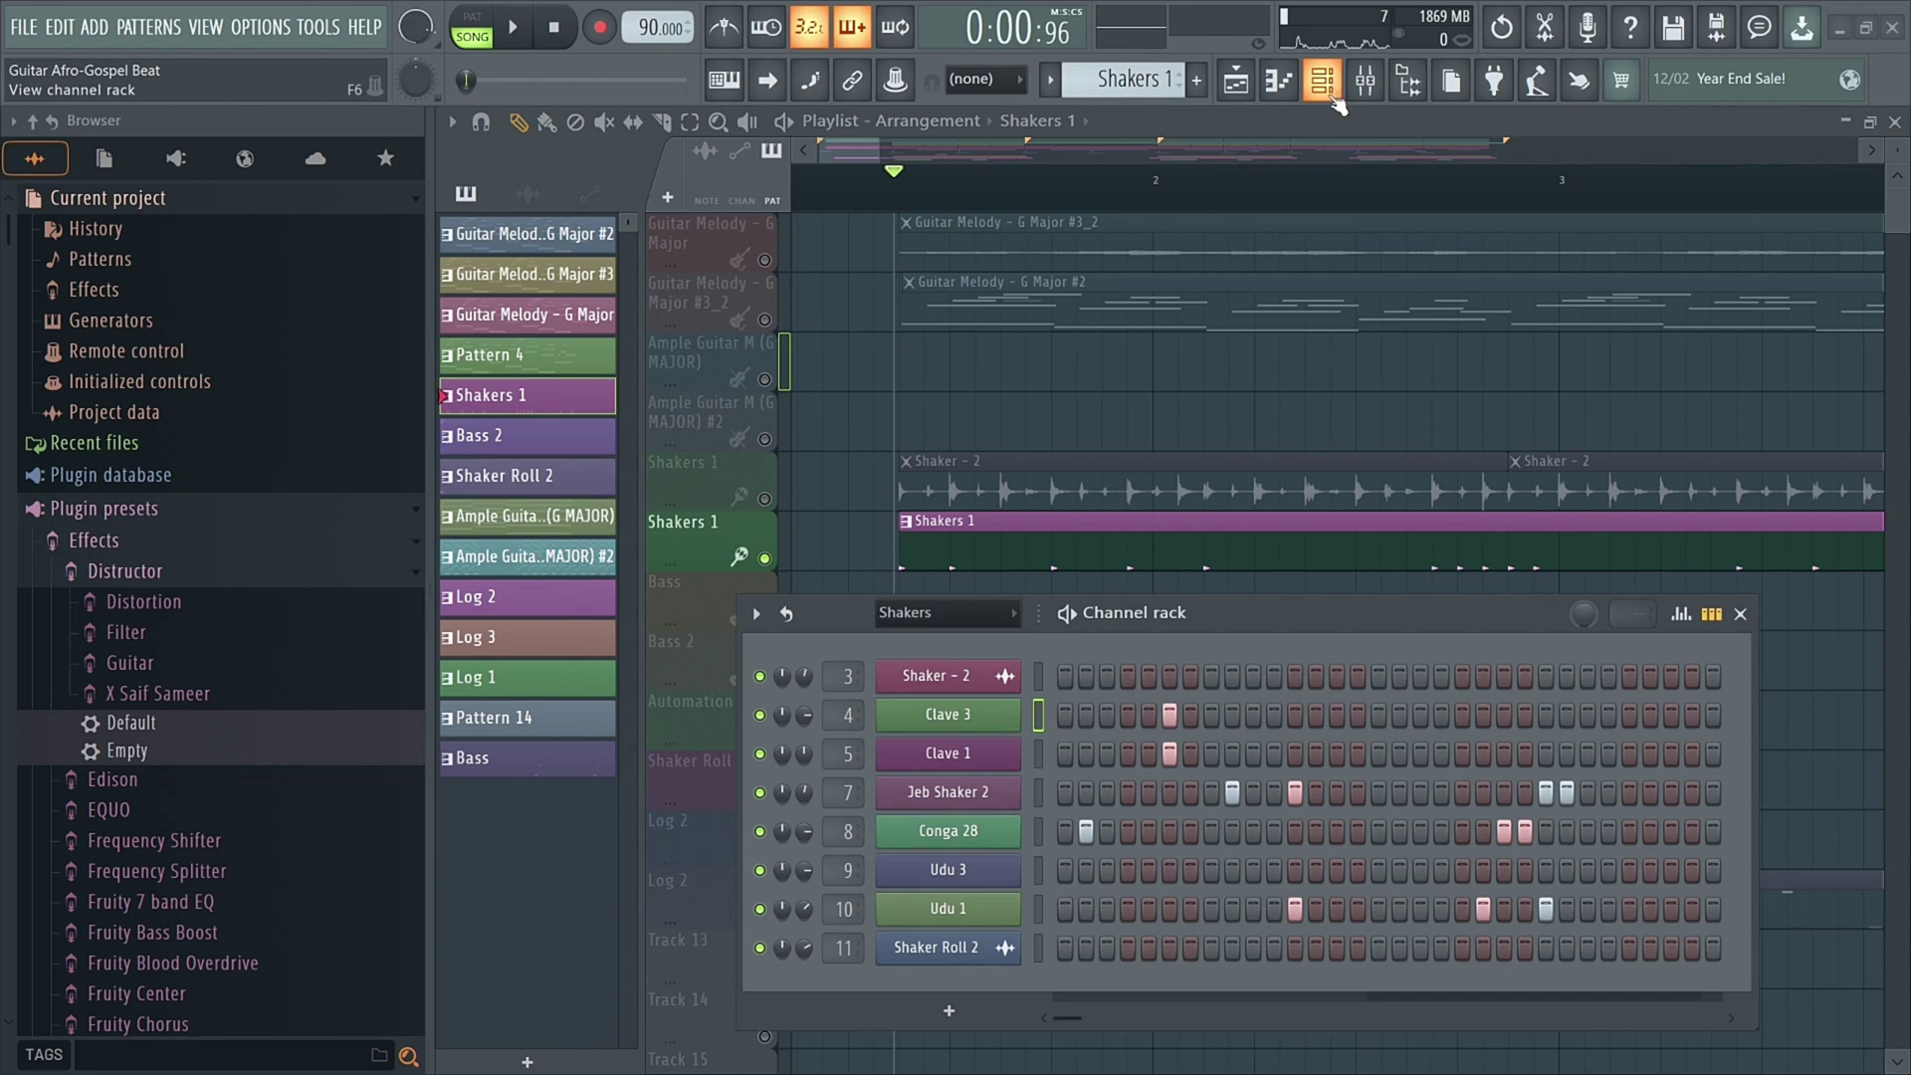
pyautogui.moveTo(1177, 625); pyautogui.dragTo(1059, 594)
pyautogui.scroll(-2, 1107, 520)
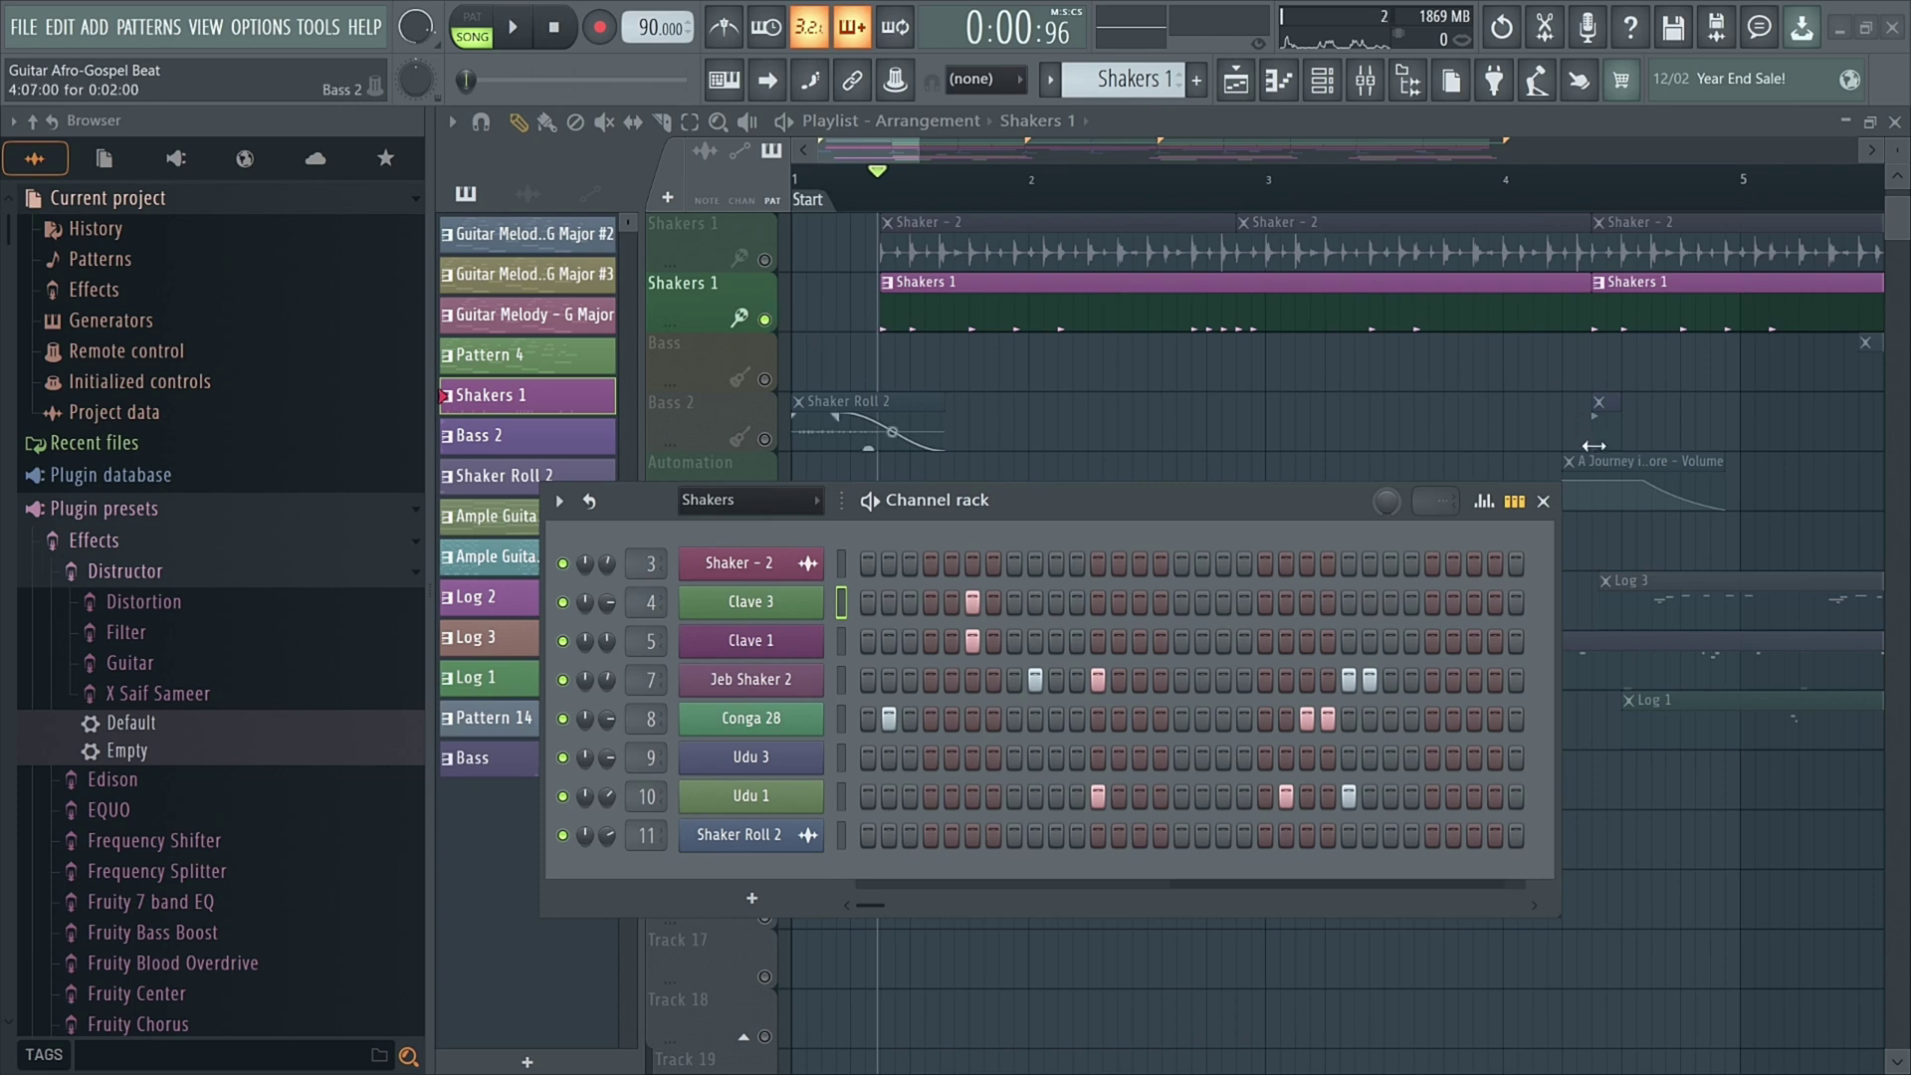
pyautogui.click(1543, 501)
# Step: Unmute the Shakers 1 audio track above the Shakers 1 pattern track
pyautogui.scroll(-3, 946, 419)
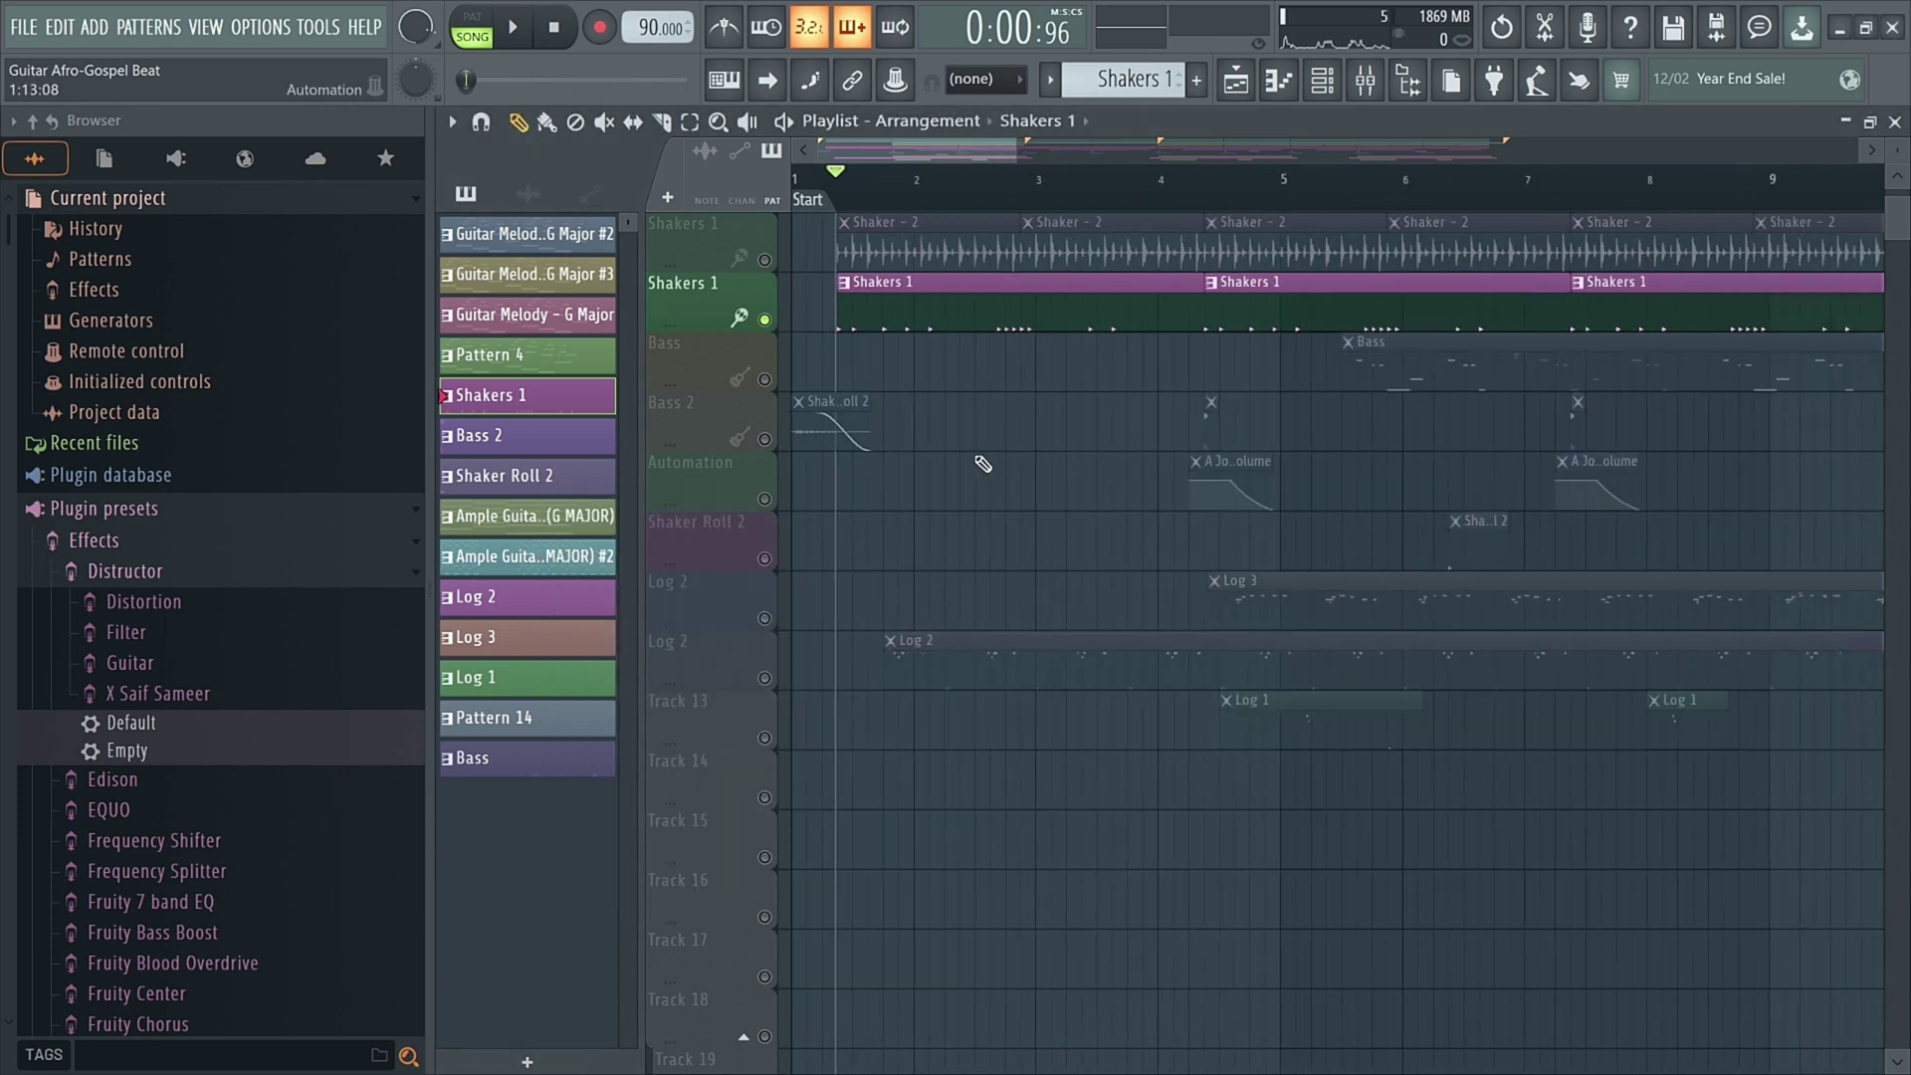
pyautogui.click(765, 261)
pyautogui.scroll(1, 851, 394)
# Step: Solo the Bass track and place the playhead at the start of its first clip in bar 5
pyautogui.scroll(-3, 874, 493)
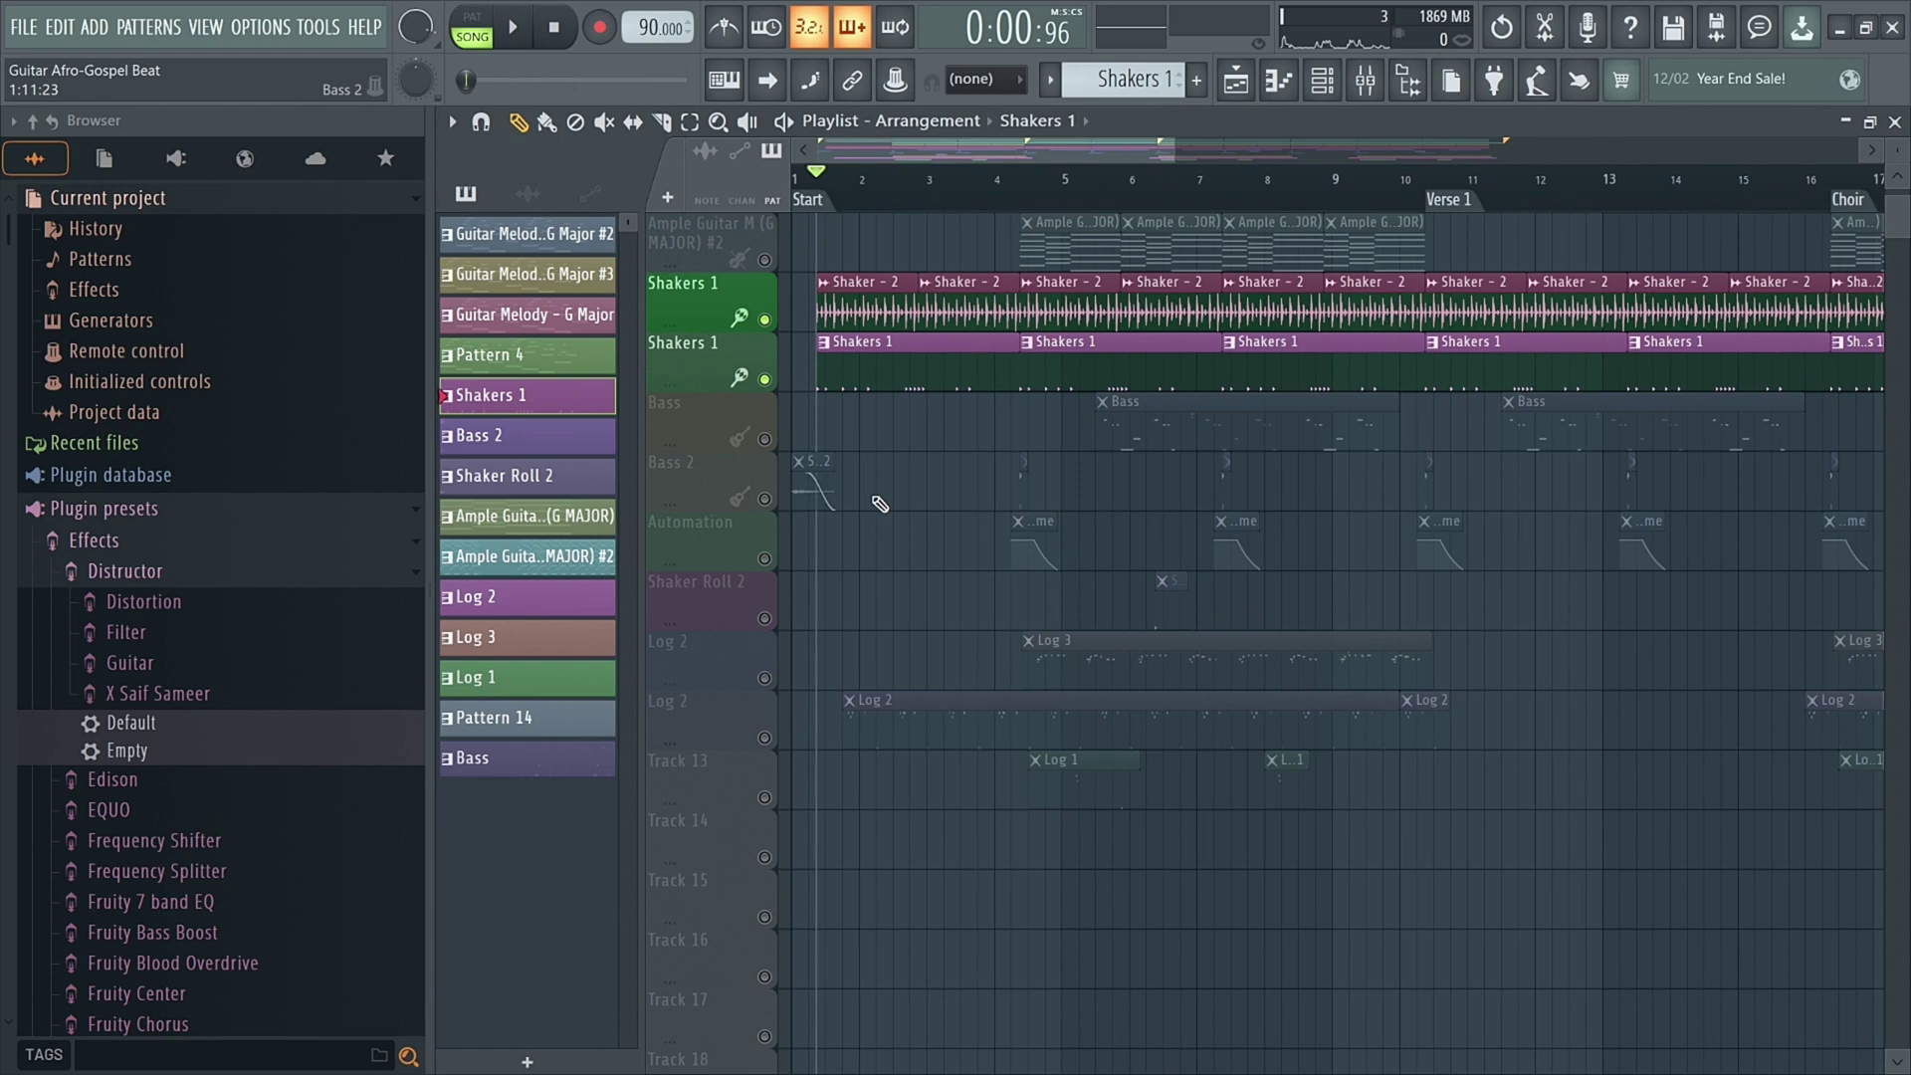
pyautogui.scroll(-3, 880, 503)
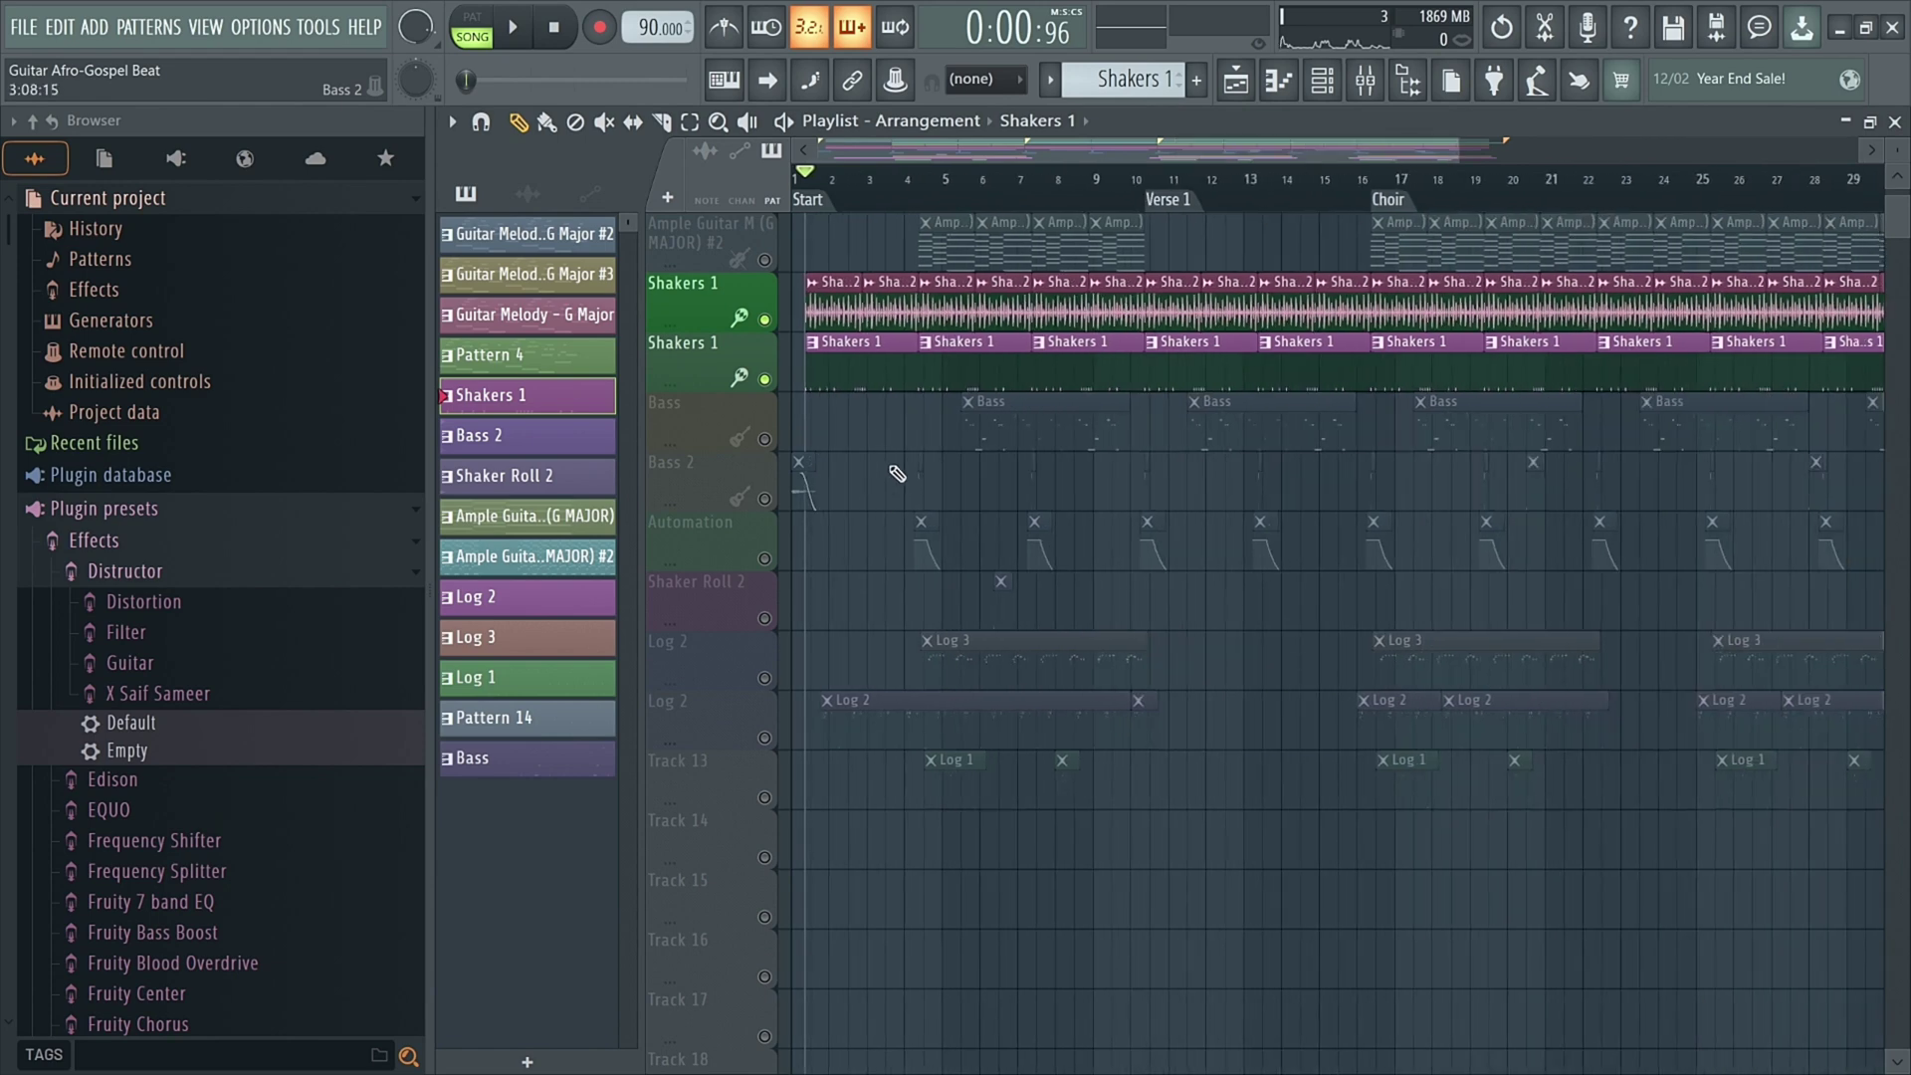
pyautogui.rightClick(762, 439)
pyautogui.click(961, 183)
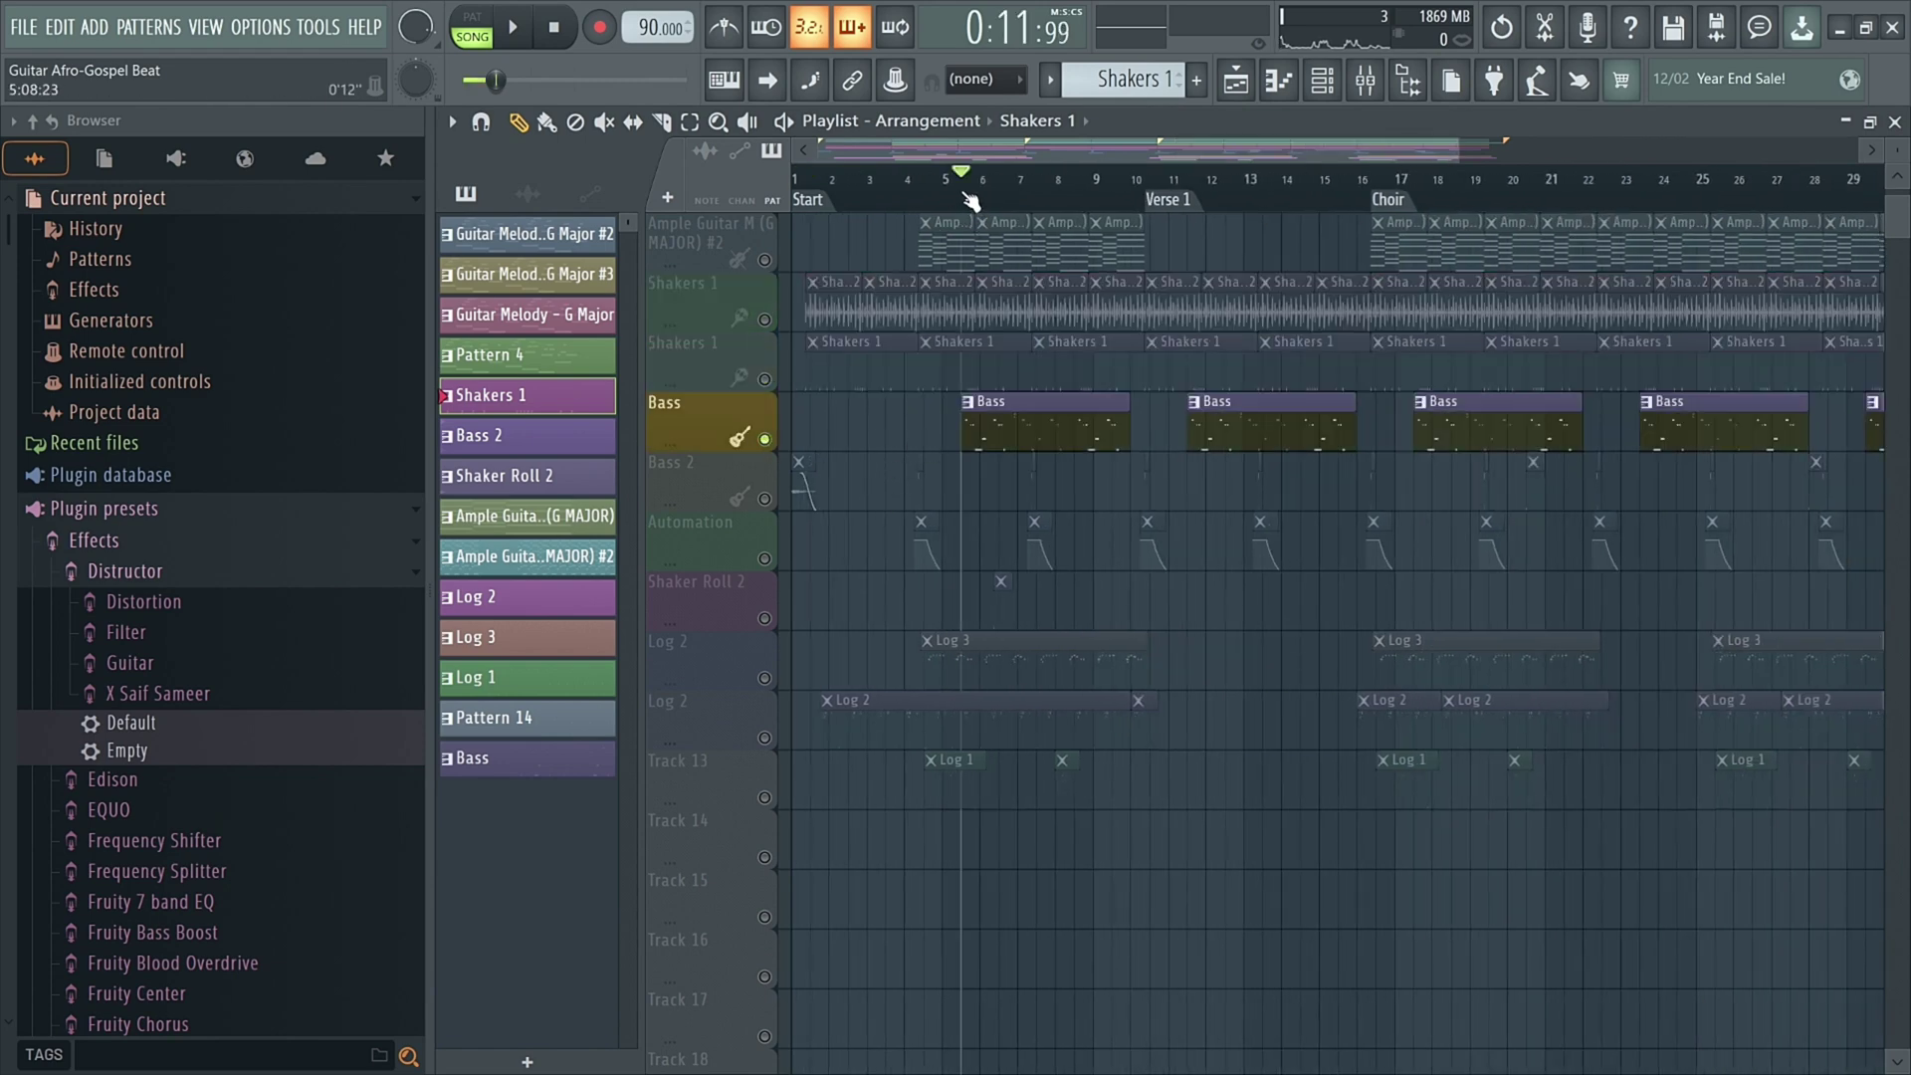
# Step: Open the first Bass clip in the piano roll and play its notes through to the end of the pattern
pyautogui.scroll(2, 944, 406)
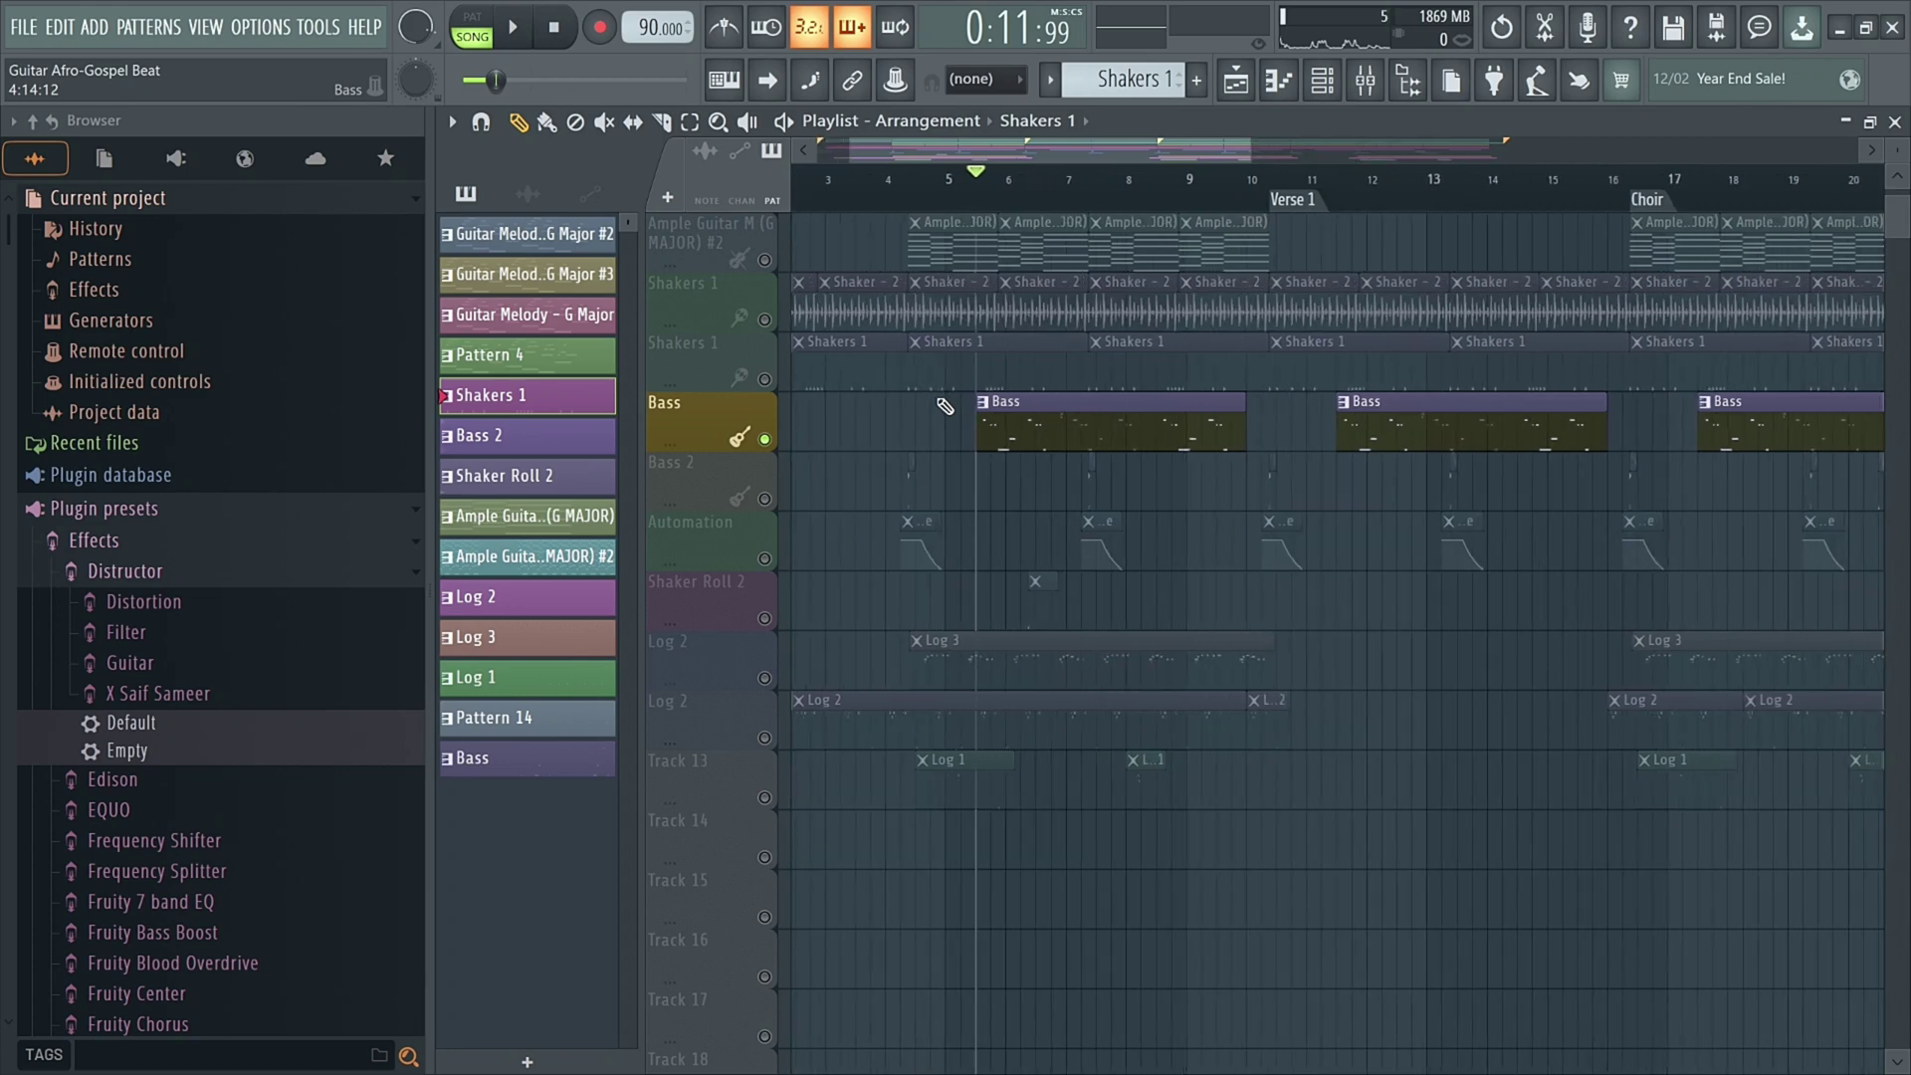
pyautogui.scroll(3, 945, 406)
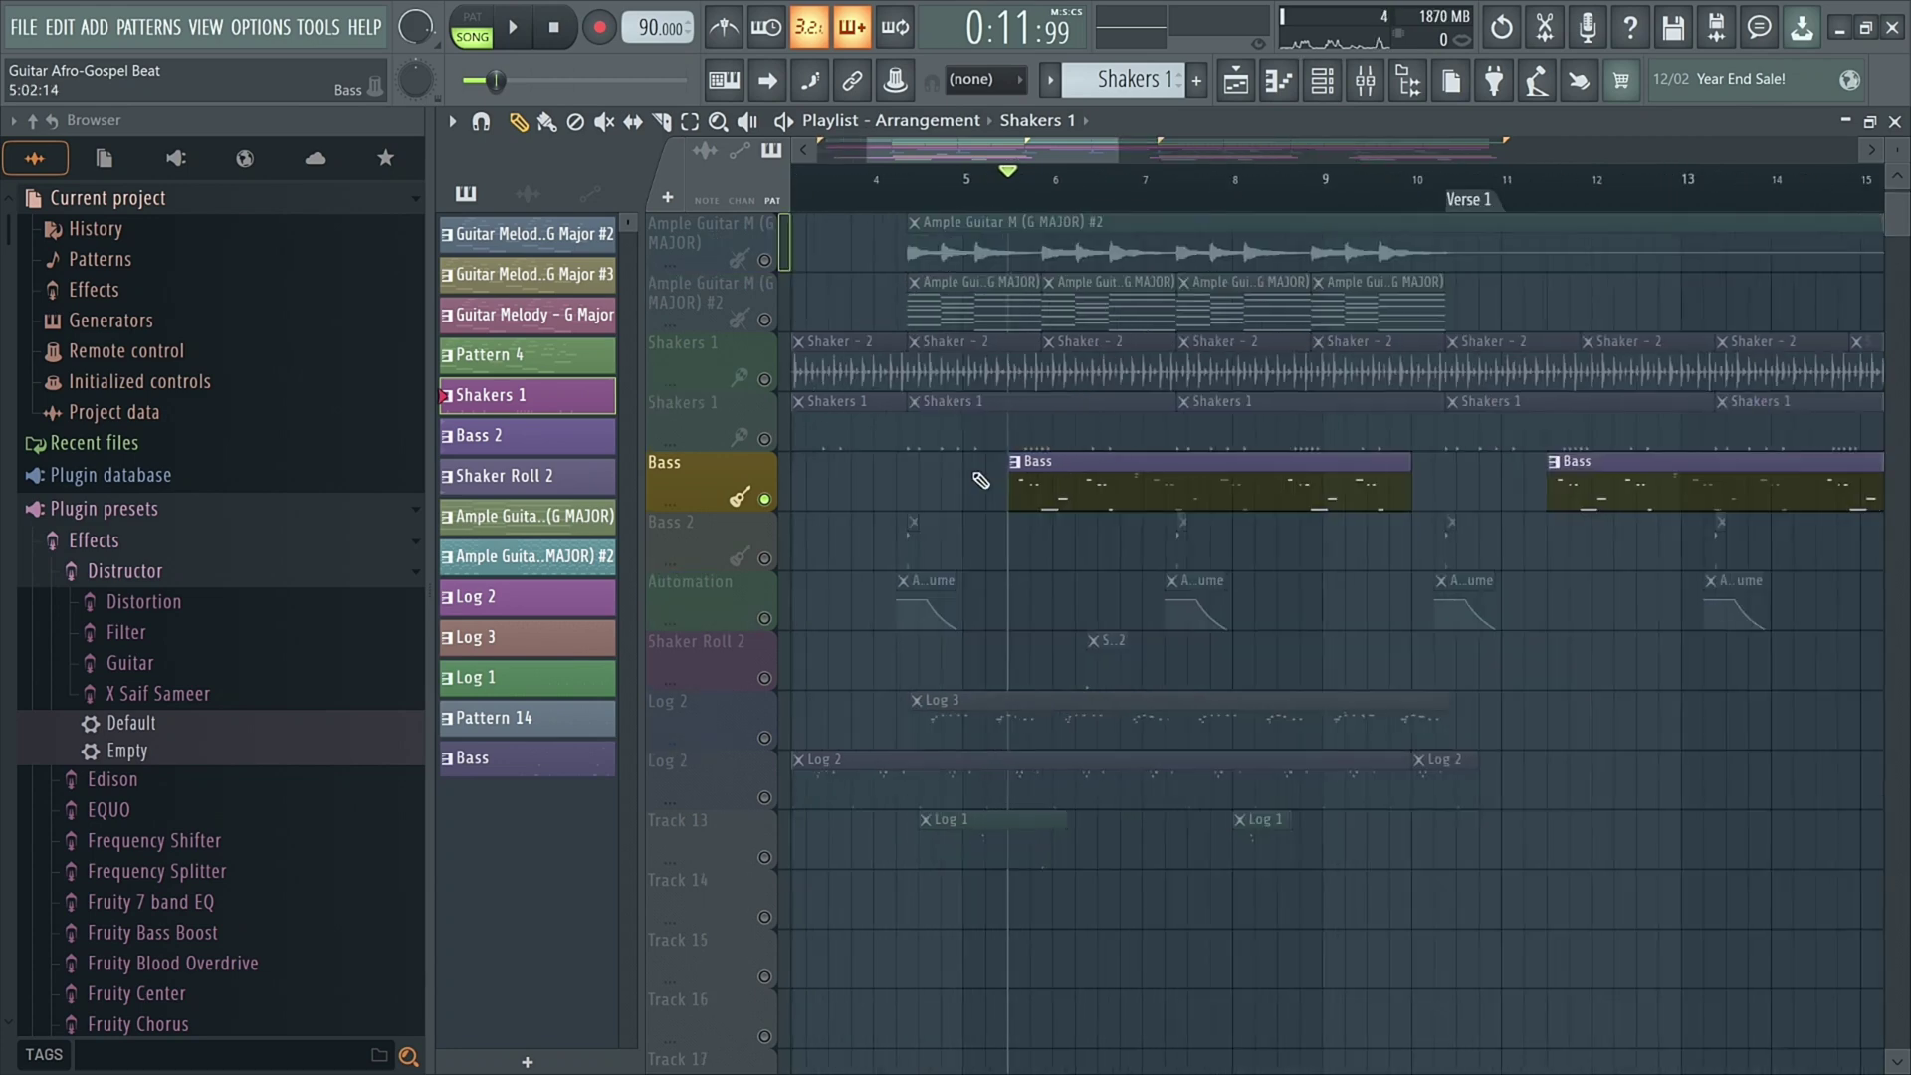
pyautogui.doubleClick(1087, 484)
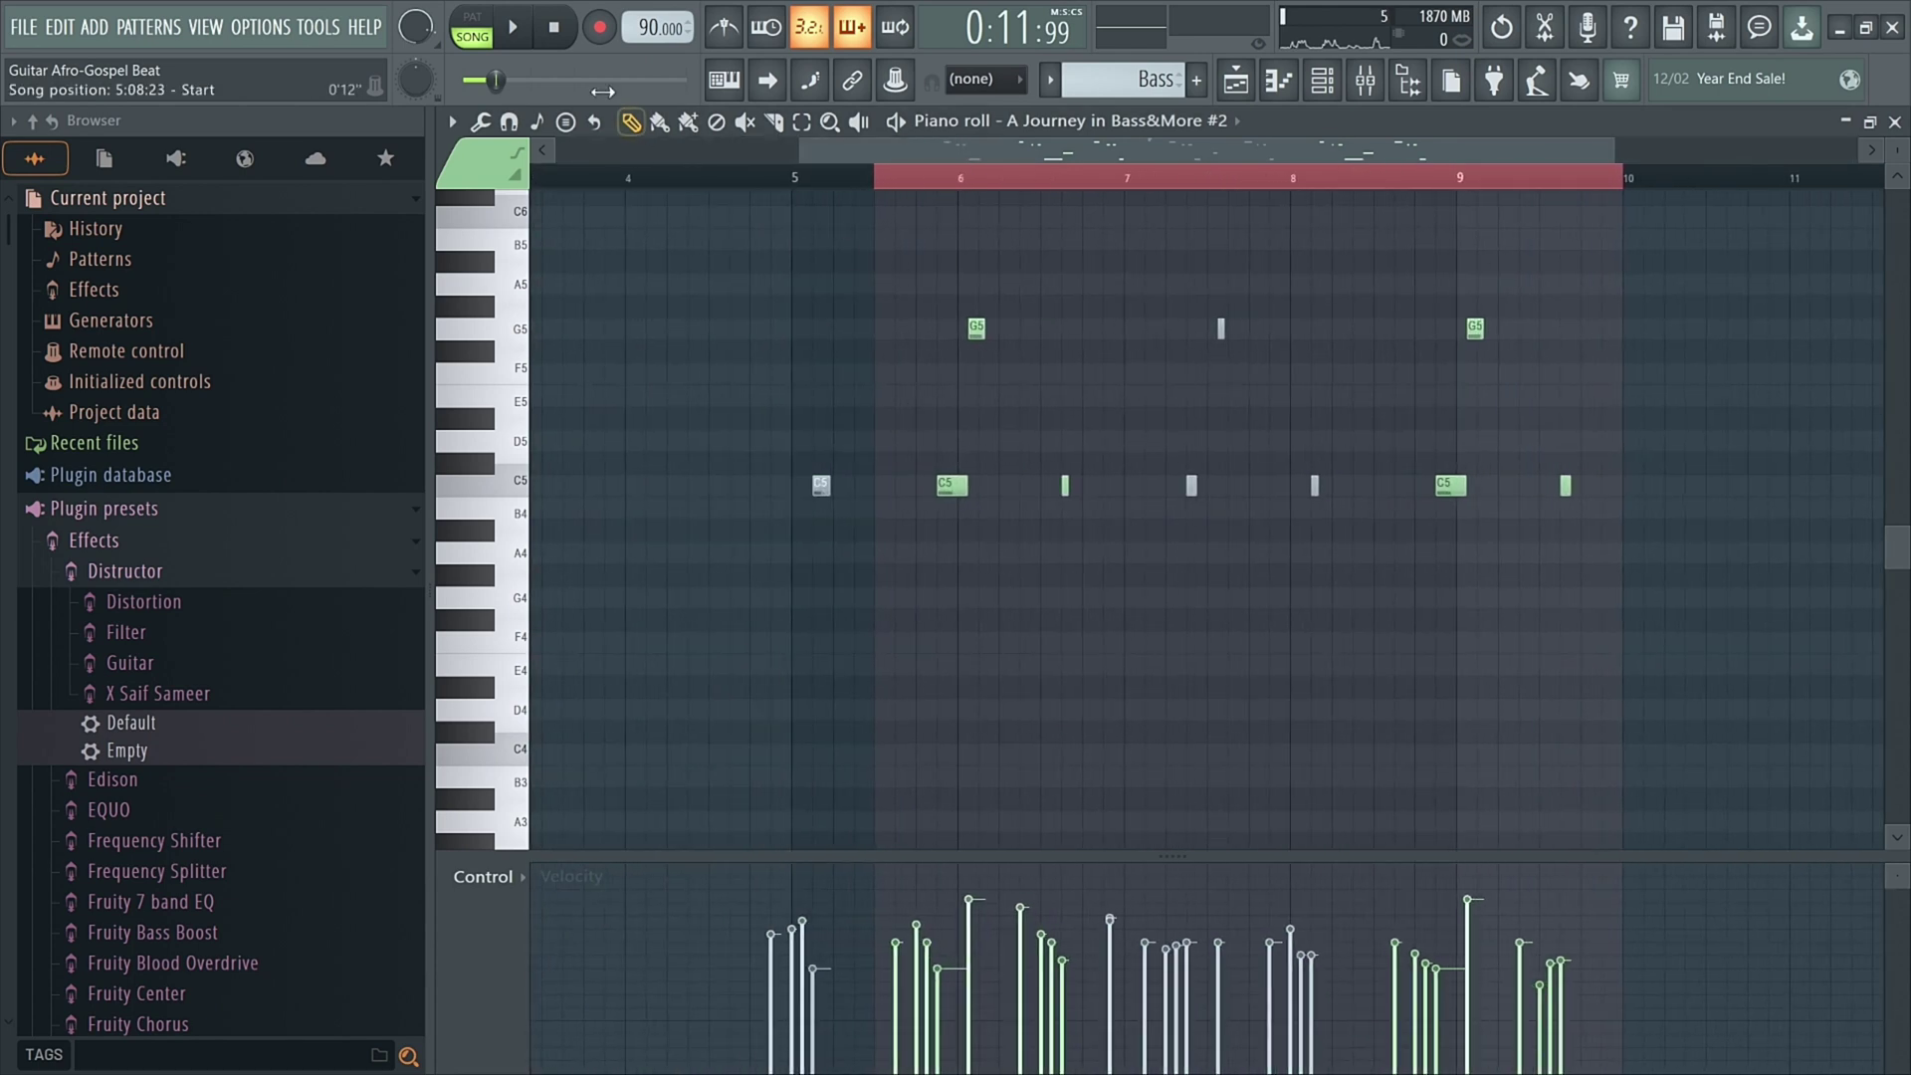
pyautogui.press('space')
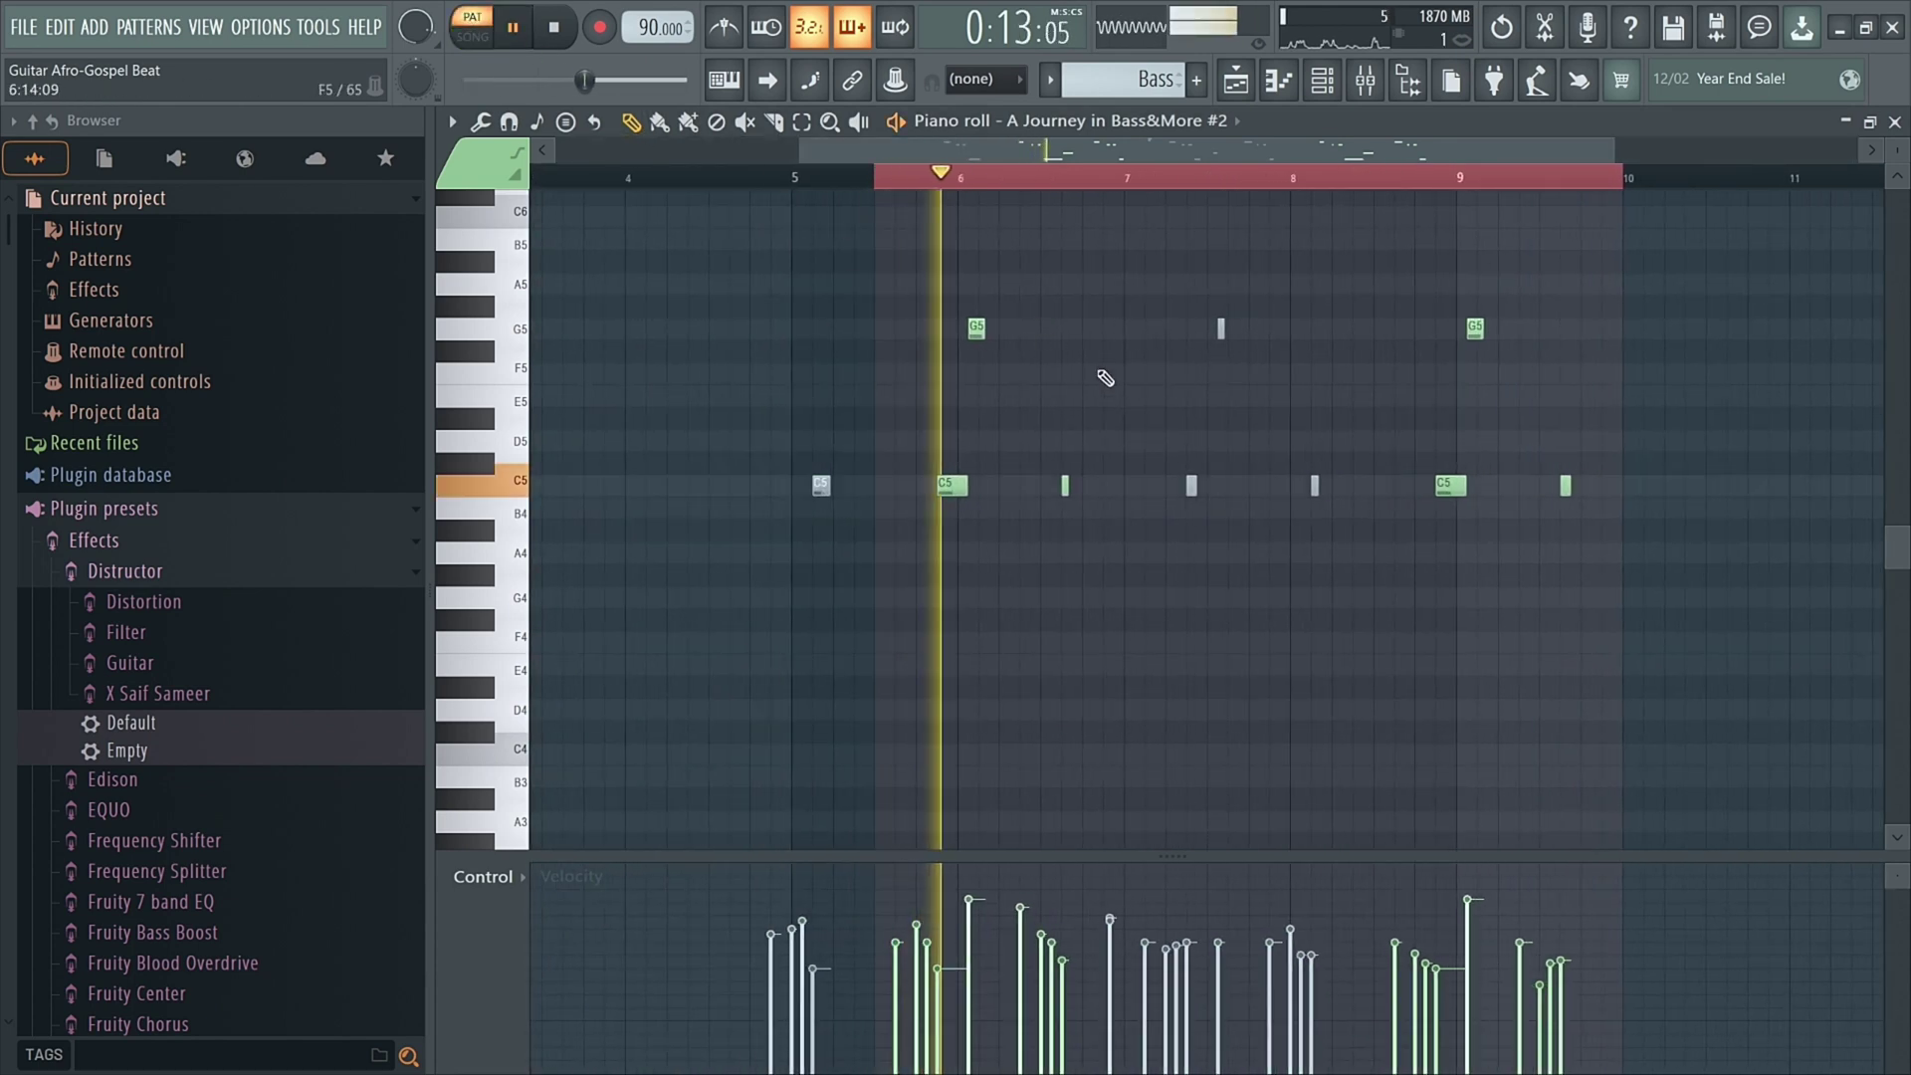
pyautogui.scroll(5, 1105, 378)
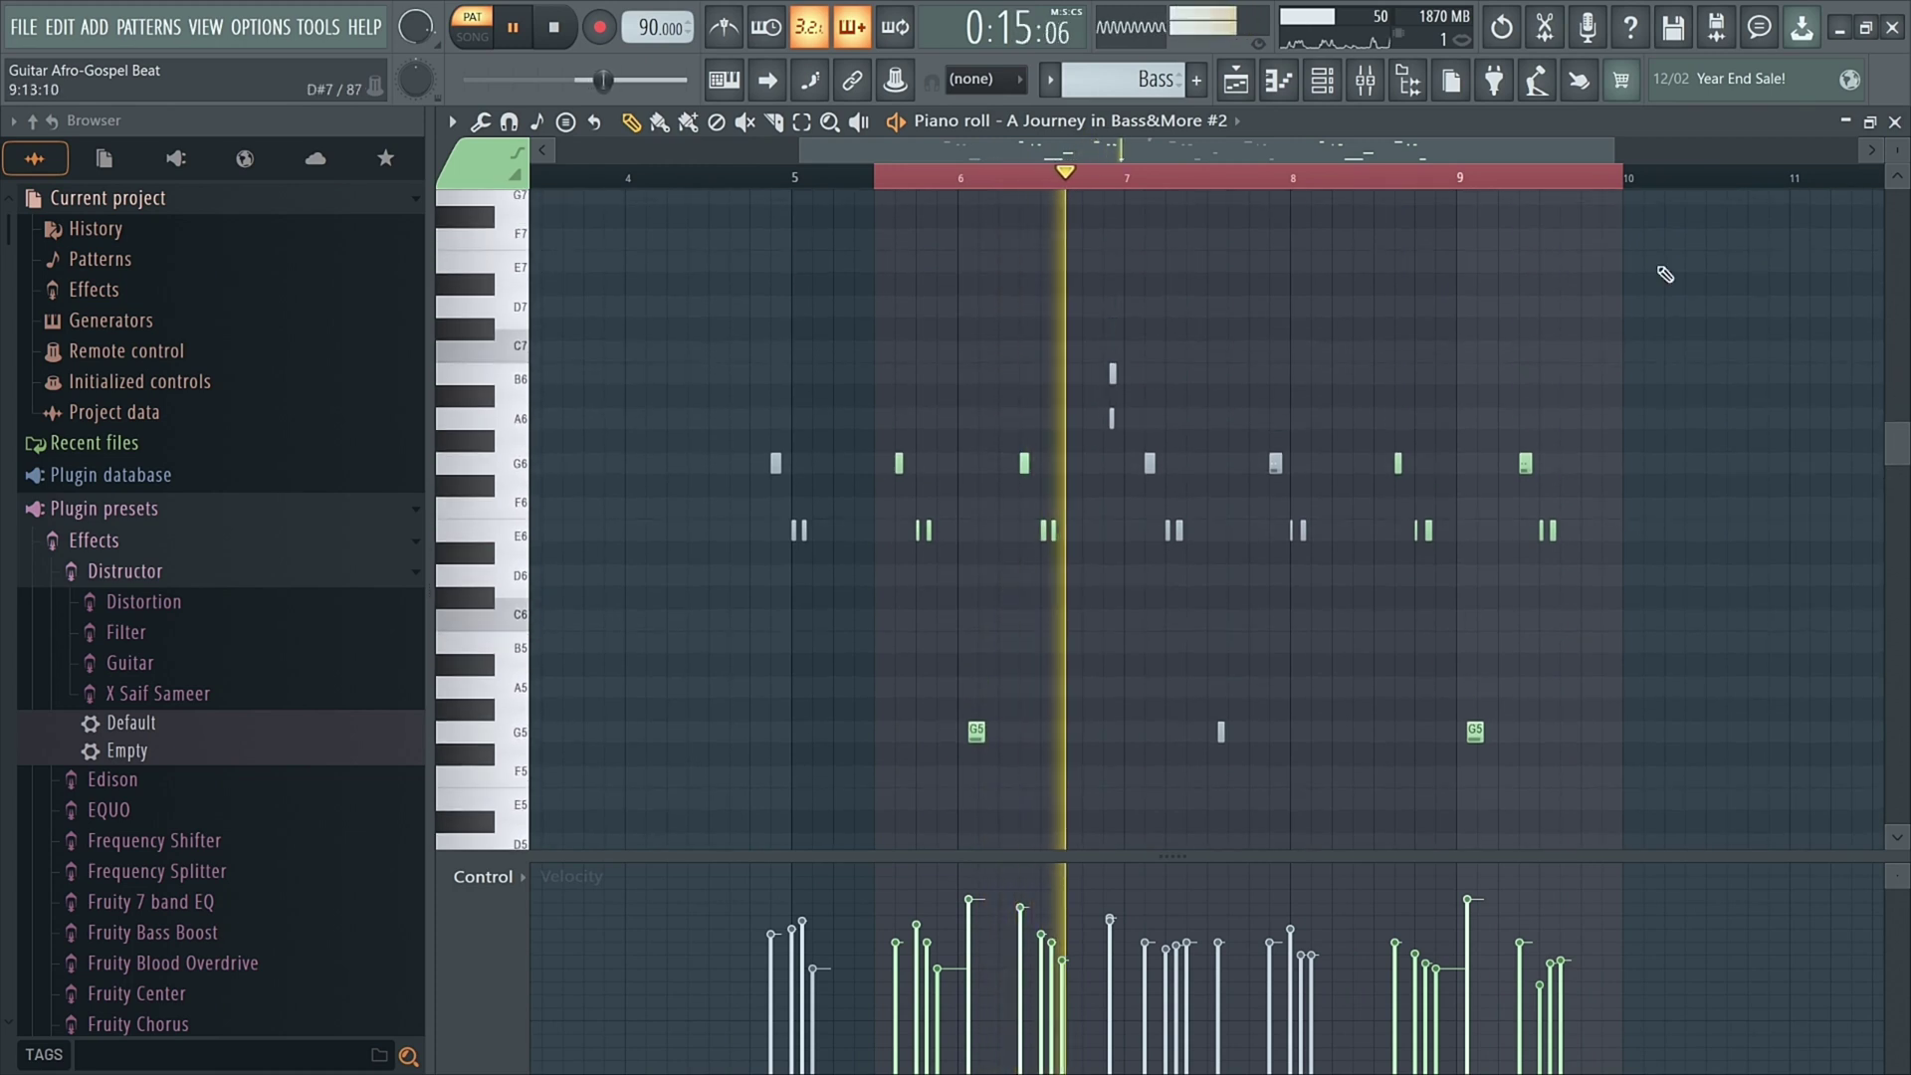
pyautogui.moveTo(1898, 155); pyautogui.dragTo(1898, 165)
pyautogui.scroll(-3, 1697, 370)
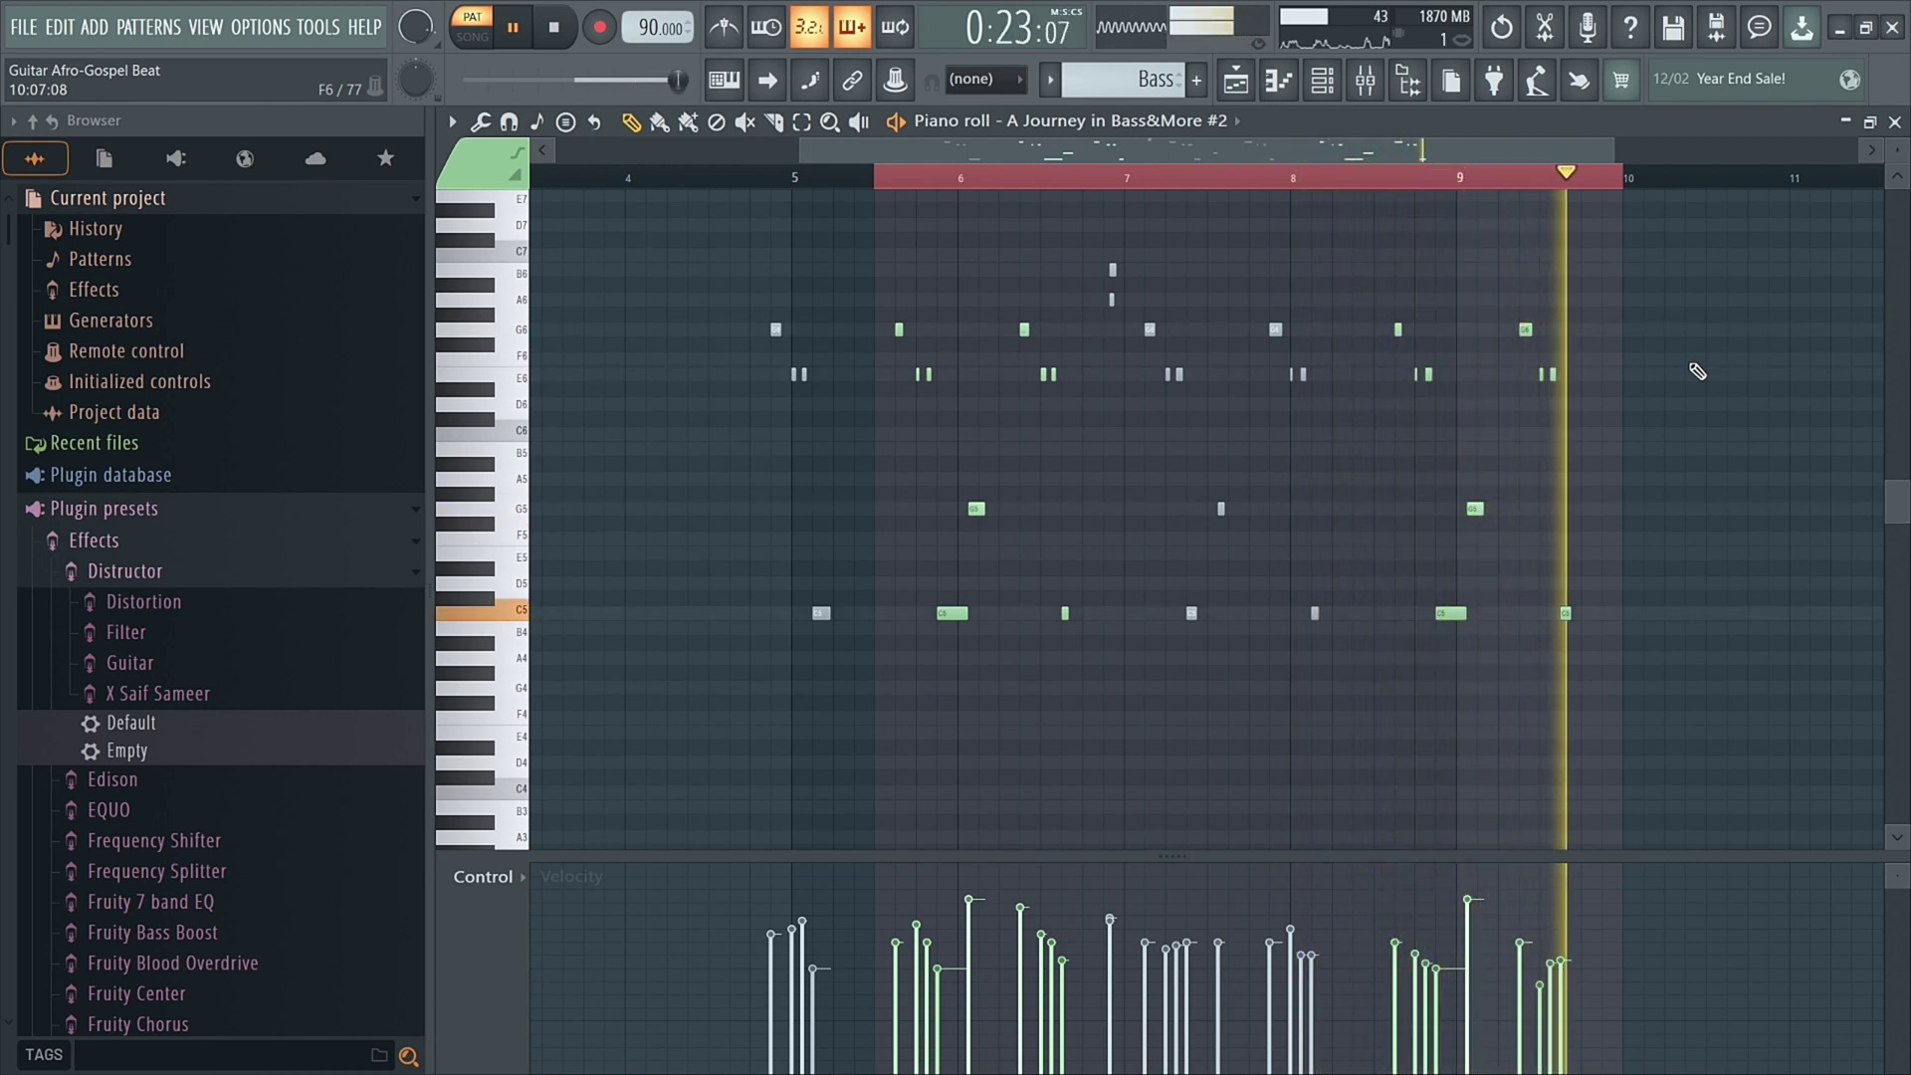
pyautogui.press('space')
# Step: Examine the short A6 and B6 bass notes just before bar 7, audition them from mid-bar 6, and close the piano roll
pyautogui.keyDown('ctrl'); pyautogui.scroll(3, 1136, 290); pyautogui.keyUp('ctrl')
pyautogui.keyDown('ctrl'); pyautogui.scroll(2, 1136, 291); pyautogui.keyUp('ctrl')
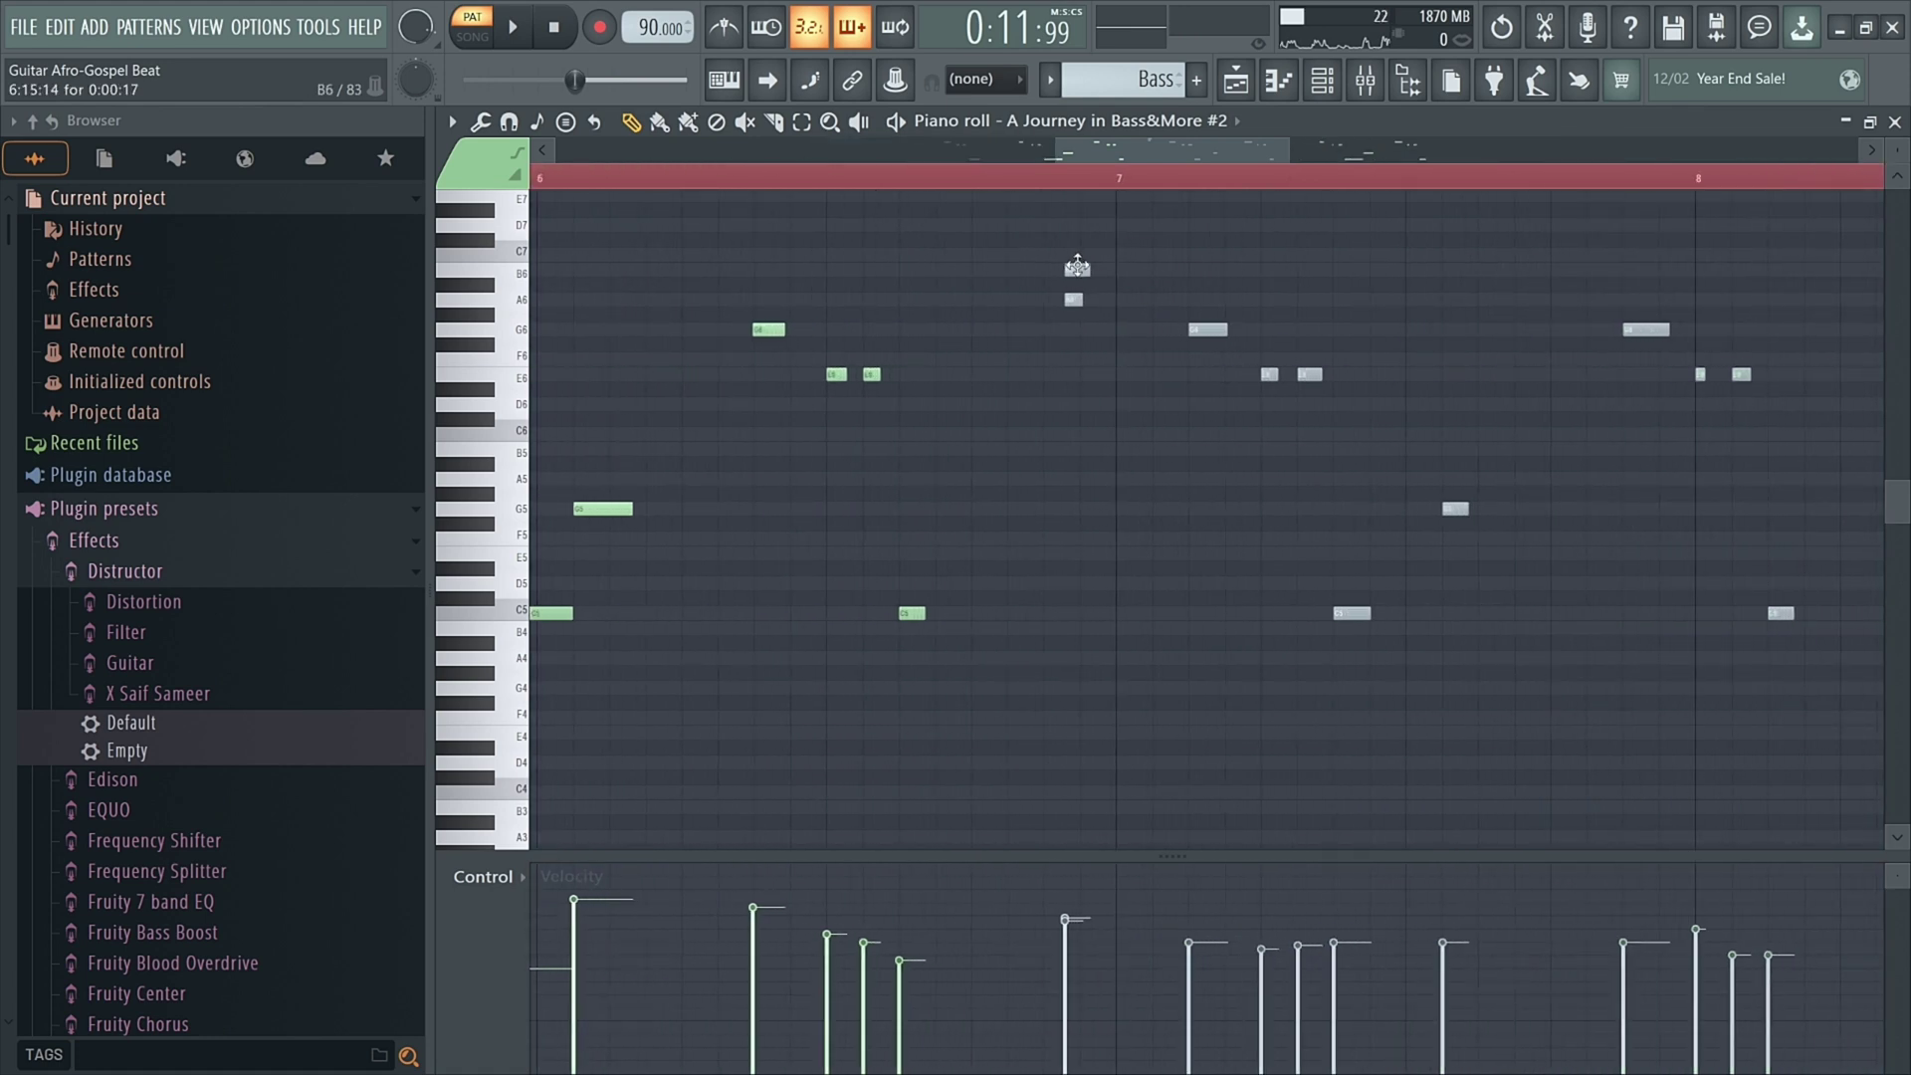
pyautogui.click(755, 132)
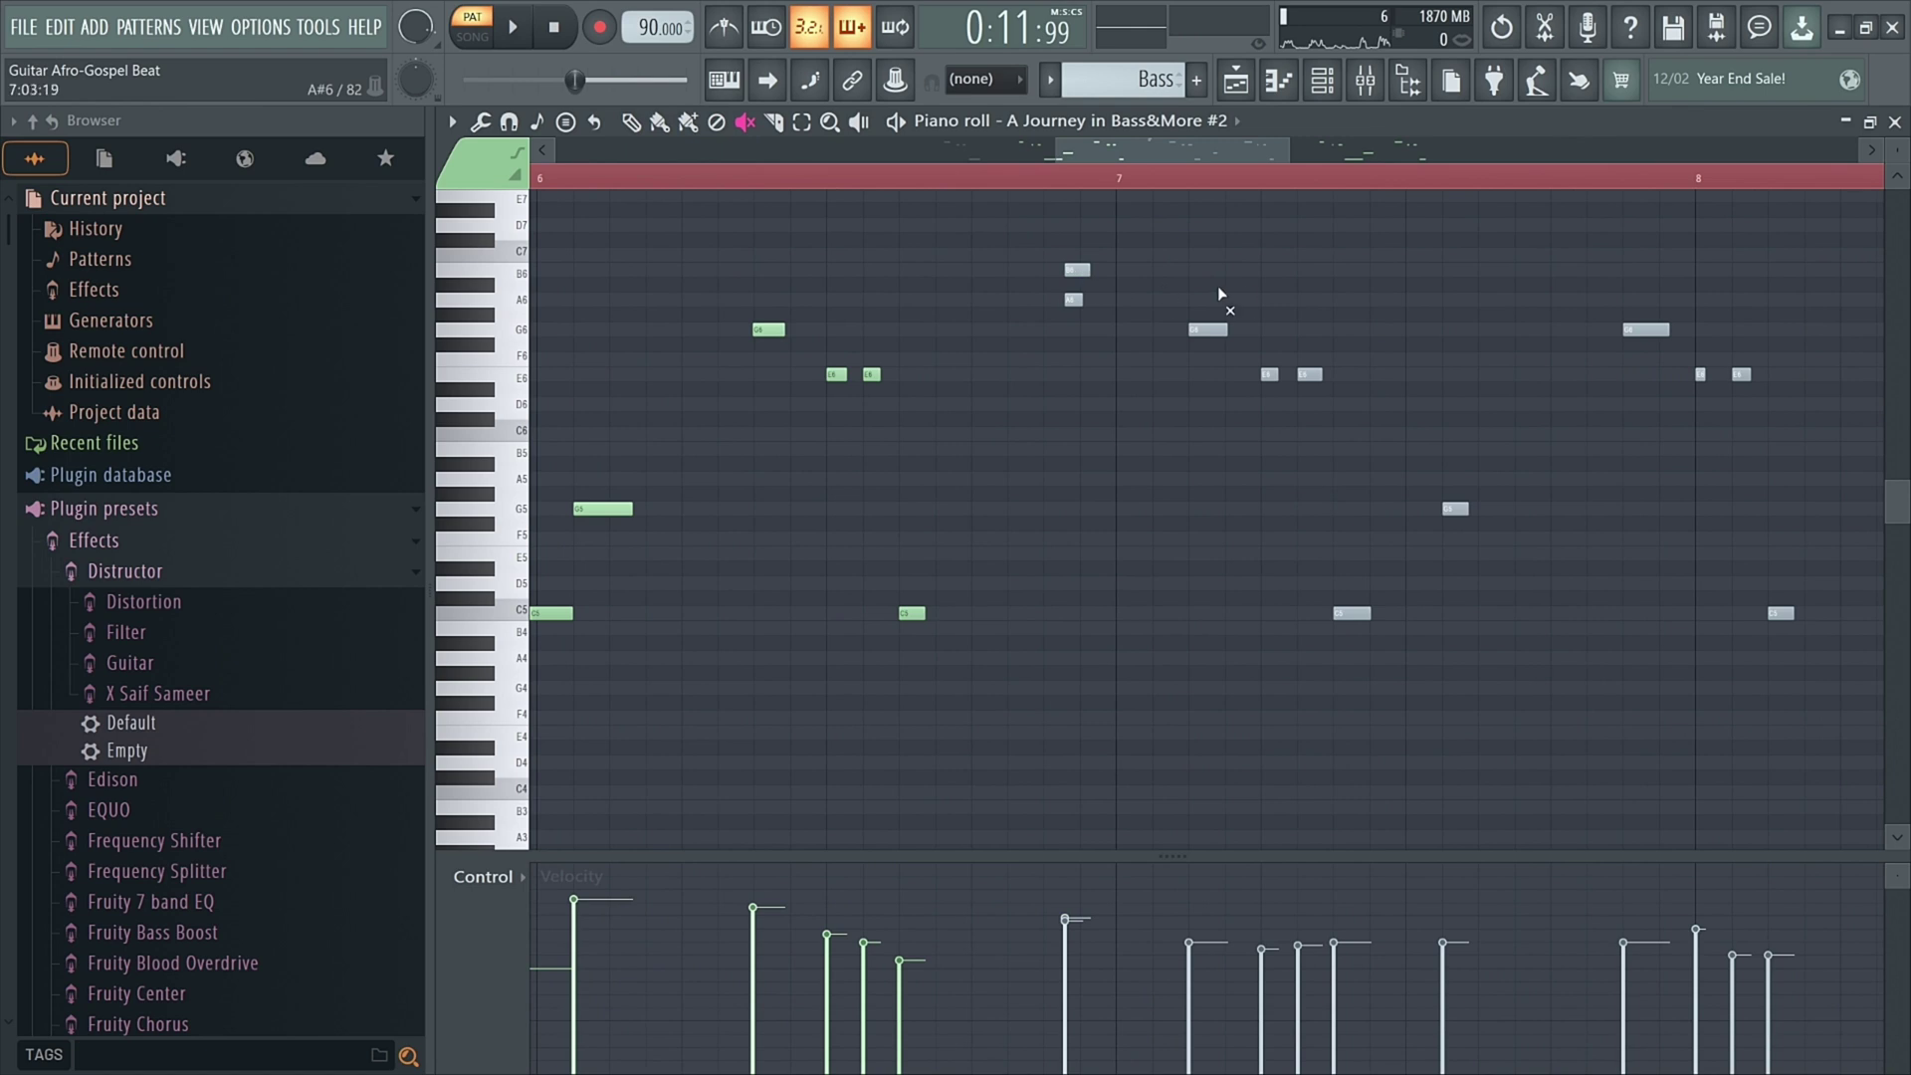
pyautogui.click(736, 177)
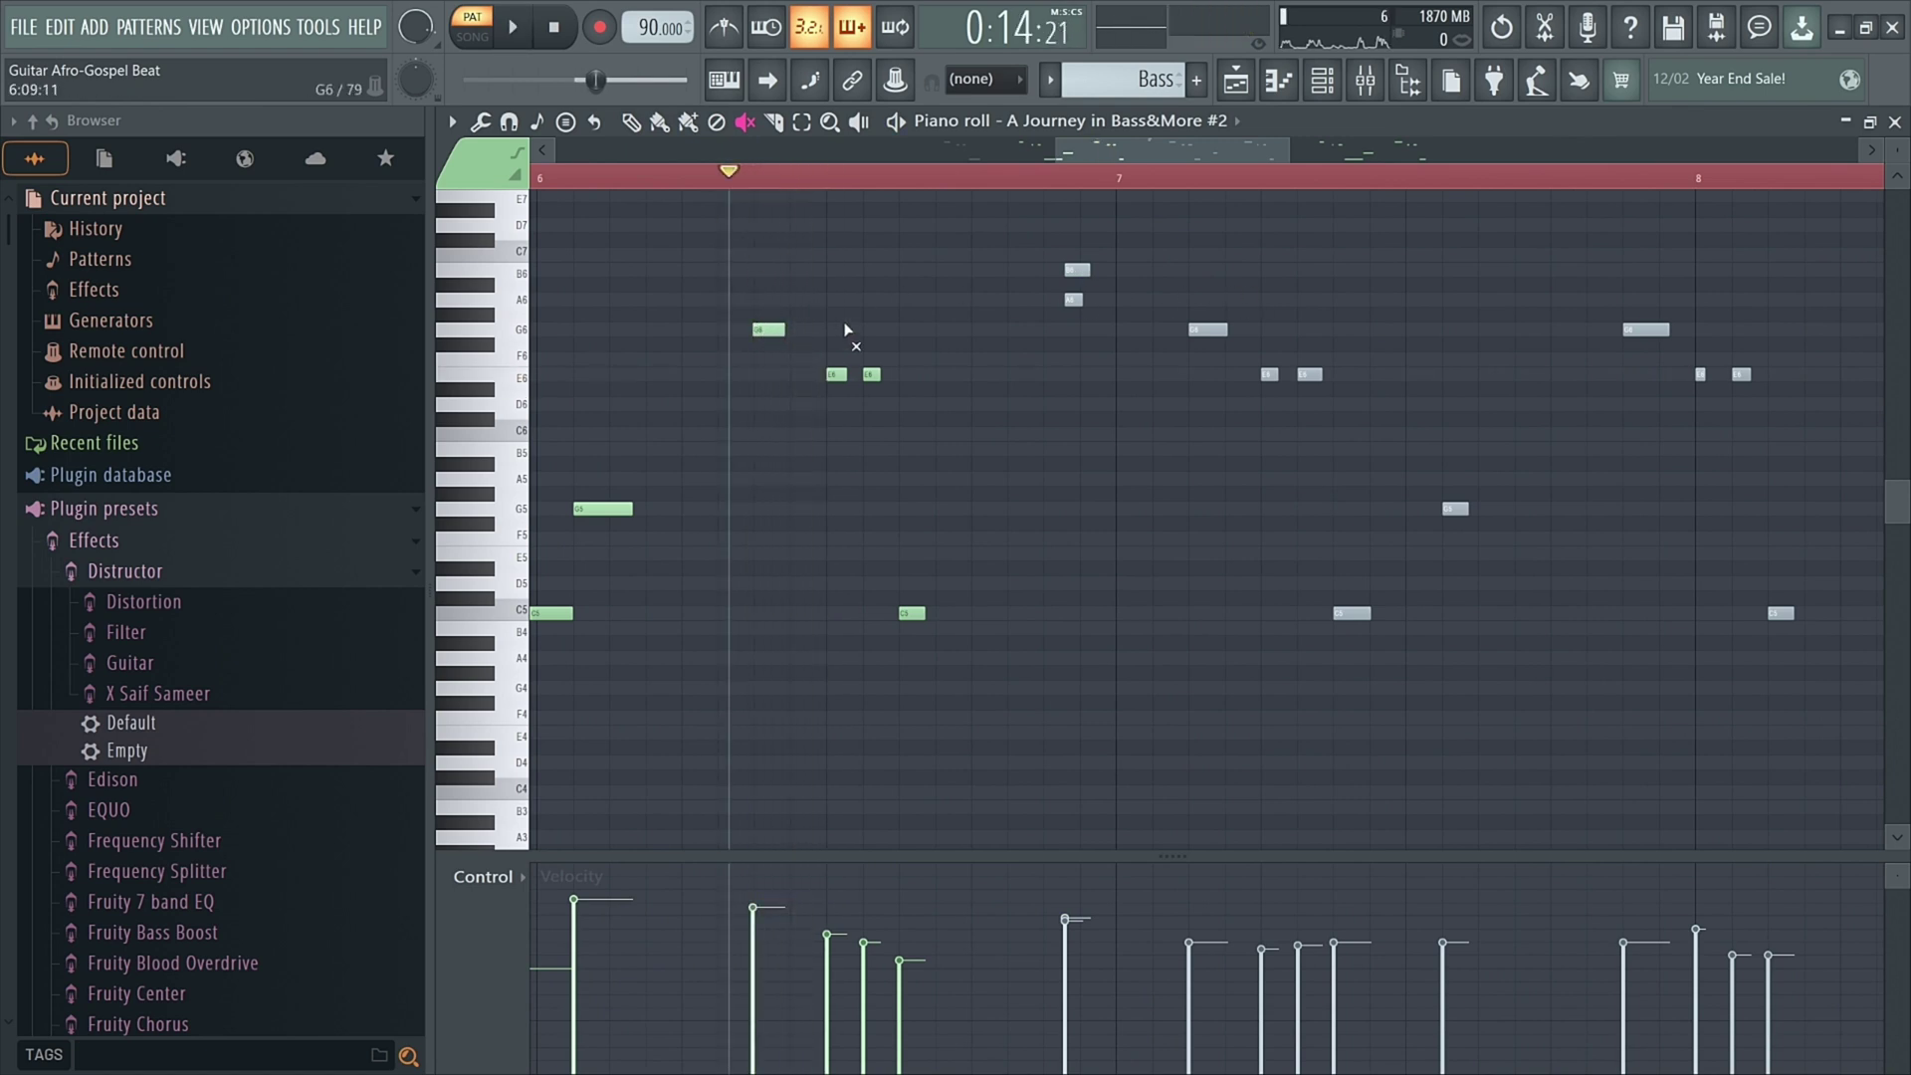
pyautogui.press('space')
pyautogui.press('space')
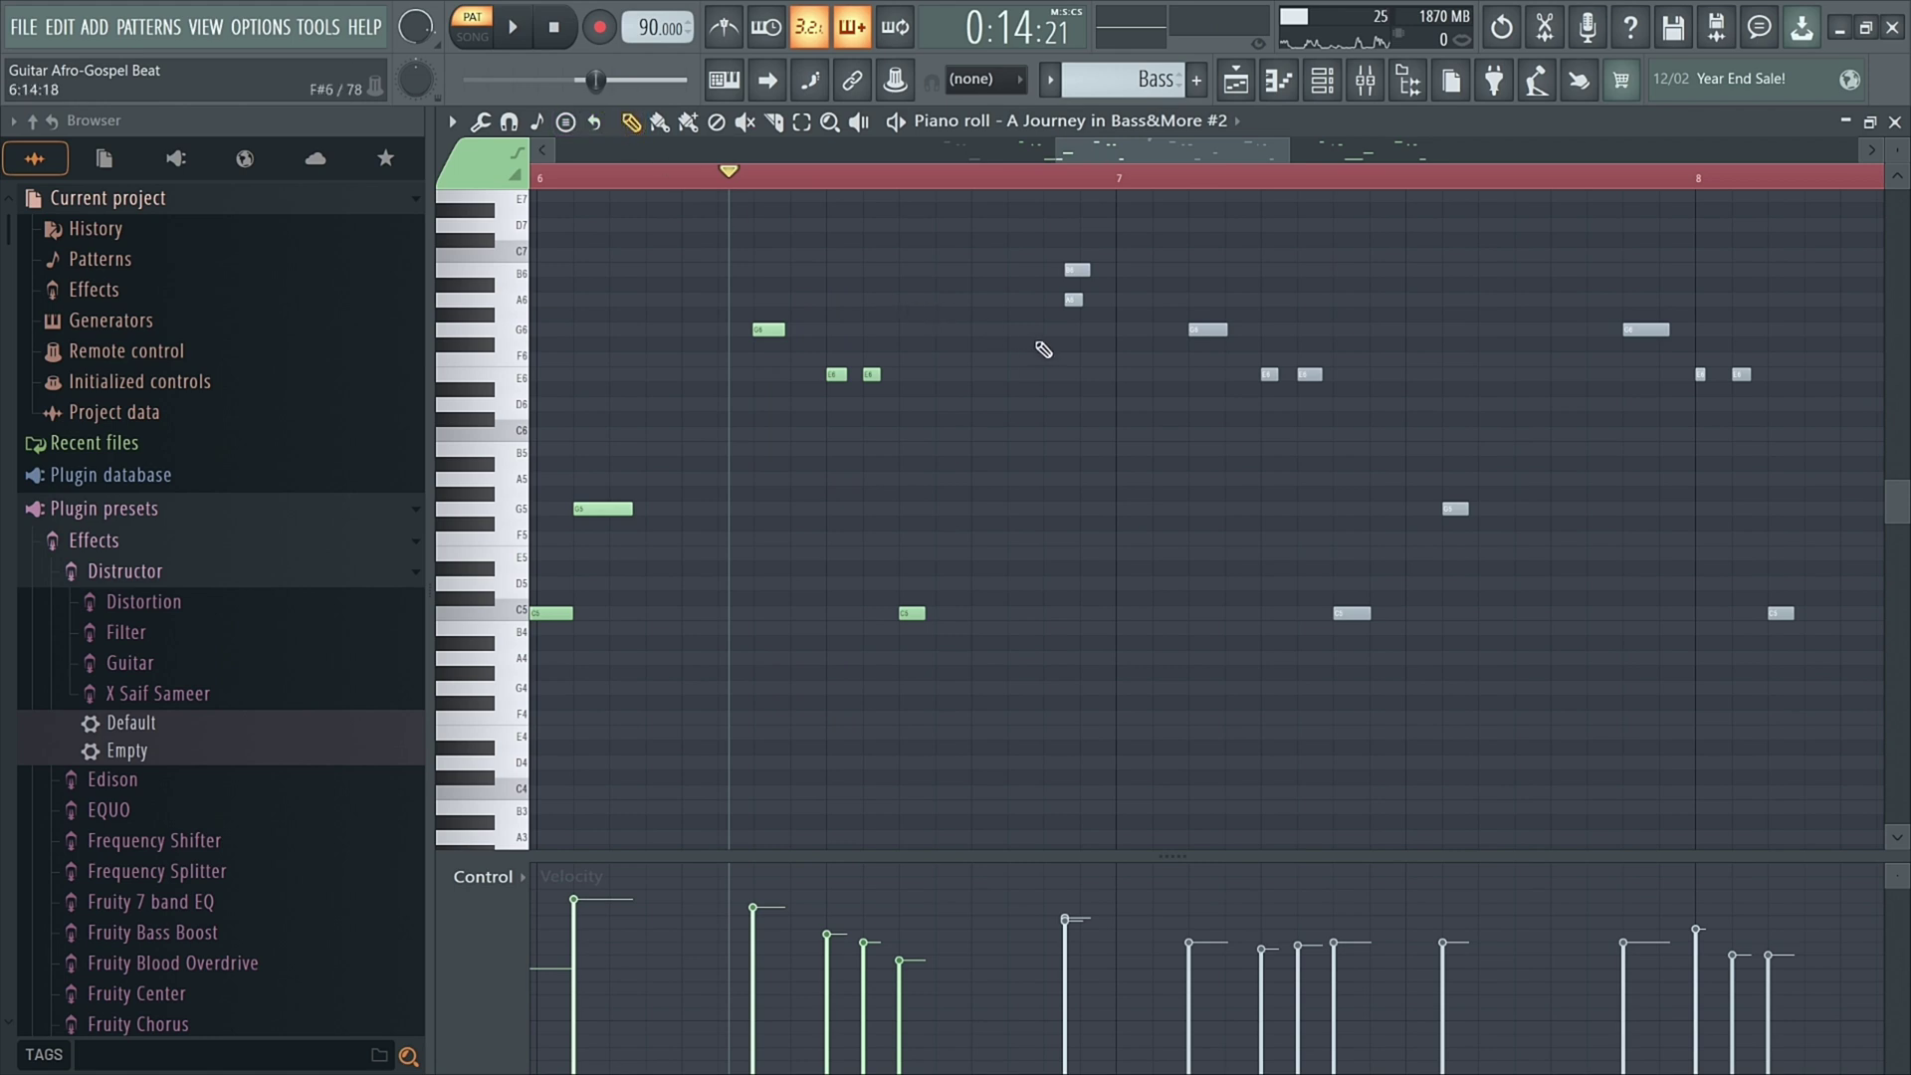
pyautogui.scroll(-3, 1095, 360)
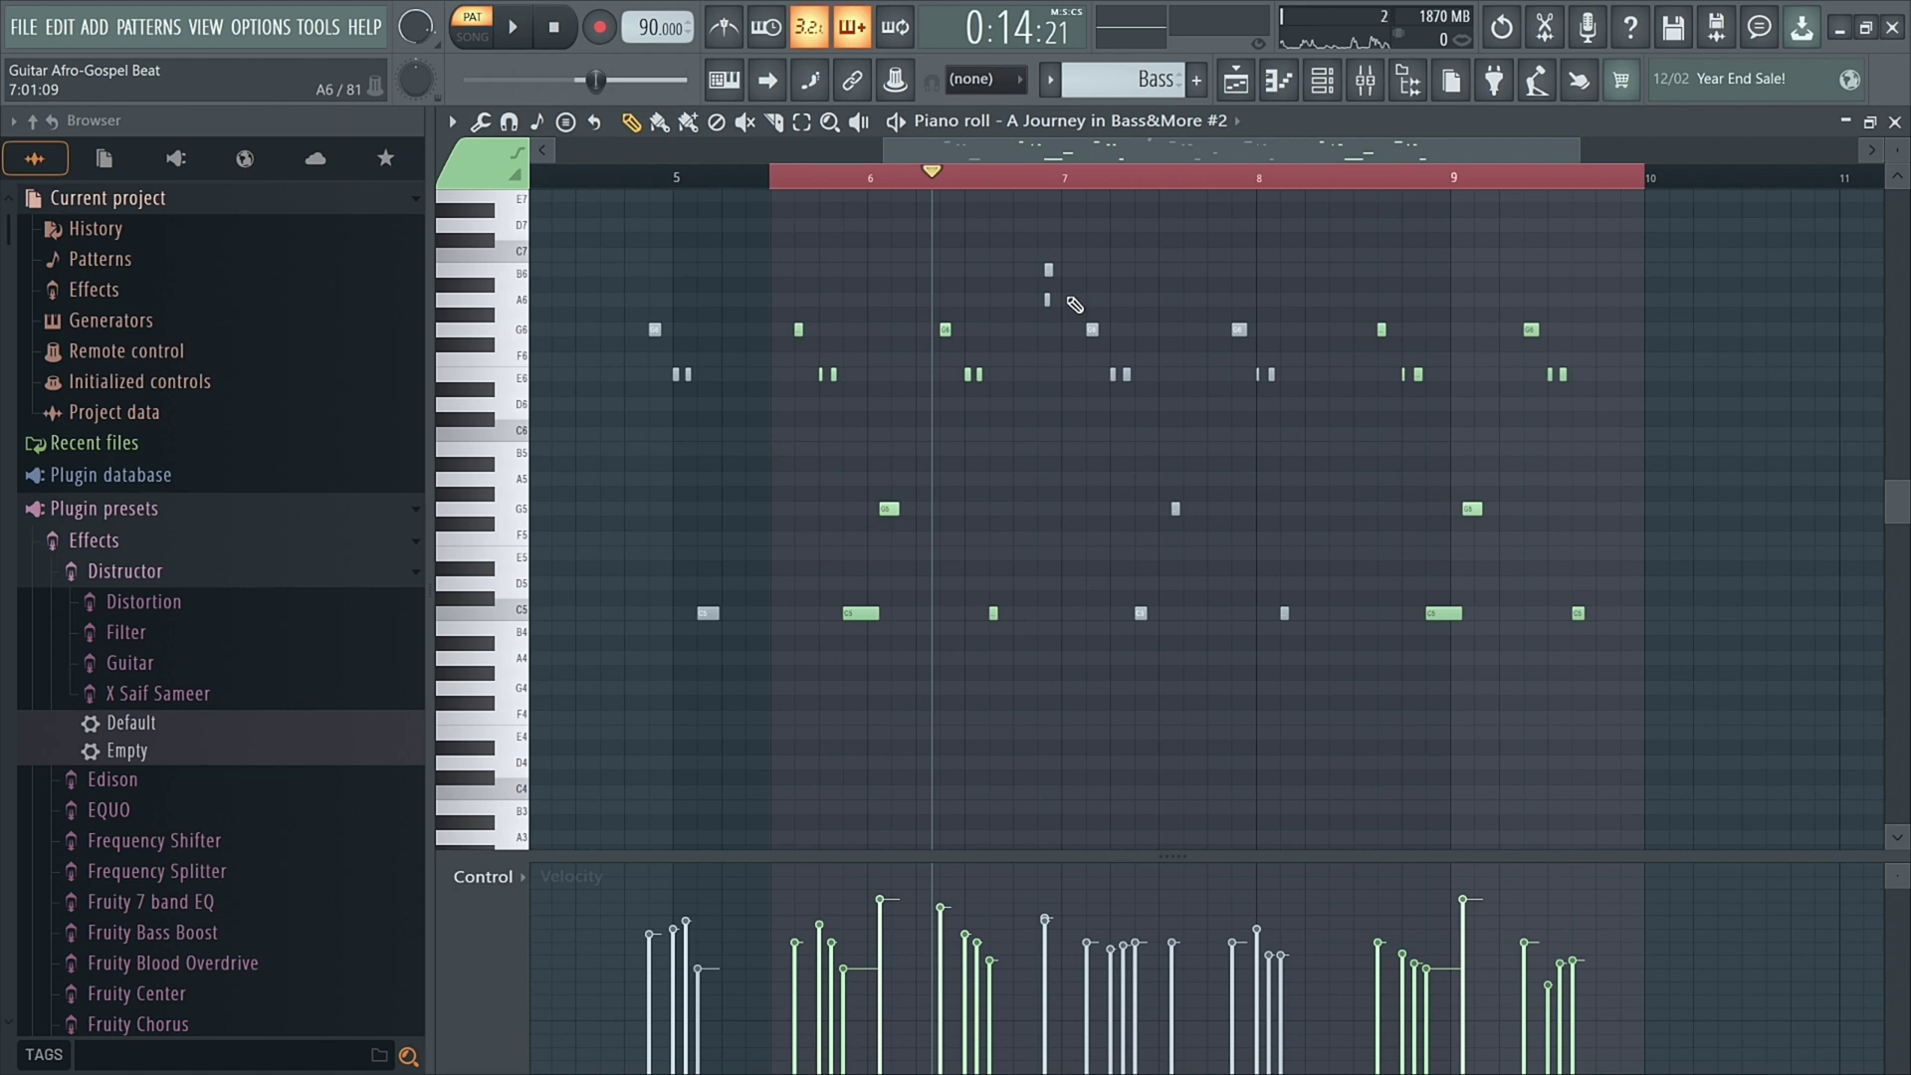
pyautogui.click(1286, 92)
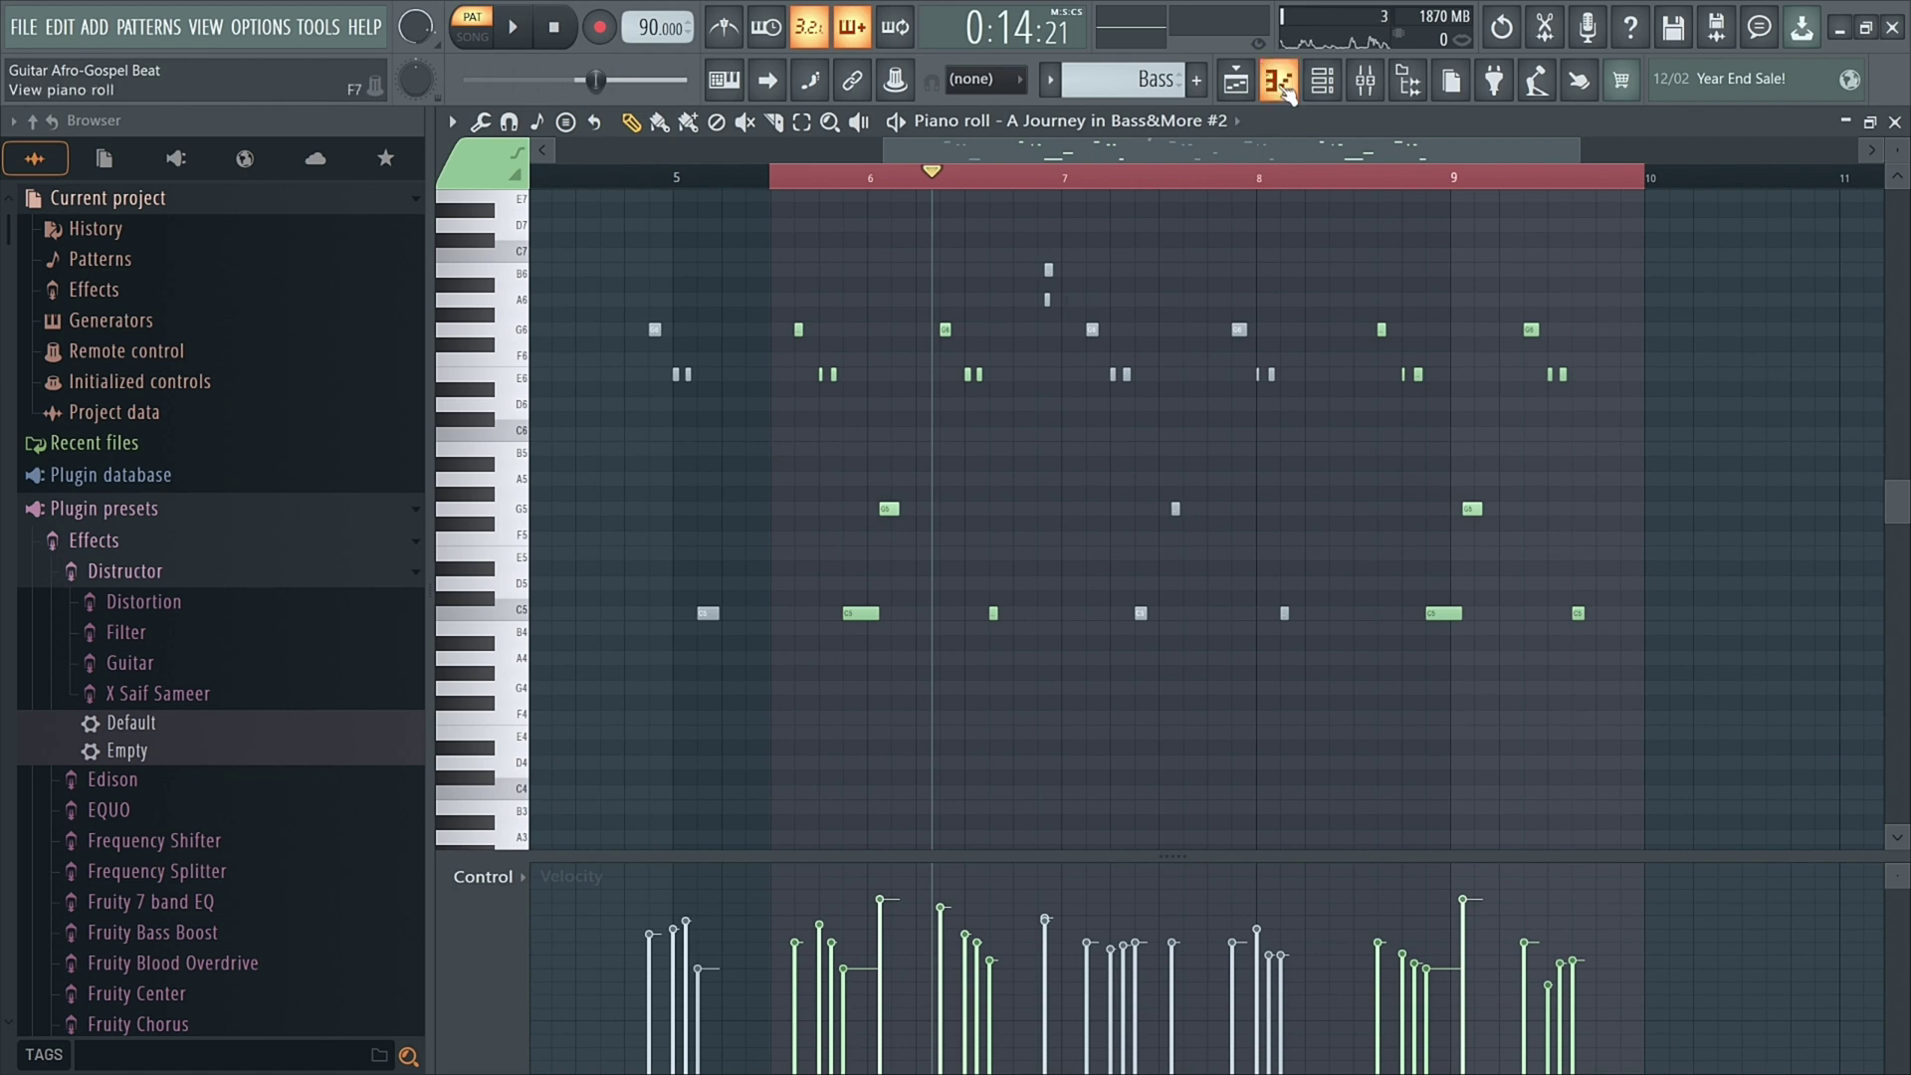
pyautogui.click(1286, 91)
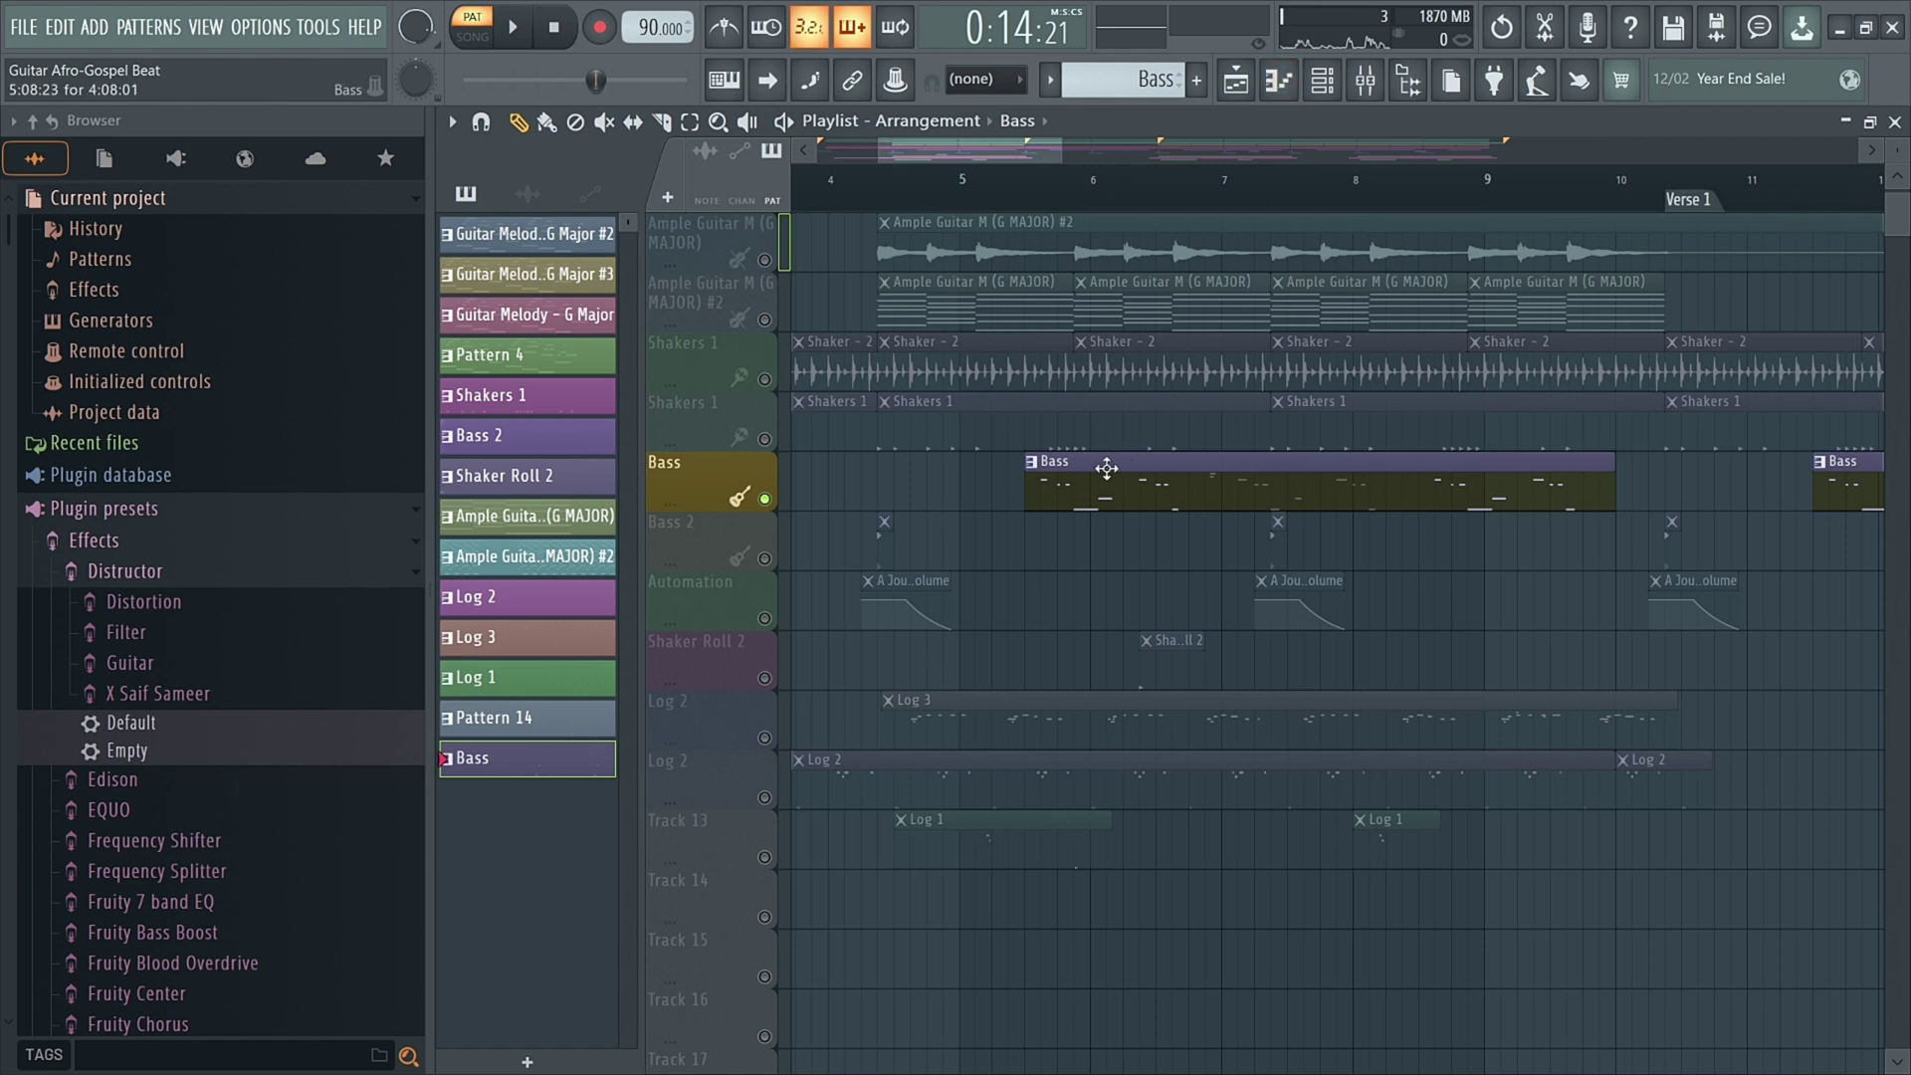
# Step: Inspect the A Journey in Bass&More #2 instrument and its preset from the channel rack, then close both
pyautogui.scroll(-3, 1107, 468)
pyautogui.click(1322, 79)
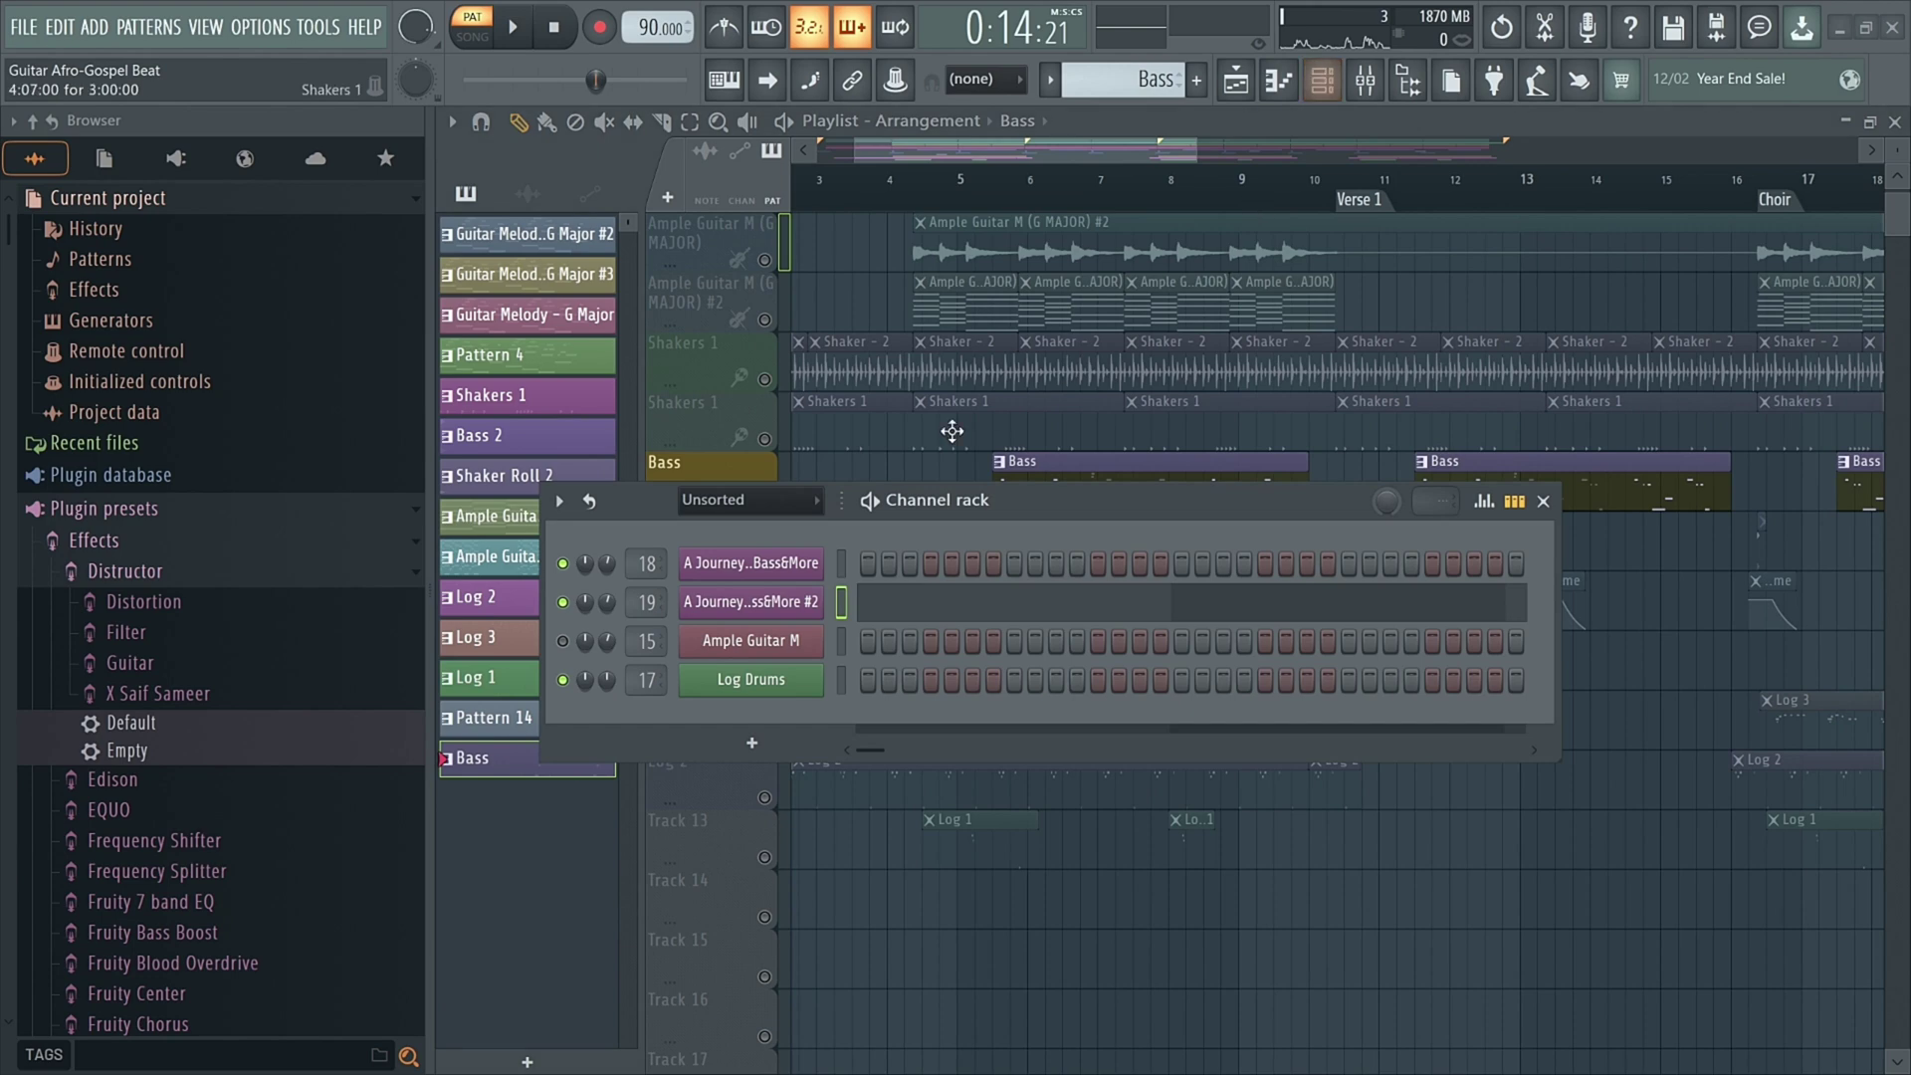
pyautogui.click(765, 604)
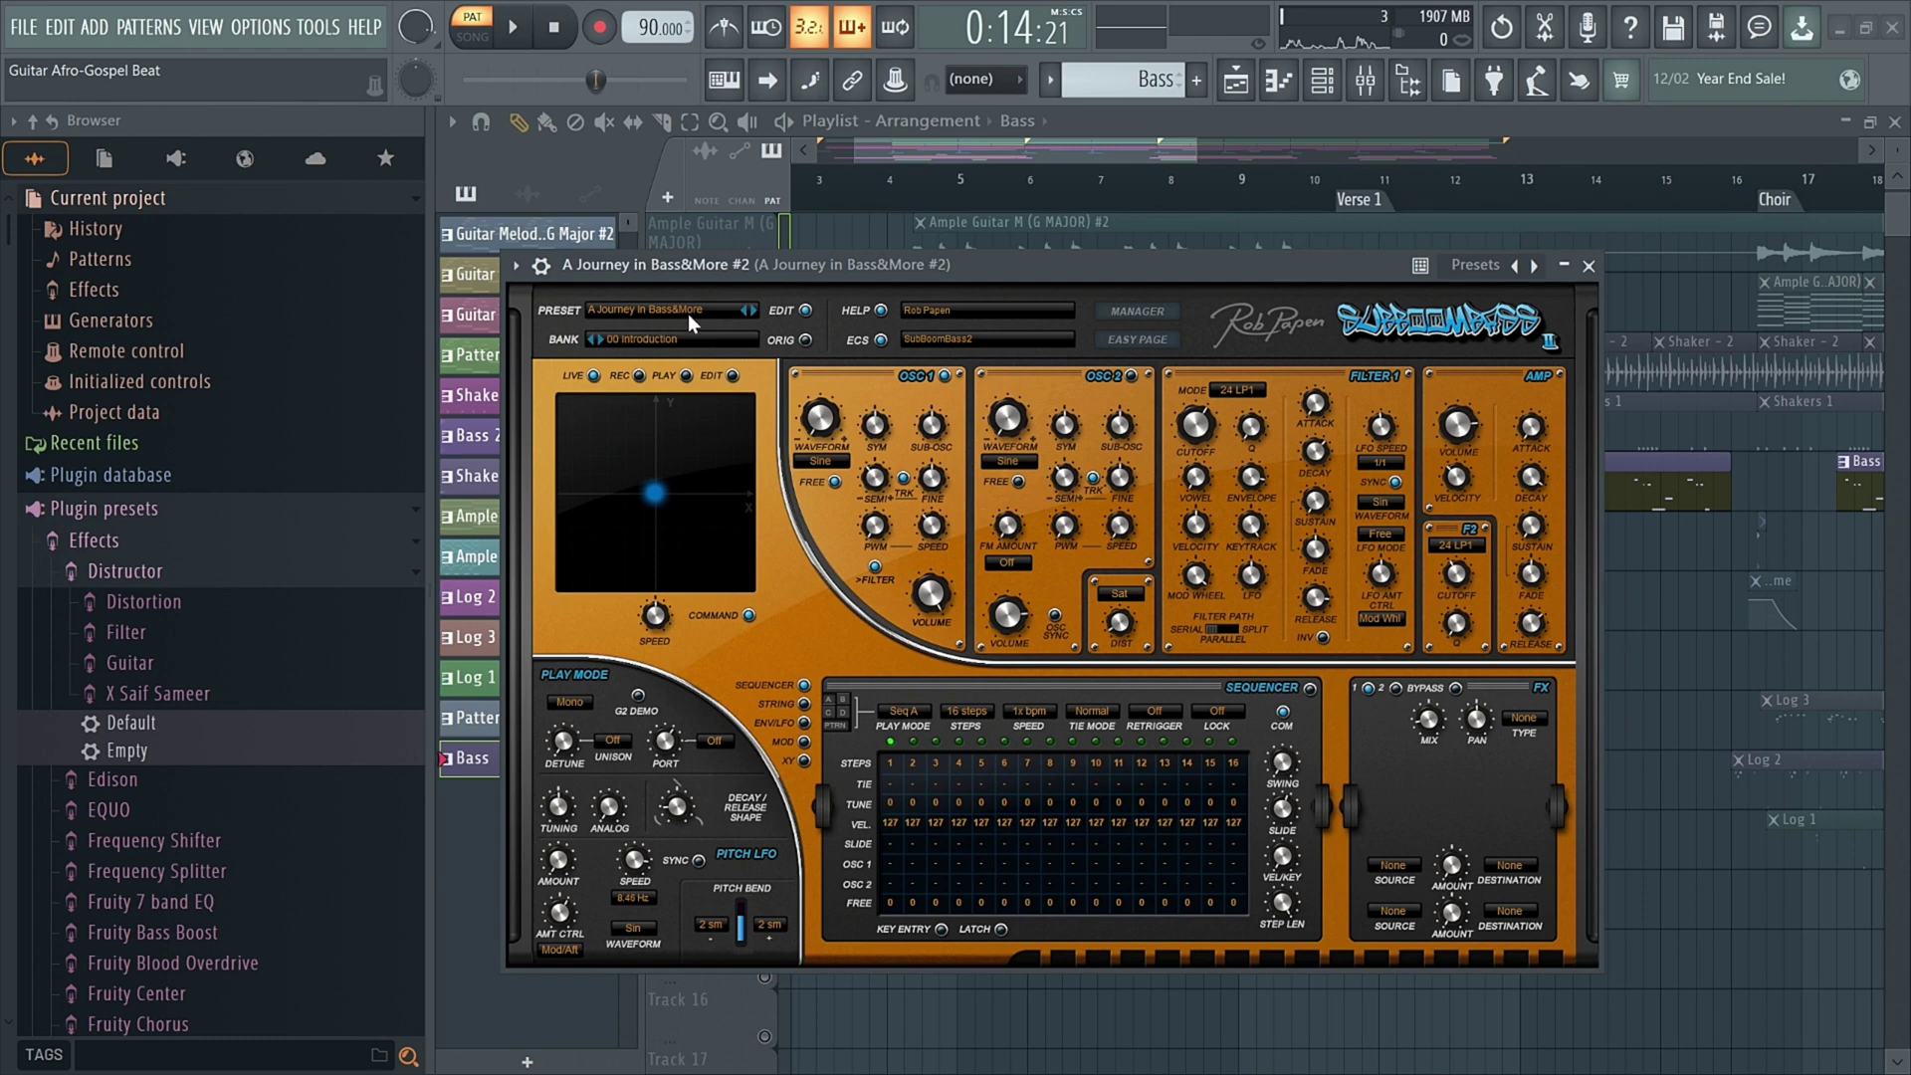
pyautogui.click(1588, 266)
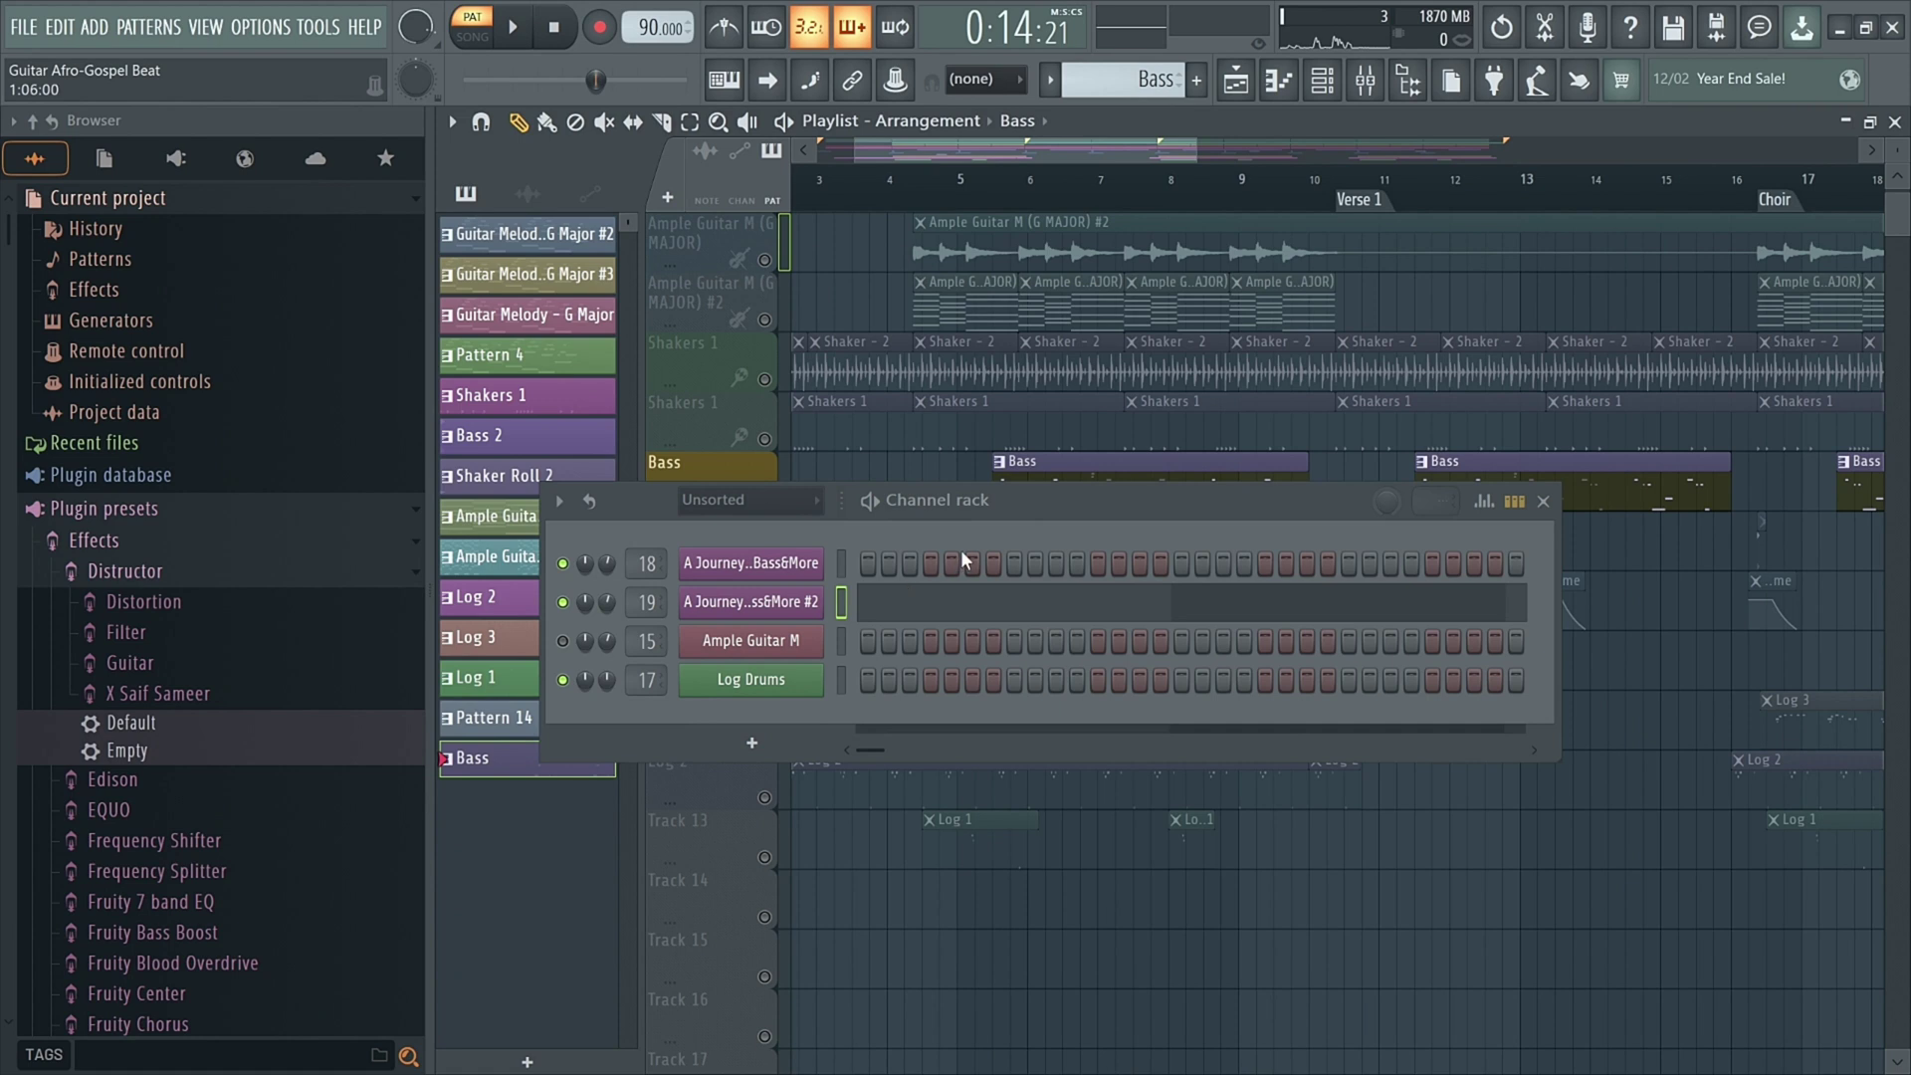
pyautogui.click(1546, 501)
# Step: Unmute the Ample Guitar M (G MAJOR) audio track and both Shakers 1 tracks alongside the Bass track
pyautogui.click(764, 260)
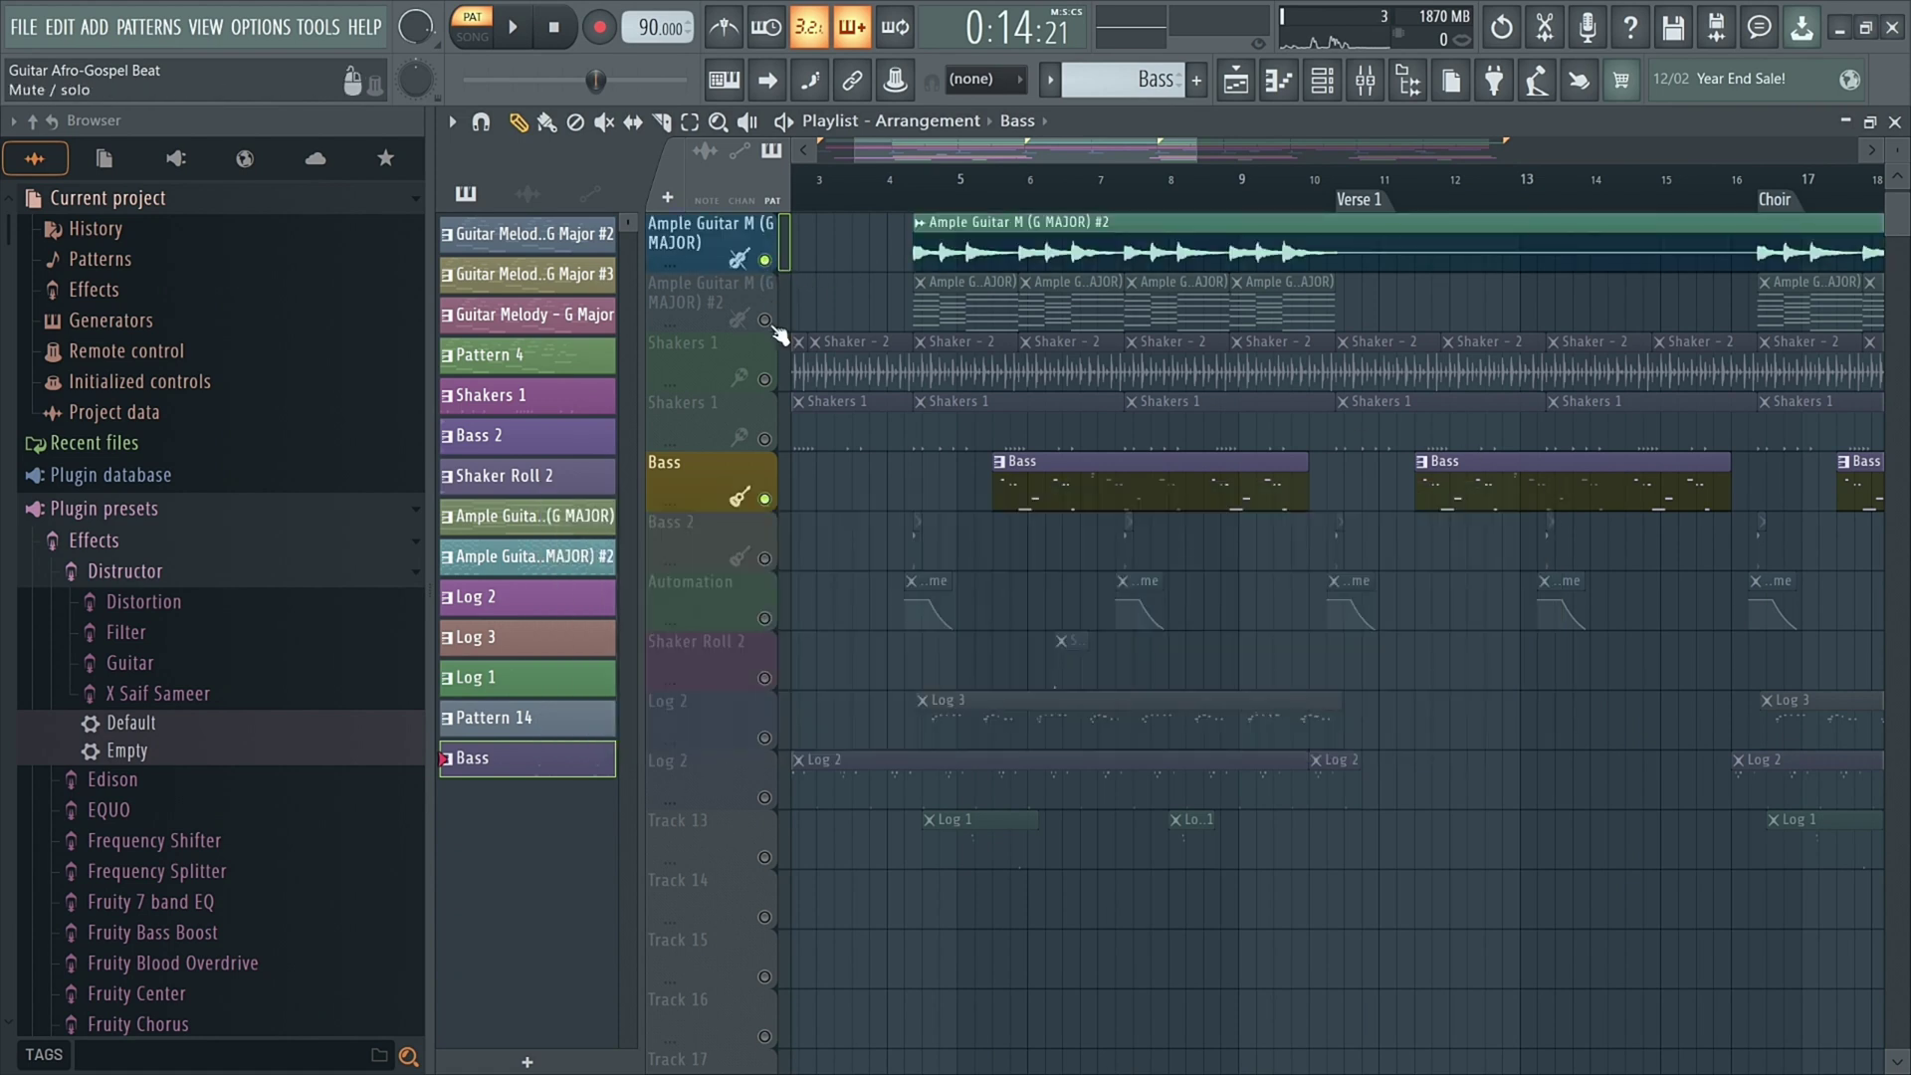
pyautogui.click(765, 379)
pyautogui.click(764, 439)
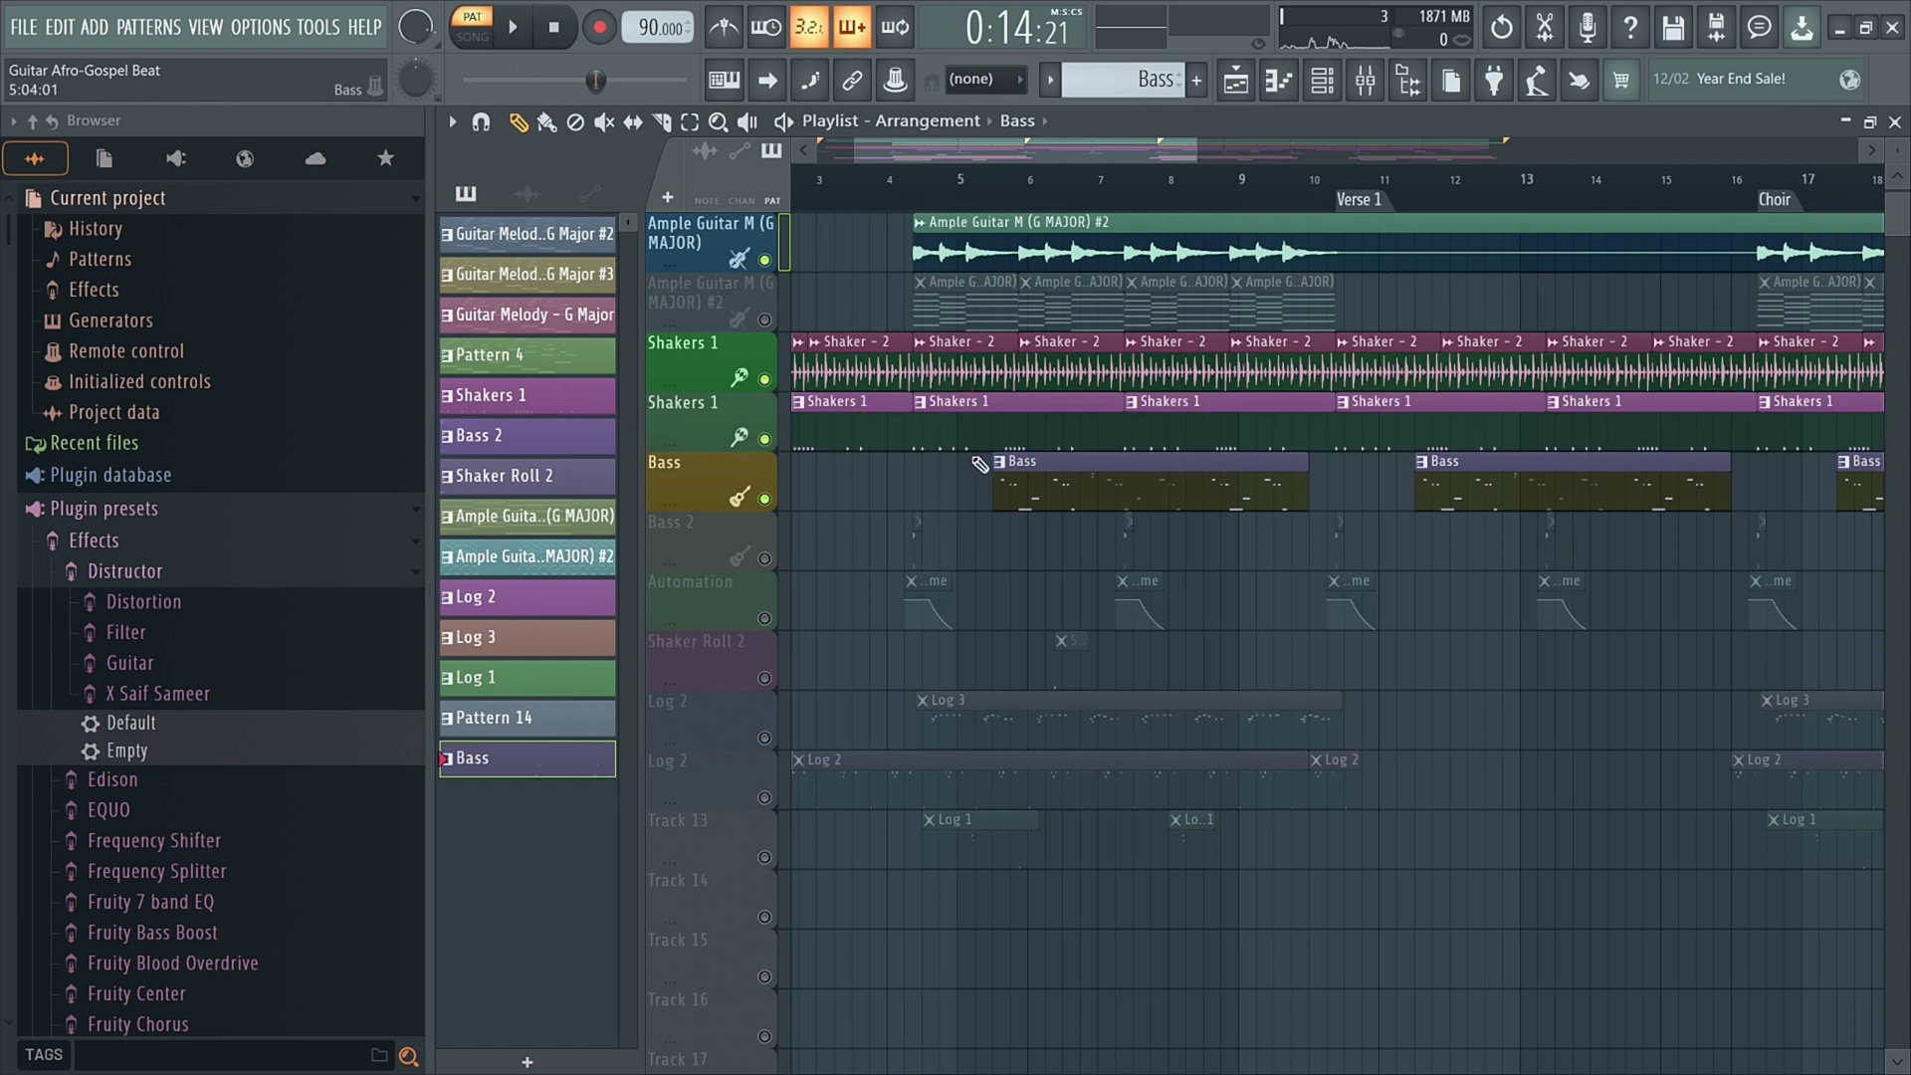
# Step: Play the arrangement from bar 4 to hear the Ample Guitar chords, shakers and bass together, and stop
pyautogui.click(896, 198)
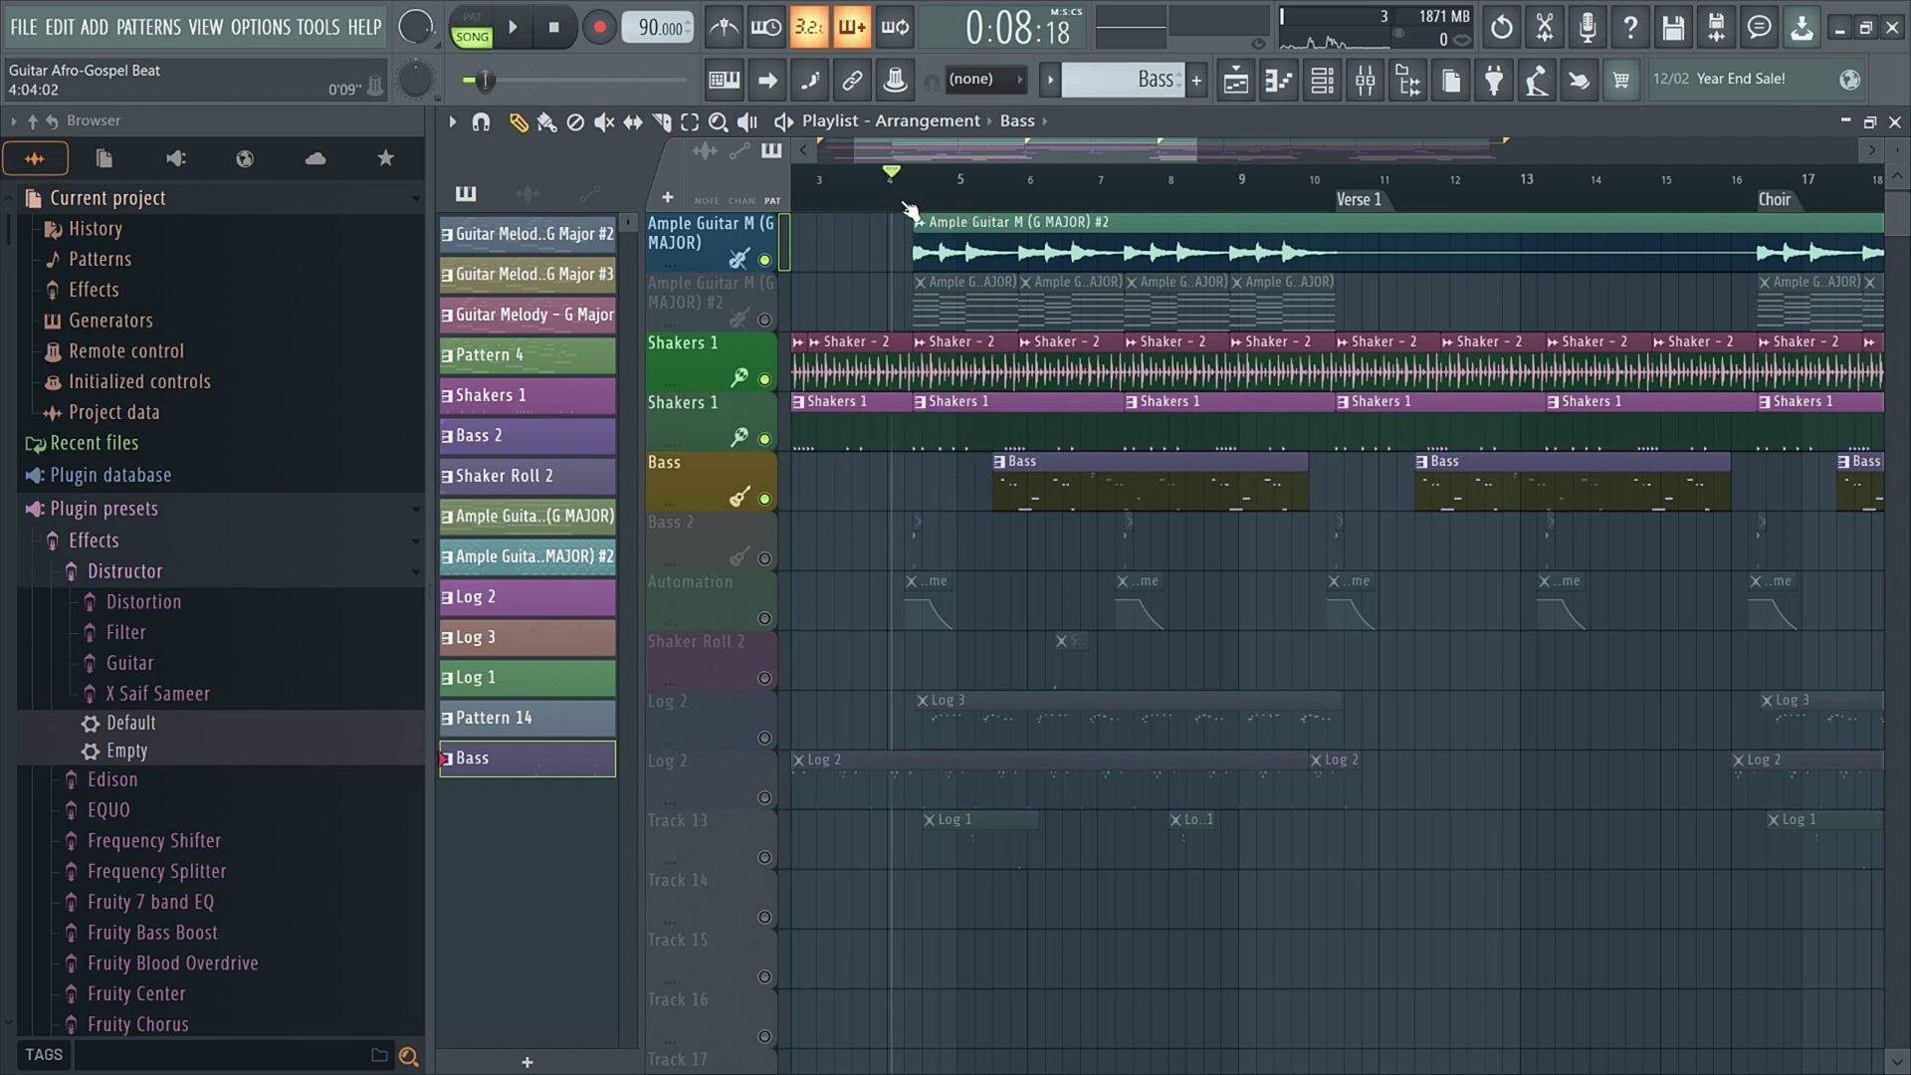
pyautogui.press('space')
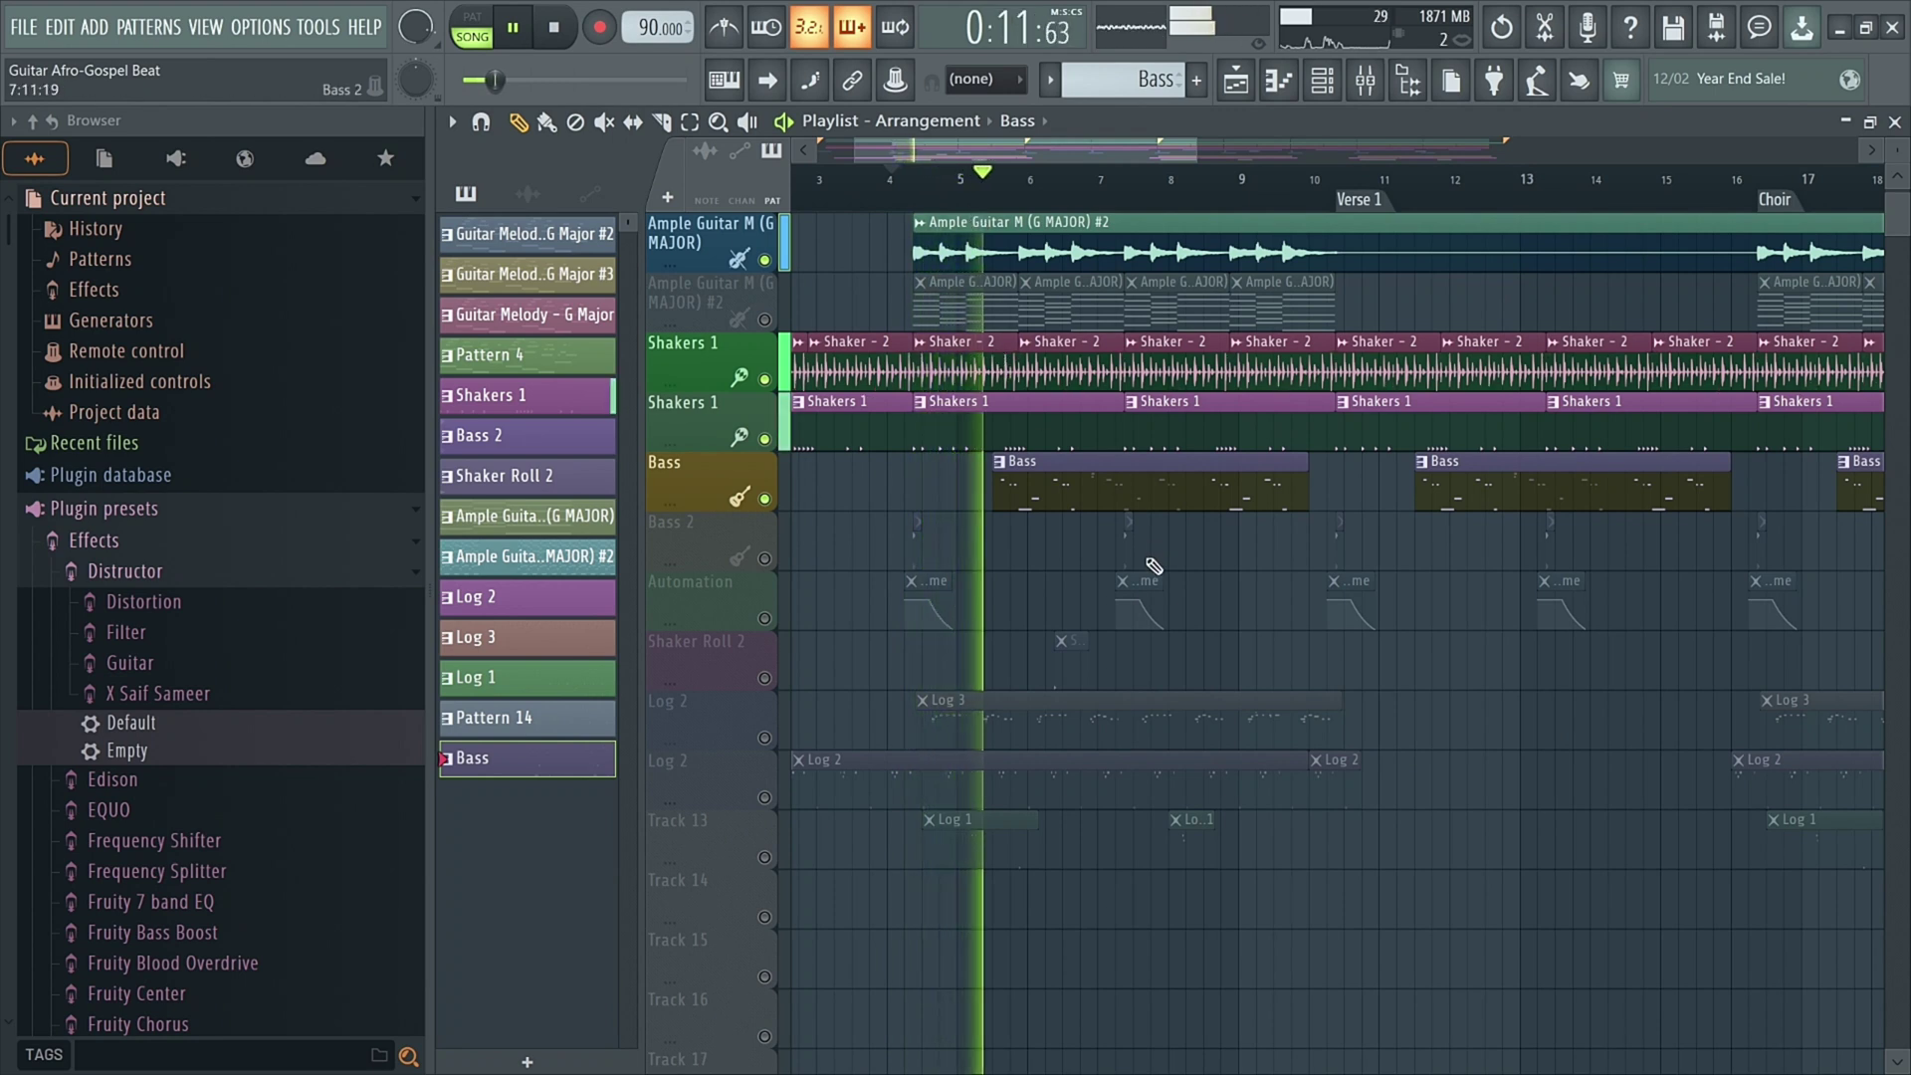
pyautogui.scroll(2, 1151, 566)
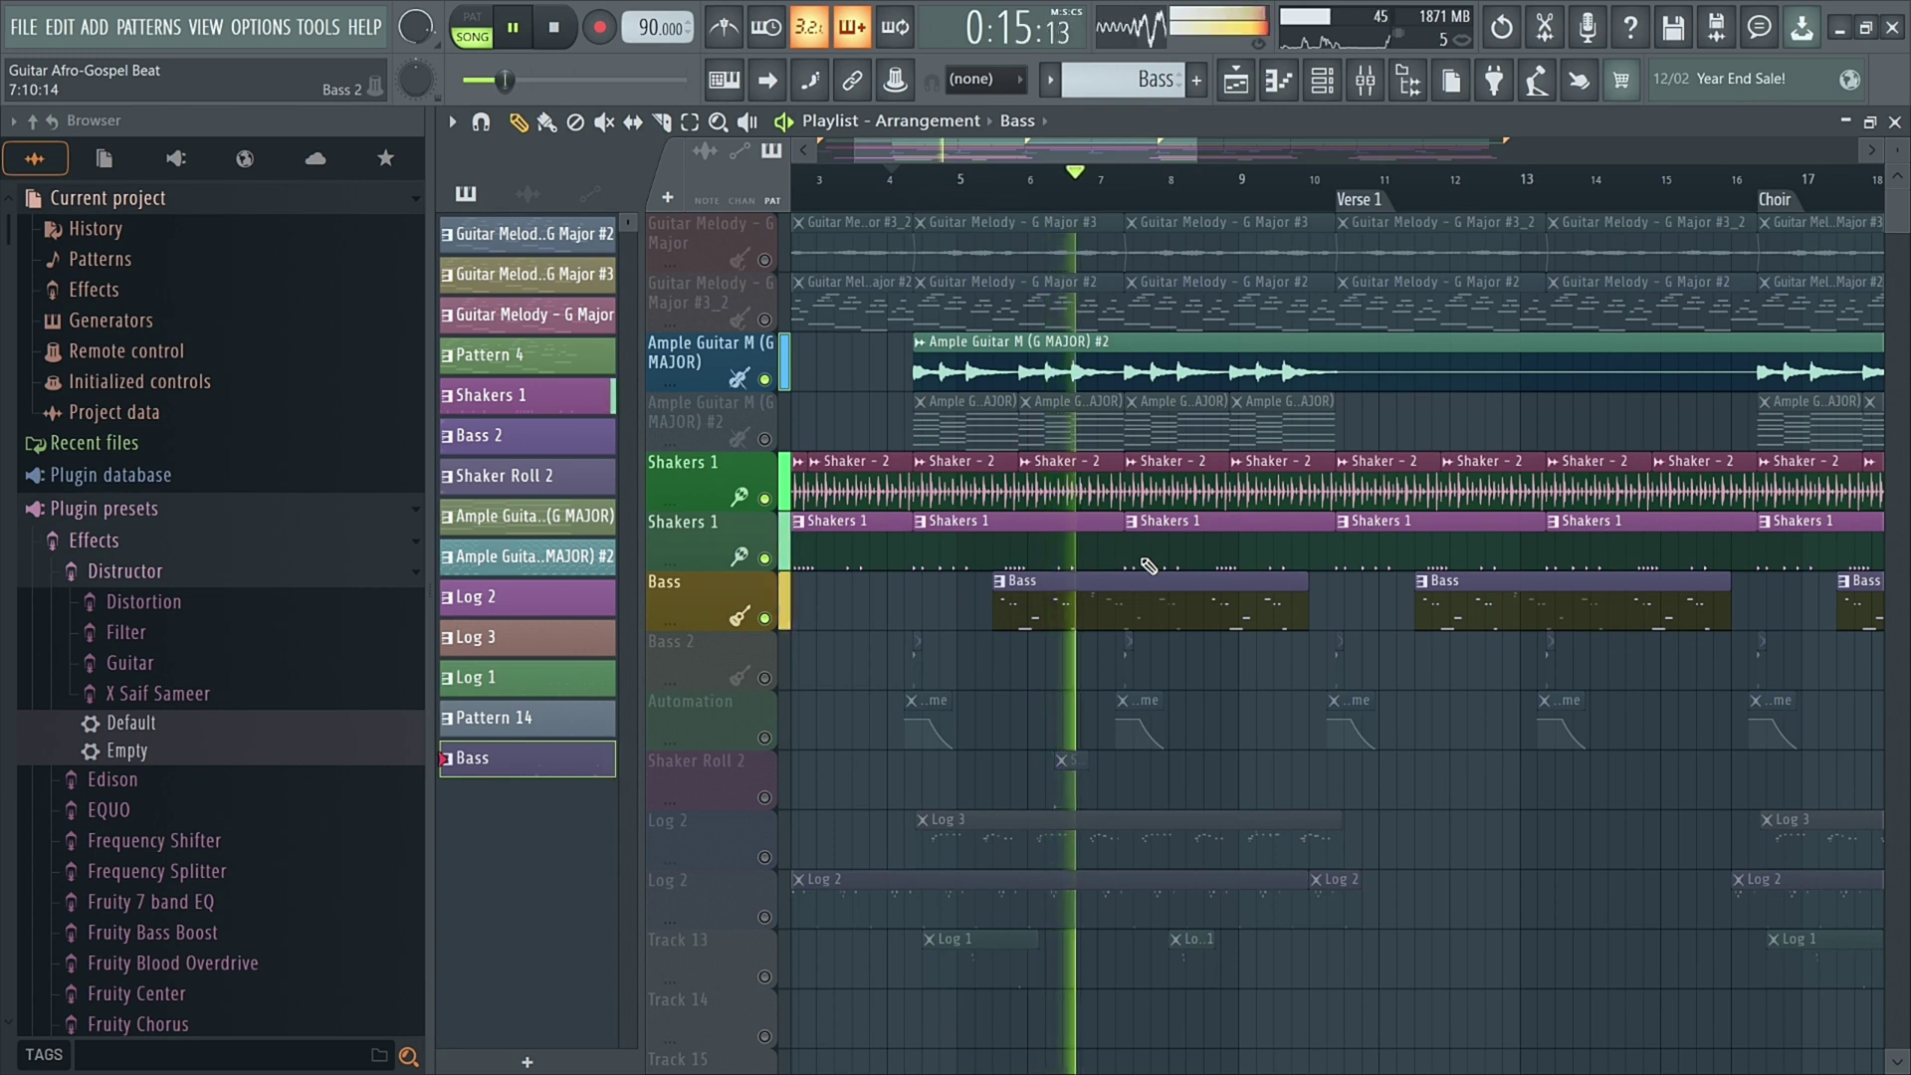
pyautogui.press('space')
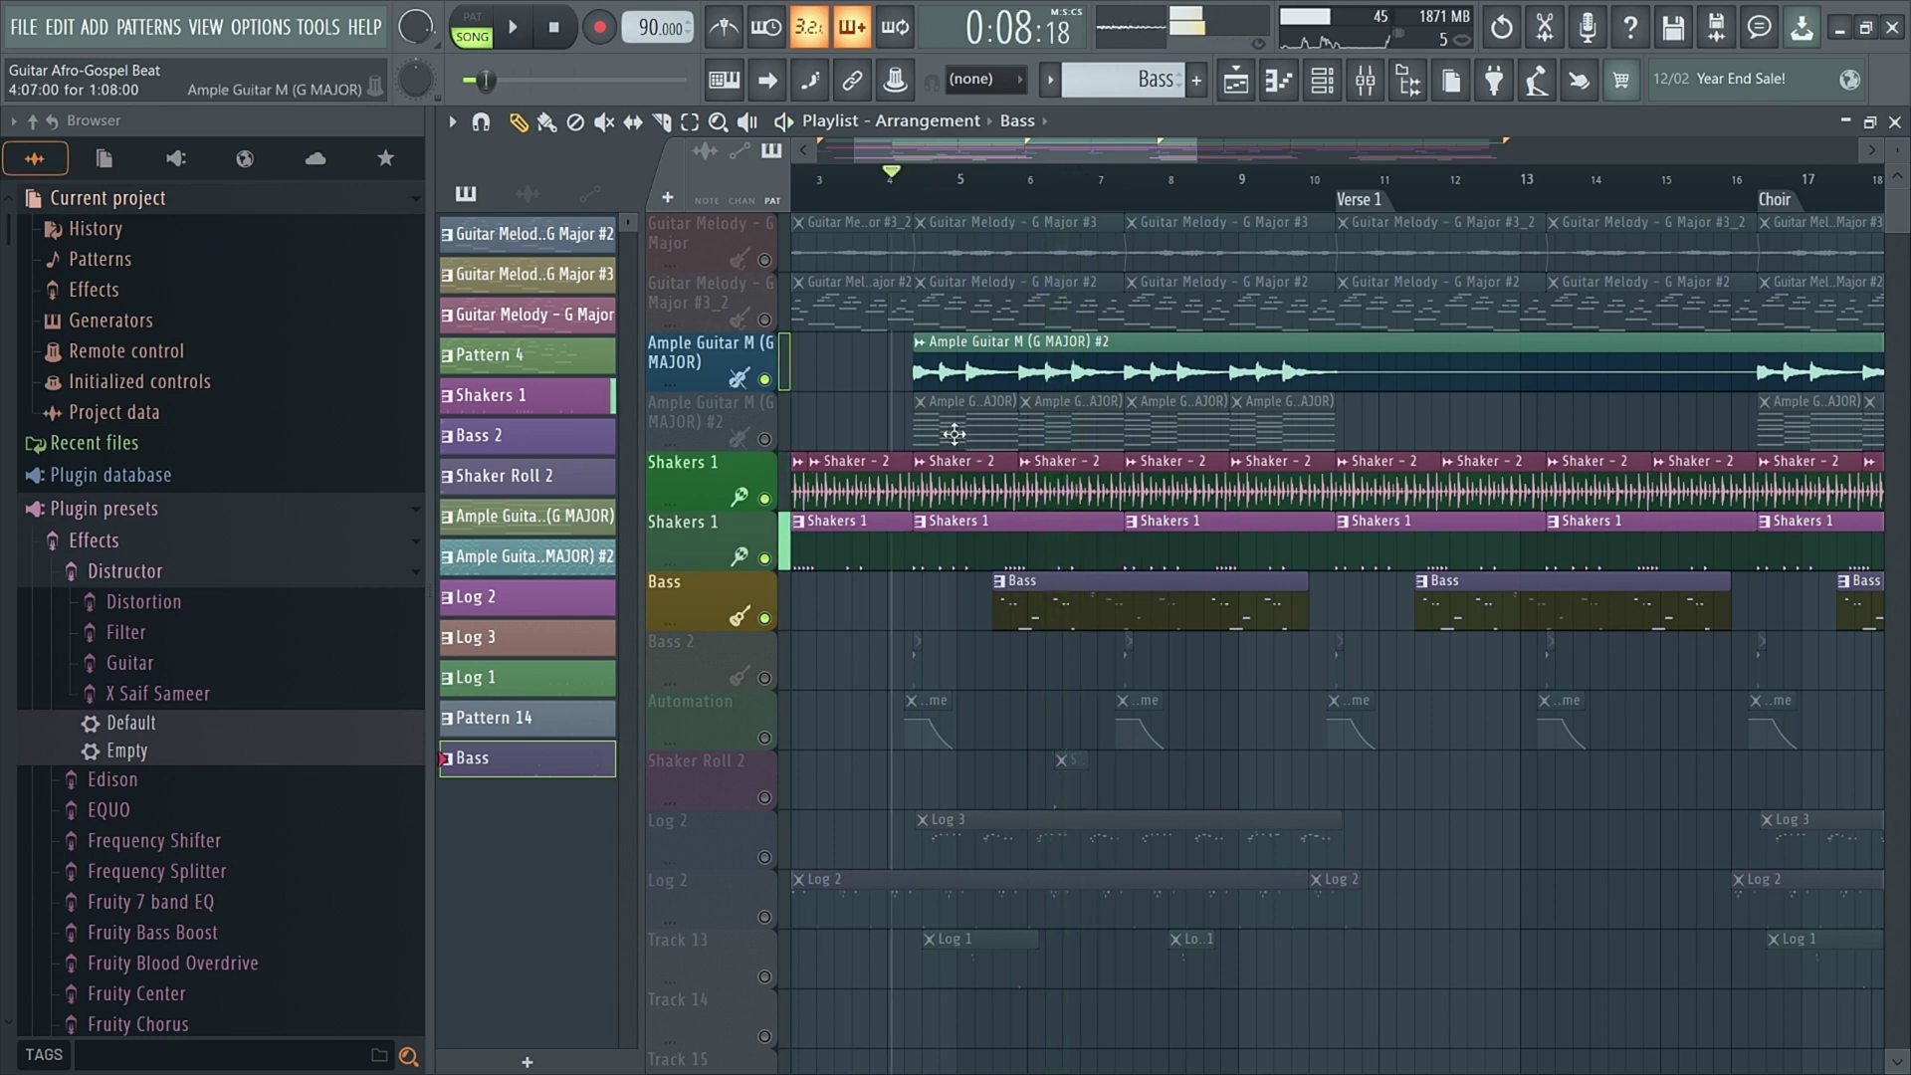
# Step: Unmute the Guitar Melody - G Major audio track and play it with the other unmuted layers from bar 4
pyautogui.click(764, 259)
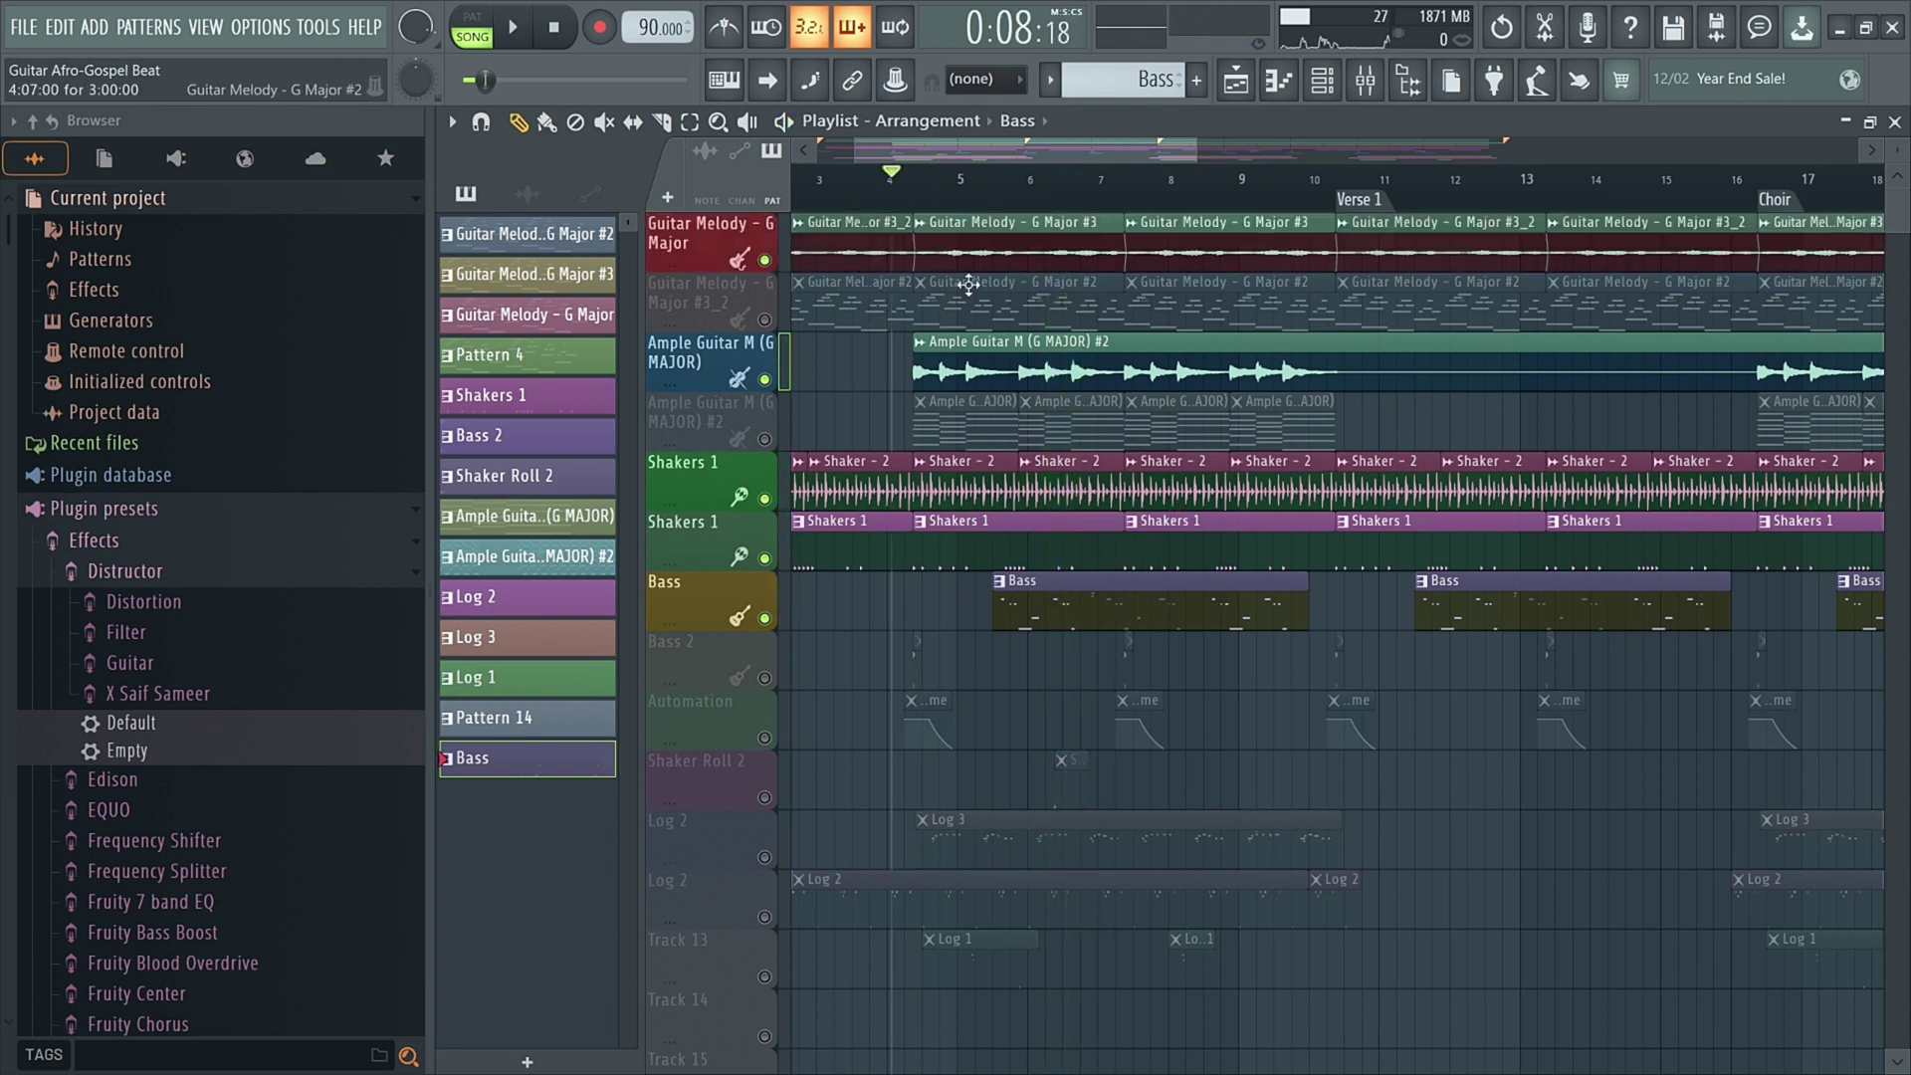
pyautogui.press('space')
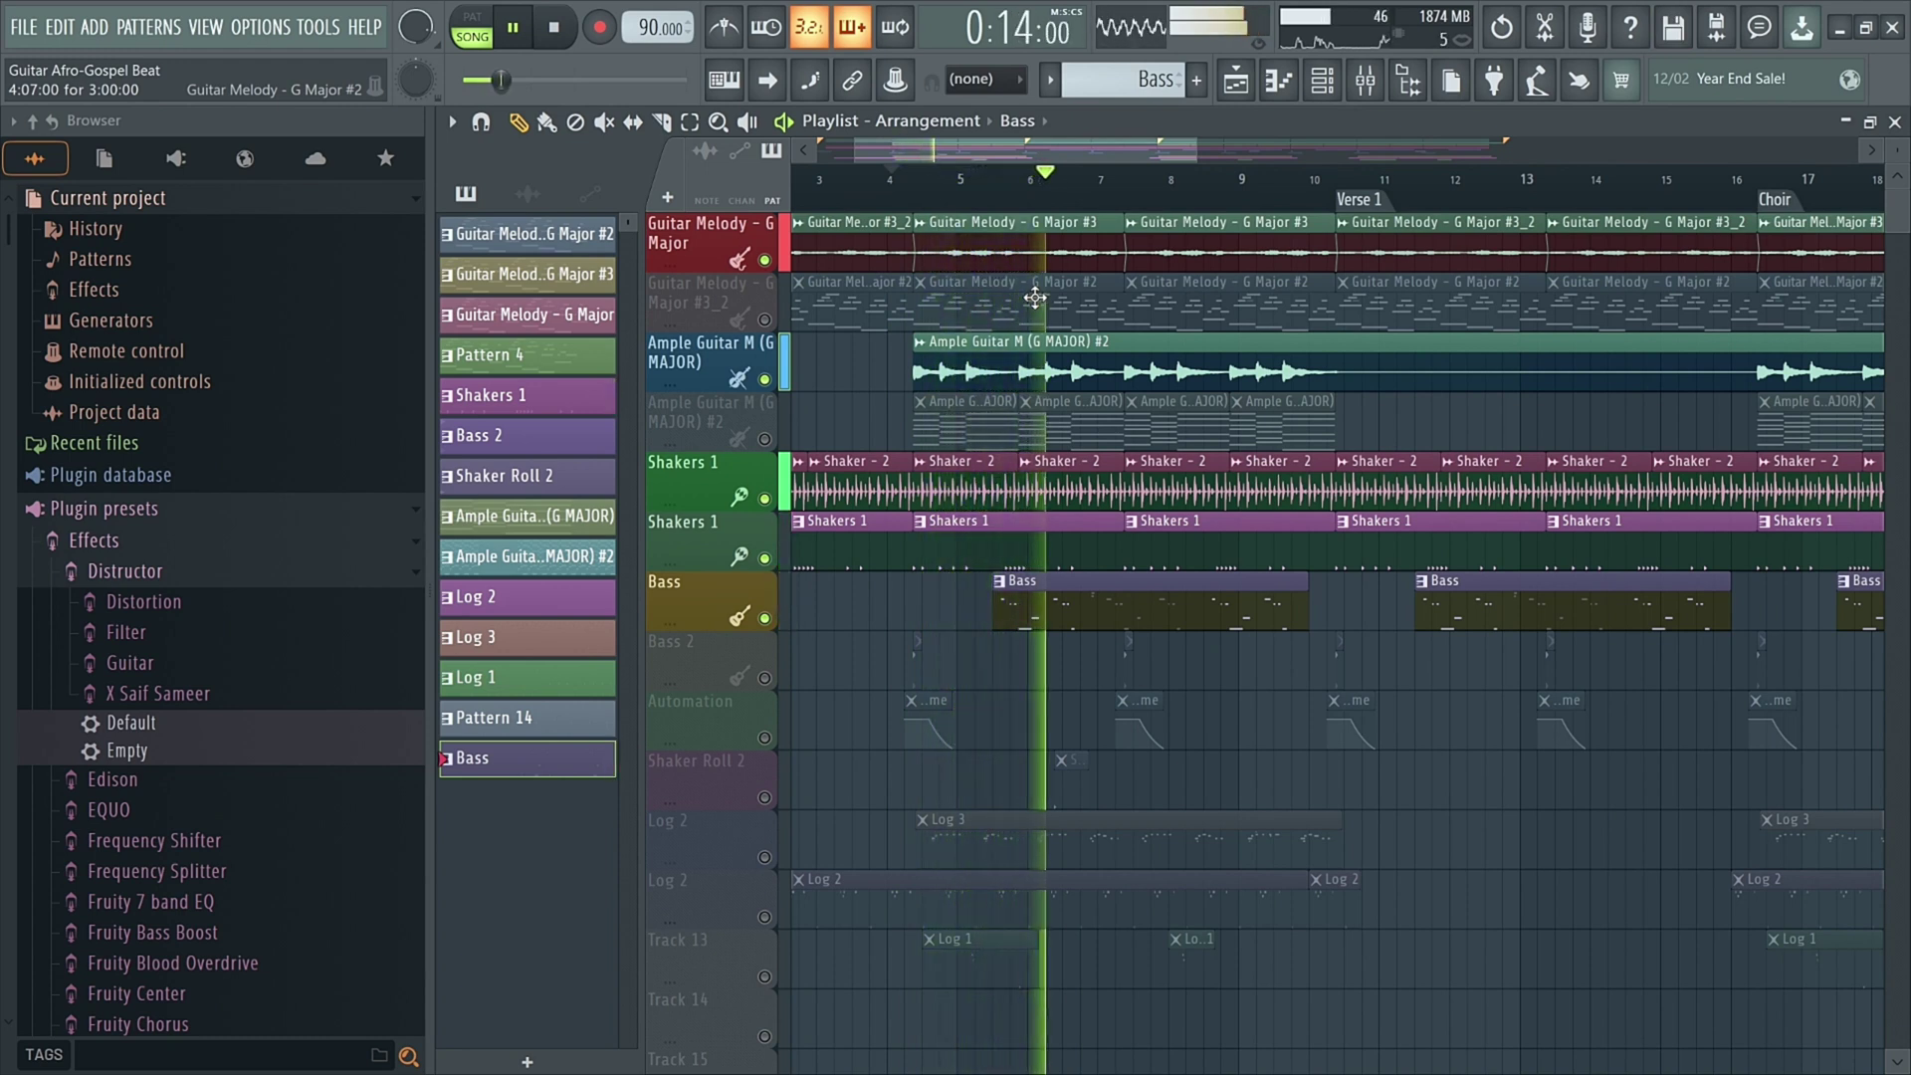
pyautogui.press('space')
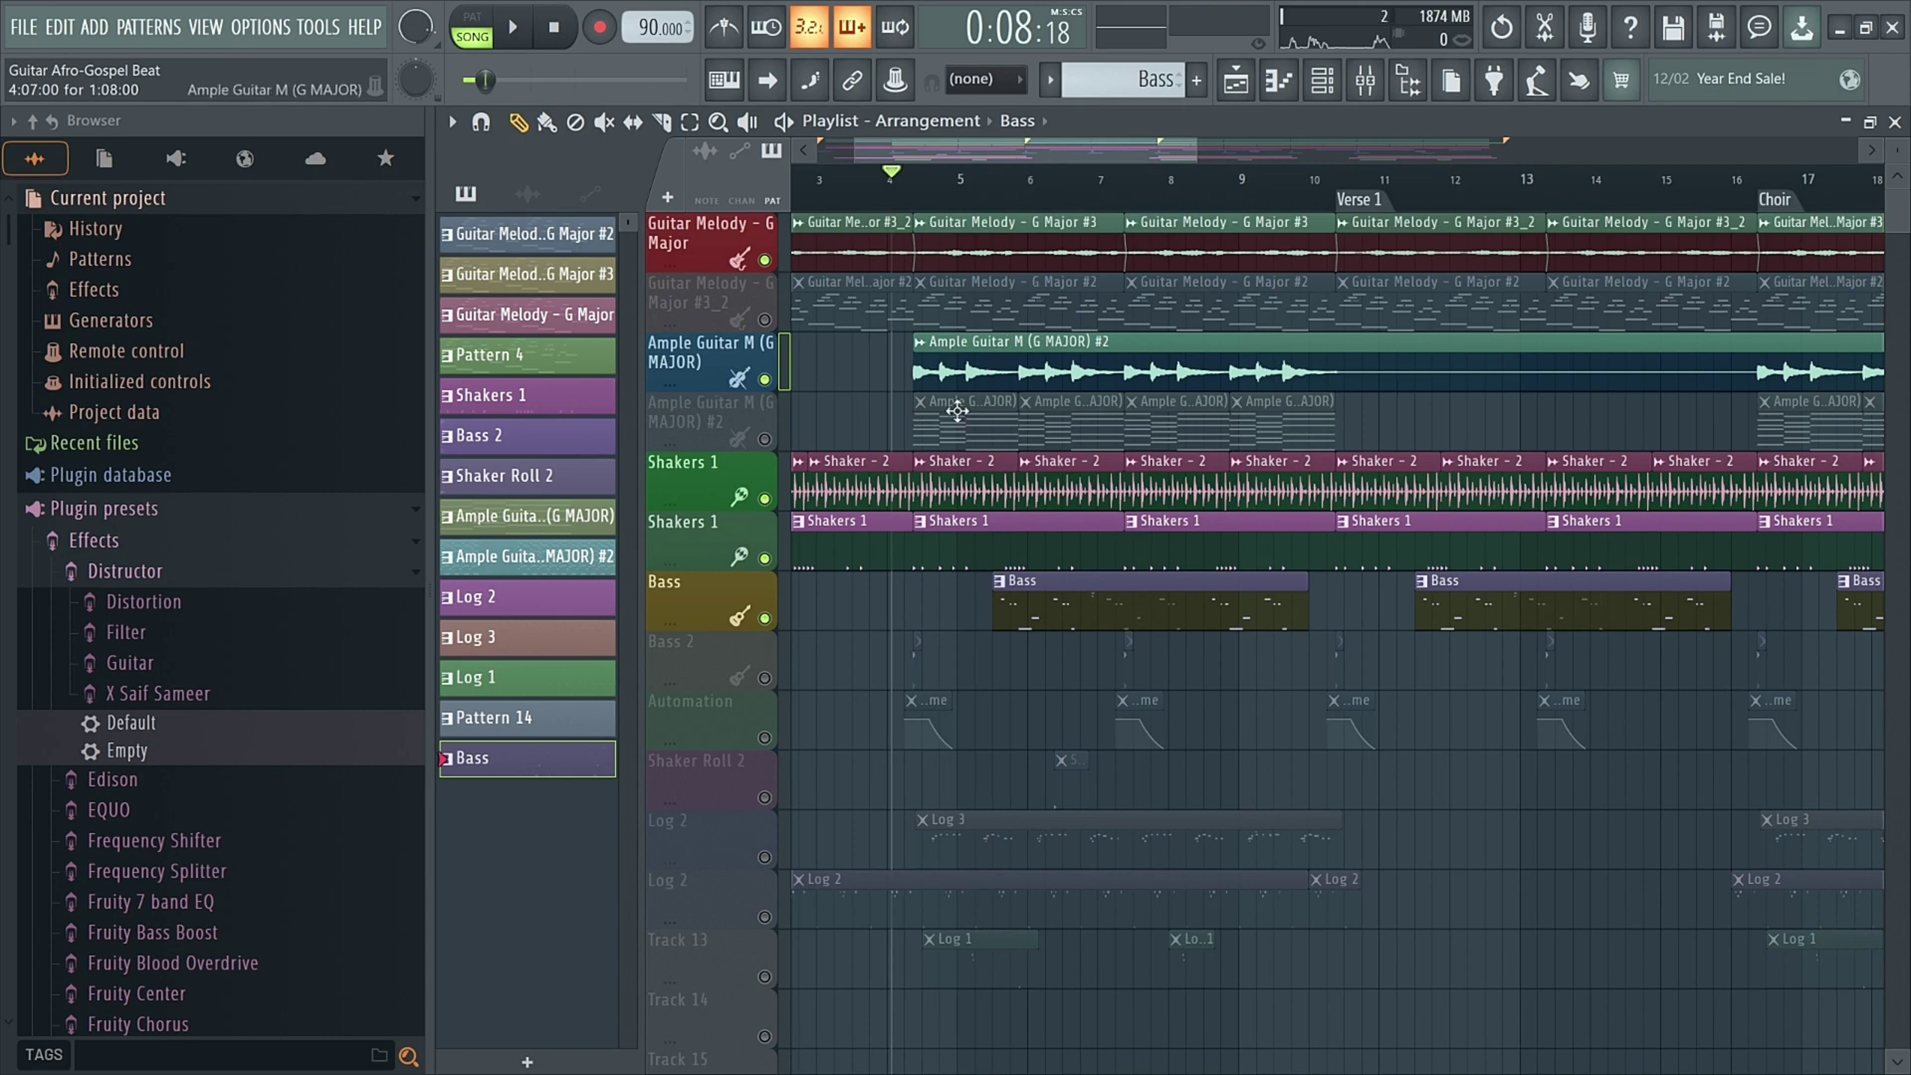
# Step: Solo the Bass 2 track and audition its first clip from the start of the arrangement
pyautogui.scroll(-3, 928, 418)
pyautogui.scroll(-3, 925, 514)
pyautogui.scroll(-1, 823, 482)
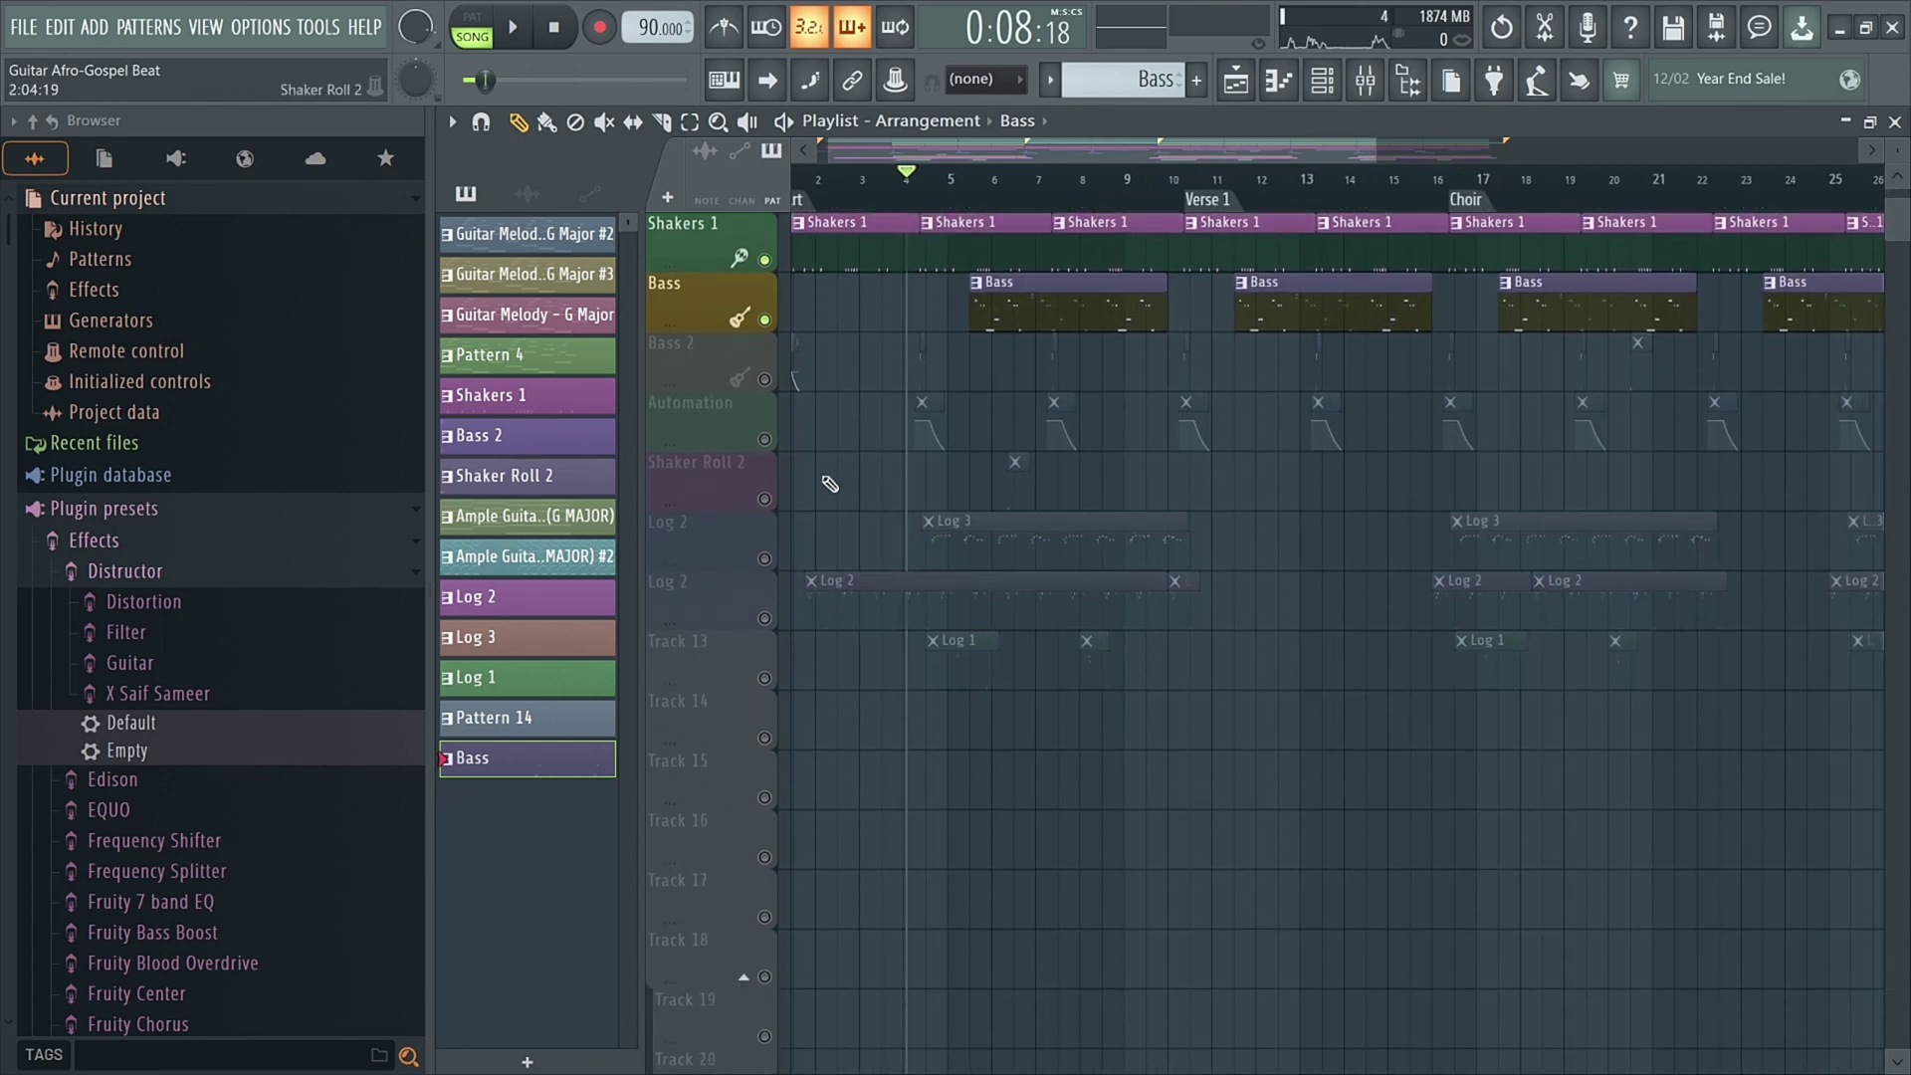
pyautogui.scroll(-1, 762, 388)
pyautogui.scroll(3, 811, 428)
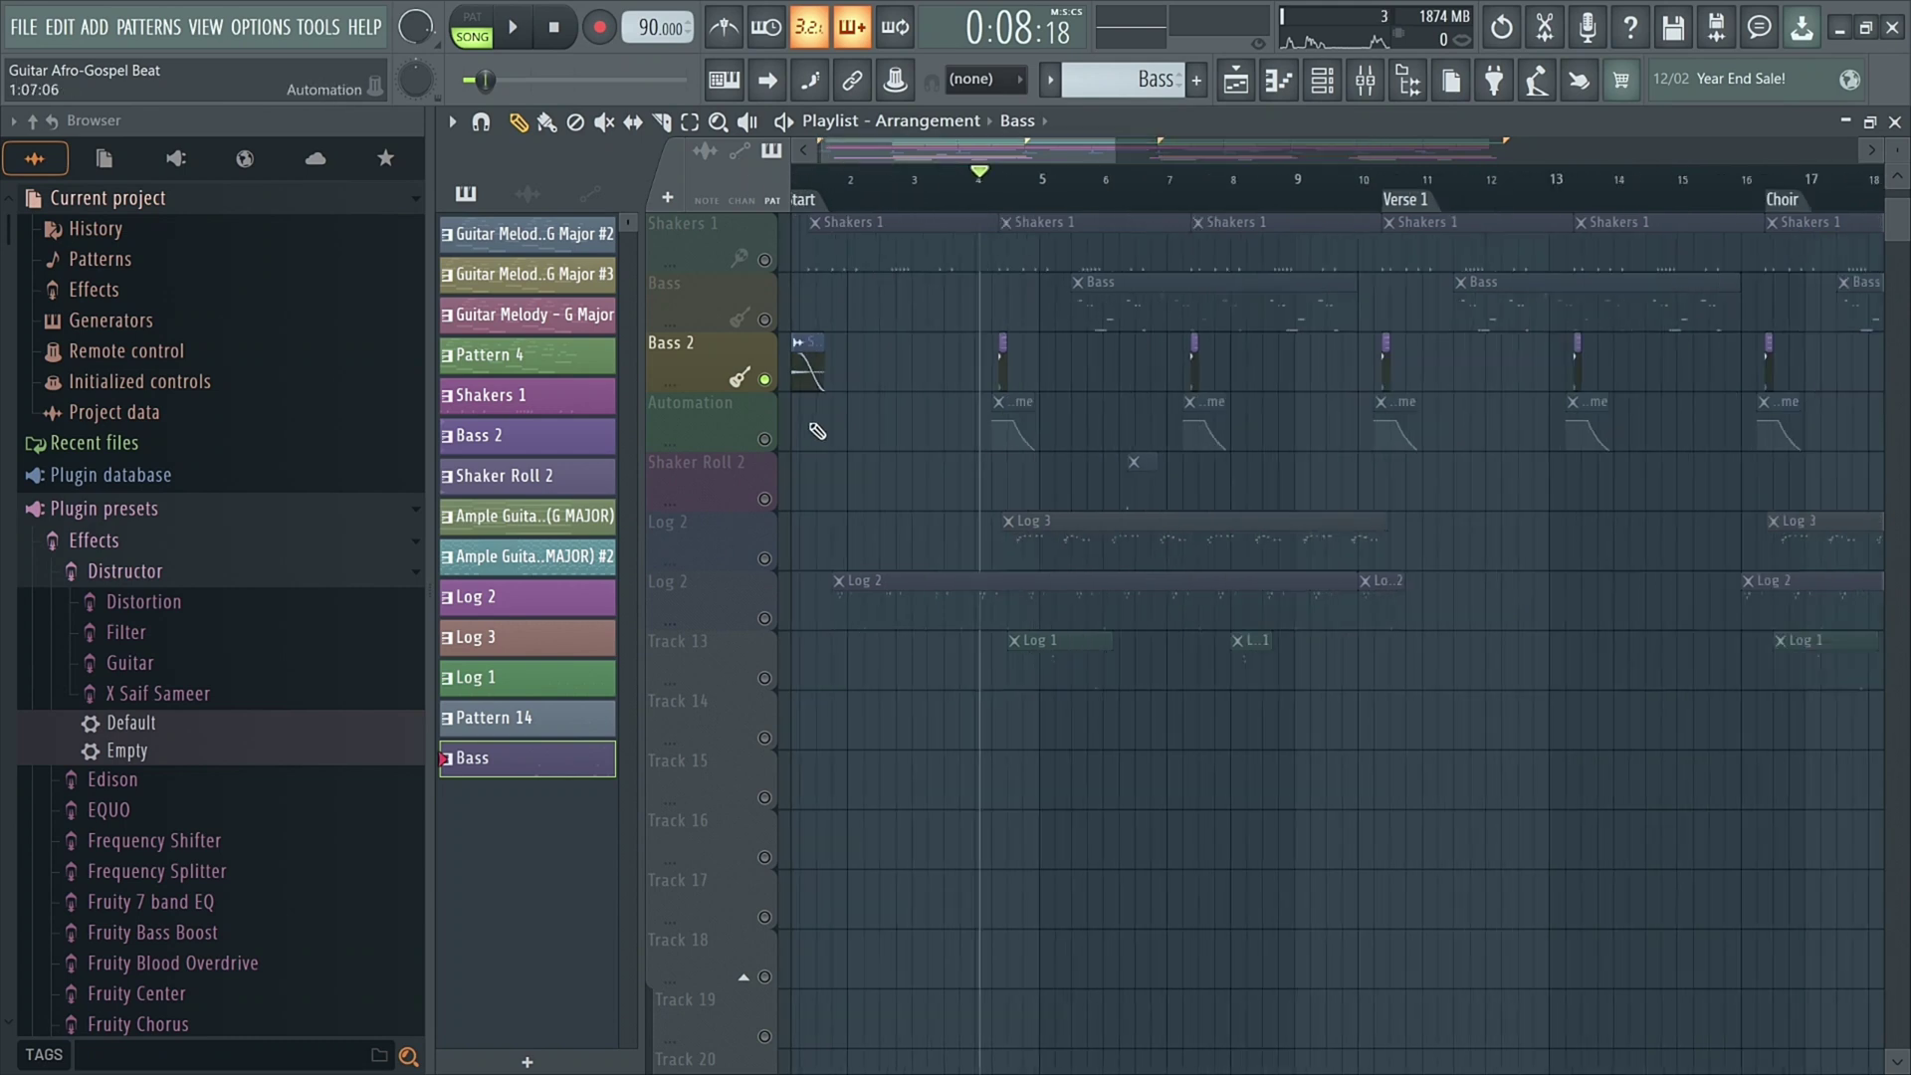
pyautogui.press('space')
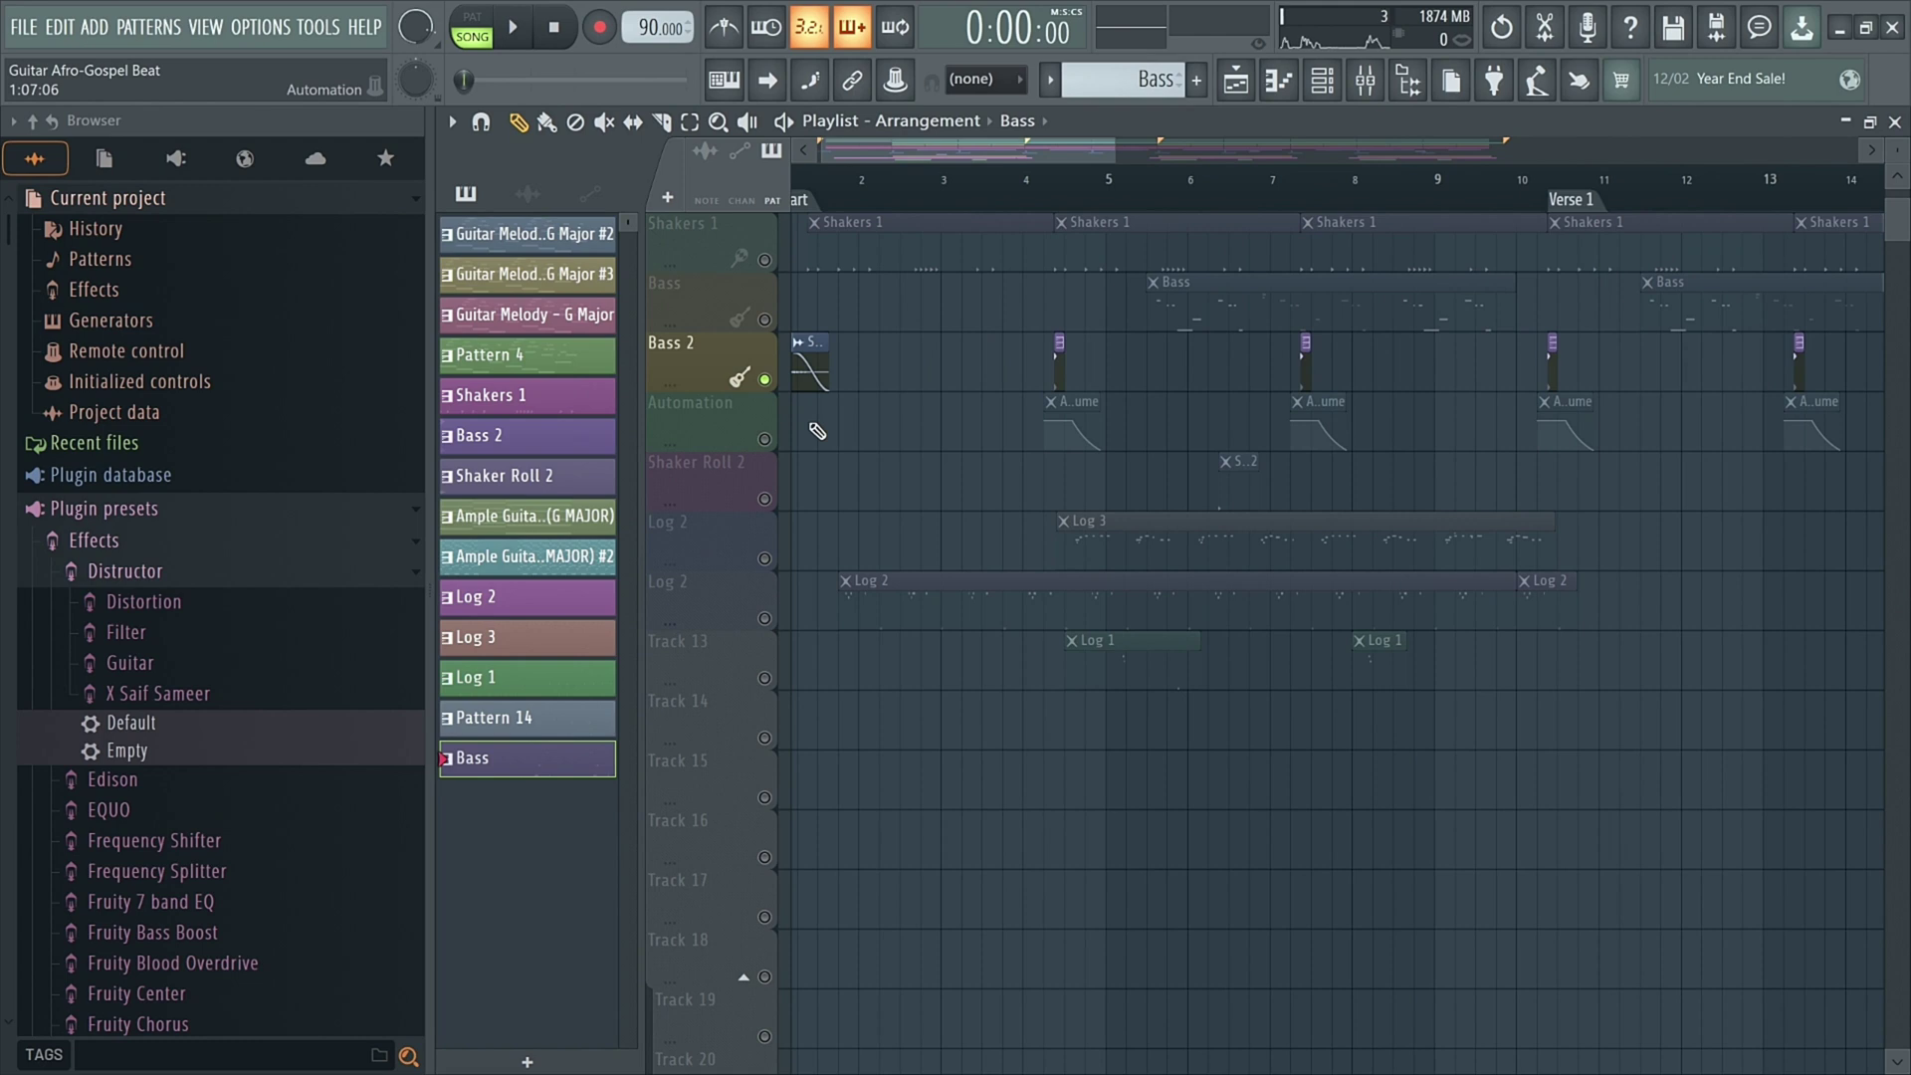
pyautogui.moveTo(906, 147); pyautogui.dragTo(885, 151)
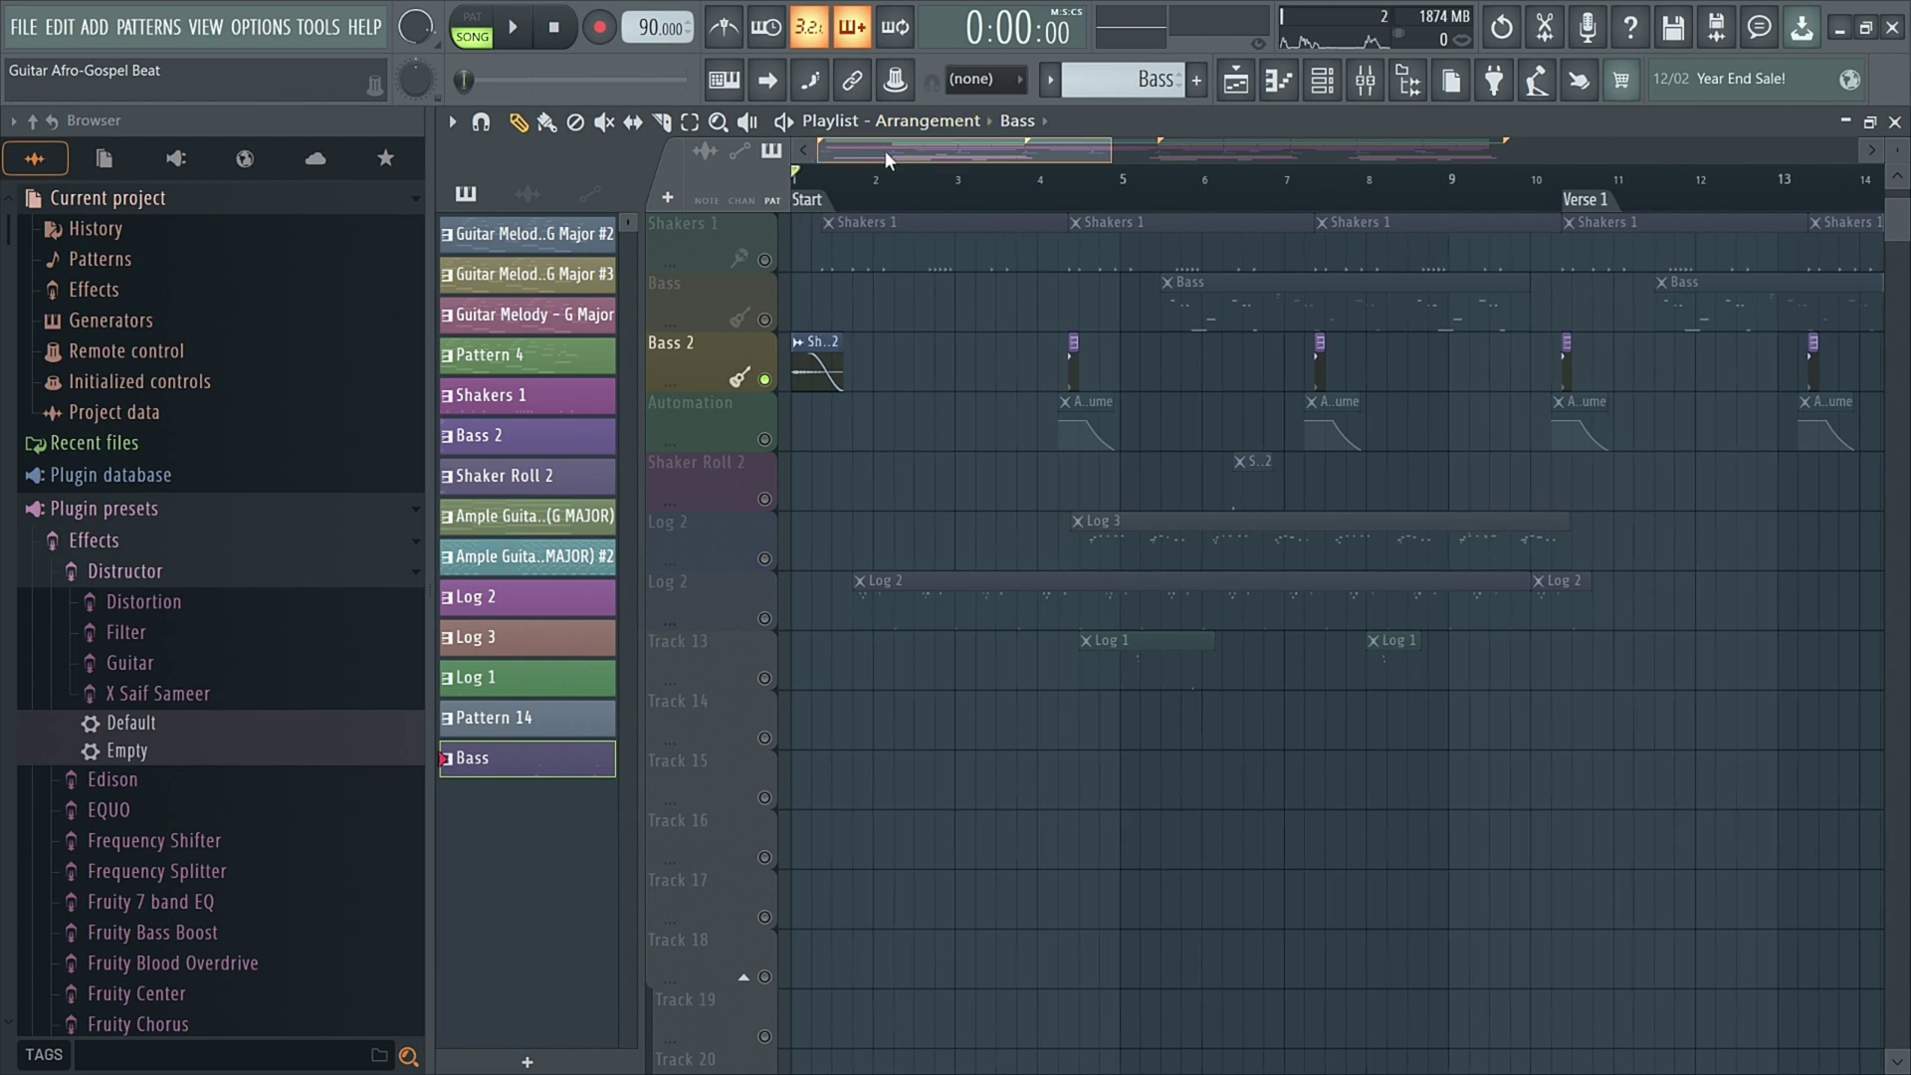
pyautogui.scroll(3, 863, 337)
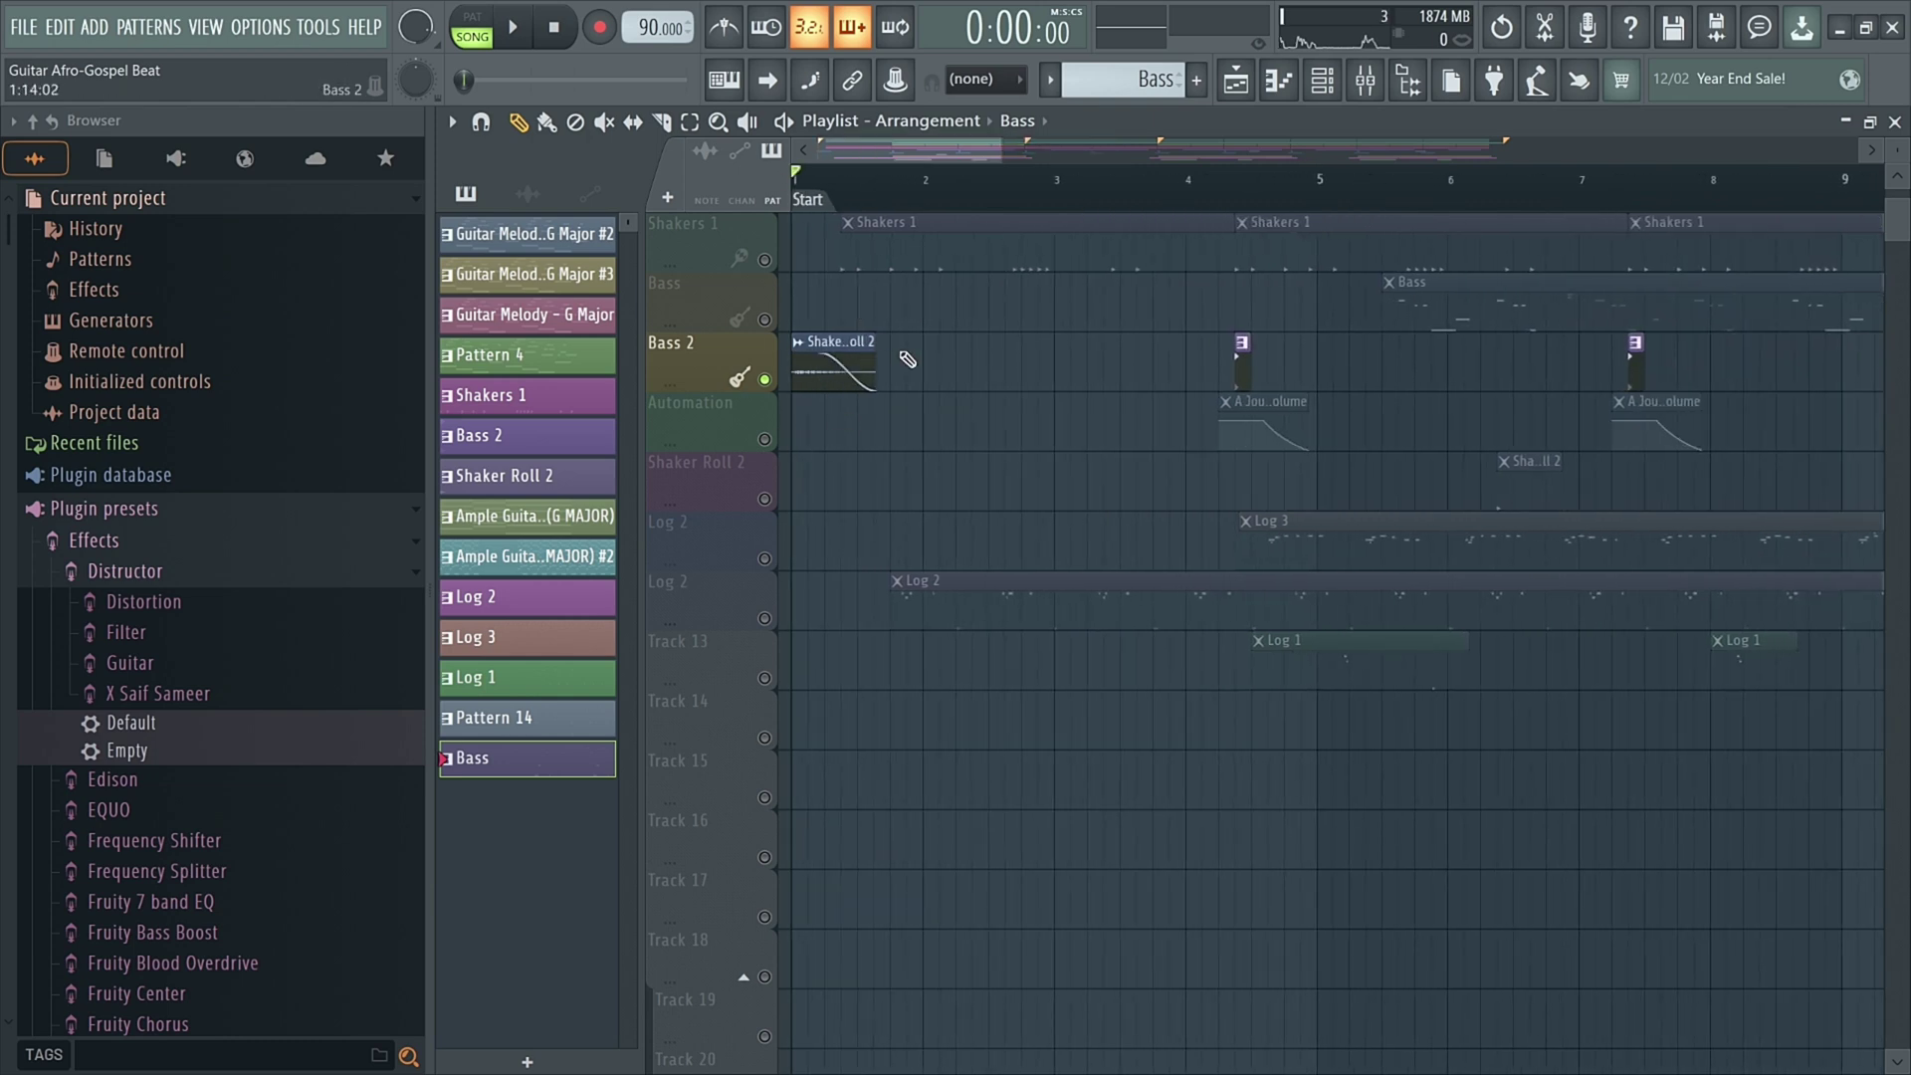
pyautogui.press('space')
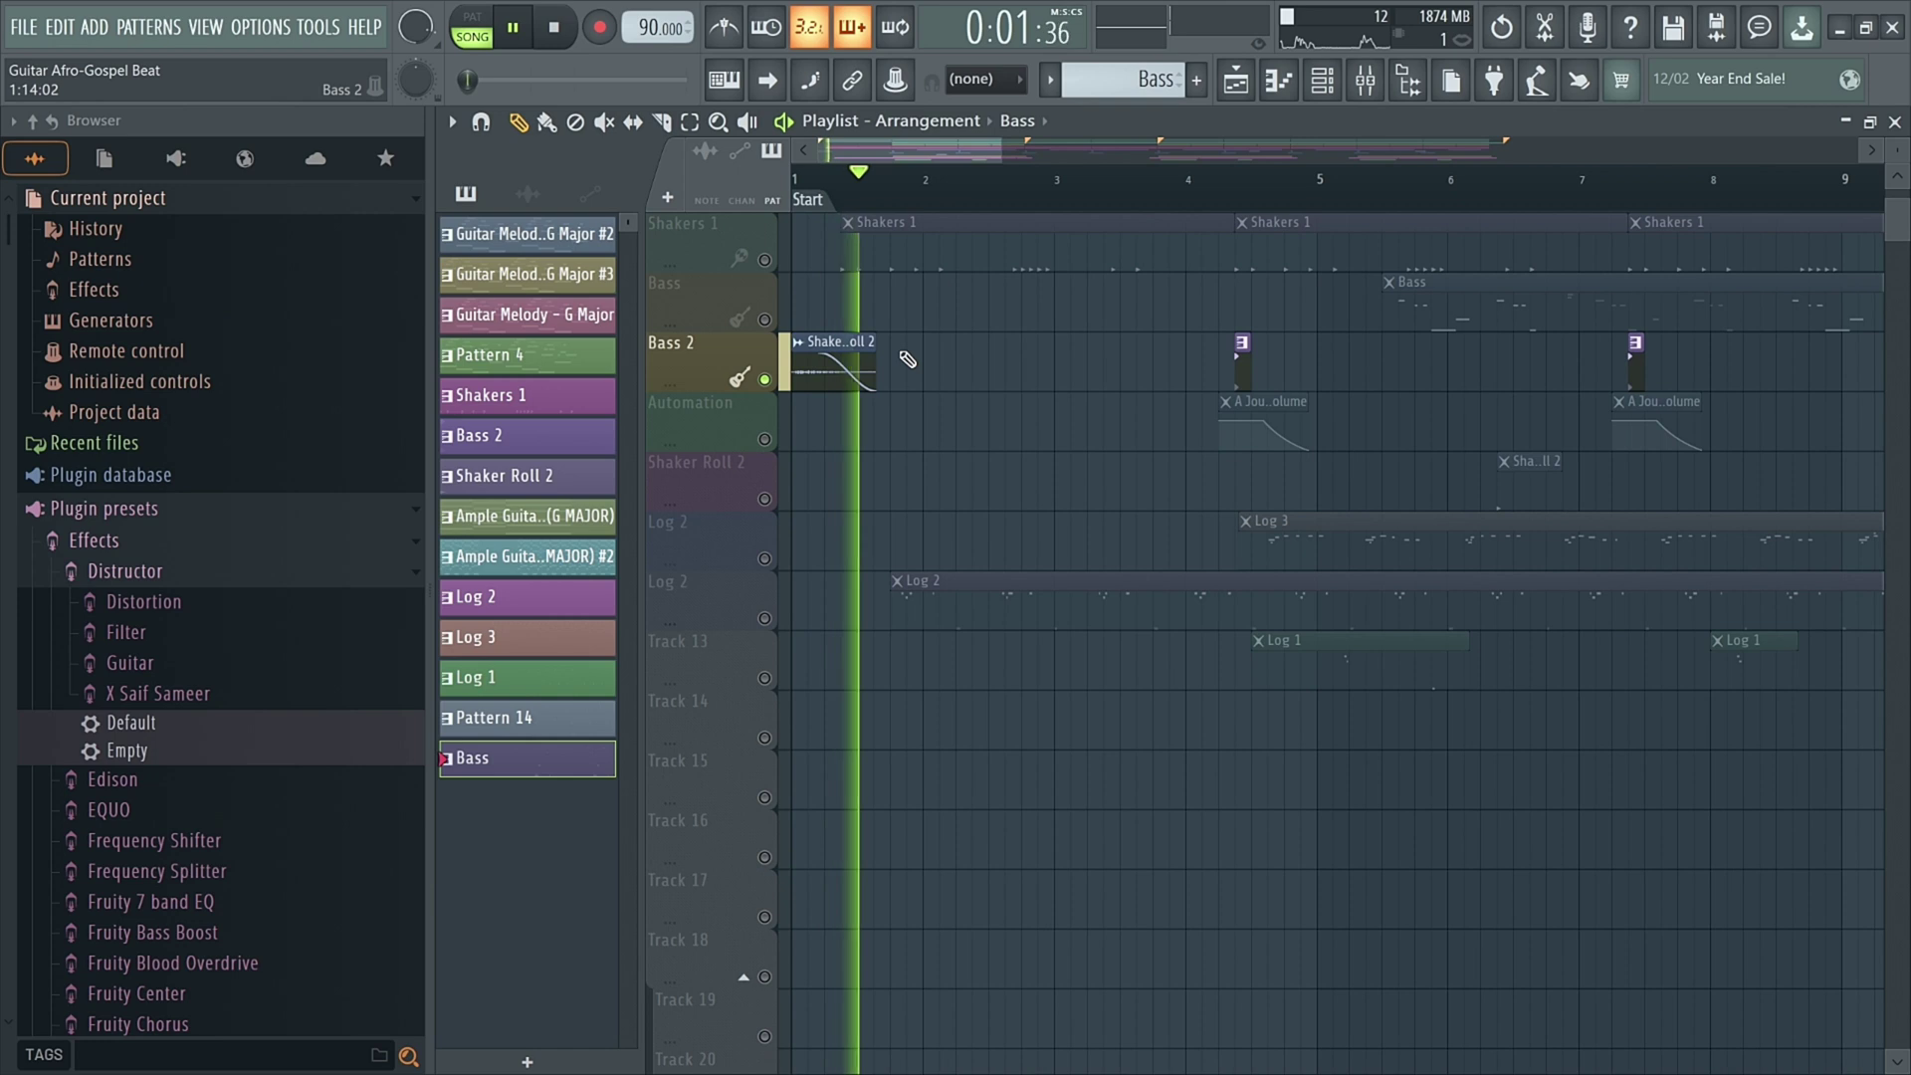
pyautogui.press('space')
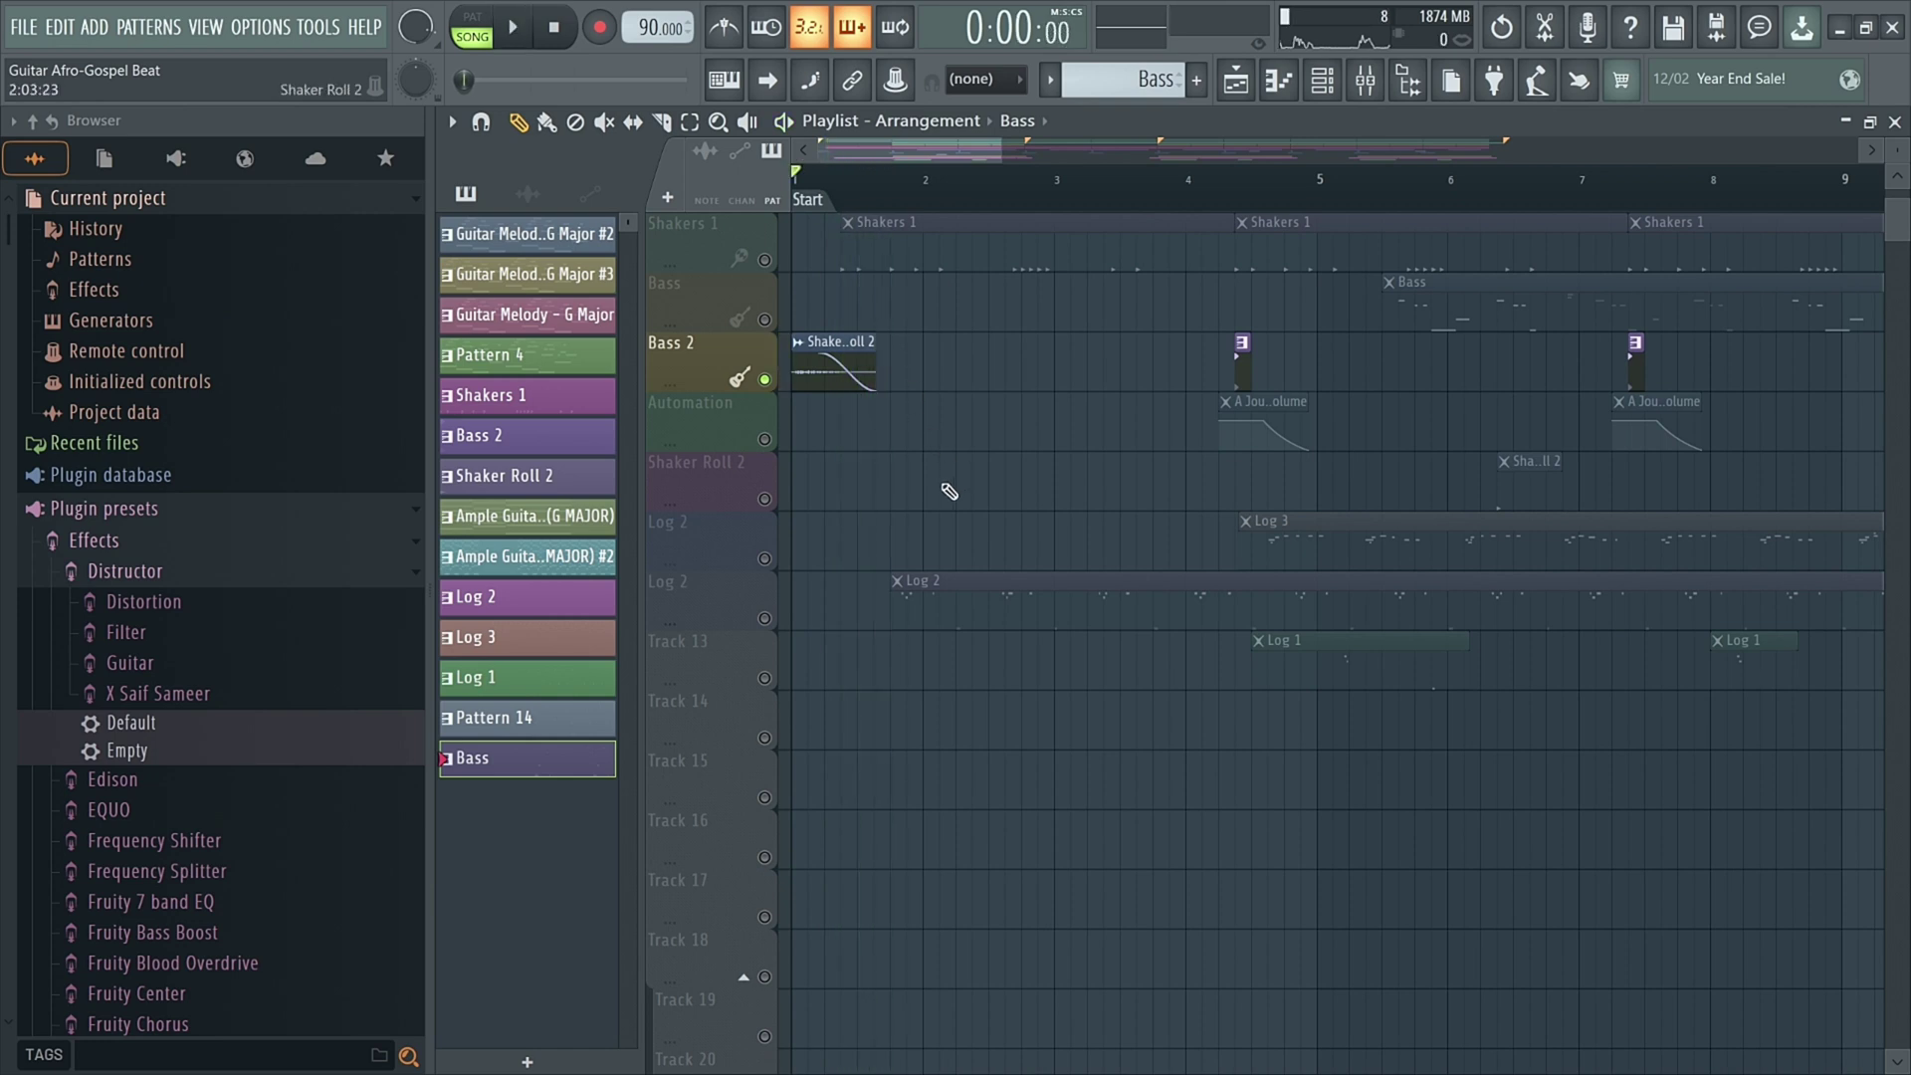
# Step: Unmute the Automation track and audition the Bass 2 clip after bar 4 with its volume automation
pyautogui.scroll(-3, 950, 483)
pyautogui.scroll(3, 996, 411)
pyautogui.click(764, 439)
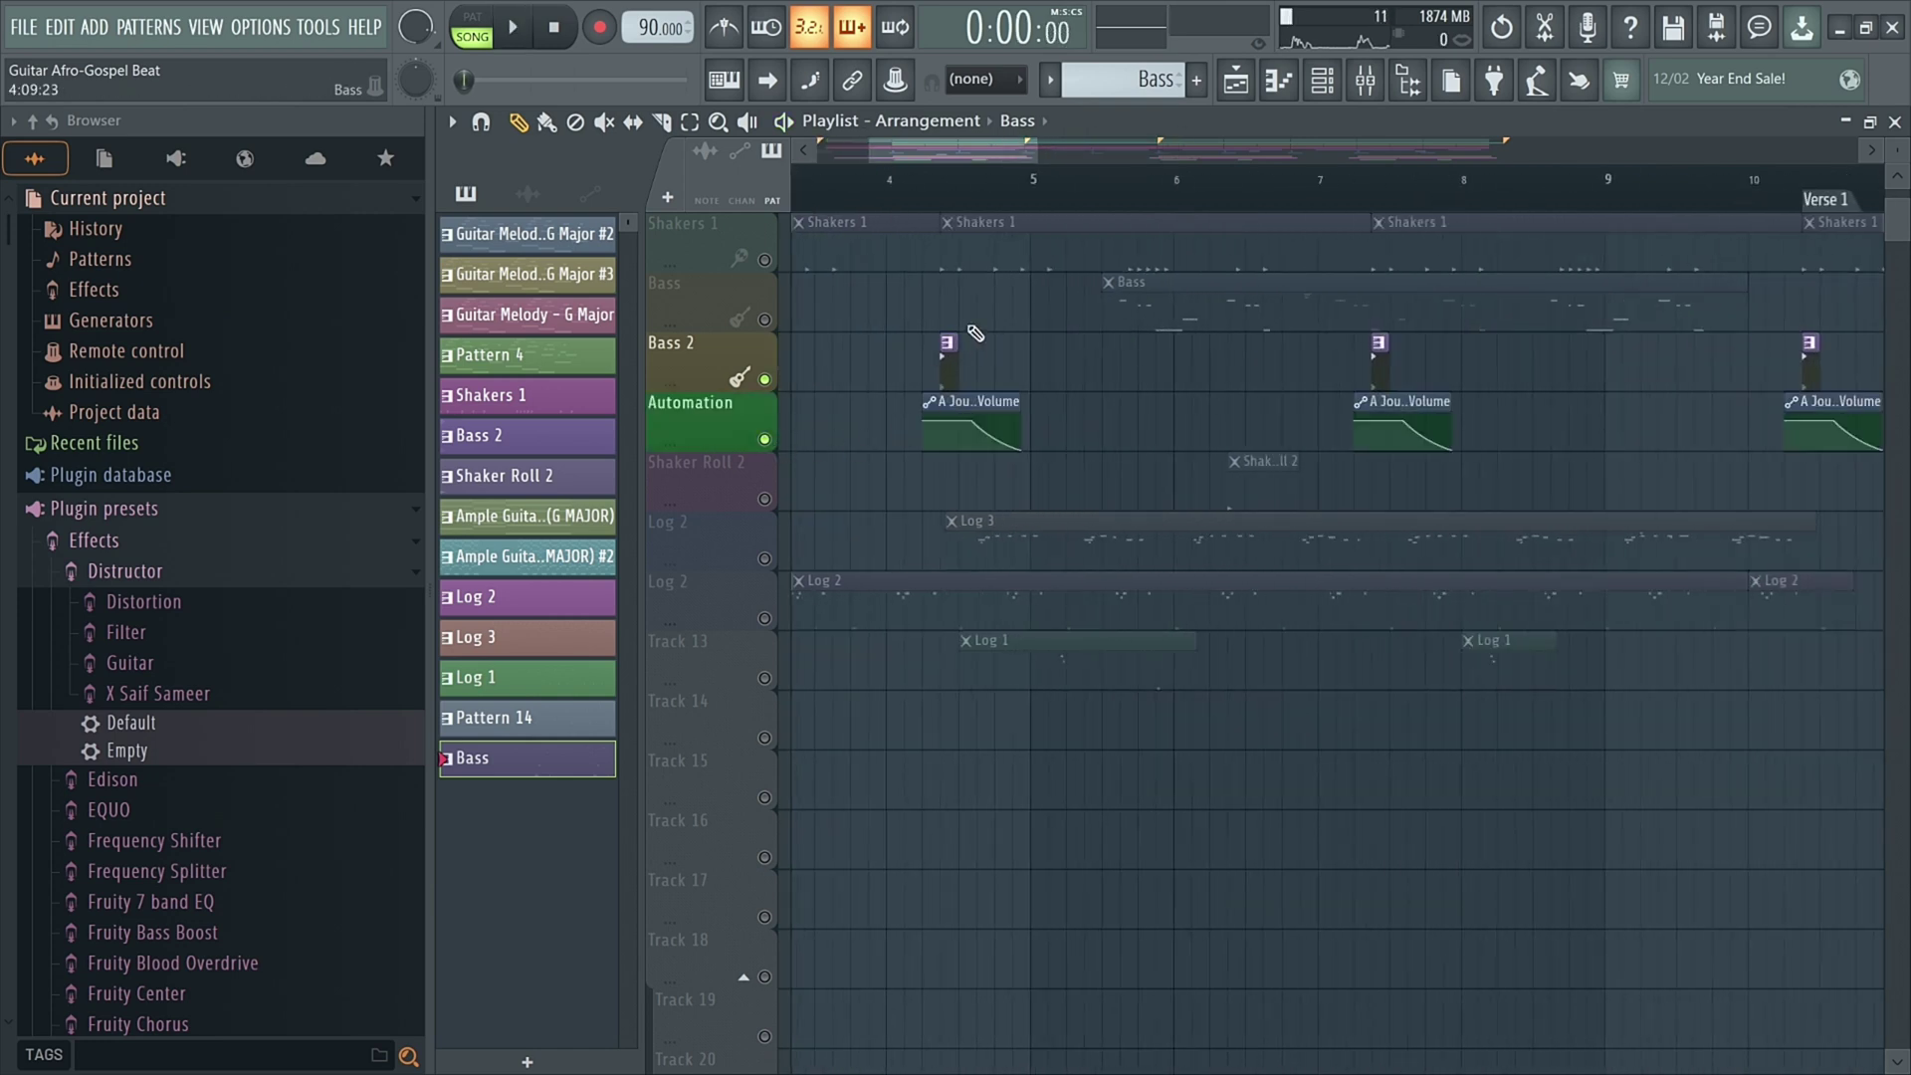
pyautogui.scroll(2, 966, 299)
pyautogui.click(862, 180)
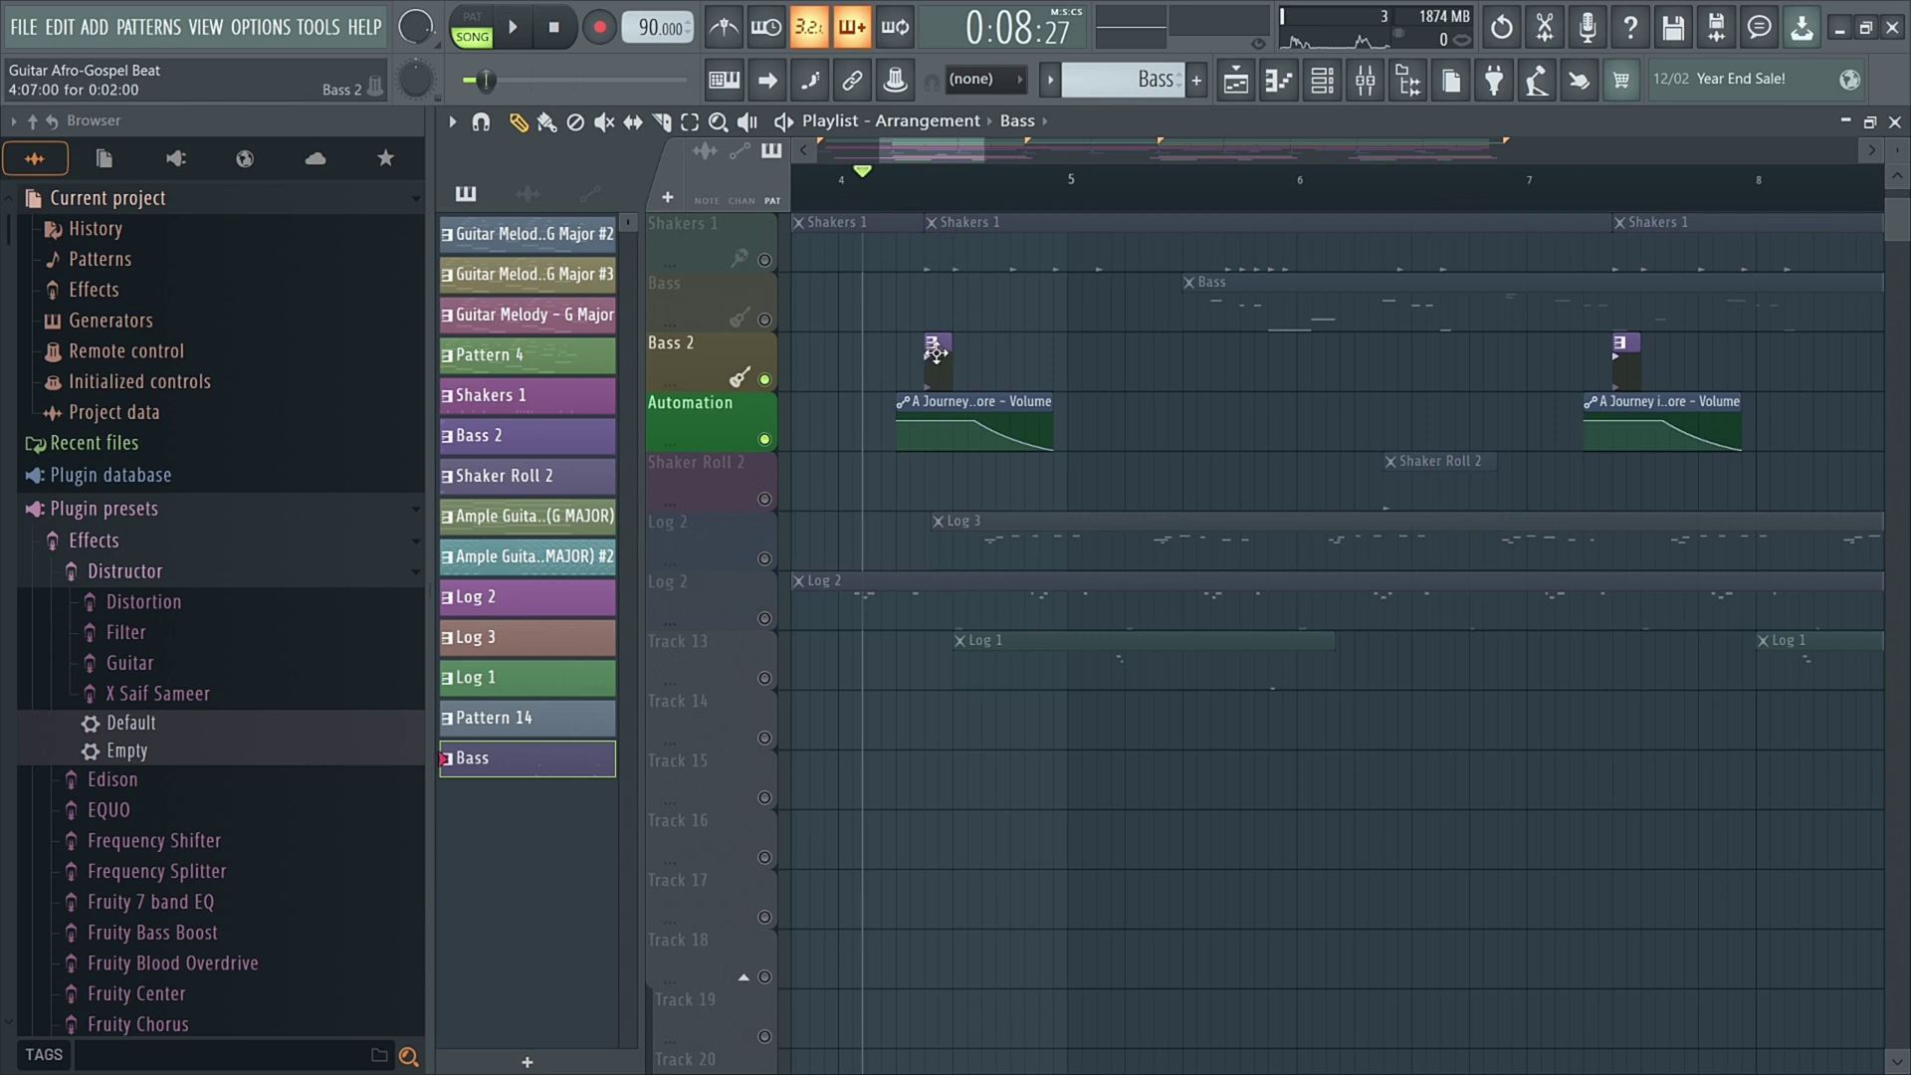
pyautogui.click(936, 350)
pyautogui.scroll(2, 911, 318)
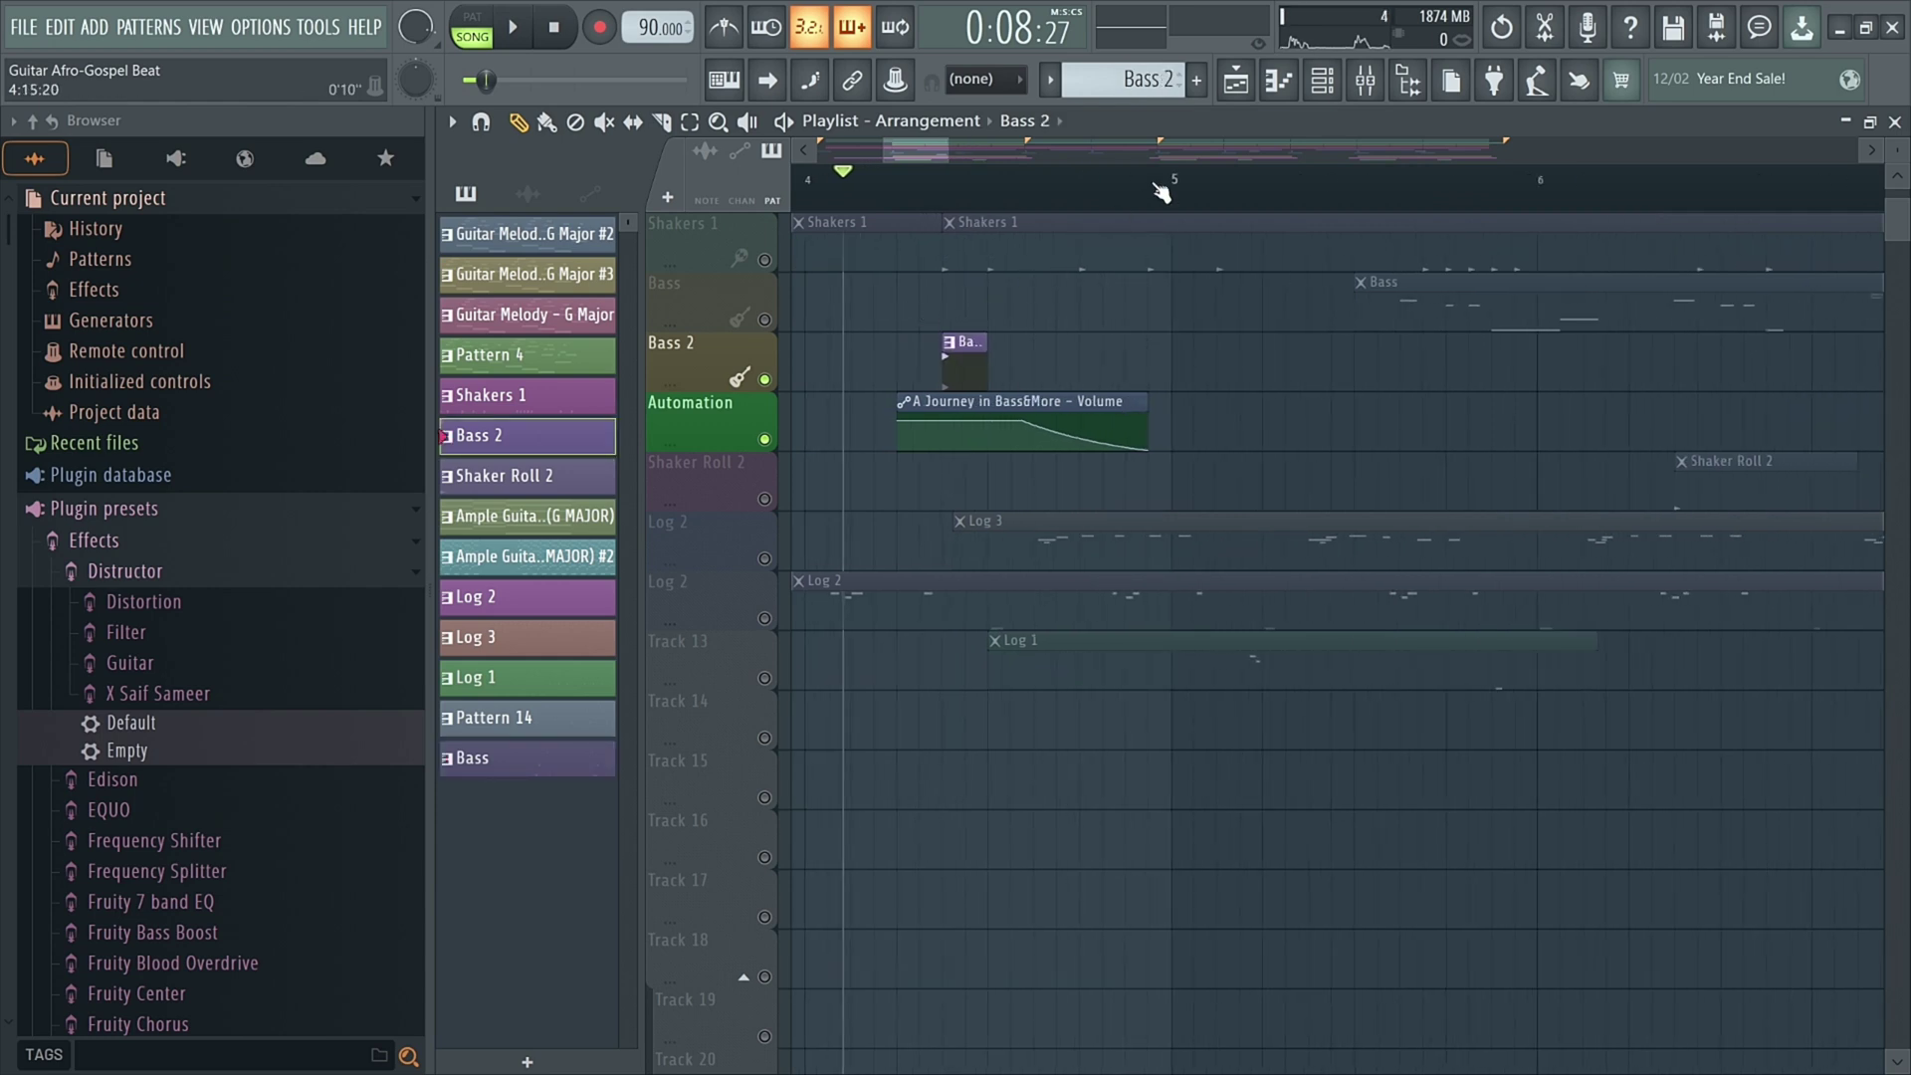
pyautogui.press('space')
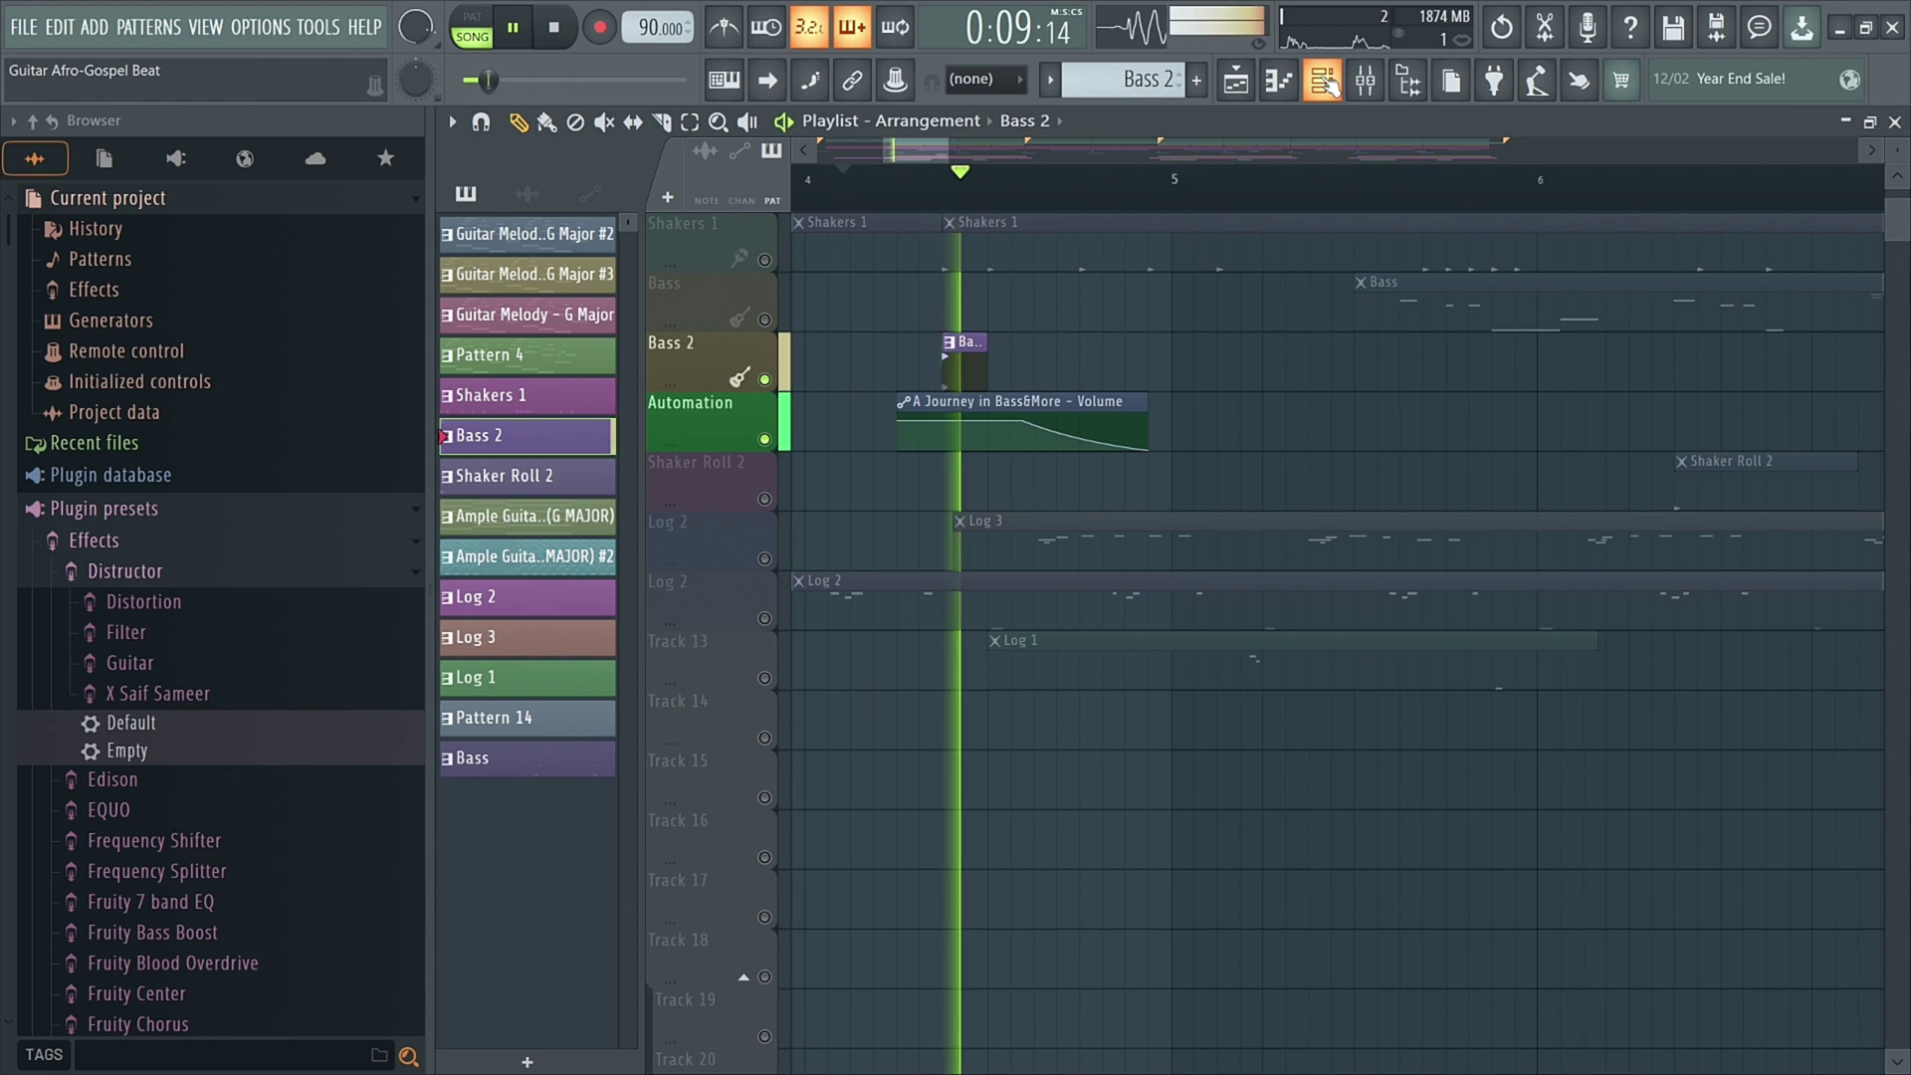
pyautogui.press('space')
# Step: Play the Bass 2 part with the mixer open to examine how automation moves the A Journey in Bass&More fader, then close the mixer
pyautogui.click(1364, 84)
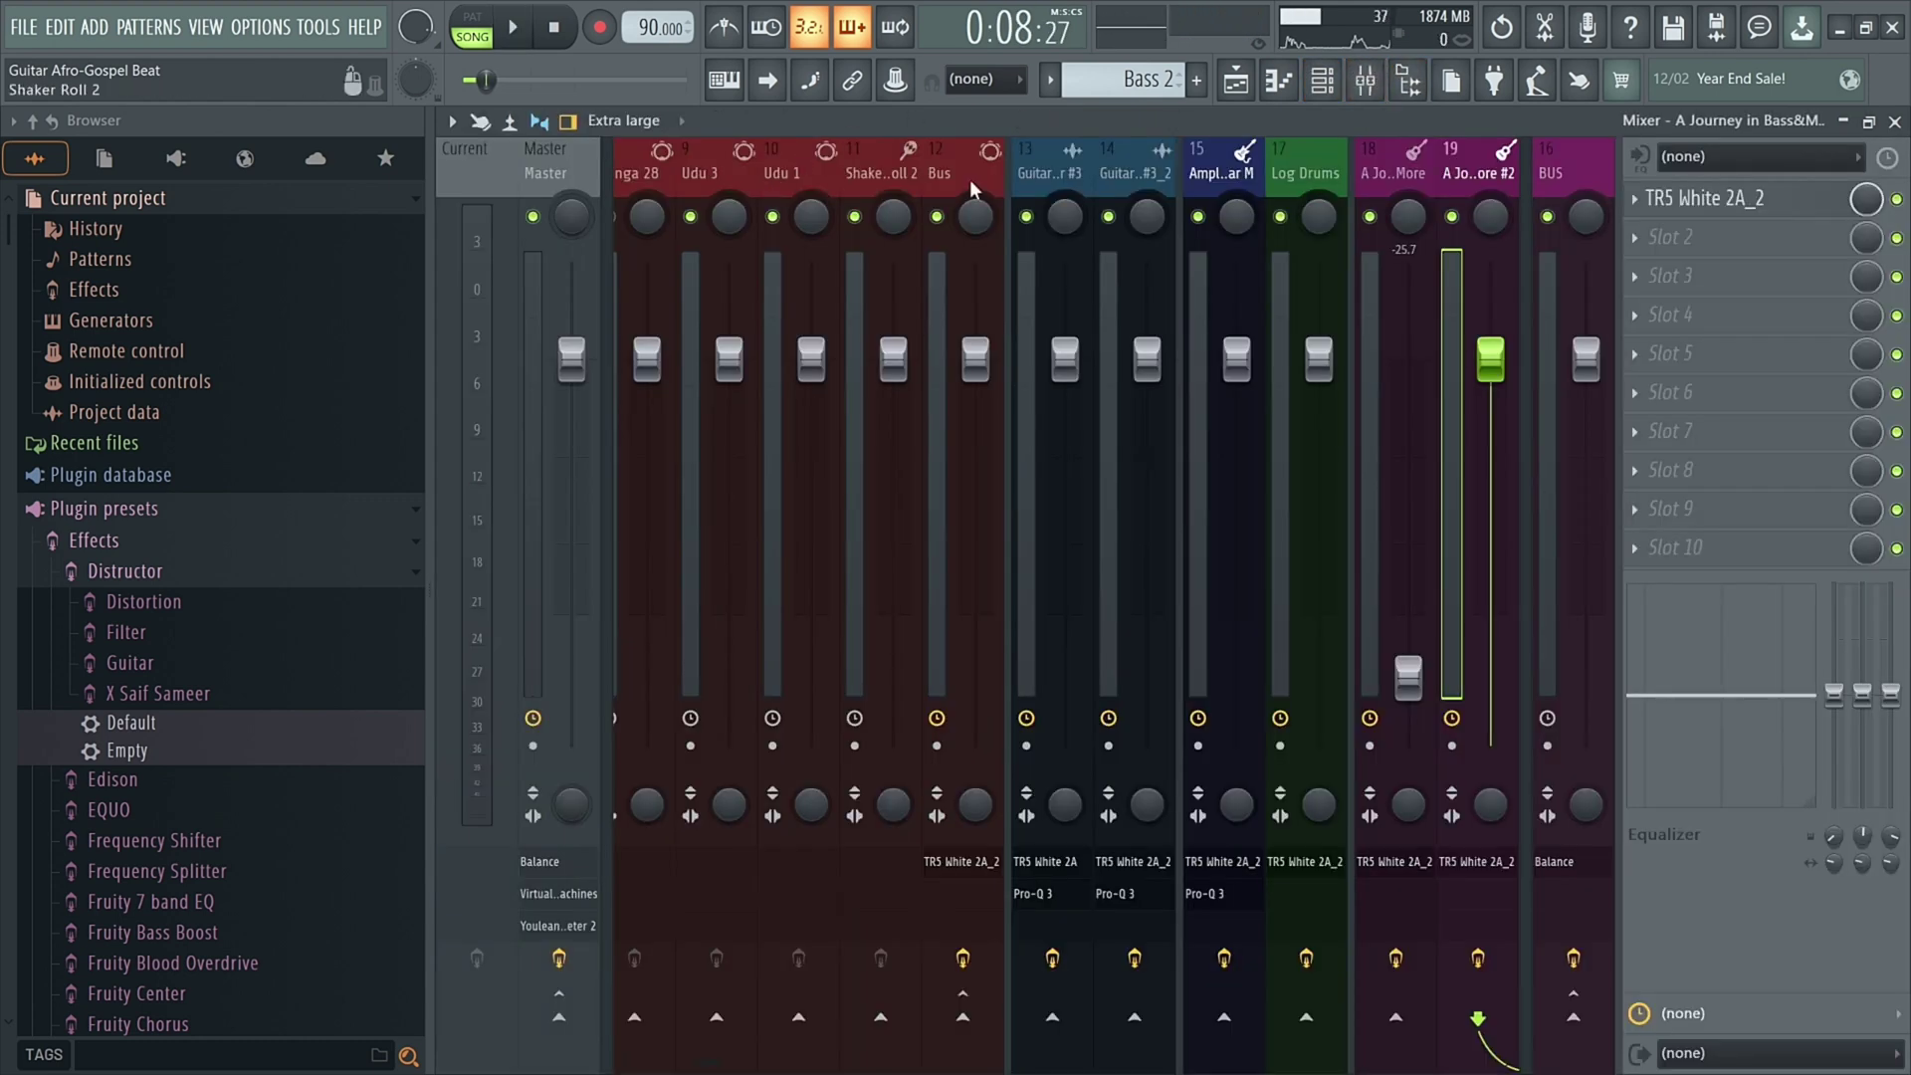
pyautogui.scroll(-4, 1209, 173)
pyautogui.scroll(3, 867, 177)
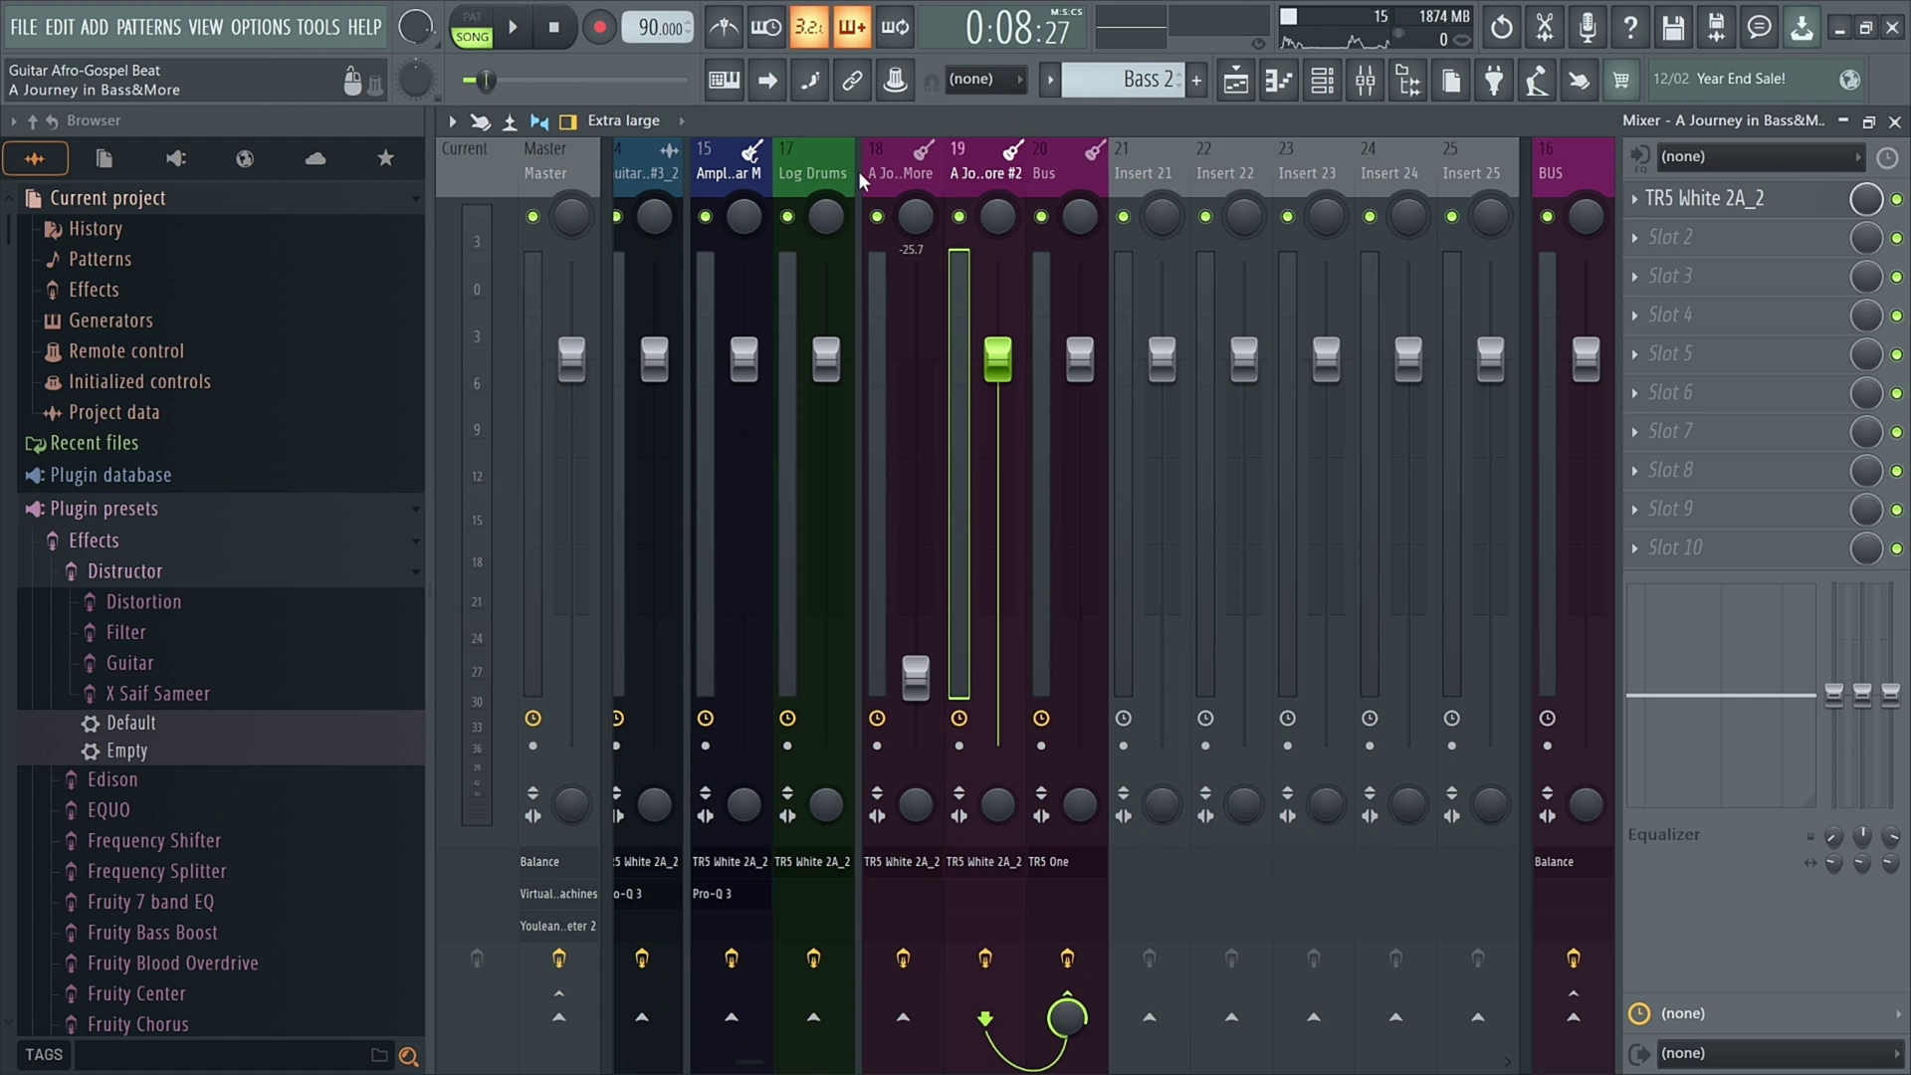
pyautogui.press('space')
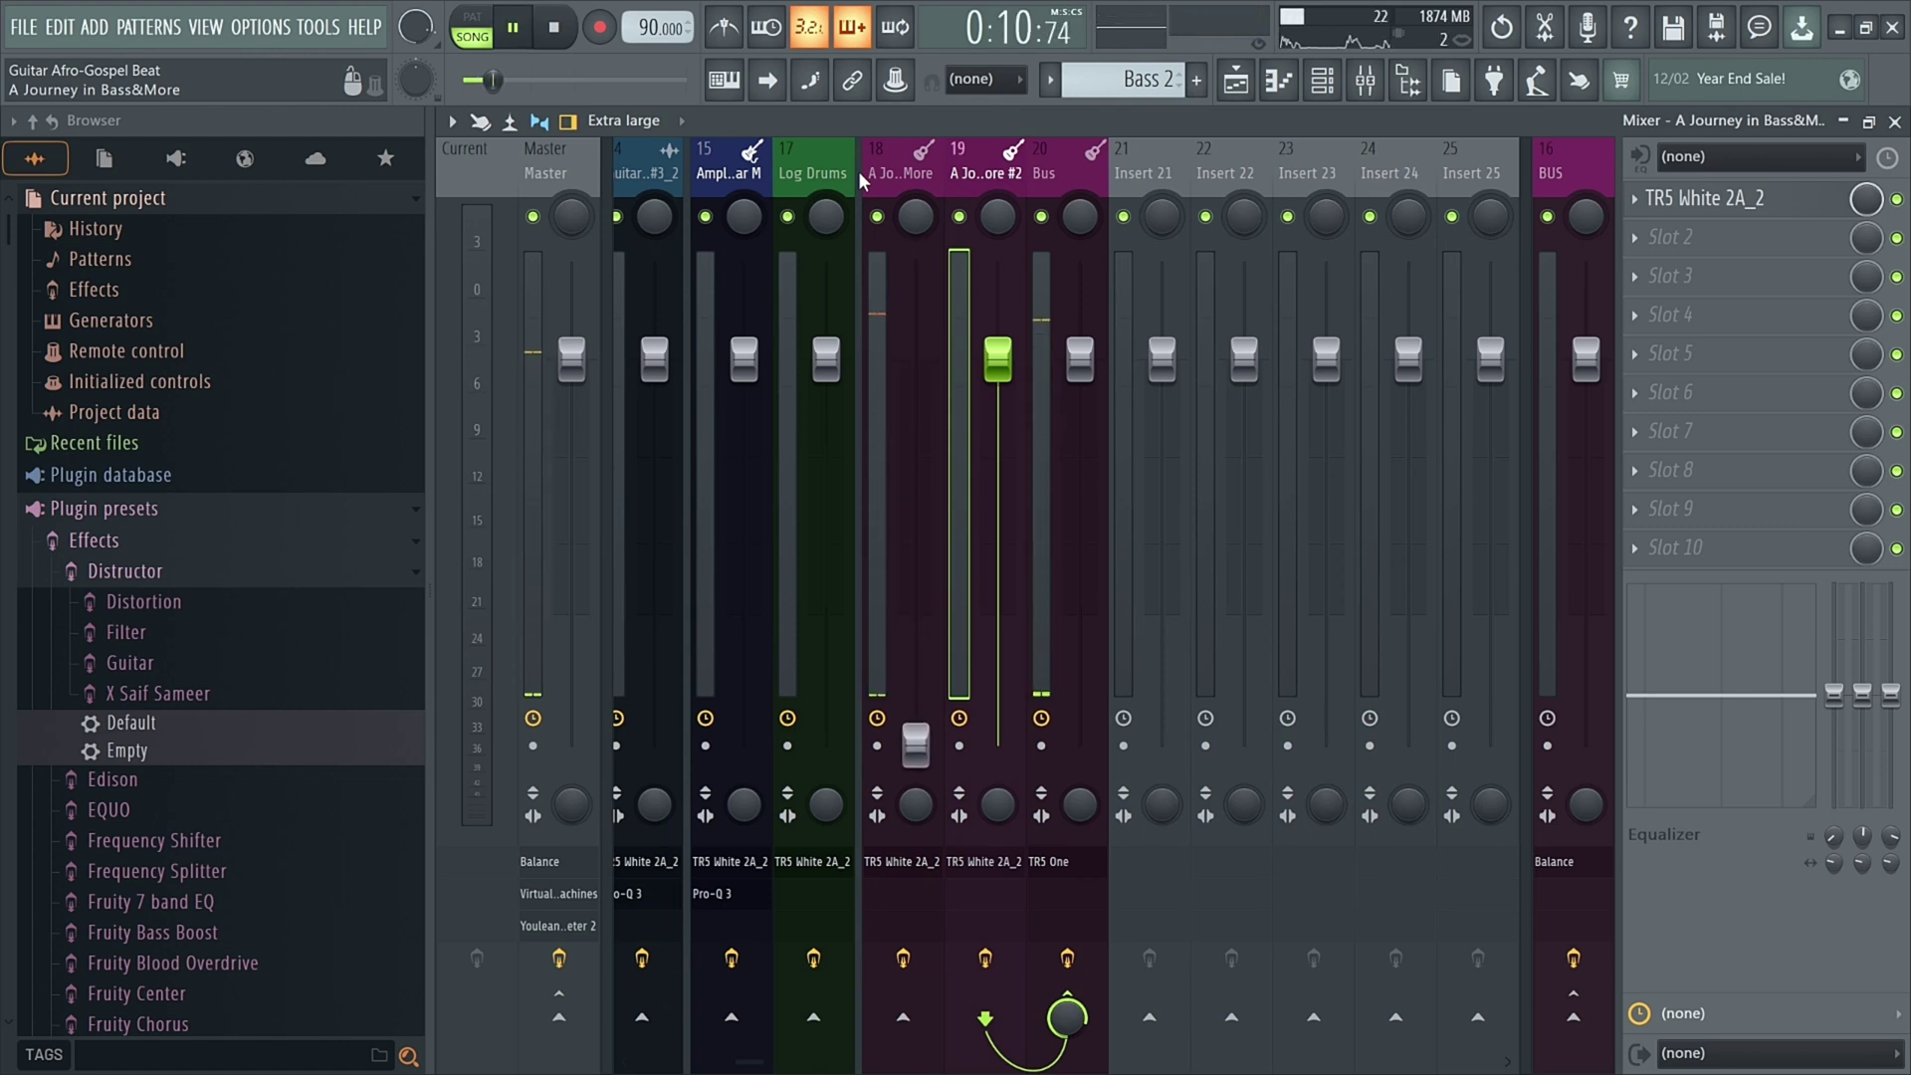
pyautogui.press('space')
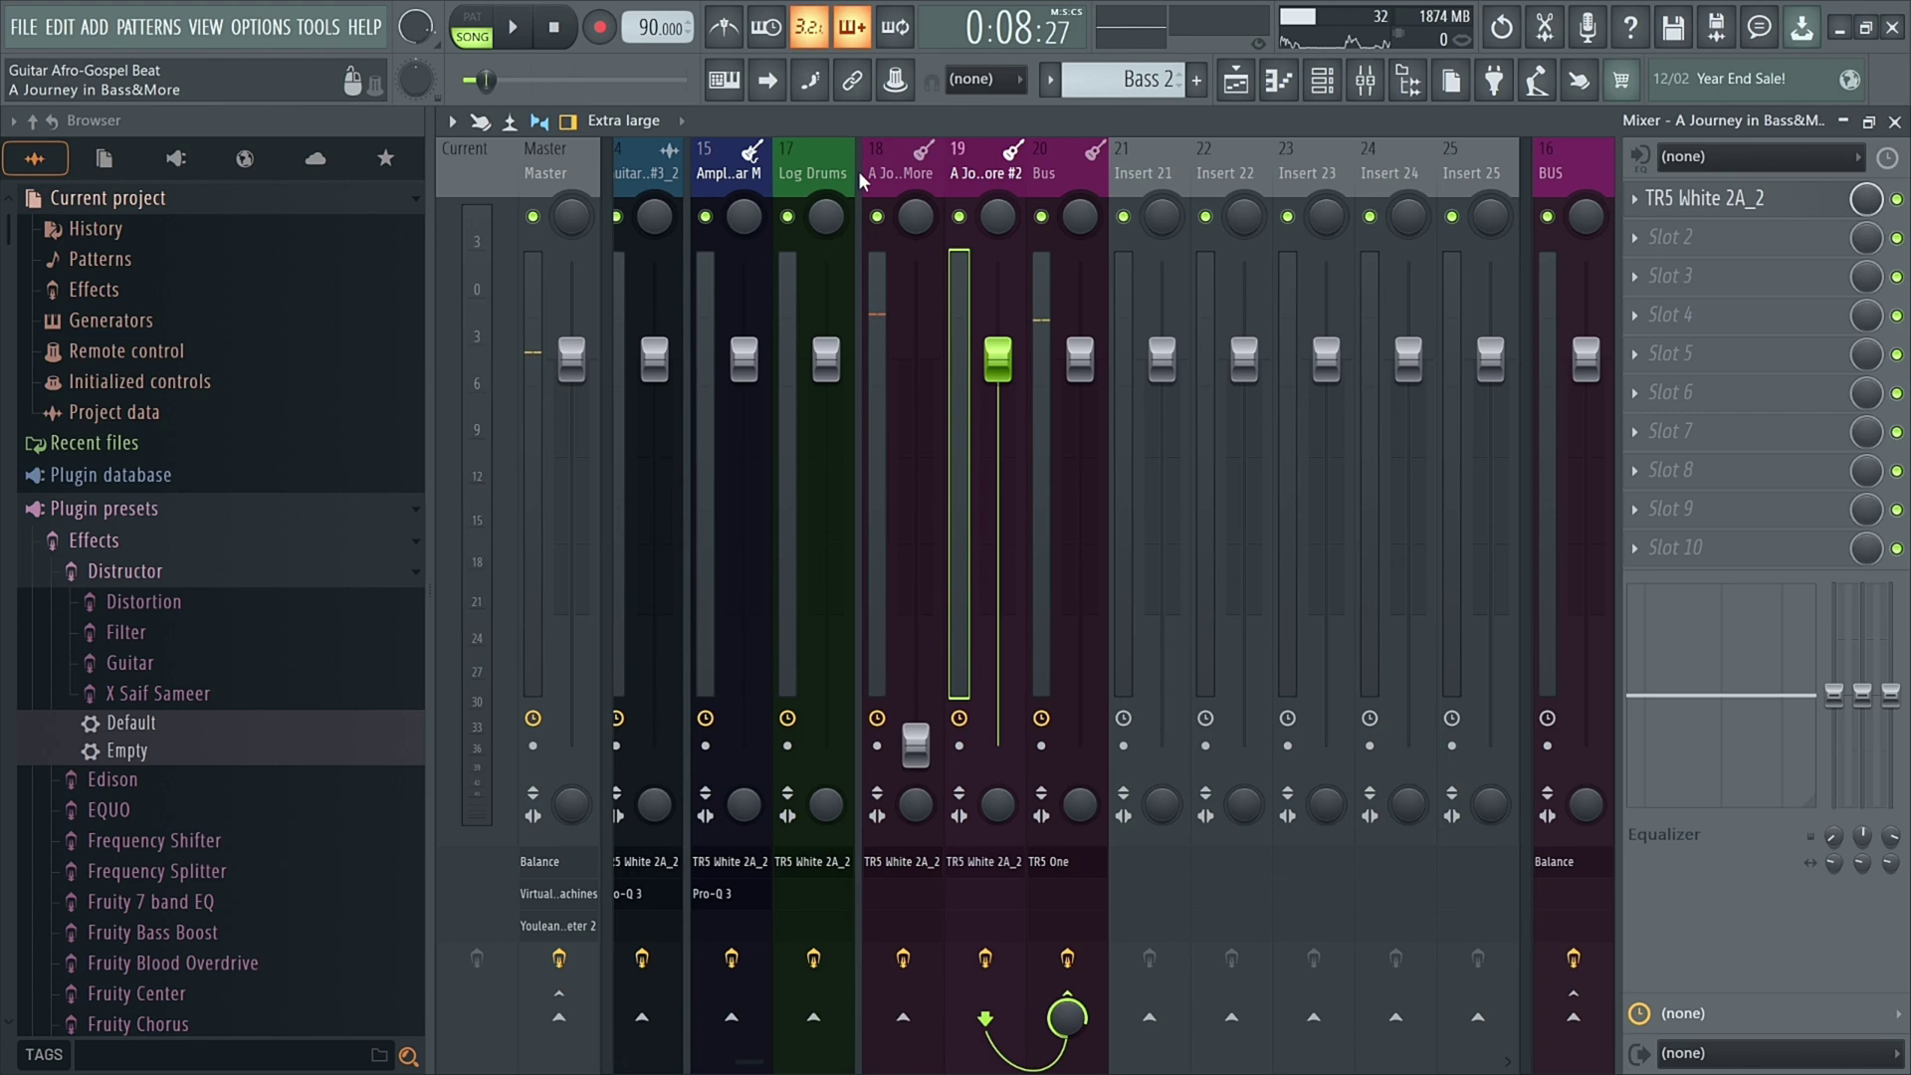
pyautogui.press('space')
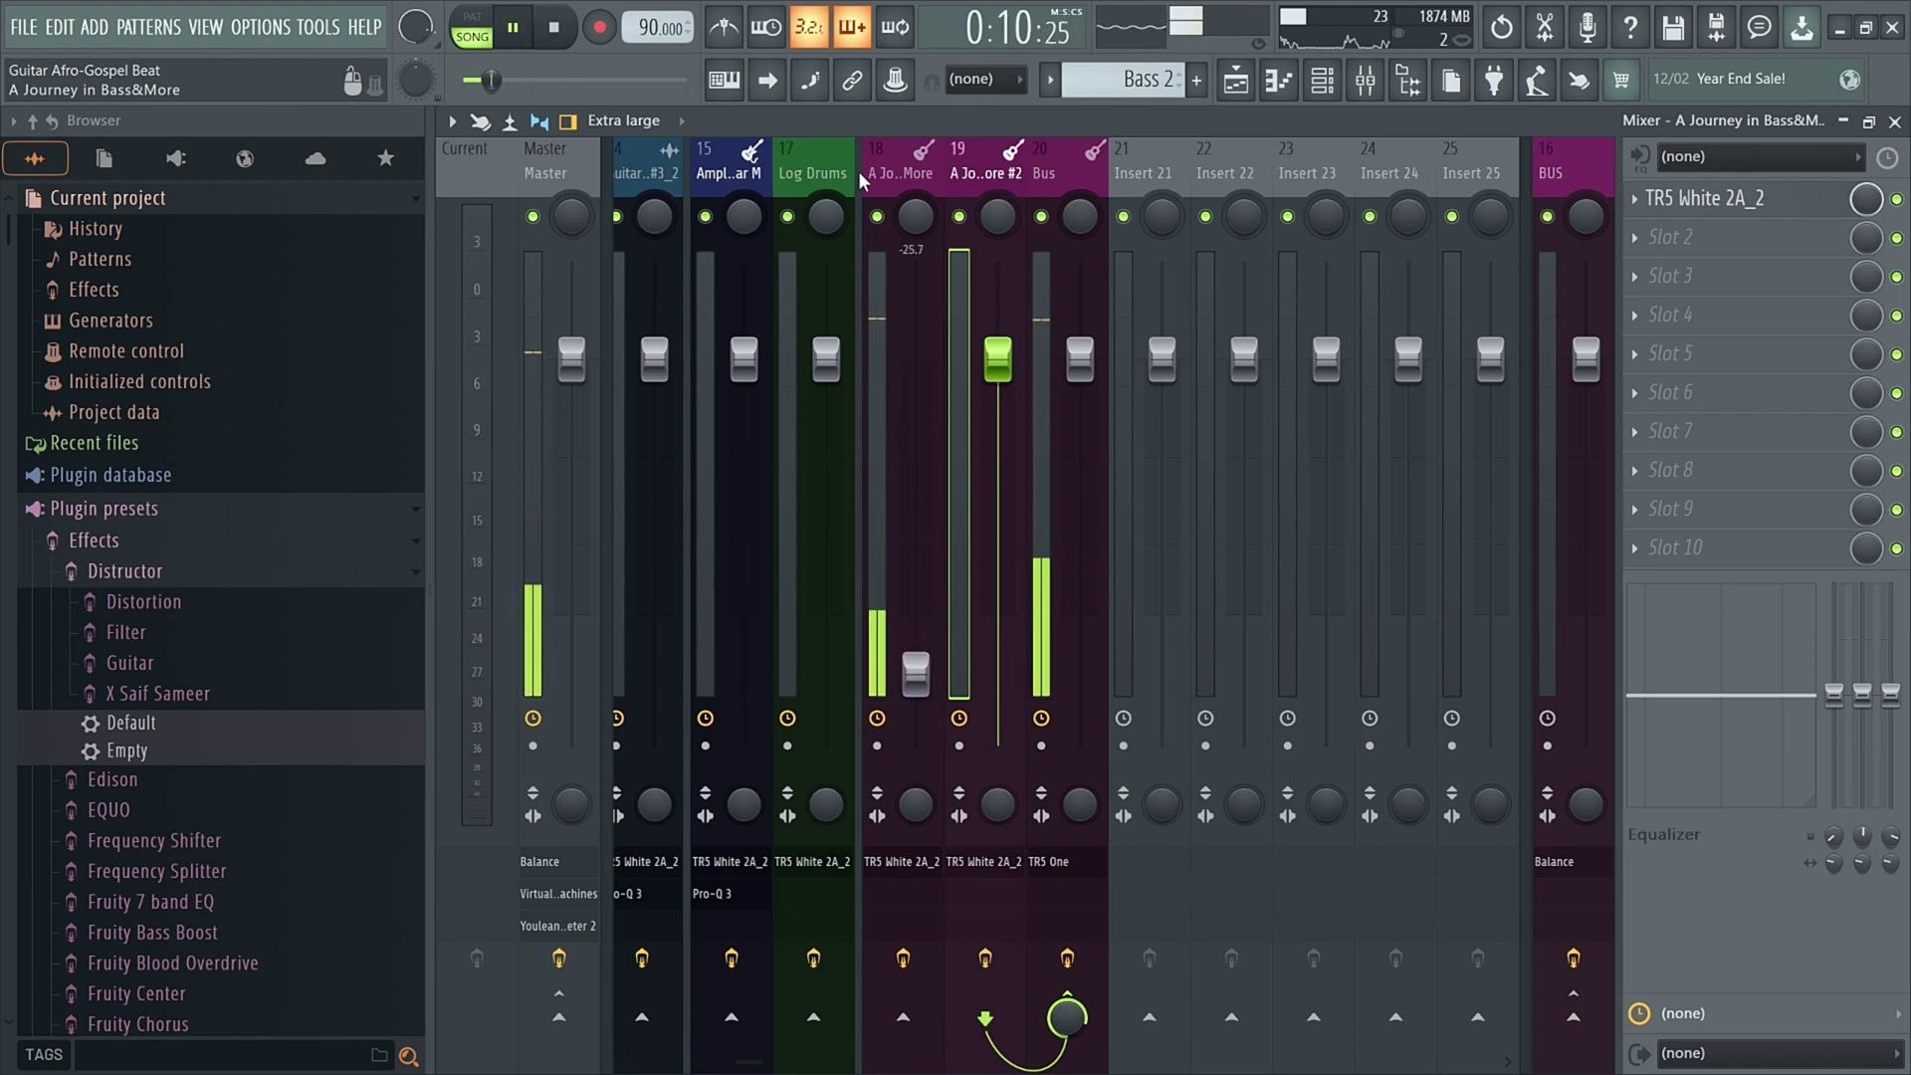
pyautogui.press('space')
pyautogui.click(1365, 79)
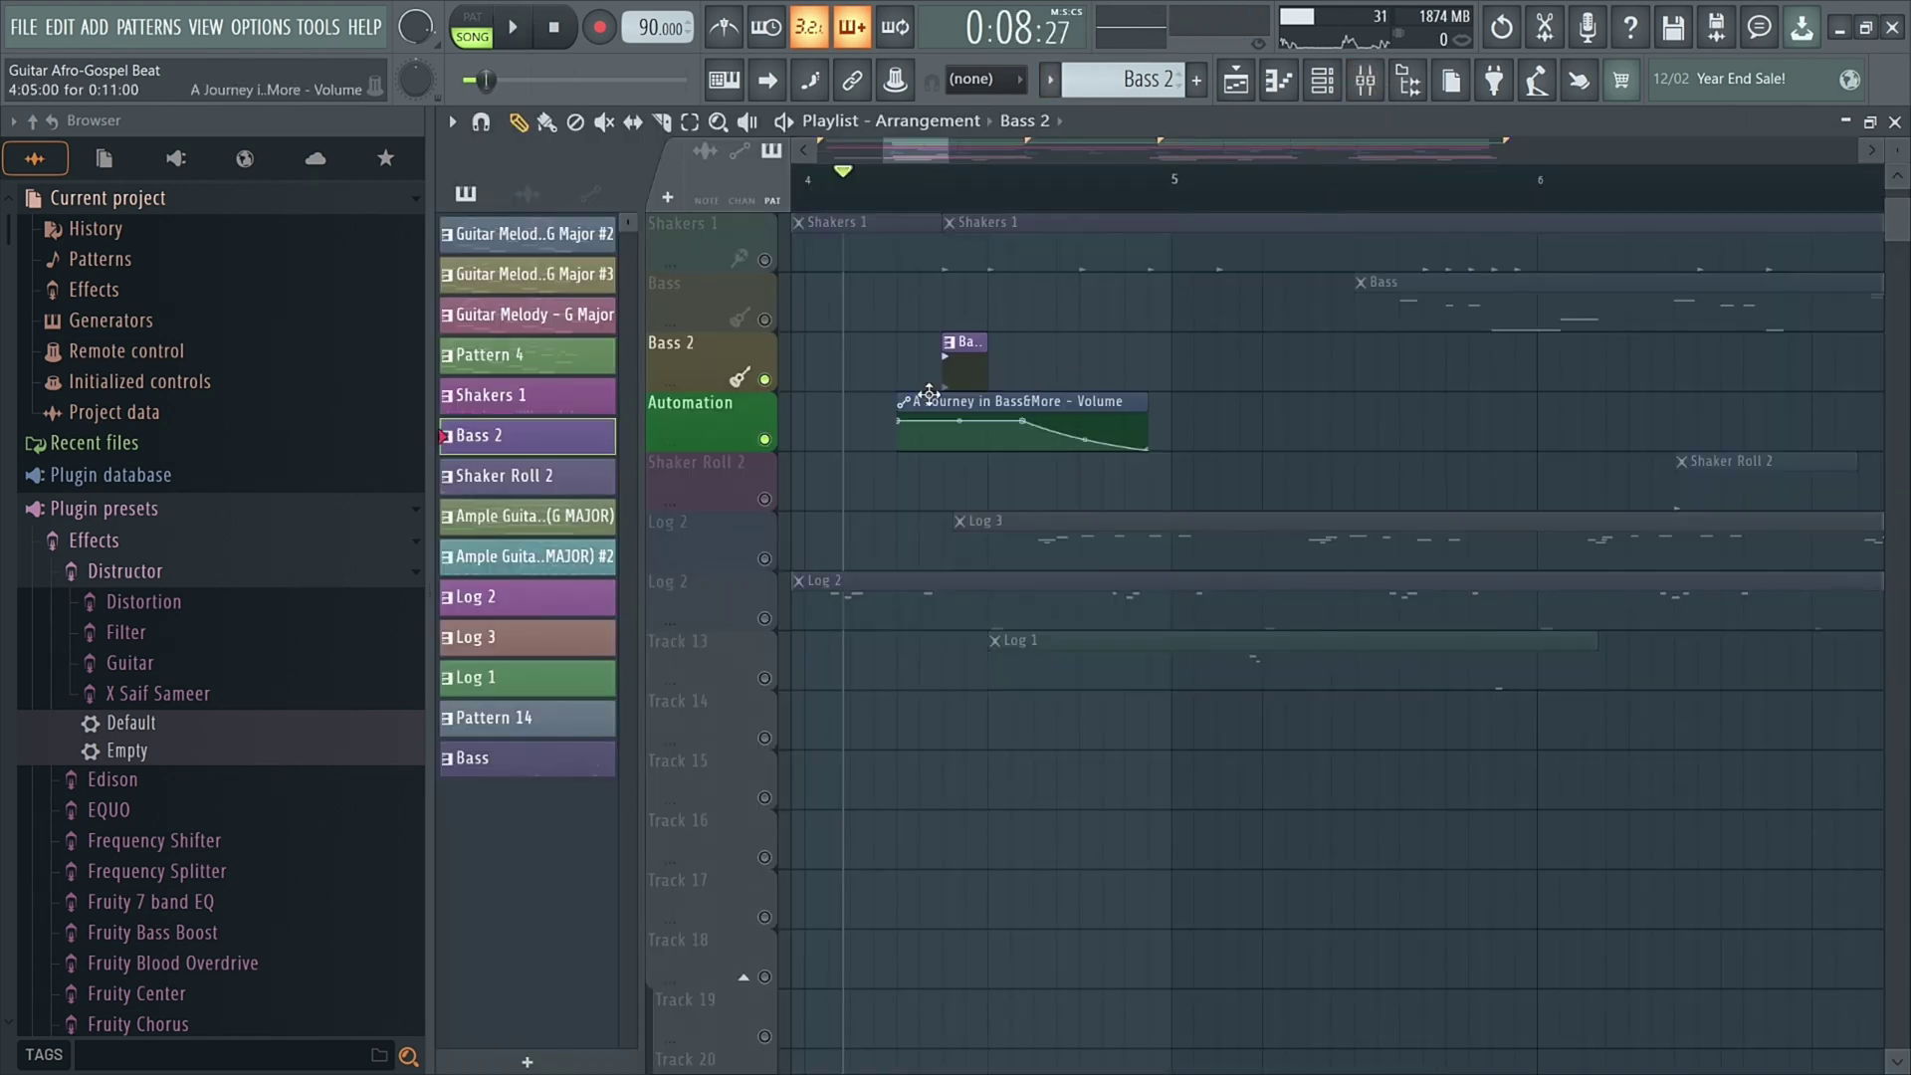
# Step: Show the mixer alongside the playlist, play the volume automation clips from bar 4, and return to the playlist alone
pyautogui.scroll(-5, 928, 395)
pyautogui.scroll(-2, 947, 417)
pyautogui.press('F9')
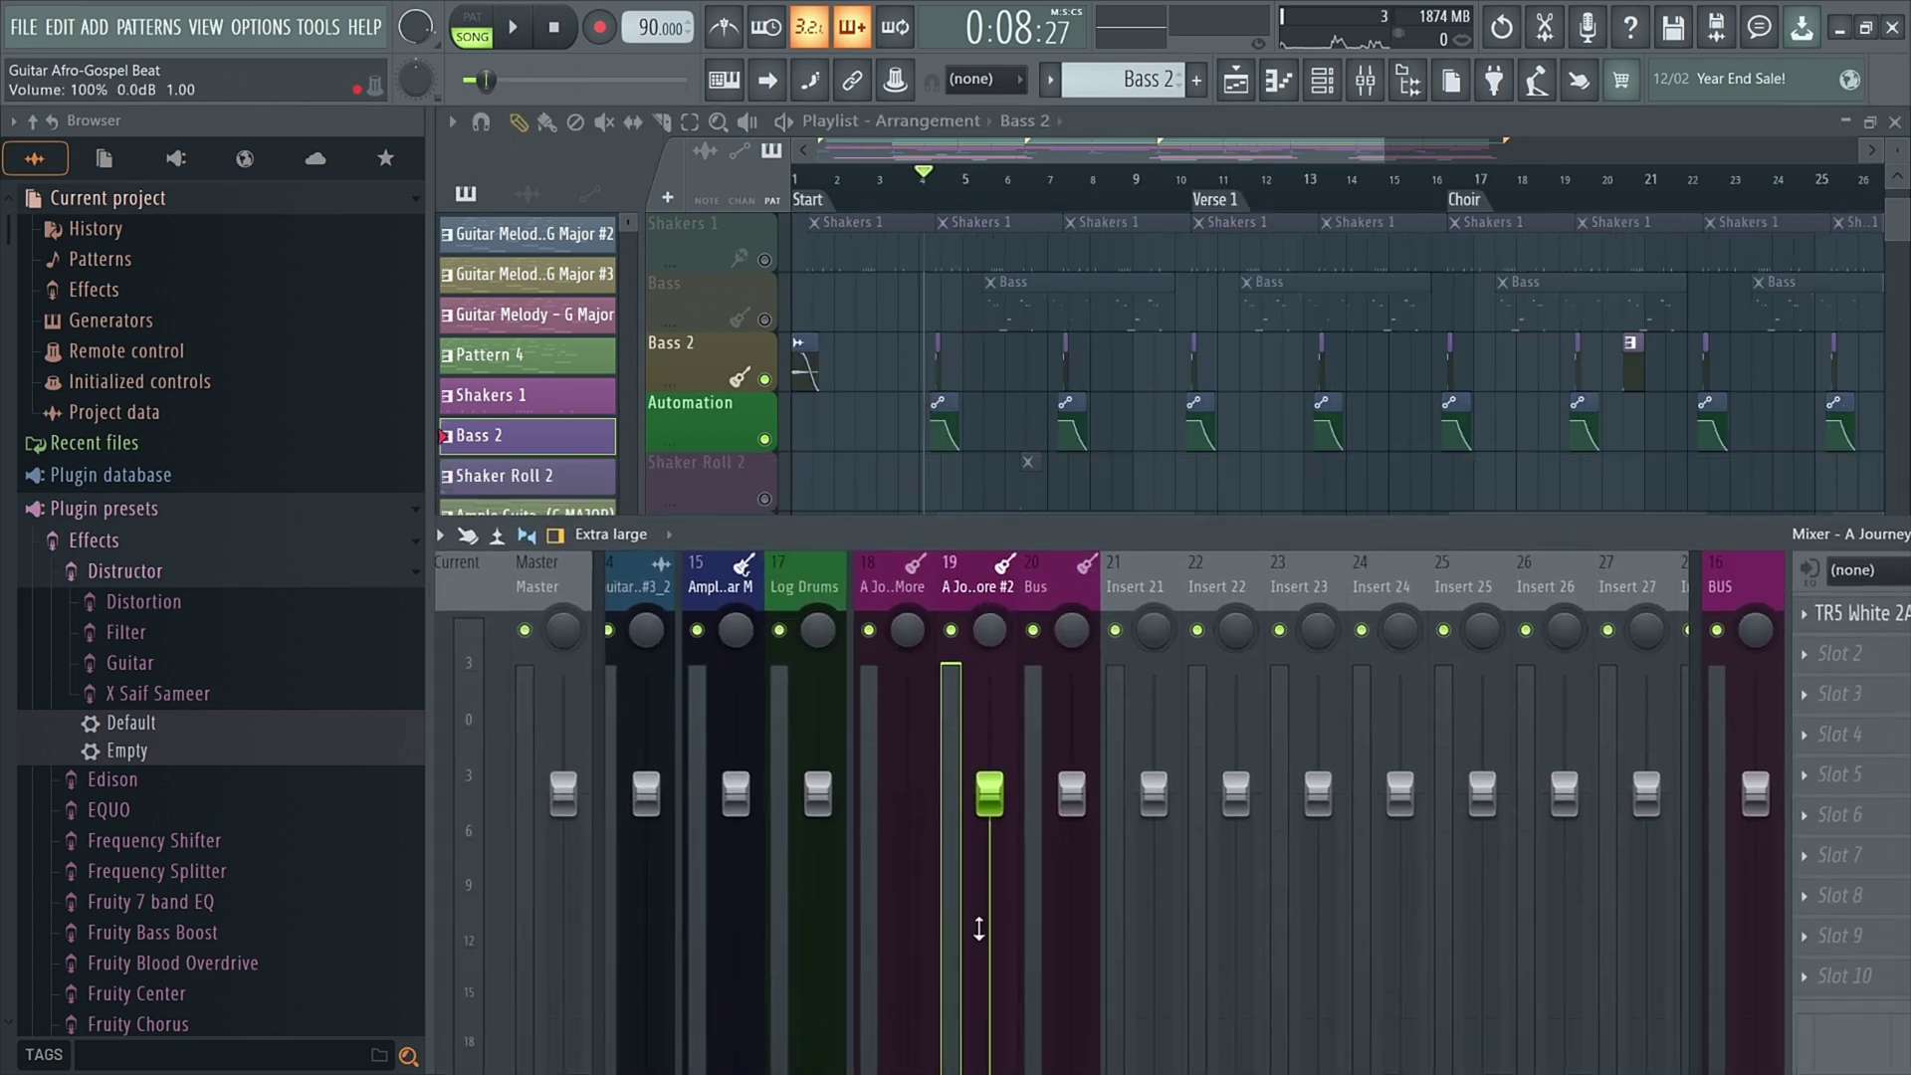
pyautogui.click(517, 32)
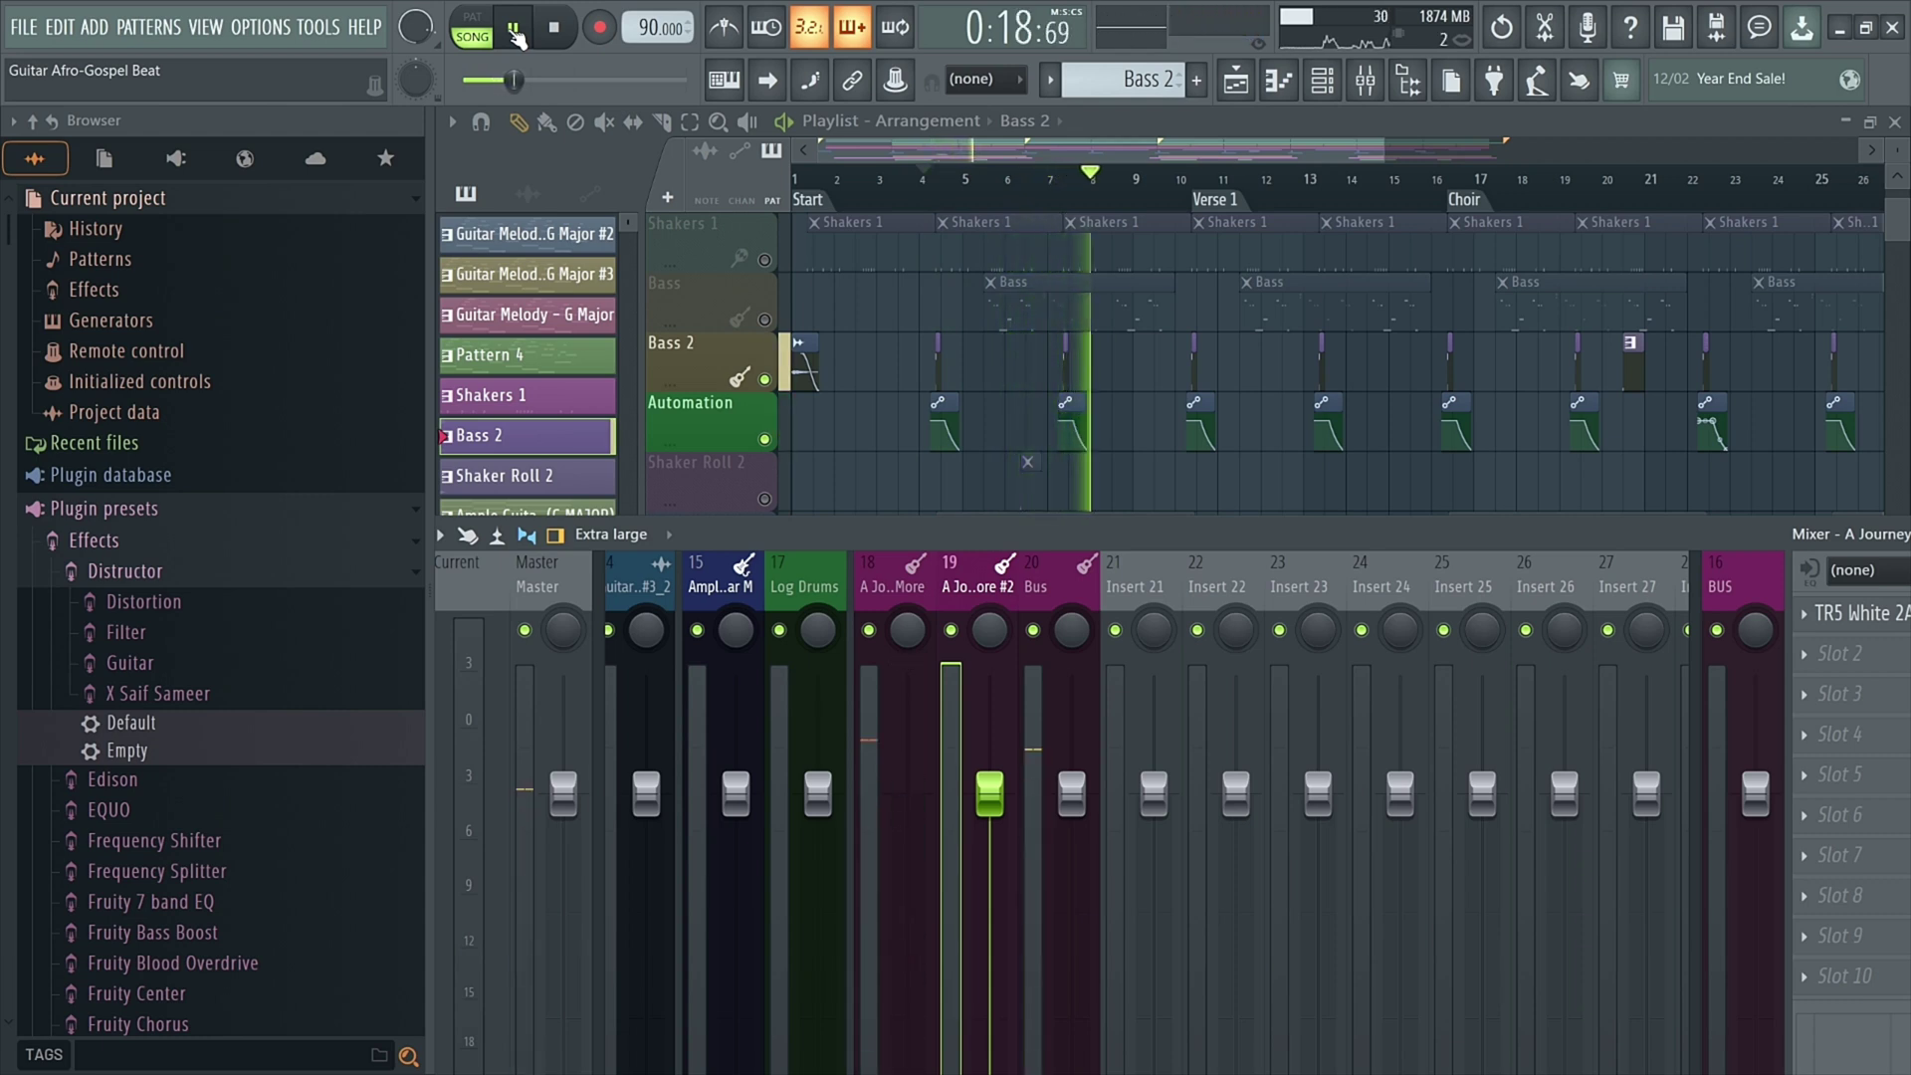
pyautogui.click(515, 31)
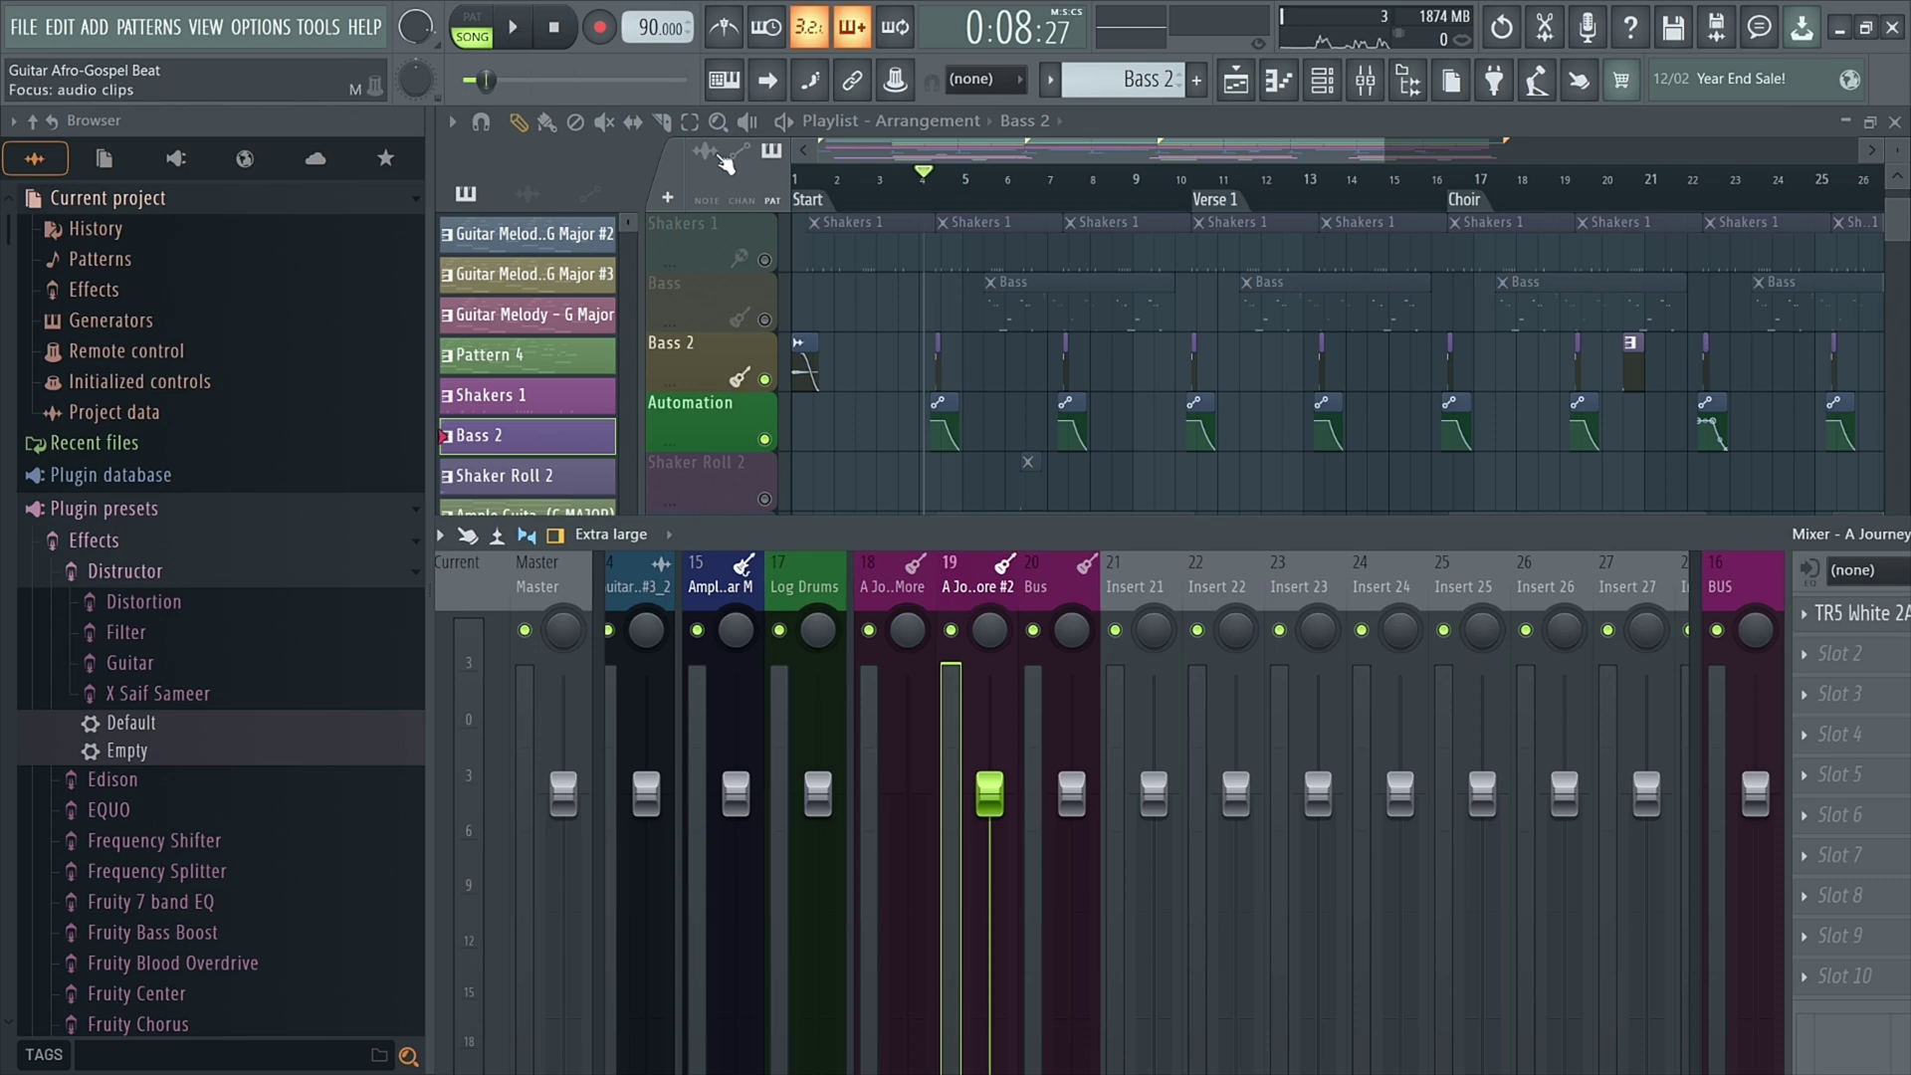
pyautogui.press('Return')
pyautogui.click(1366, 84)
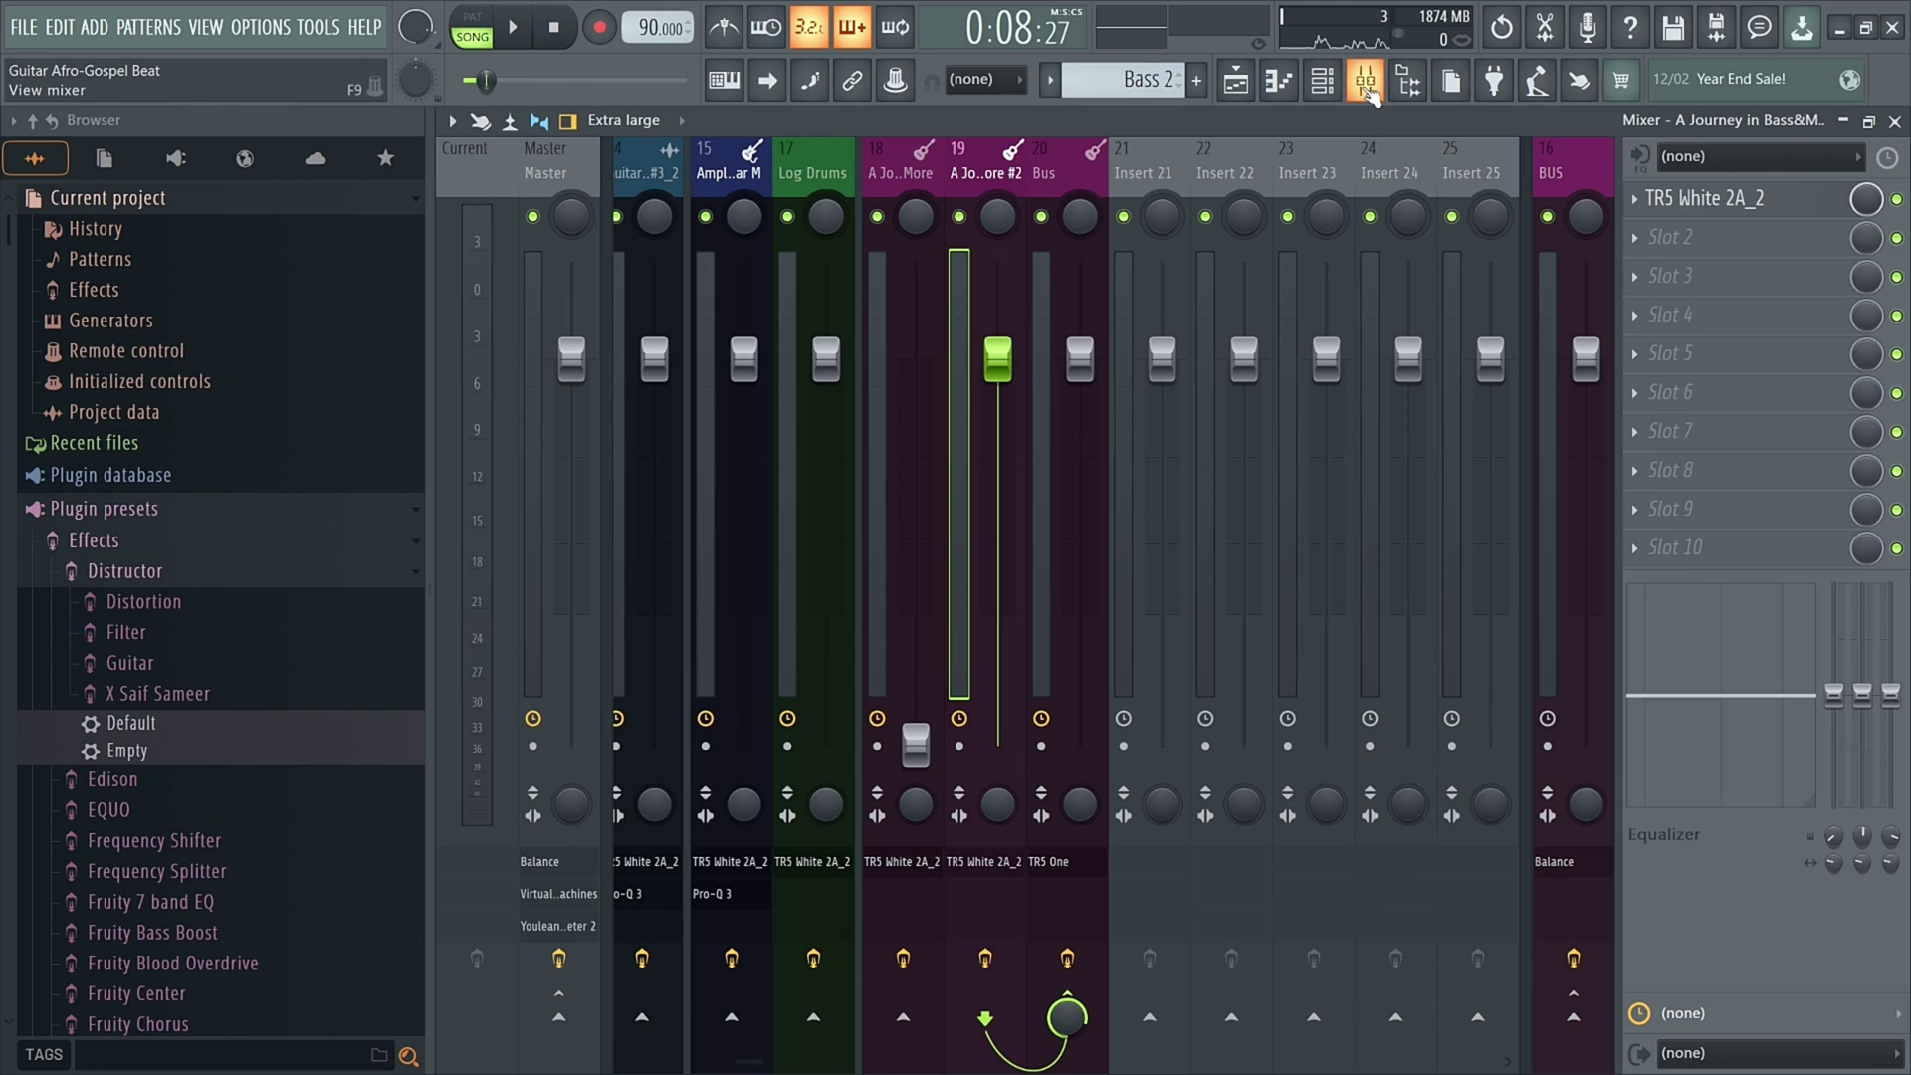
pyautogui.click(1367, 84)
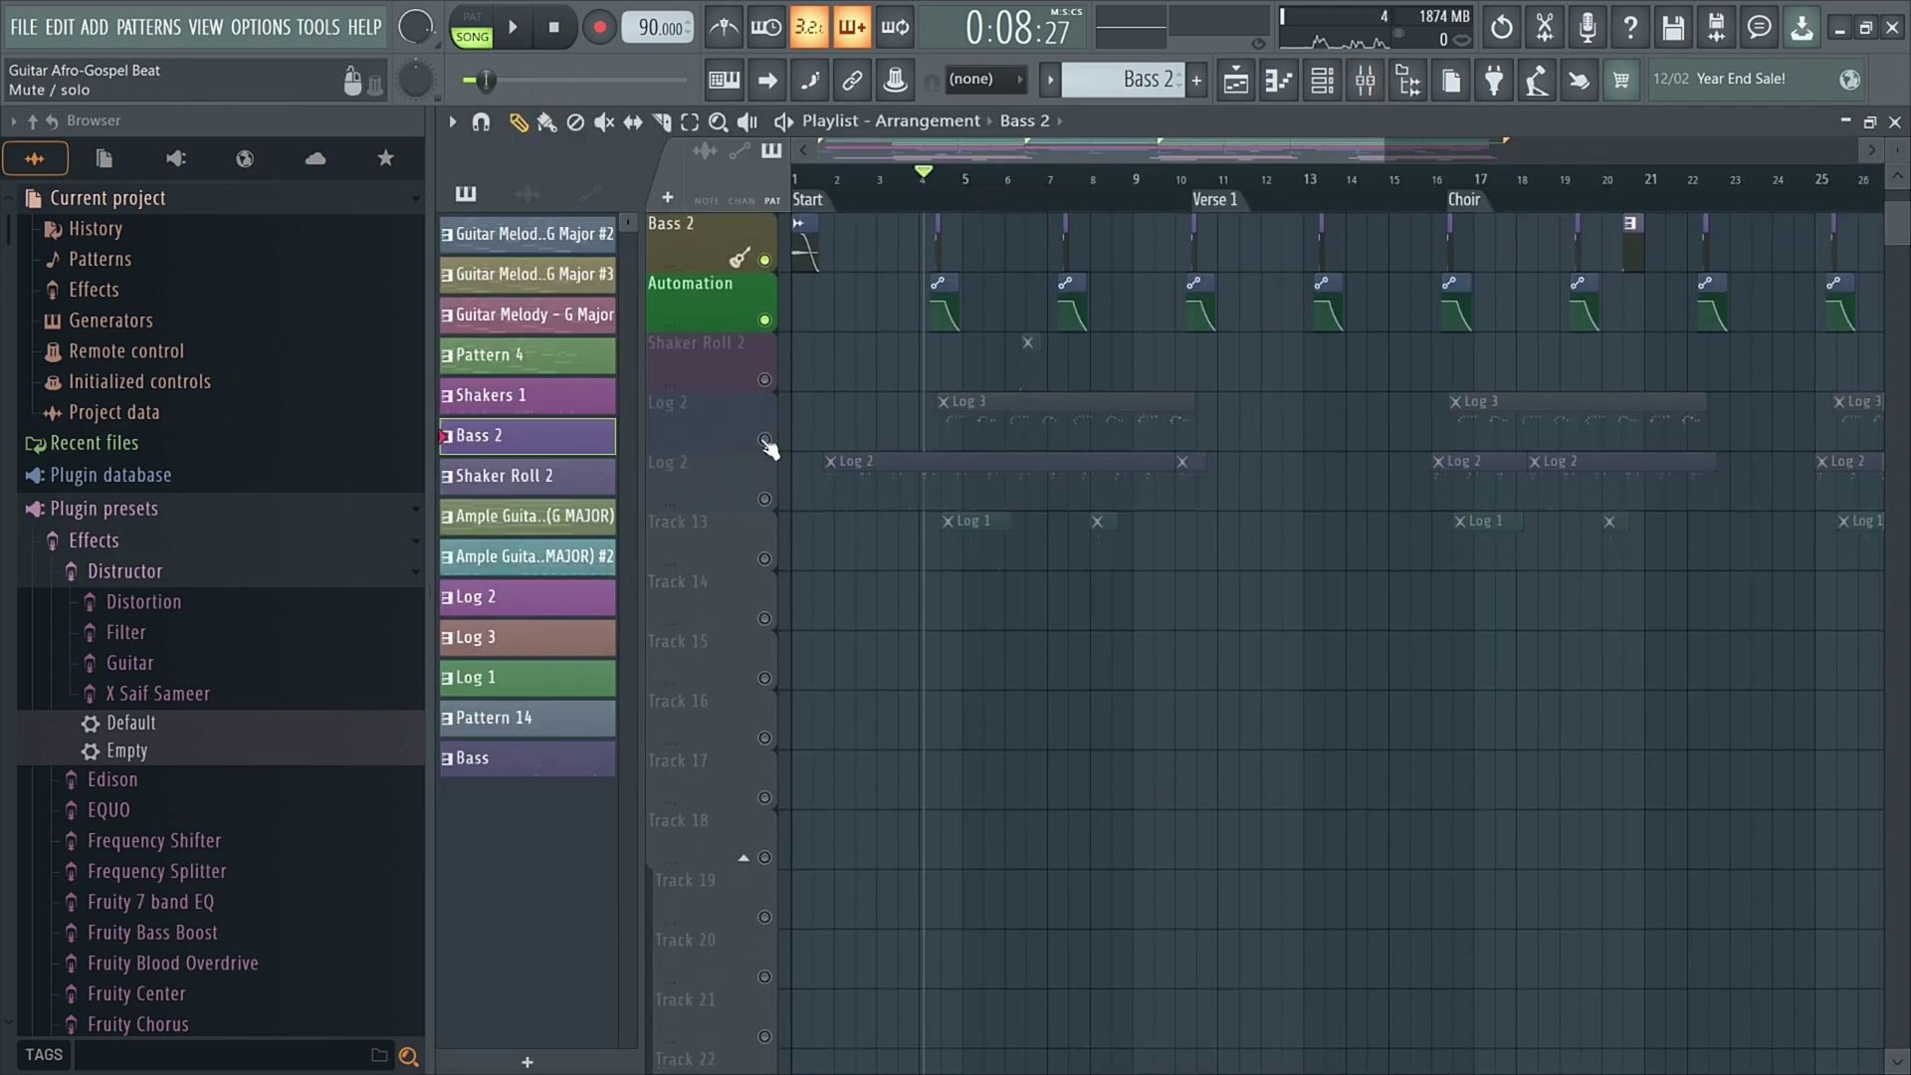
# Step: Solo the Log 2 track containing the Log 3 clip and open that clip's Log Drums notes in the piano roll
pyautogui.rightClick(766, 441)
pyautogui.scroll(4, 956, 413)
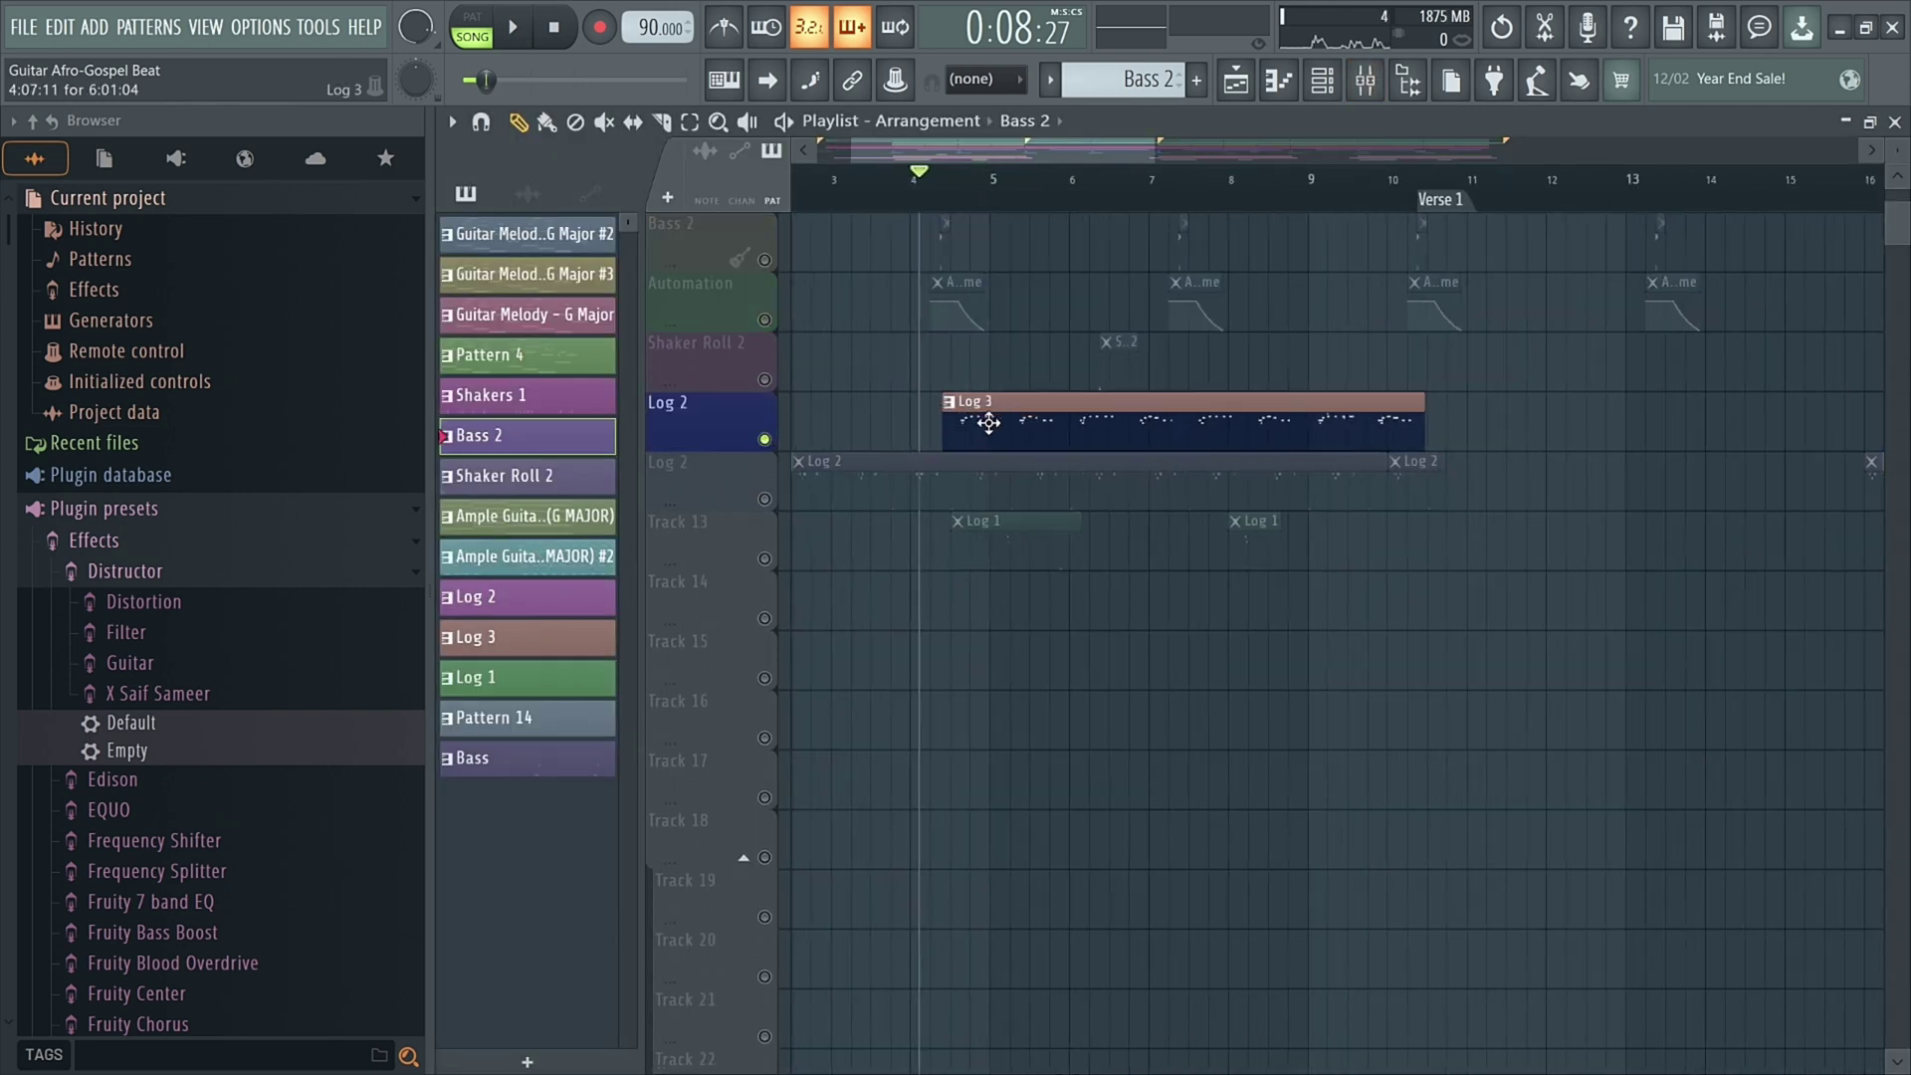
pyautogui.doubleClick(981, 416)
pyautogui.scroll(-3, 711, 289)
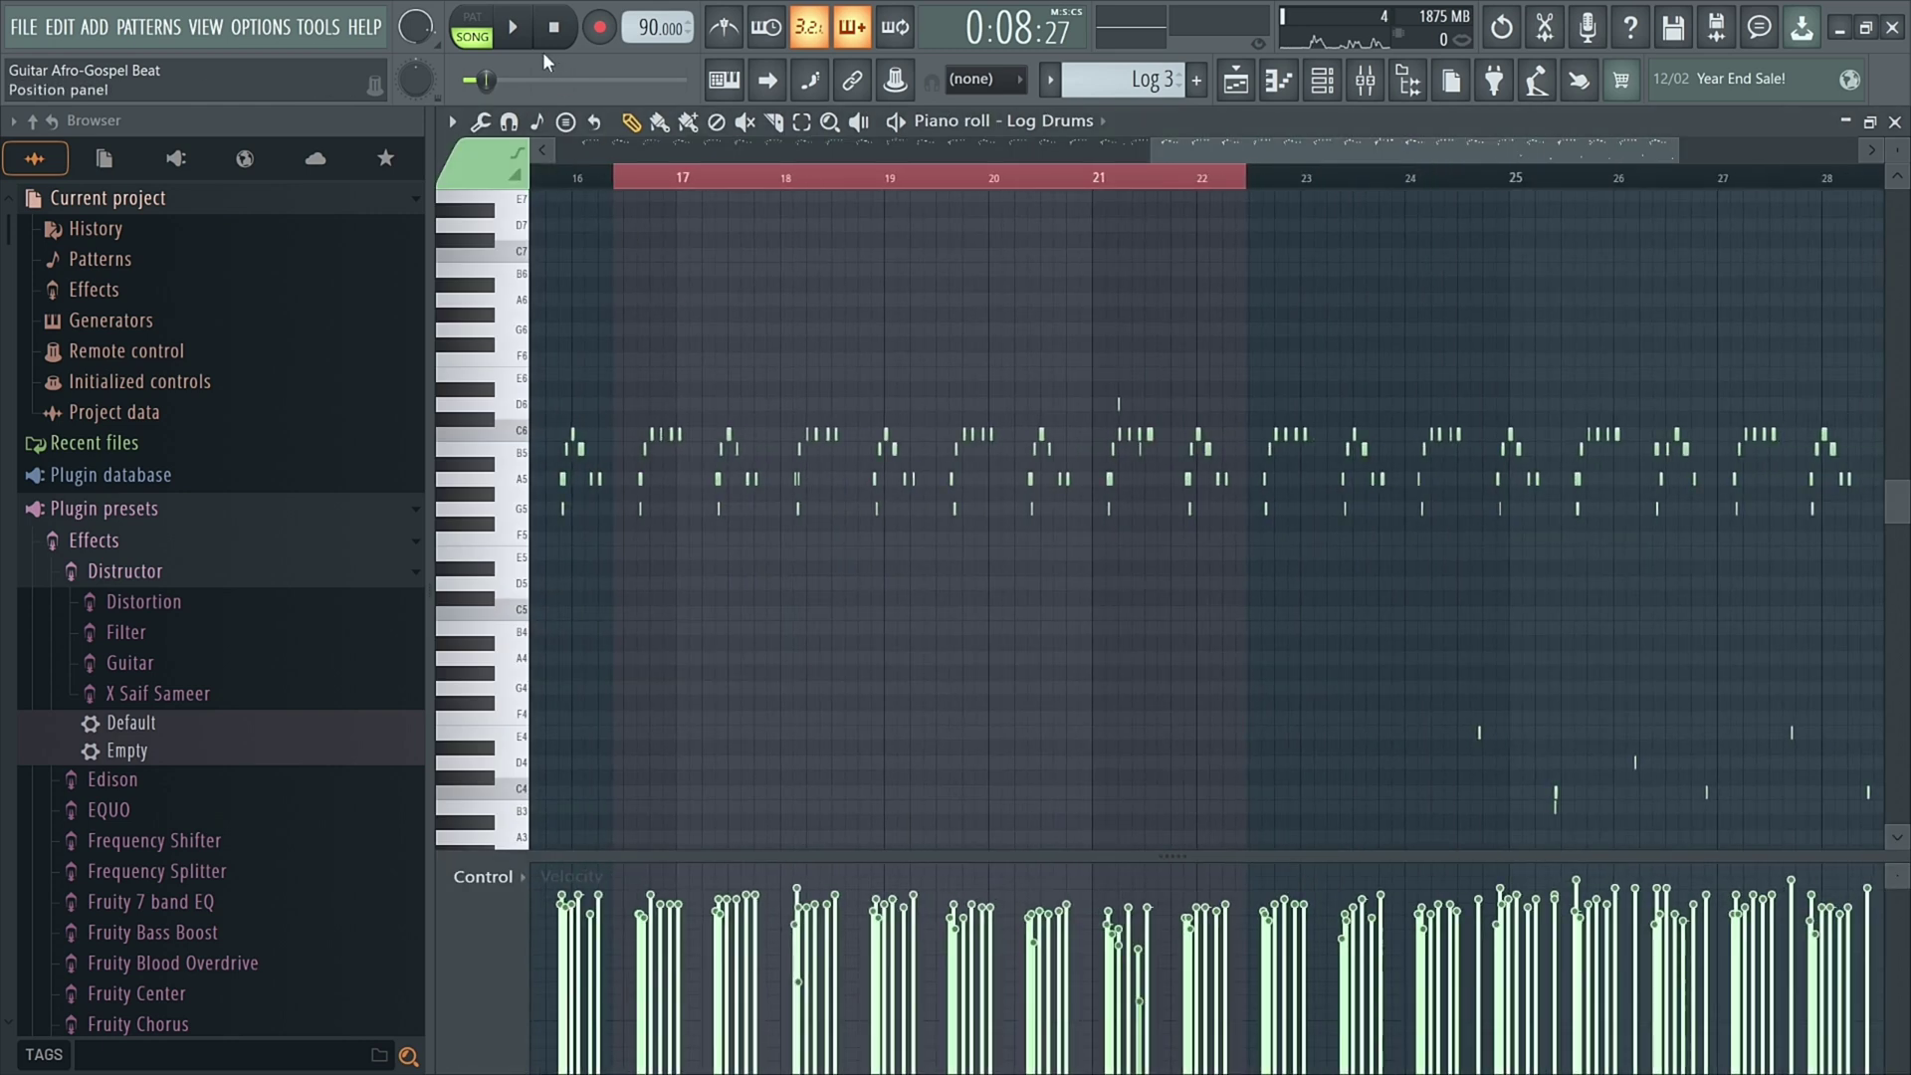
# Step: Switch to pattern playback, audition the Log 3 notes from just before bar 17, and return to the playlist
pyautogui.click(468, 27)
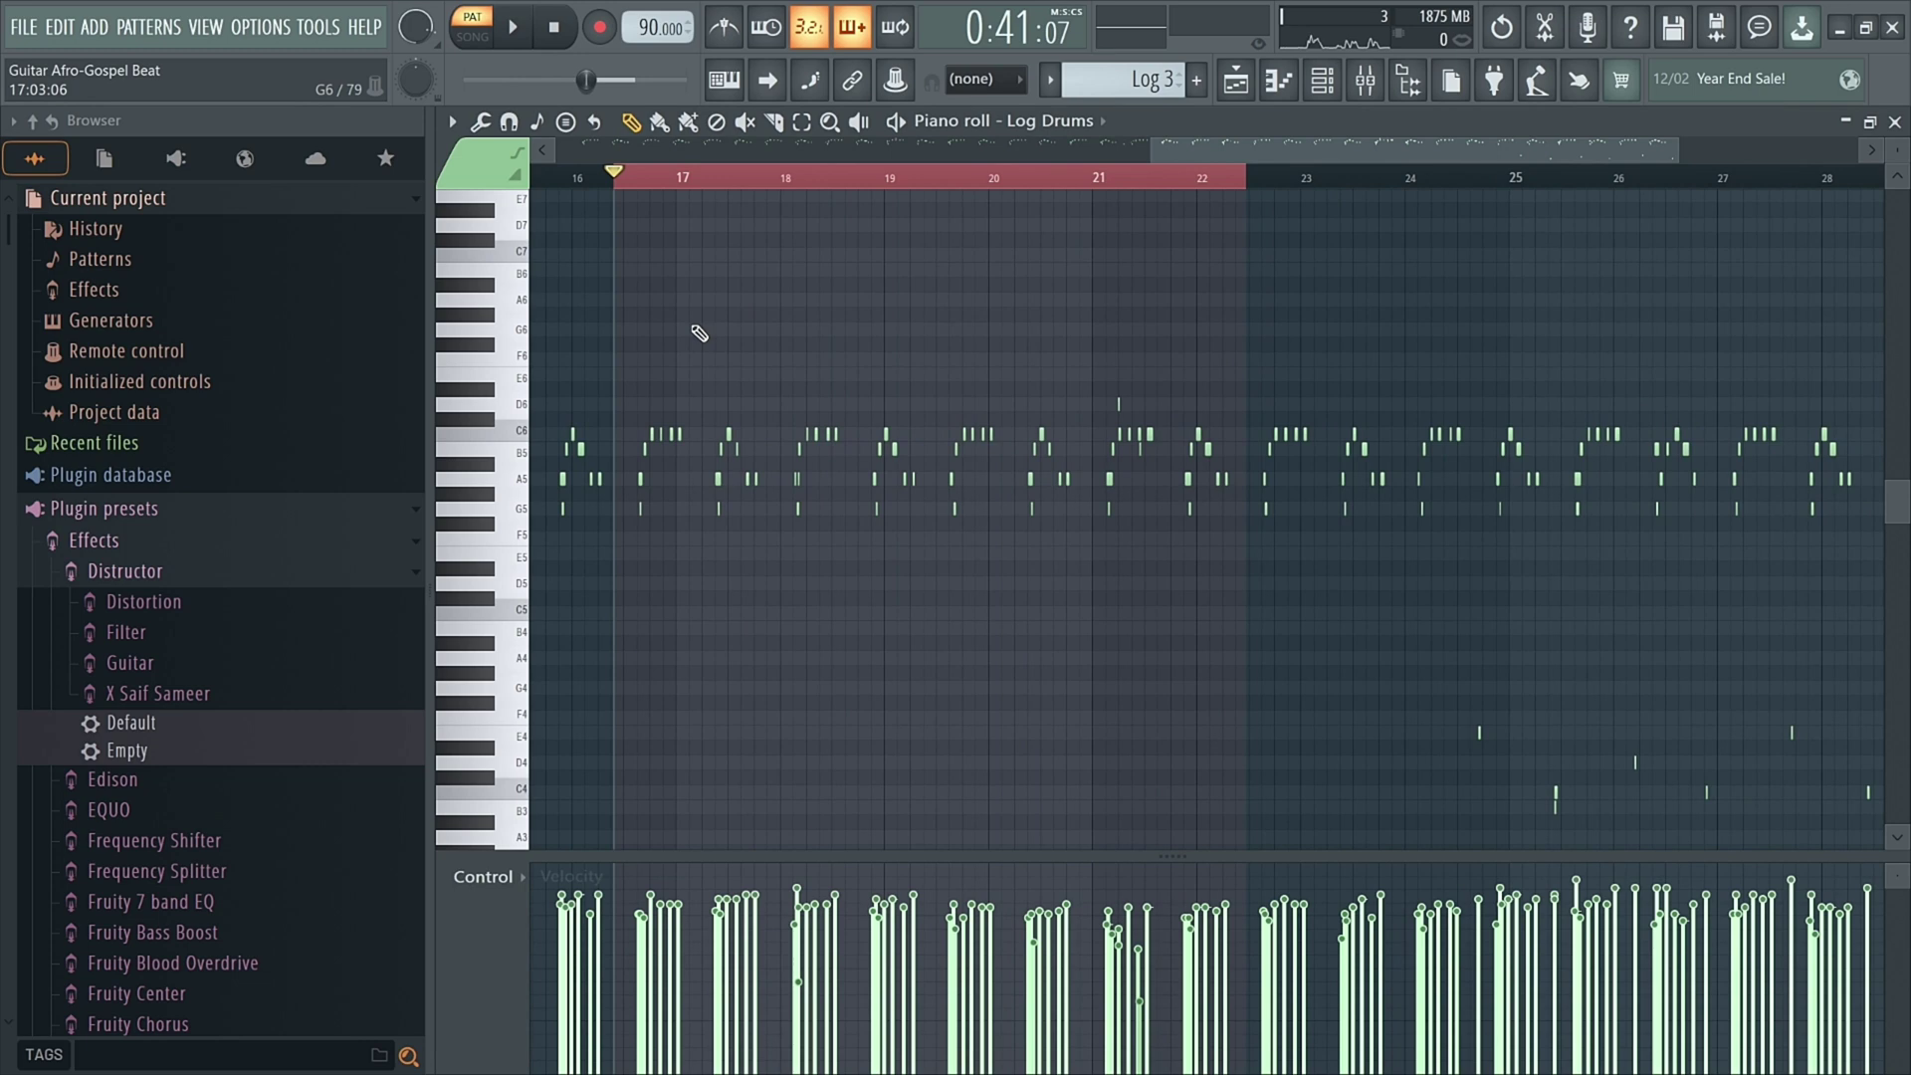
pyautogui.scroll(3, 687, 343)
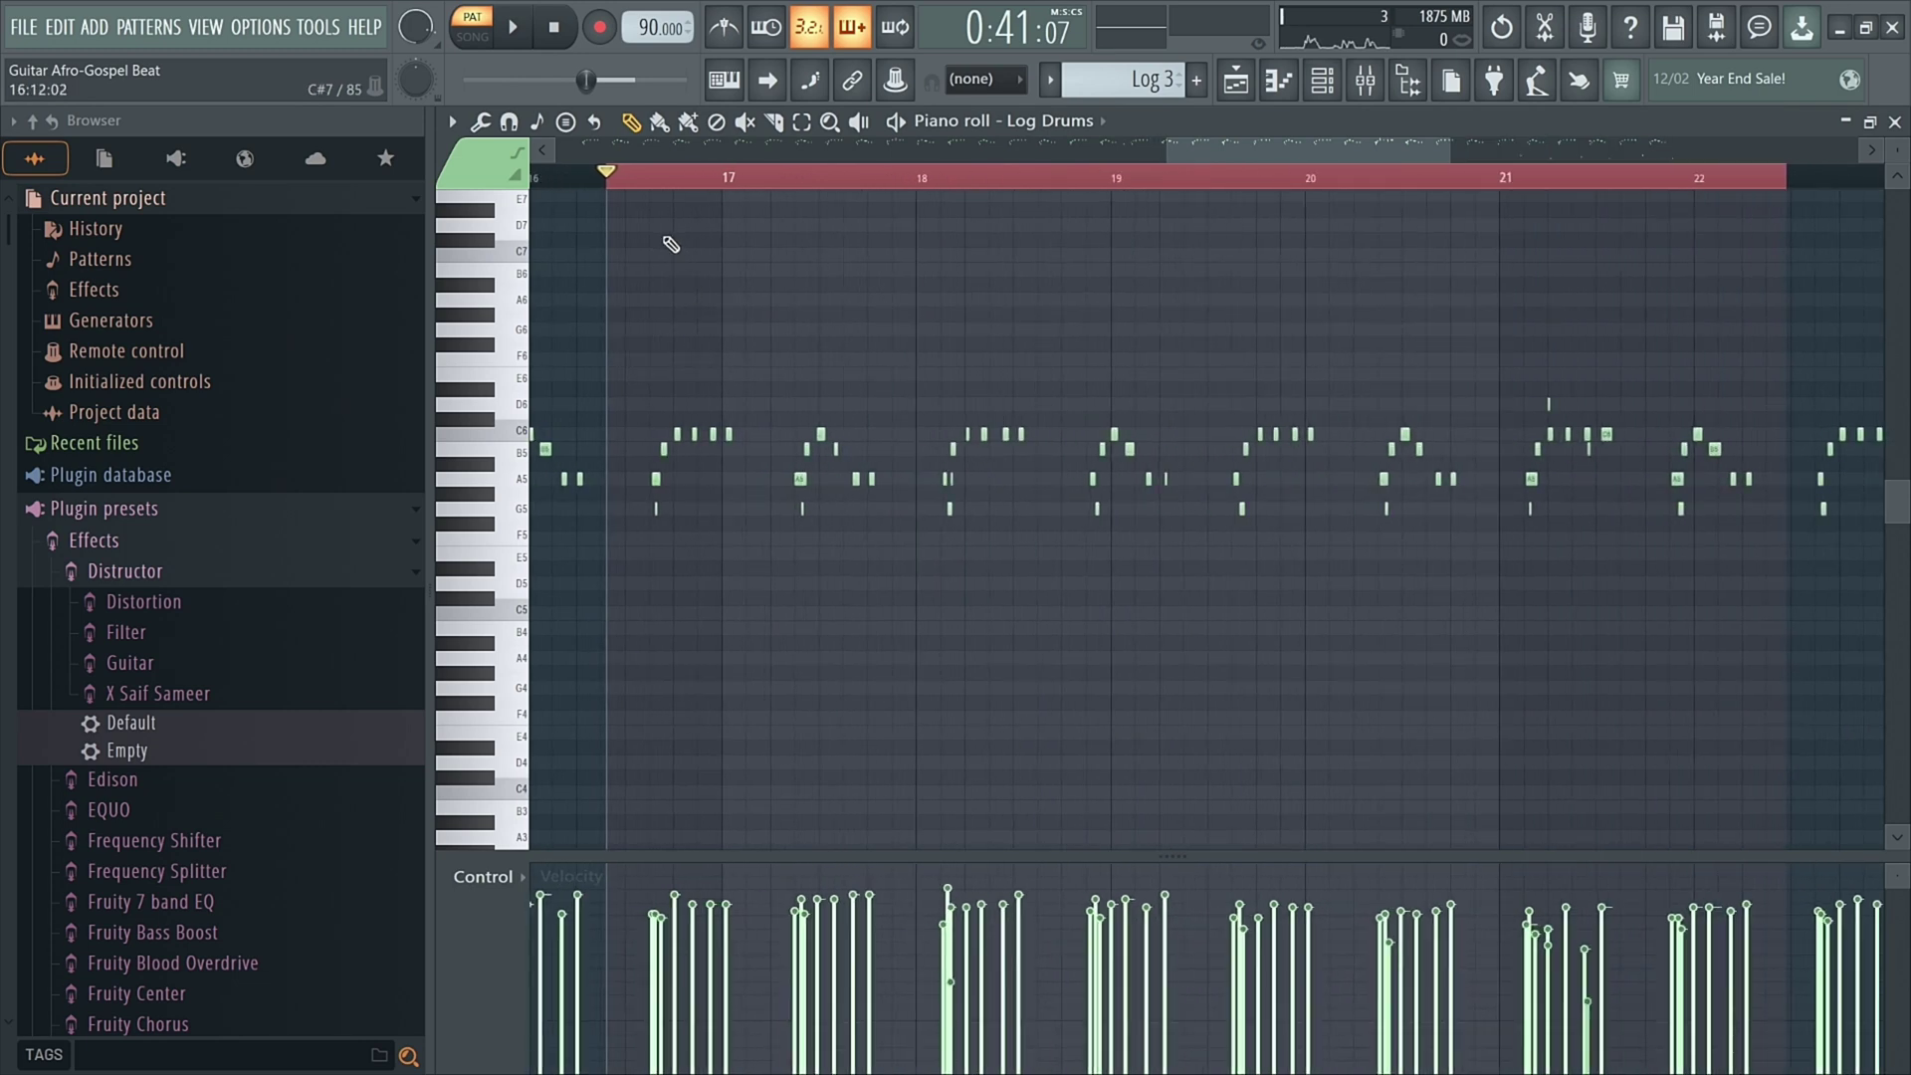
pyautogui.press('space')
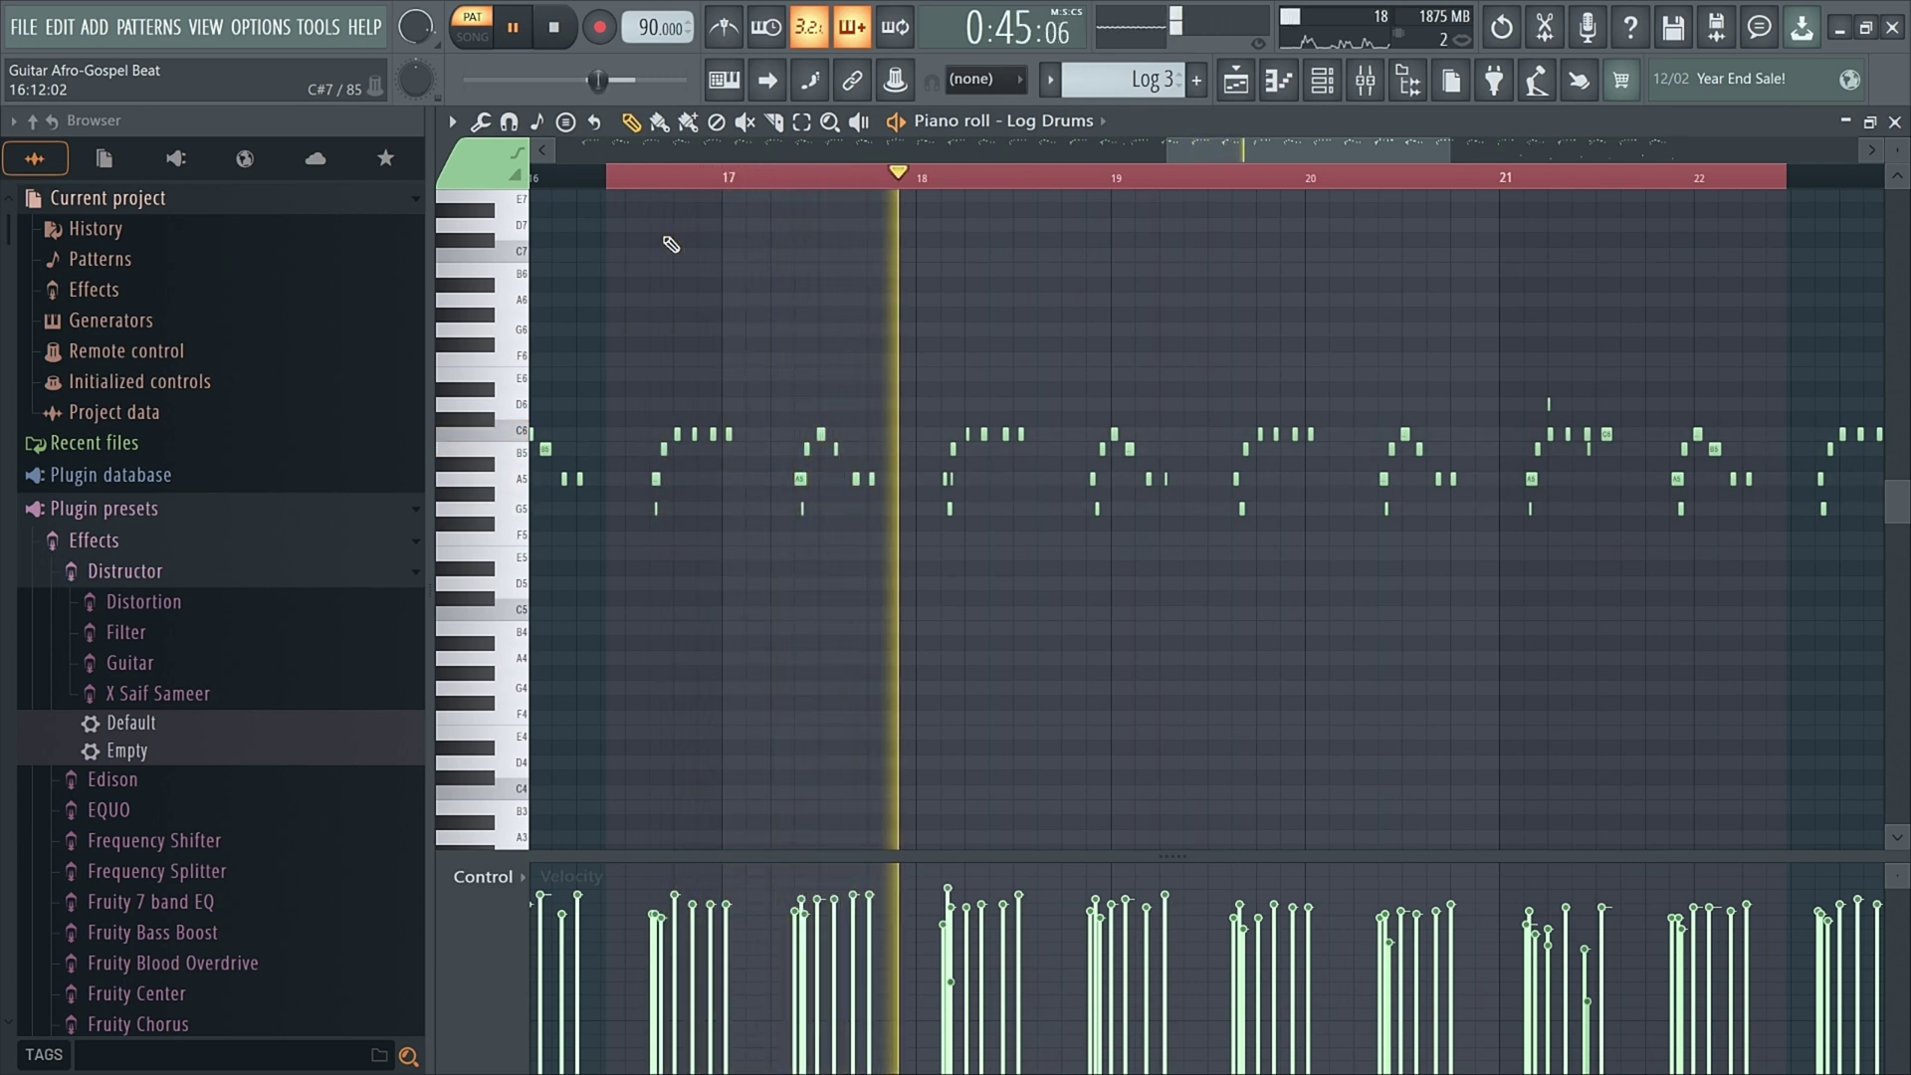
pyautogui.press('space')
pyautogui.press('F5')
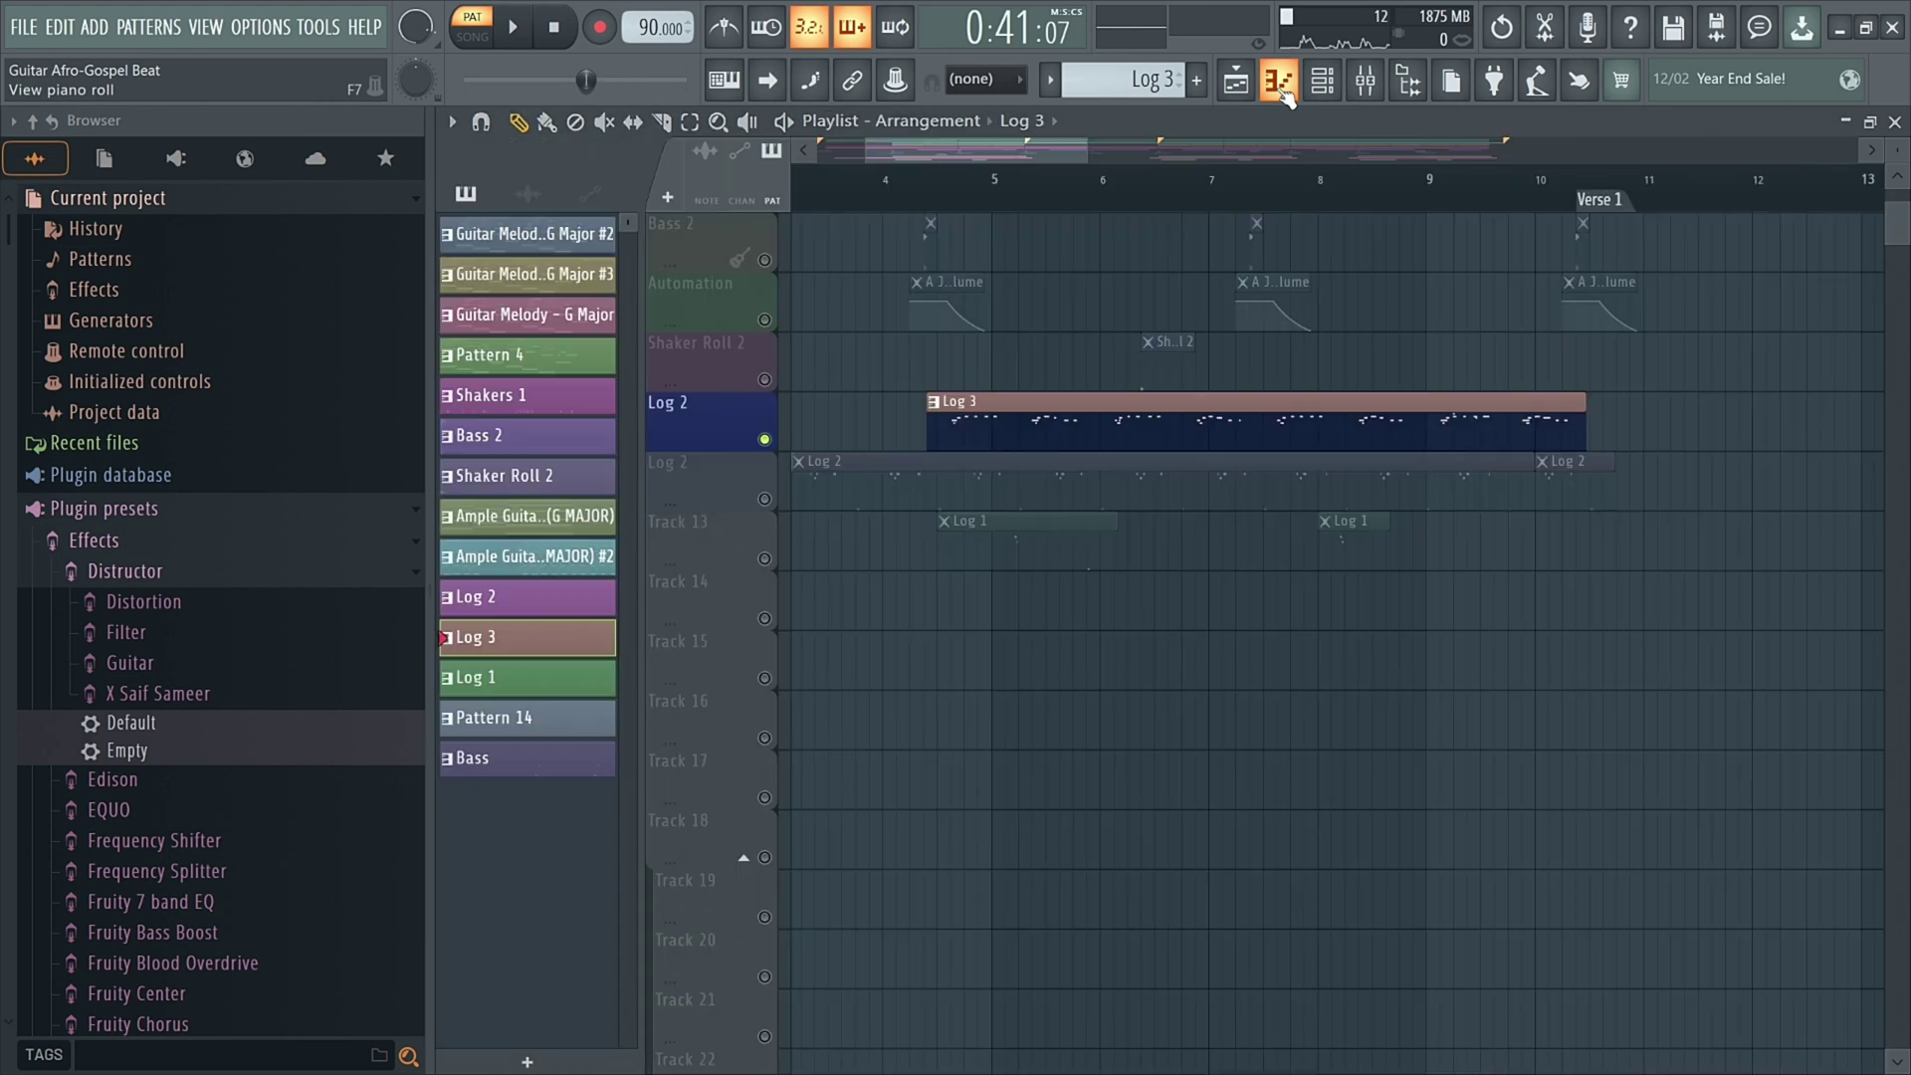
# Step: Open the Log 2 clip's Log Drums notes in the piano roll, audition the pattern, and return to the playlist
pyautogui.doubleClick(845, 491)
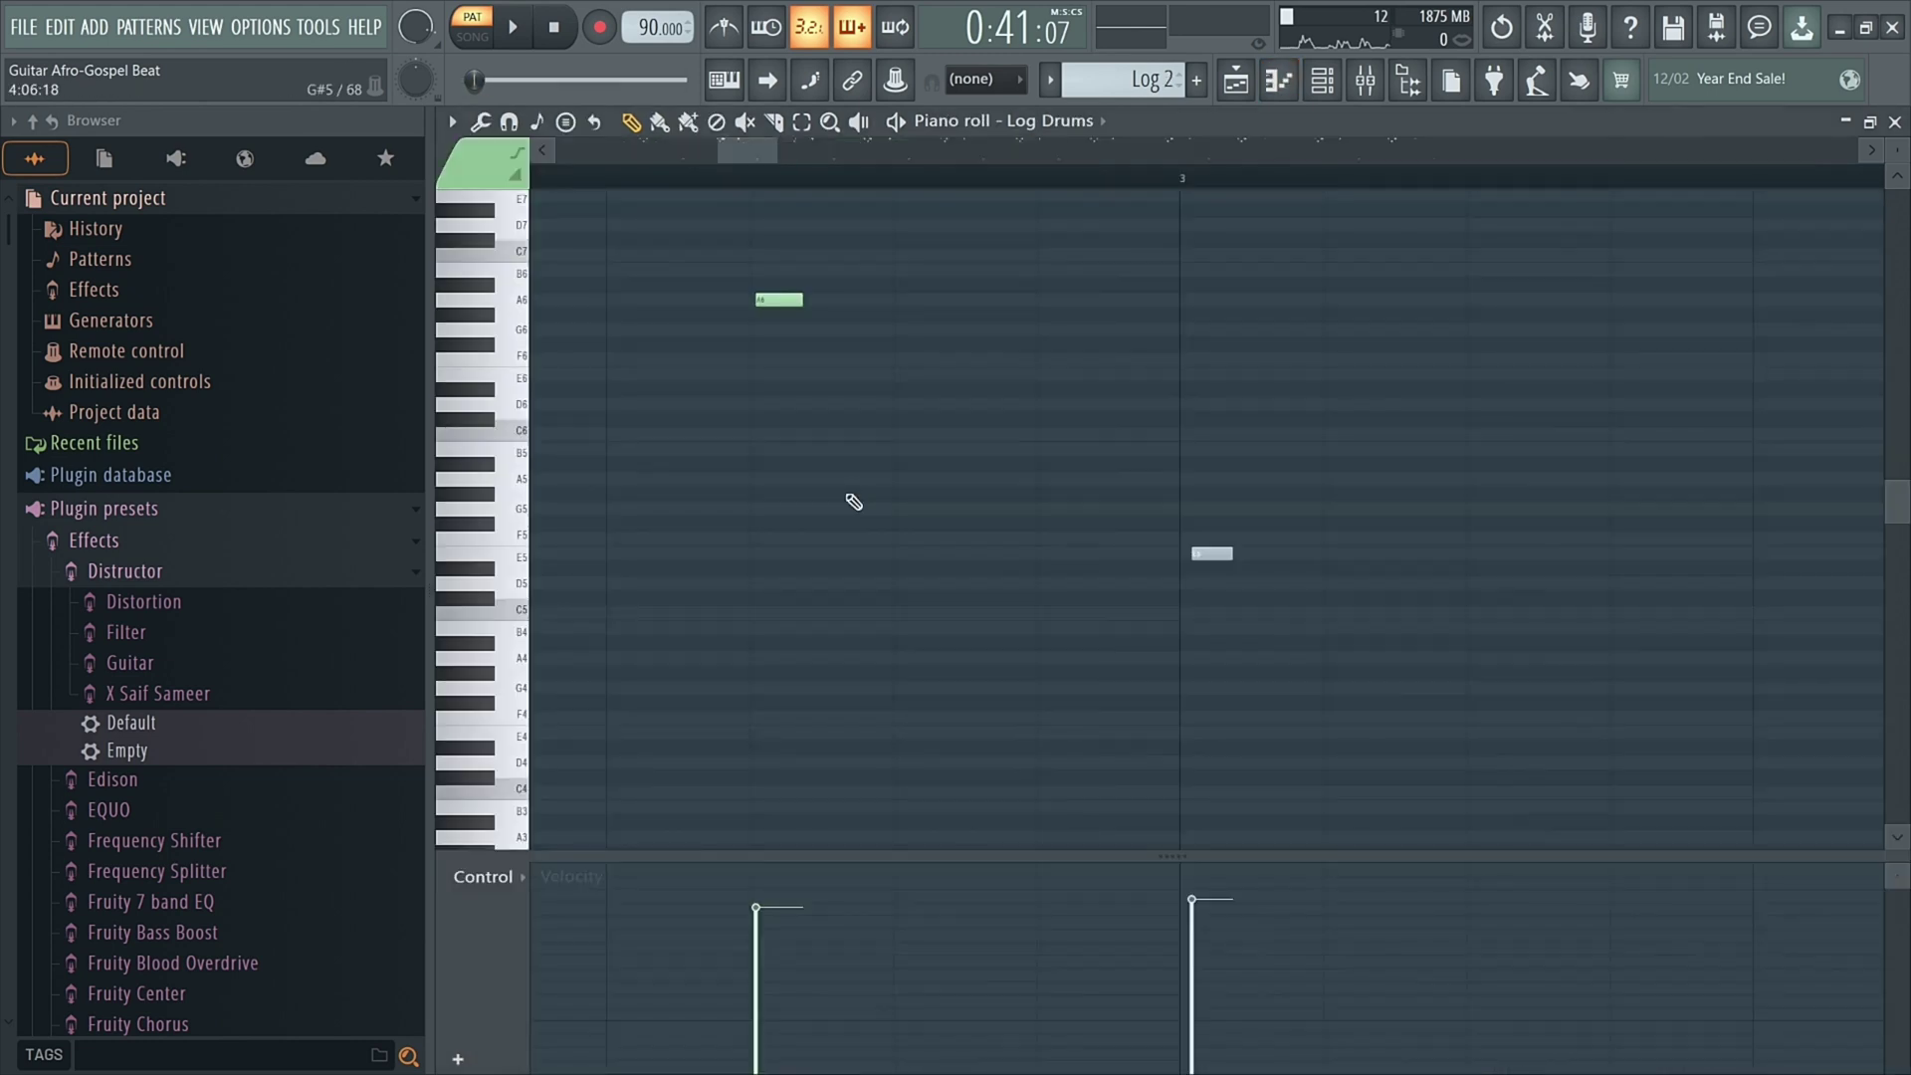
pyautogui.scroll(3, 807, 488)
pyautogui.scroll(-3, 793, 308)
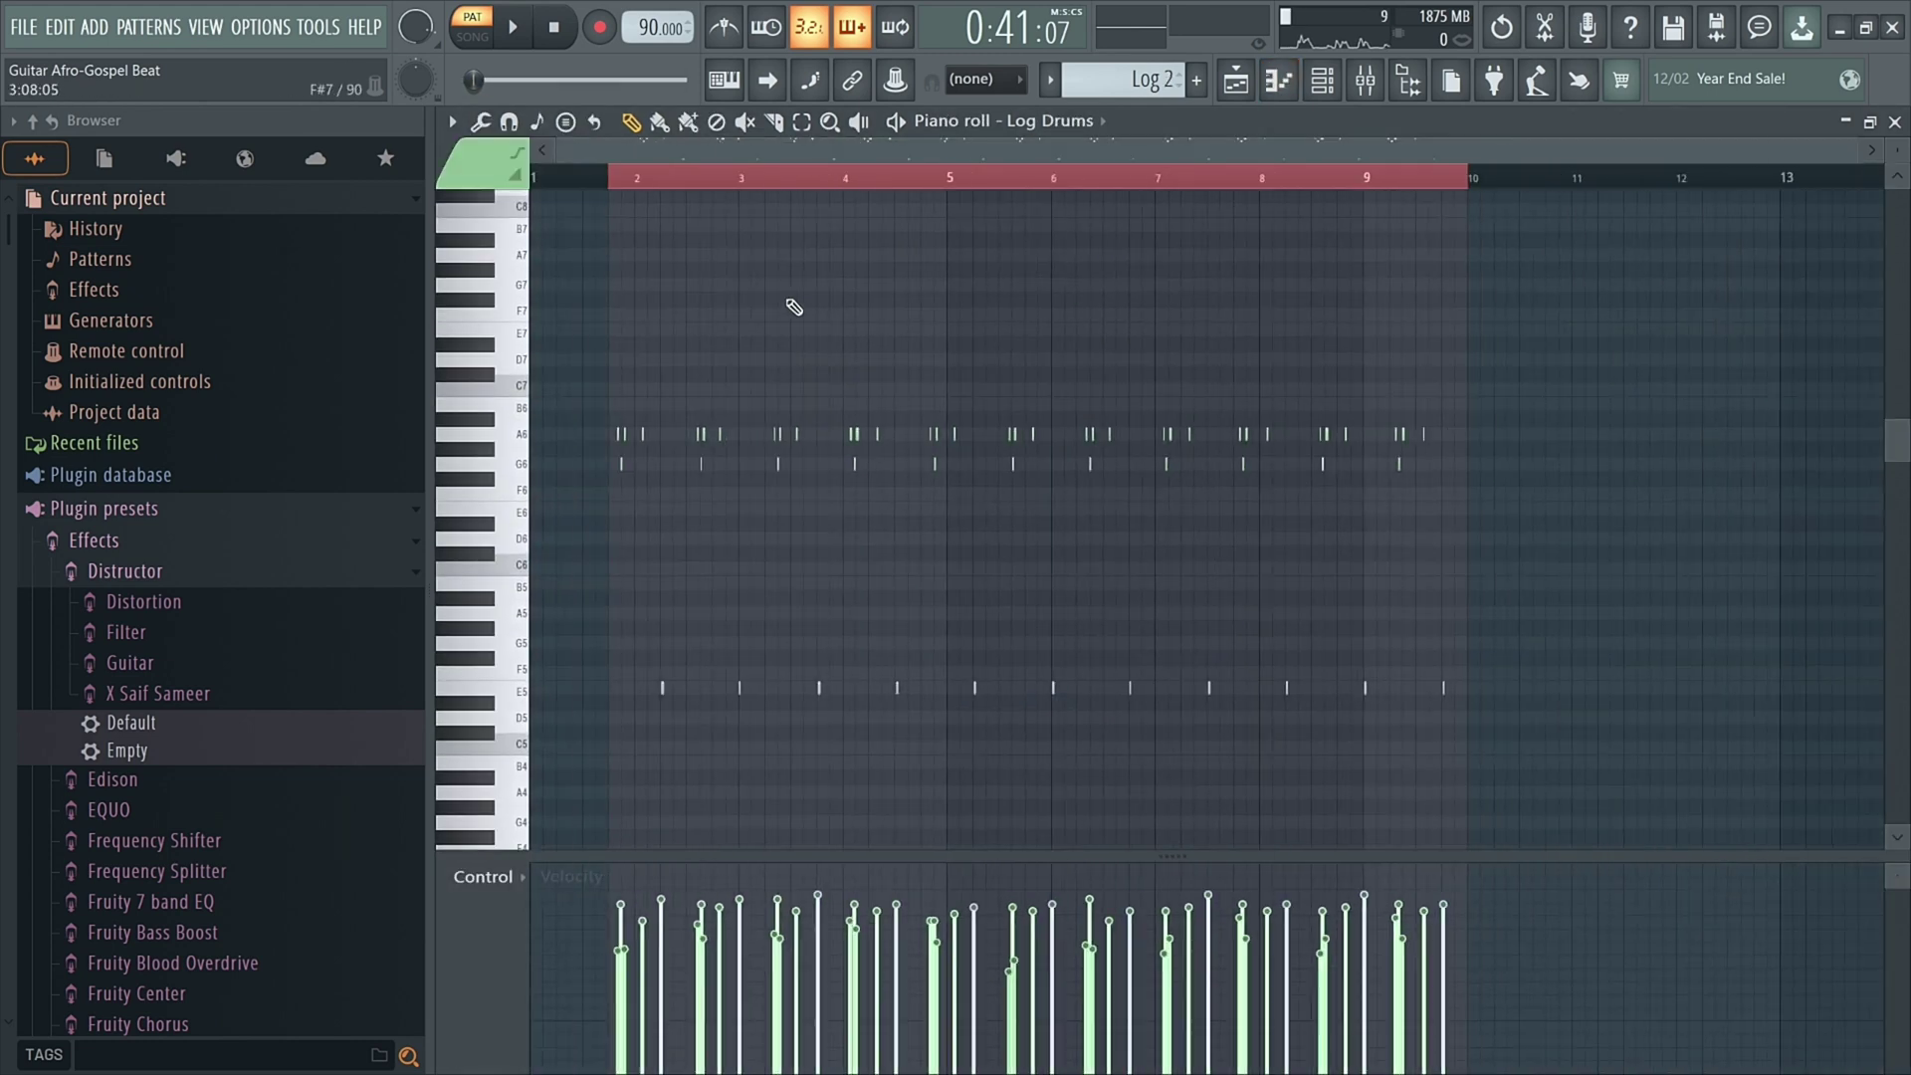
pyautogui.scroll(2, 716, 296)
pyautogui.press('space')
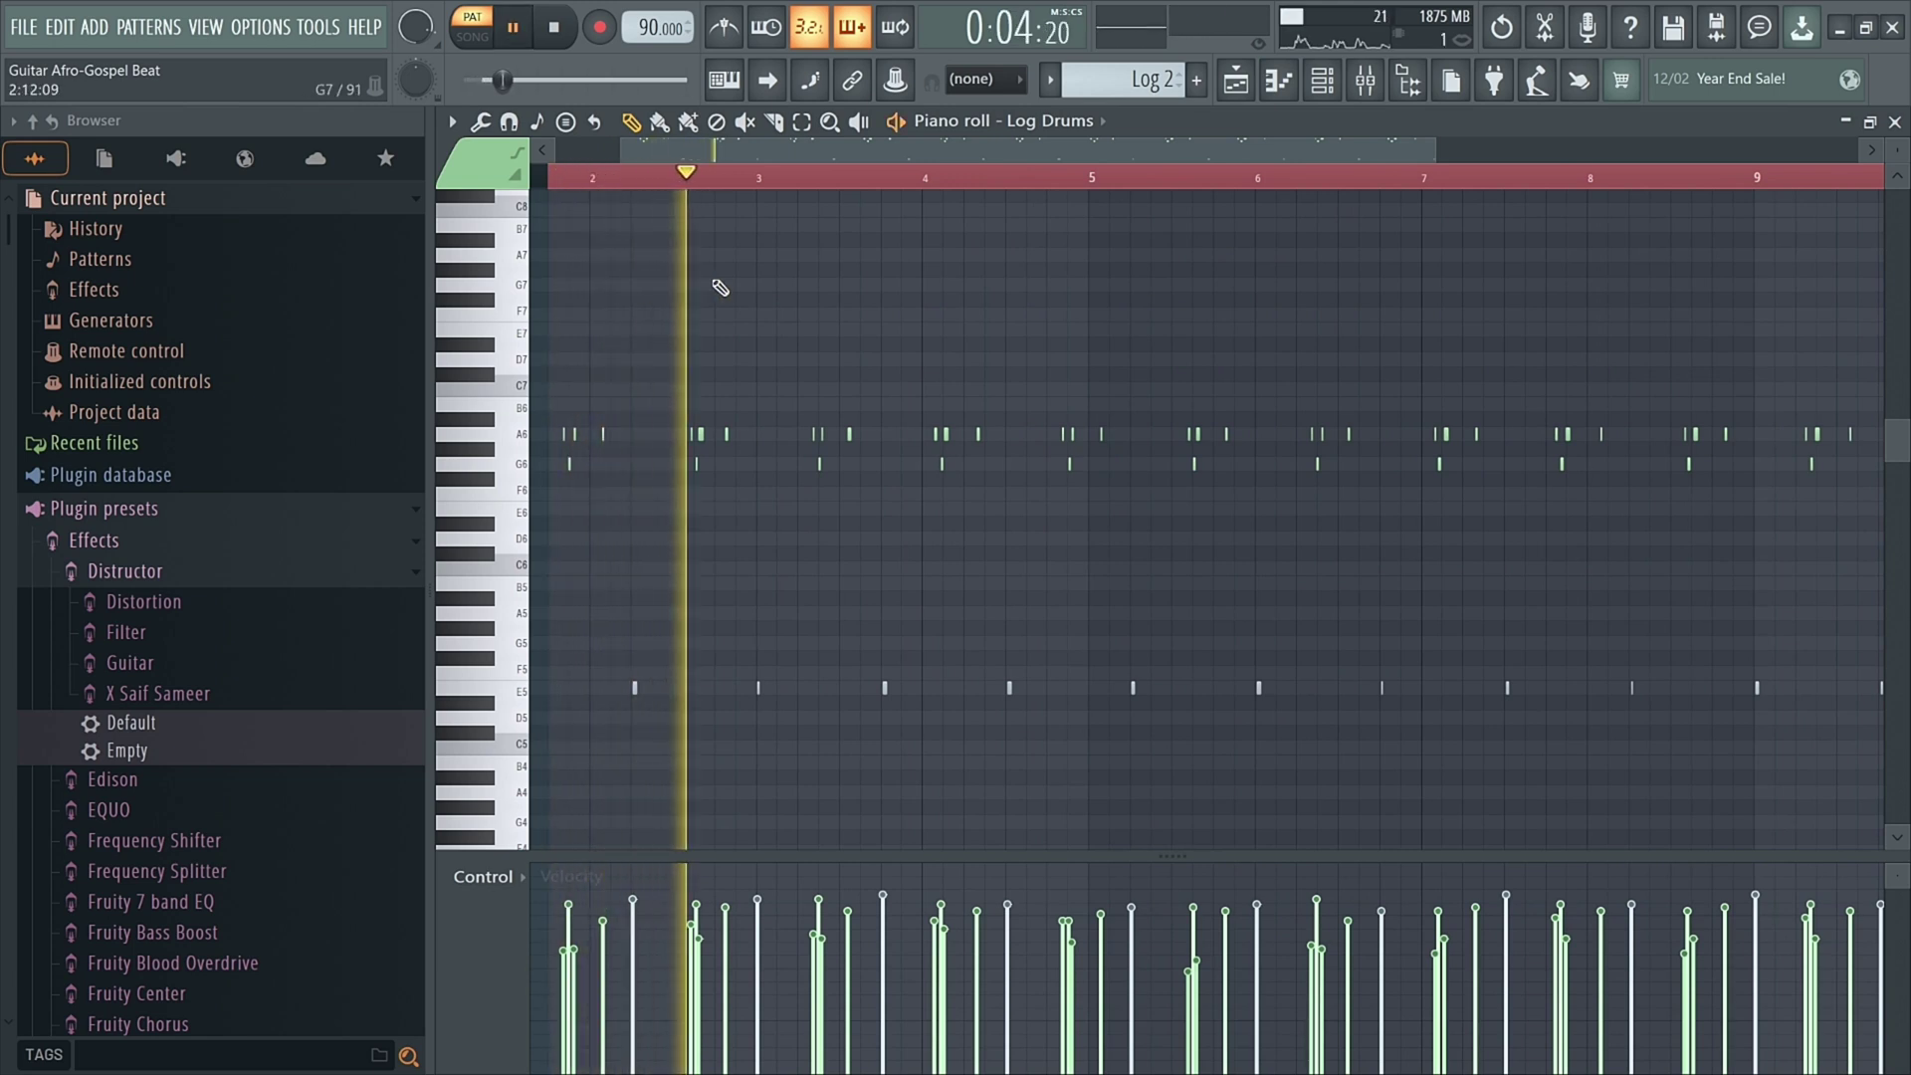
pyautogui.press('space')
pyautogui.click(1279, 79)
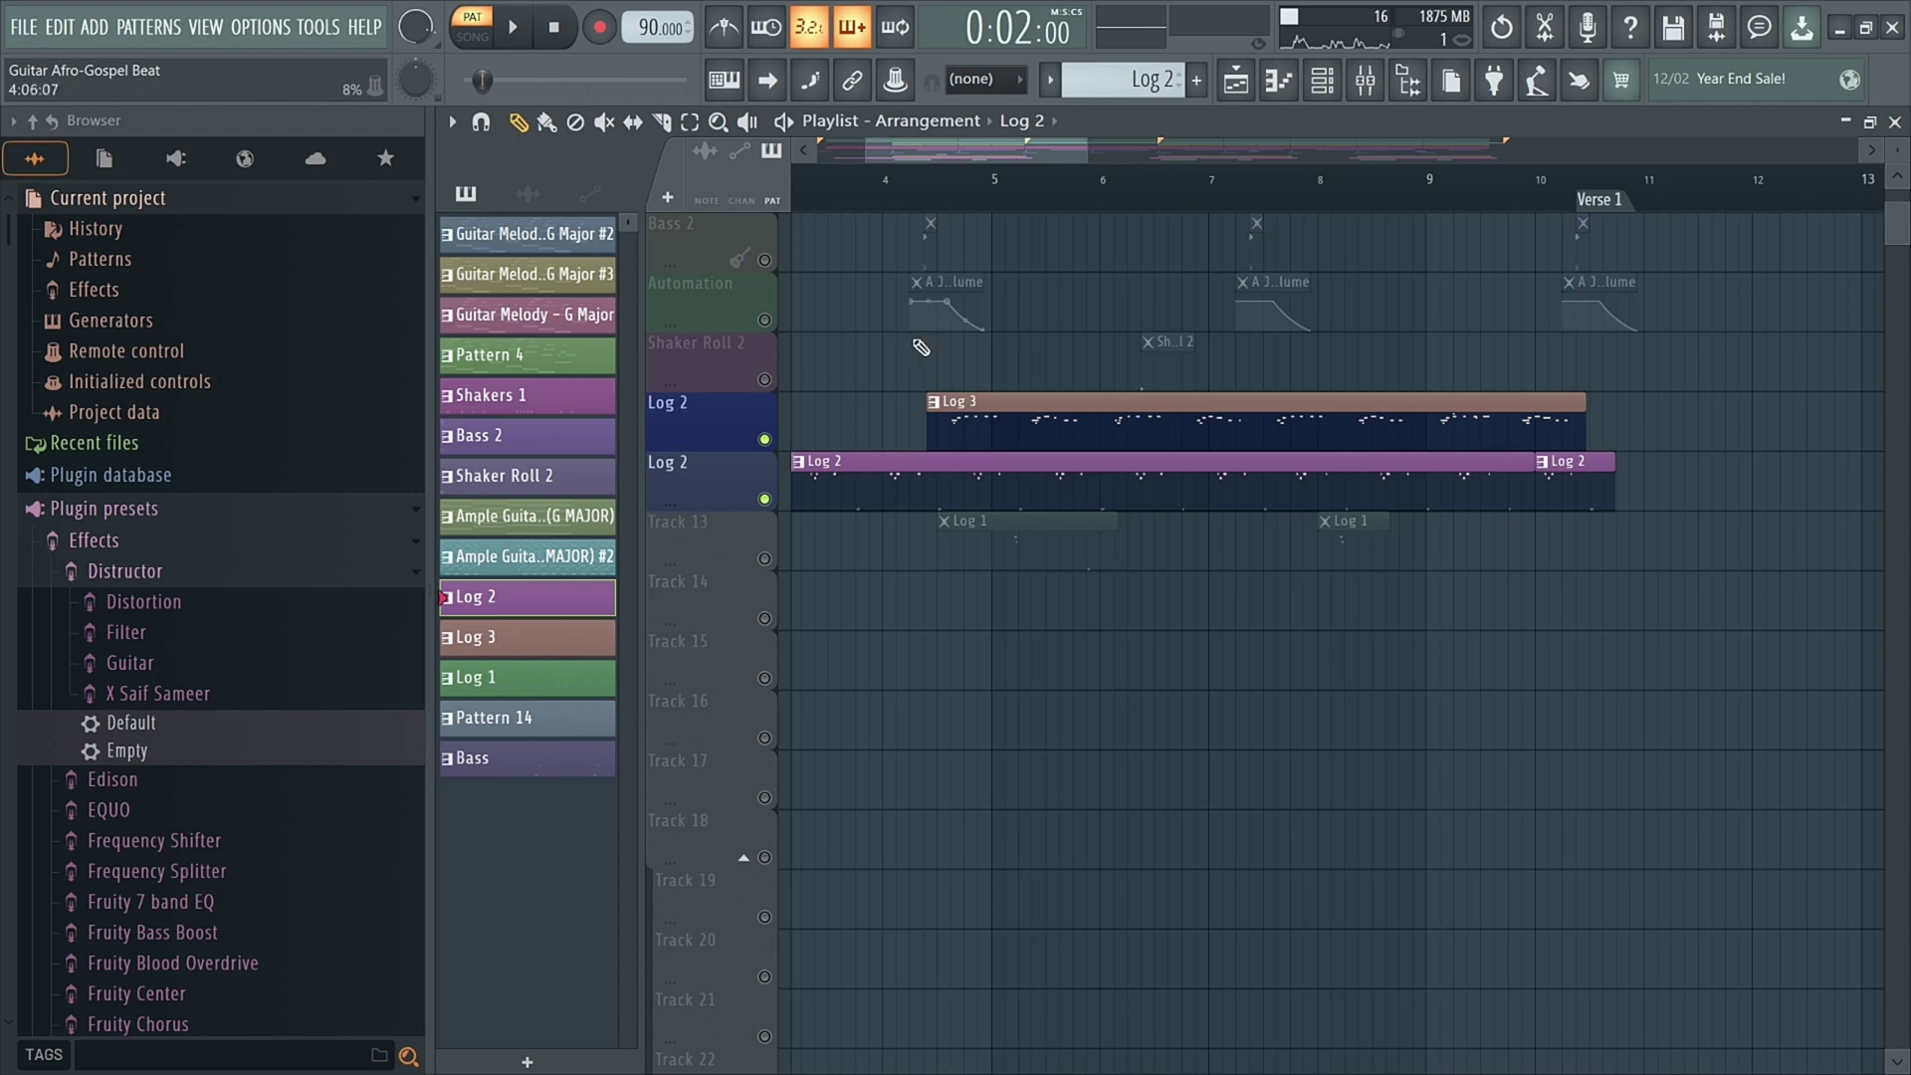
# Step: Switch to song playback and play the Log 2 and Log 3 clips together from just before bar 4
pyautogui.scroll(-5, 904, 367)
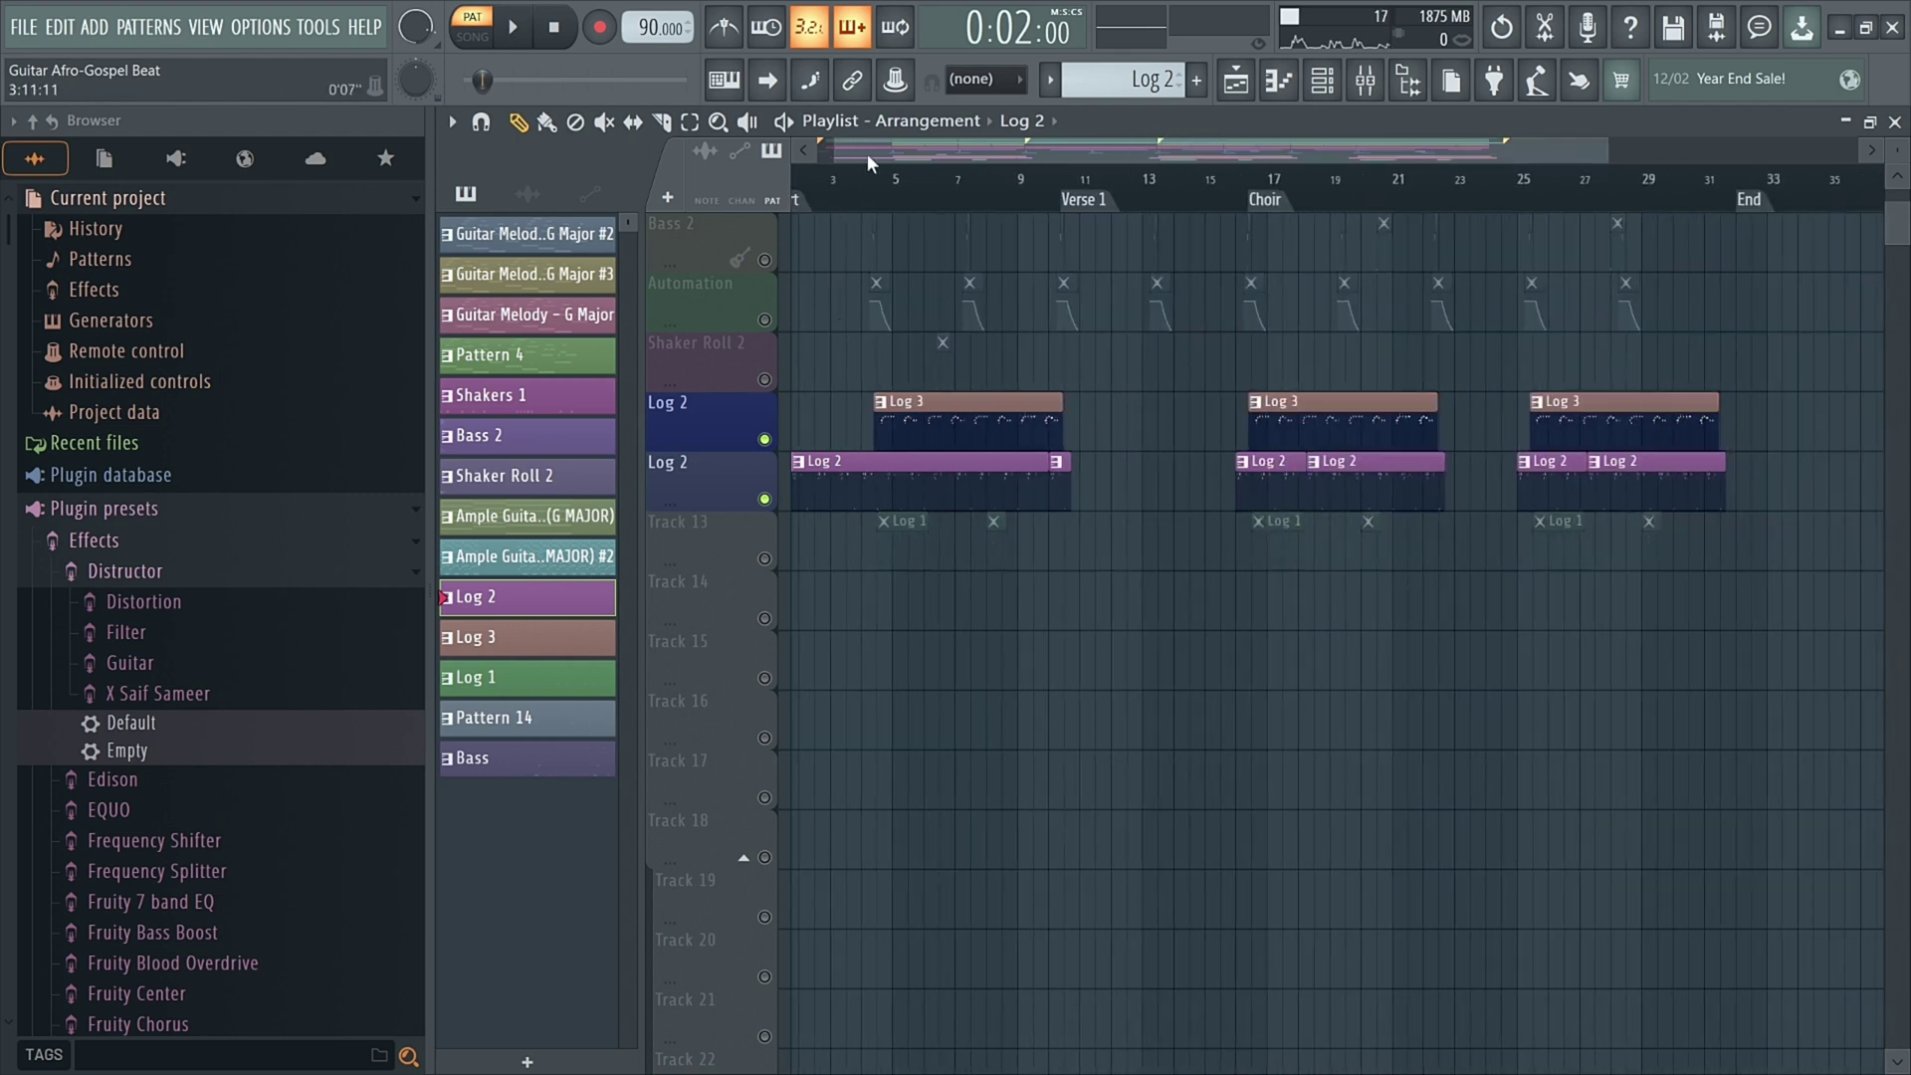
pyautogui.moveTo(868, 158); pyautogui.dragTo(806, 160)
pyautogui.doubleClick(880, 187)
pyautogui.scroll(3, 875, 270)
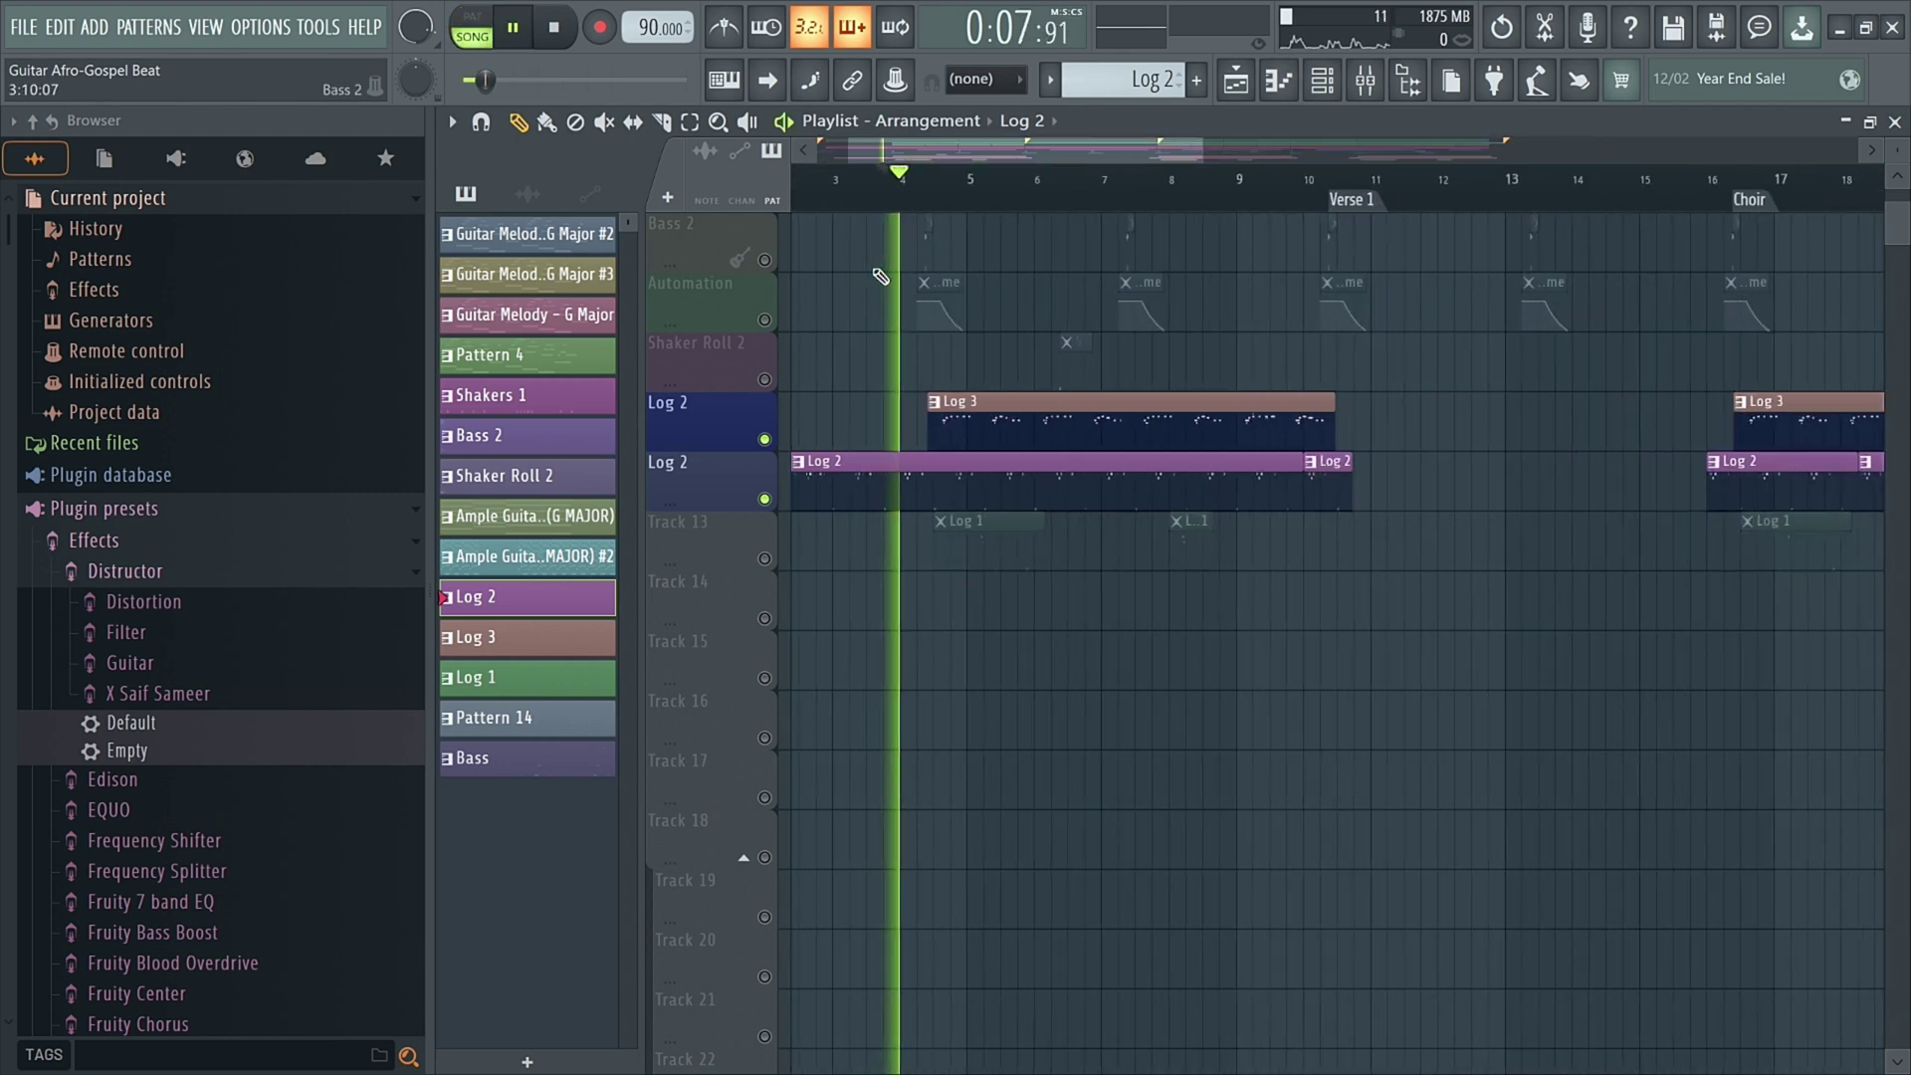
pyautogui.scroll(2, 880, 276)
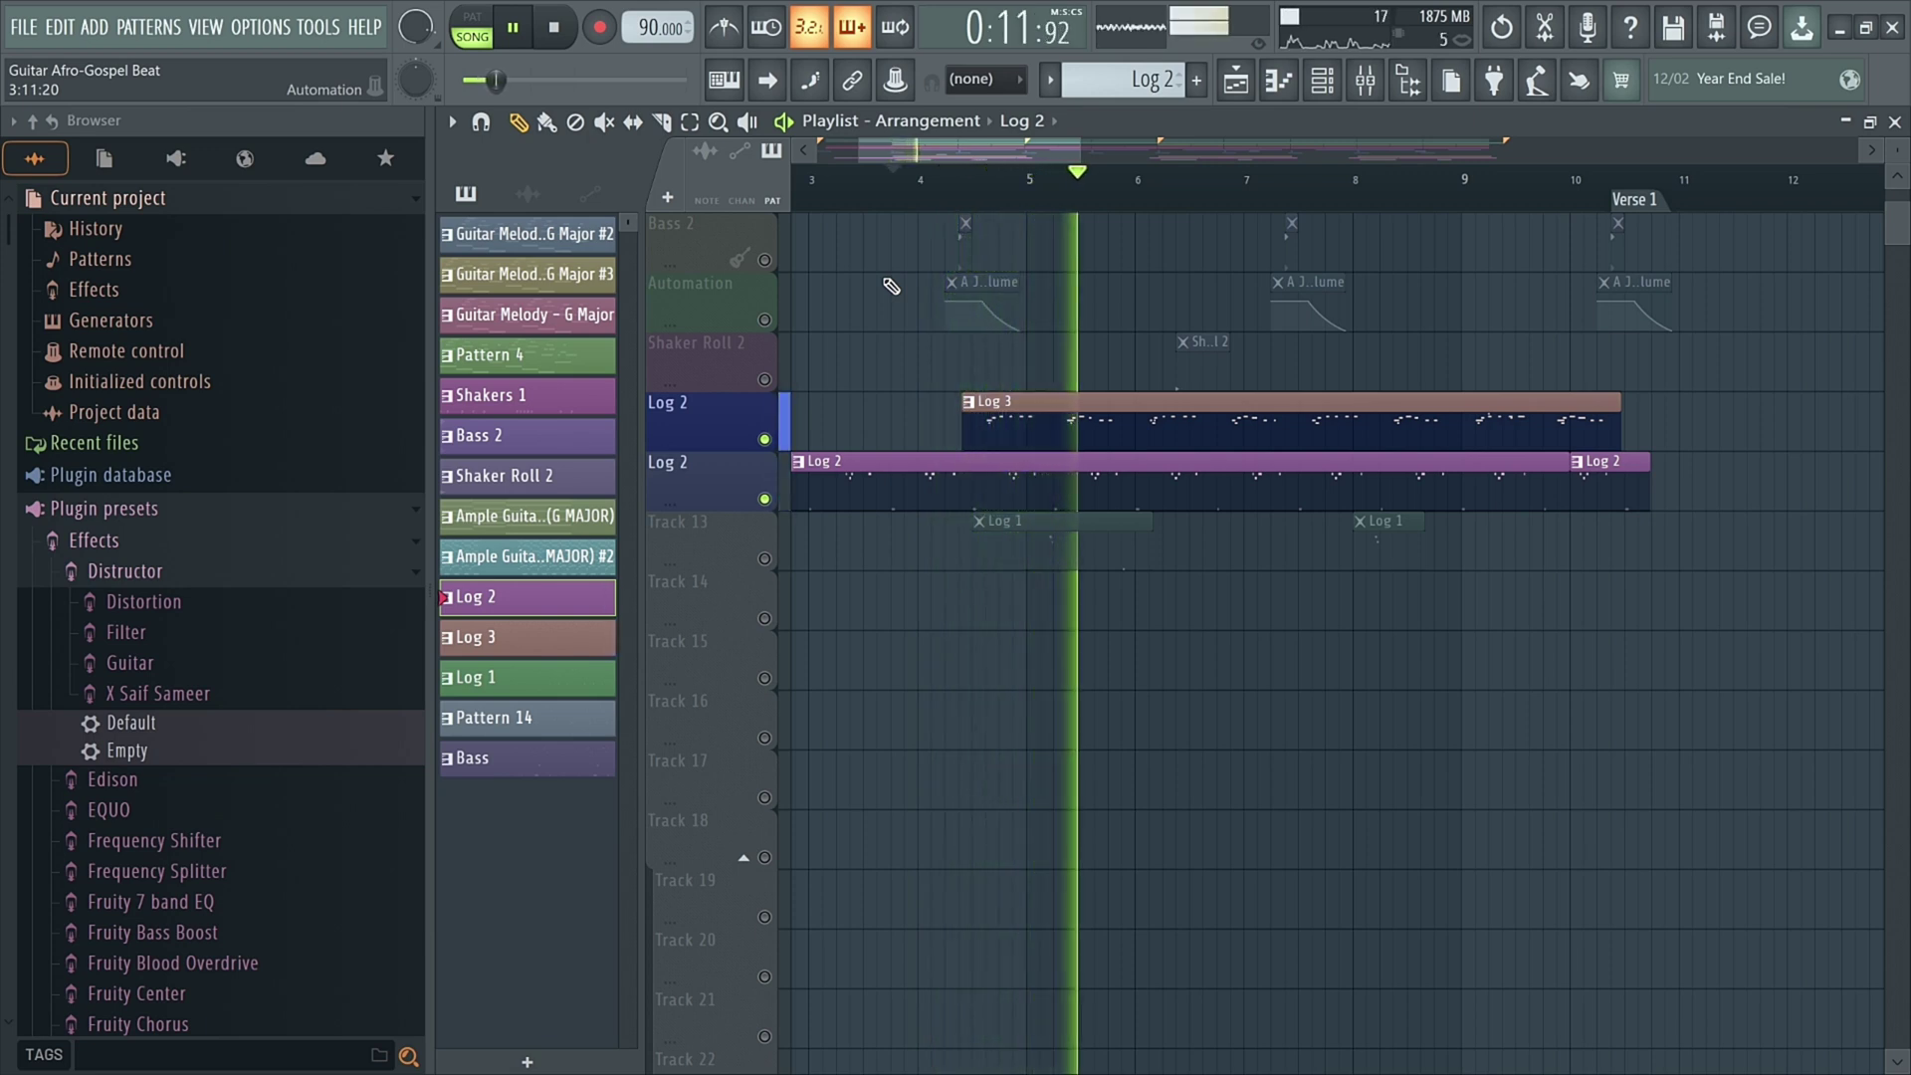
pyautogui.press('space')
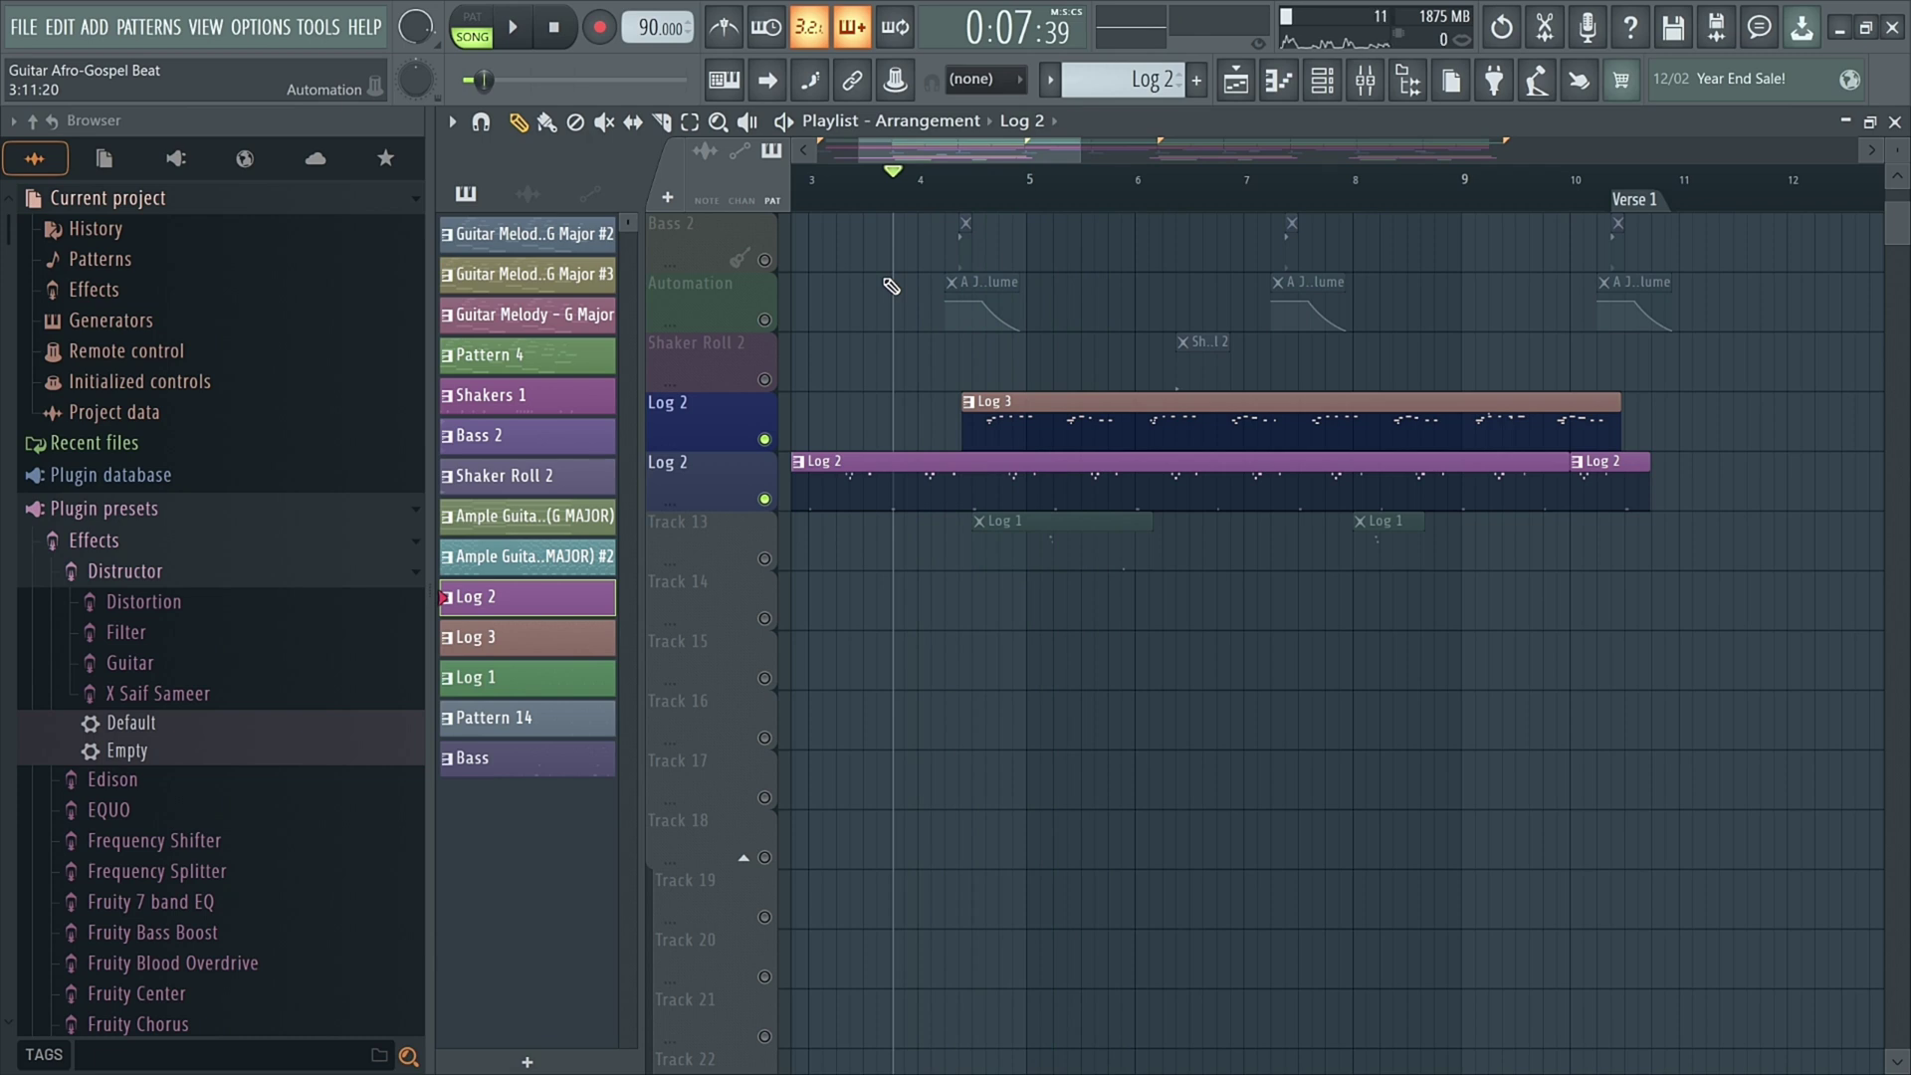
# Step: Go back up to the guitar tracks and open the Guitar Melody audio clip's name field to examine its full name
pyautogui.scroll(7, 891, 286)
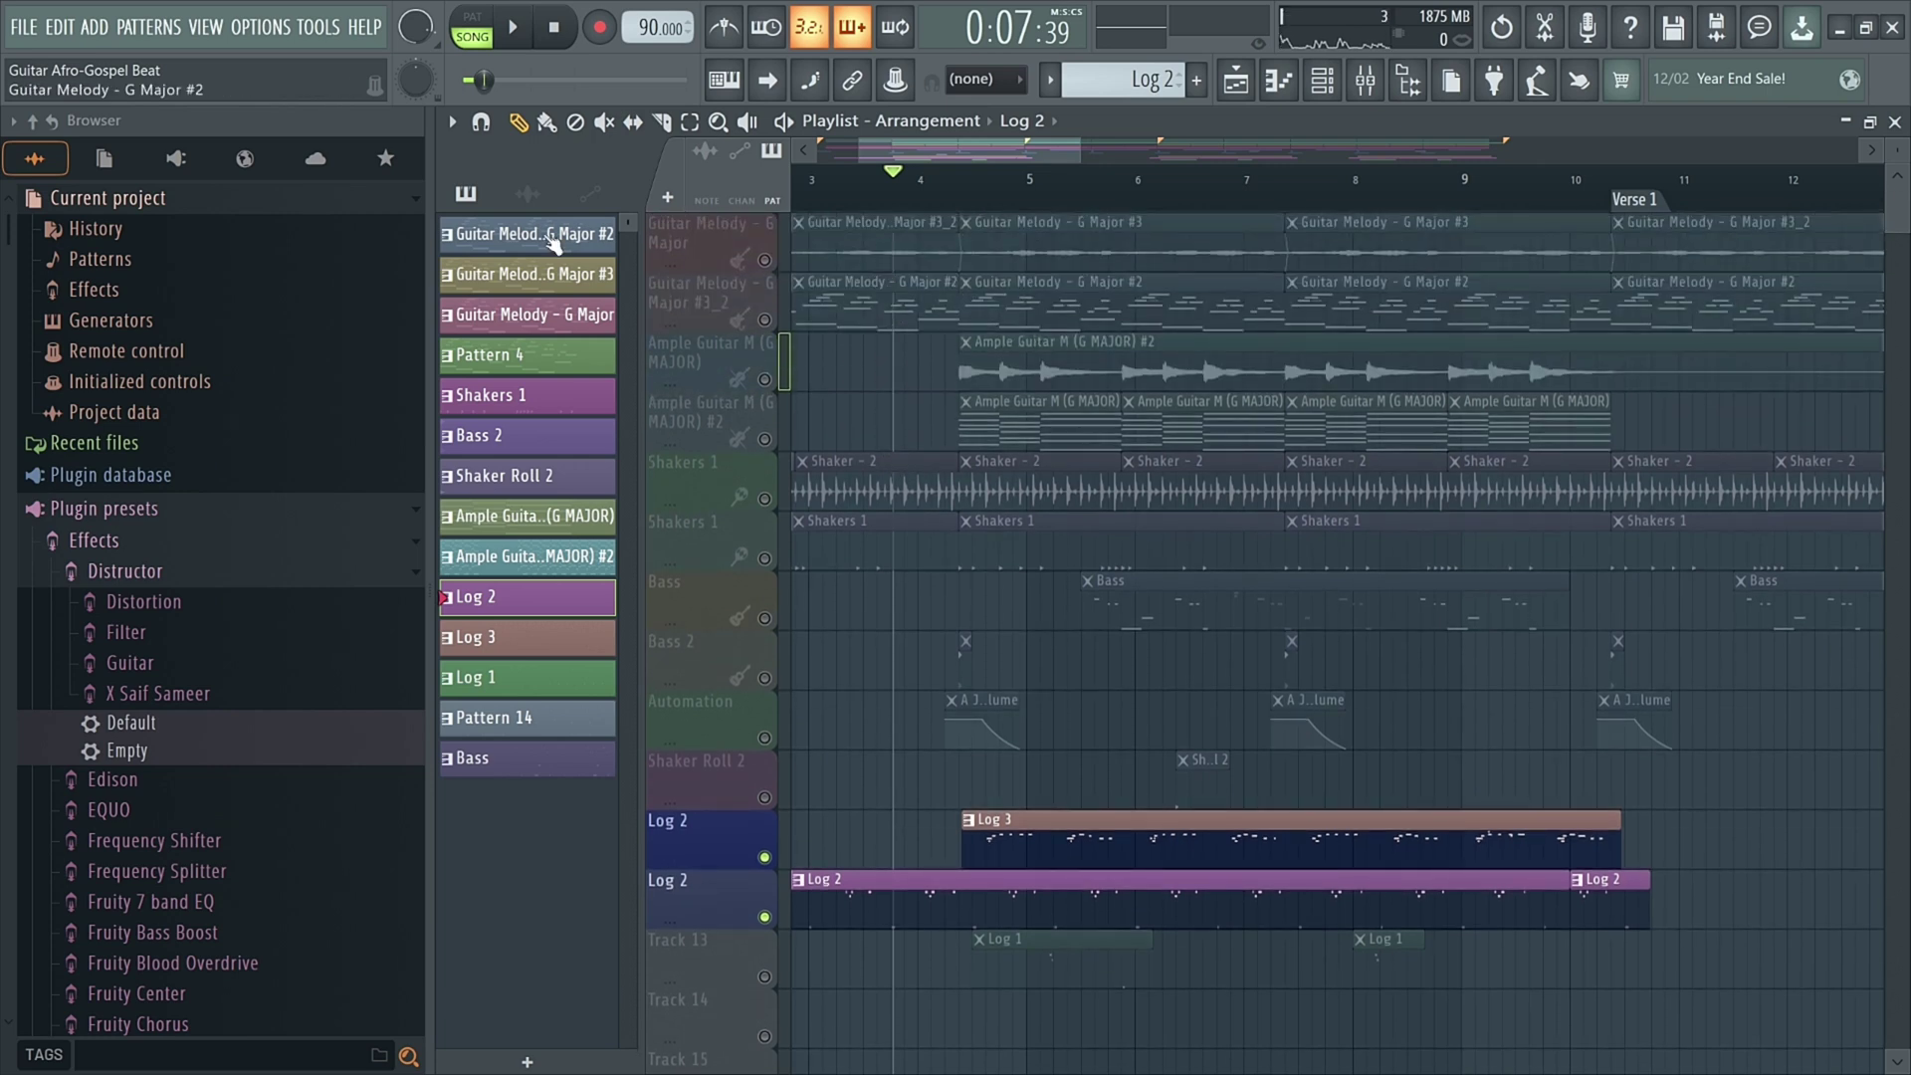
pyautogui.click(553, 239)
pyautogui.click(881, 227)
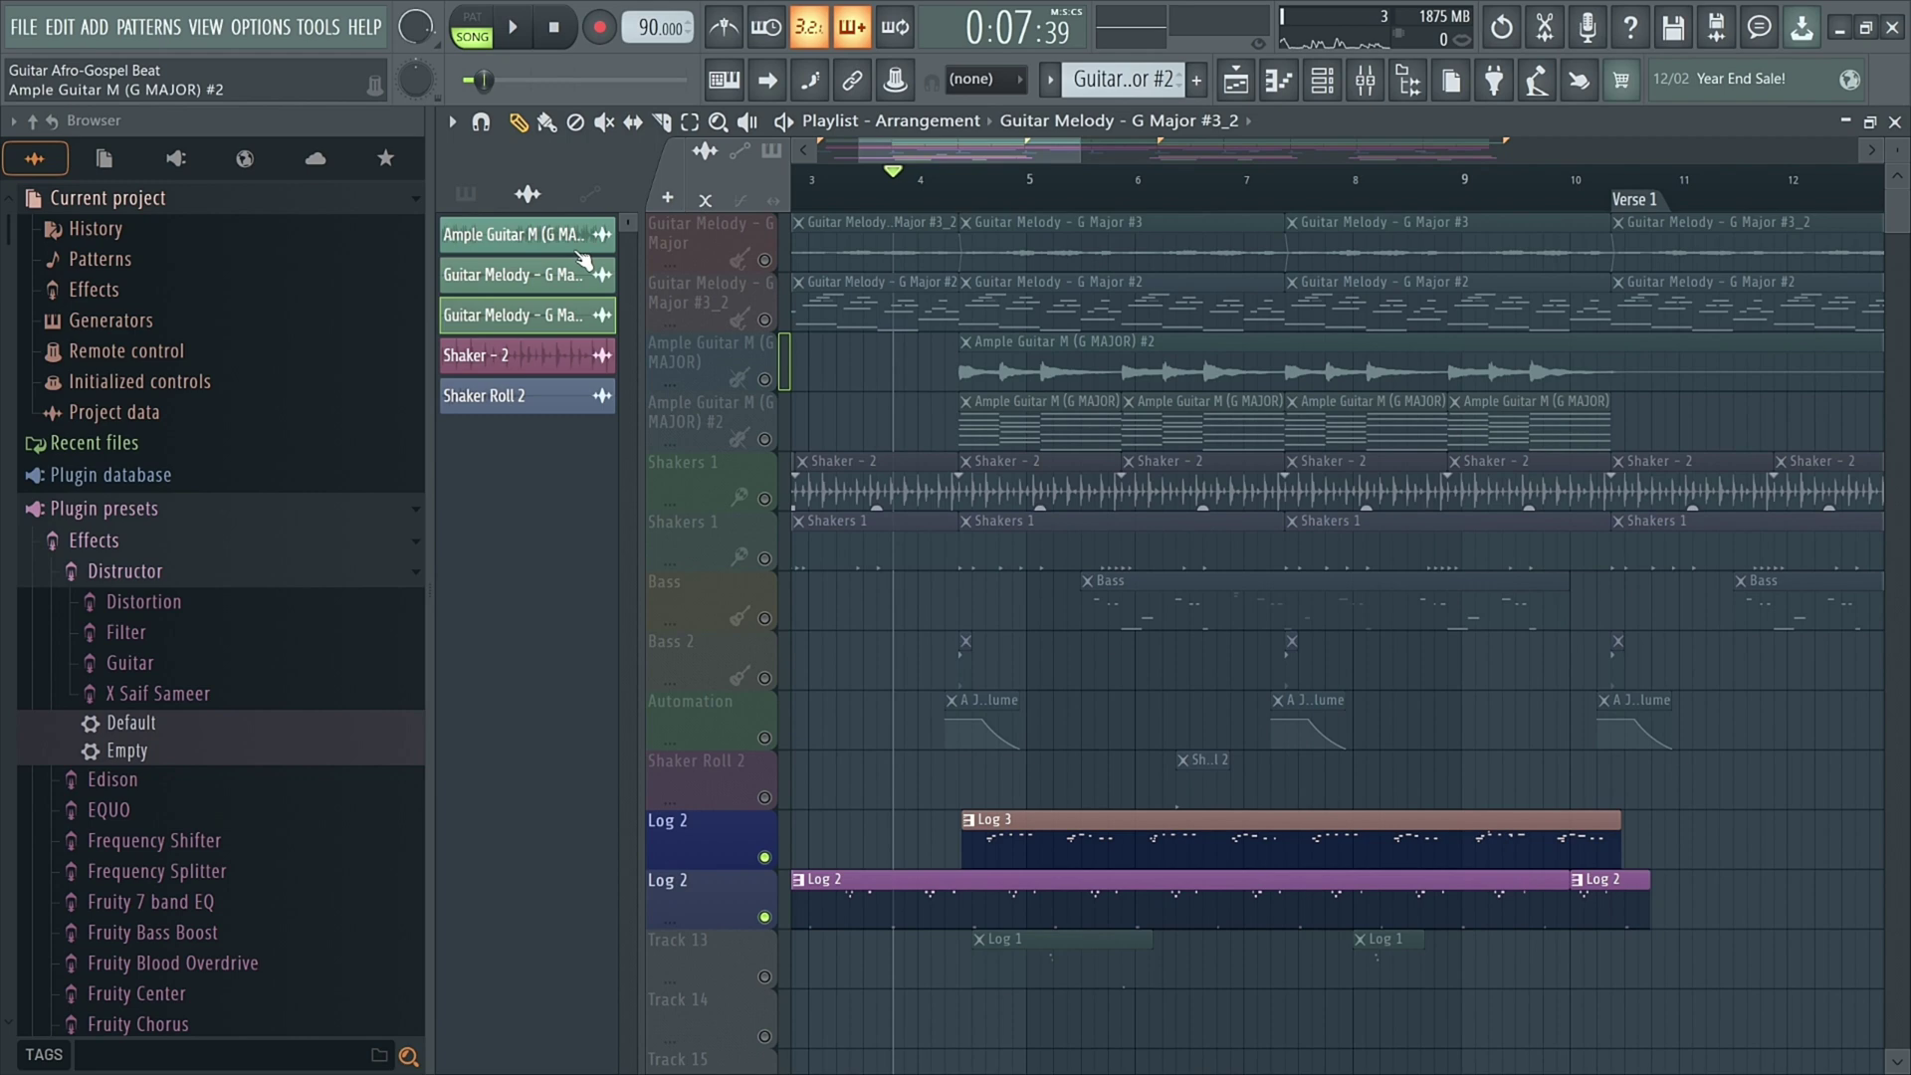
pyautogui.press('F2')
pyautogui.click(462, 282)
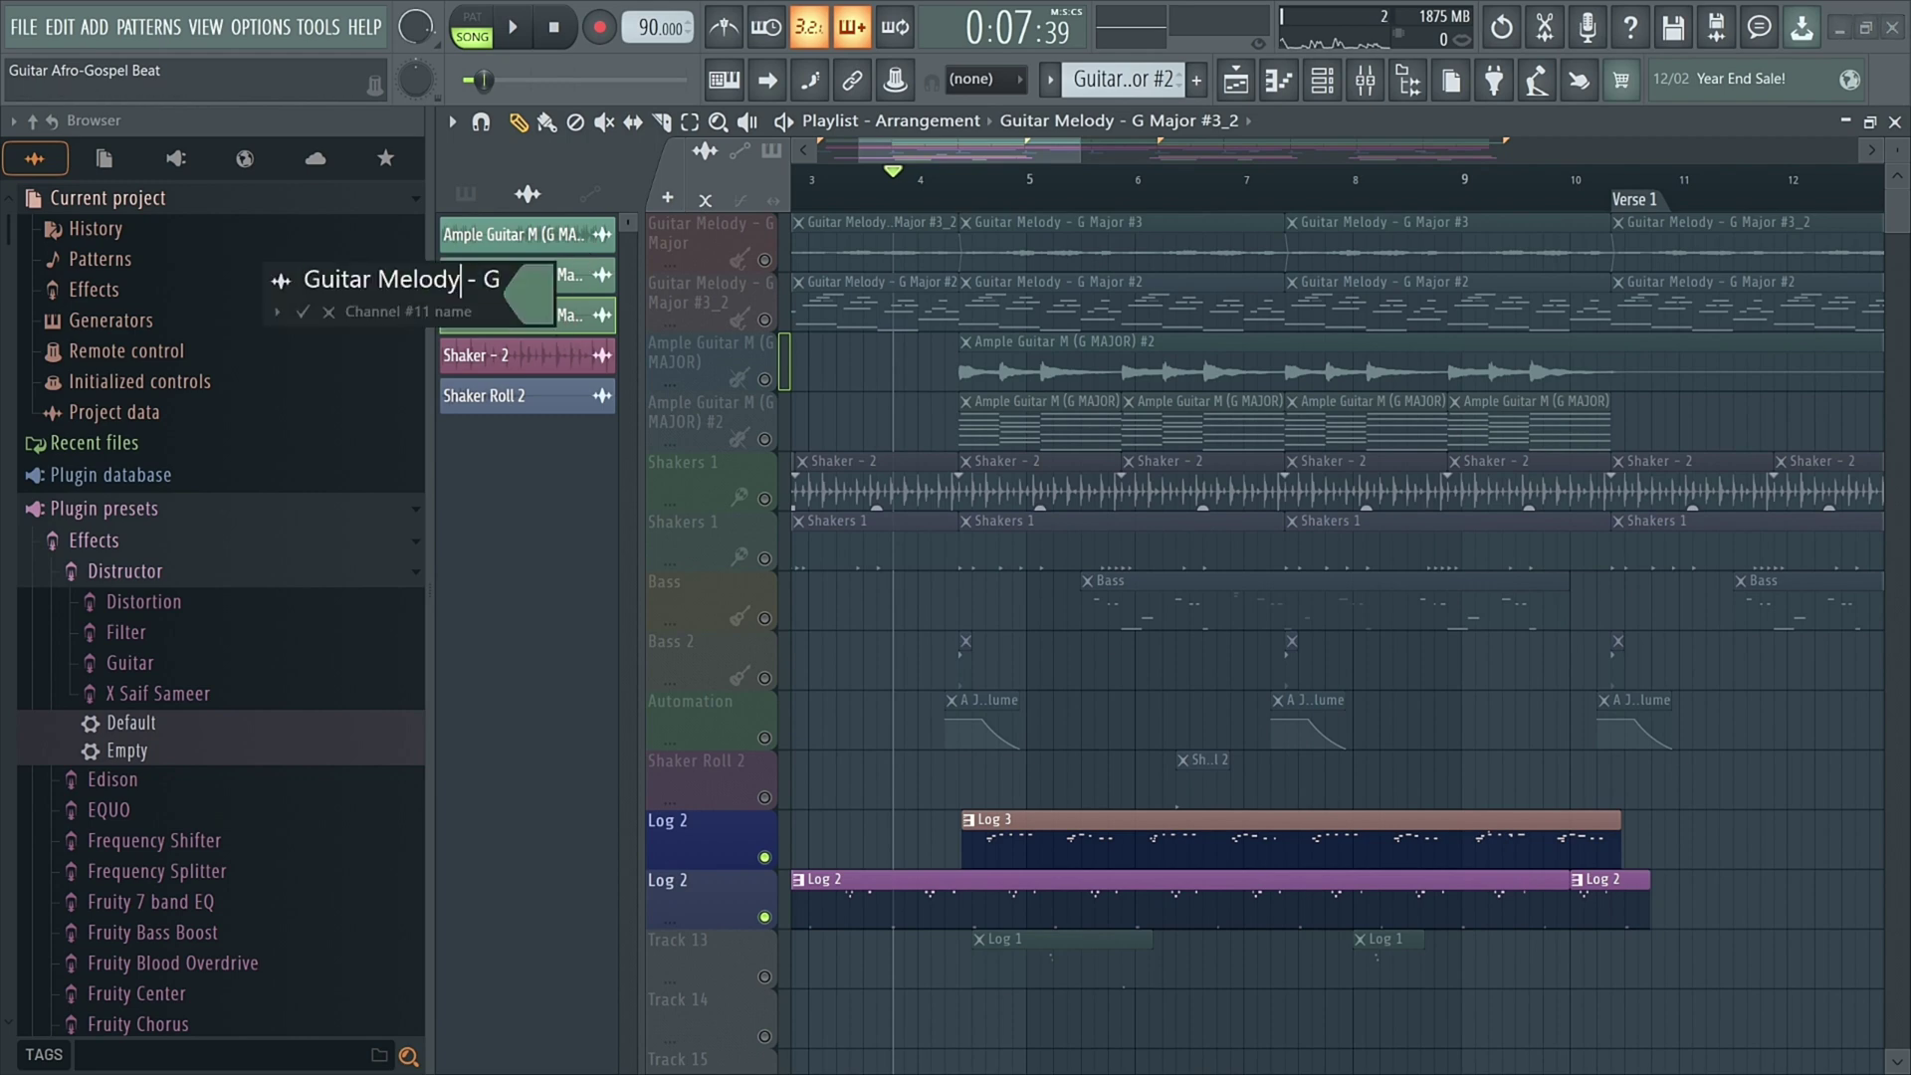
# Step: Solo Track 13 containing the Log 1 clips and play it from about bar 5
pyautogui.scroll(-3, 910, 641)
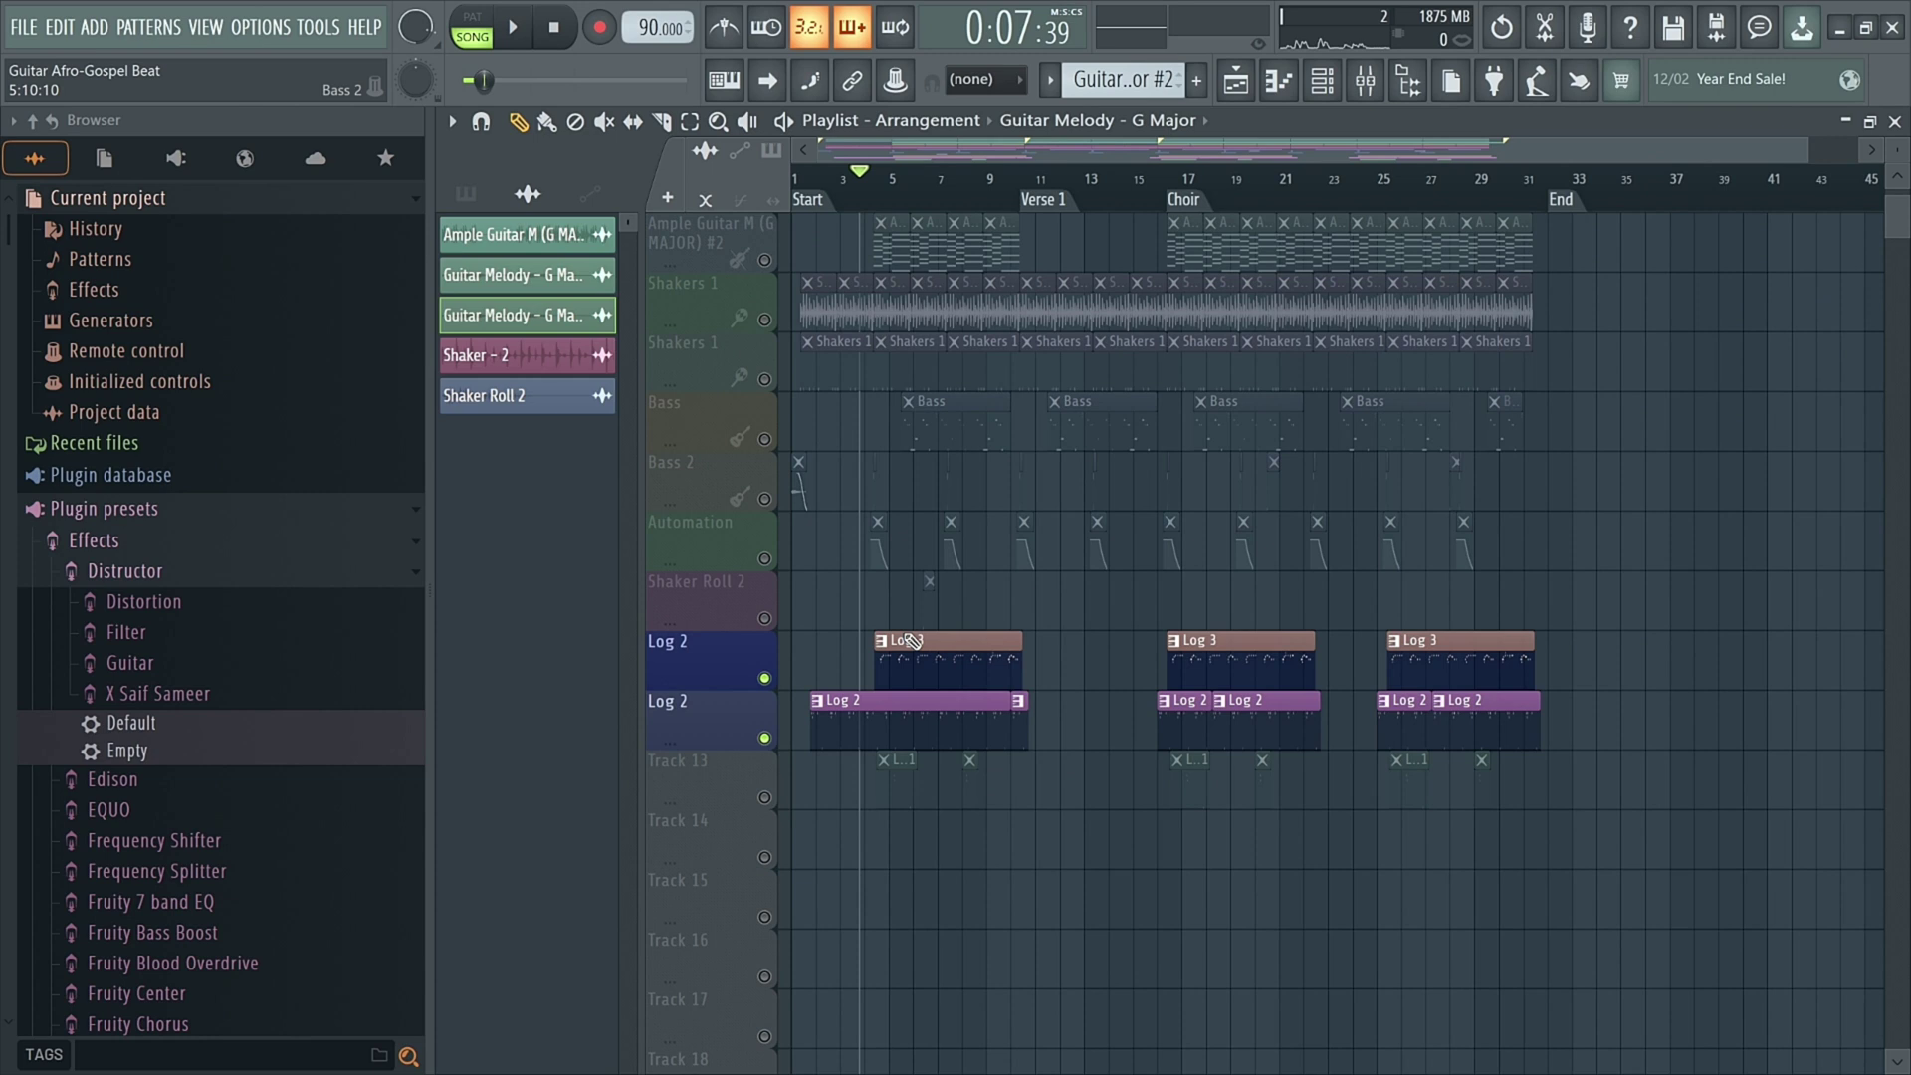
pyautogui.scroll(-2, 904, 640)
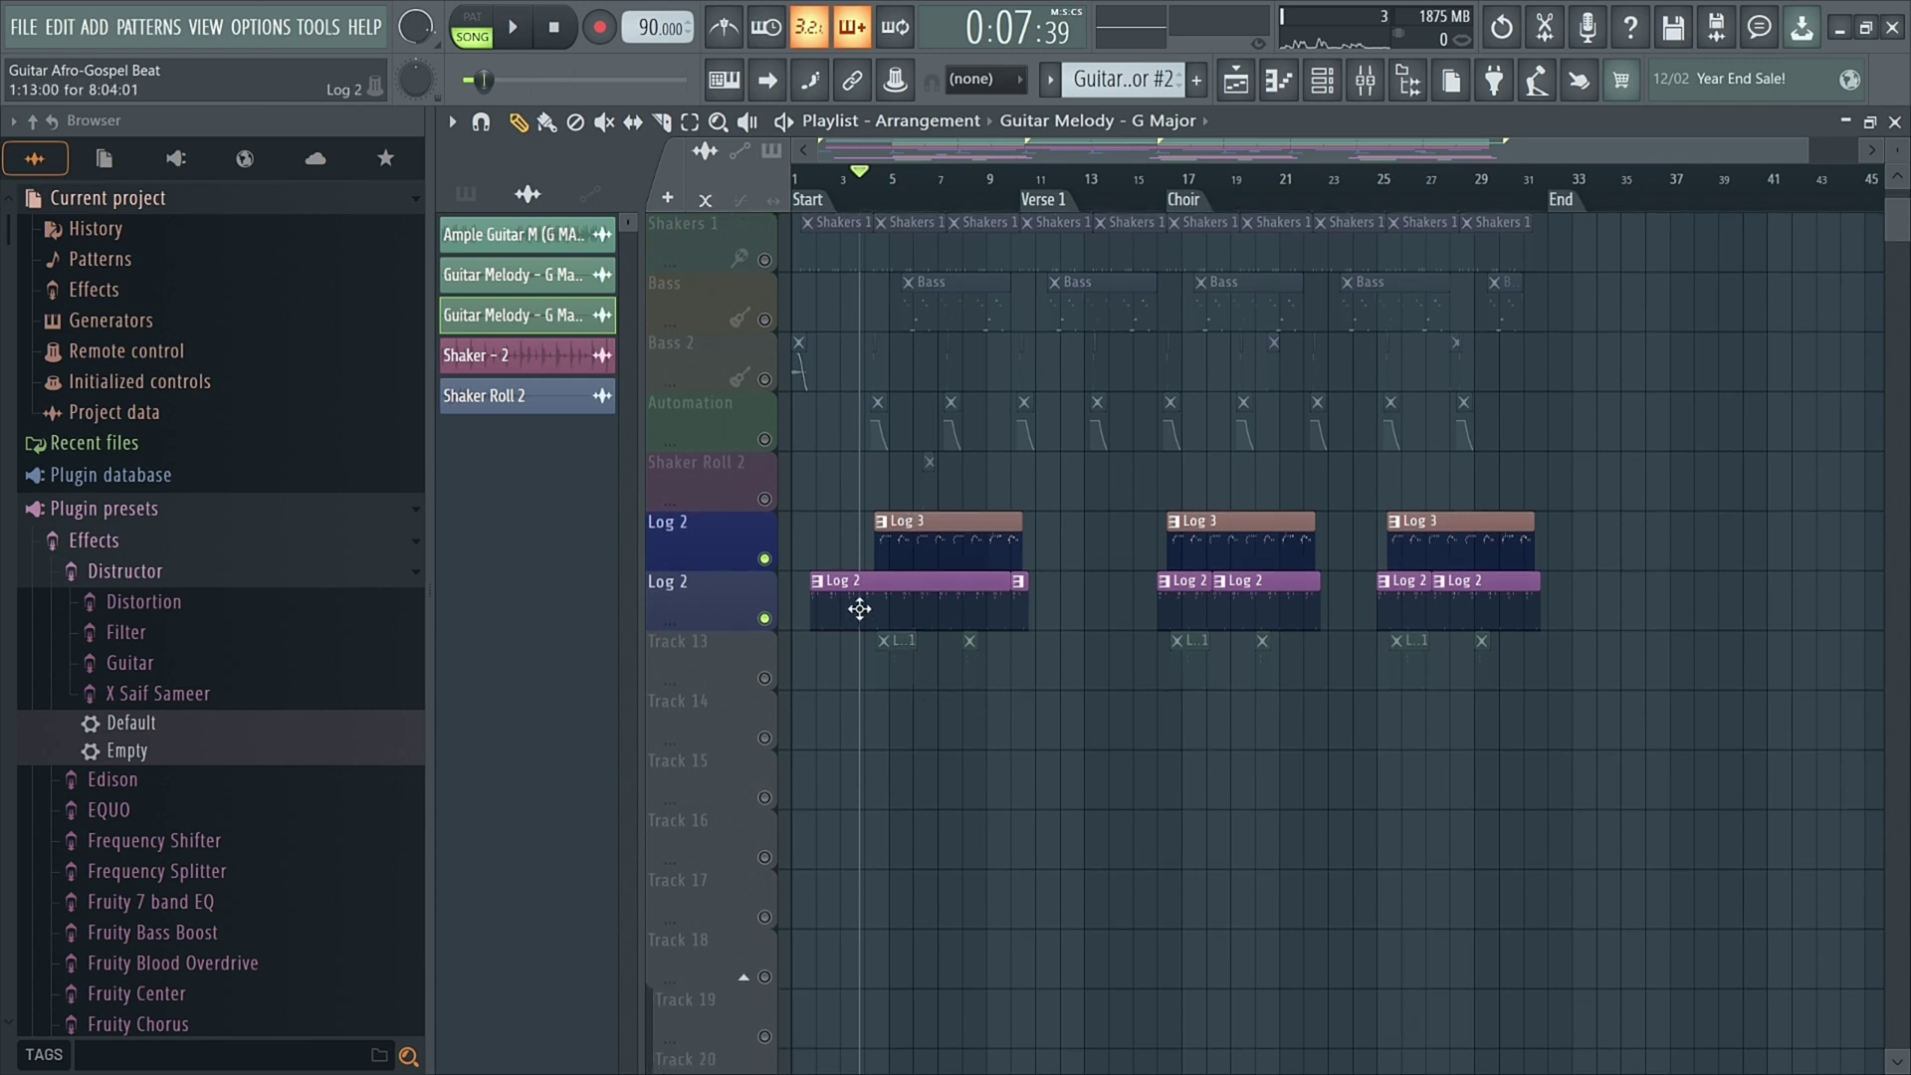
pyautogui.scroll(3, 854, 627)
pyautogui.rightClick(778, 681)
pyautogui.scroll(3, 951, 665)
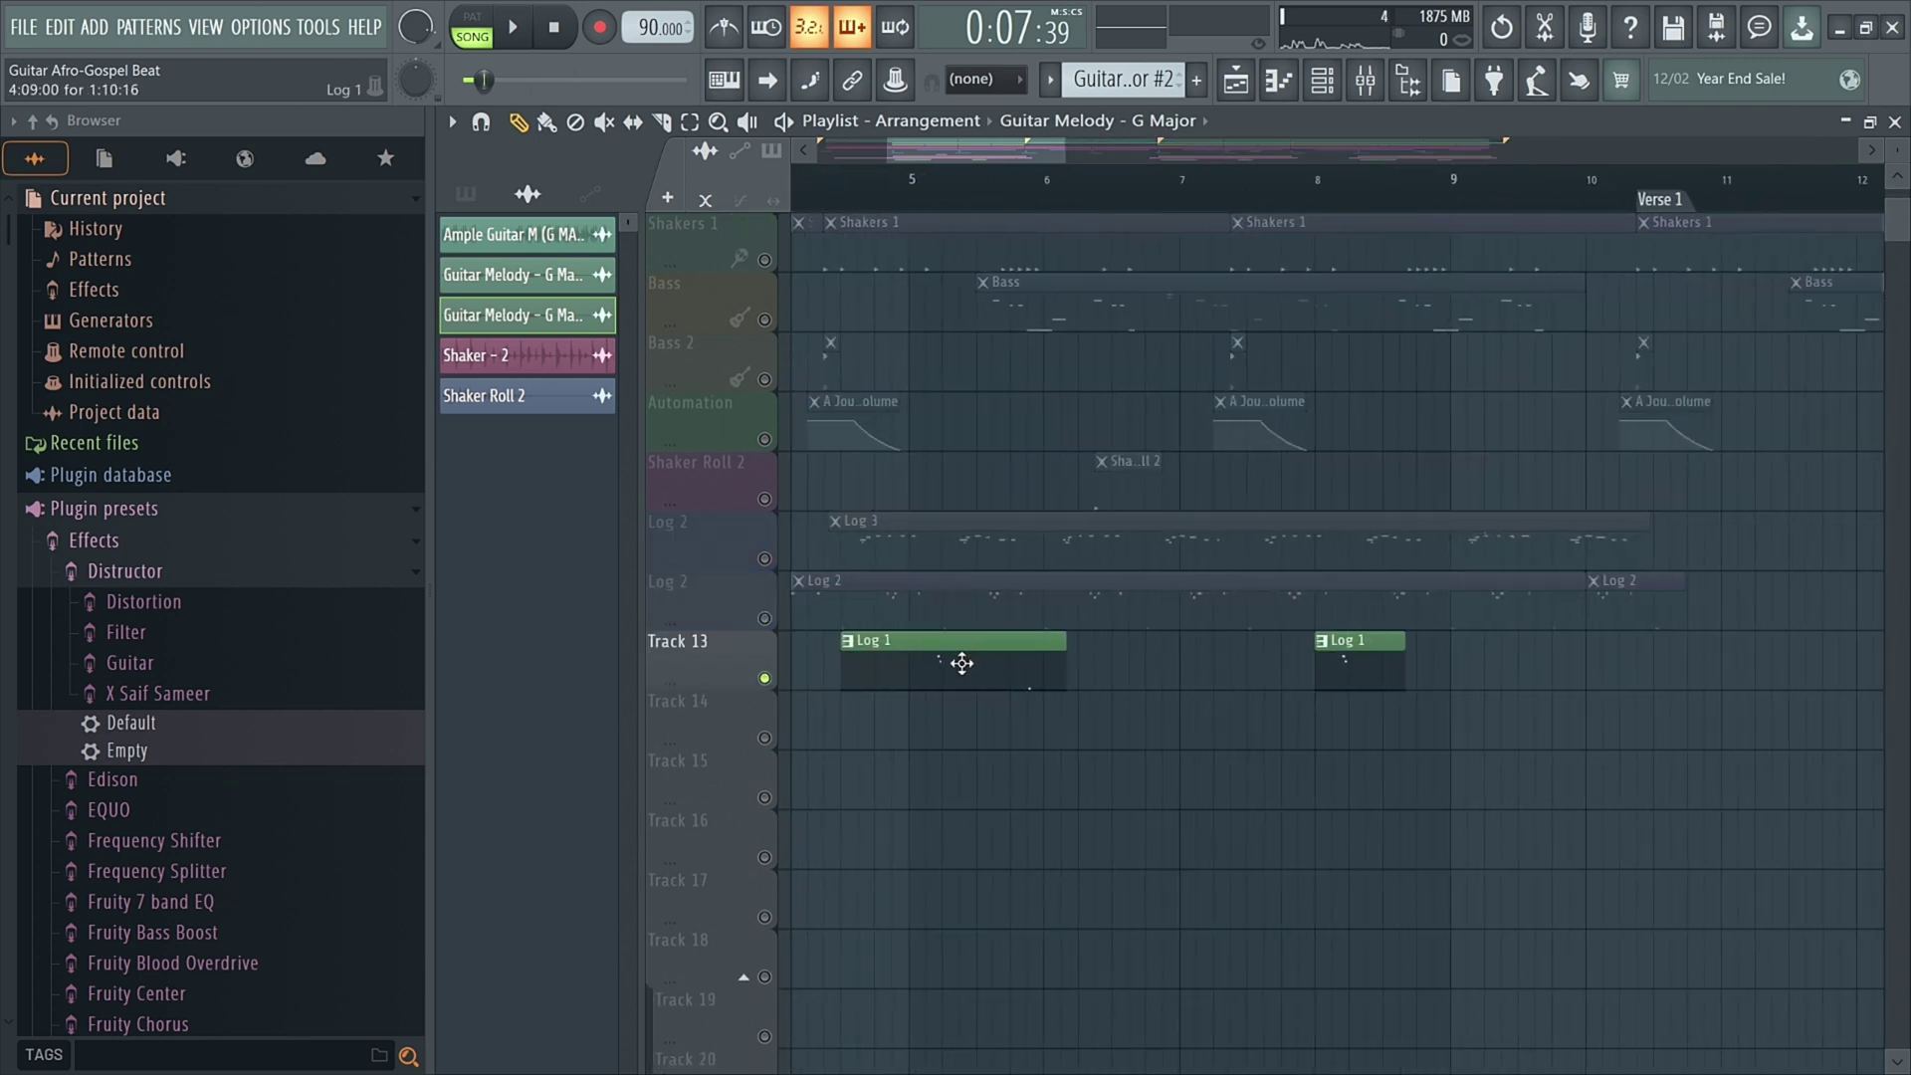
pyautogui.click(916, 204)
pyautogui.press('space')
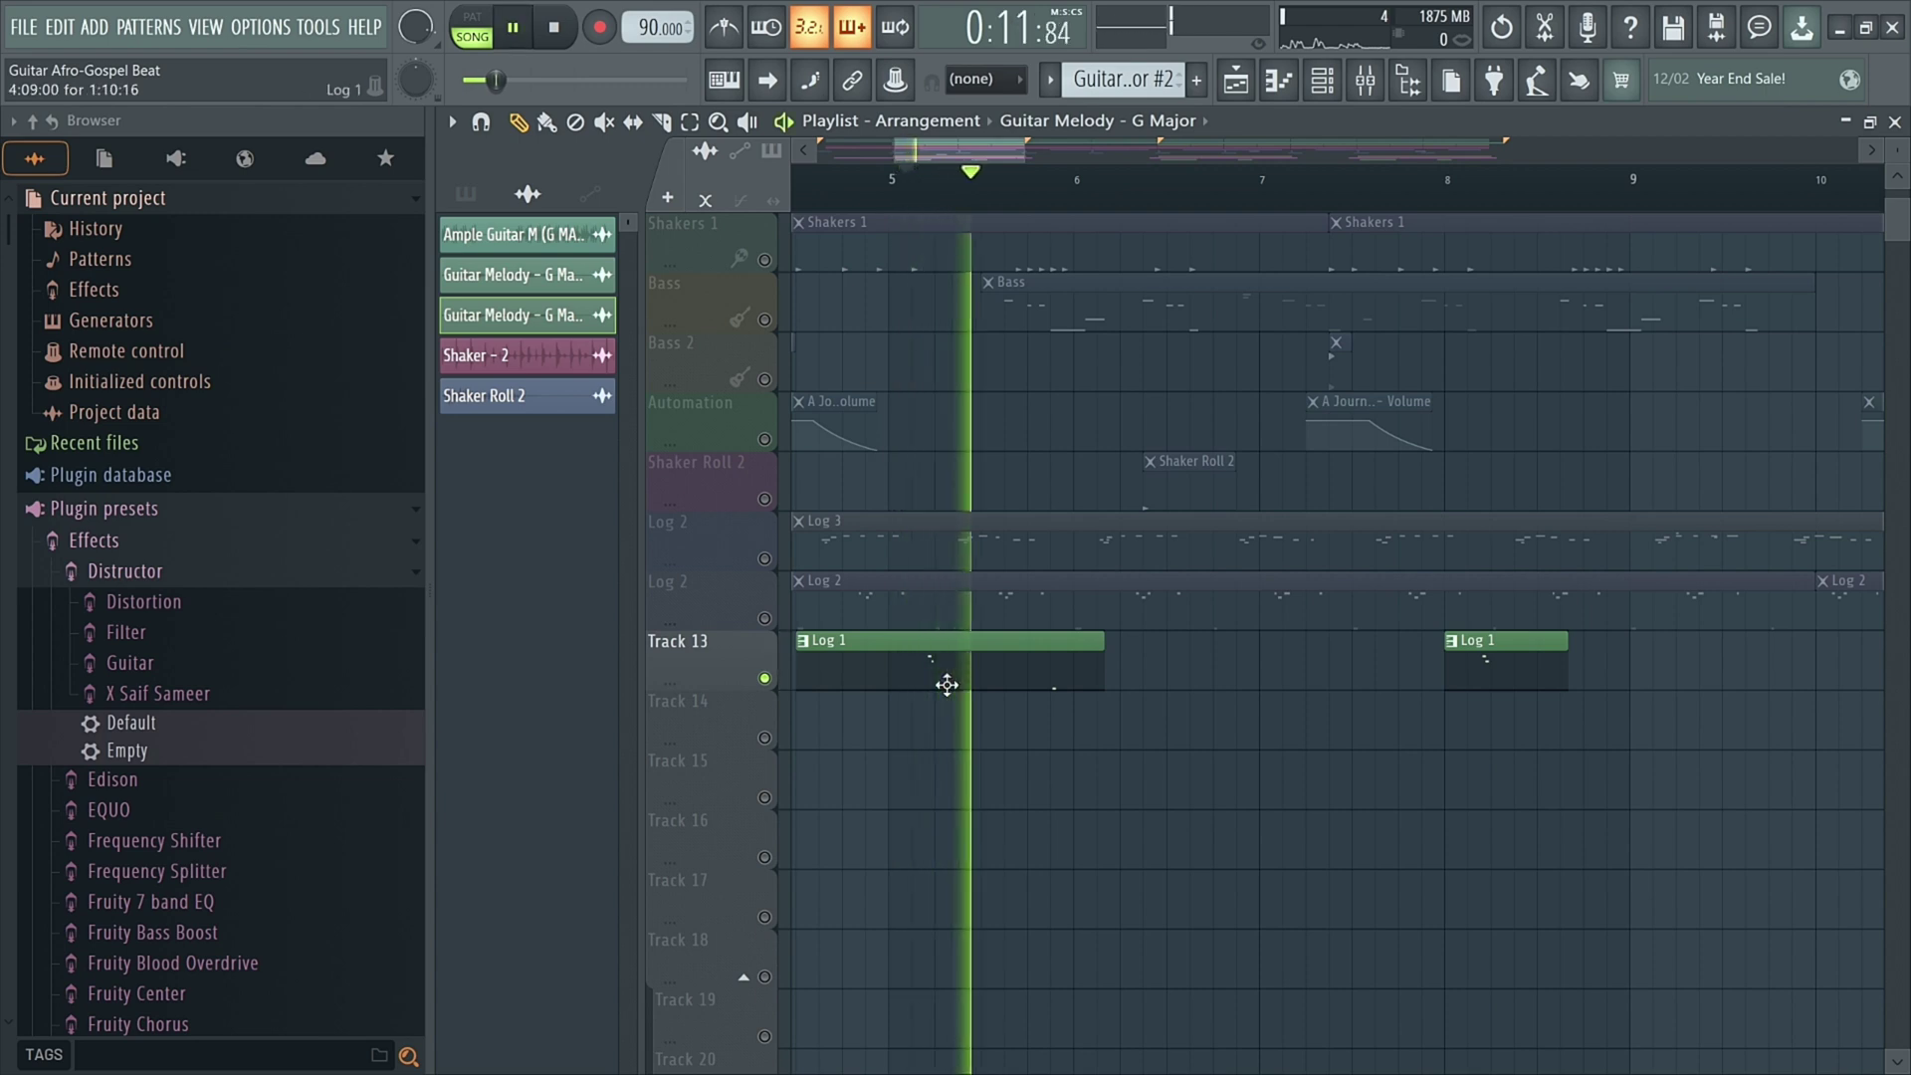
pyautogui.press('space')
# Step: Open the first Log 1 clip's notes in the piano roll, examine them around bar 16, and return to the playlist
pyautogui.doubleClick(942, 660)
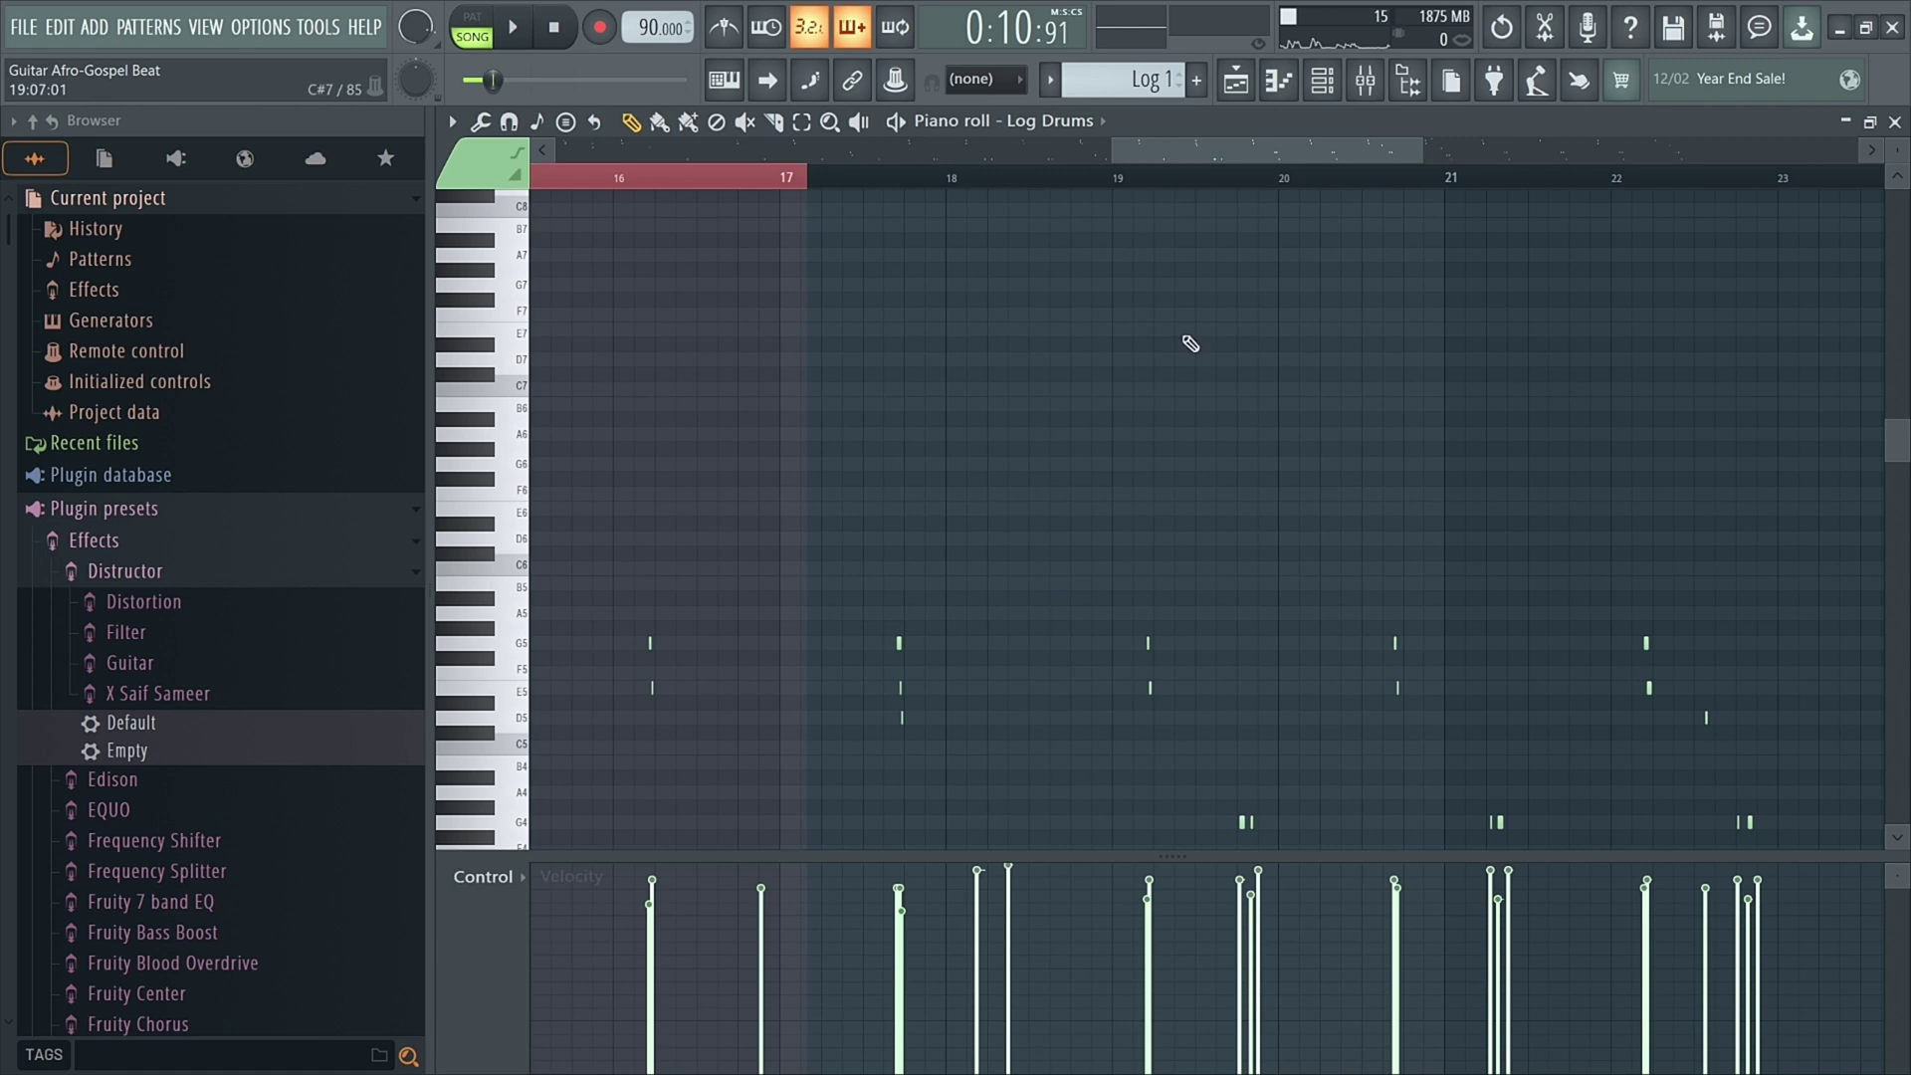
pyautogui.keyDown('ctrl'); pyautogui.scroll(5, 601, 525); pyautogui.keyUp('ctrl')
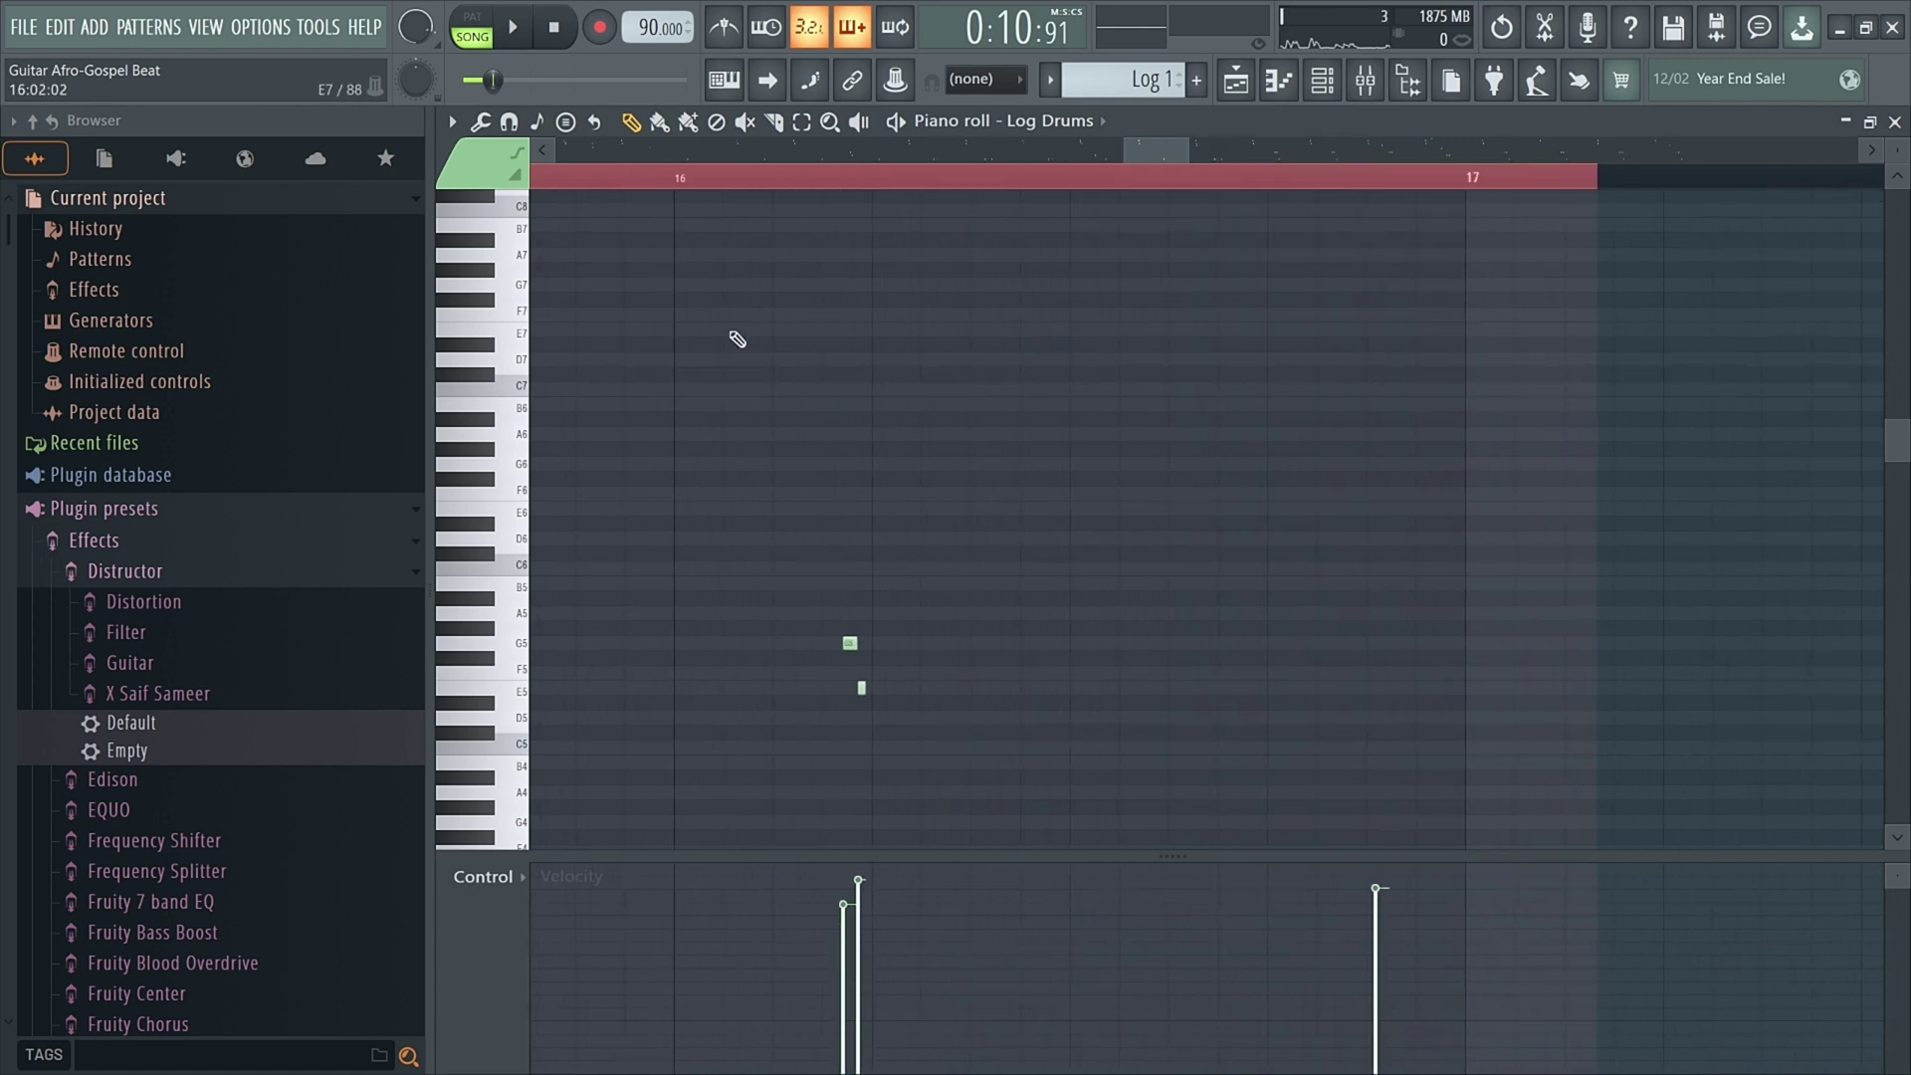
pyautogui.click(814, 183)
pyautogui.press('space')
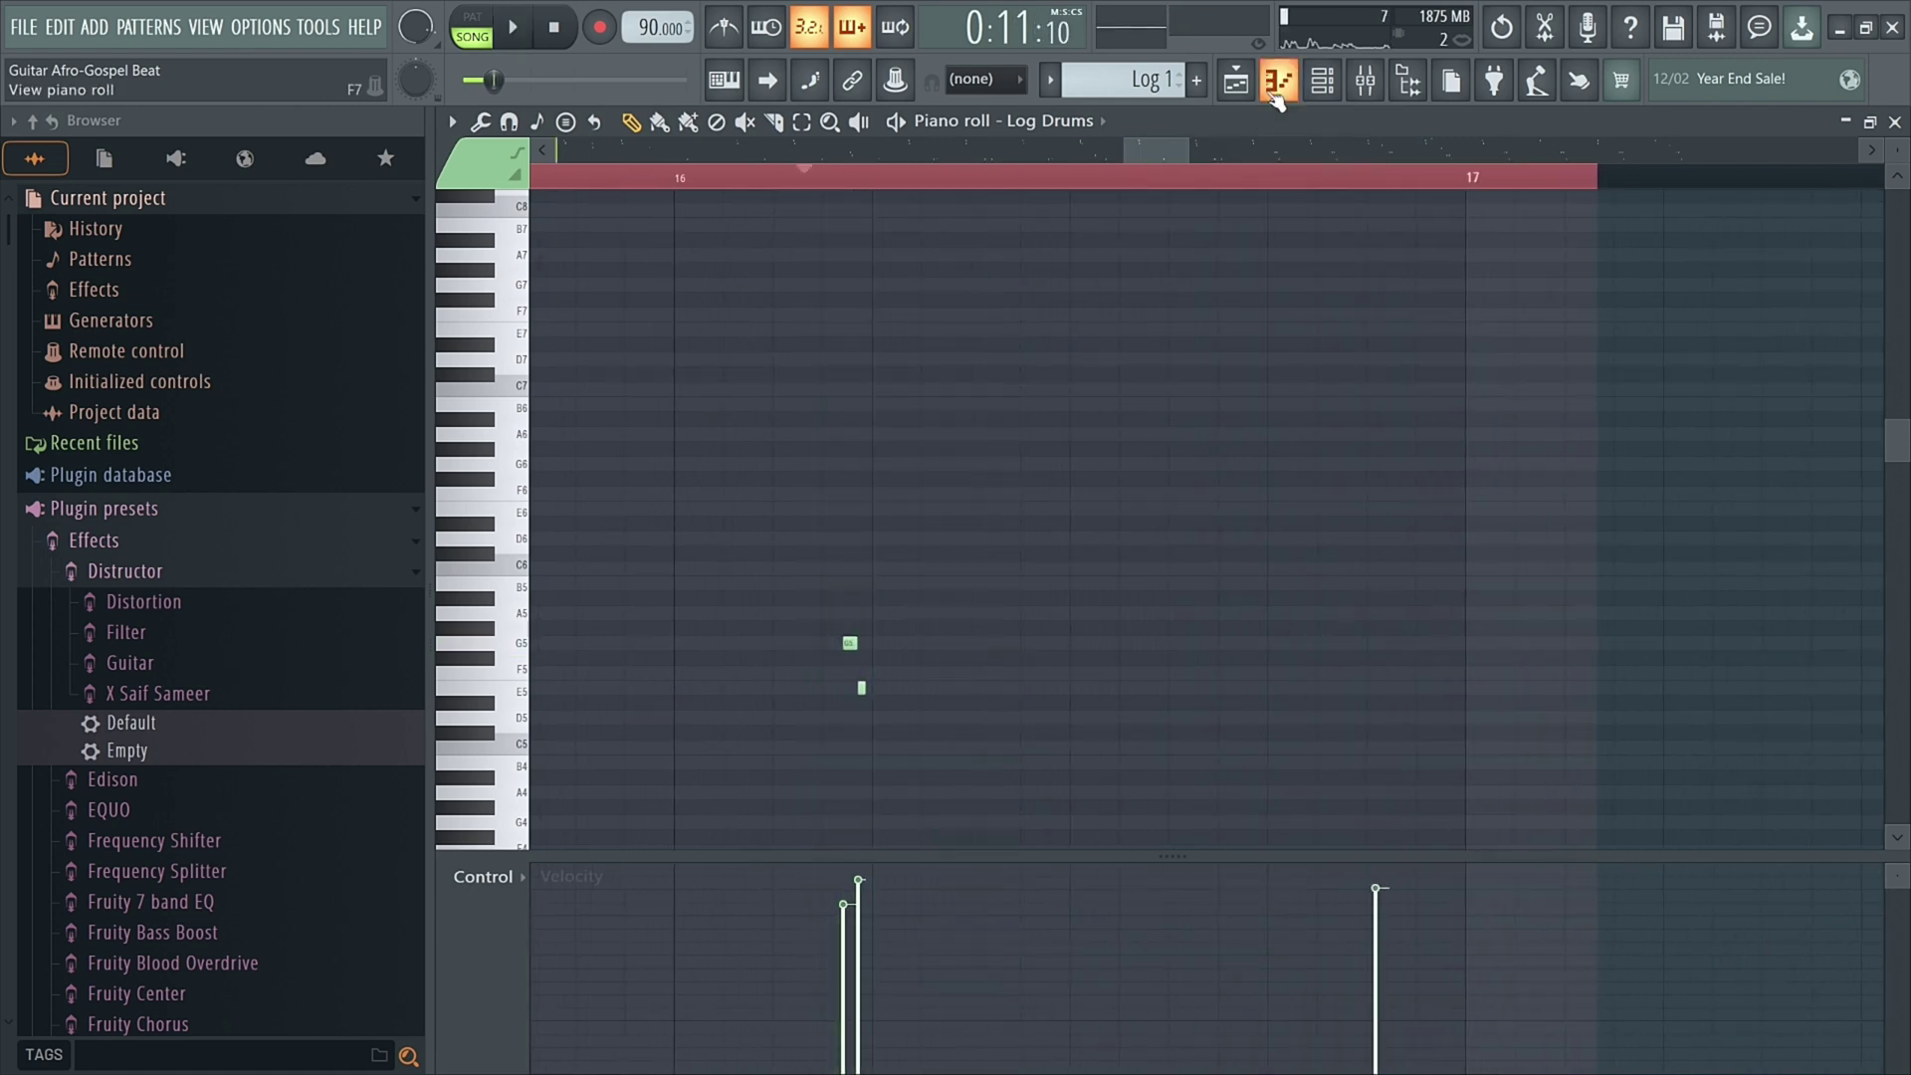
pyautogui.click(1278, 81)
# Step: Unmute both Log 2 tracks alongside Track 13 and play all the log drums from just before the first Log 3 clip
pyautogui.keyDown('ctrl'); pyautogui.scroll(-4, 1105, 521); pyautogui.keyUp('ctrl')
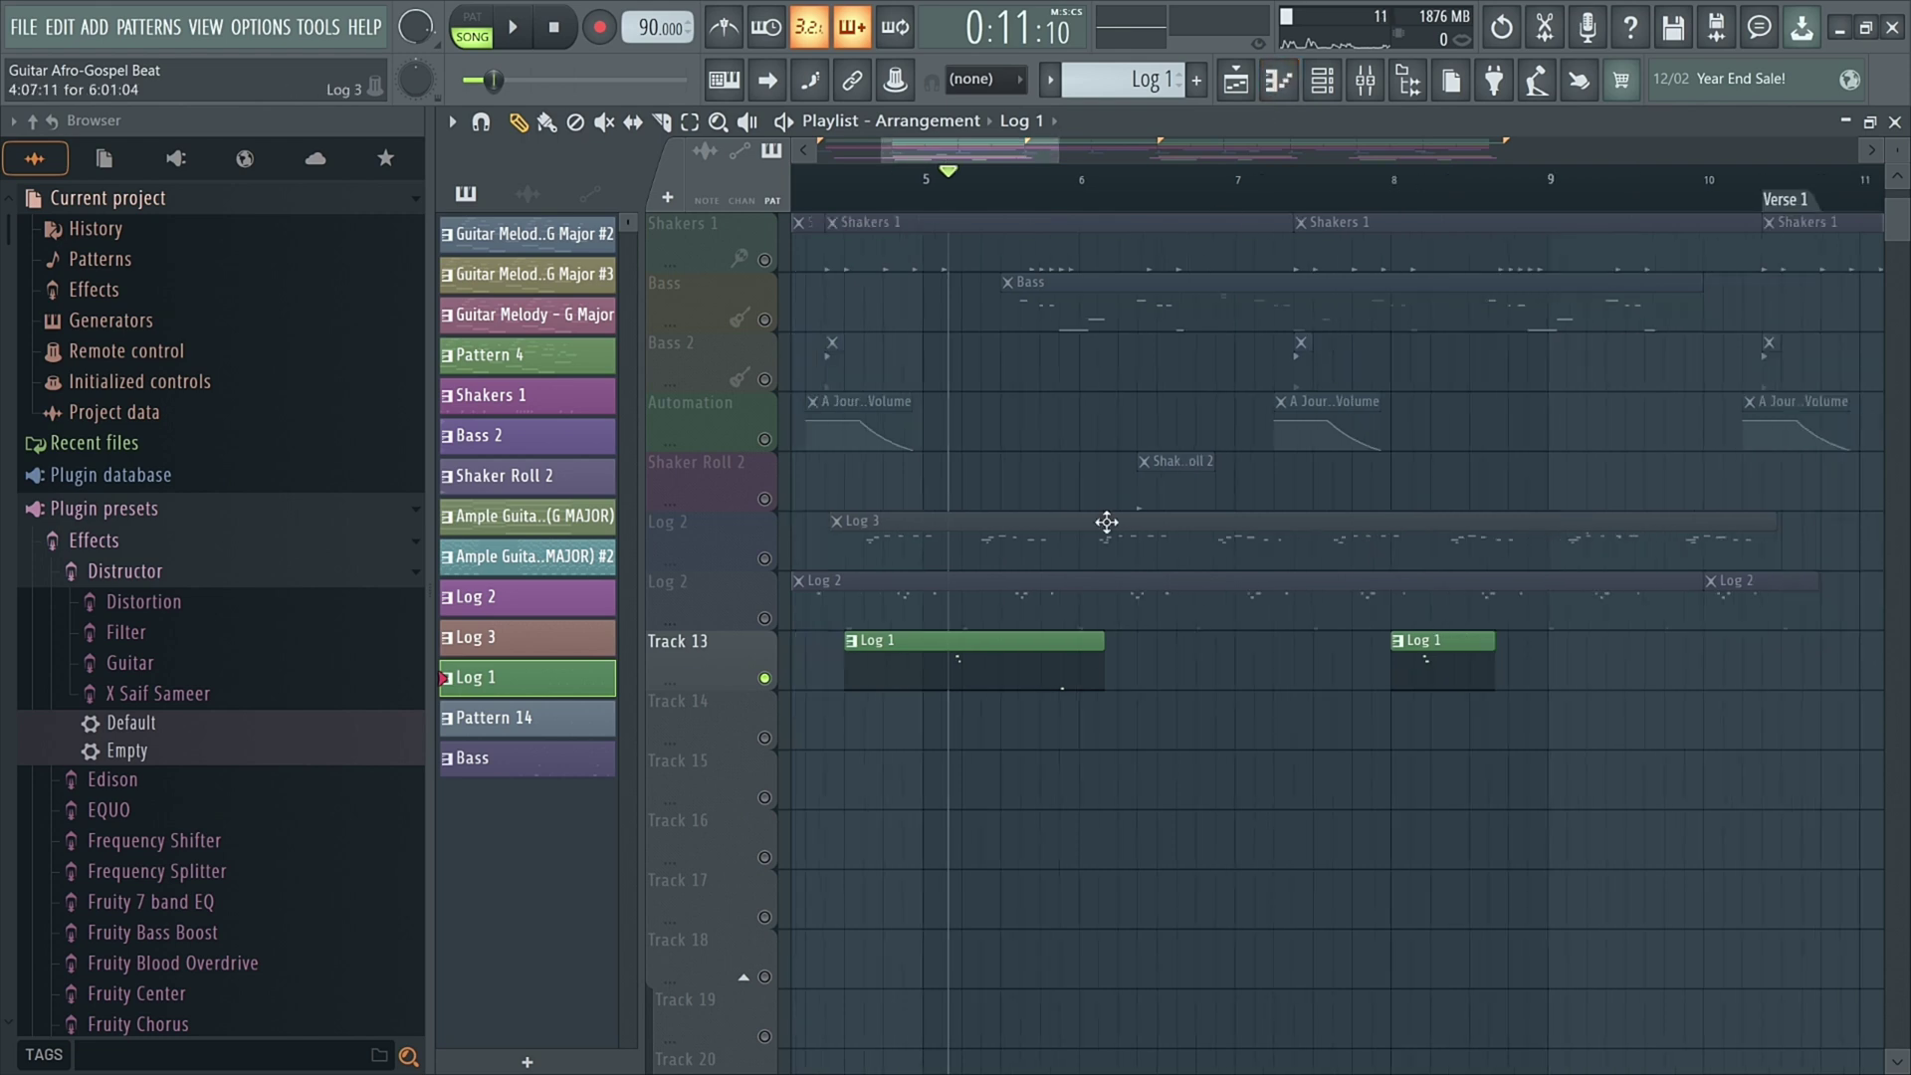
pyautogui.click(765, 559)
pyautogui.click(765, 618)
pyautogui.keyDown('ctrl'); pyautogui.scroll(3, 930, 372); pyautogui.keyUp('ctrl')
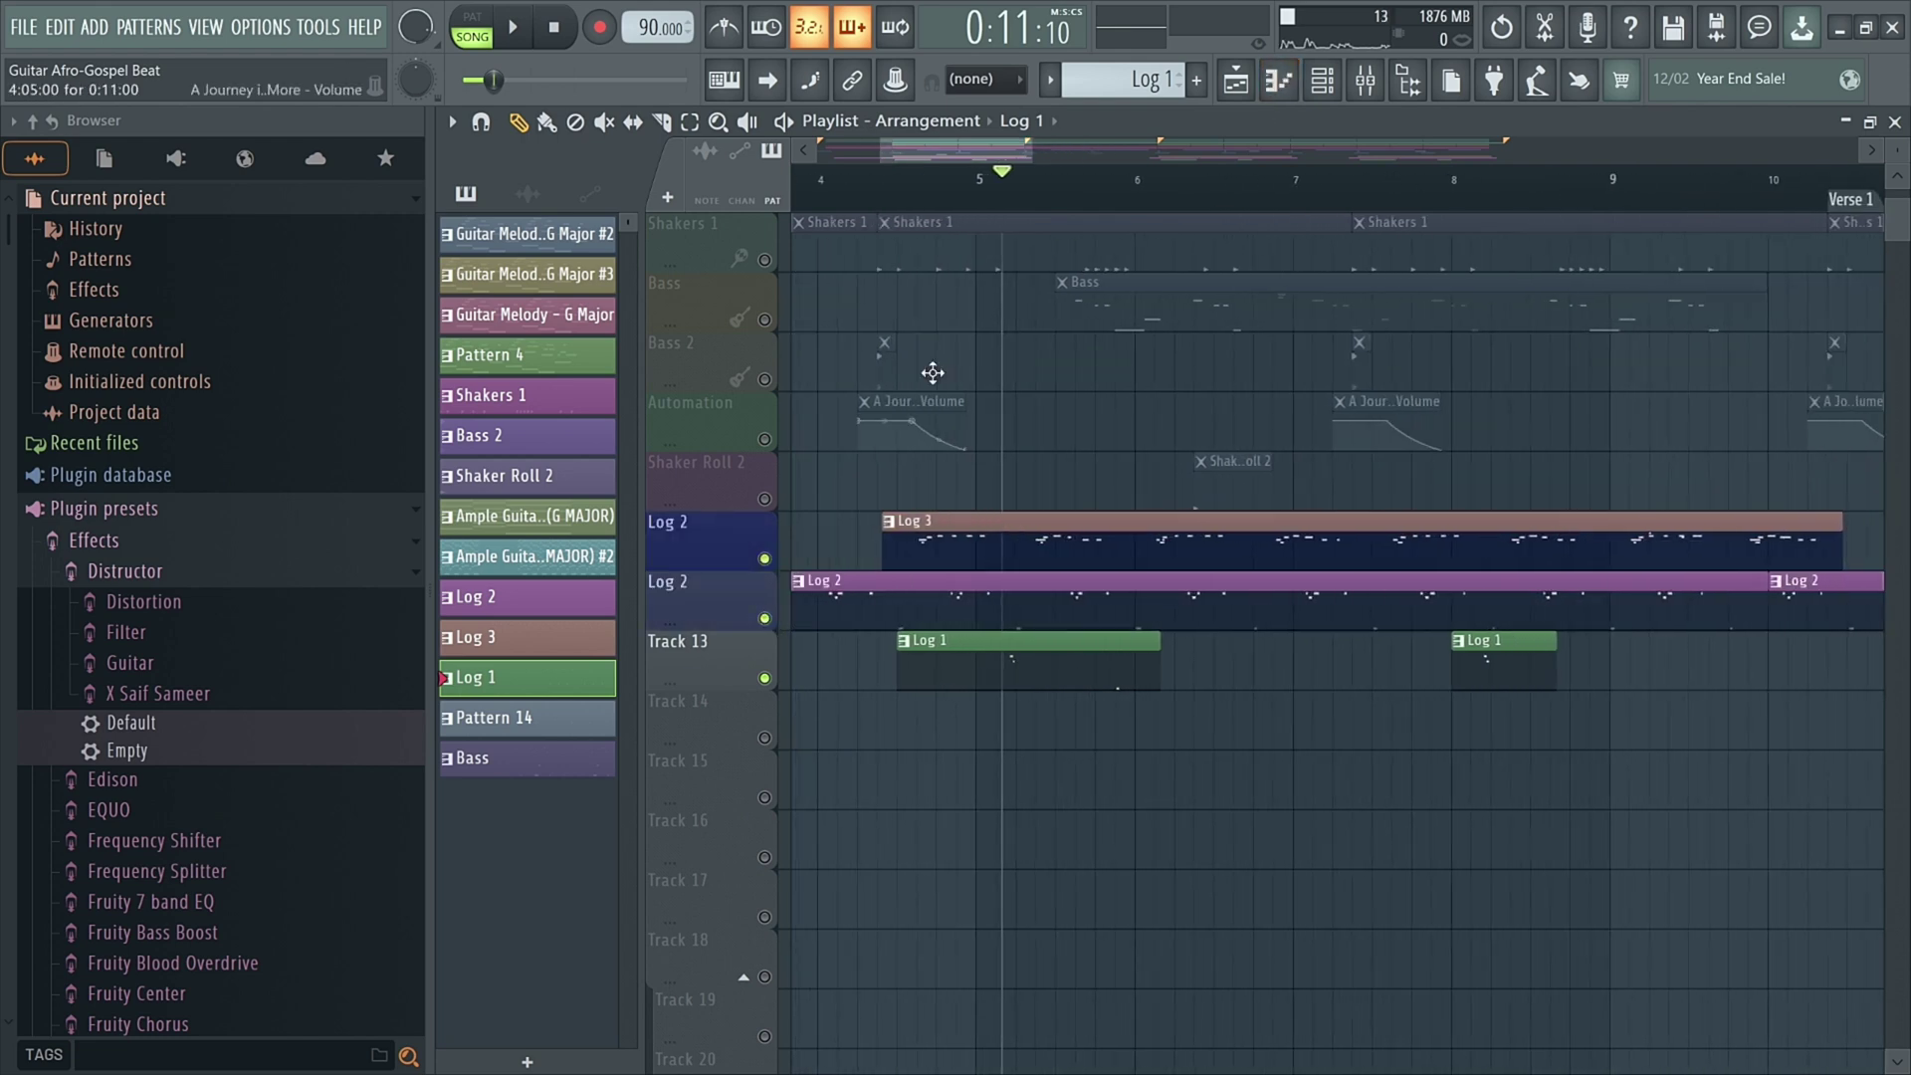
pyautogui.click(874, 192)
pyautogui.press('space')
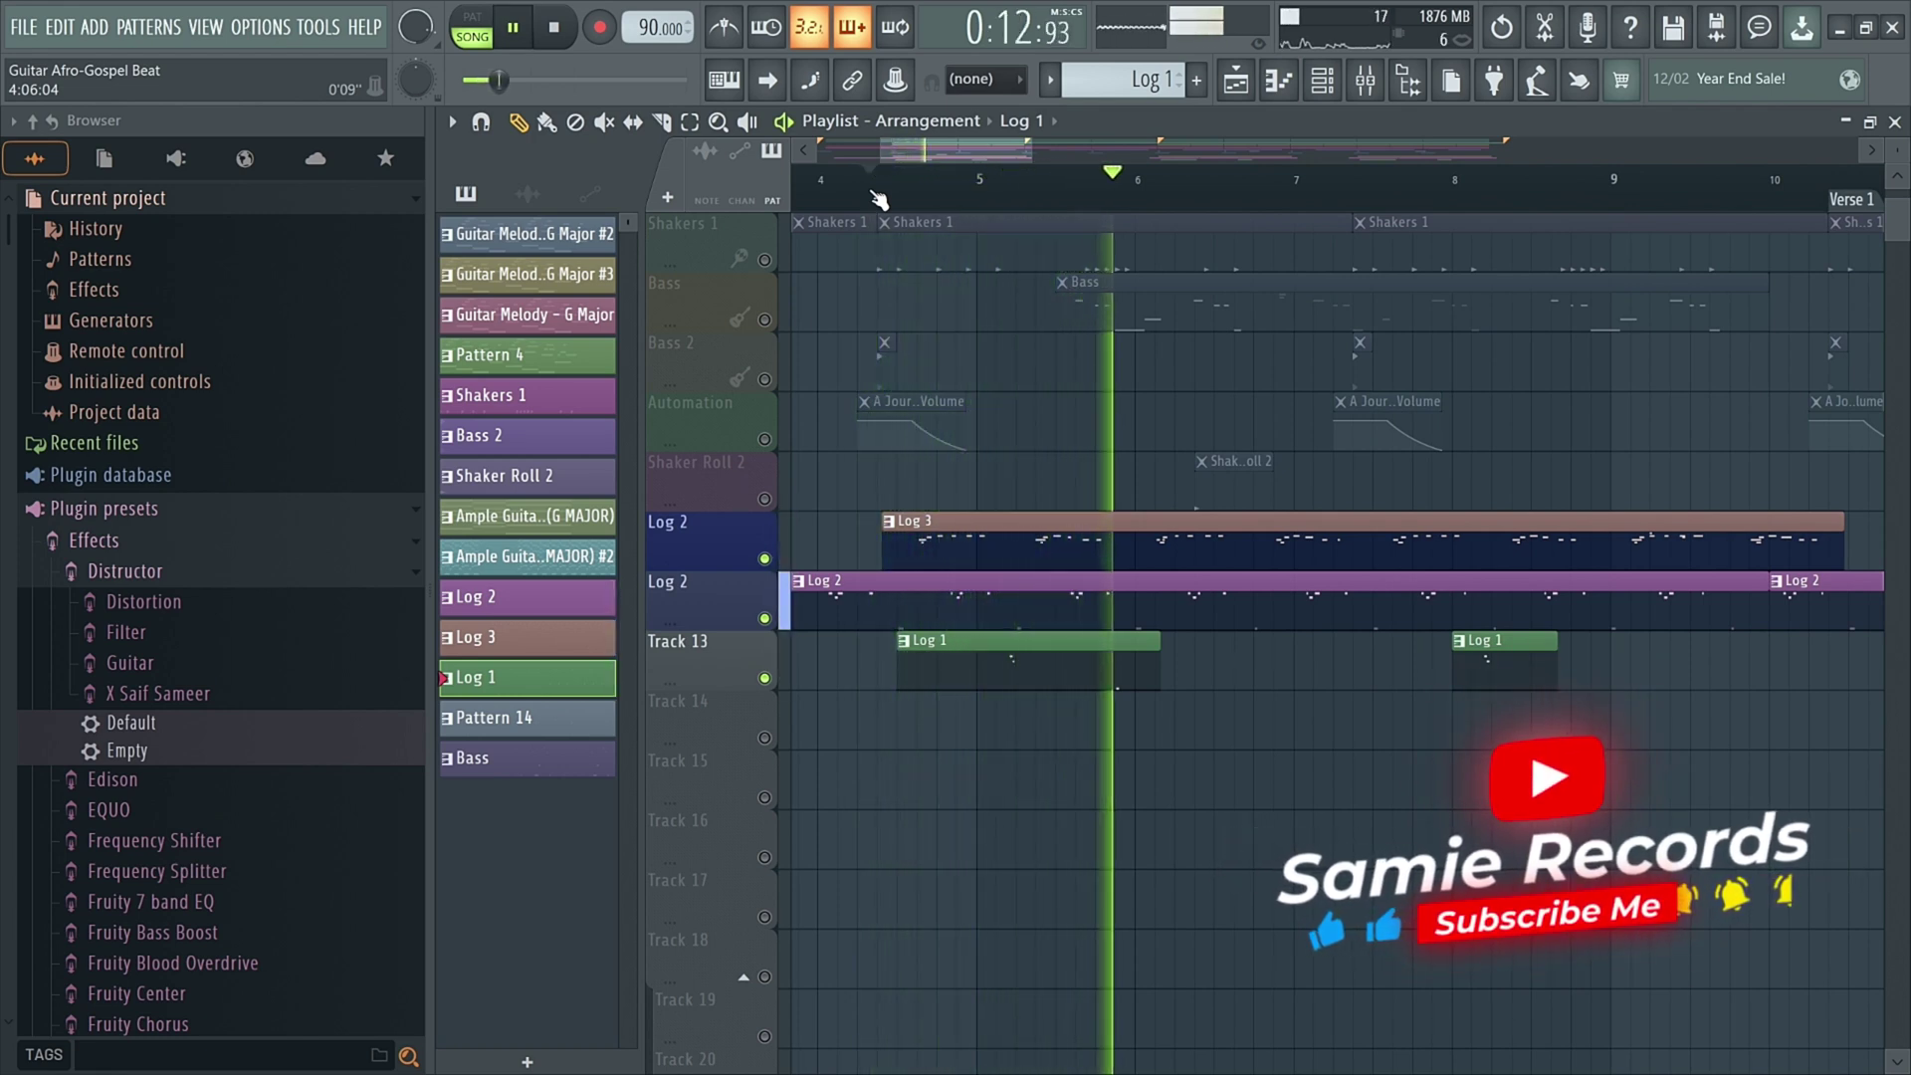
pyautogui.press('space')
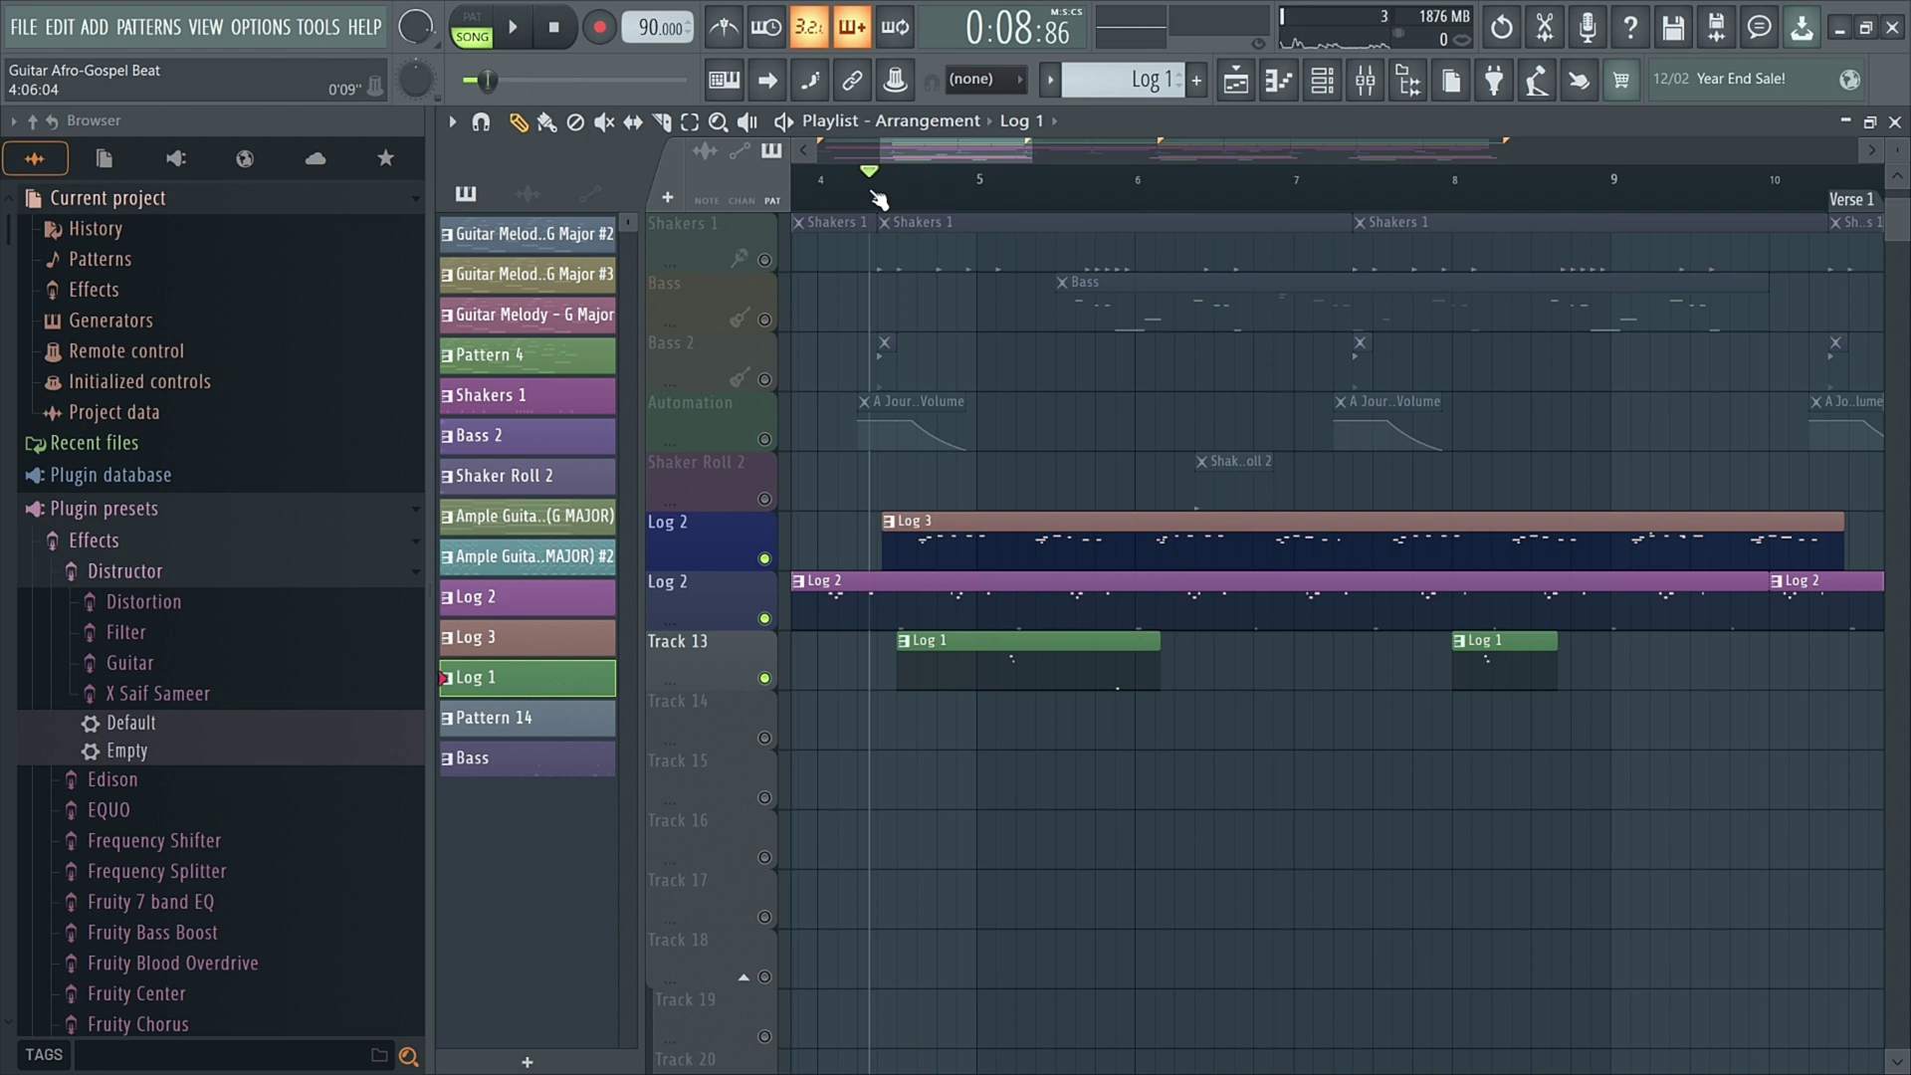
# Step: Examine the whole arrangement in the playlist, from the guitar melody tracks down to the log drum tracks
pyautogui.scroll(5, 982, 406)
pyautogui.scroll(-2, 924, 477)
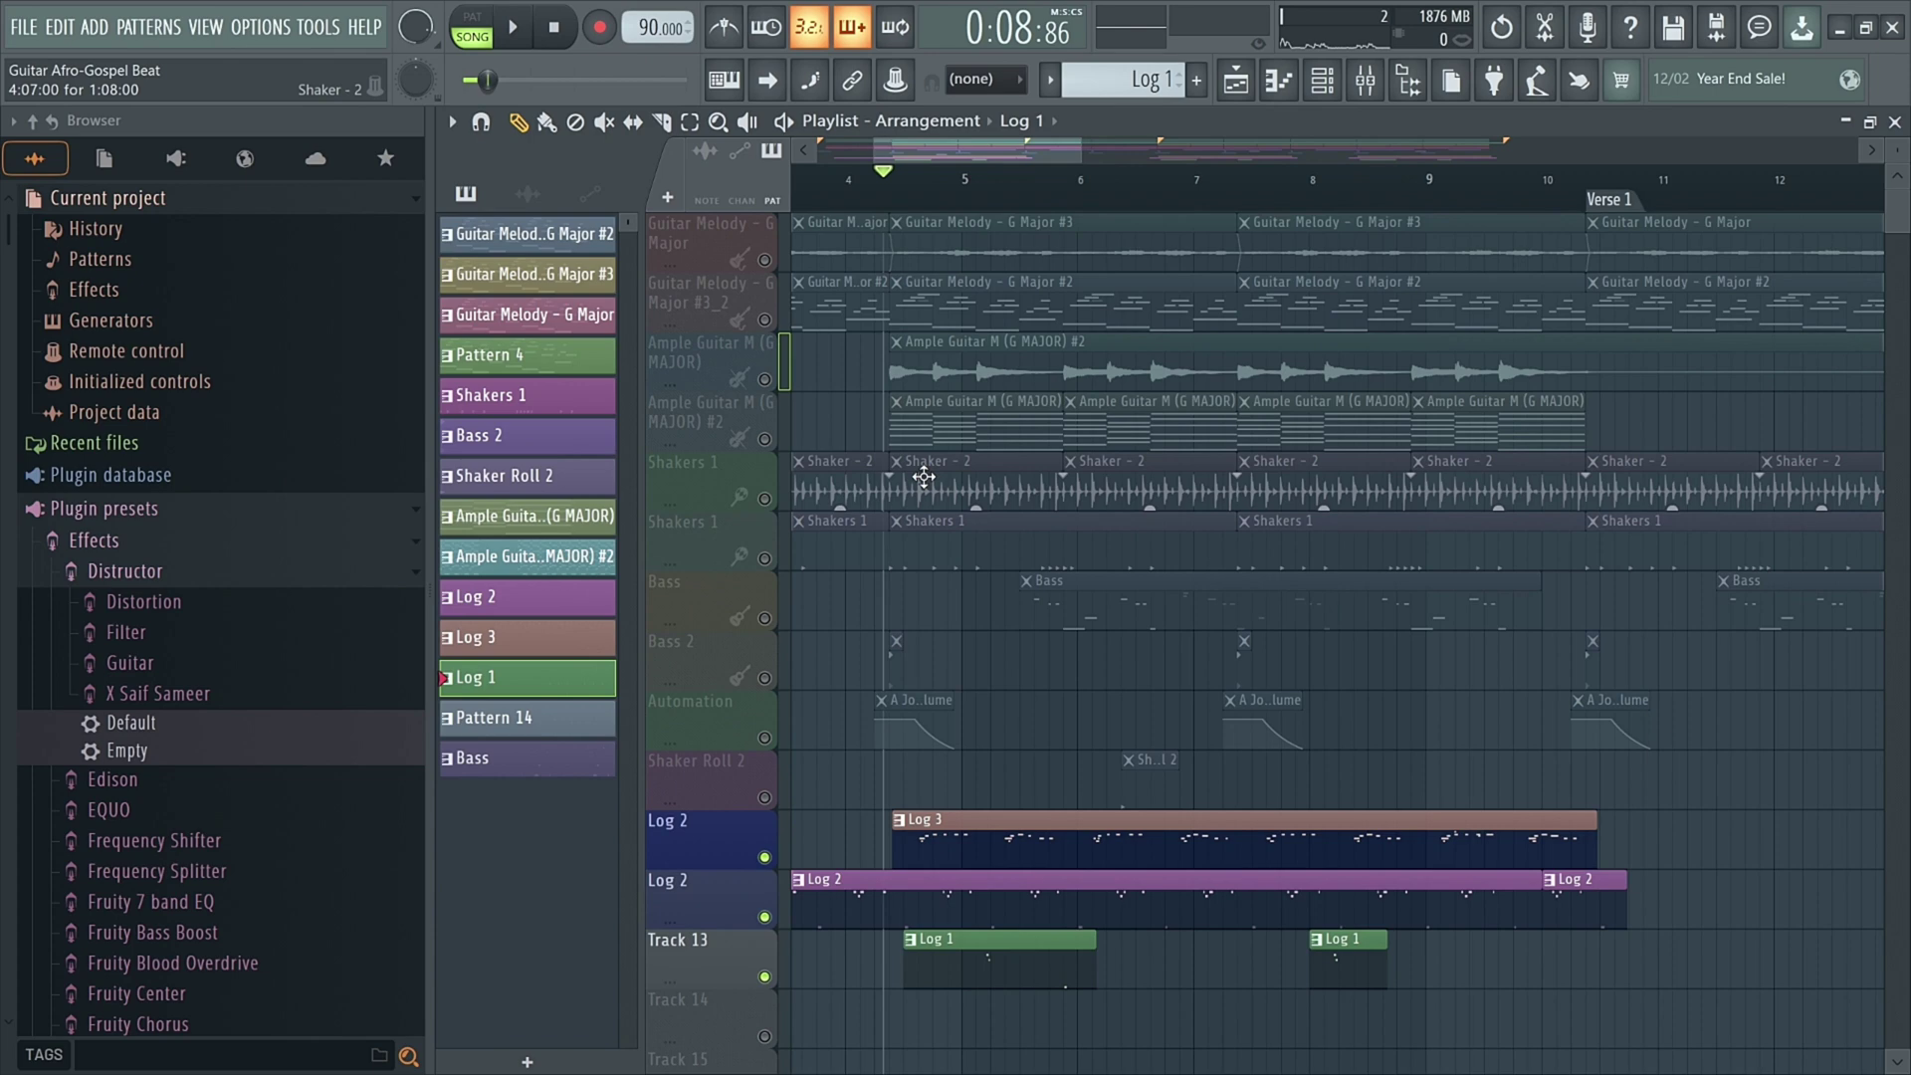
pyautogui.scroll(-4, 924, 477)
pyautogui.scroll(-2, 1020, 577)
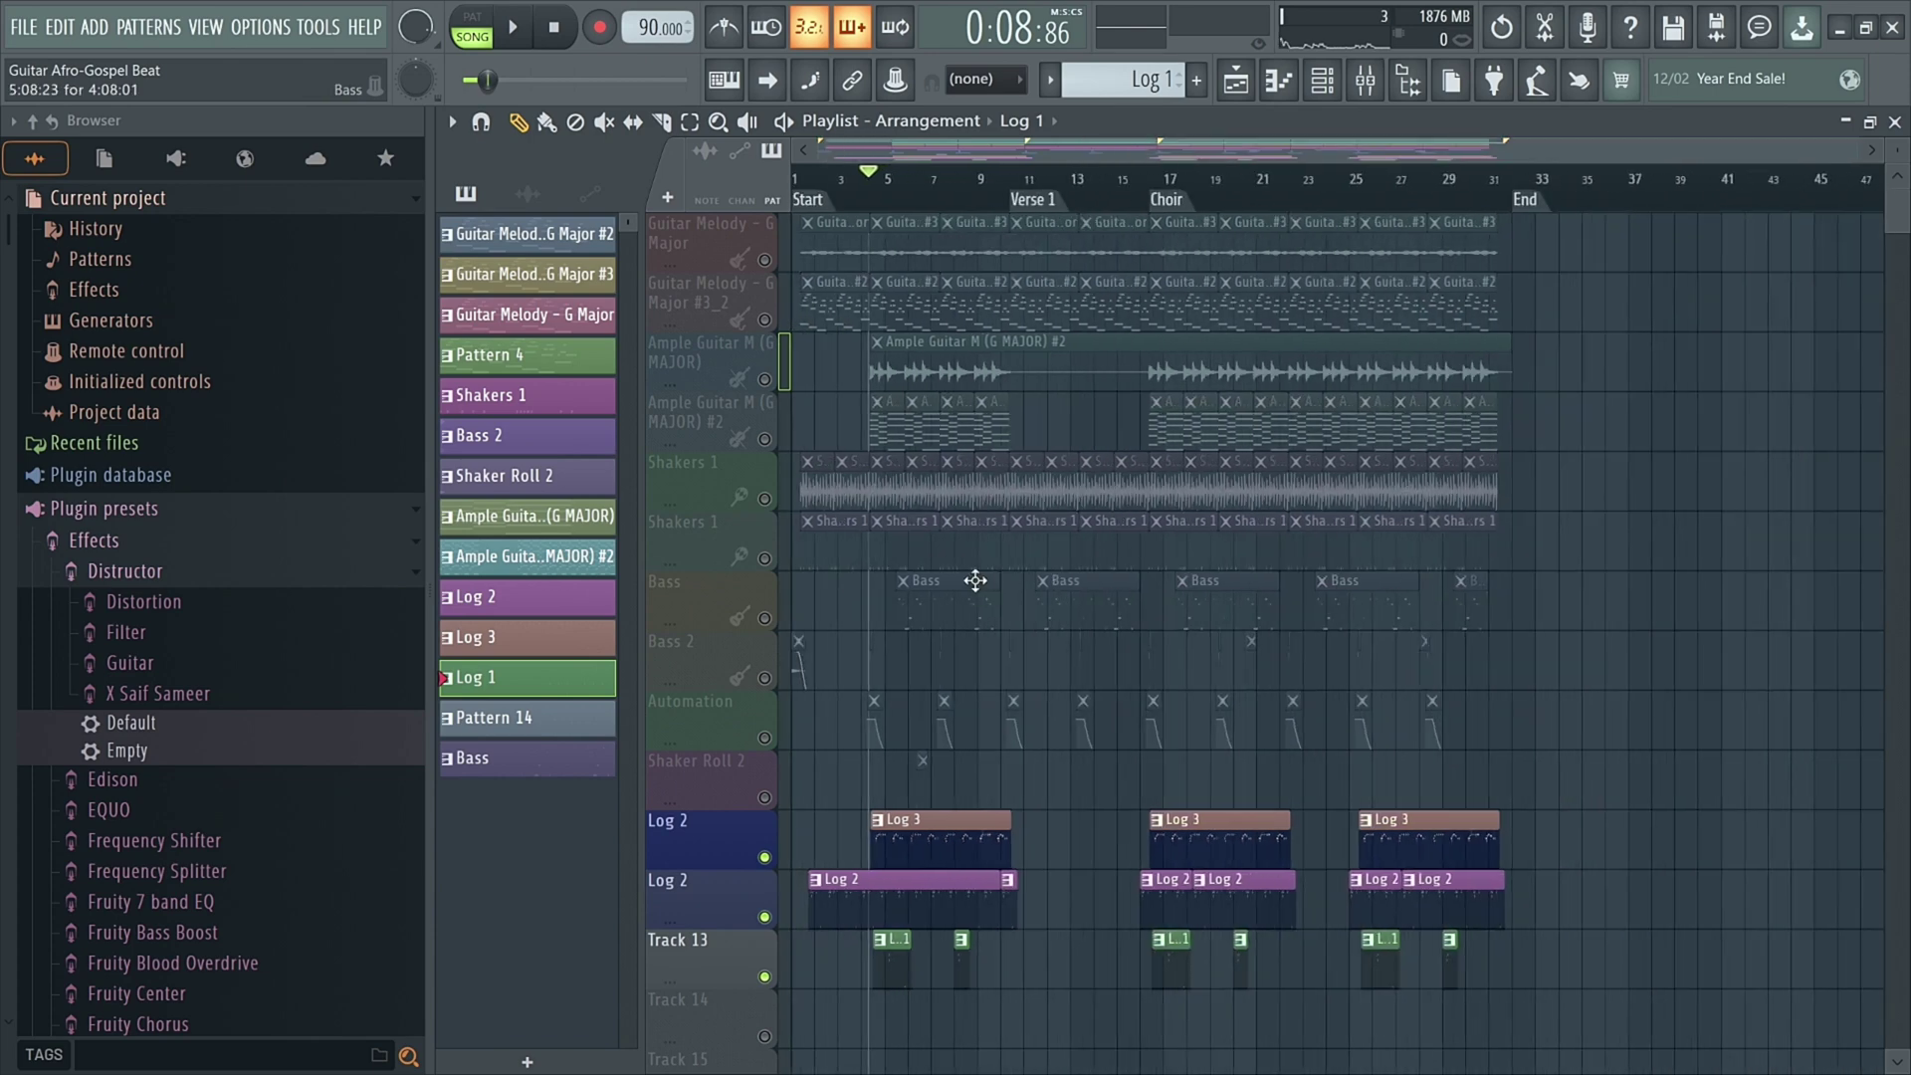
pyautogui.scroll(-4, 1042, 521)
pyautogui.scroll(4, 1274, 443)
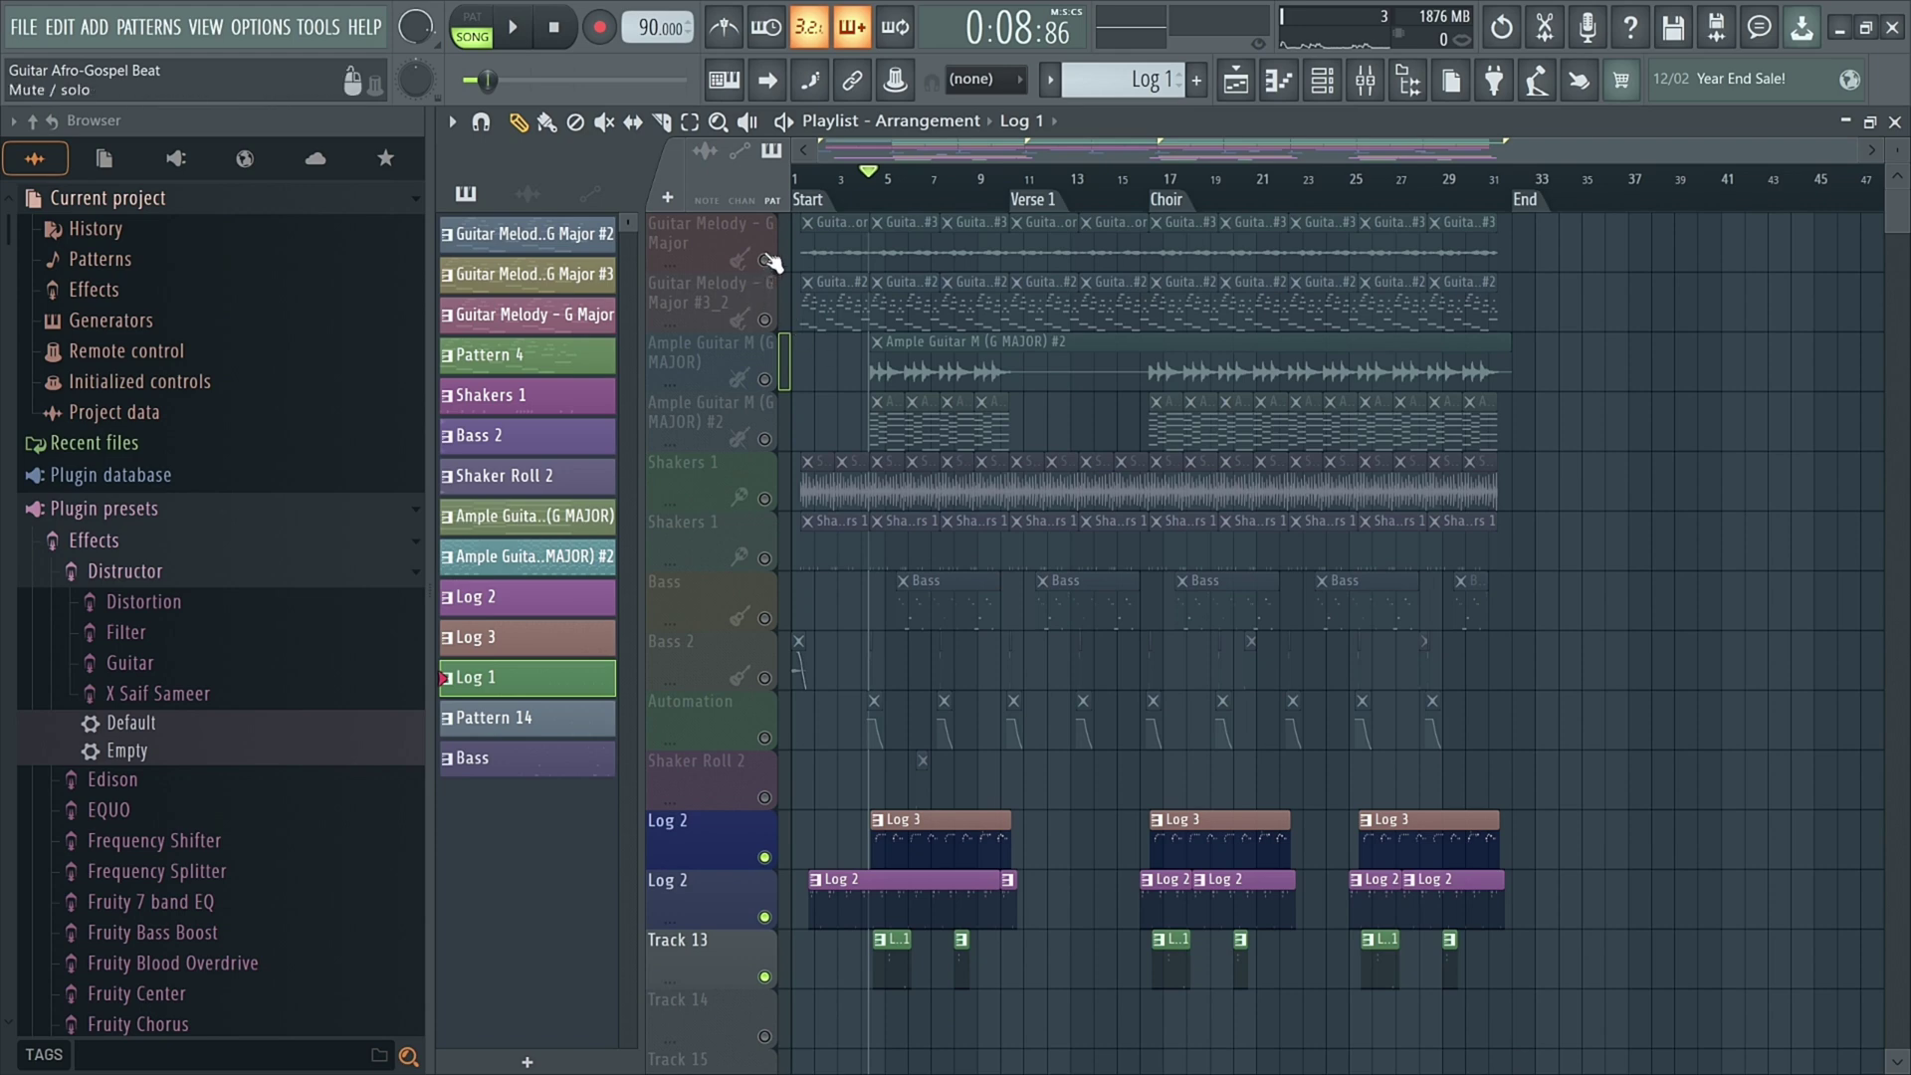
pyautogui.scroll(3, 820, 375)
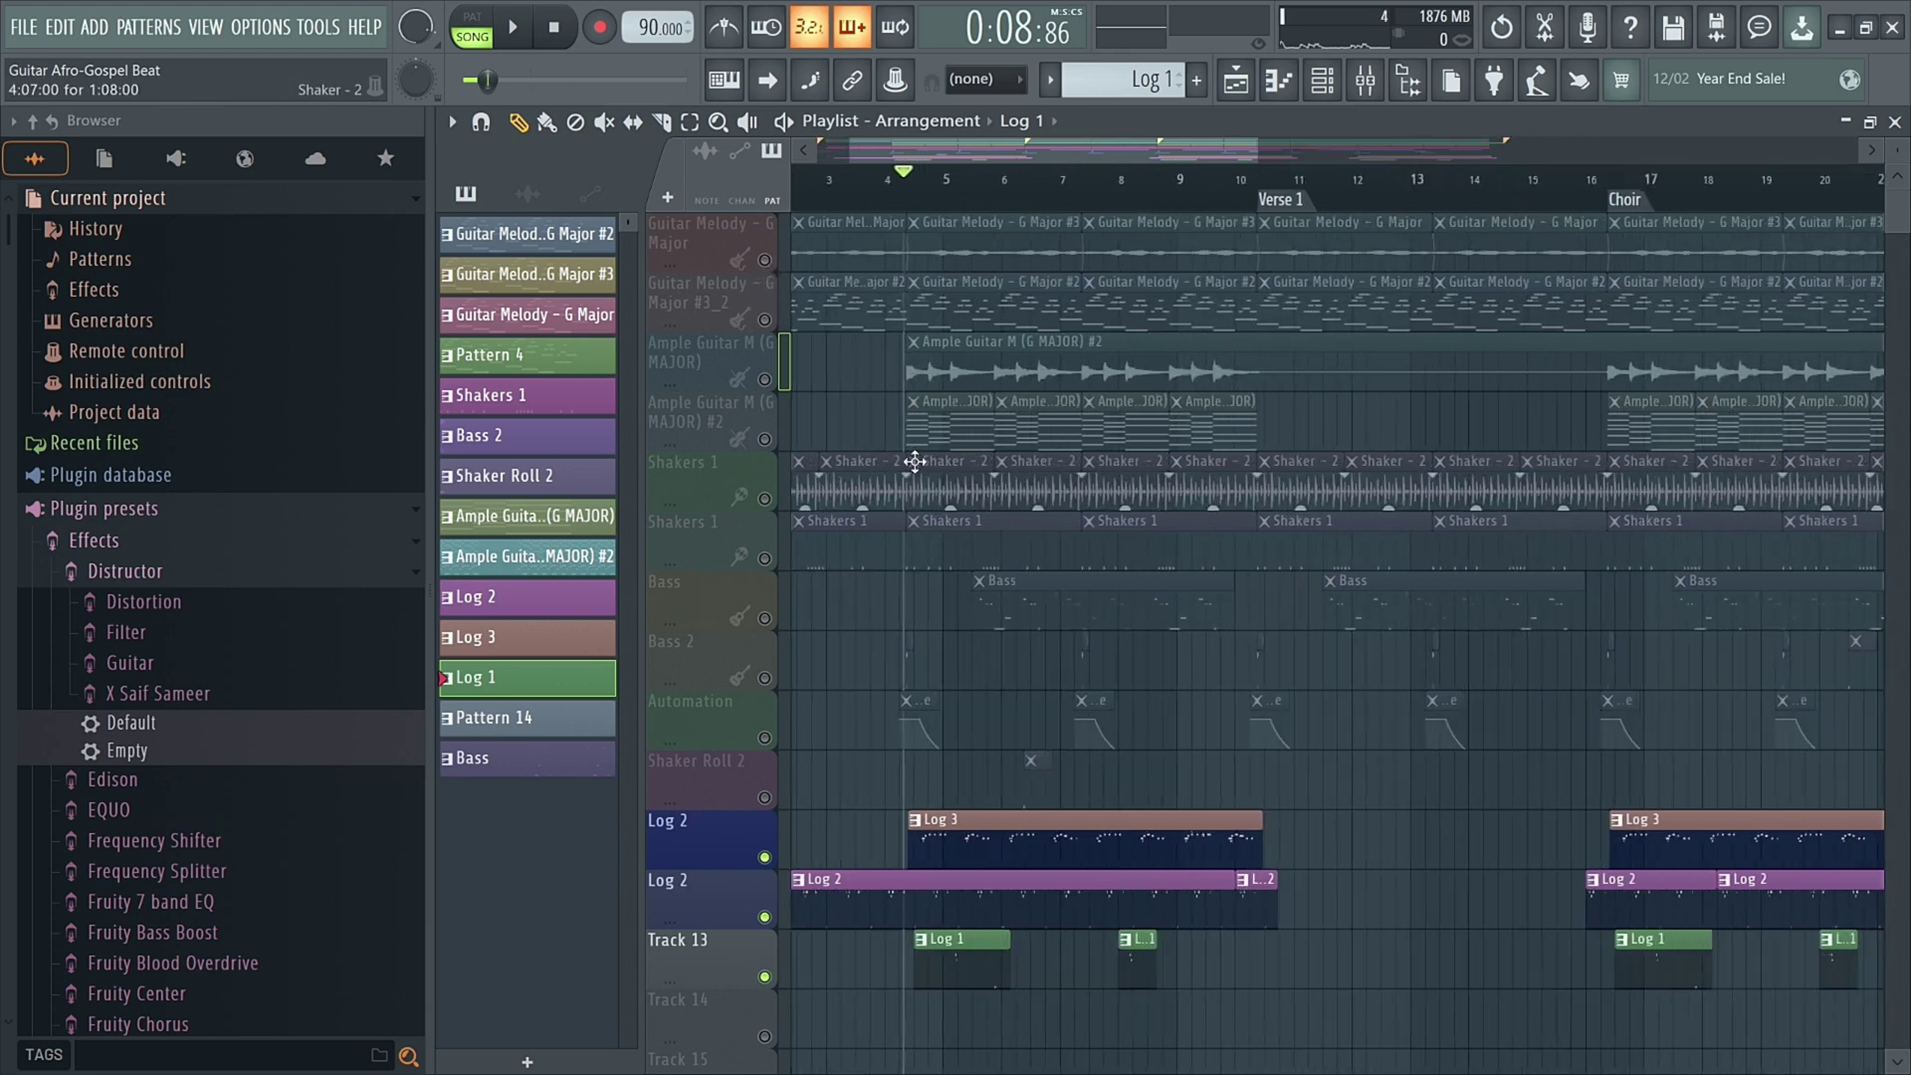
# Step: Solo the Ample Guitar M (G MAJOR) #2 track and unmute its first clip
pyautogui.keyDown('ctrl'); pyautogui.click(764, 439); pyautogui.keyUp('ctrl')
pyautogui.click(940, 420)
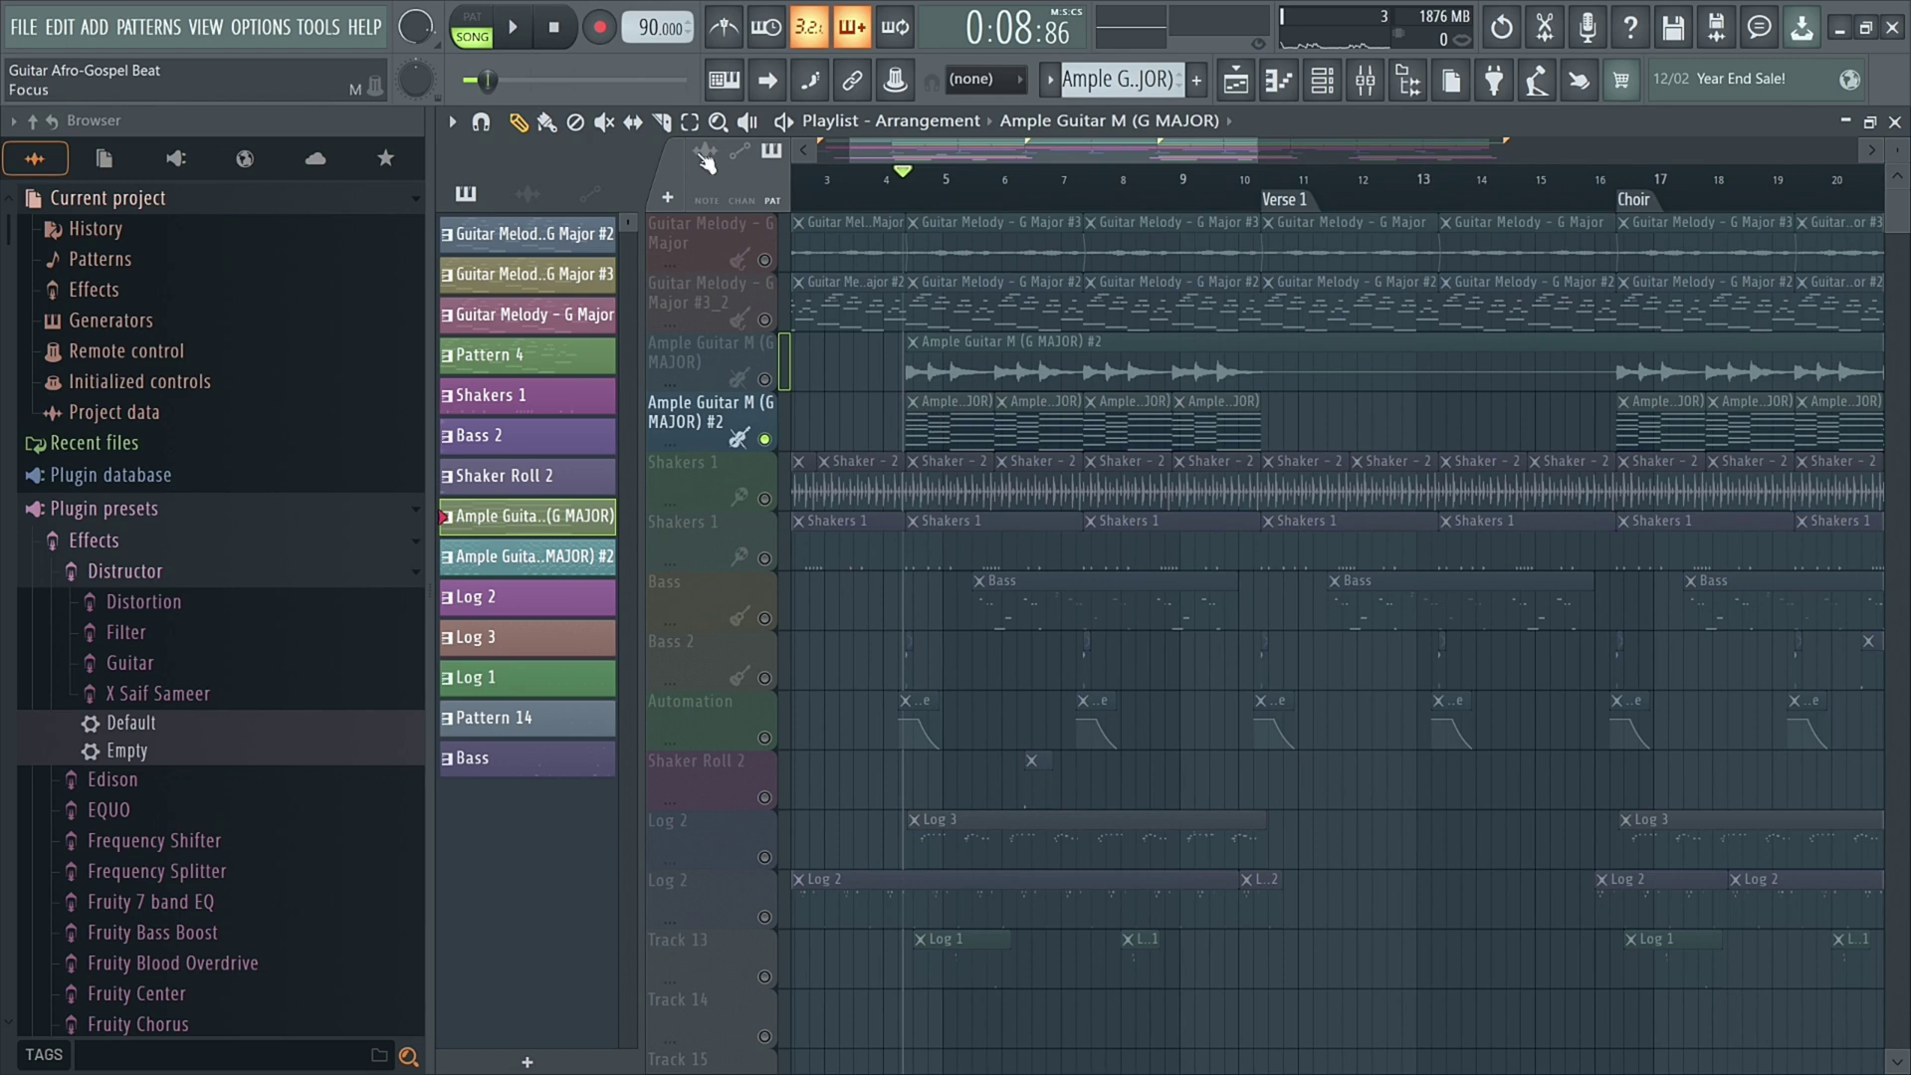
pyautogui.click(978, 436)
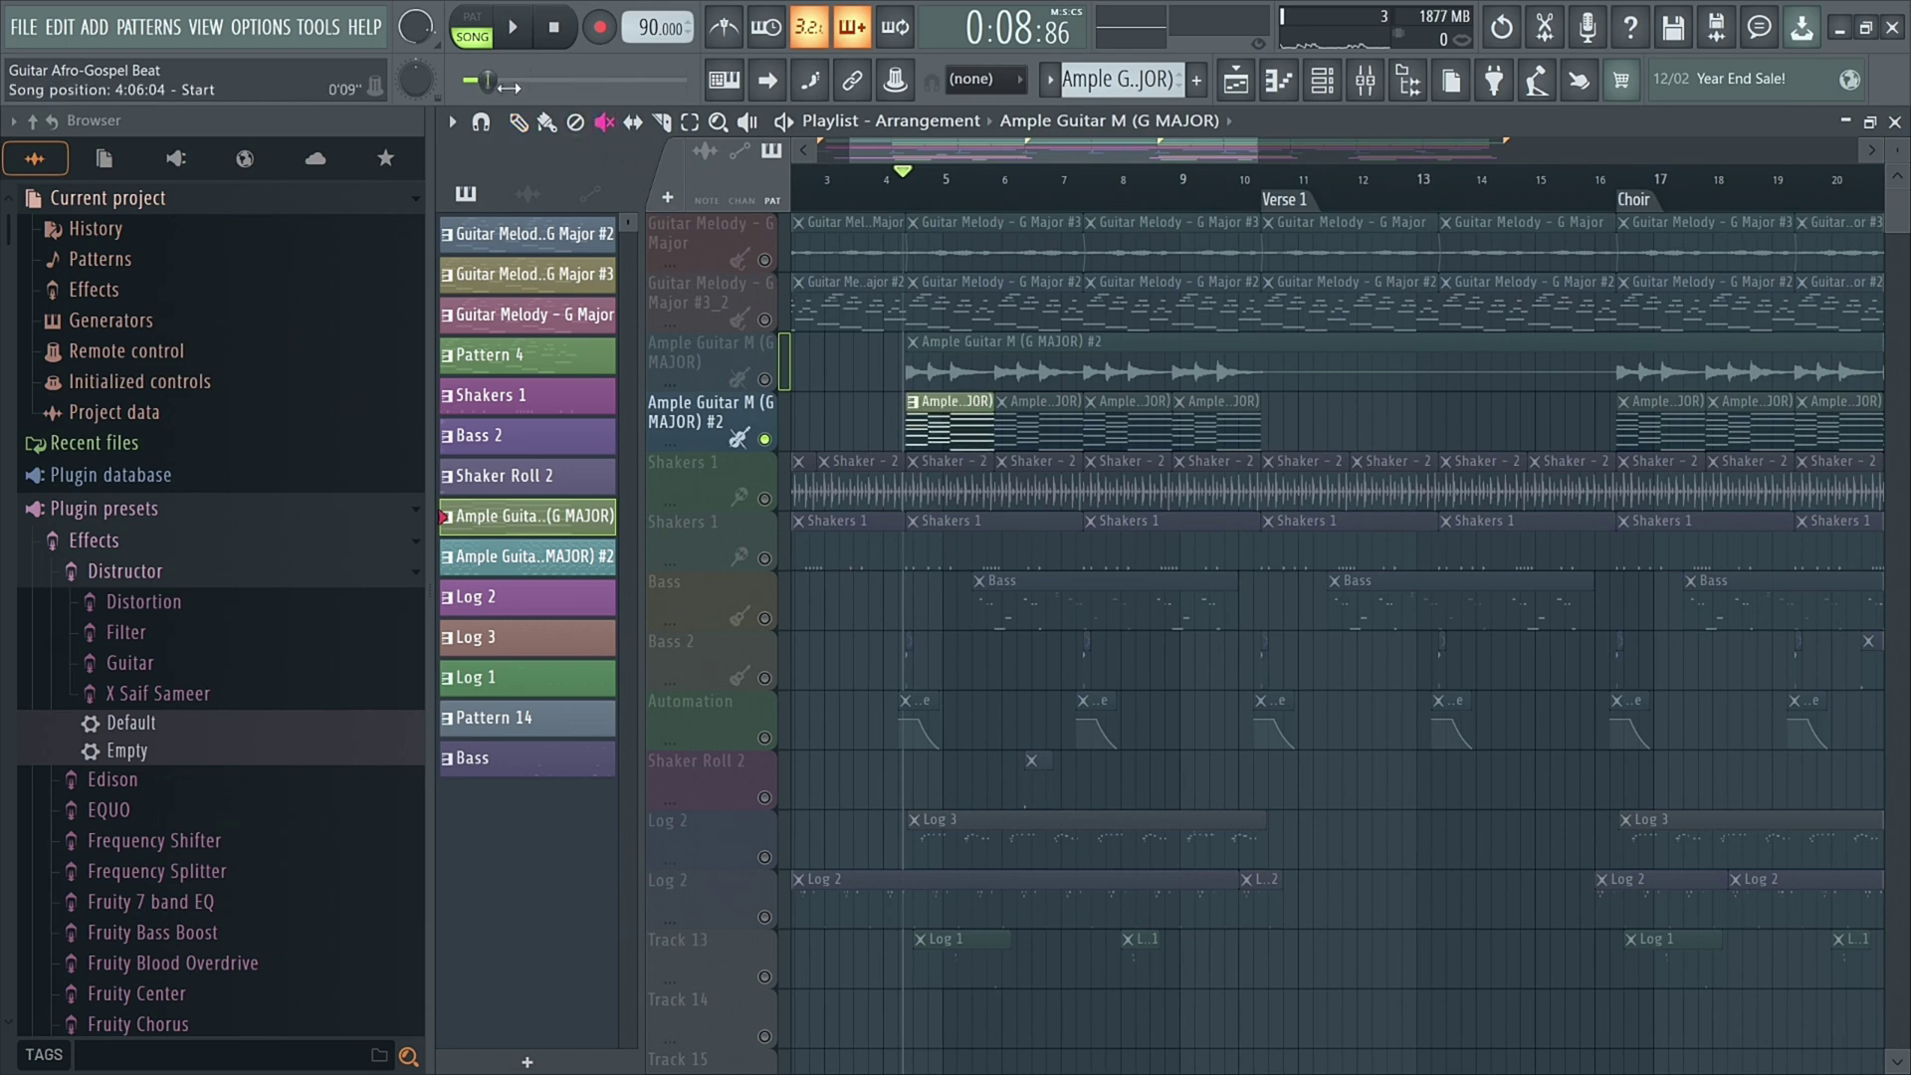
# Step: Open the first Ample Guitar M clip's chords in the piano roll and play them in pattern mode
pyautogui.doubleClick(940, 421)
pyautogui.scroll(-3, 824, 410)
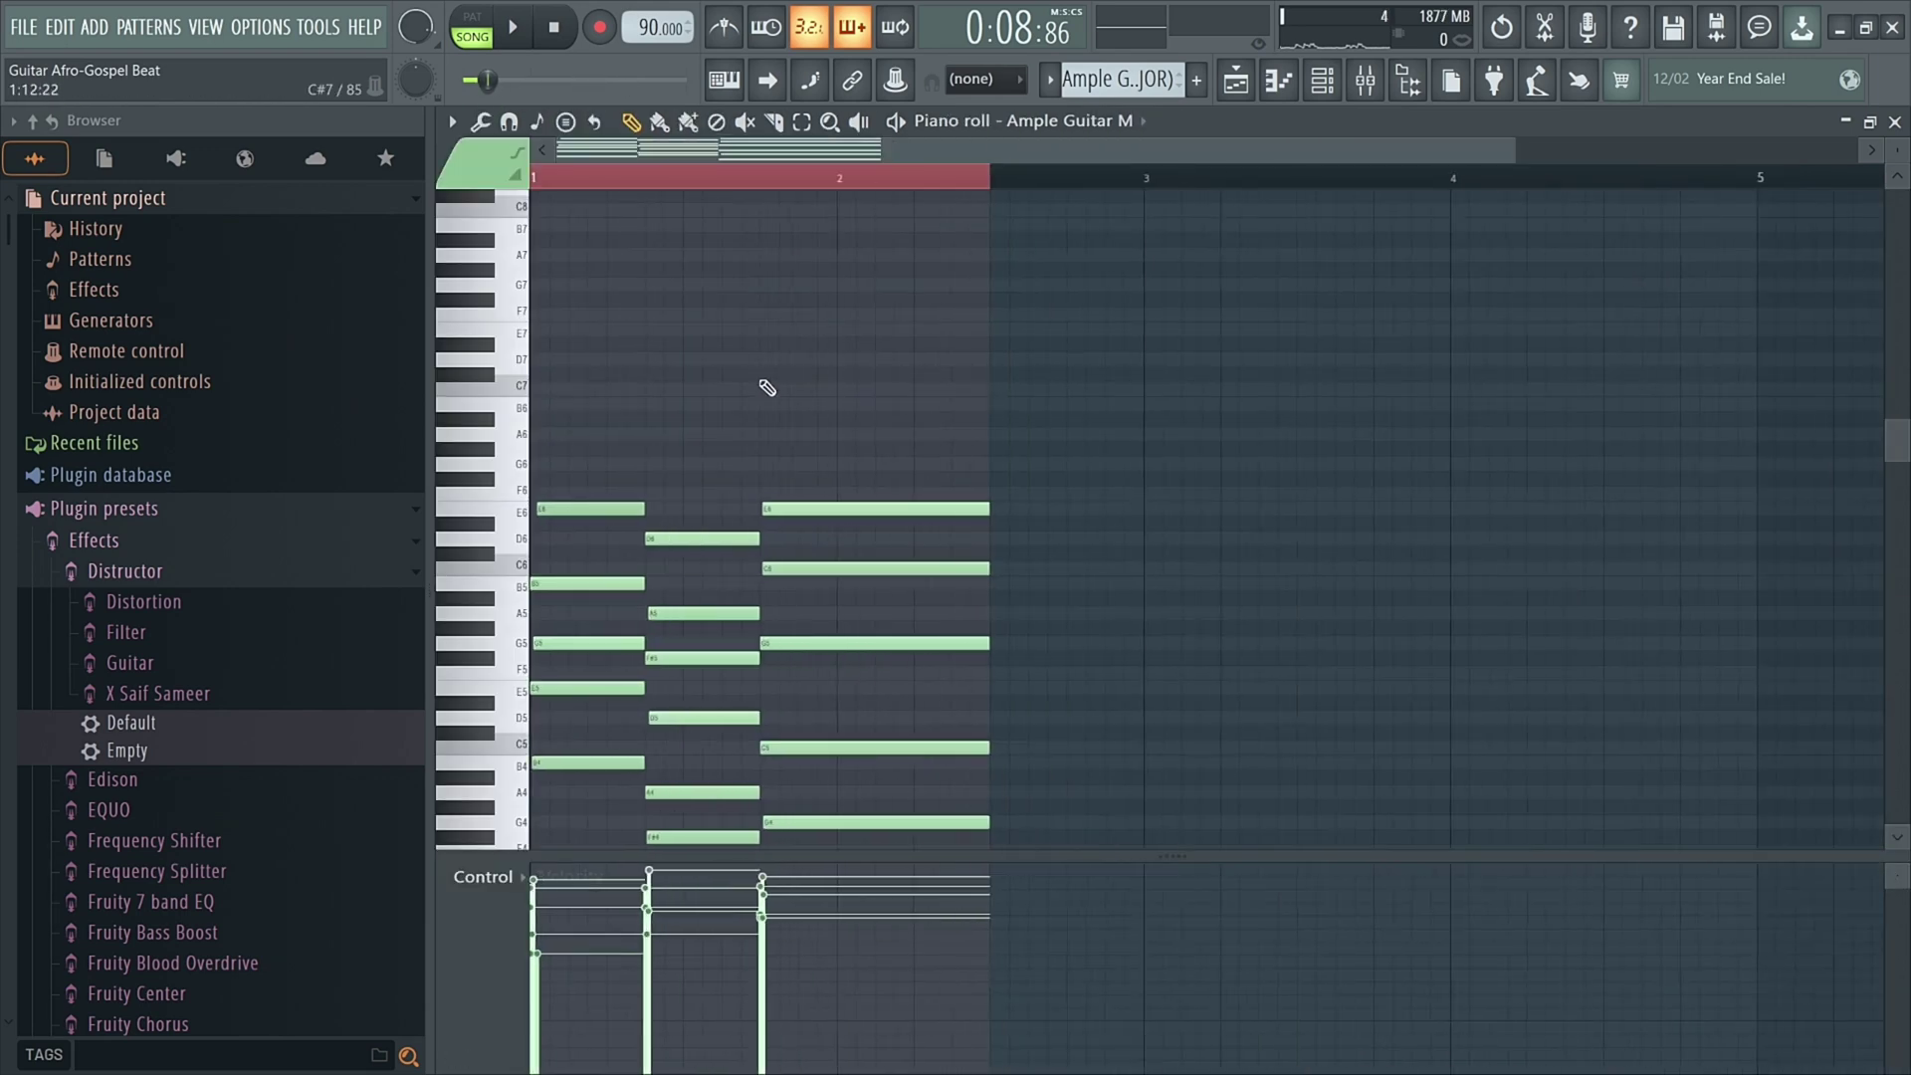
pyautogui.click(478, 28)
pyautogui.press('space')
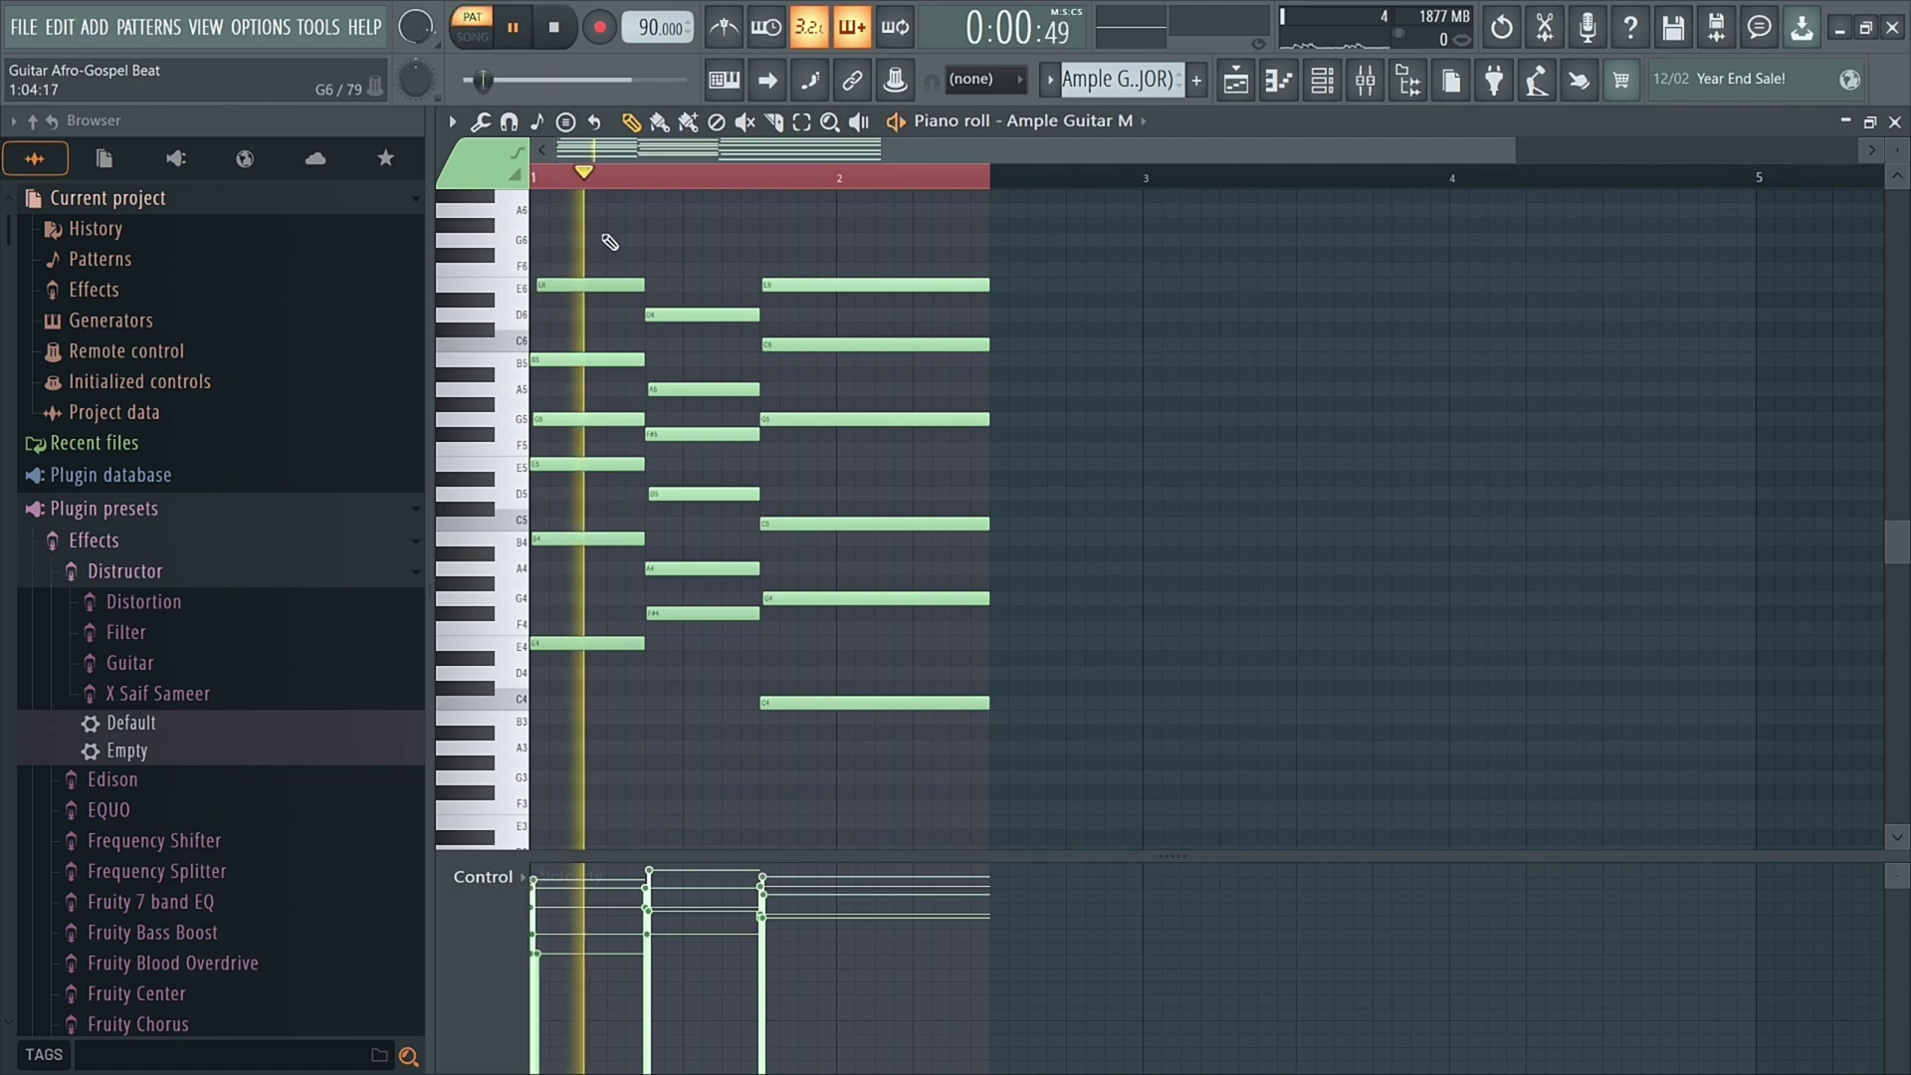
pyautogui.press('space')
# Step: Enable the Ample Guitar M channel in the channel rack, play its chord pattern, and examine the notes up close with the rack closed
pyautogui.click(1322, 79)
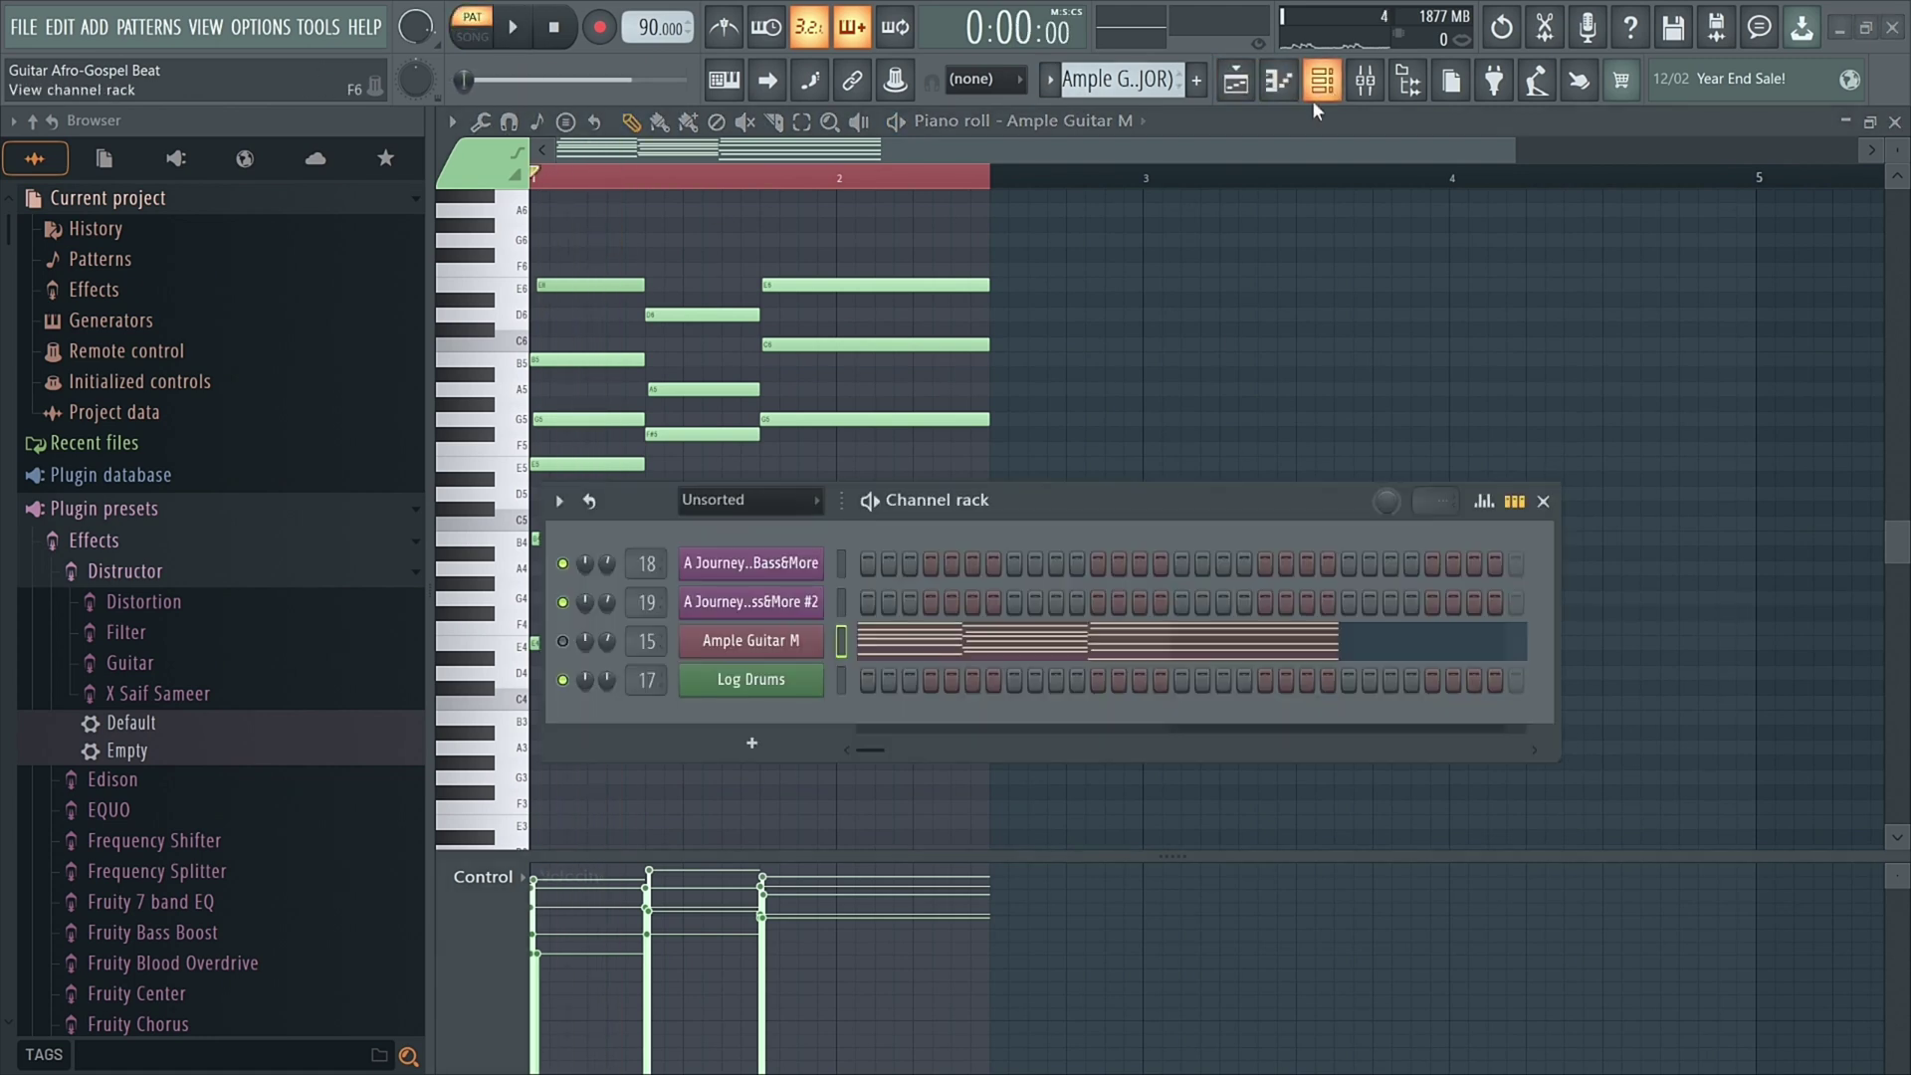
pyautogui.press('space')
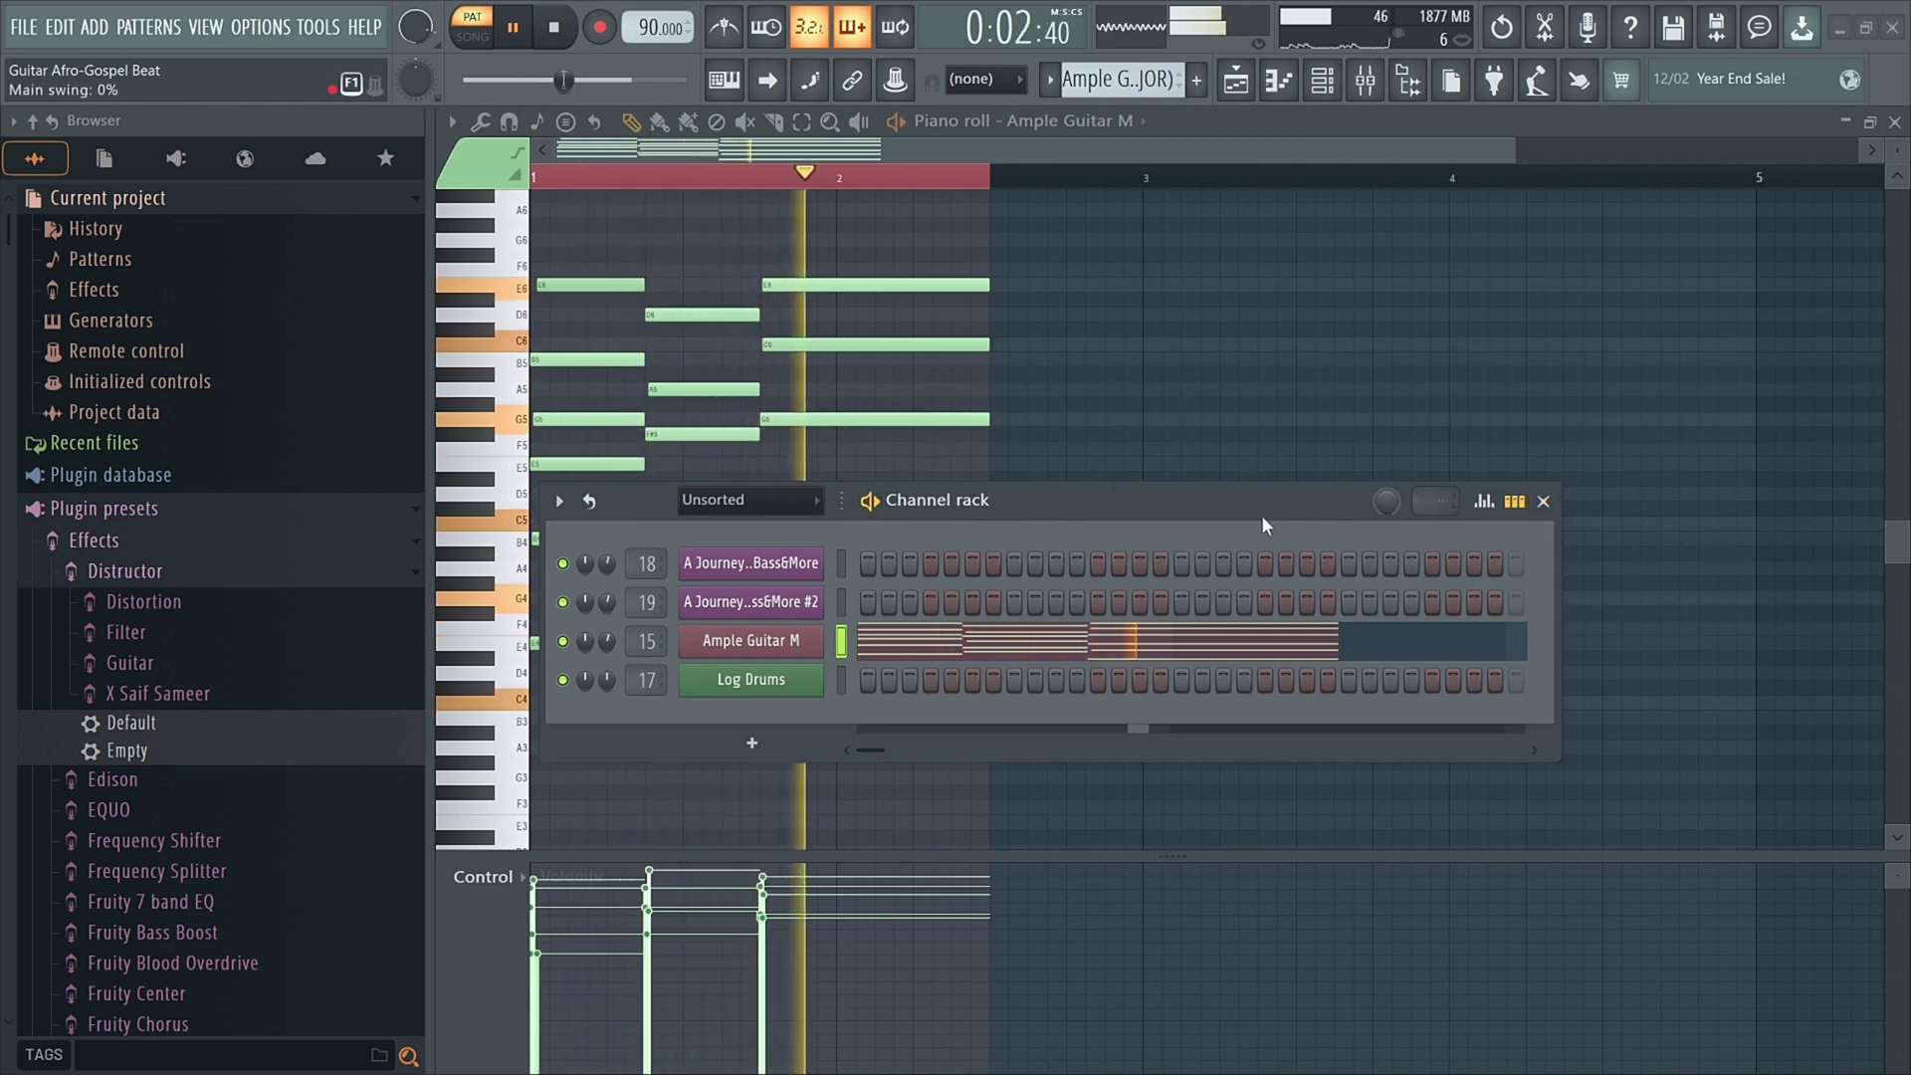
pyautogui.click(1543, 501)
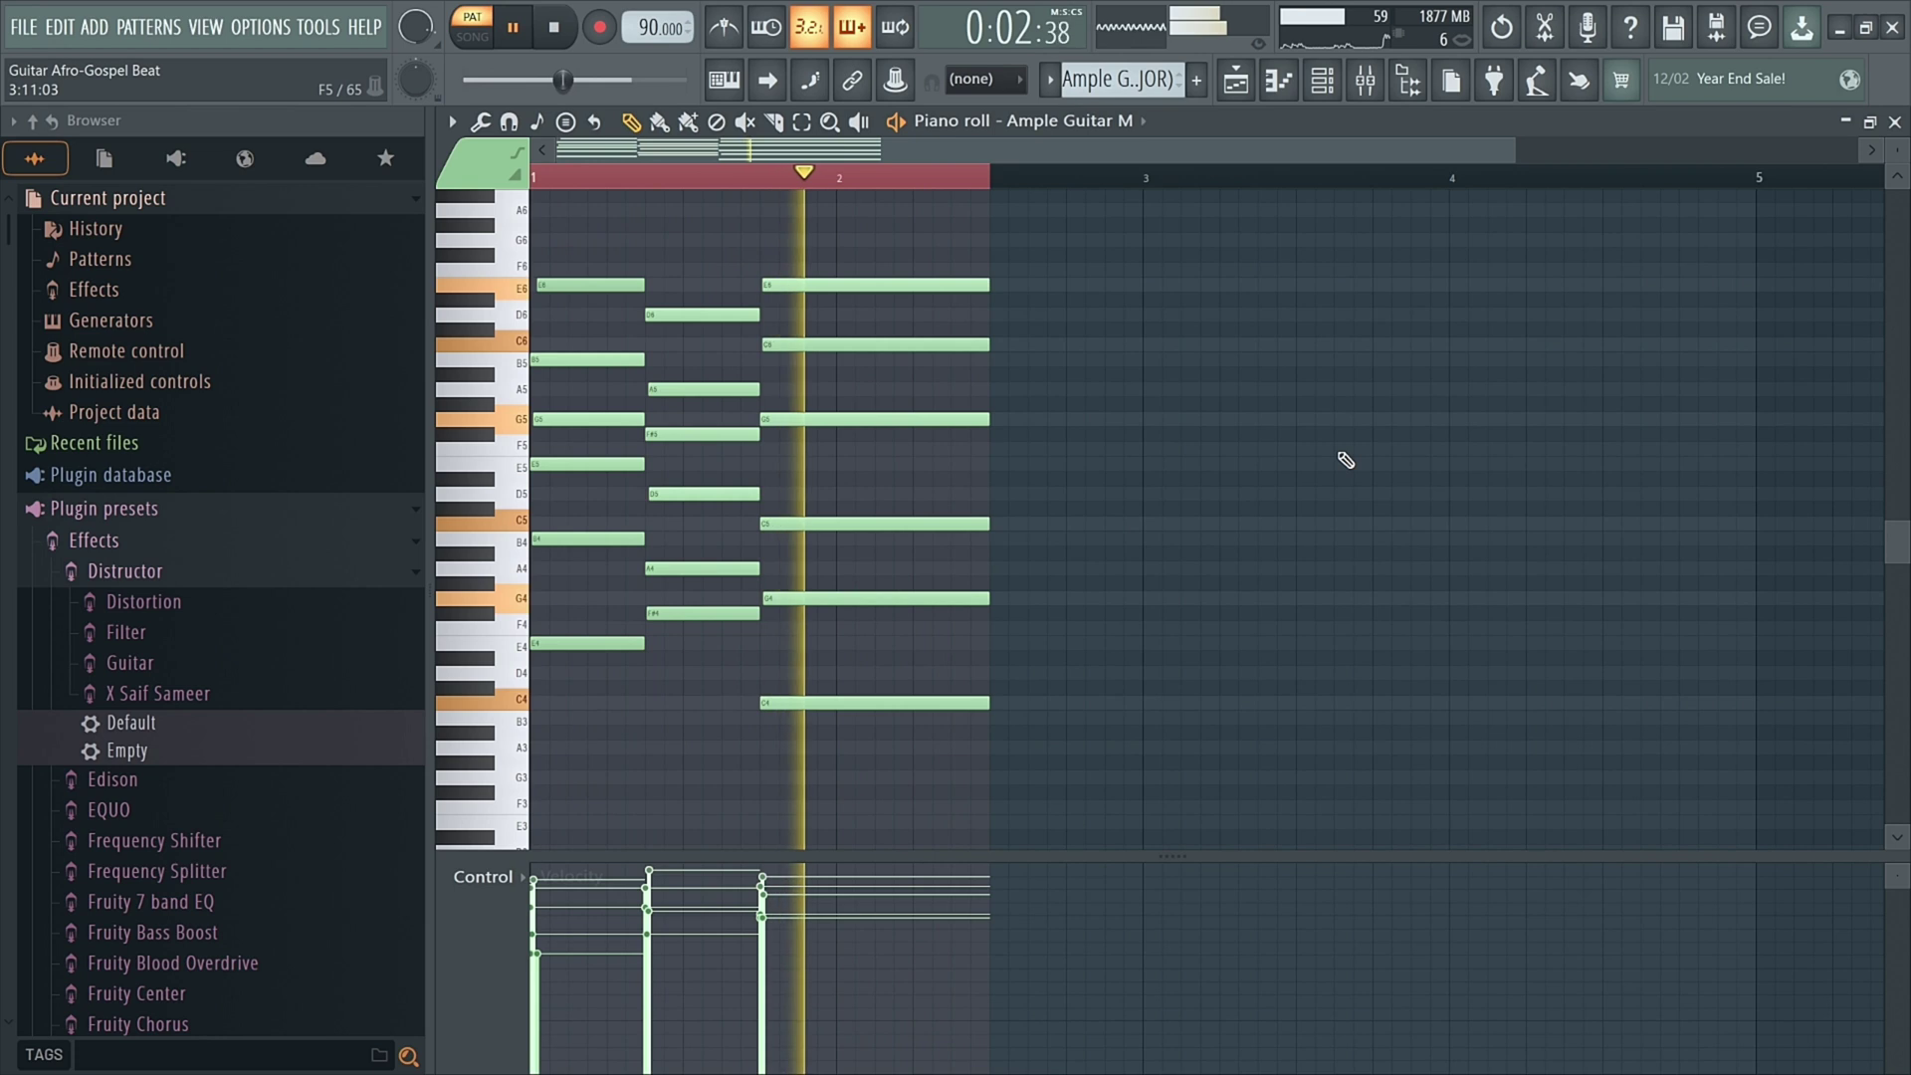
pyautogui.press('space')
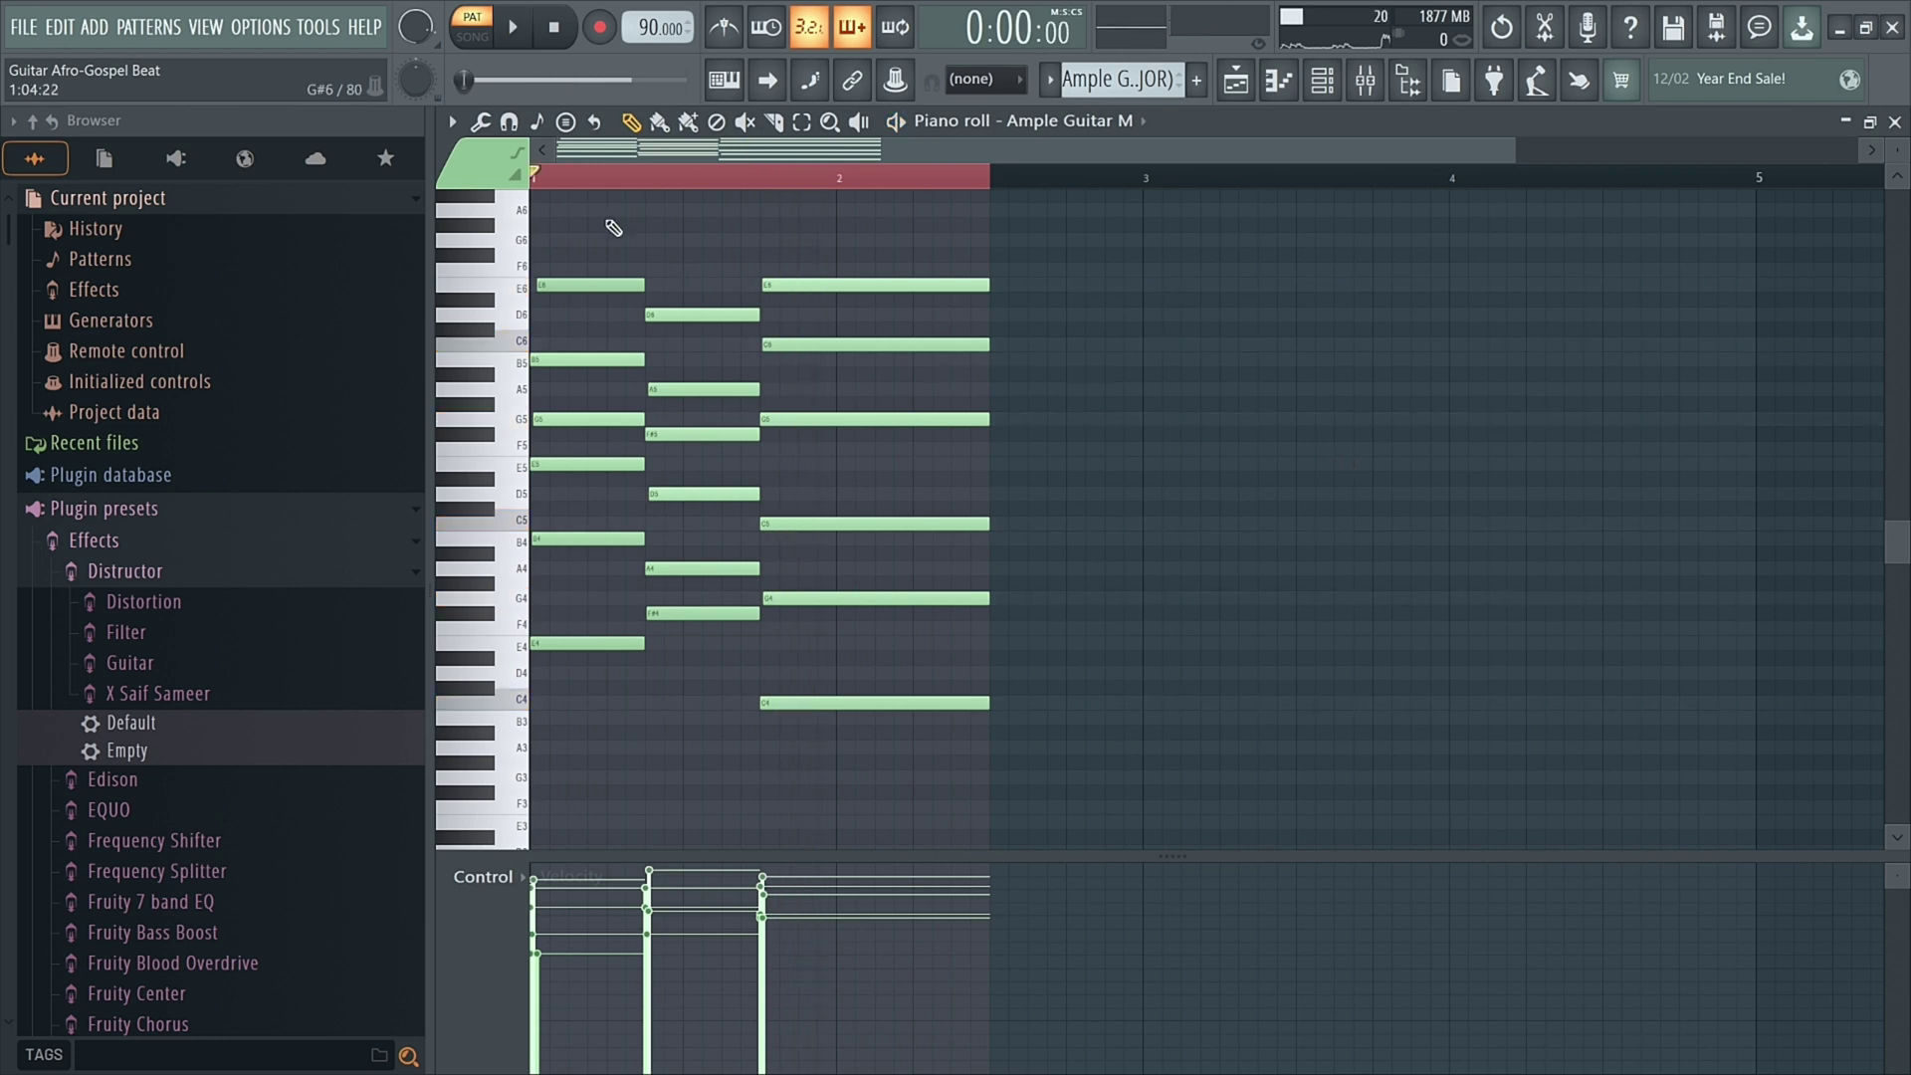
pyautogui.scroll(5, 555, 213)
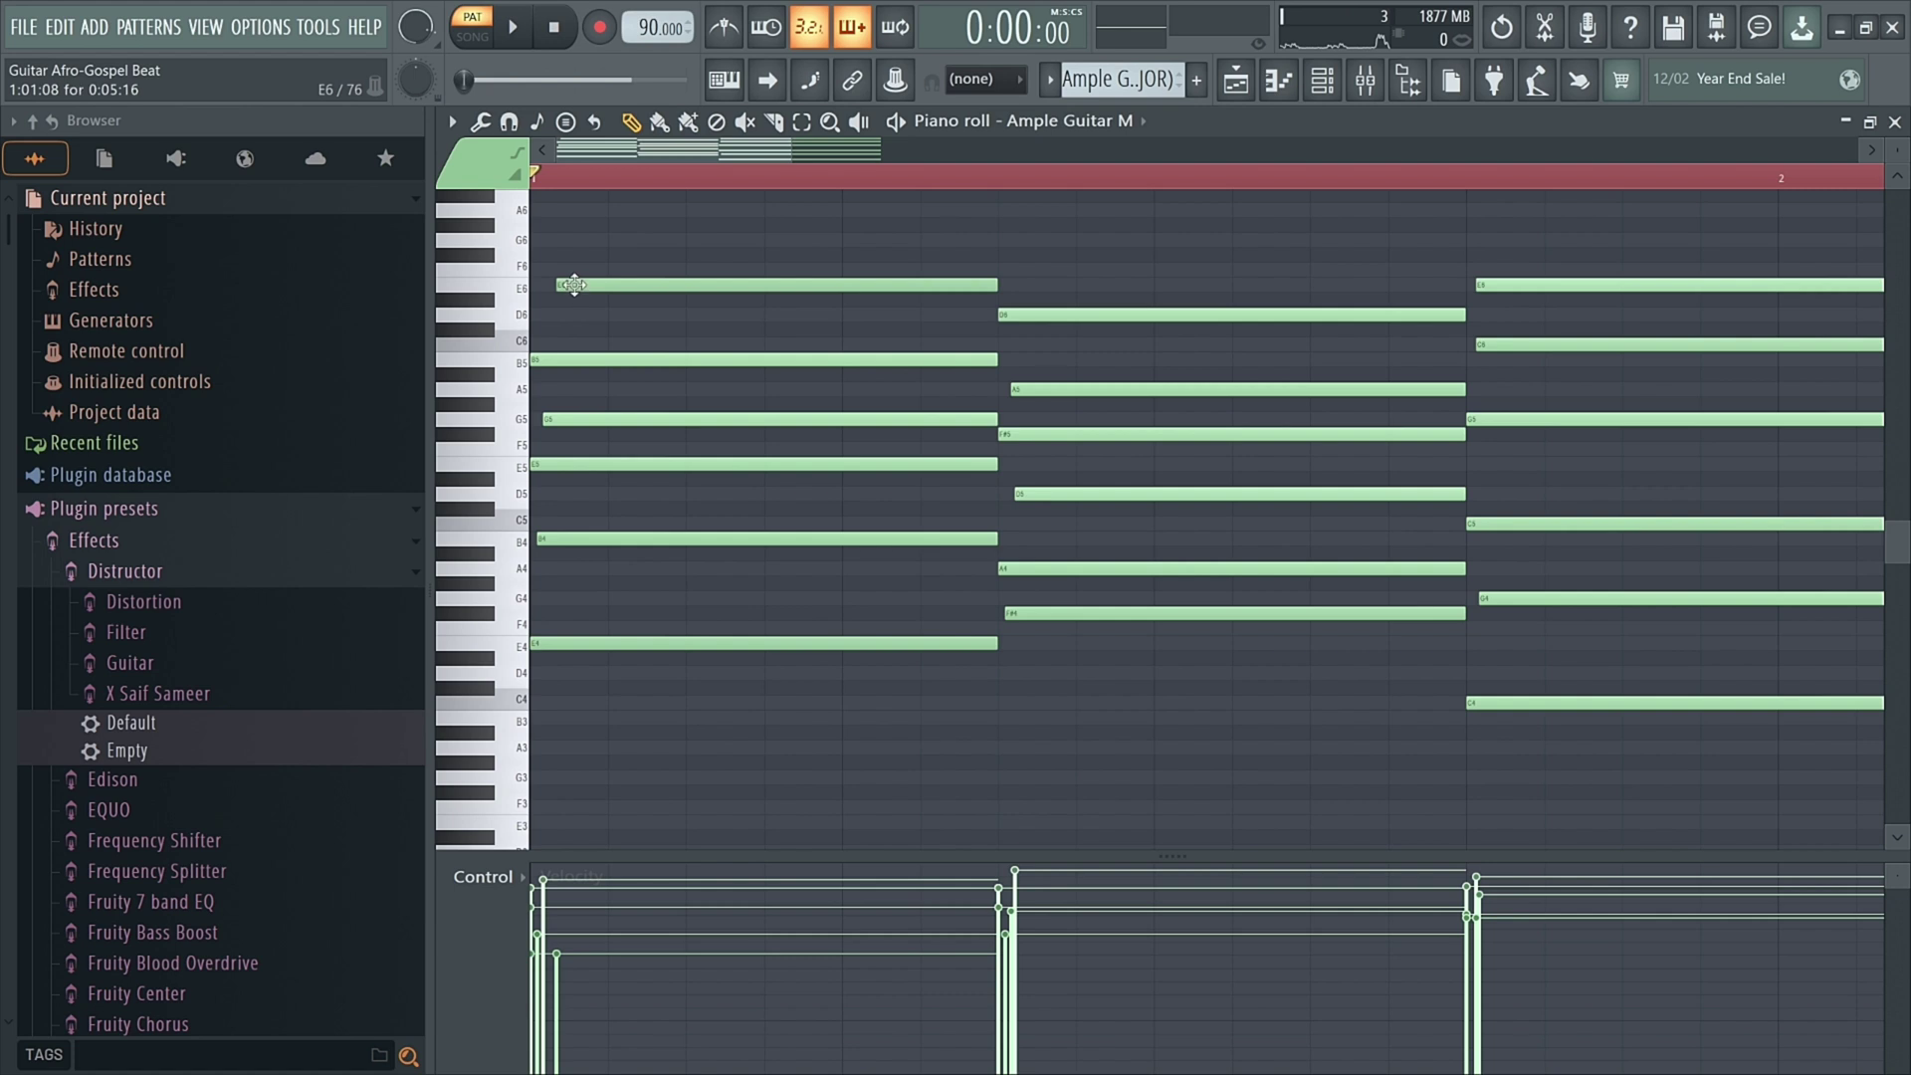
# Step: Play the Ample Guitar M chords in the piano roll again and stop playback after the first chord
pyautogui.scroll(-2, 581, 482)
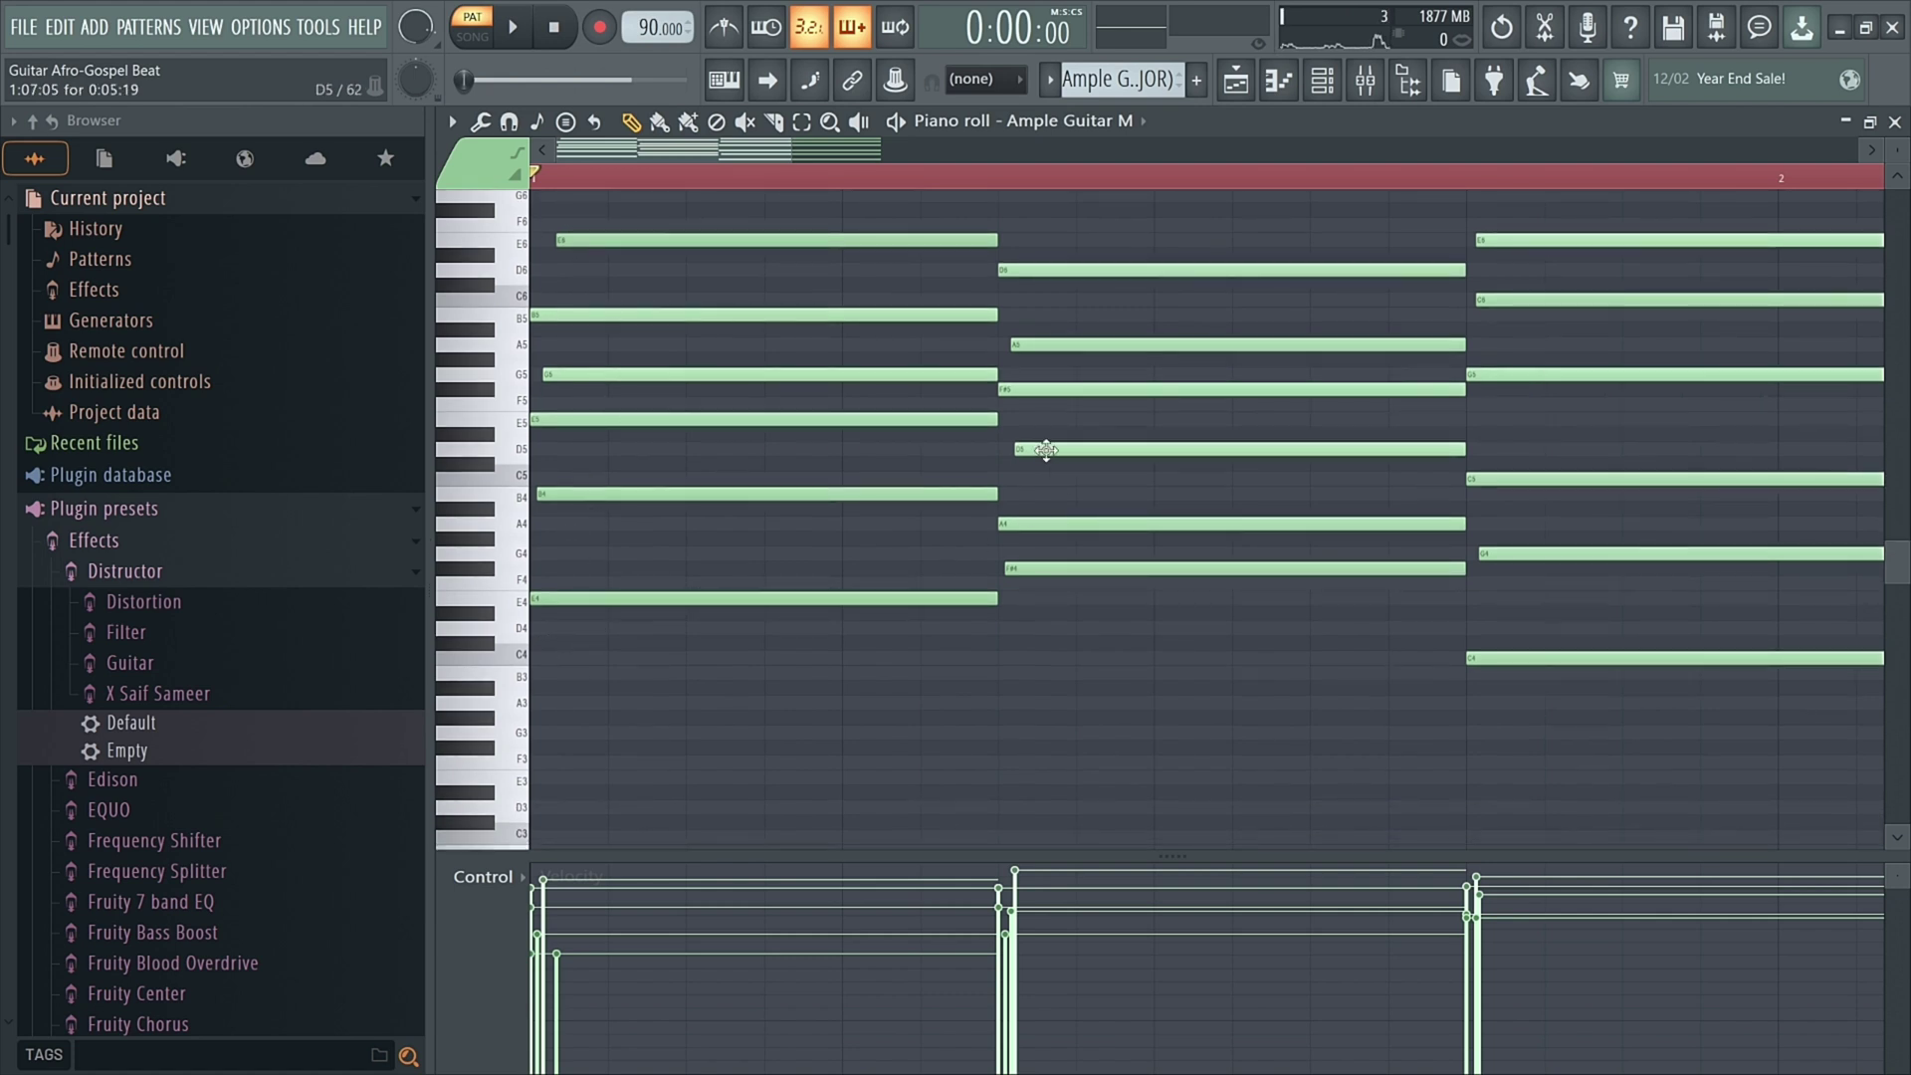
pyautogui.press('space')
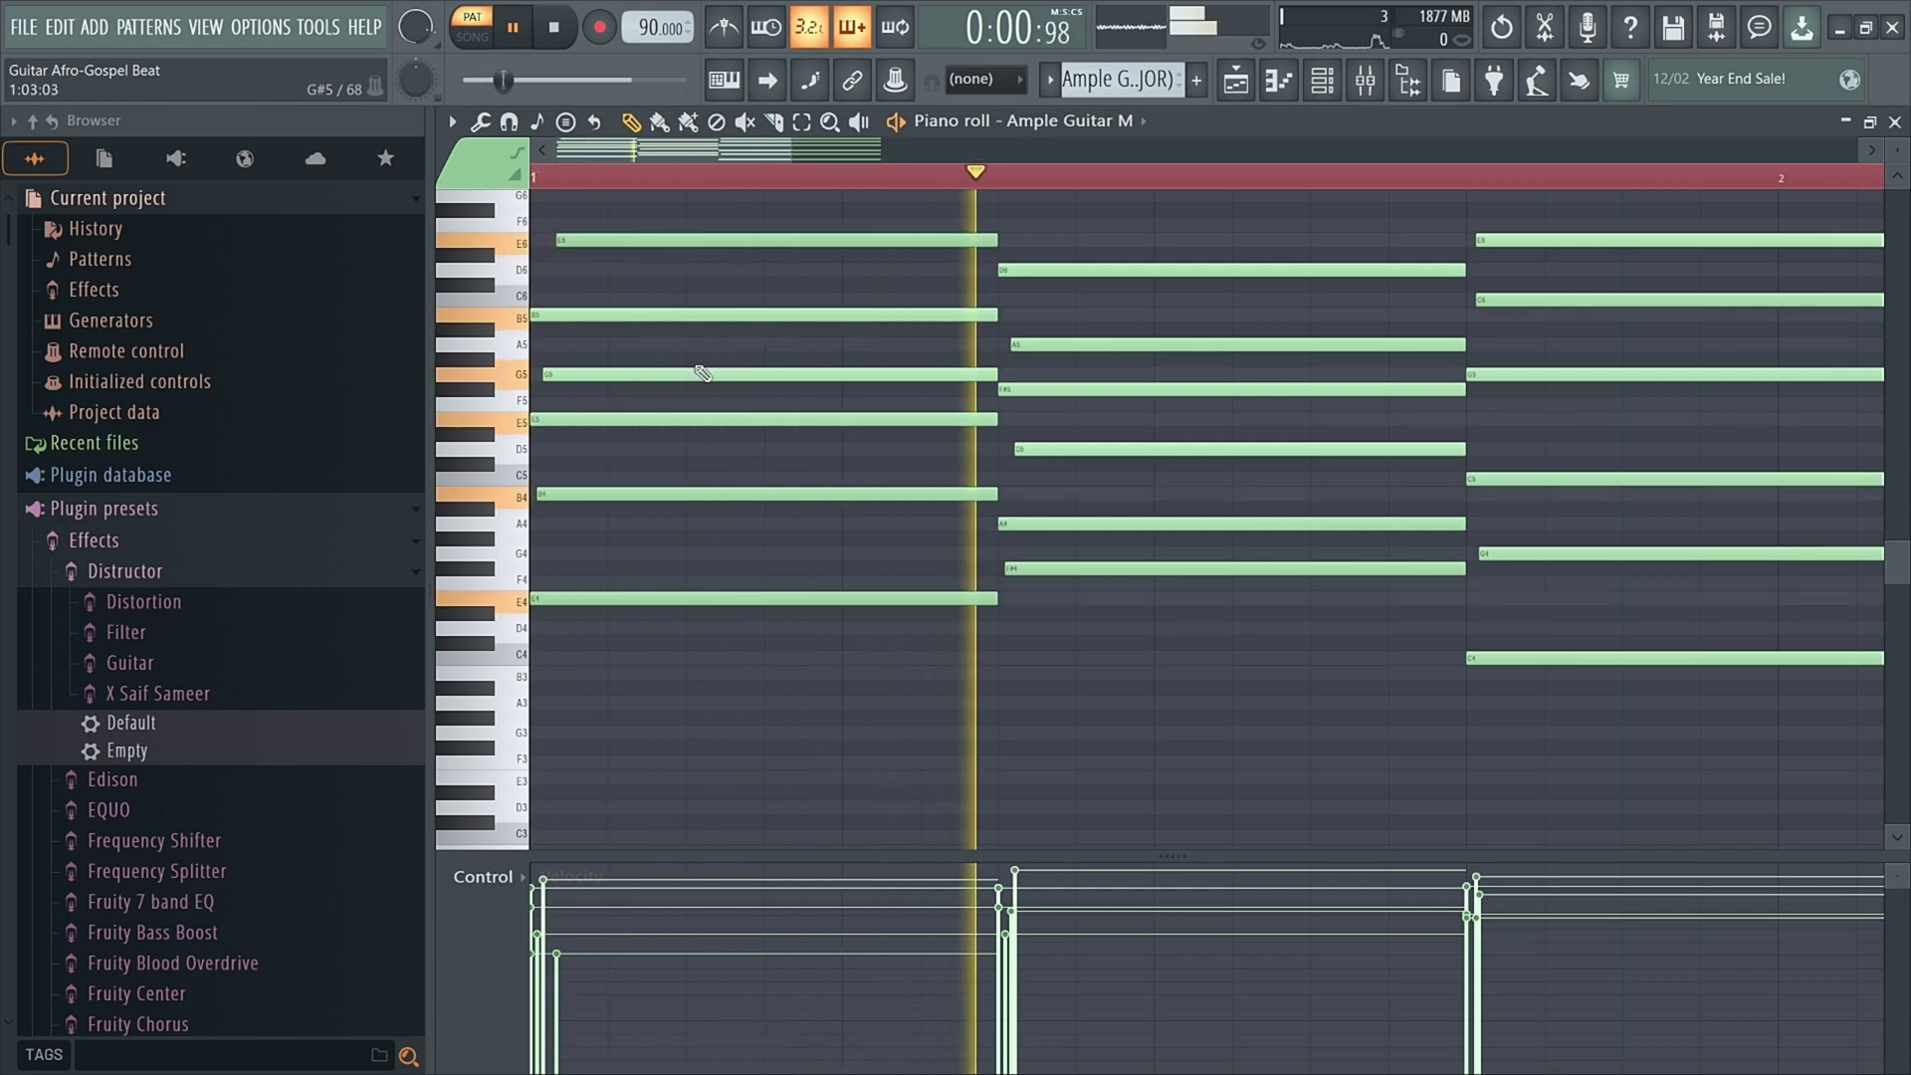
pyautogui.press('space')
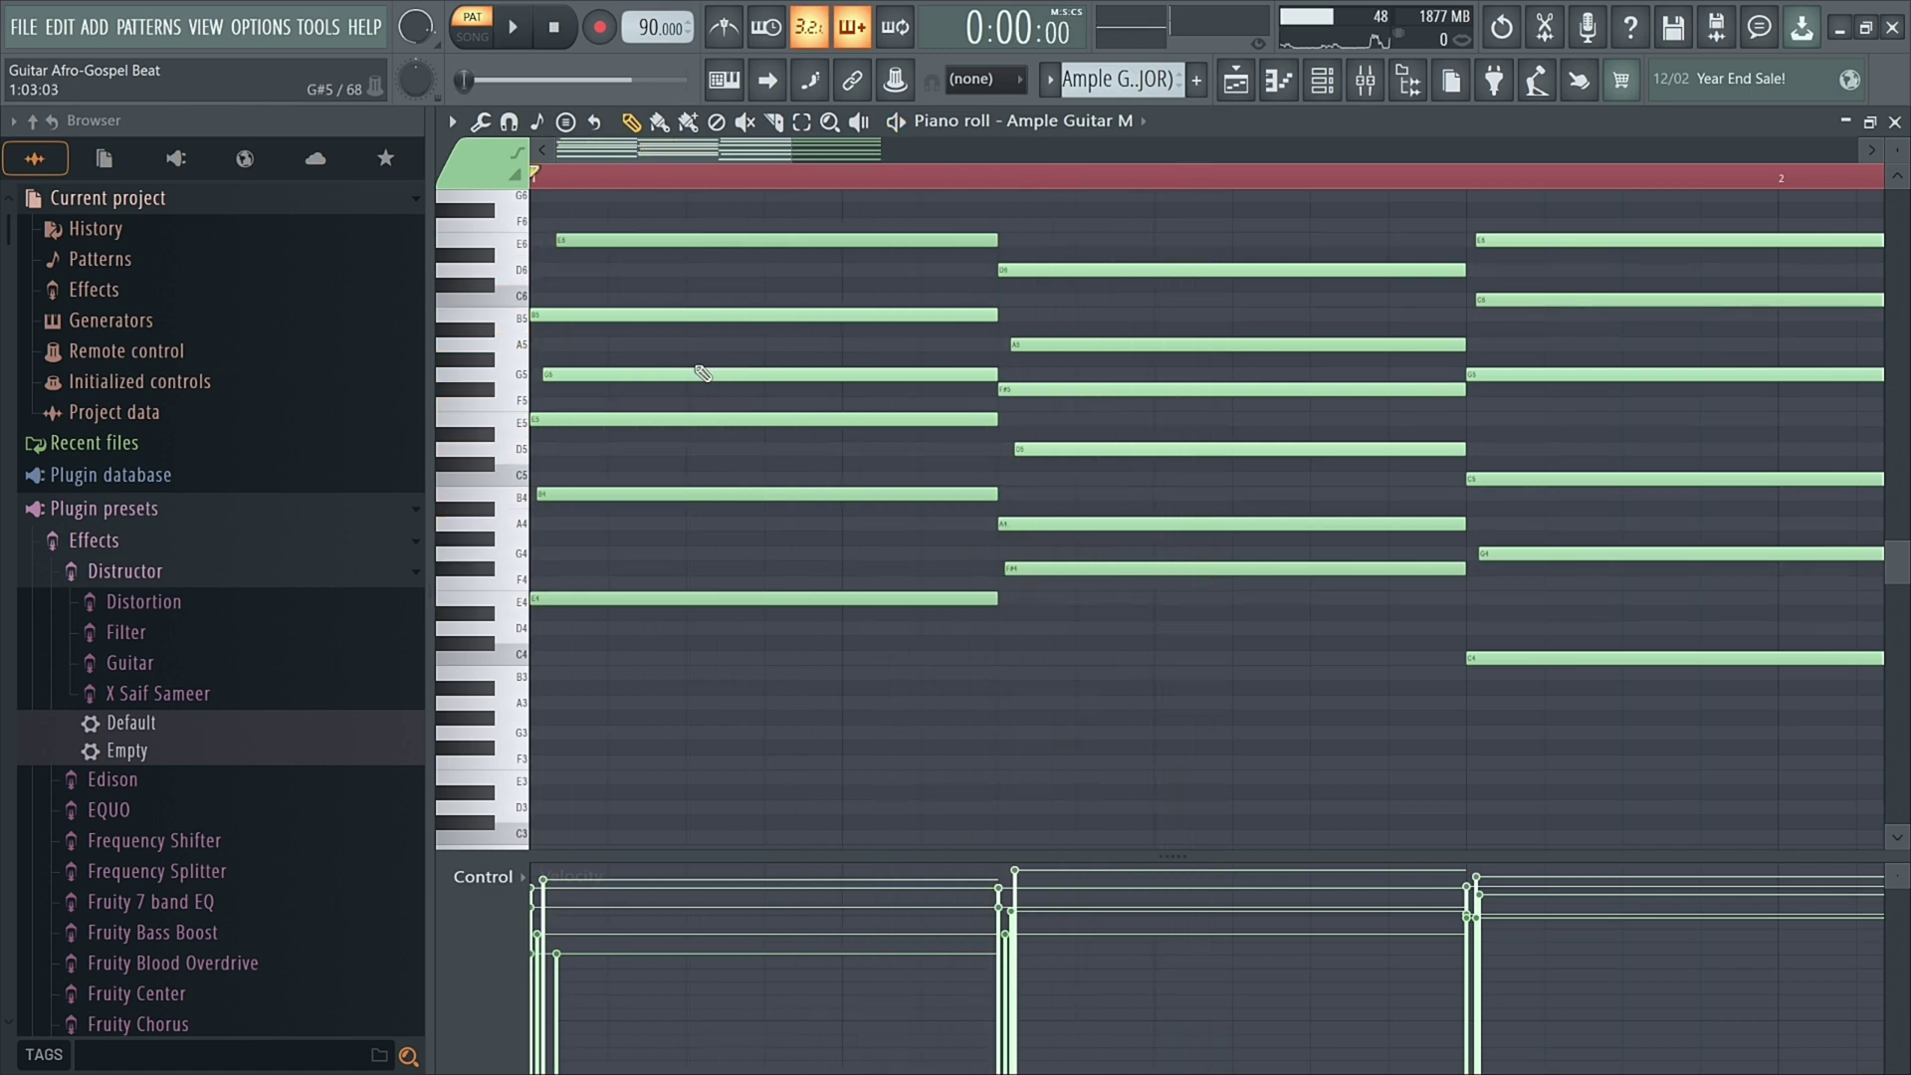
# Step: Return to the playlist and disable the Ample Guitar M channel in the channel rack, leaving the rack closed
pyautogui.click(1279, 79)
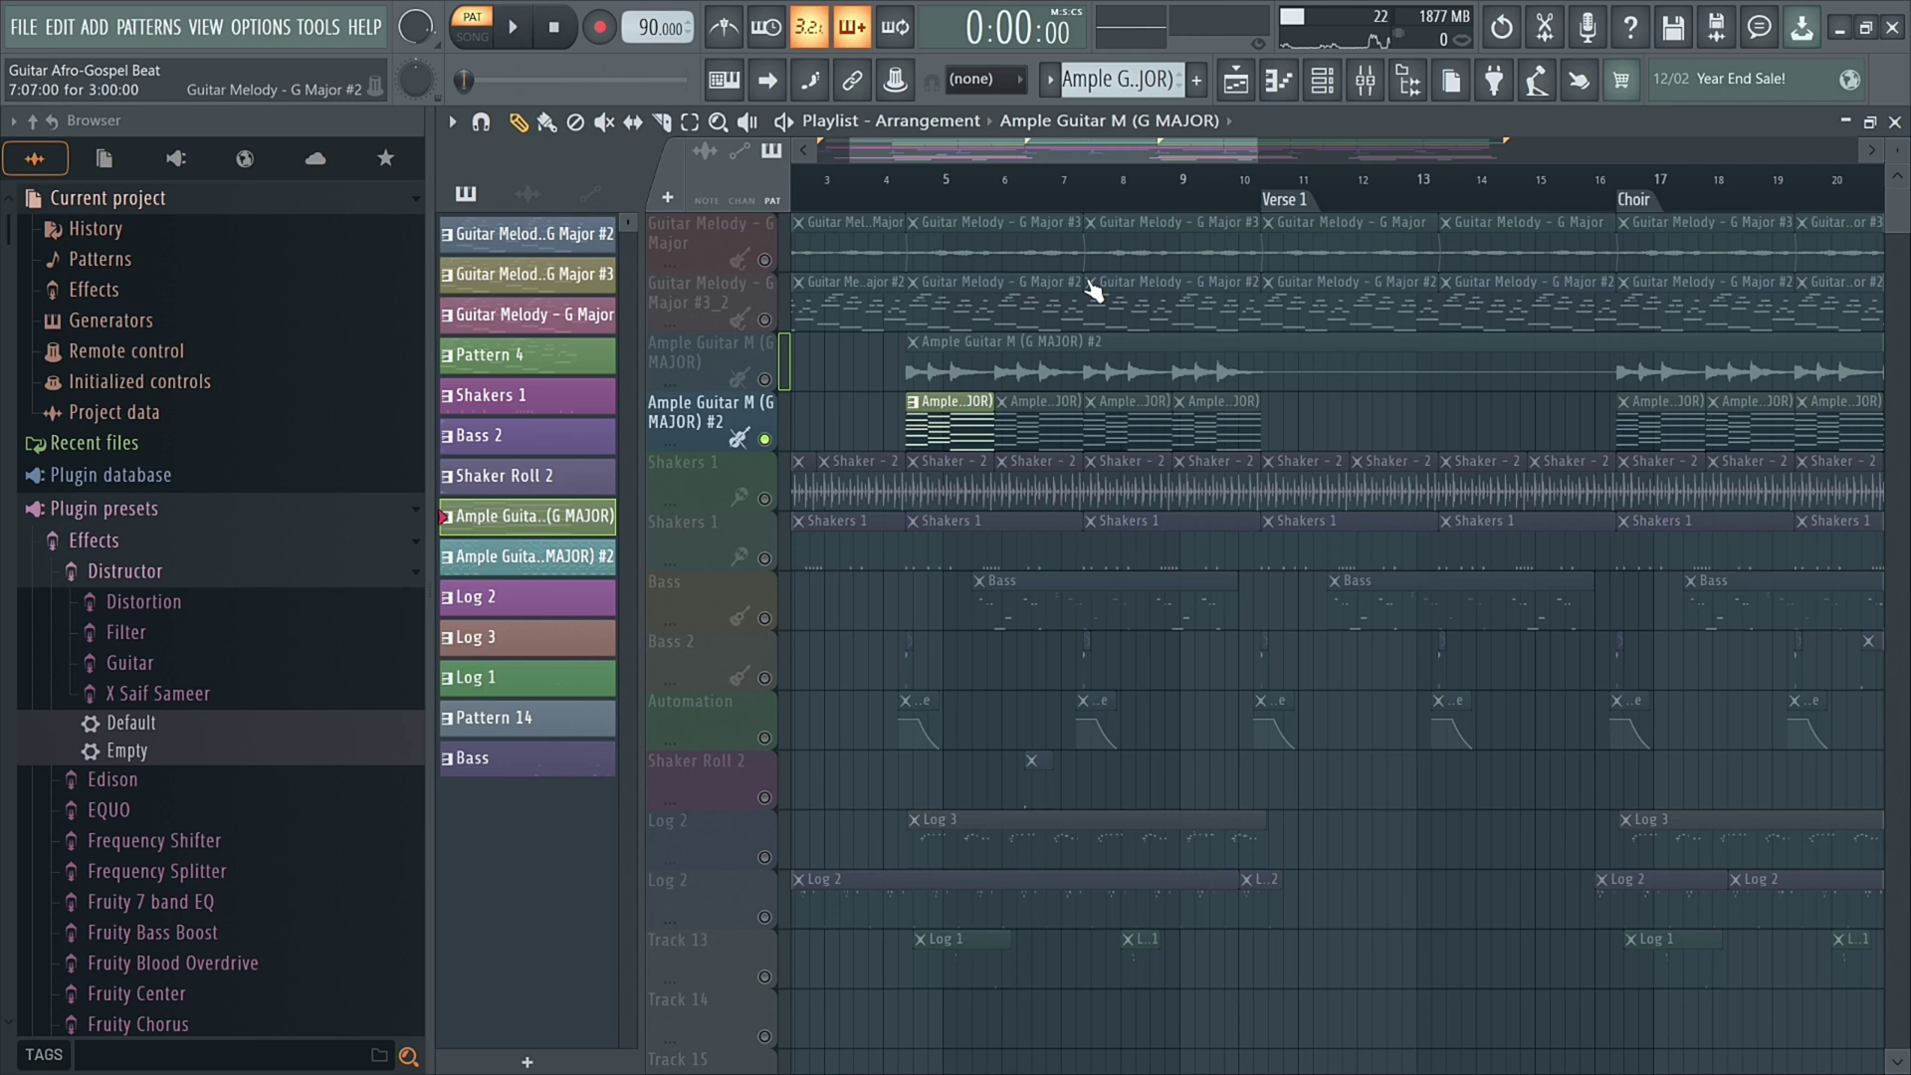
pyautogui.click(1322, 80)
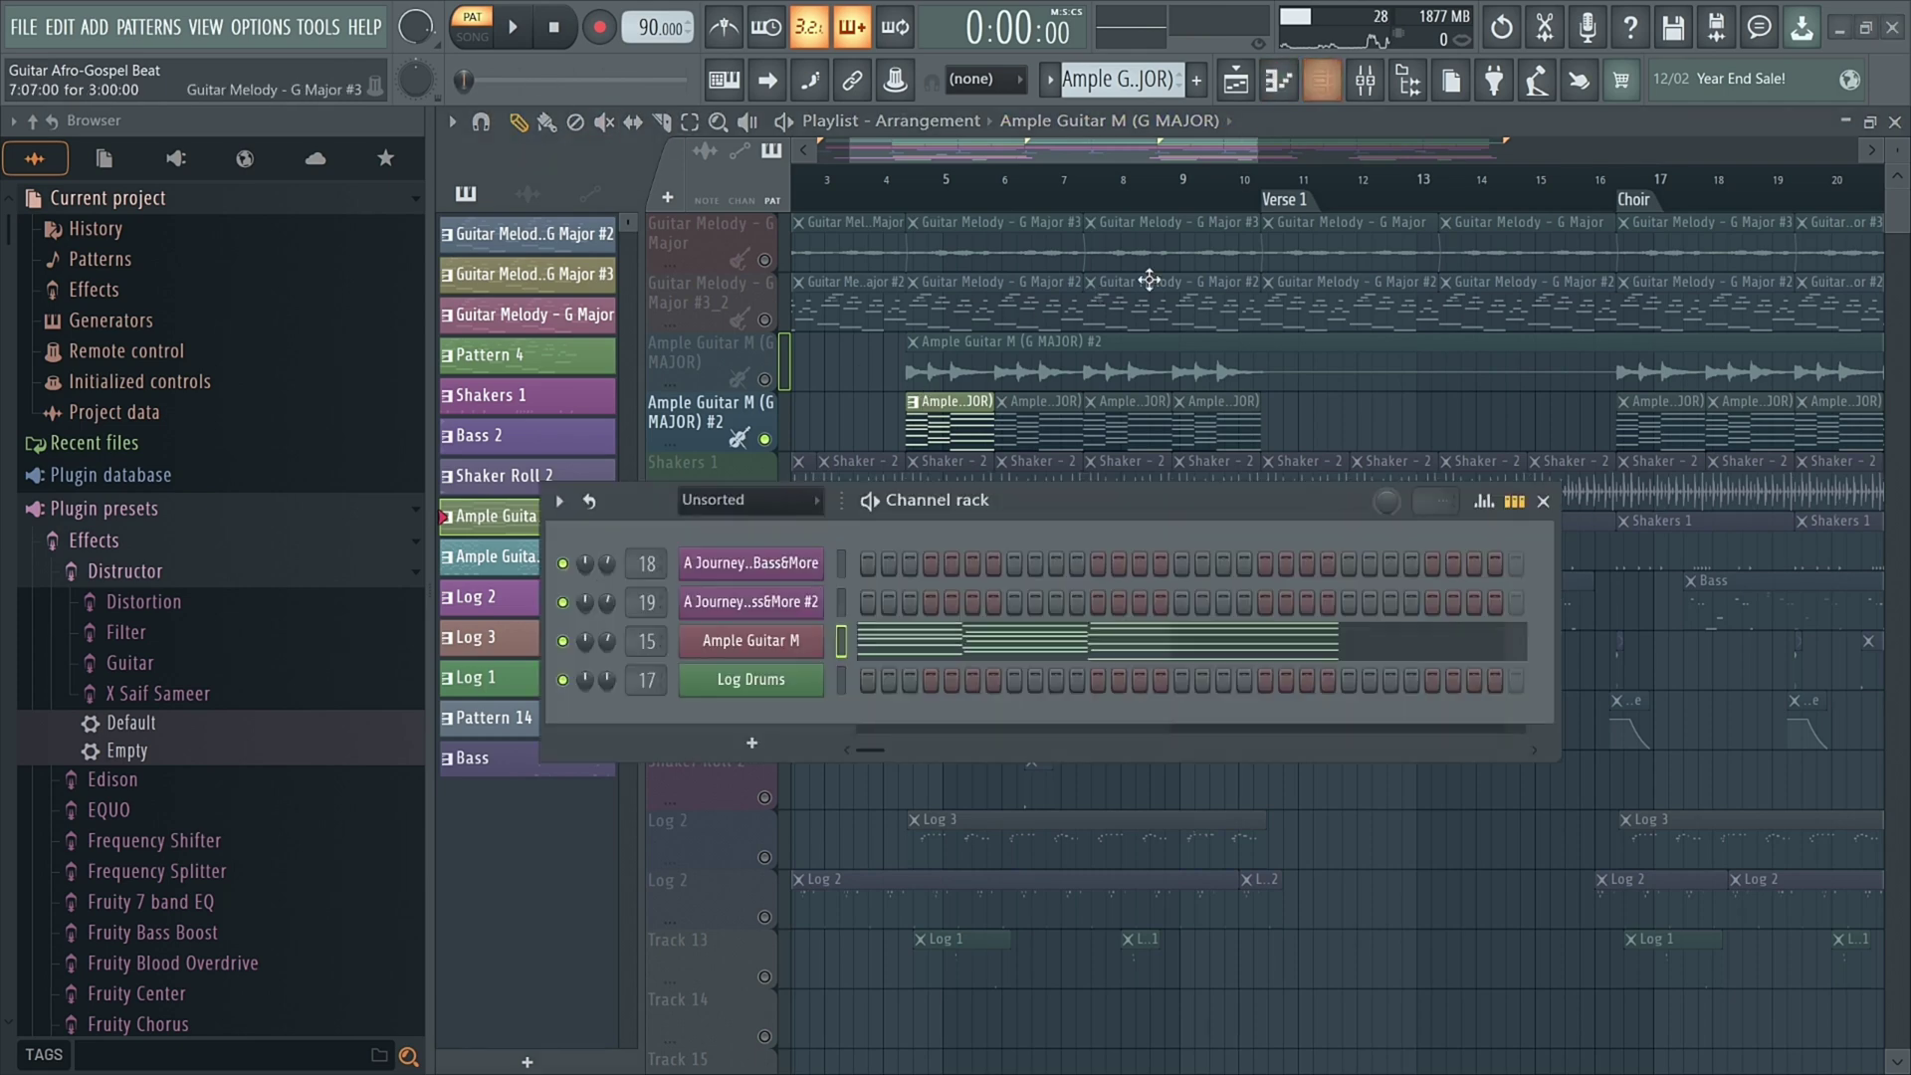
pyautogui.click(564, 642)
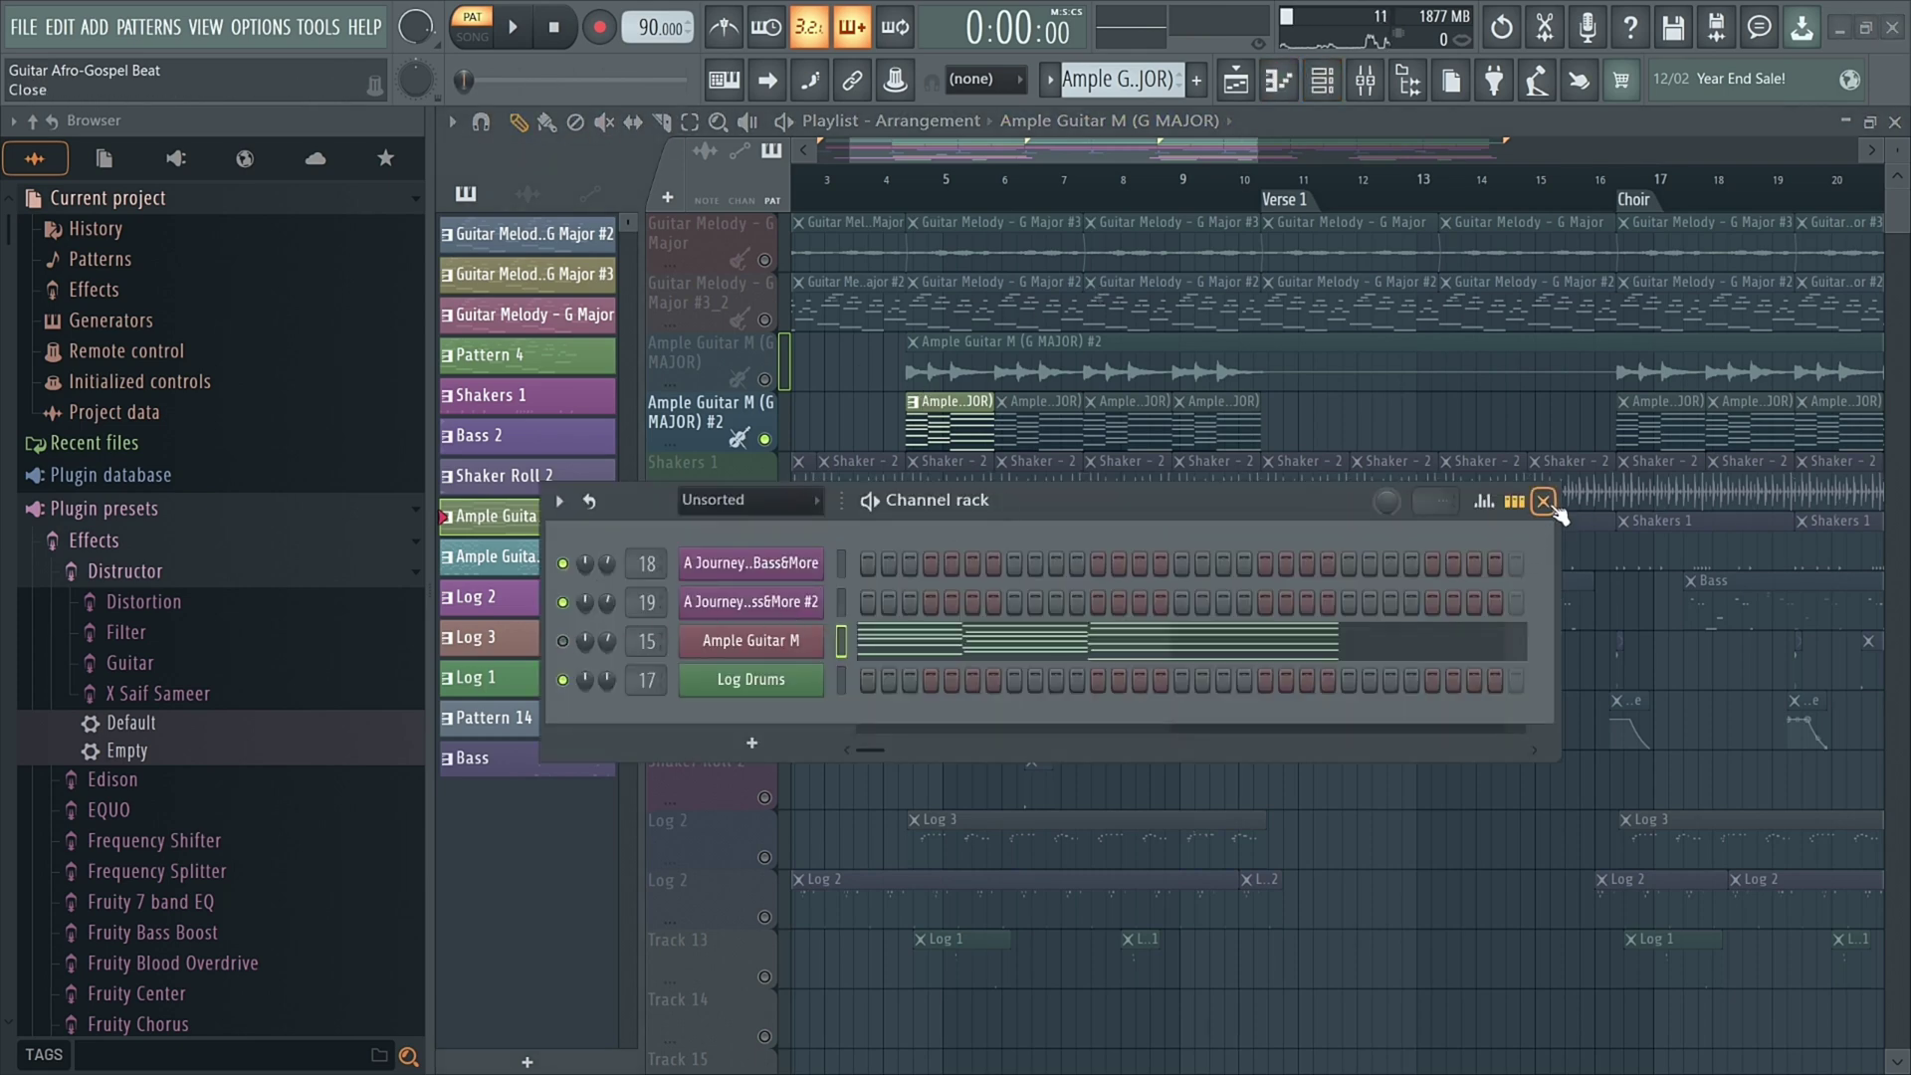
pyautogui.click(1544, 503)
# Step: Mute the first Ample Guitar M (G MAJOR) clip on the Ample Guitar M (G MAJOR) #2 track and return to drawing mode
pyautogui.click(614, 123)
pyautogui.click(923, 428)
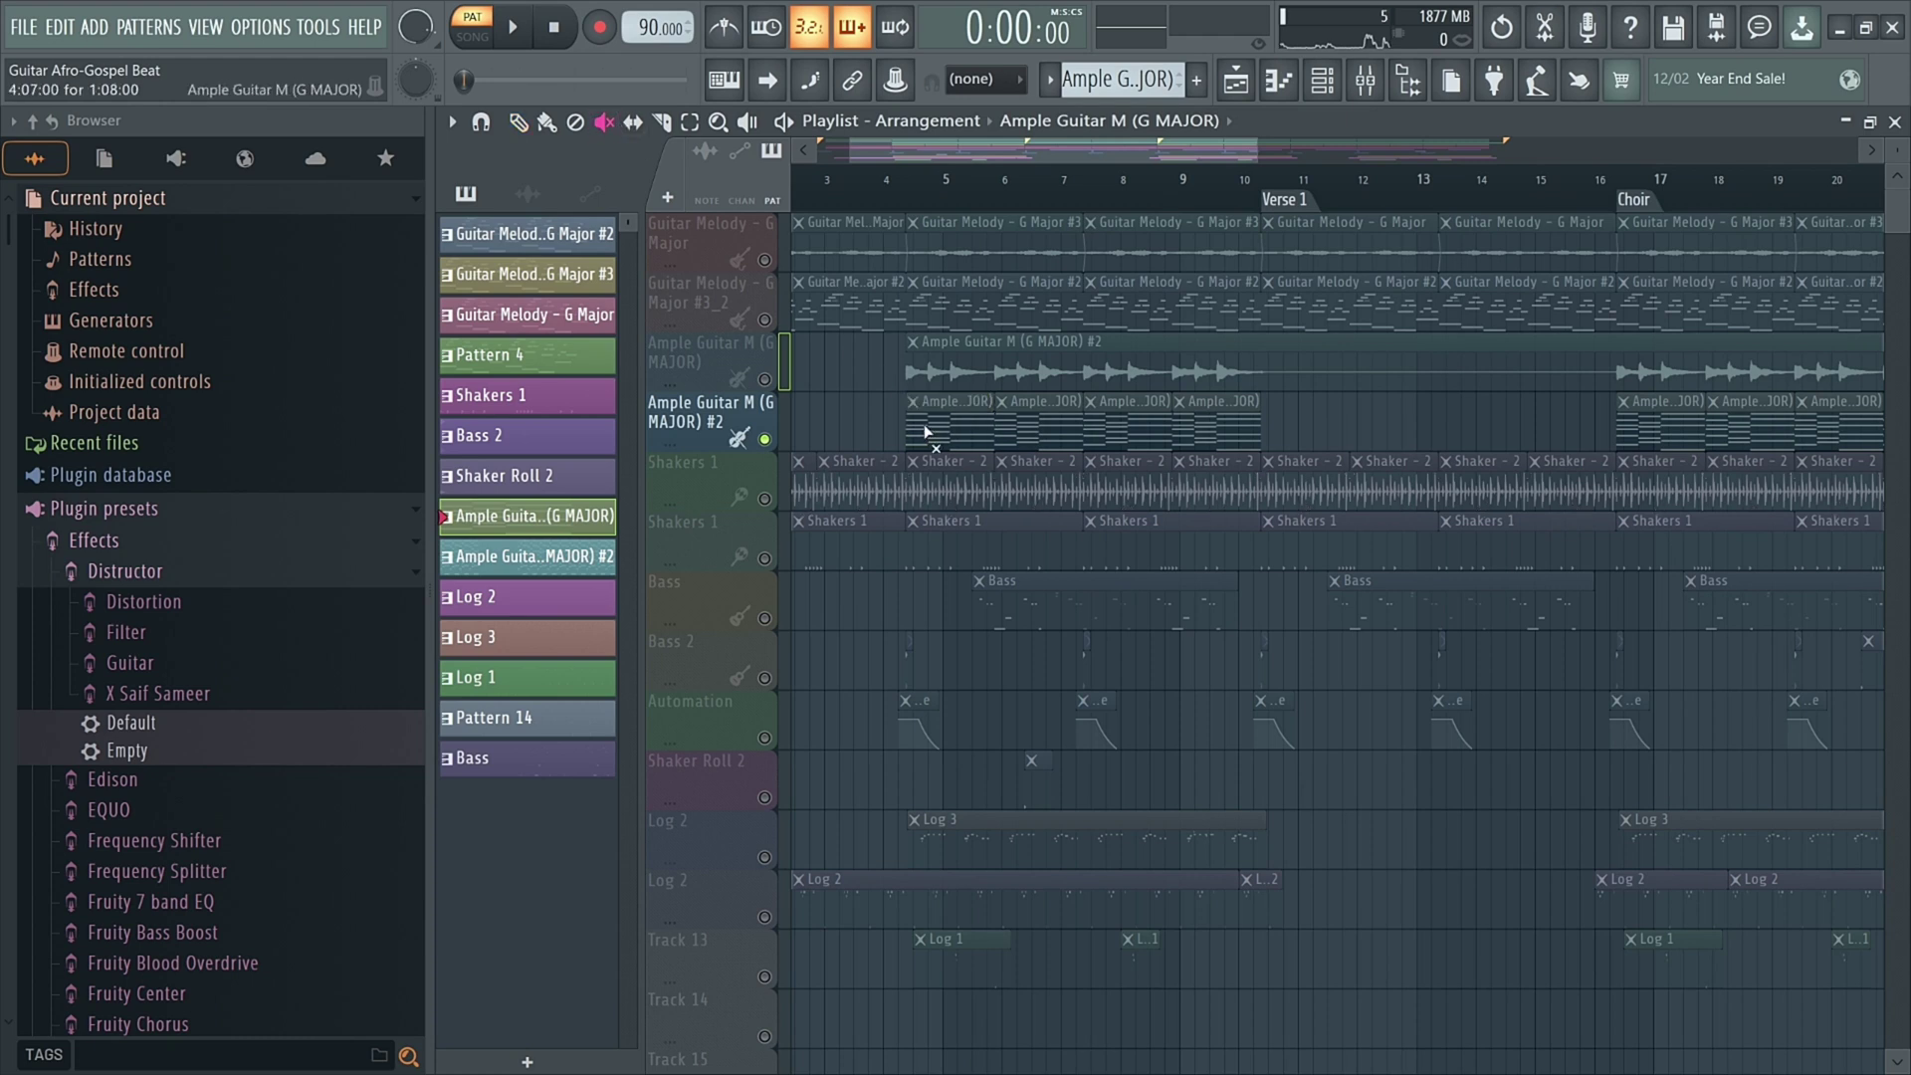
pyautogui.click(518, 123)
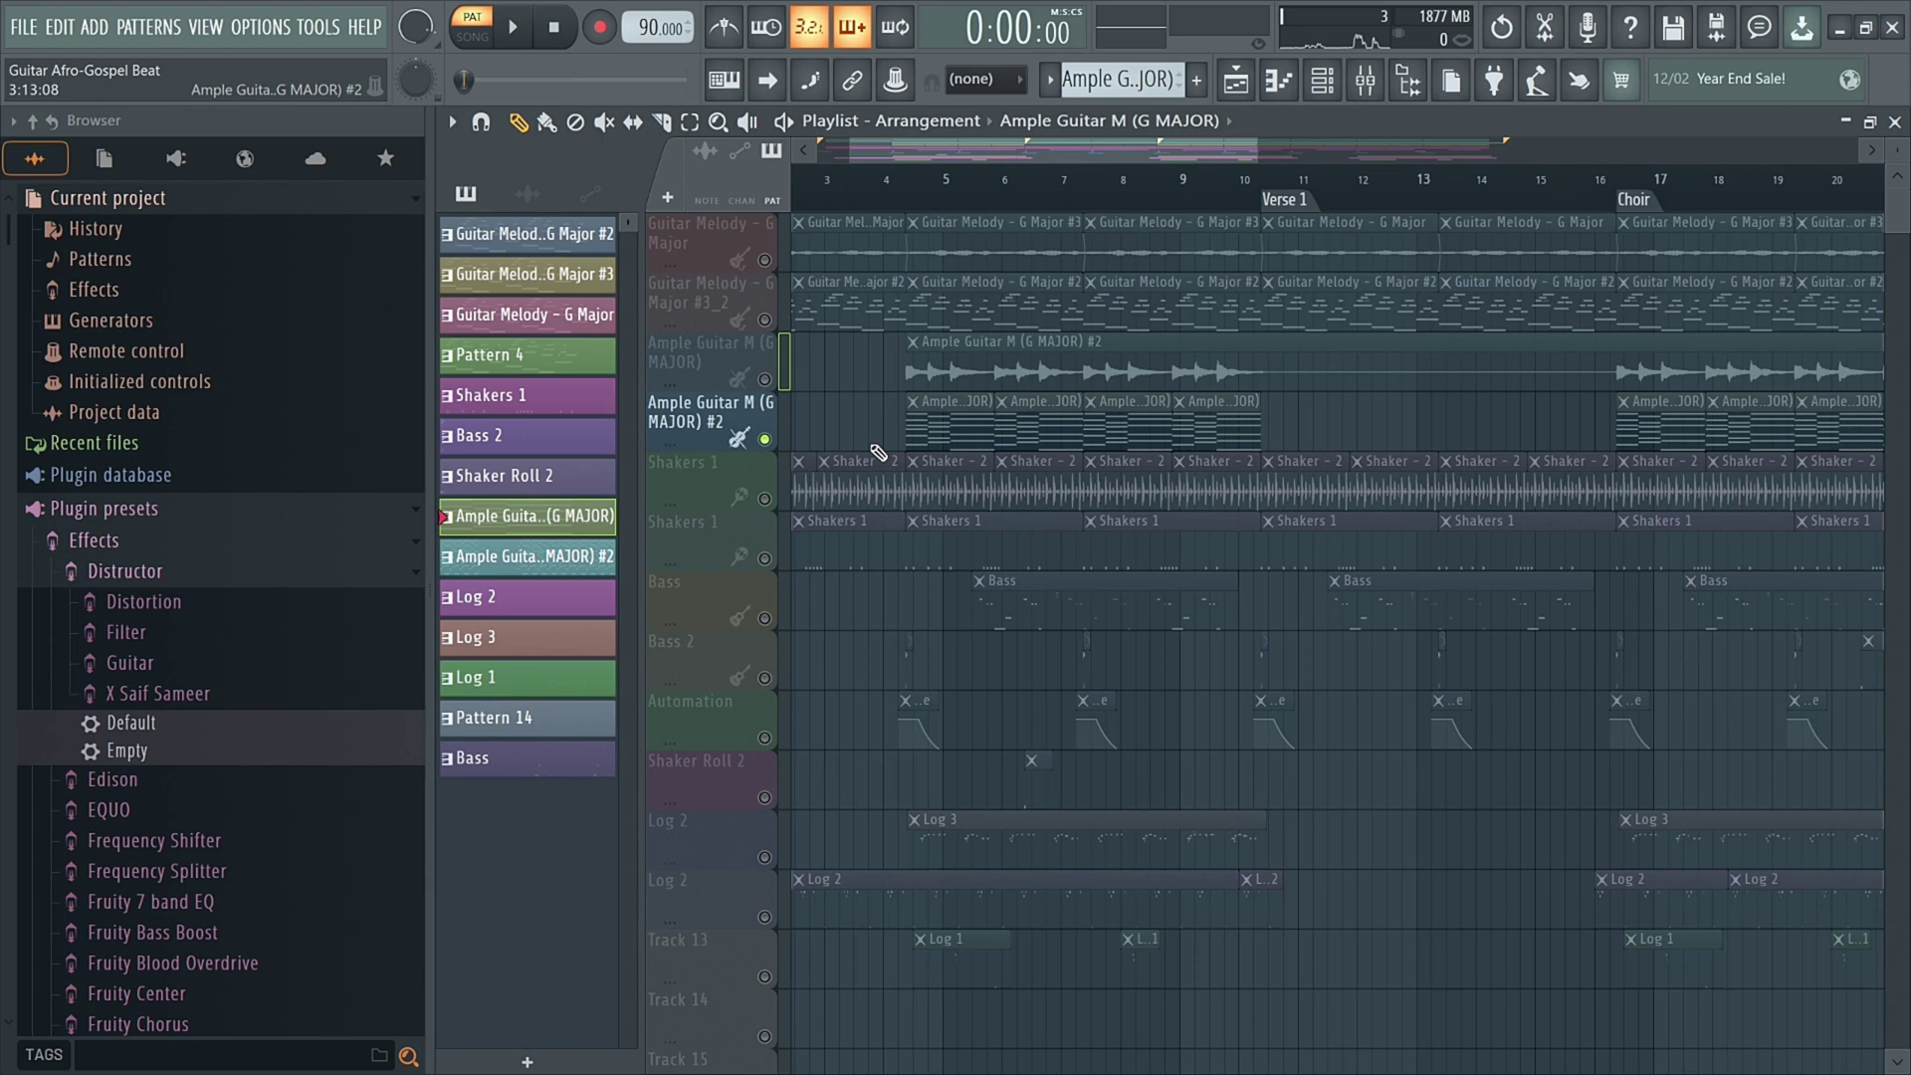
# Step: Solo the Guitar Melody - G Major track in the playlist, and release the solo to make all tracks active again
pyautogui.scroll(-4, 878, 453)
pyautogui.scroll(-3, 1177, 528)
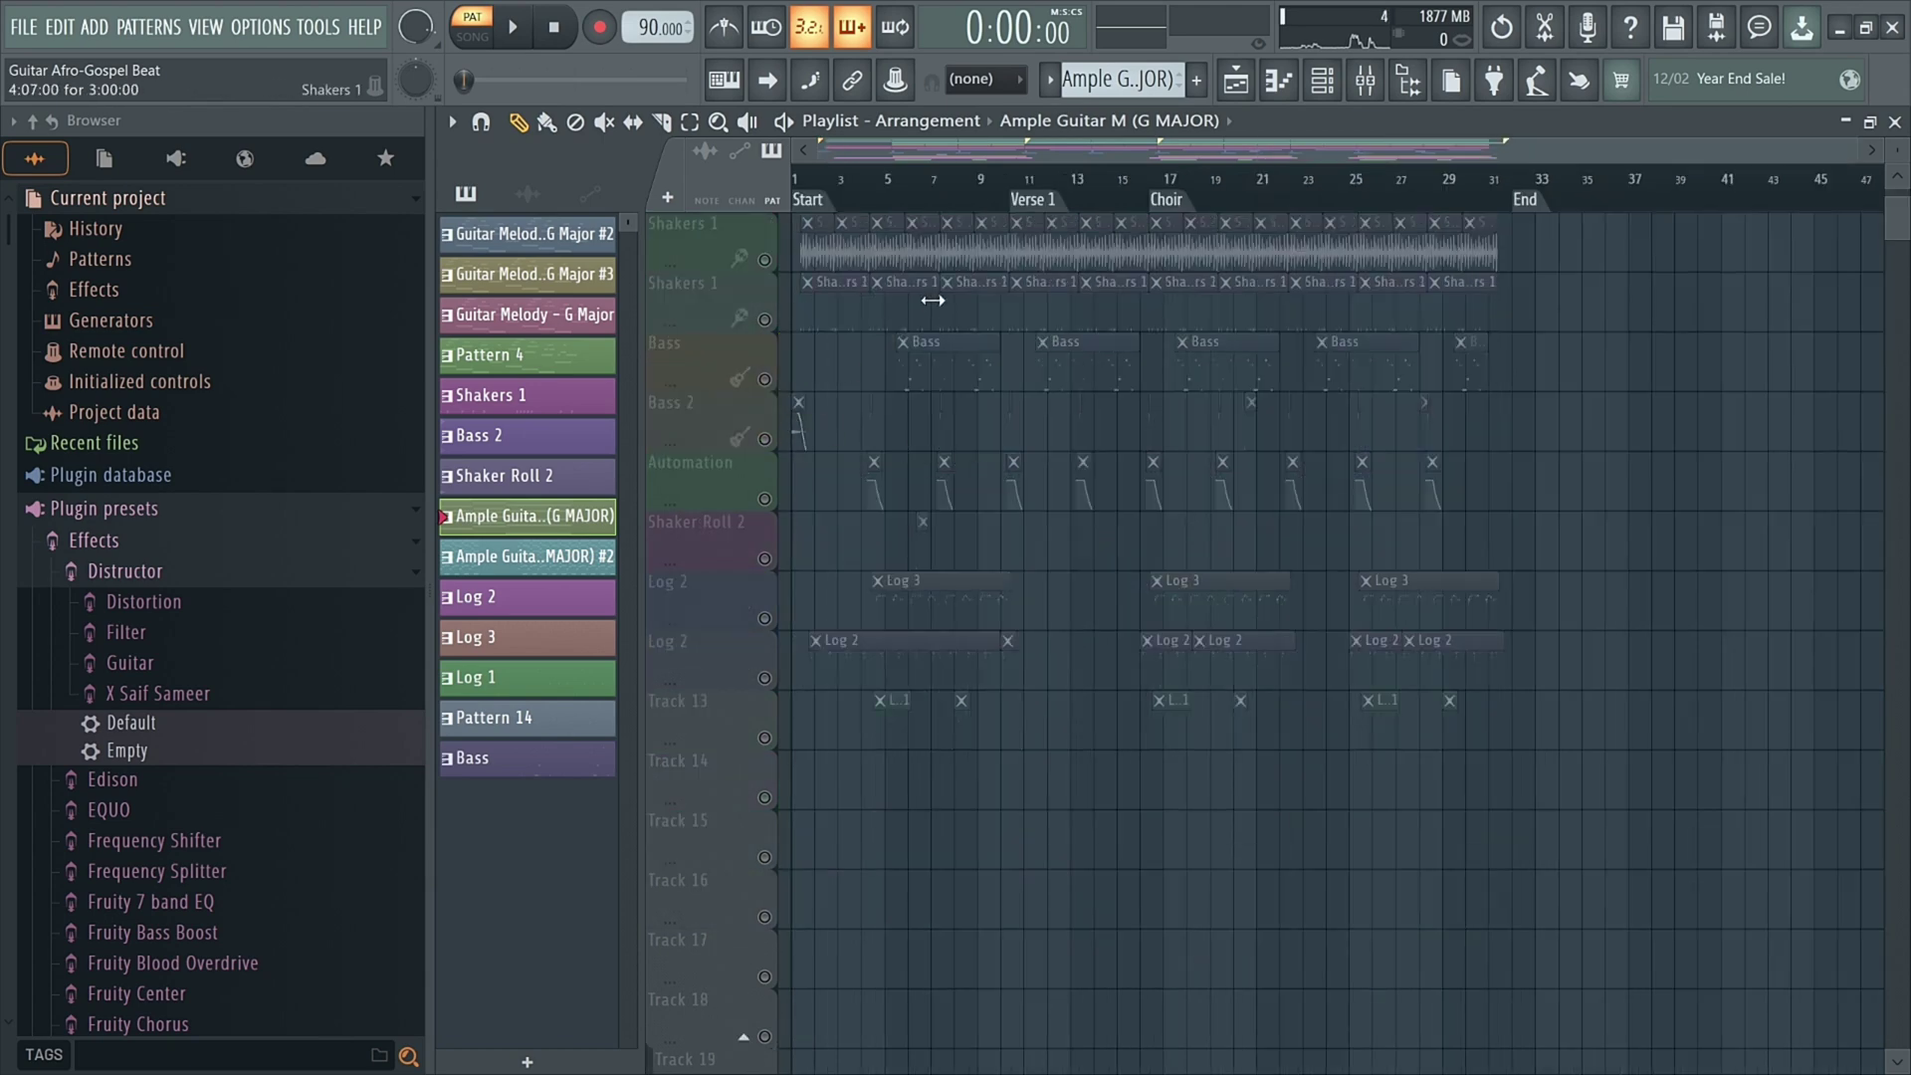
pyautogui.scroll(4, 933, 300)
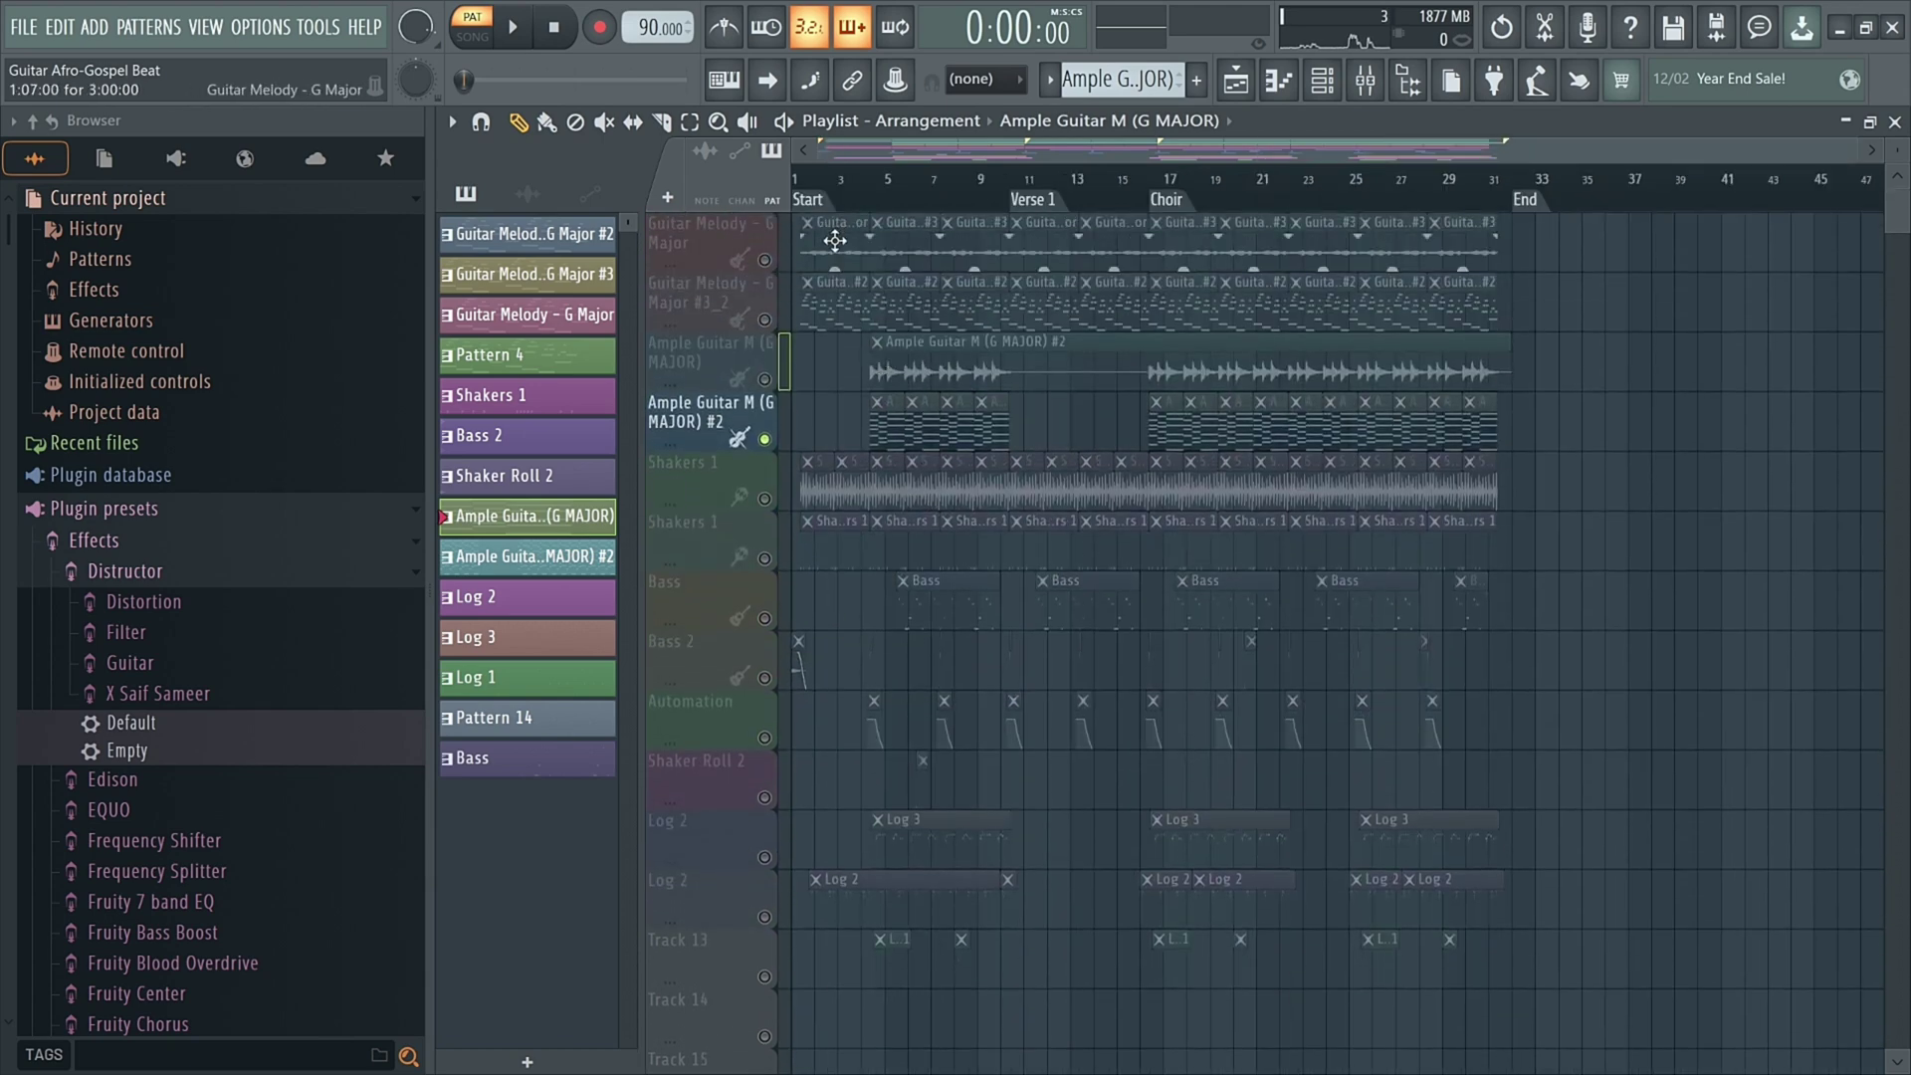
pyautogui.click(834, 240)
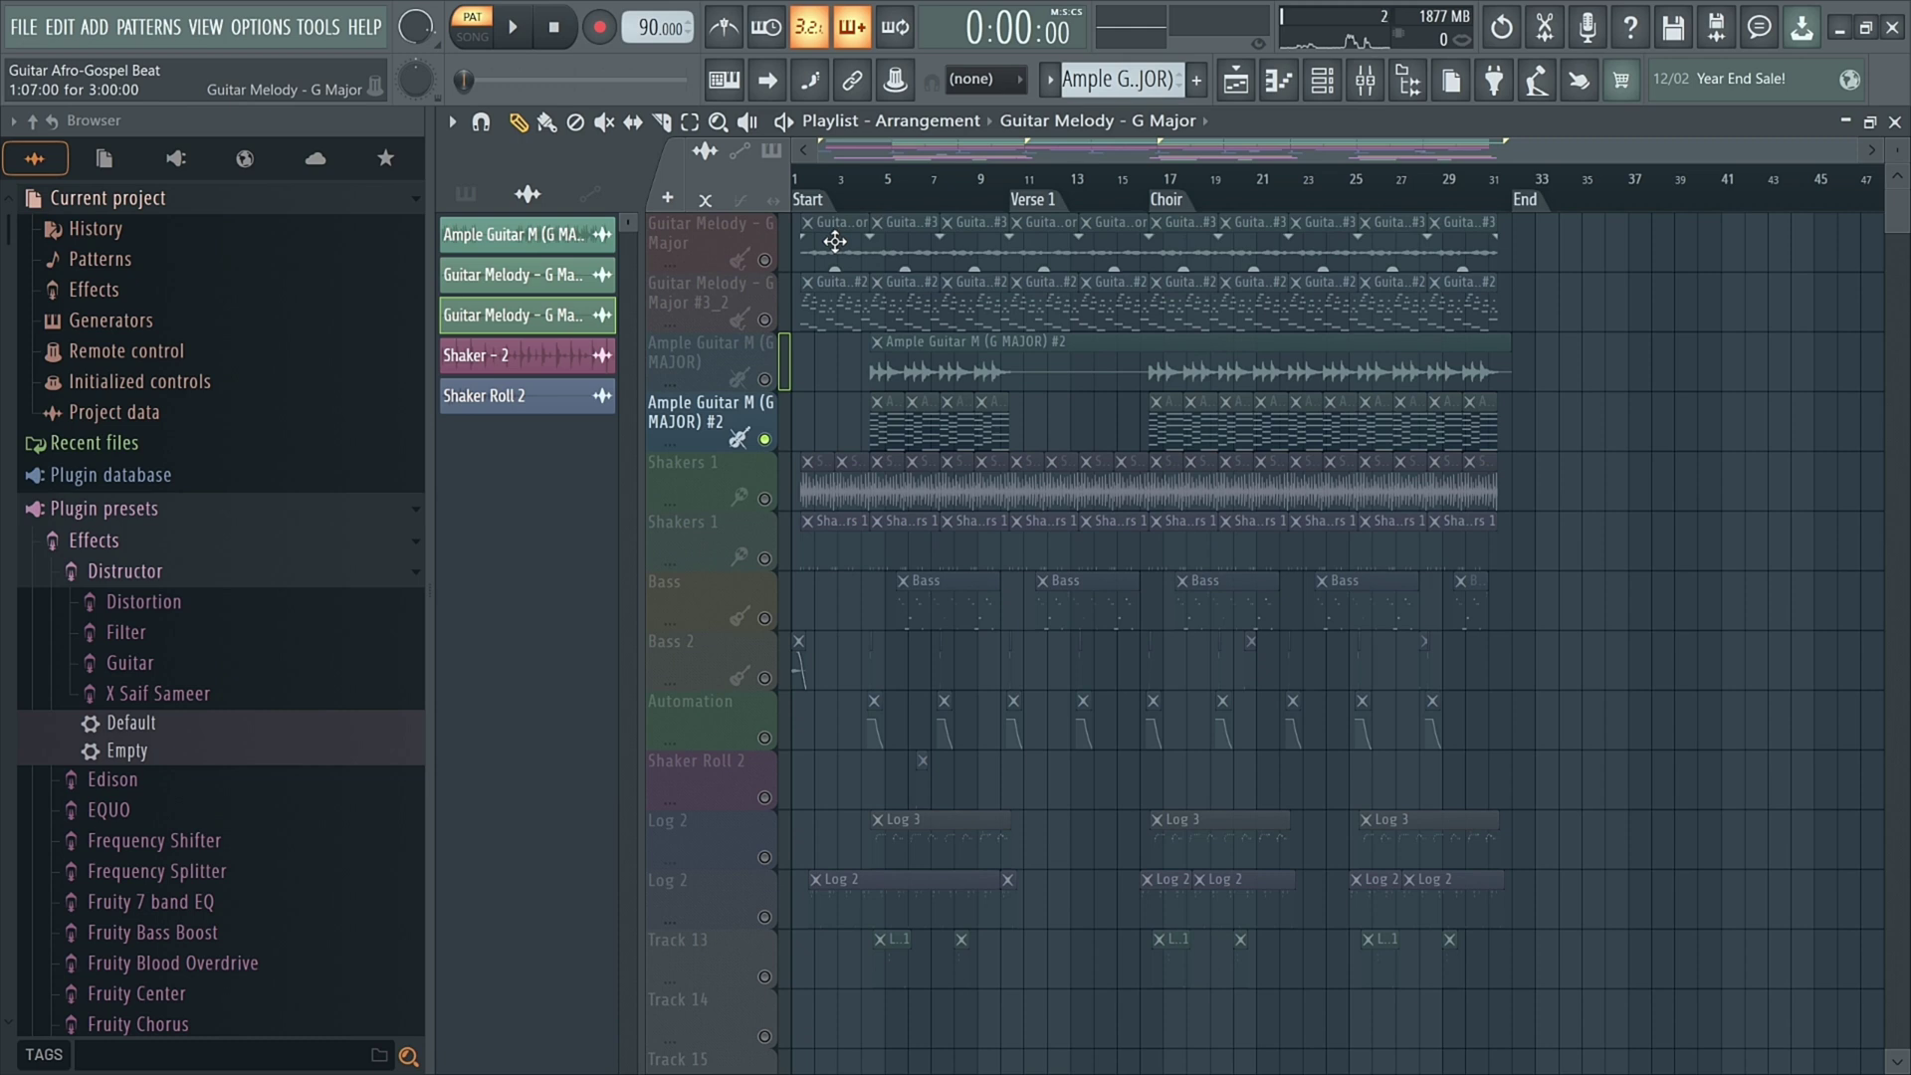
pyautogui.rightClick(766, 261)
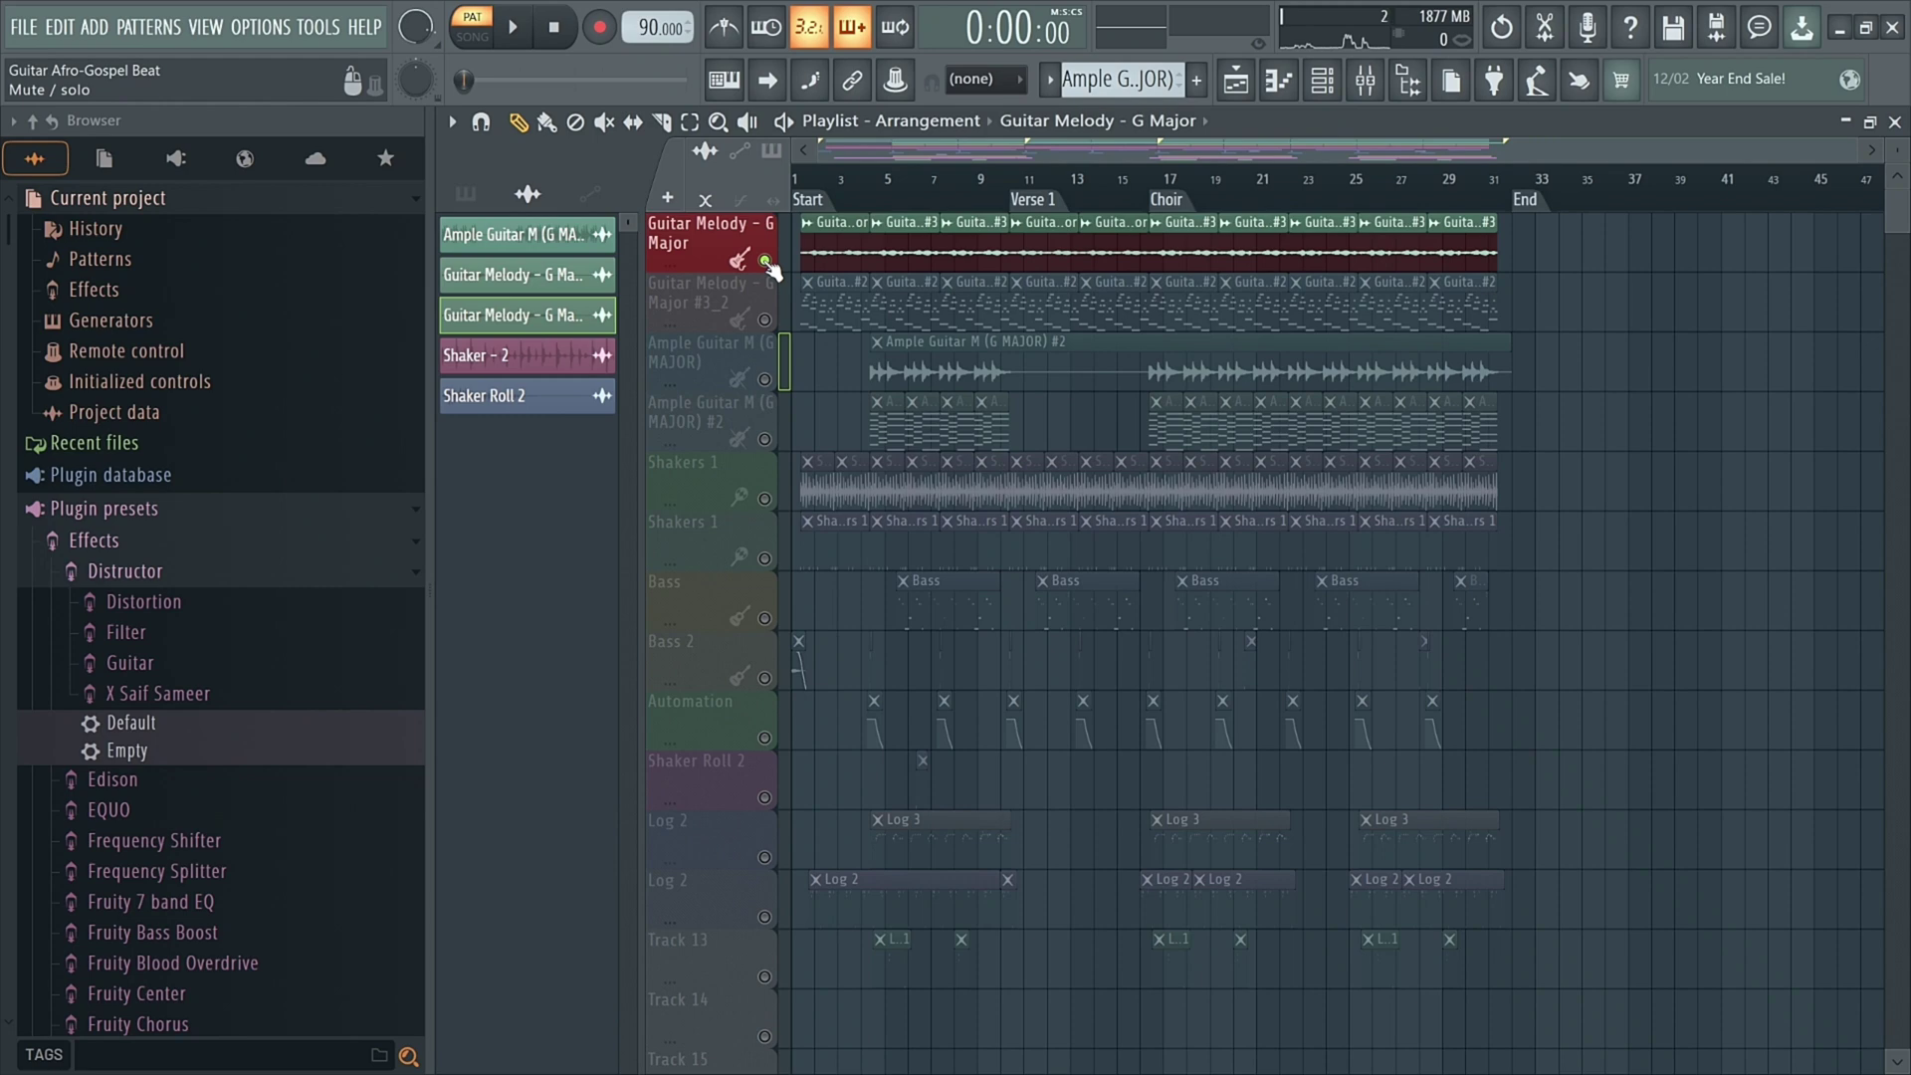
pyautogui.rightClick(766, 261)
# Step: Look over the shaker, clave and percussion tracks in the mixer and close it
pyautogui.click(1376, 89)
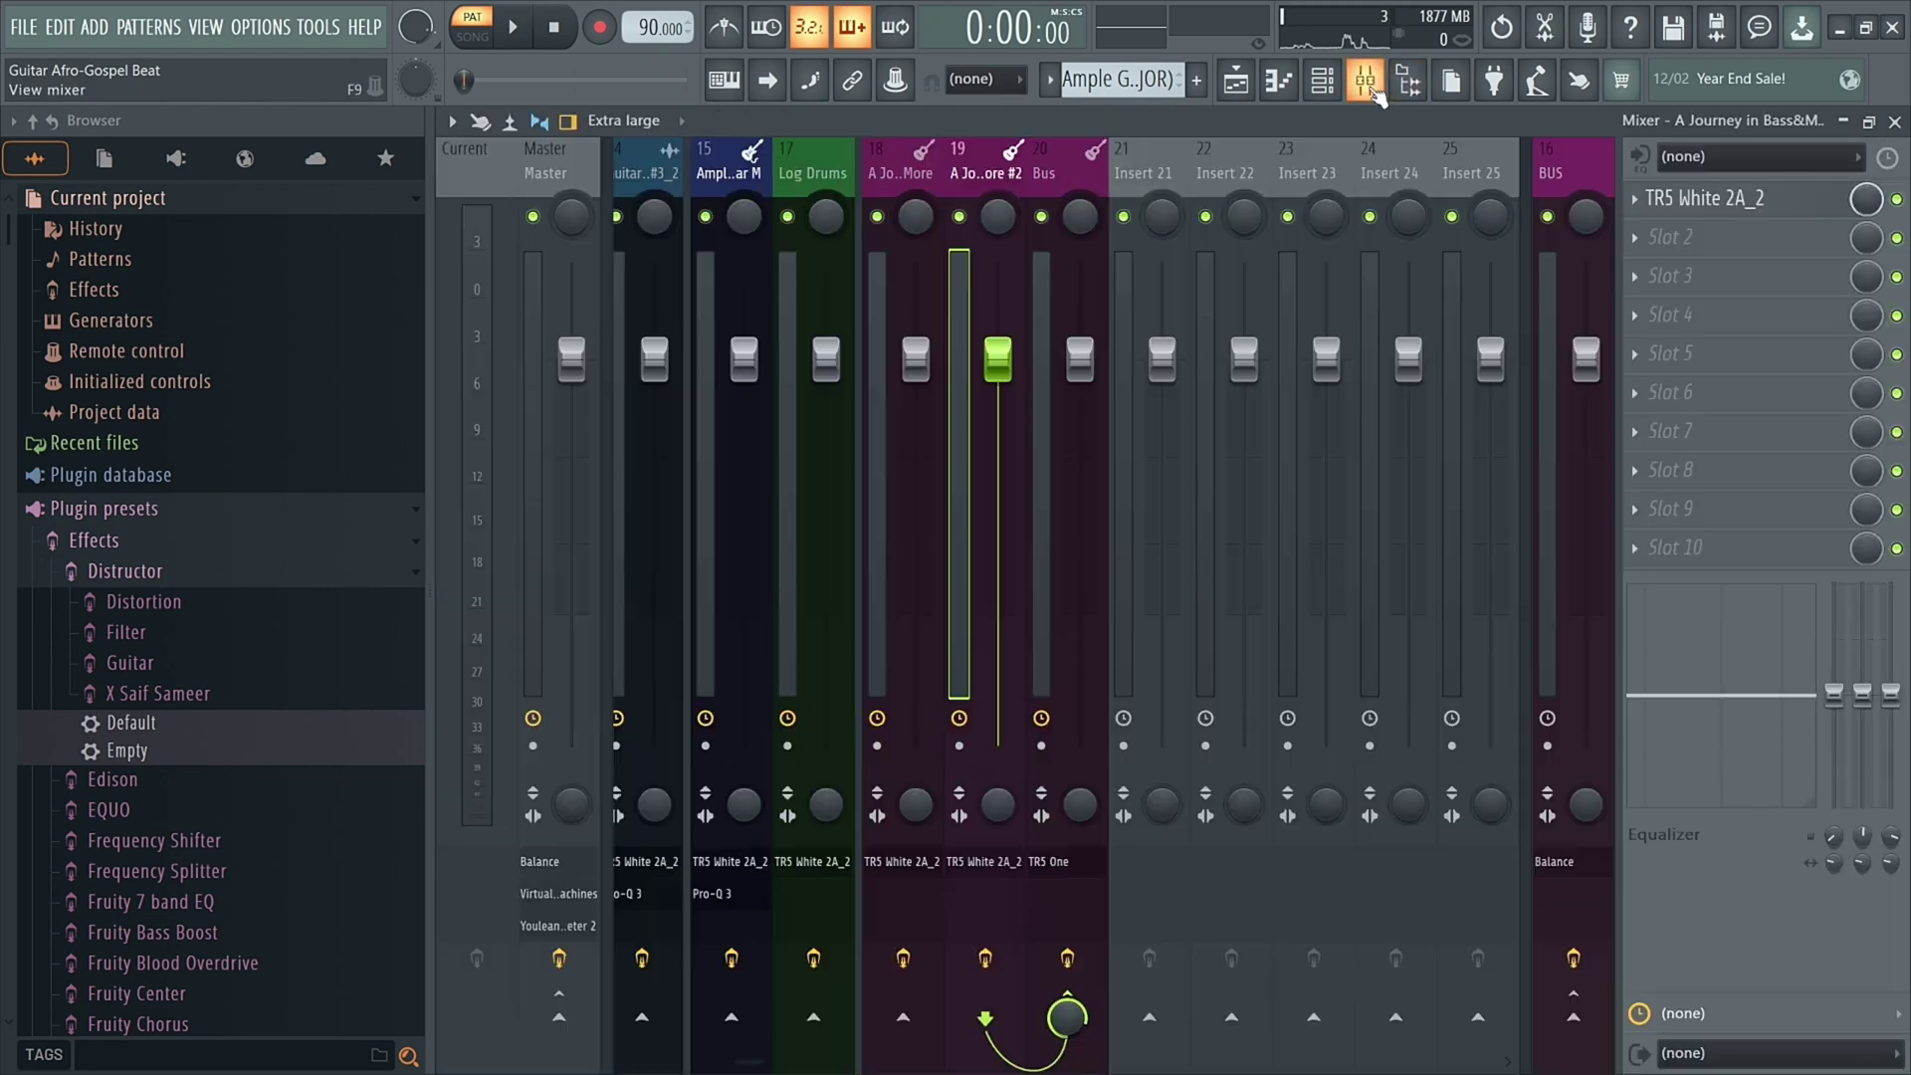
pyautogui.scroll(5, 823, 172)
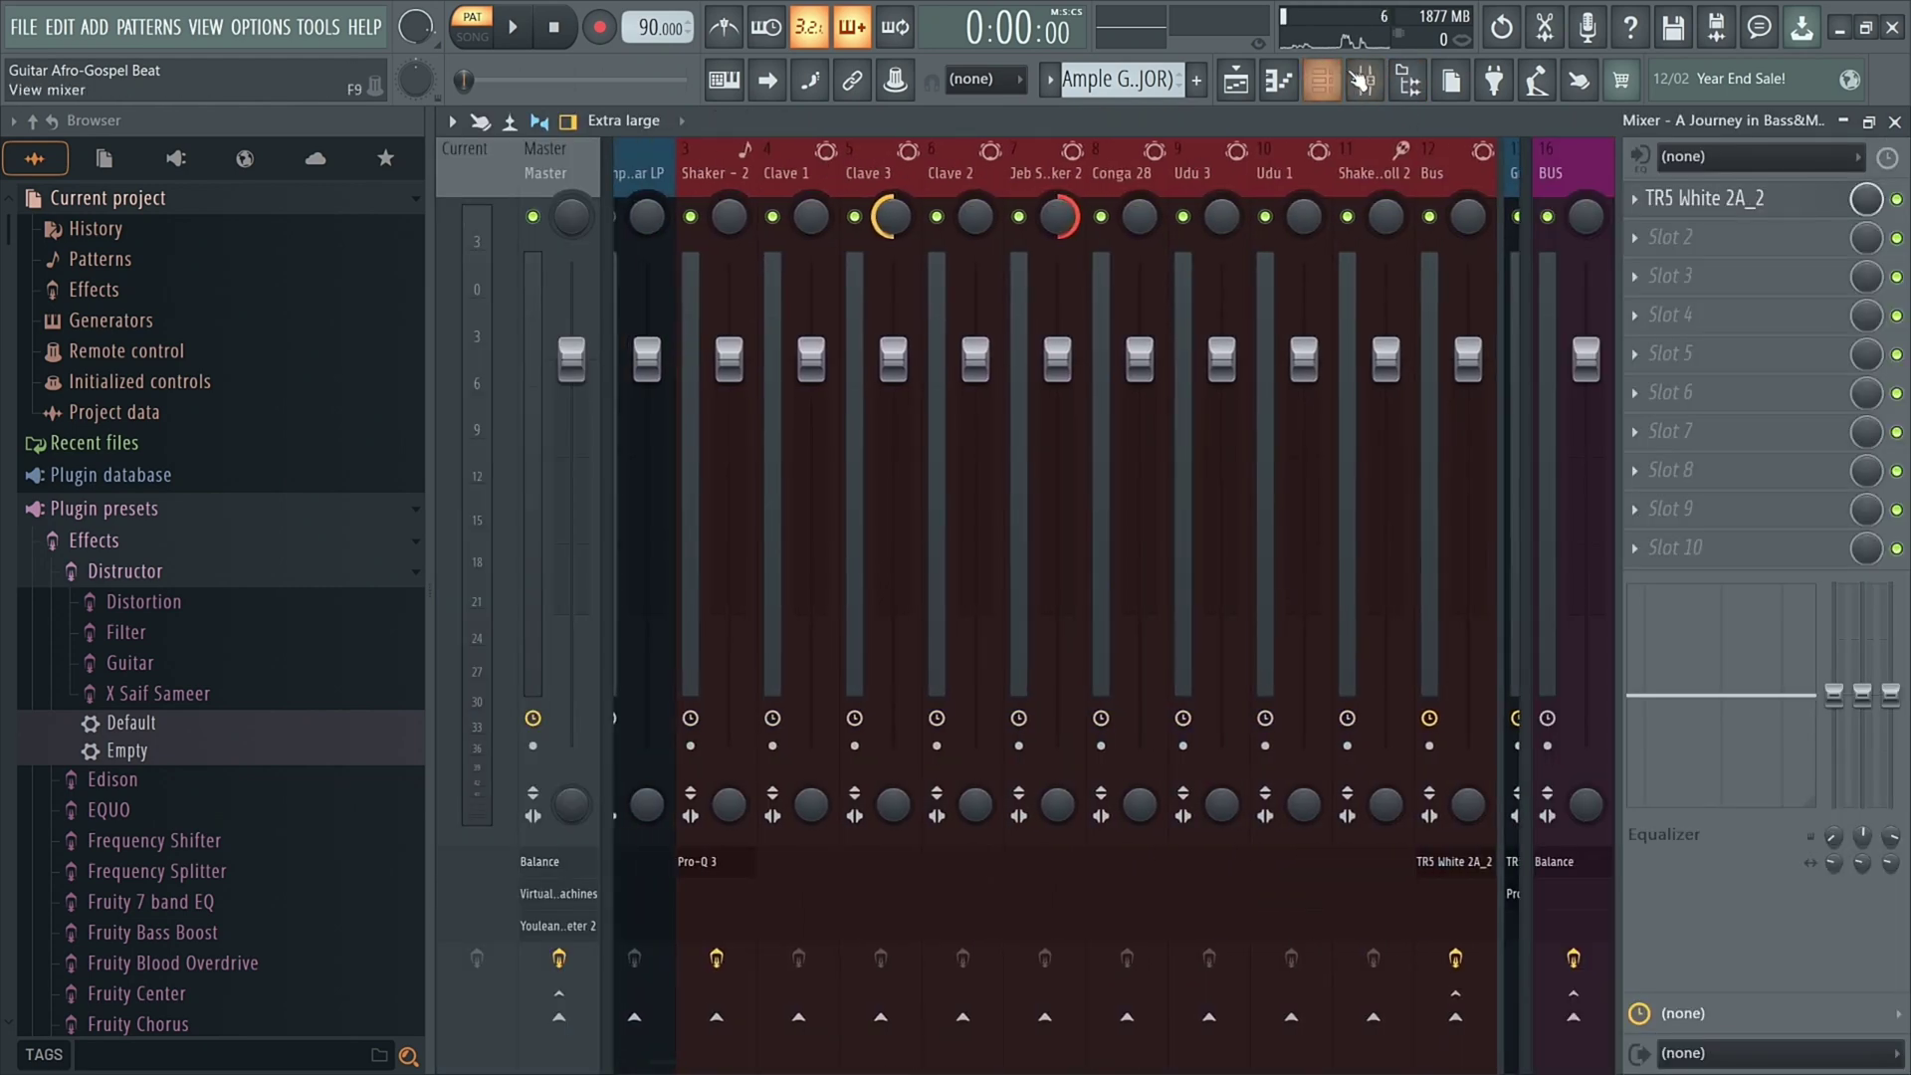
pyautogui.click(1367, 83)
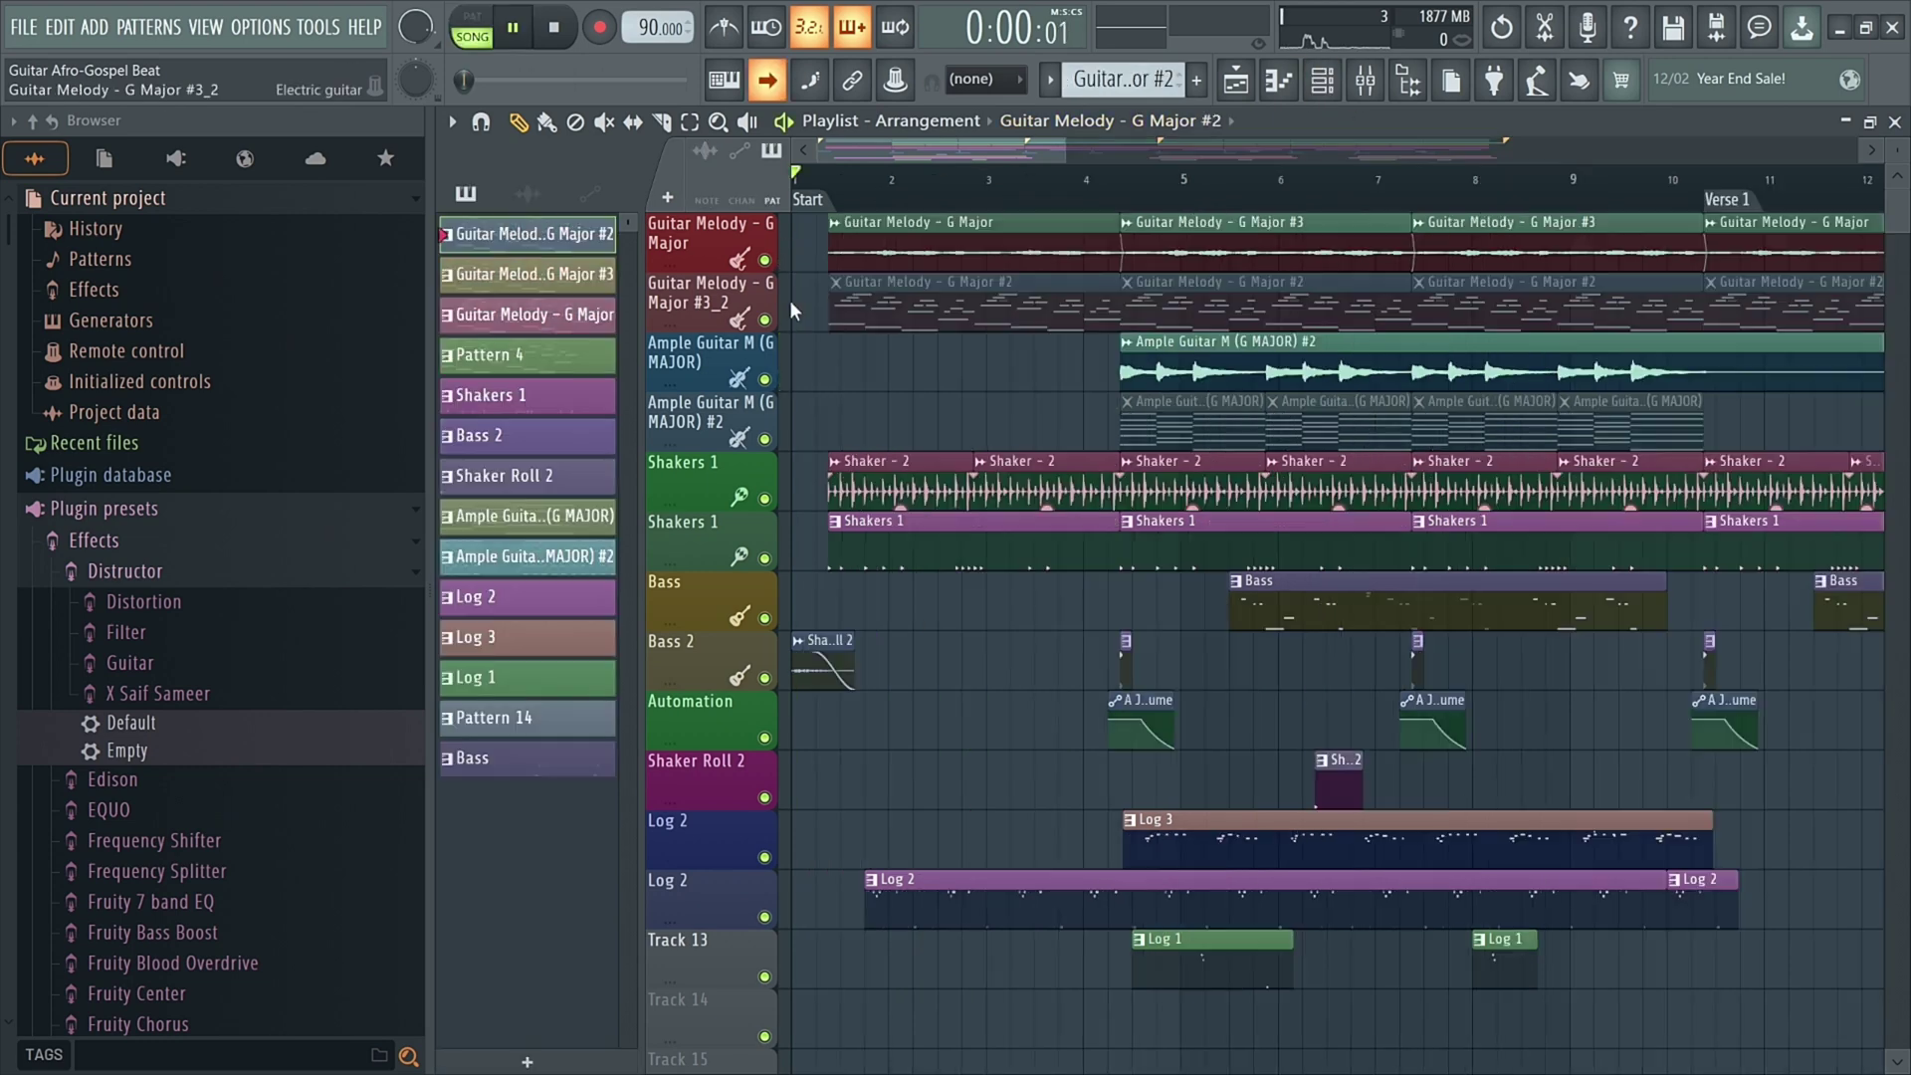
# Step: Play the full song to the End marker, and examine the arrangement across its Start, Verse 1 and Choir sections
pyautogui.press('space')
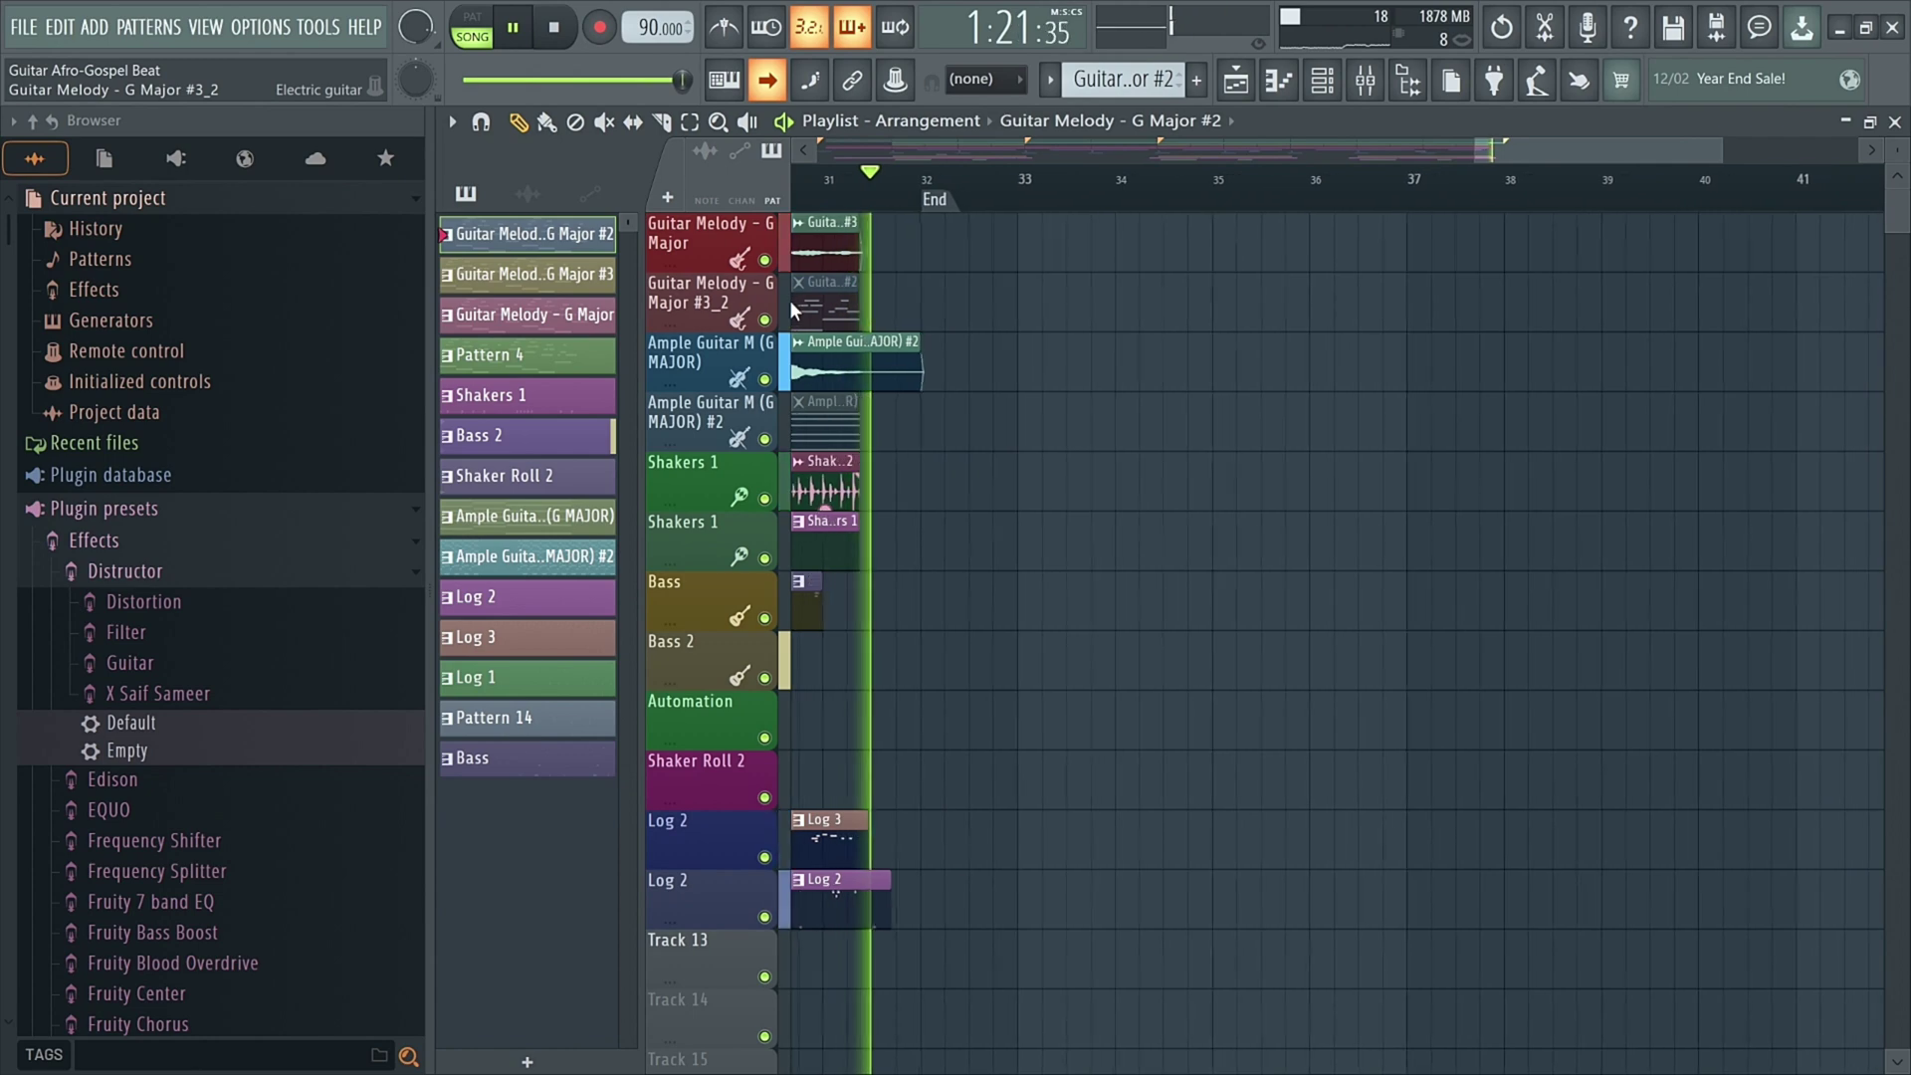
pyautogui.press('space')
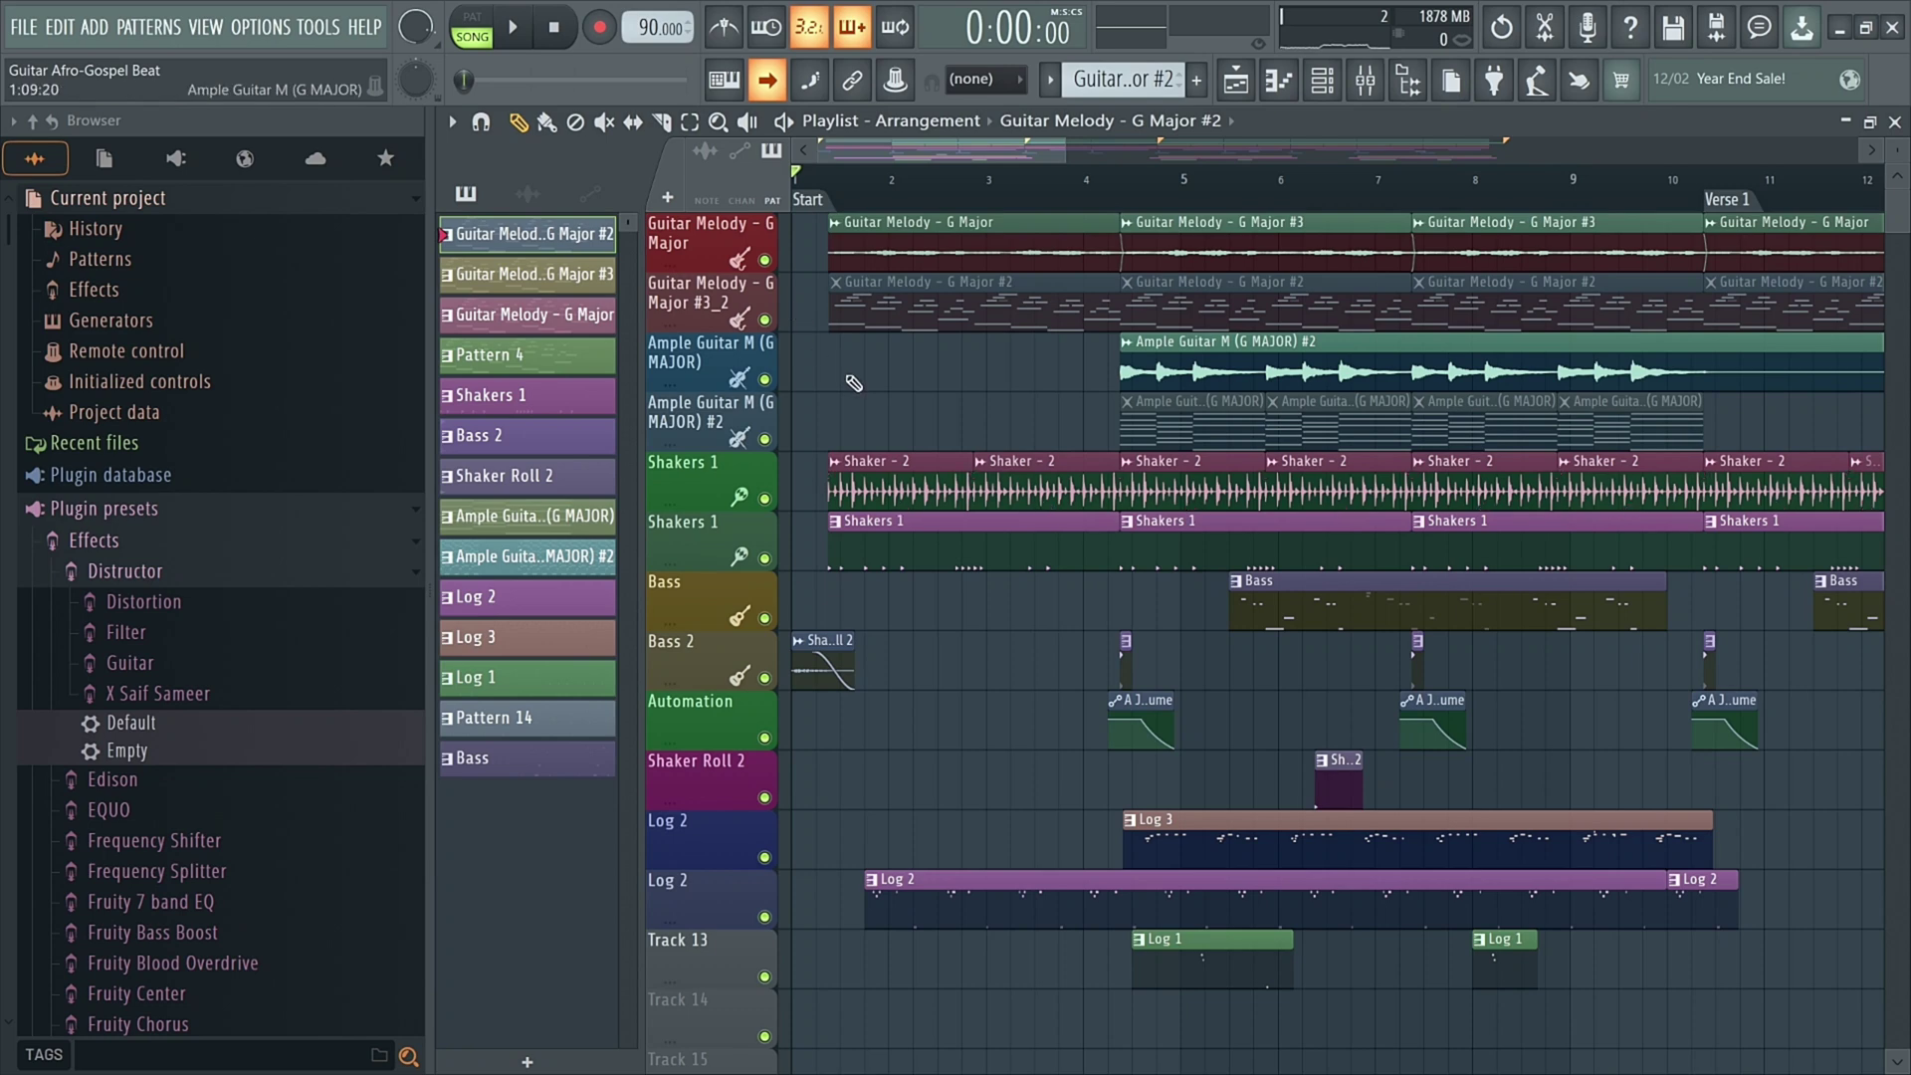
pyautogui.scroll(-3, 841, 396)
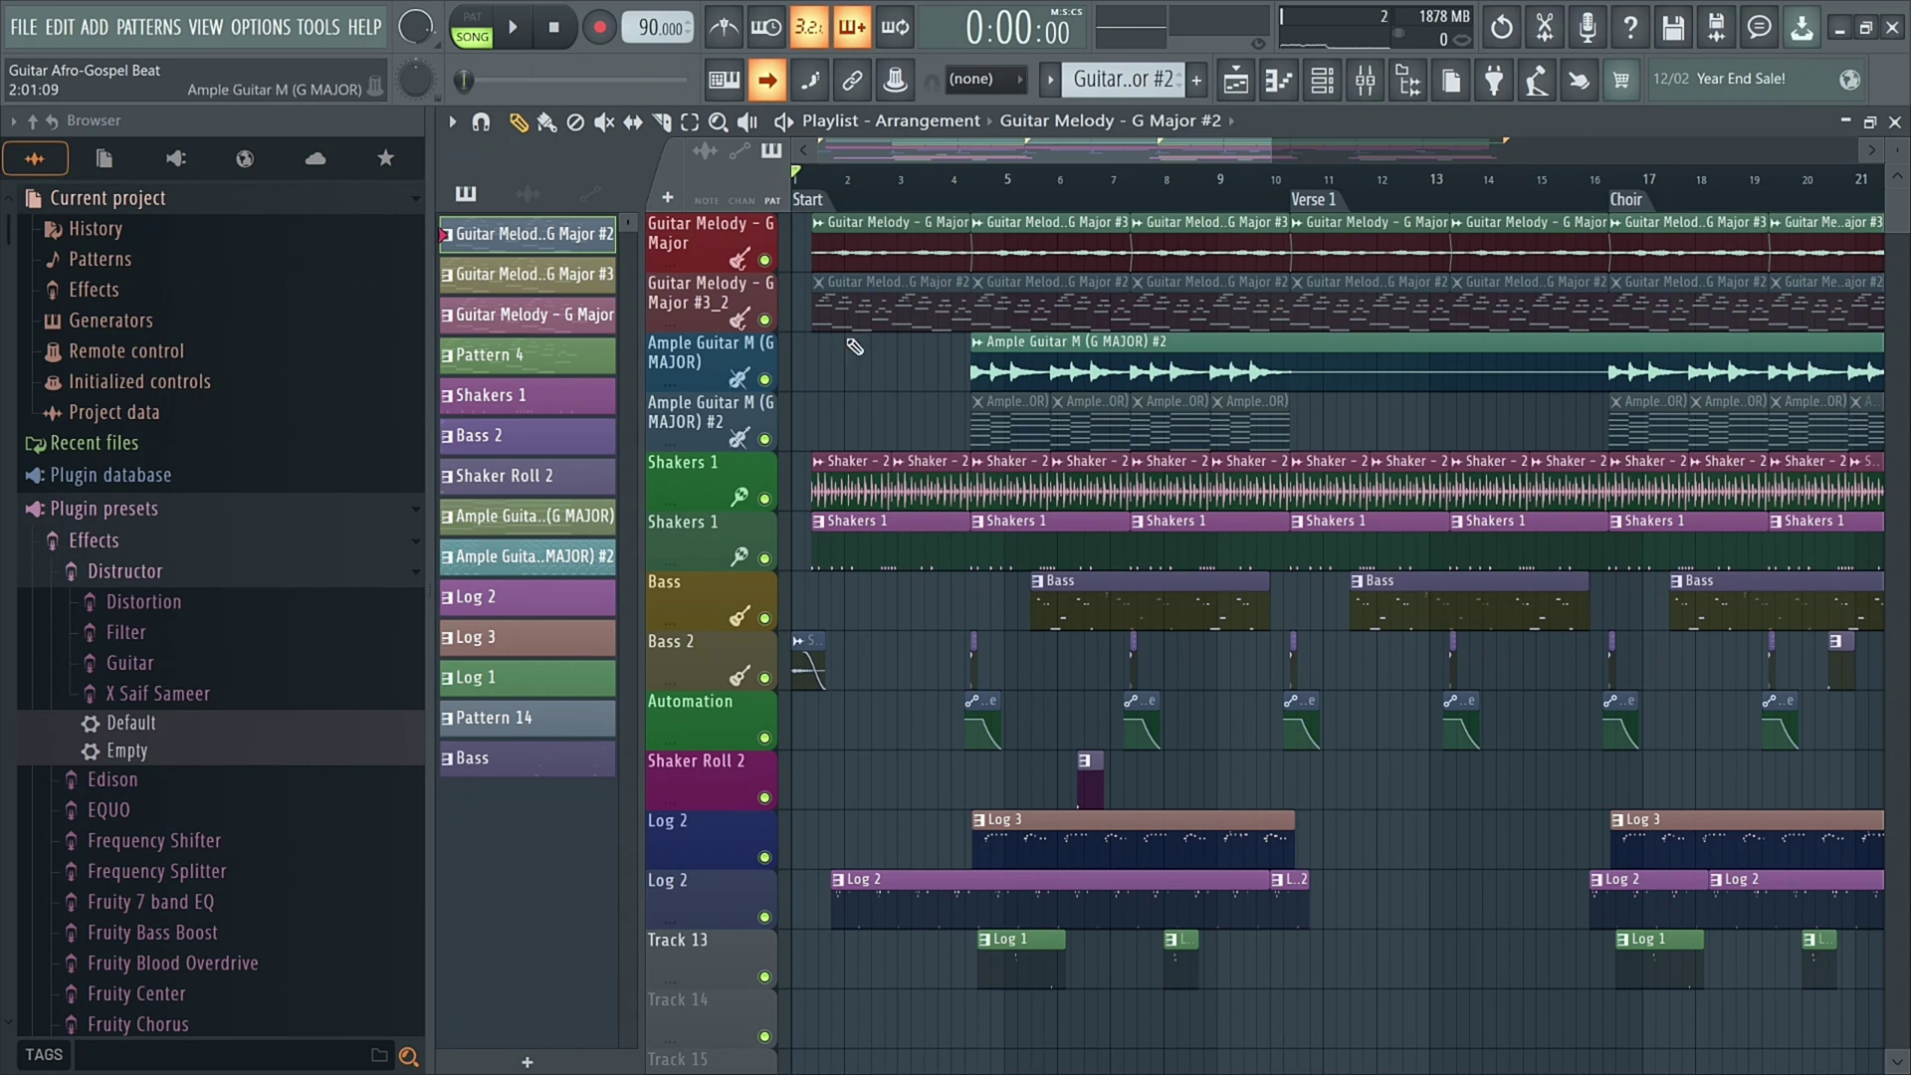
pyautogui.scroll(-3, 821, 382)
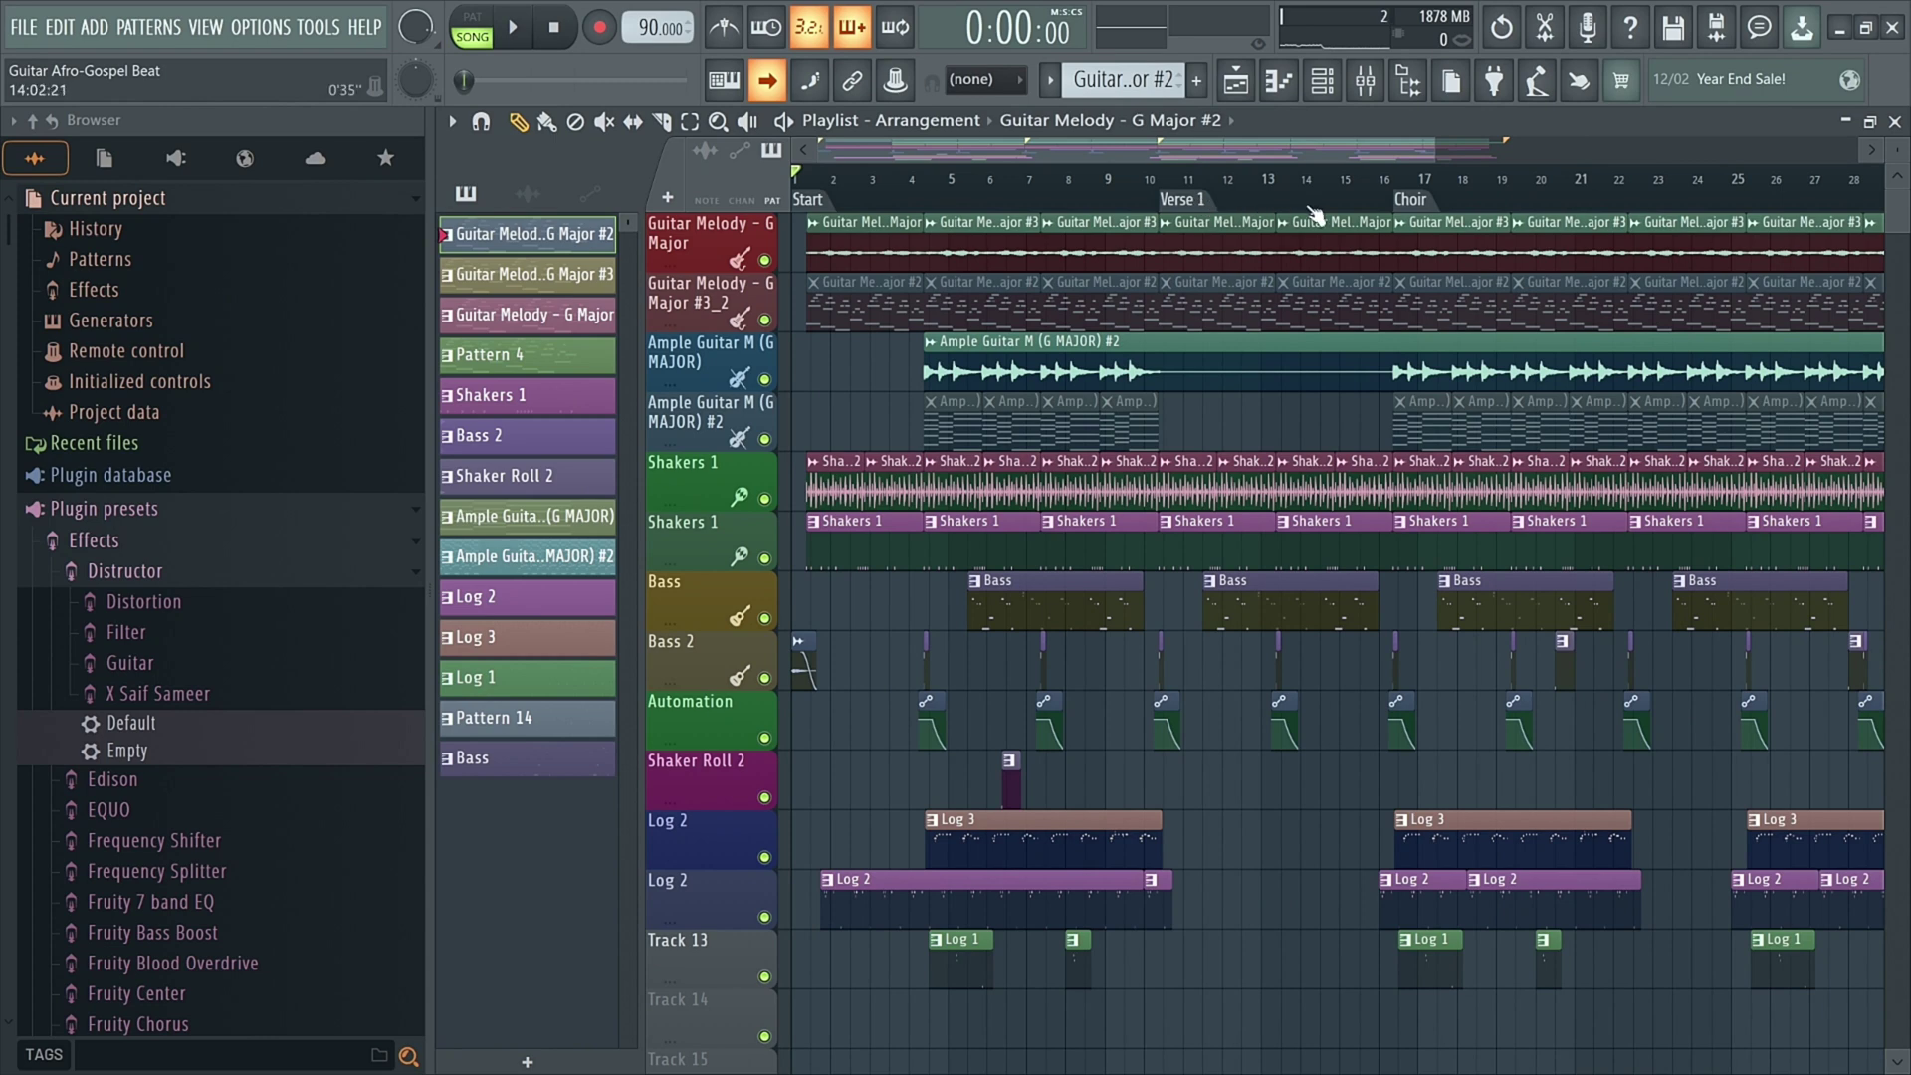
pyautogui.moveTo(1280, 151); pyautogui.dragTo(1408, 153)
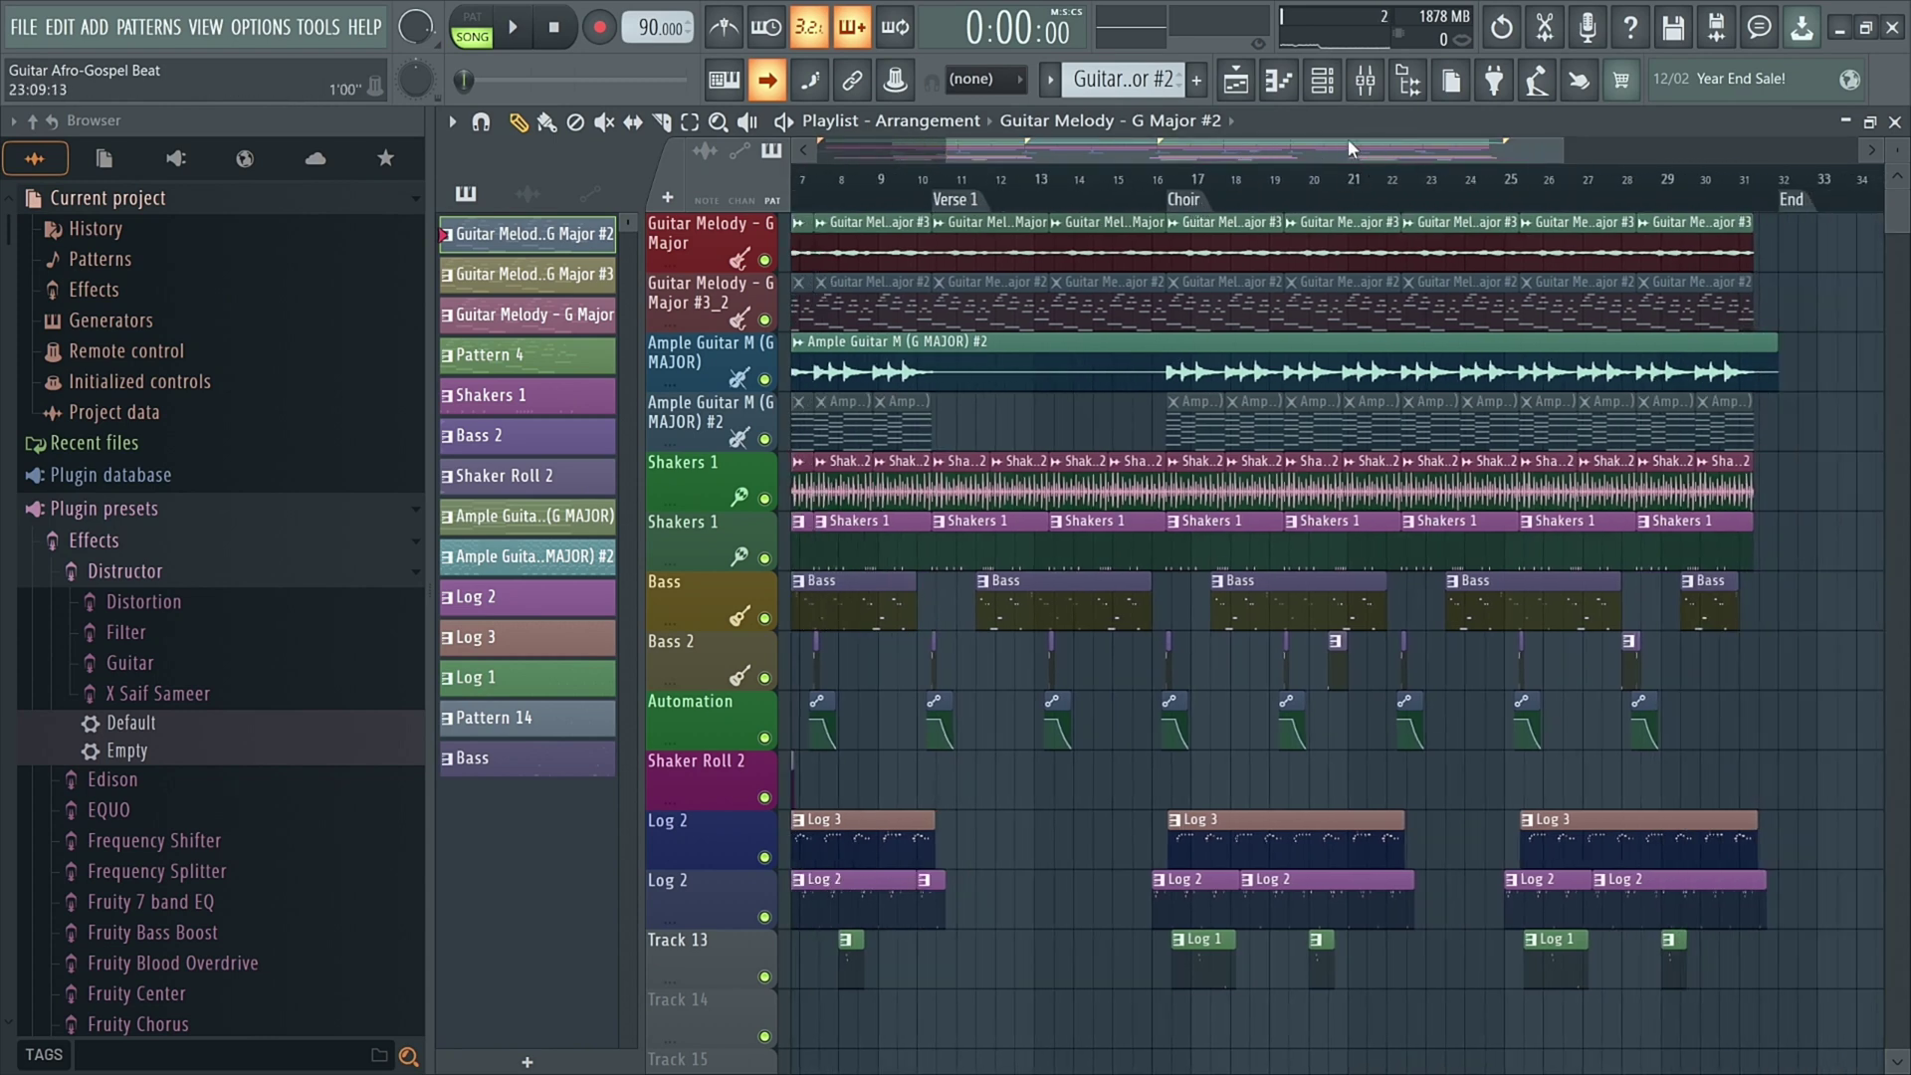
pyautogui.moveTo(1348, 145); pyautogui.dragTo(1474, 189)
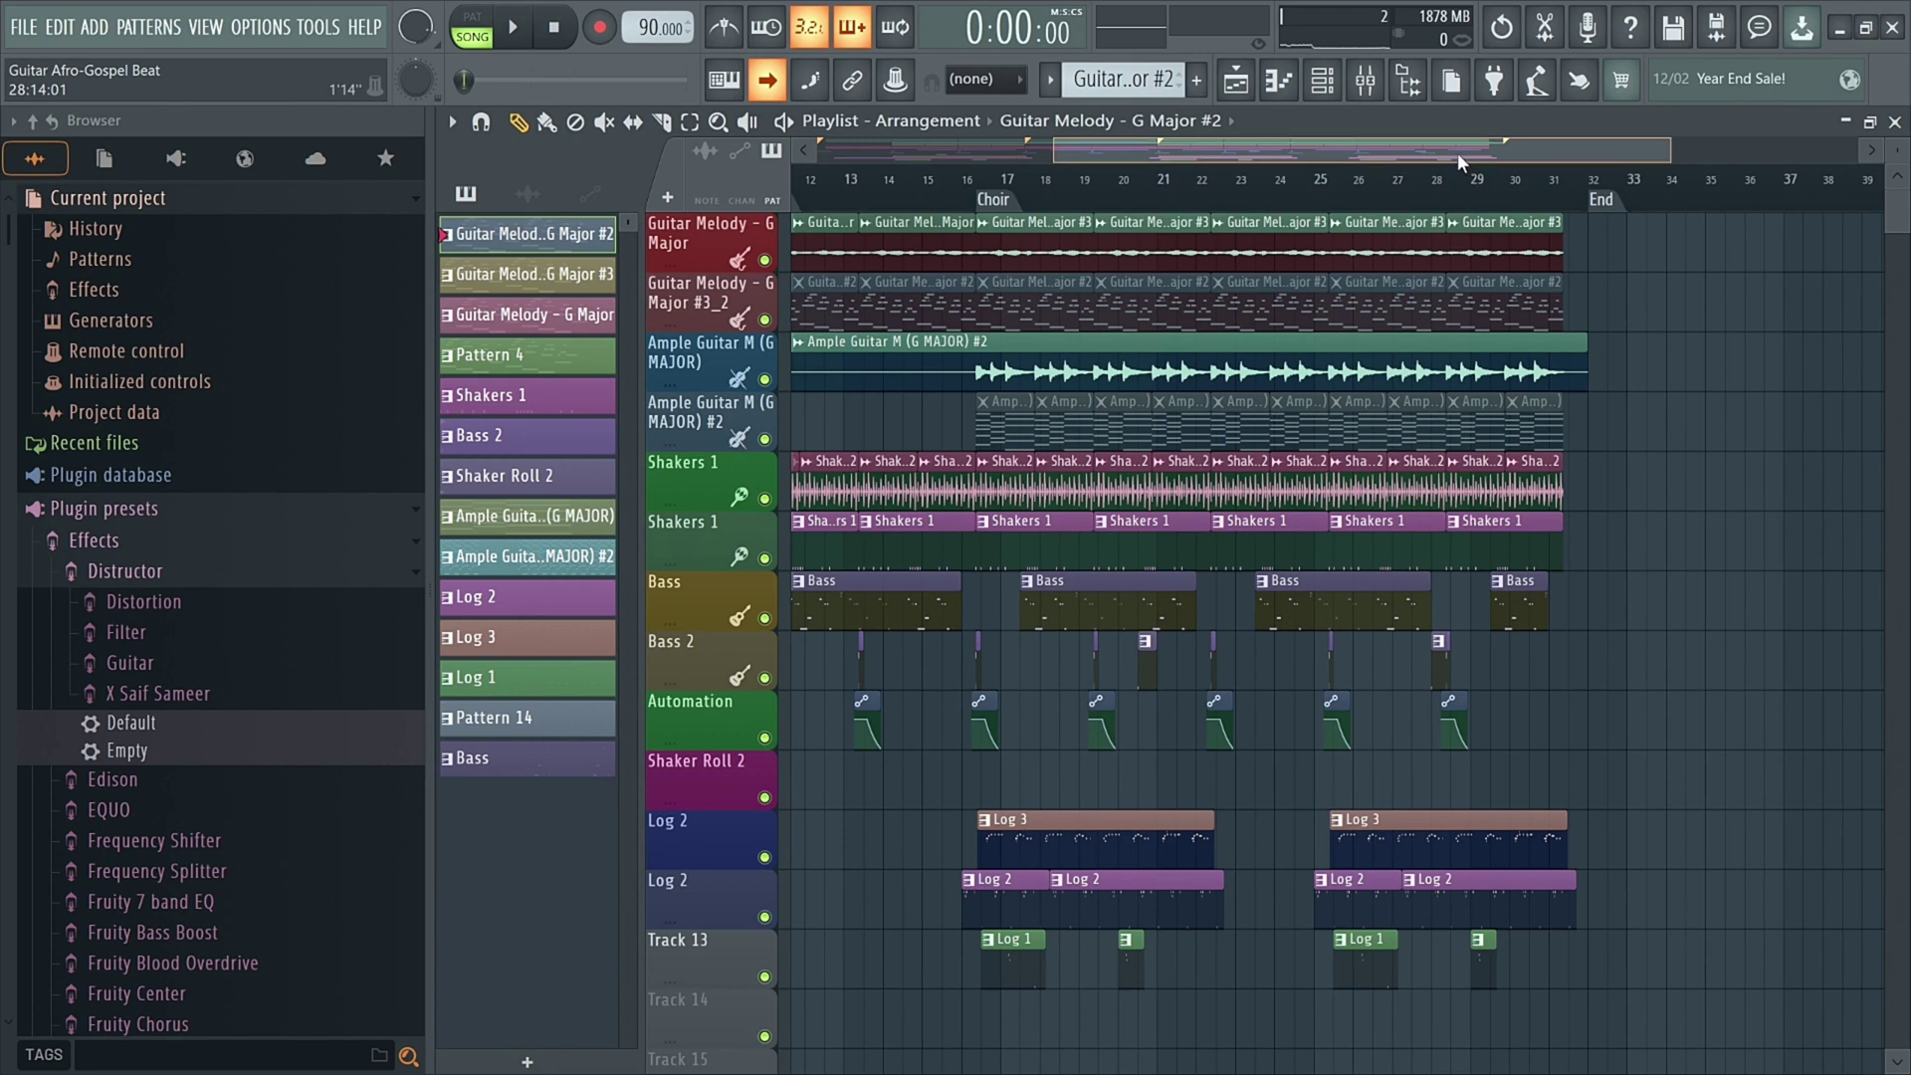
pyautogui.moveTo(1457, 152); pyautogui.dragTo(1390, 151)
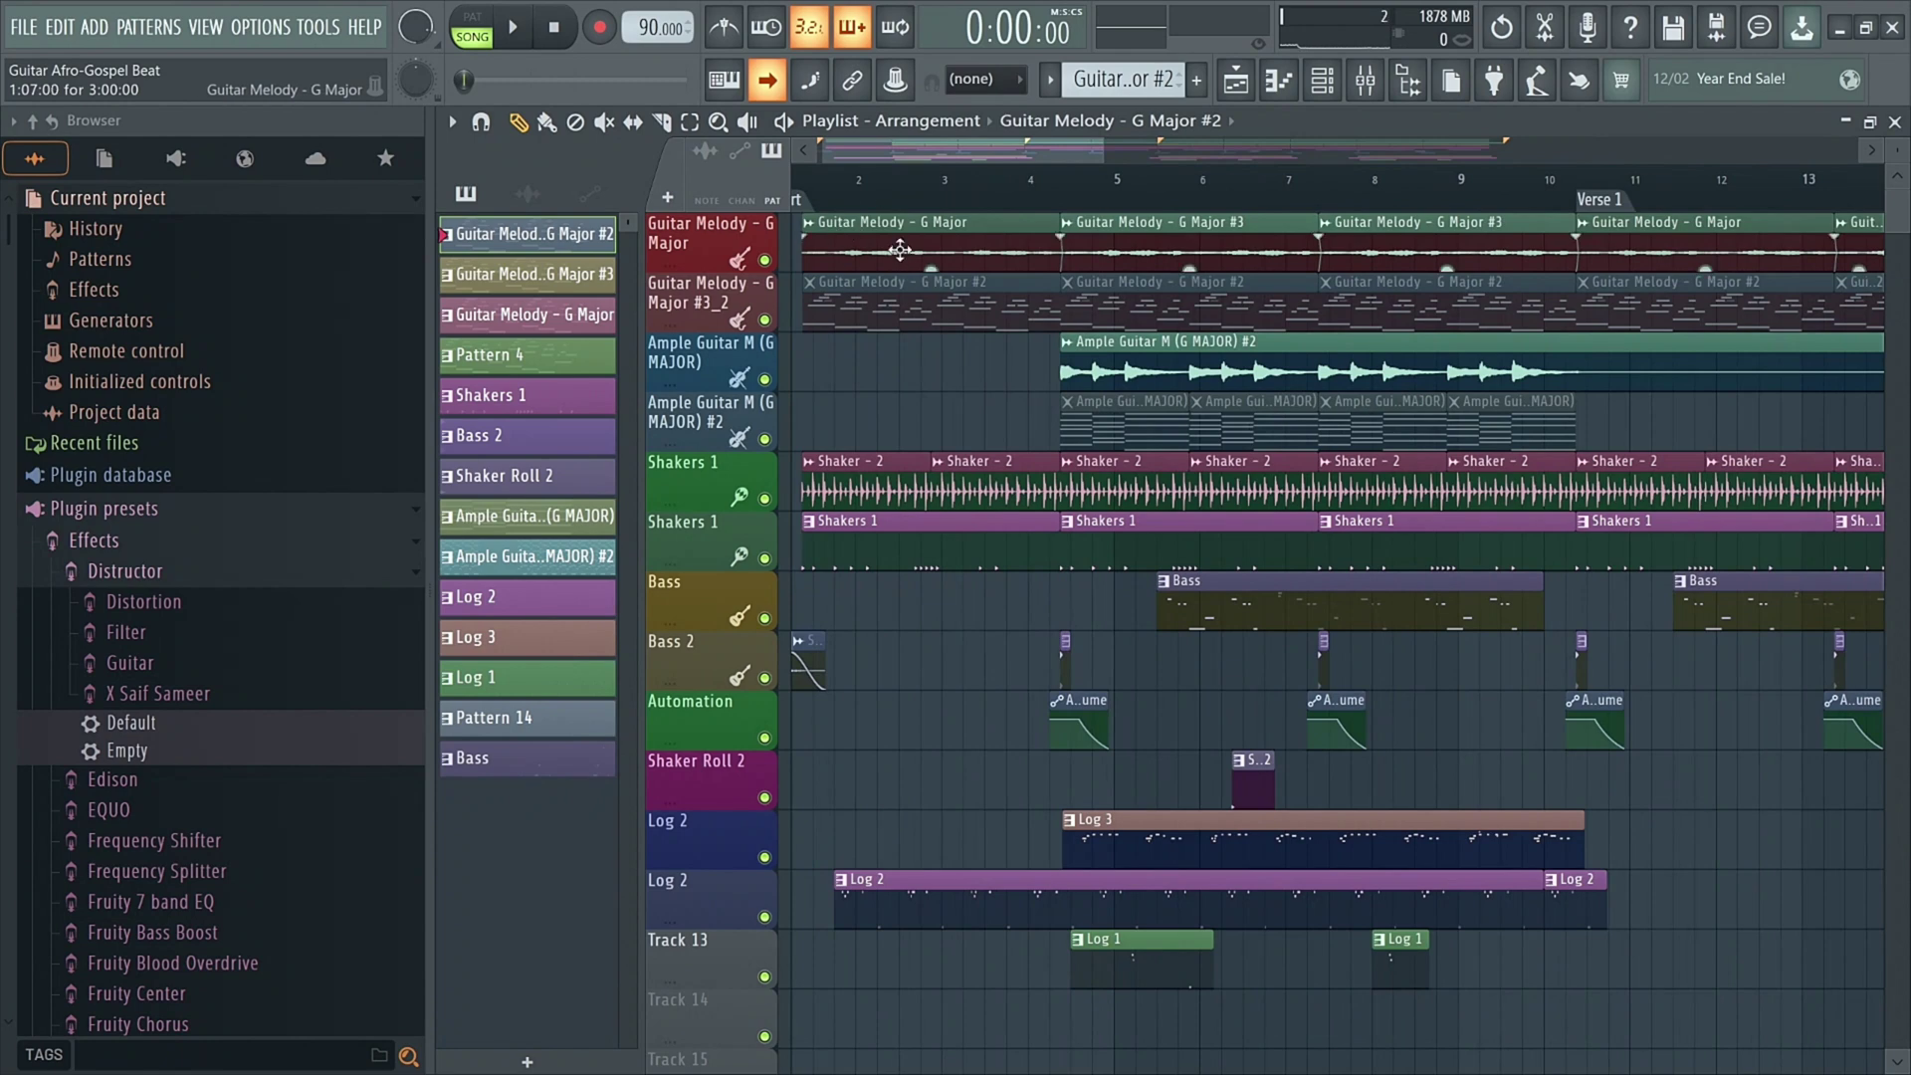
# Step: Glance at the mixer and check the target mixer track in the first Guitar Melody - G Major clip's settings, leaving it as is
pyautogui.click(1383, 86)
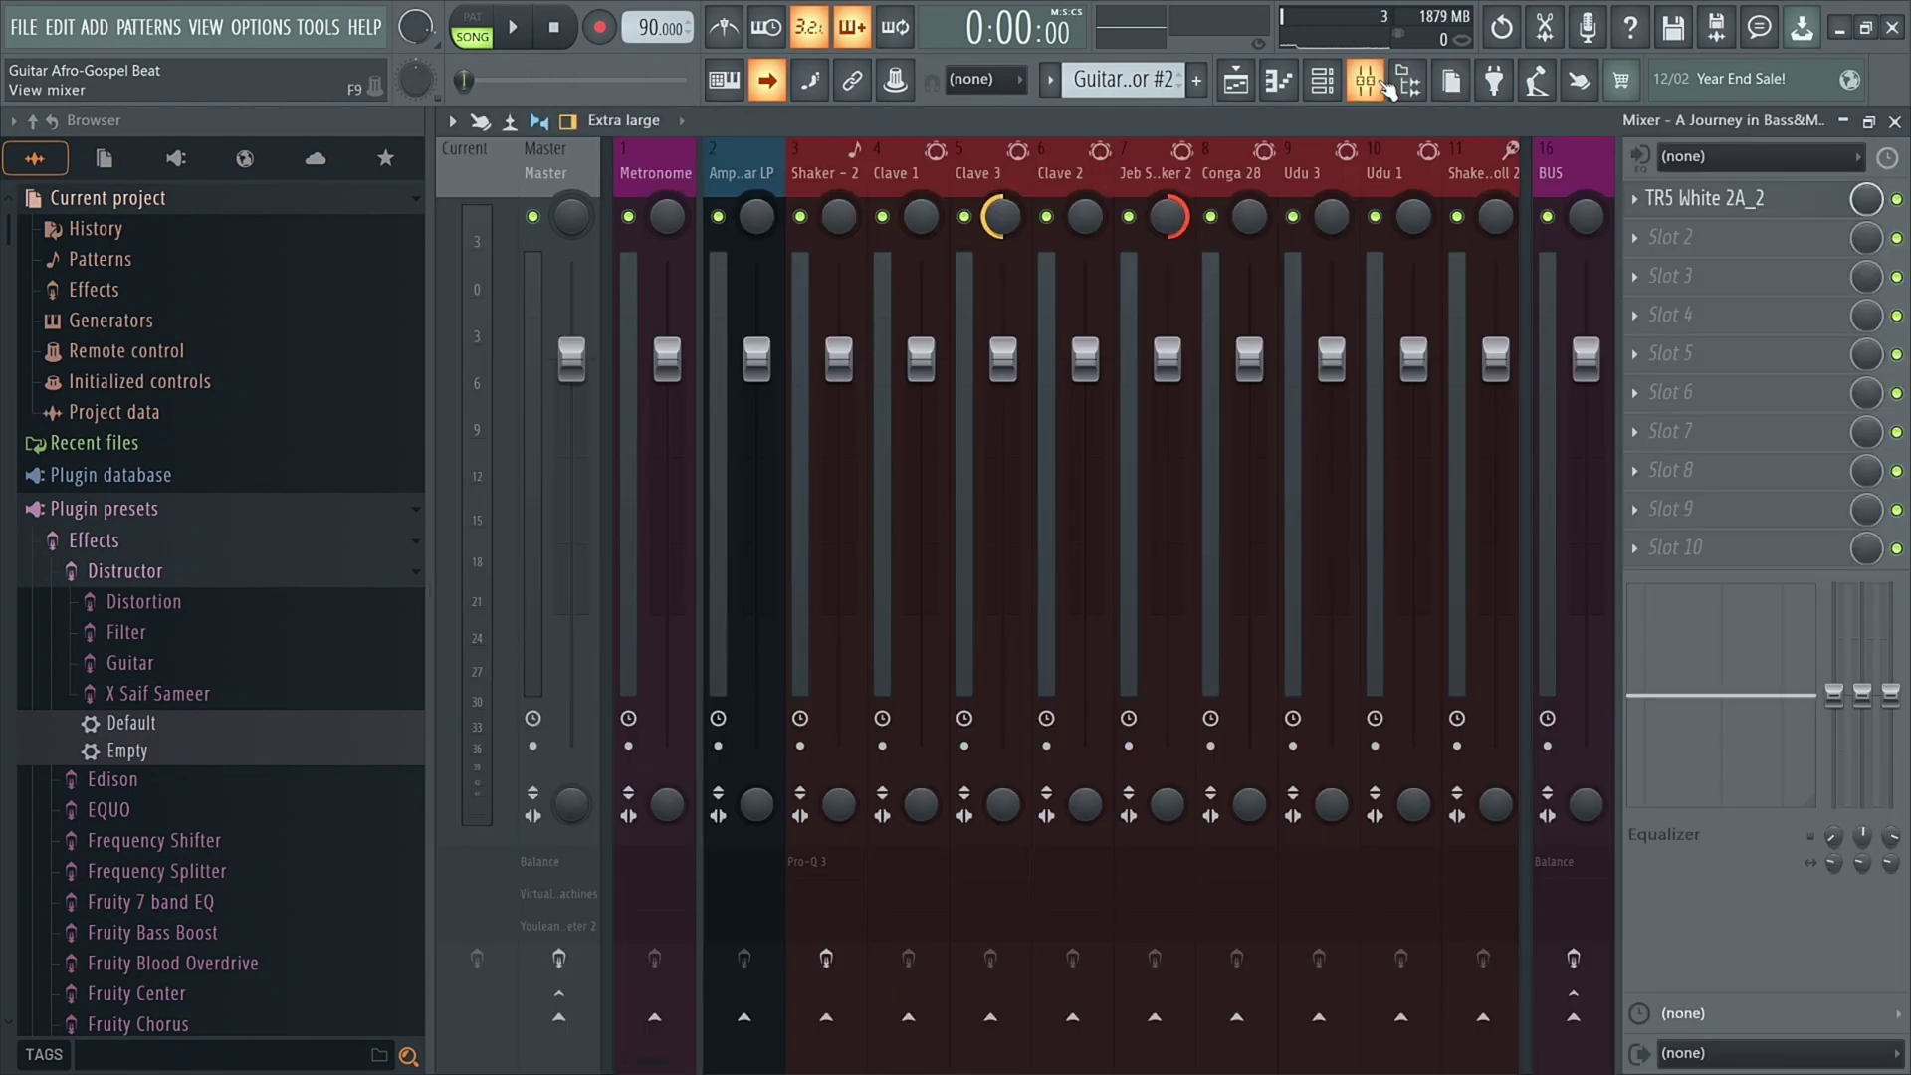
pyautogui.click(1386, 86)
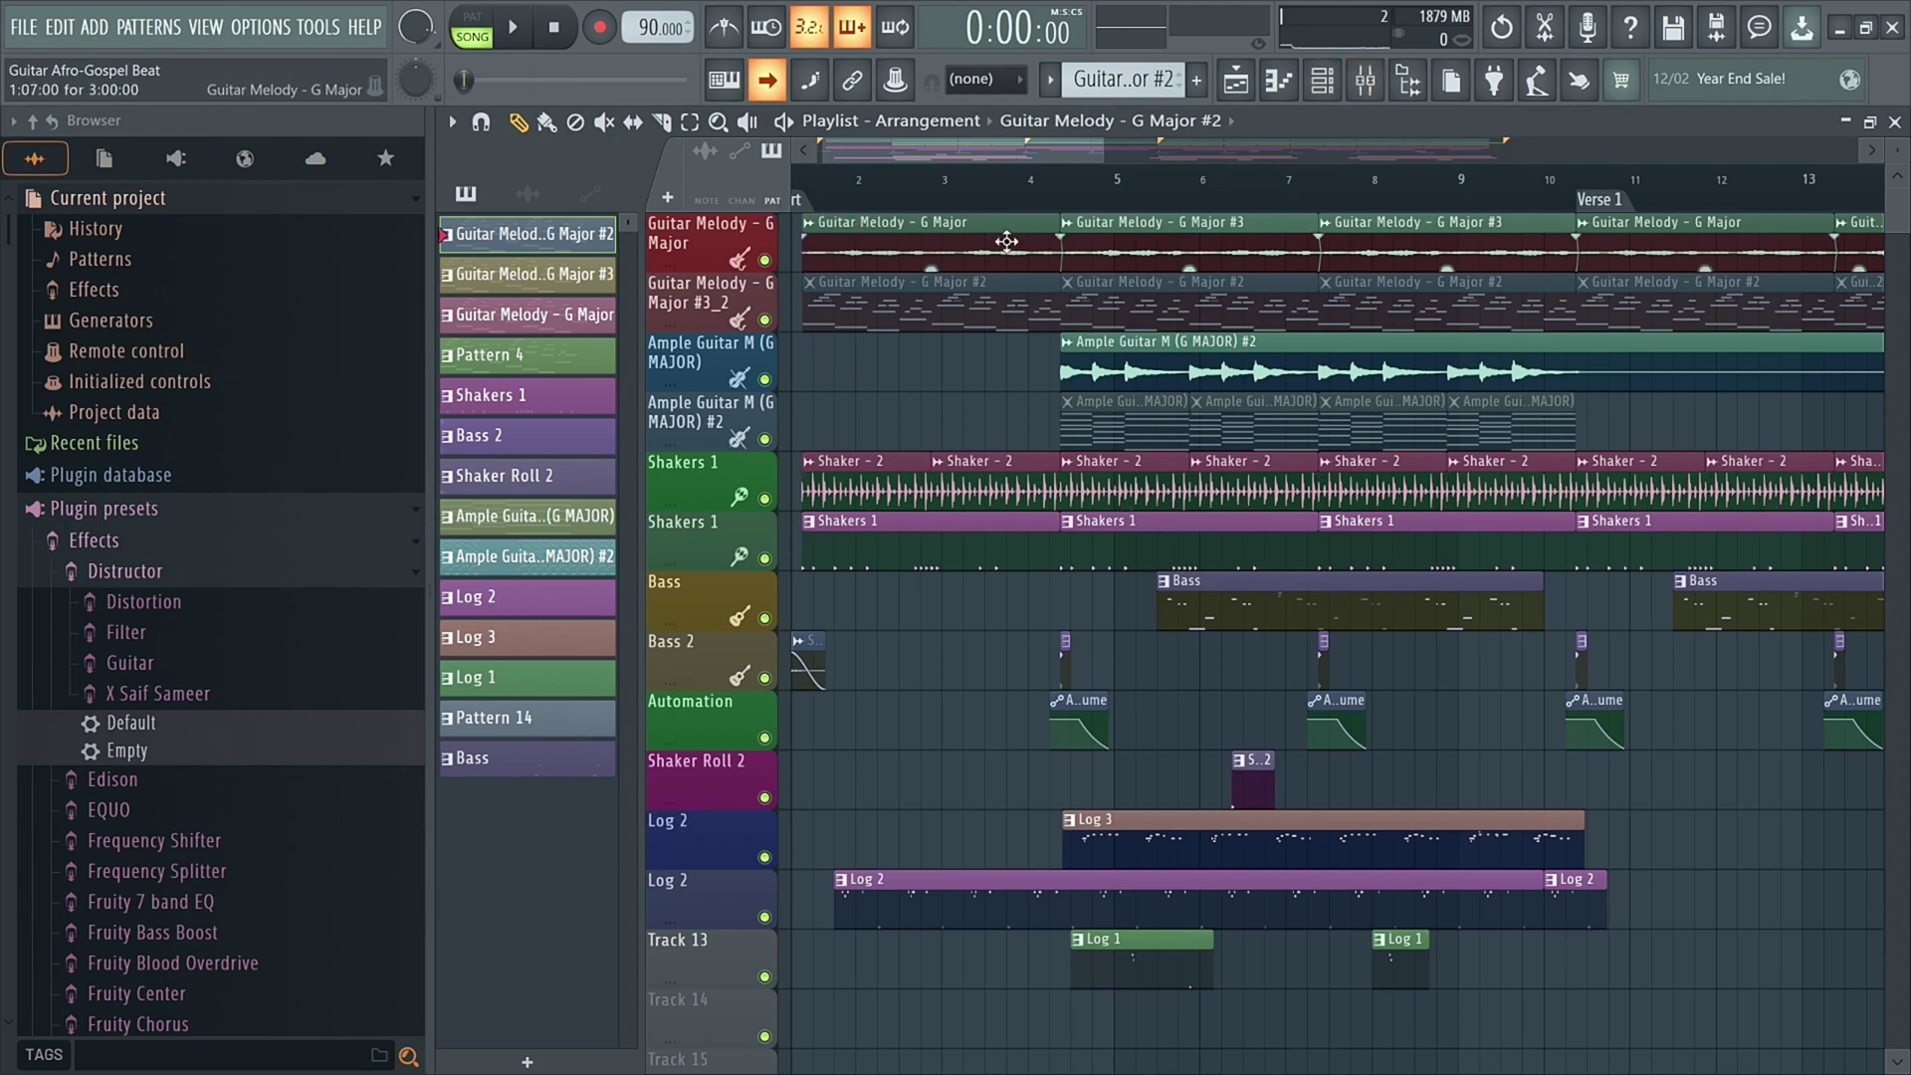
pyautogui.doubleClick(864, 236)
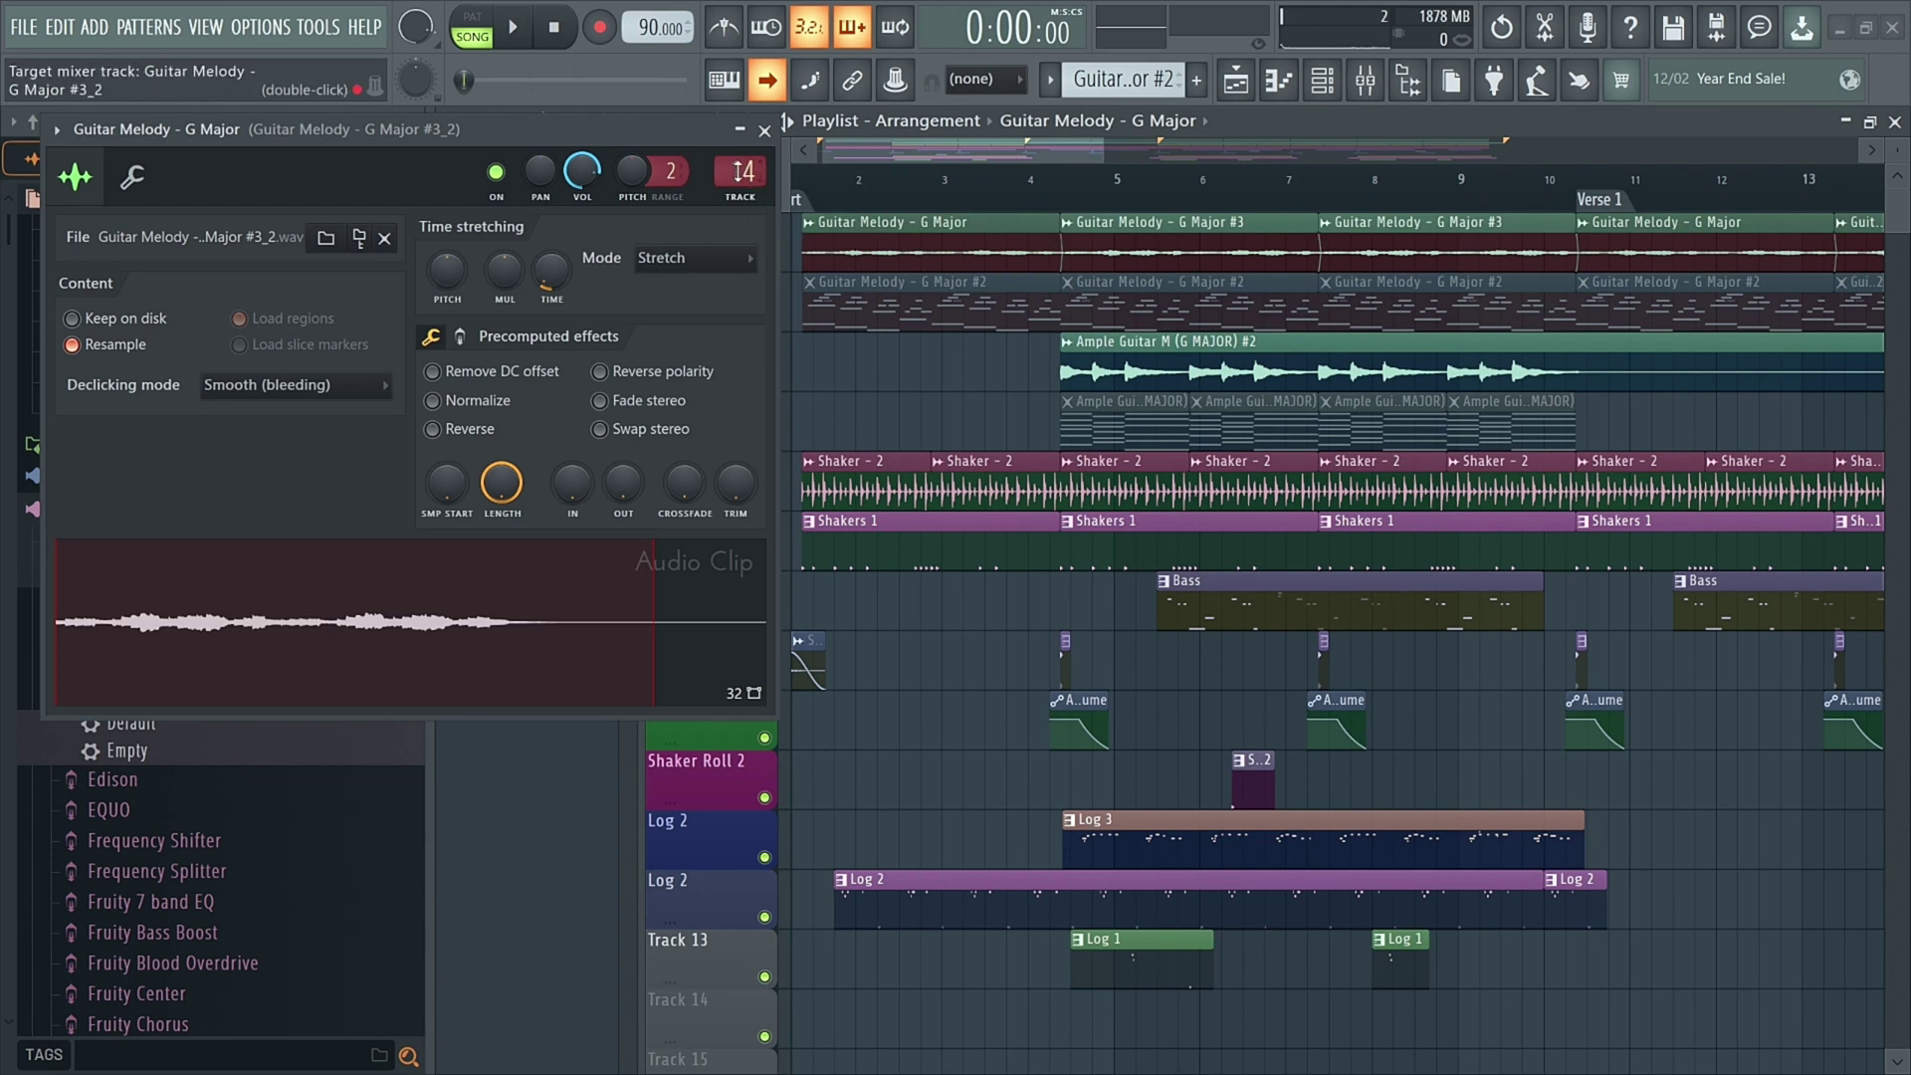
pyautogui.rightClick(744, 172)
pyautogui.click(793, 536)
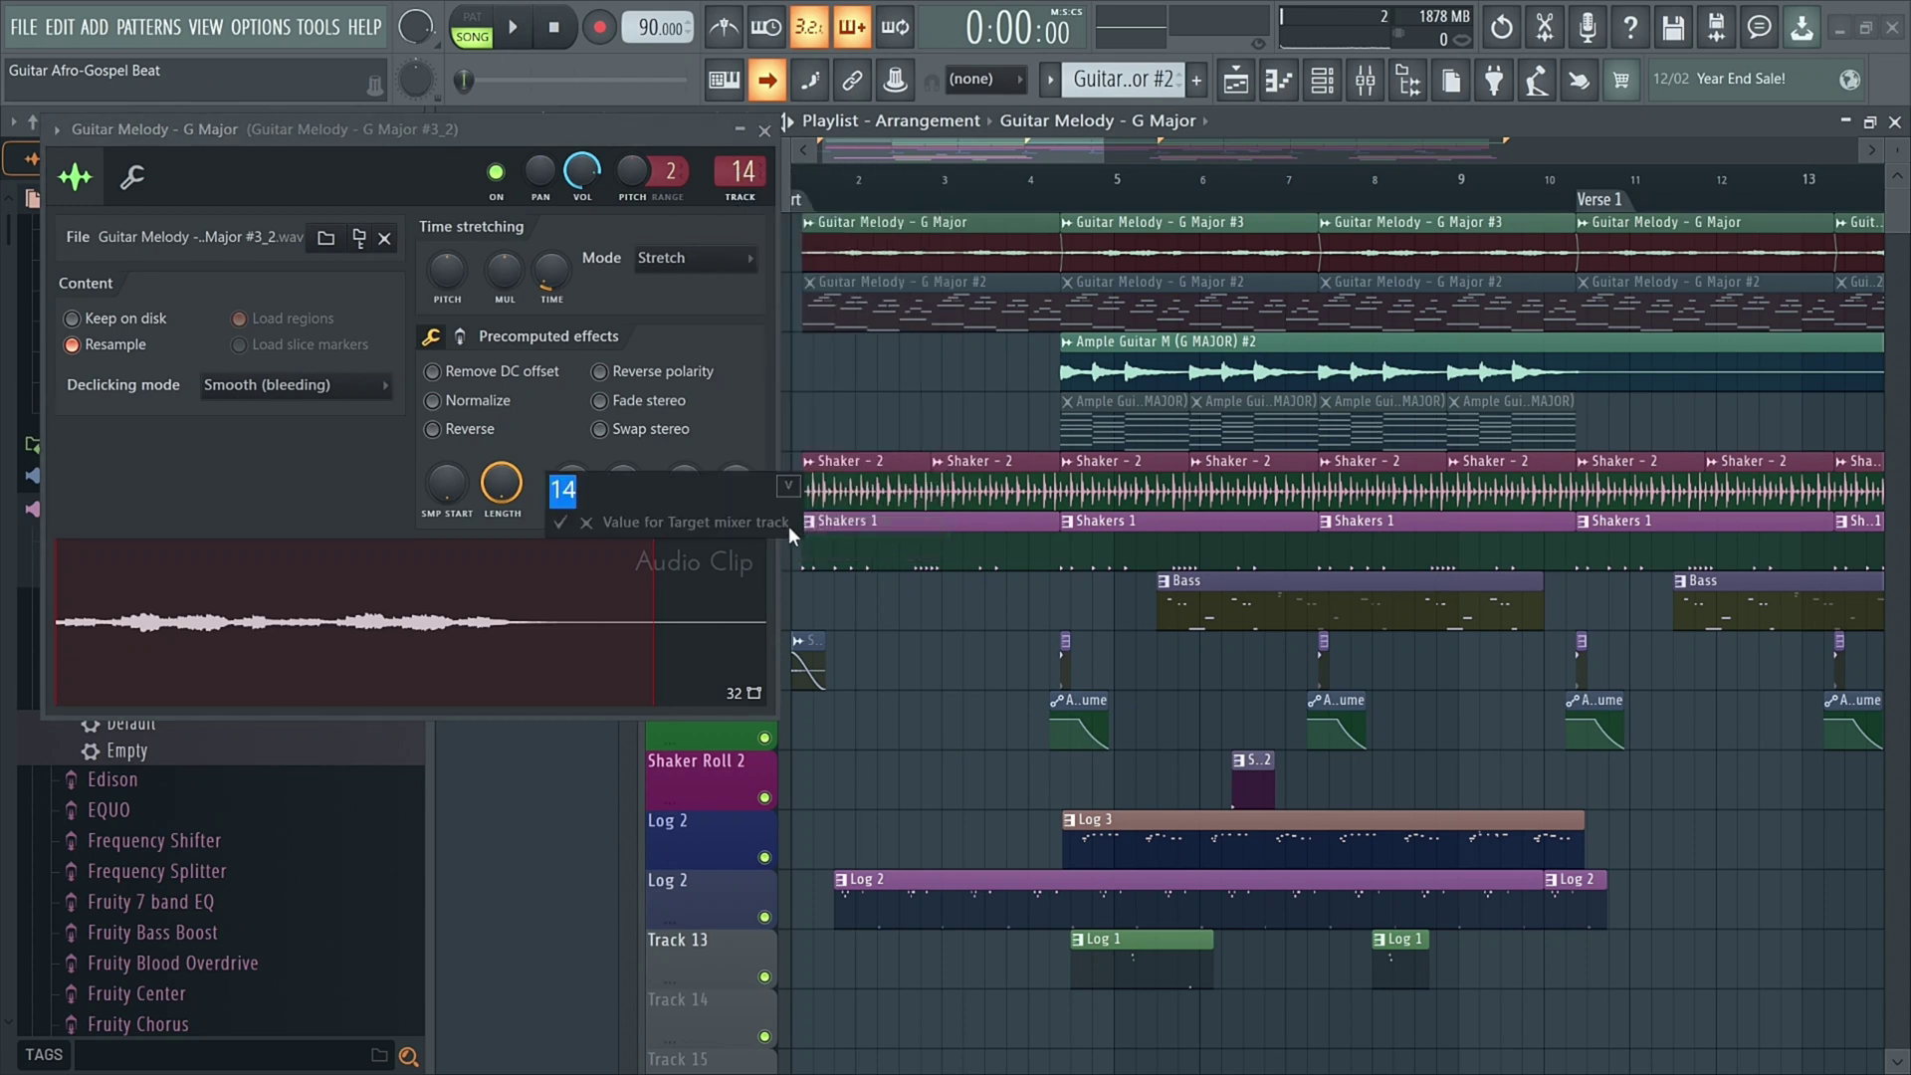
pyautogui.click(587, 522)
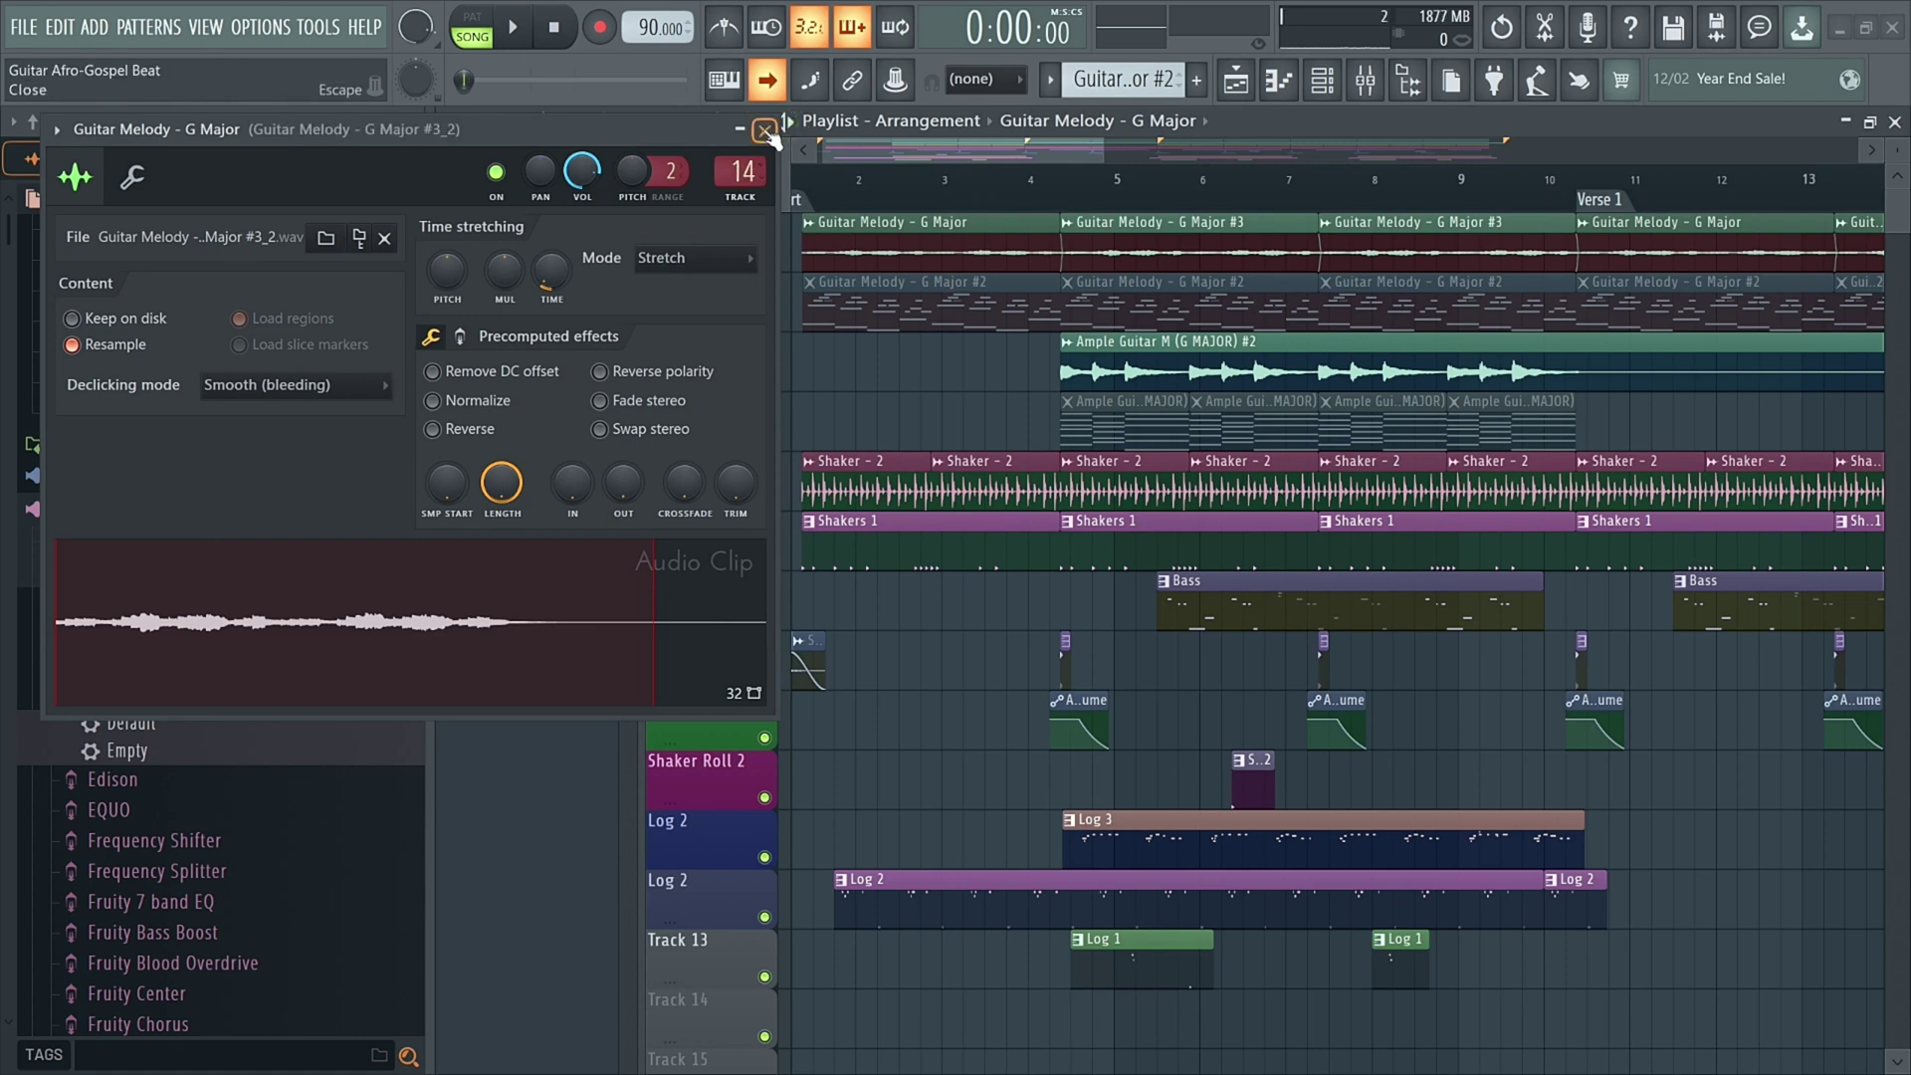
pyautogui.click(765, 131)
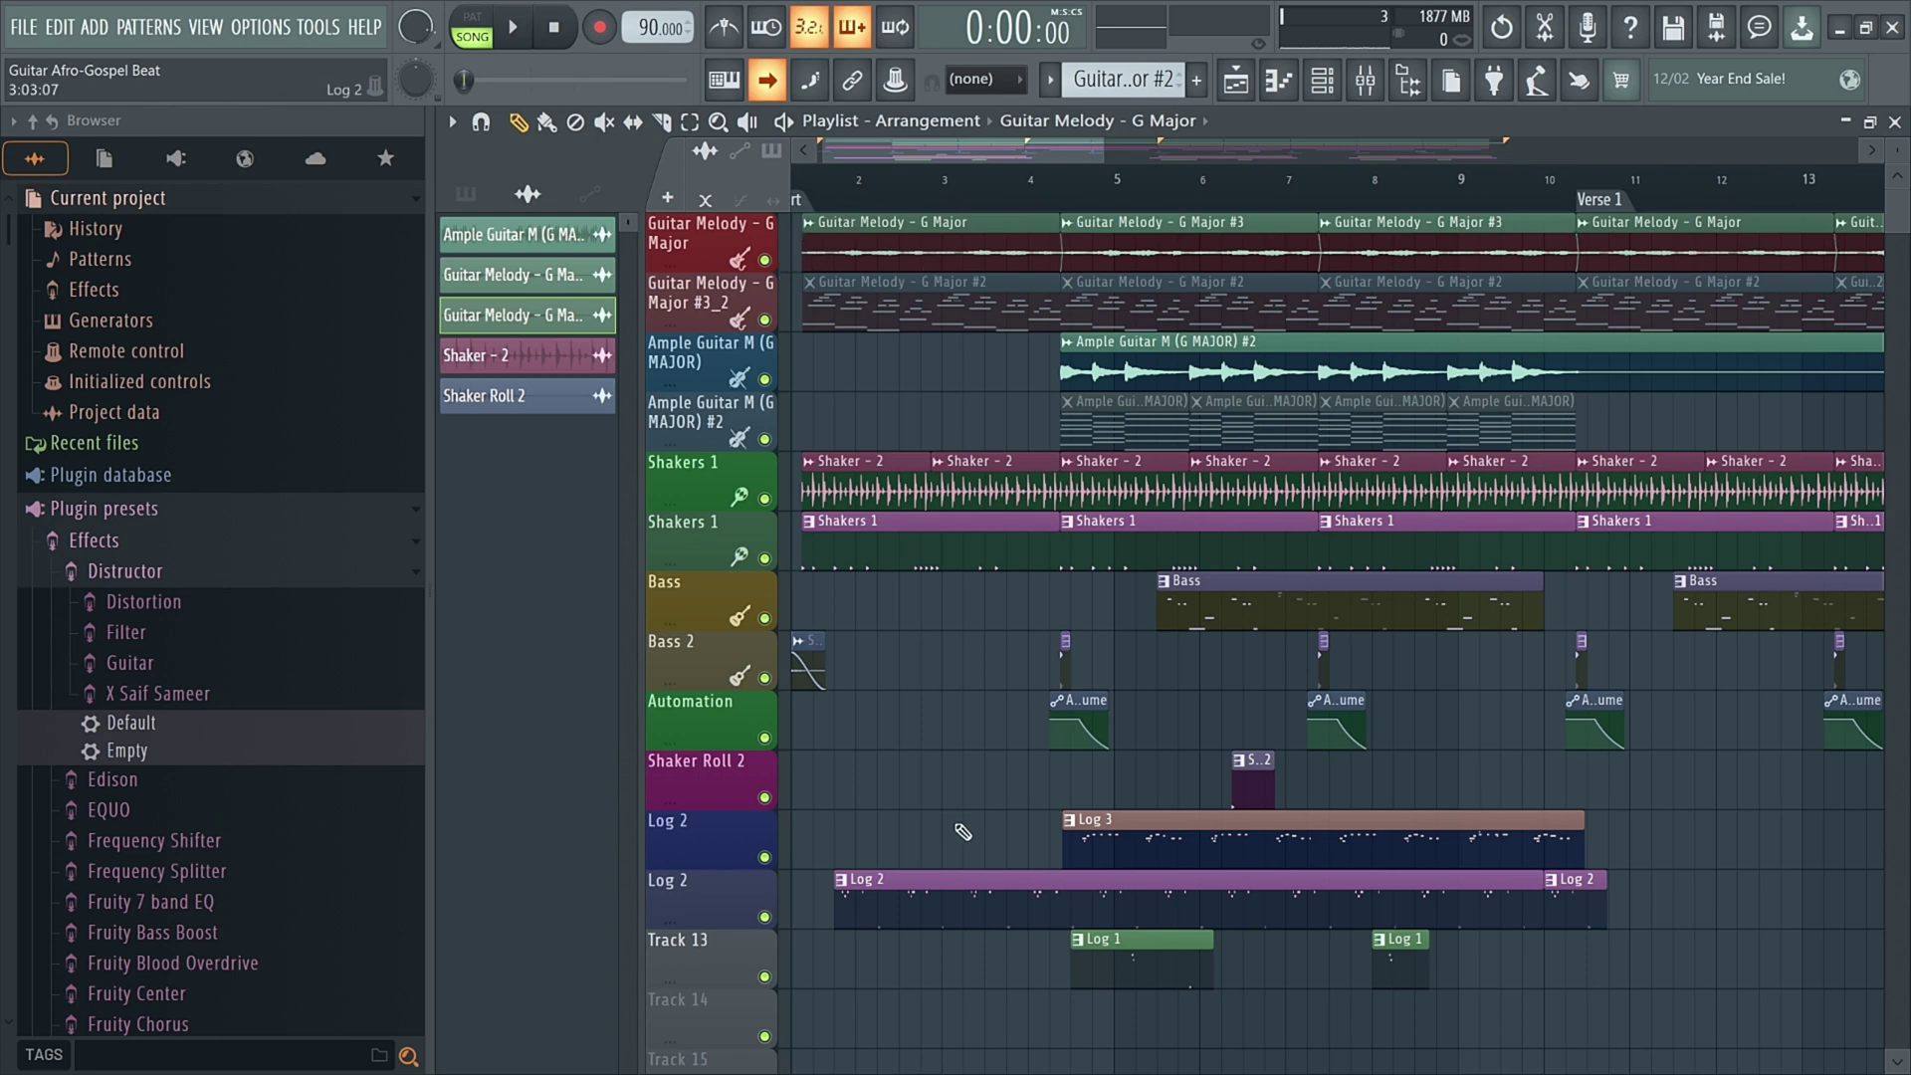
# Step: Display all channels in the channel rack and look through them and their mixer track assignments down to Log Drums
pyautogui.click(1322, 80)
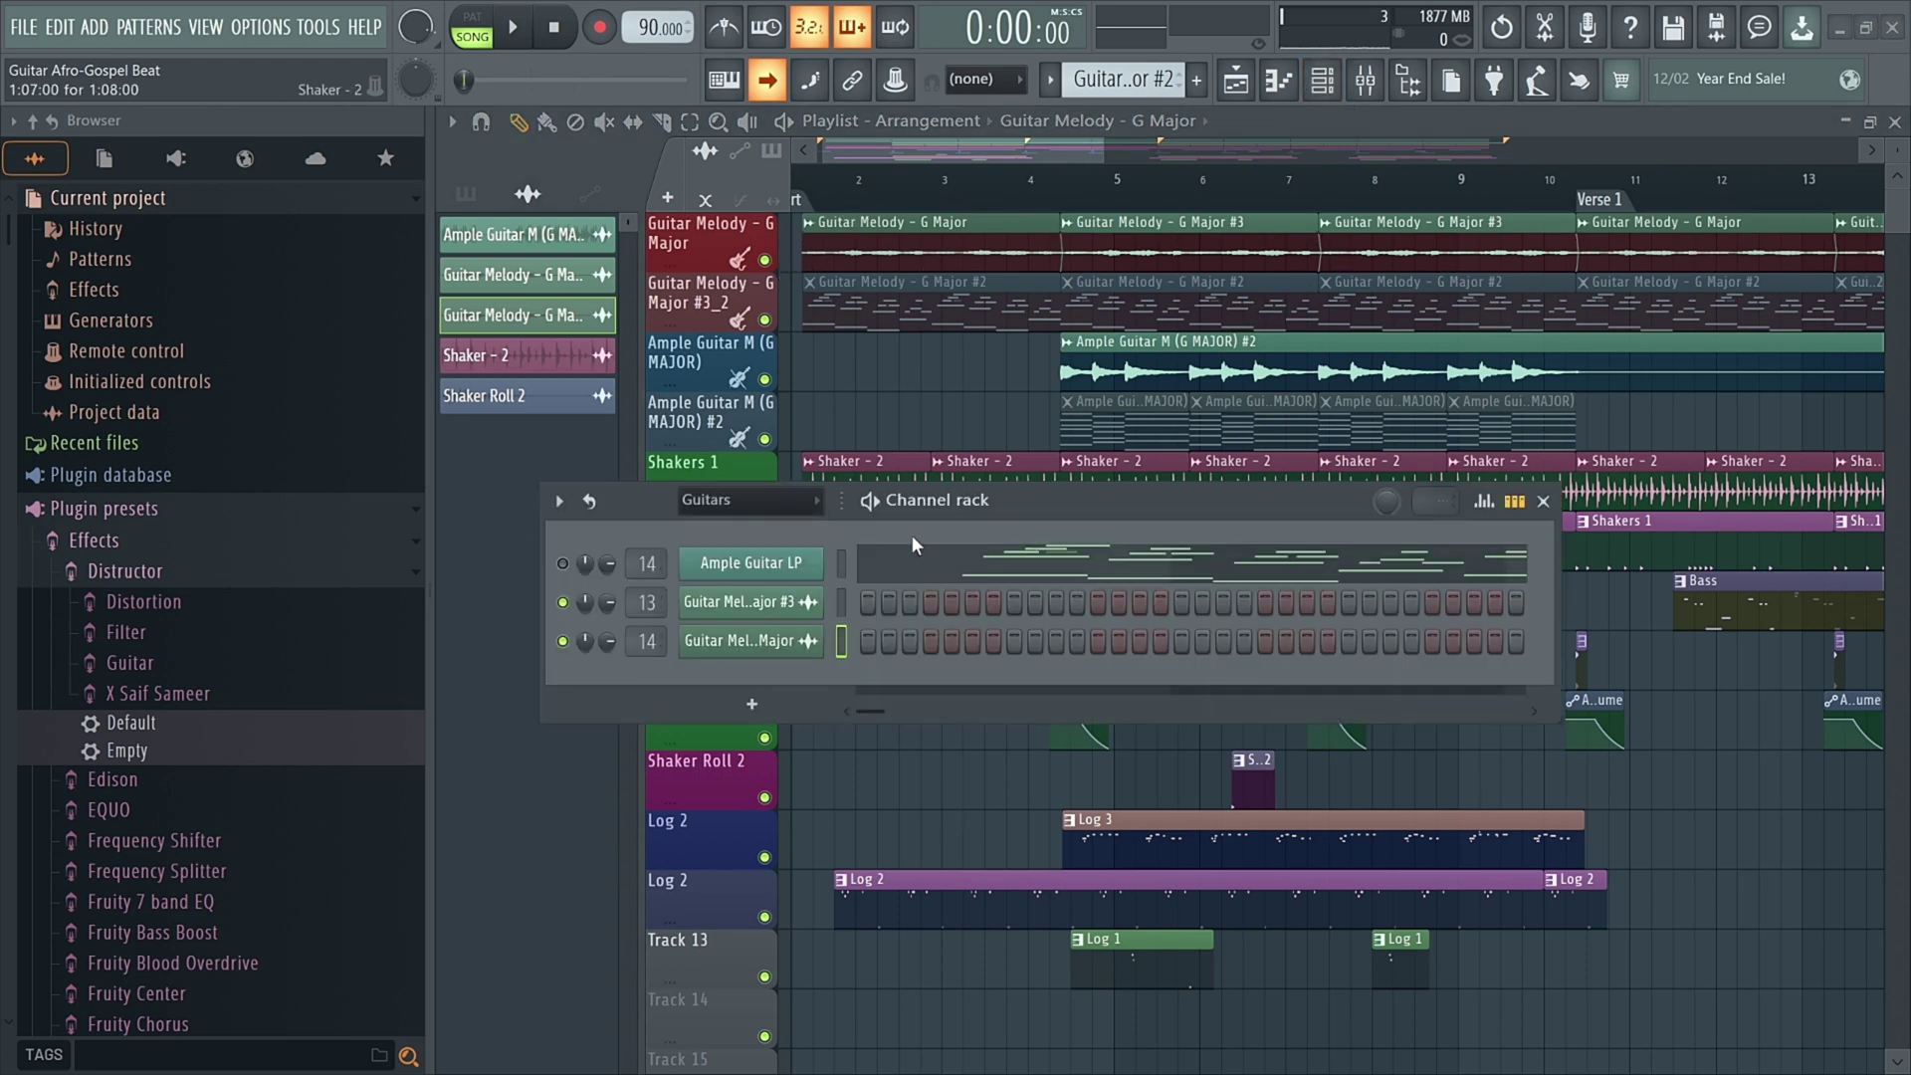
pyautogui.click(794, 515)
pyautogui.click(718, 522)
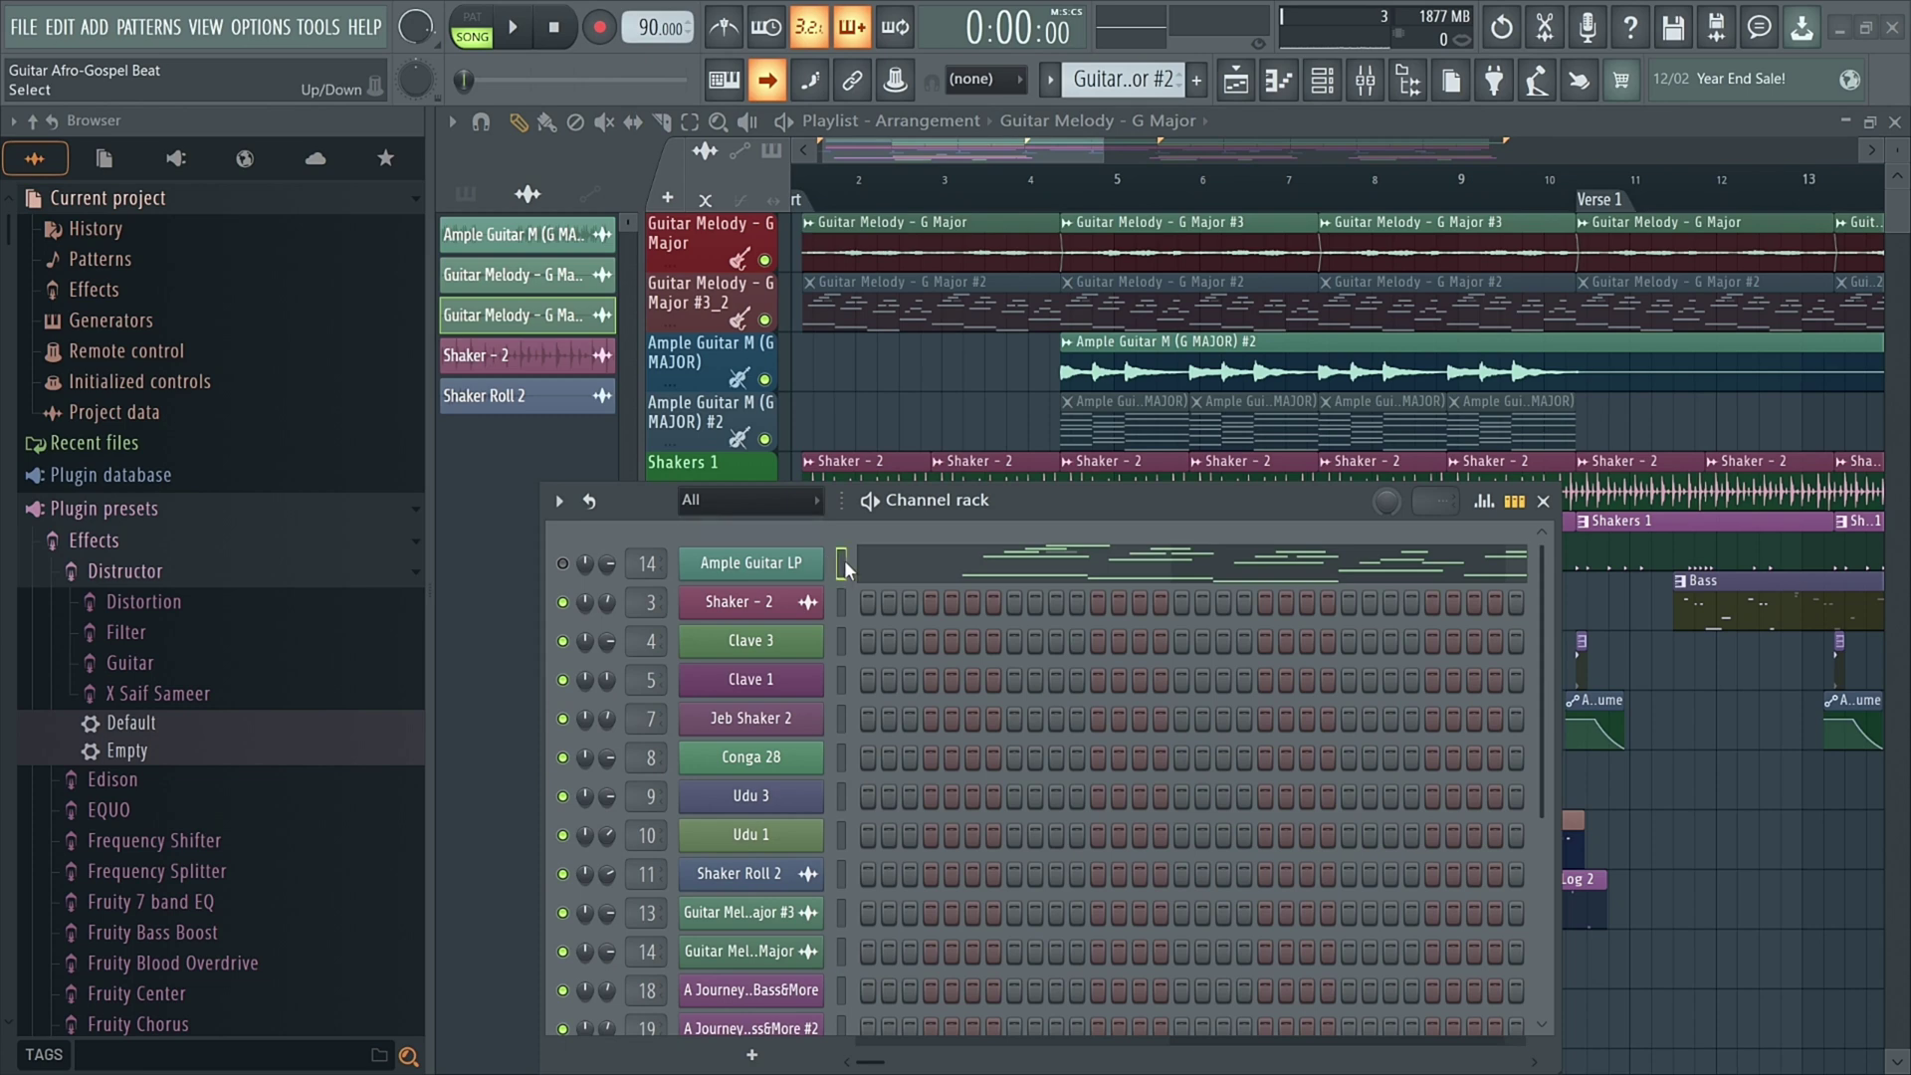
pyautogui.moveTo(919, 504); pyautogui.dragTo(862, 213)
pyautogui.scroll(-3, 802, 722)
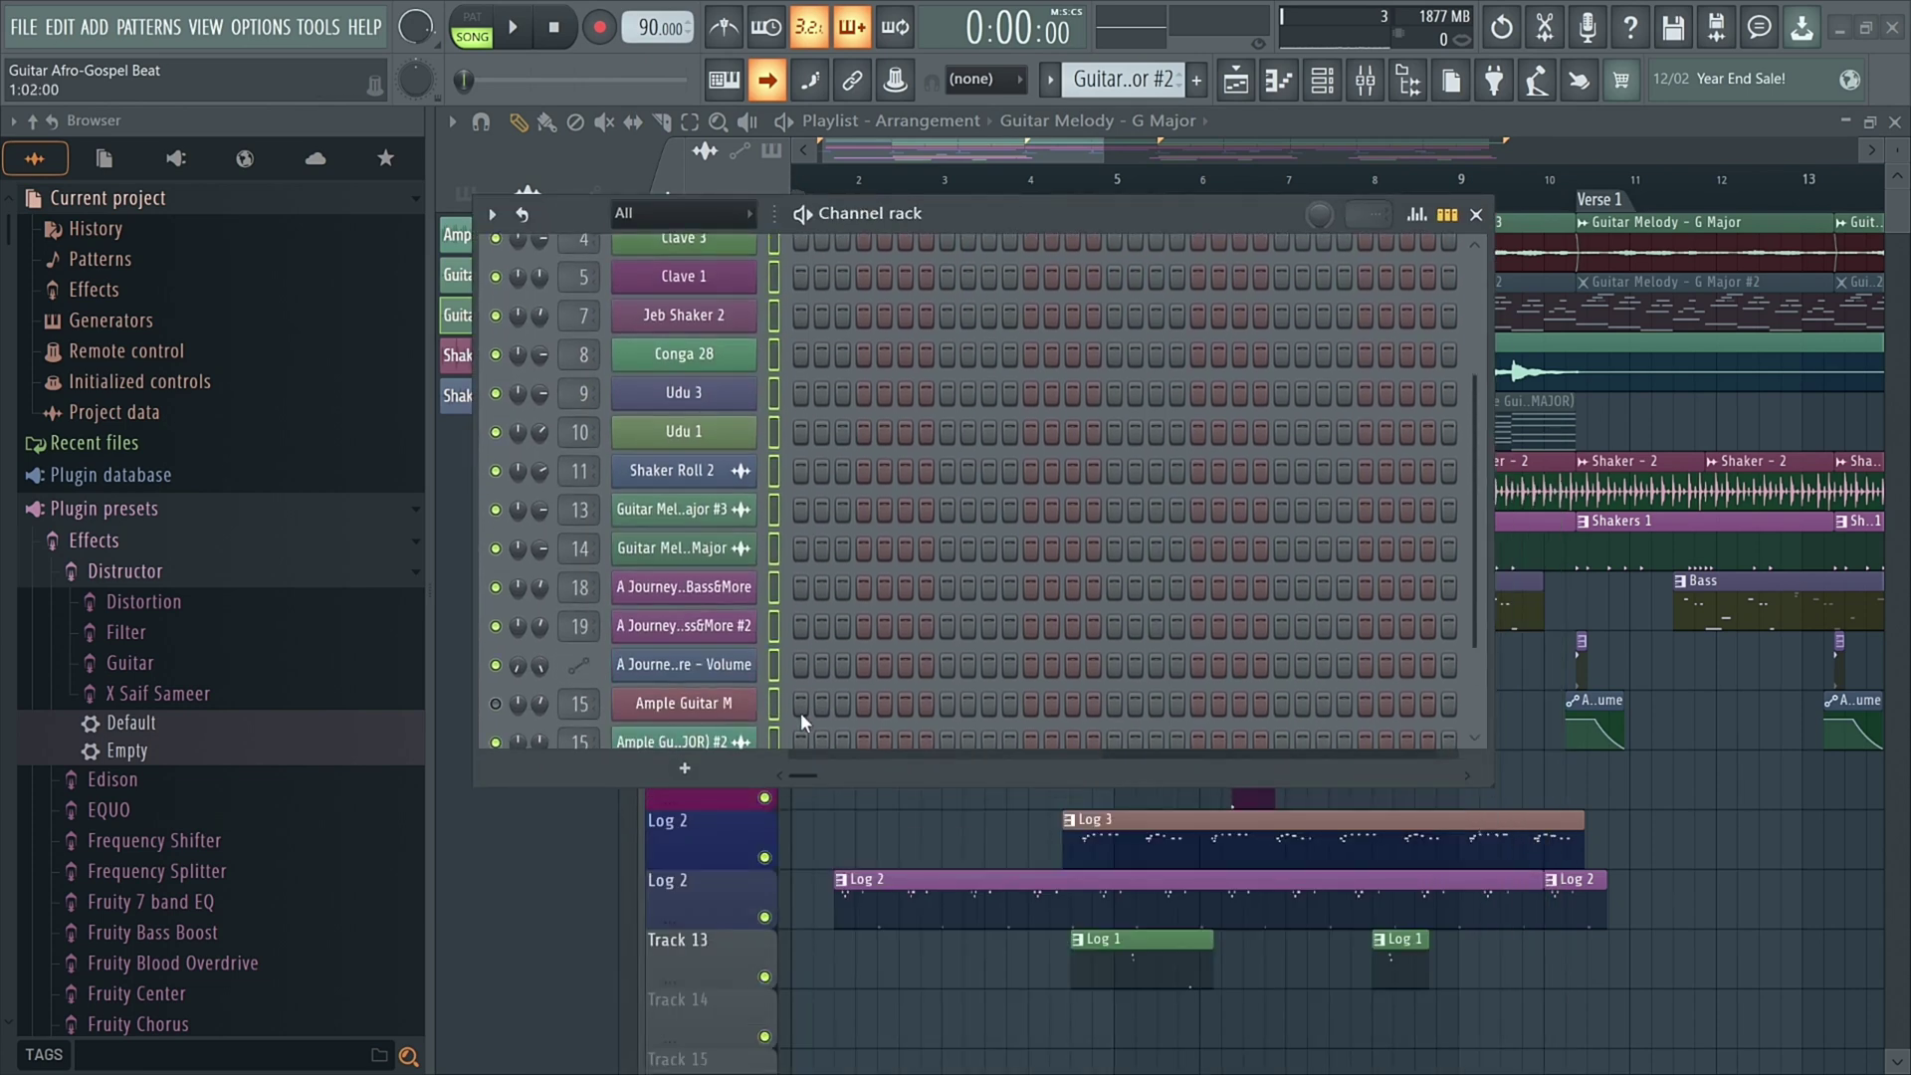
pyautogui.scroll(-2, 802, 721)
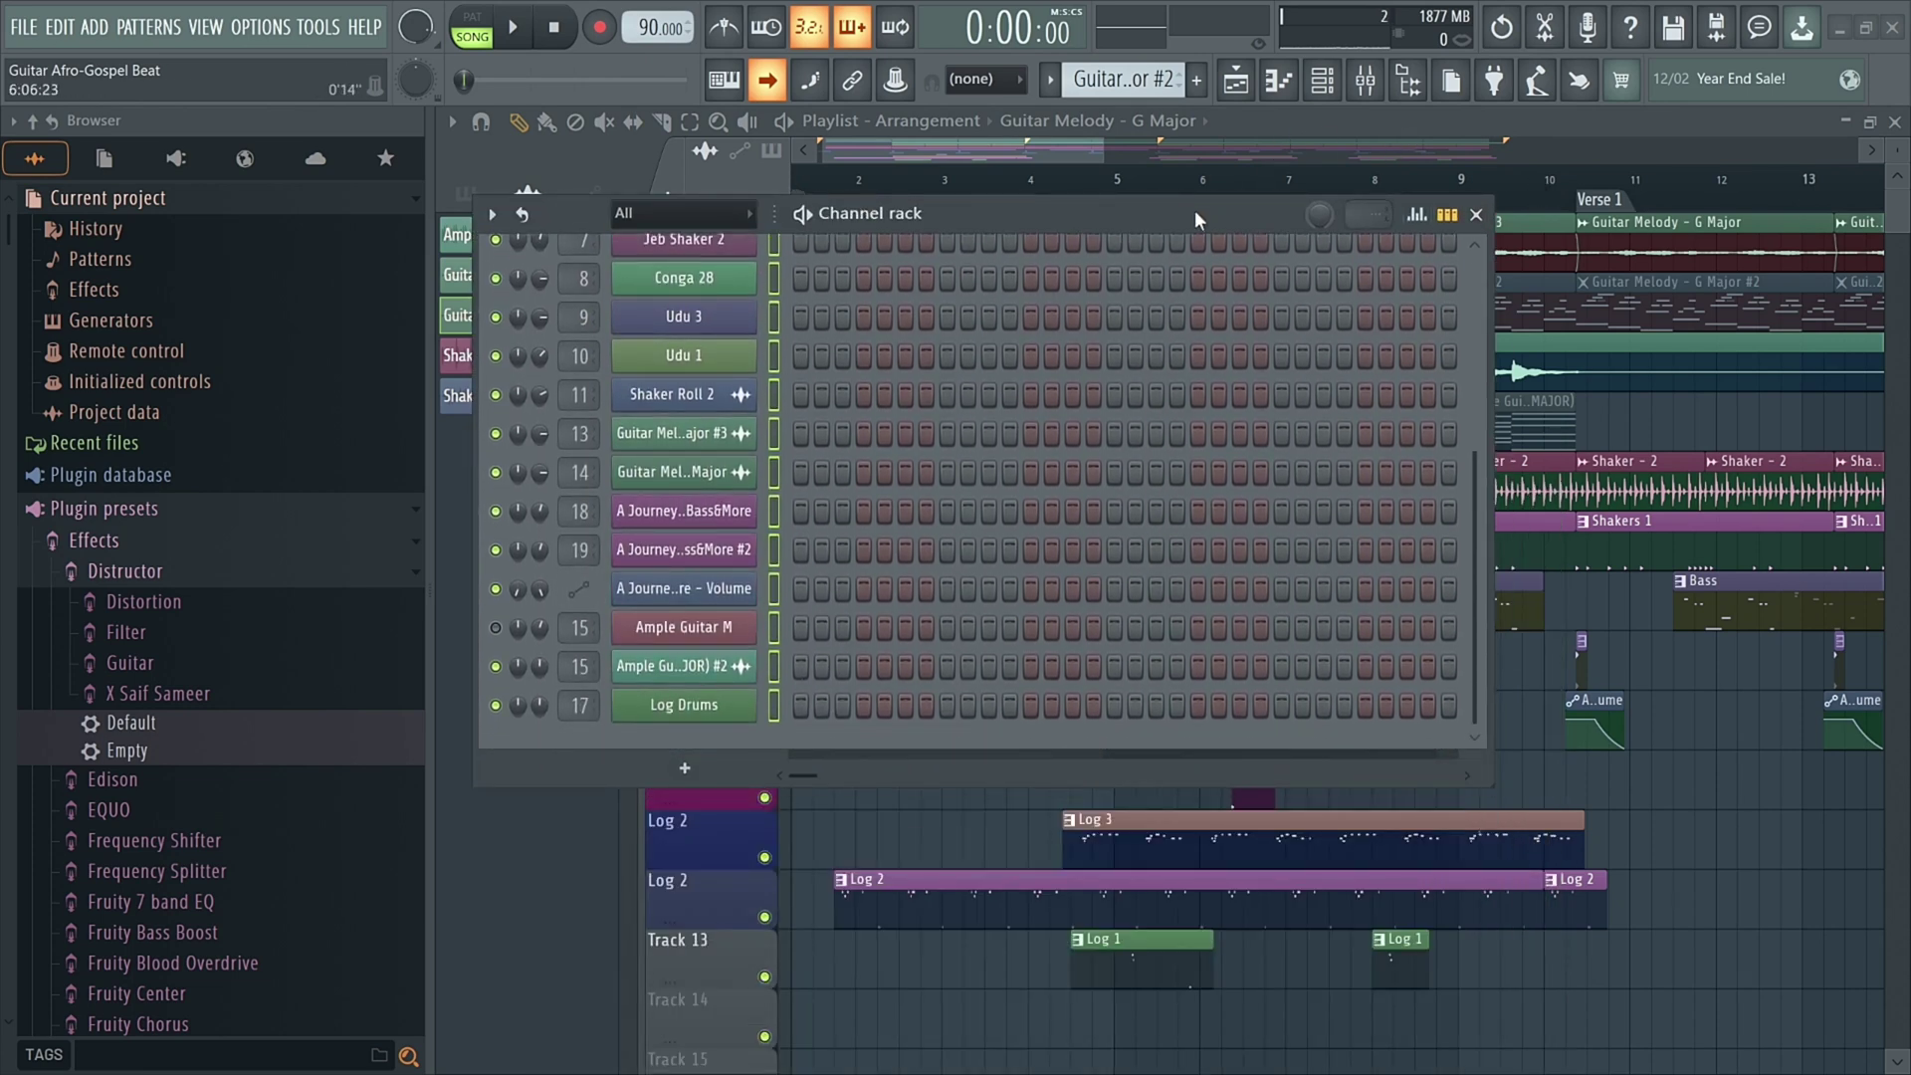
pyautogui.moveTo(1198, 220); pyautogui.dragTo(1211, 470)
# Step: Compare the mixer with the open channel rack, selecting the Metronome and Ample Guitar LP tracks and viewing the tracks through Log Drums
pyautogui.click(1366, 80)
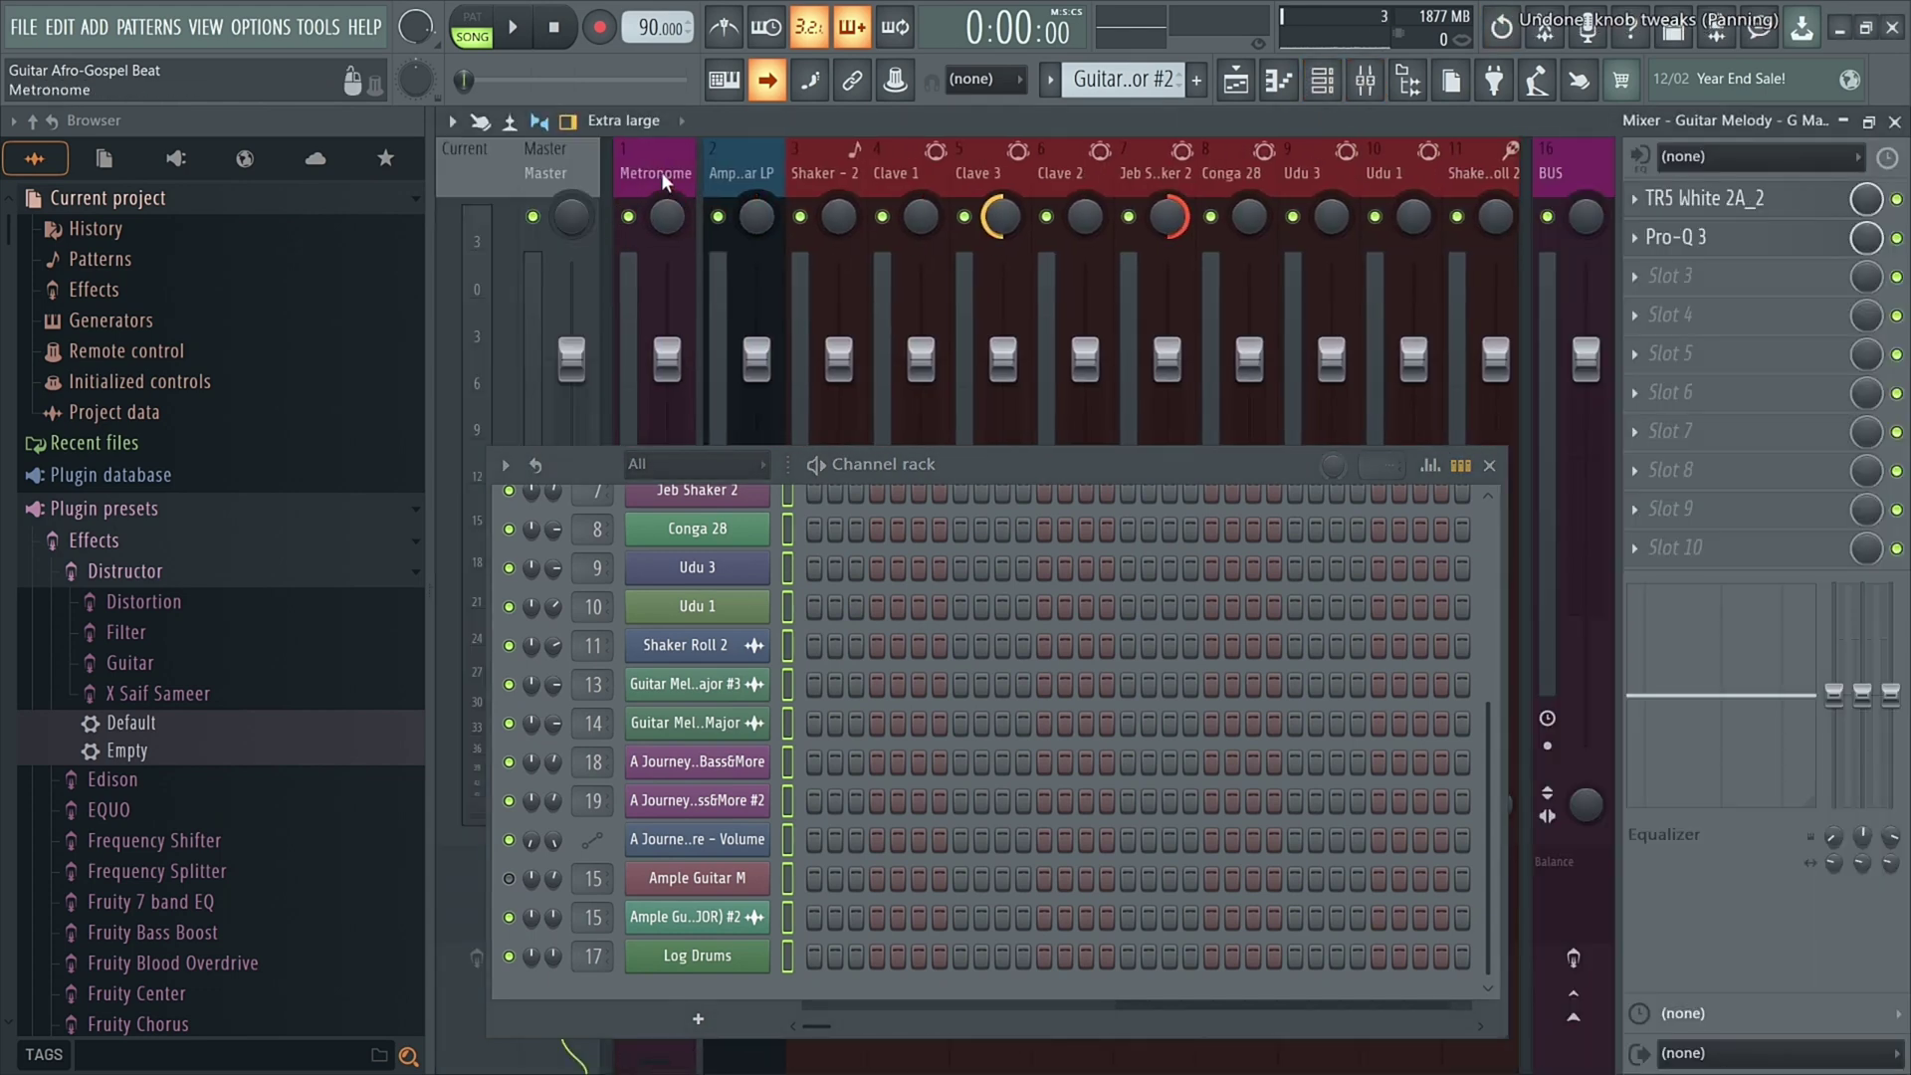
pyautogui.click(665, 187)
pyautogui.click(738, 187)
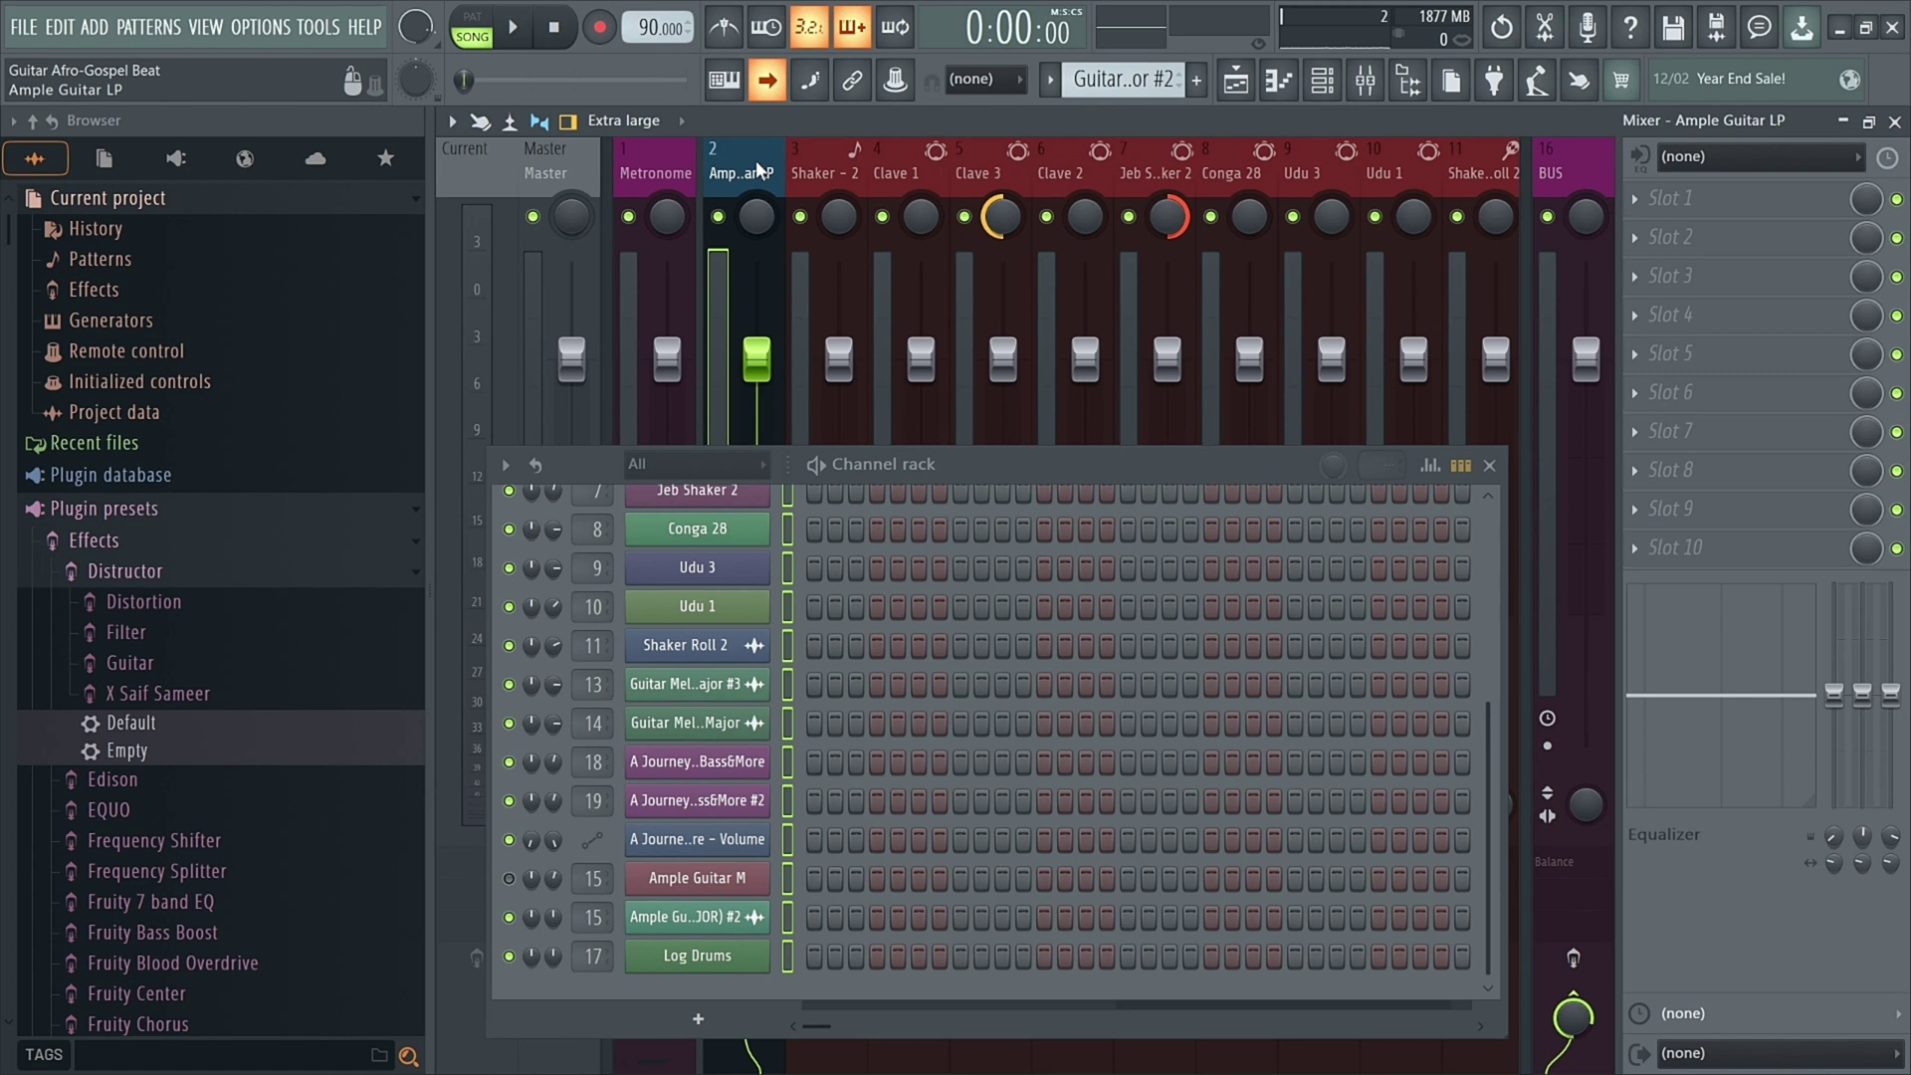
pyautogui.scroll(-6, 1406, 172)
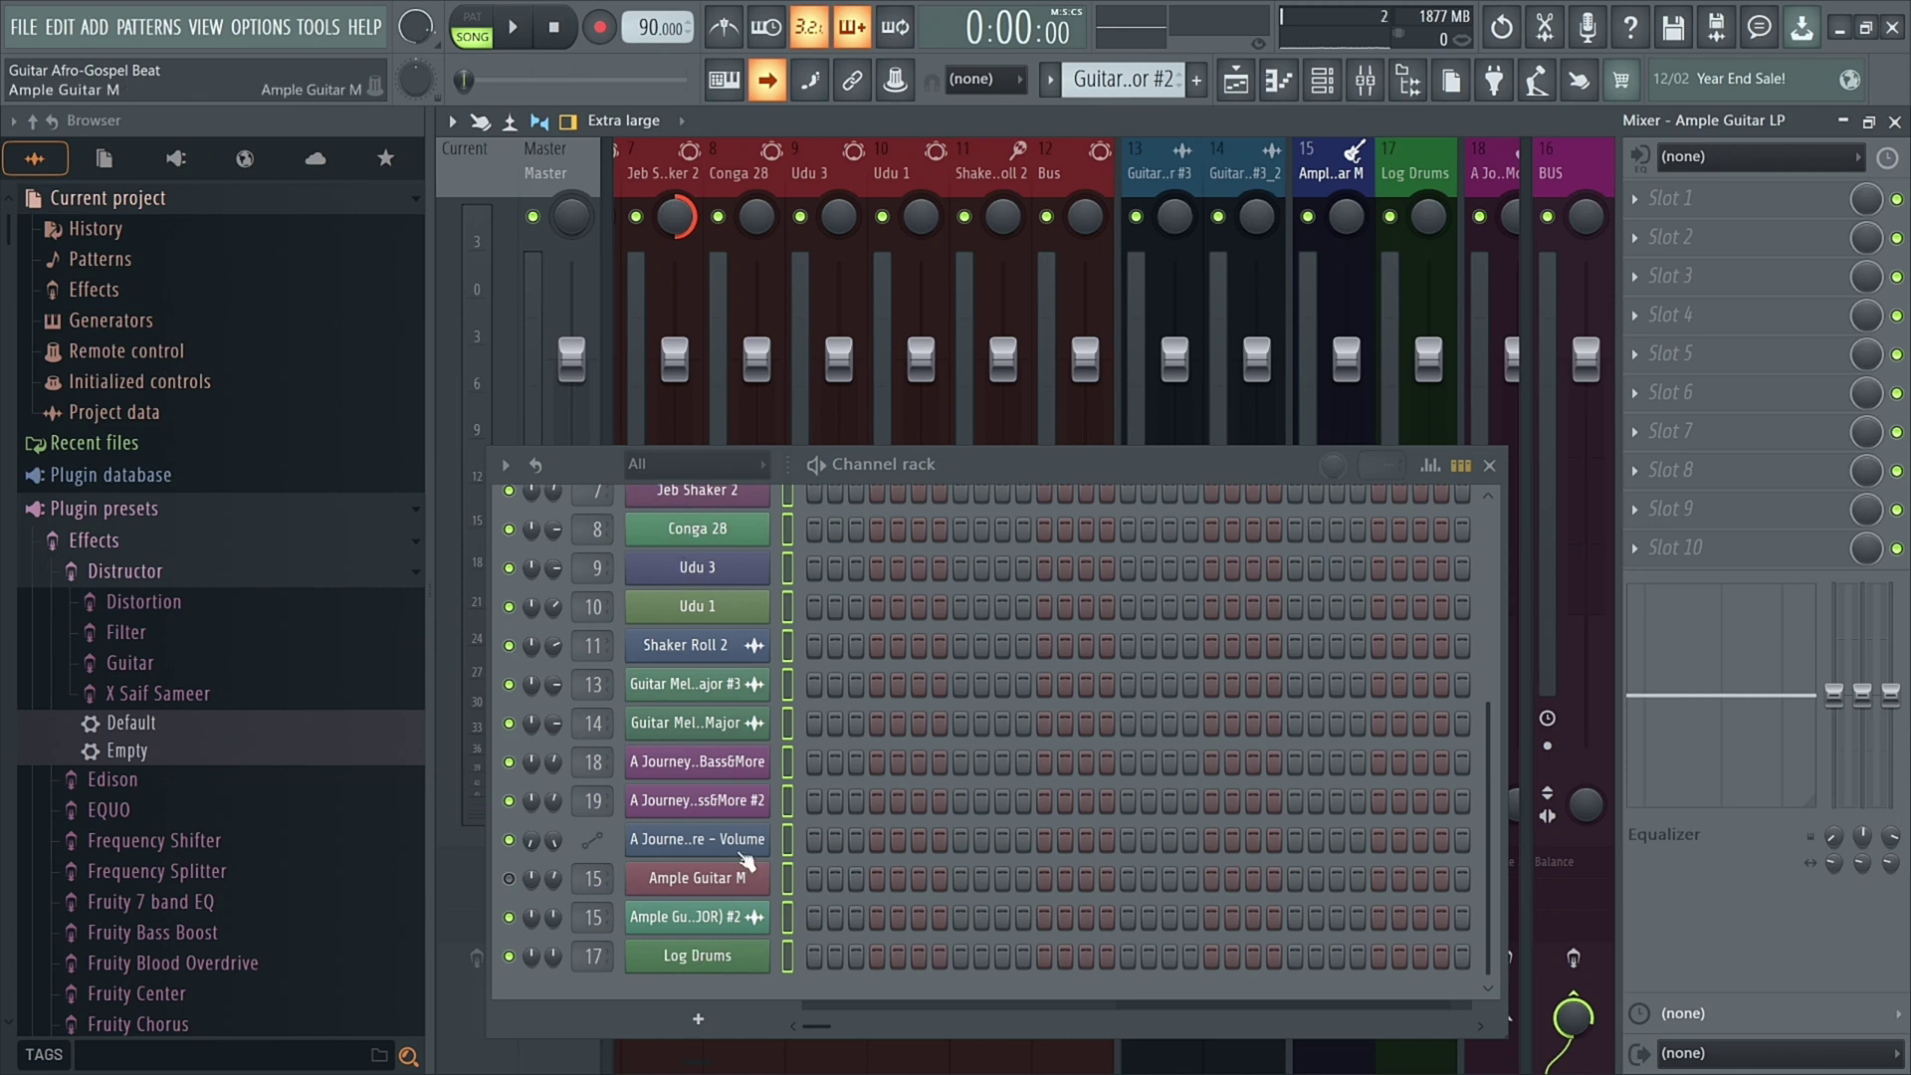
# Step: Close the channel rack and look through the percussion mixer tracks up to their Bus, selecting Udu 3 and Conga 28 to examine their routing
pyautogui.scroll(3, 726, 637)
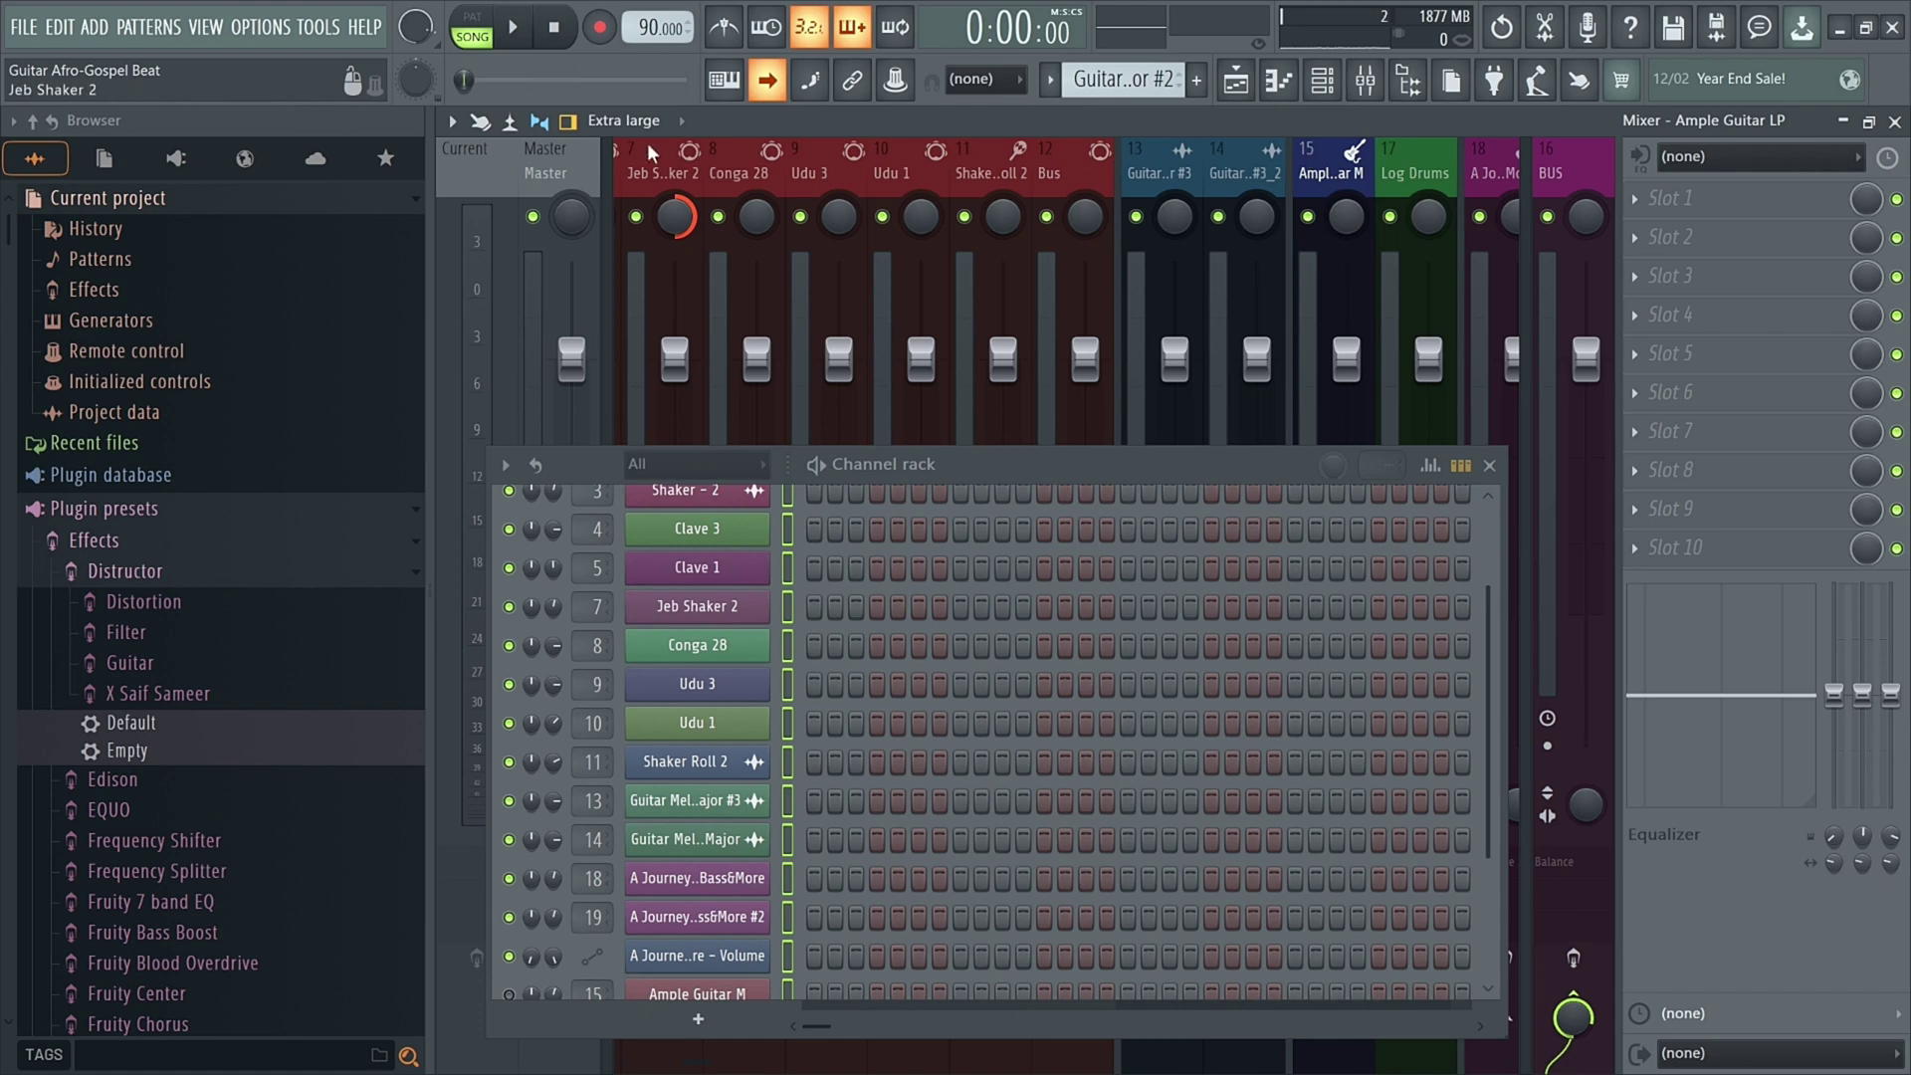
pyautogui.click(1490, 465)
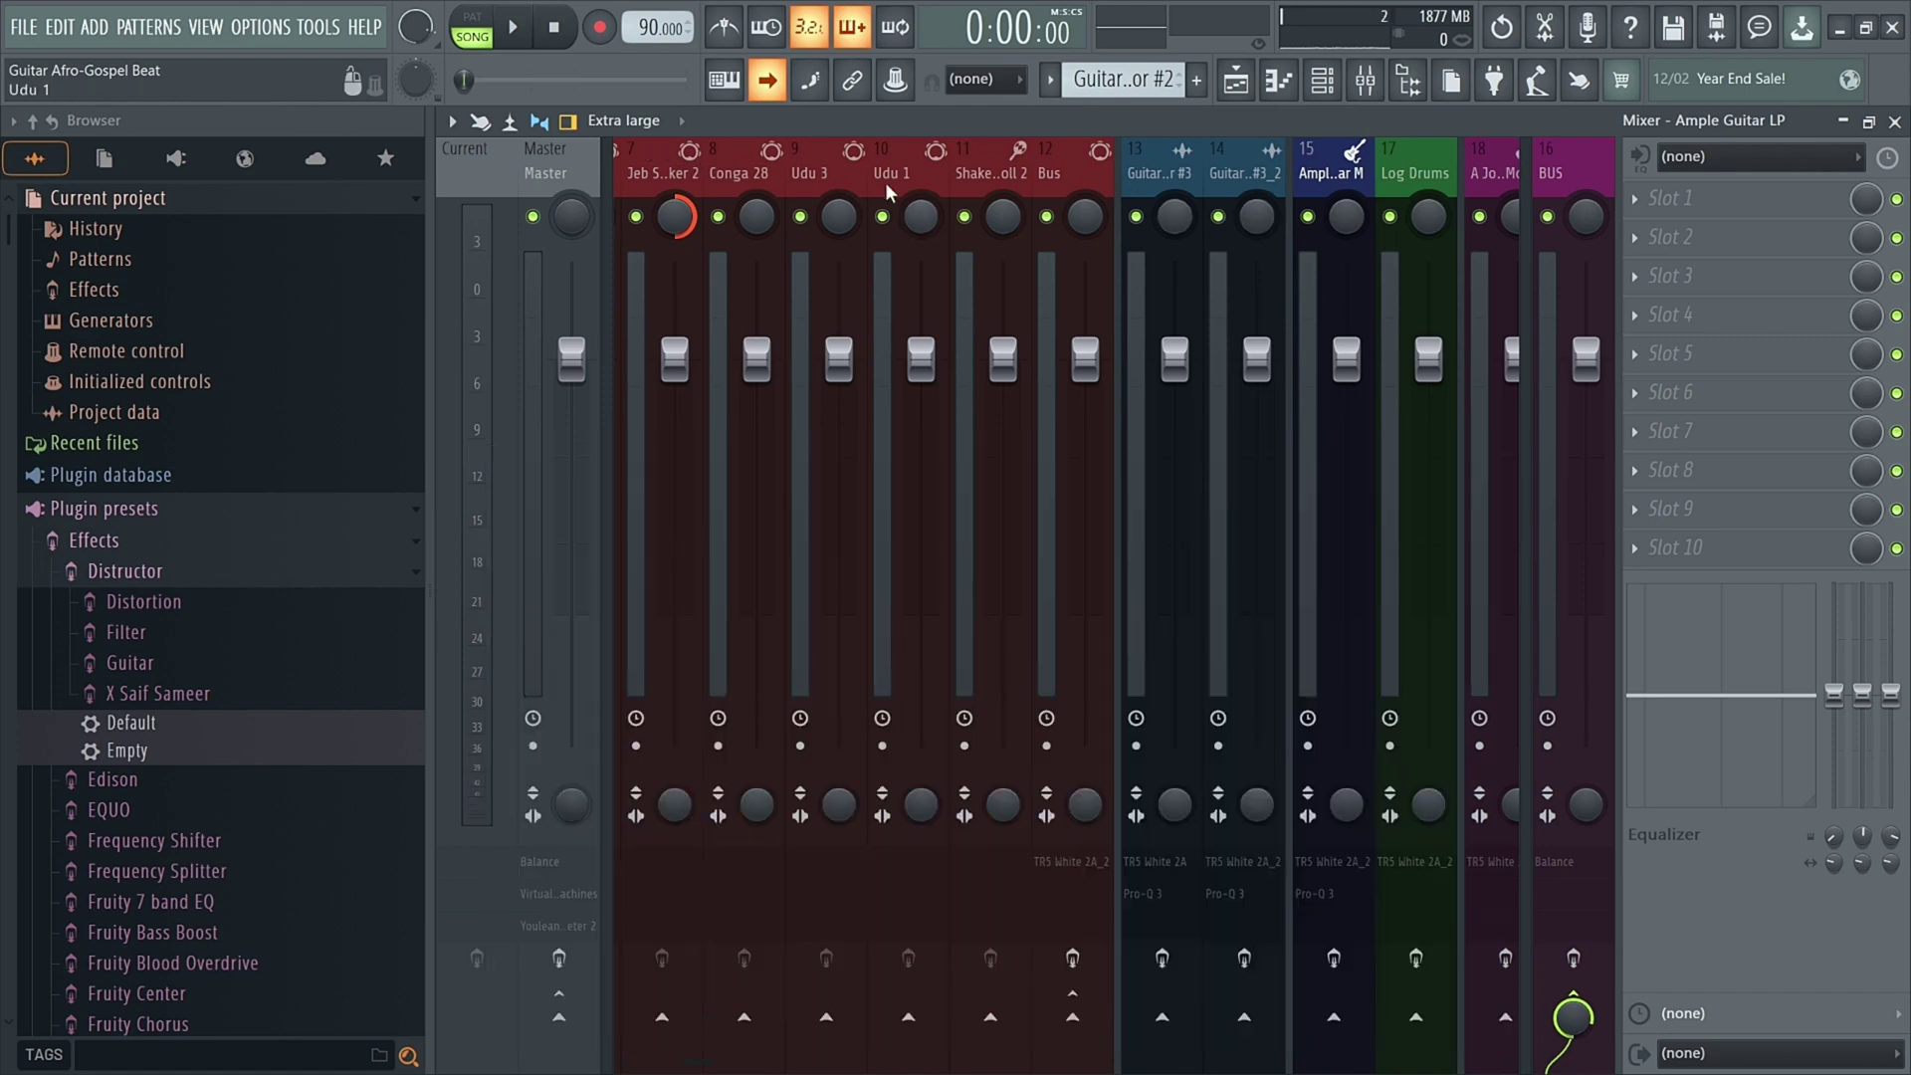
pyautogui.scroll(2, 889, 186)
pyautogui.scroll(3, 889, 186)
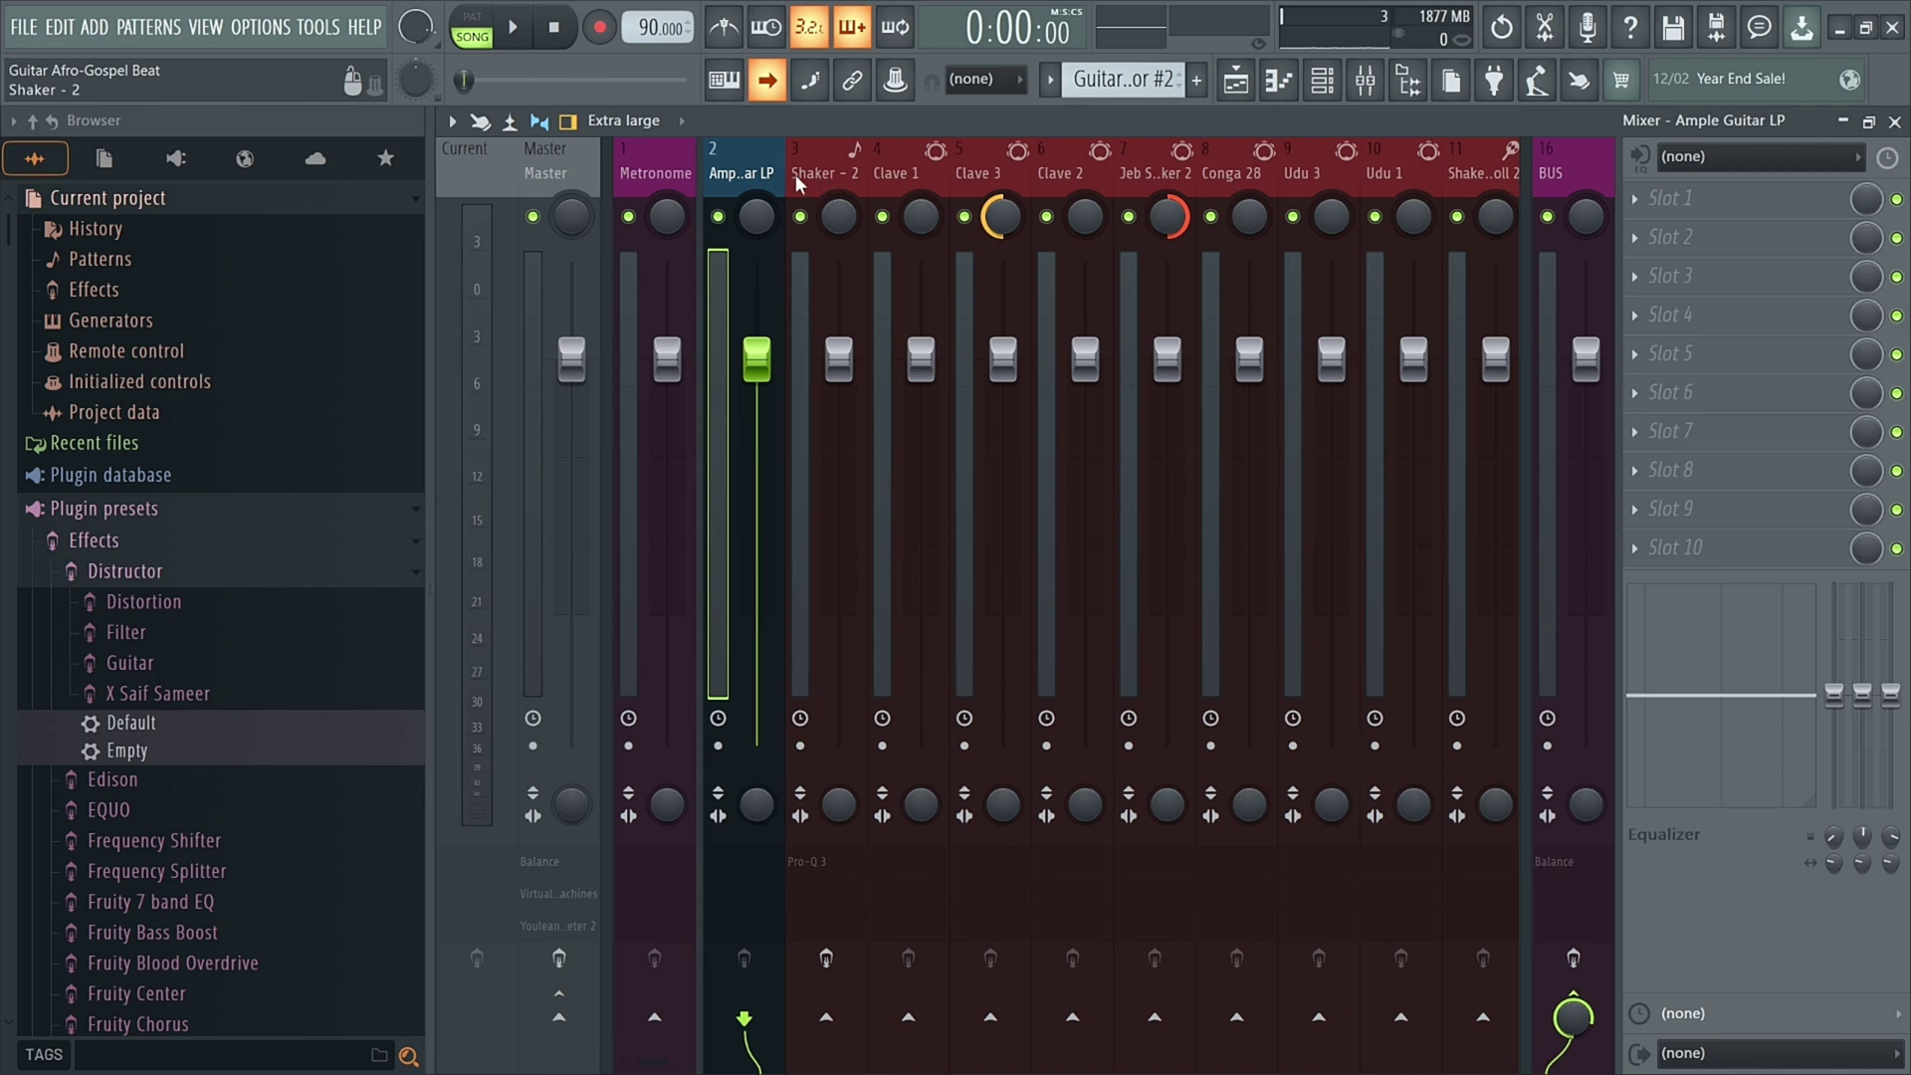
pyautogui.scroll(-2, 797, 182)
pyautogui.scroll(2, 802, 181)
pyautogui.moveTo(801, 182); pyautogui.dragTo(1298, 176)
pyautogui.scroll(-3, 1300, 176)
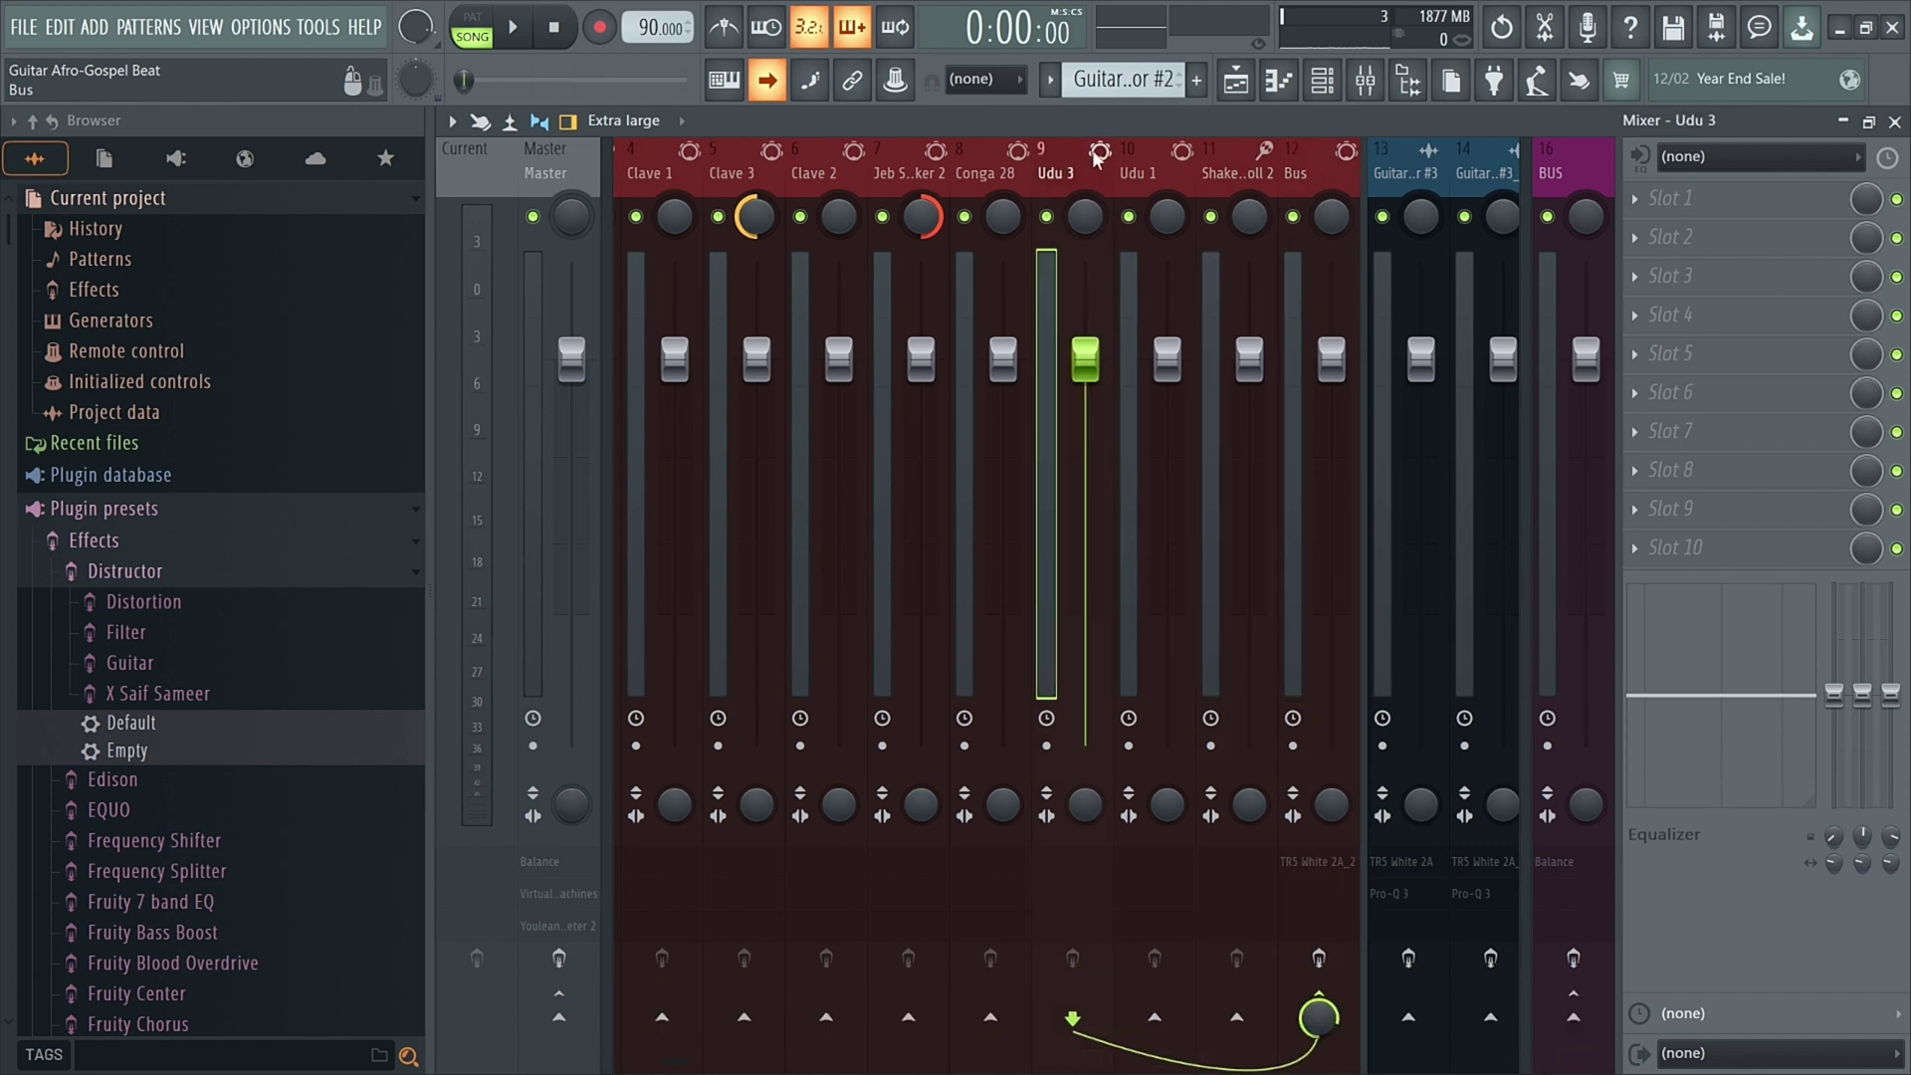
pyautogui.click(991, 174)
pyautogui.scroll(-6, 931, 177)
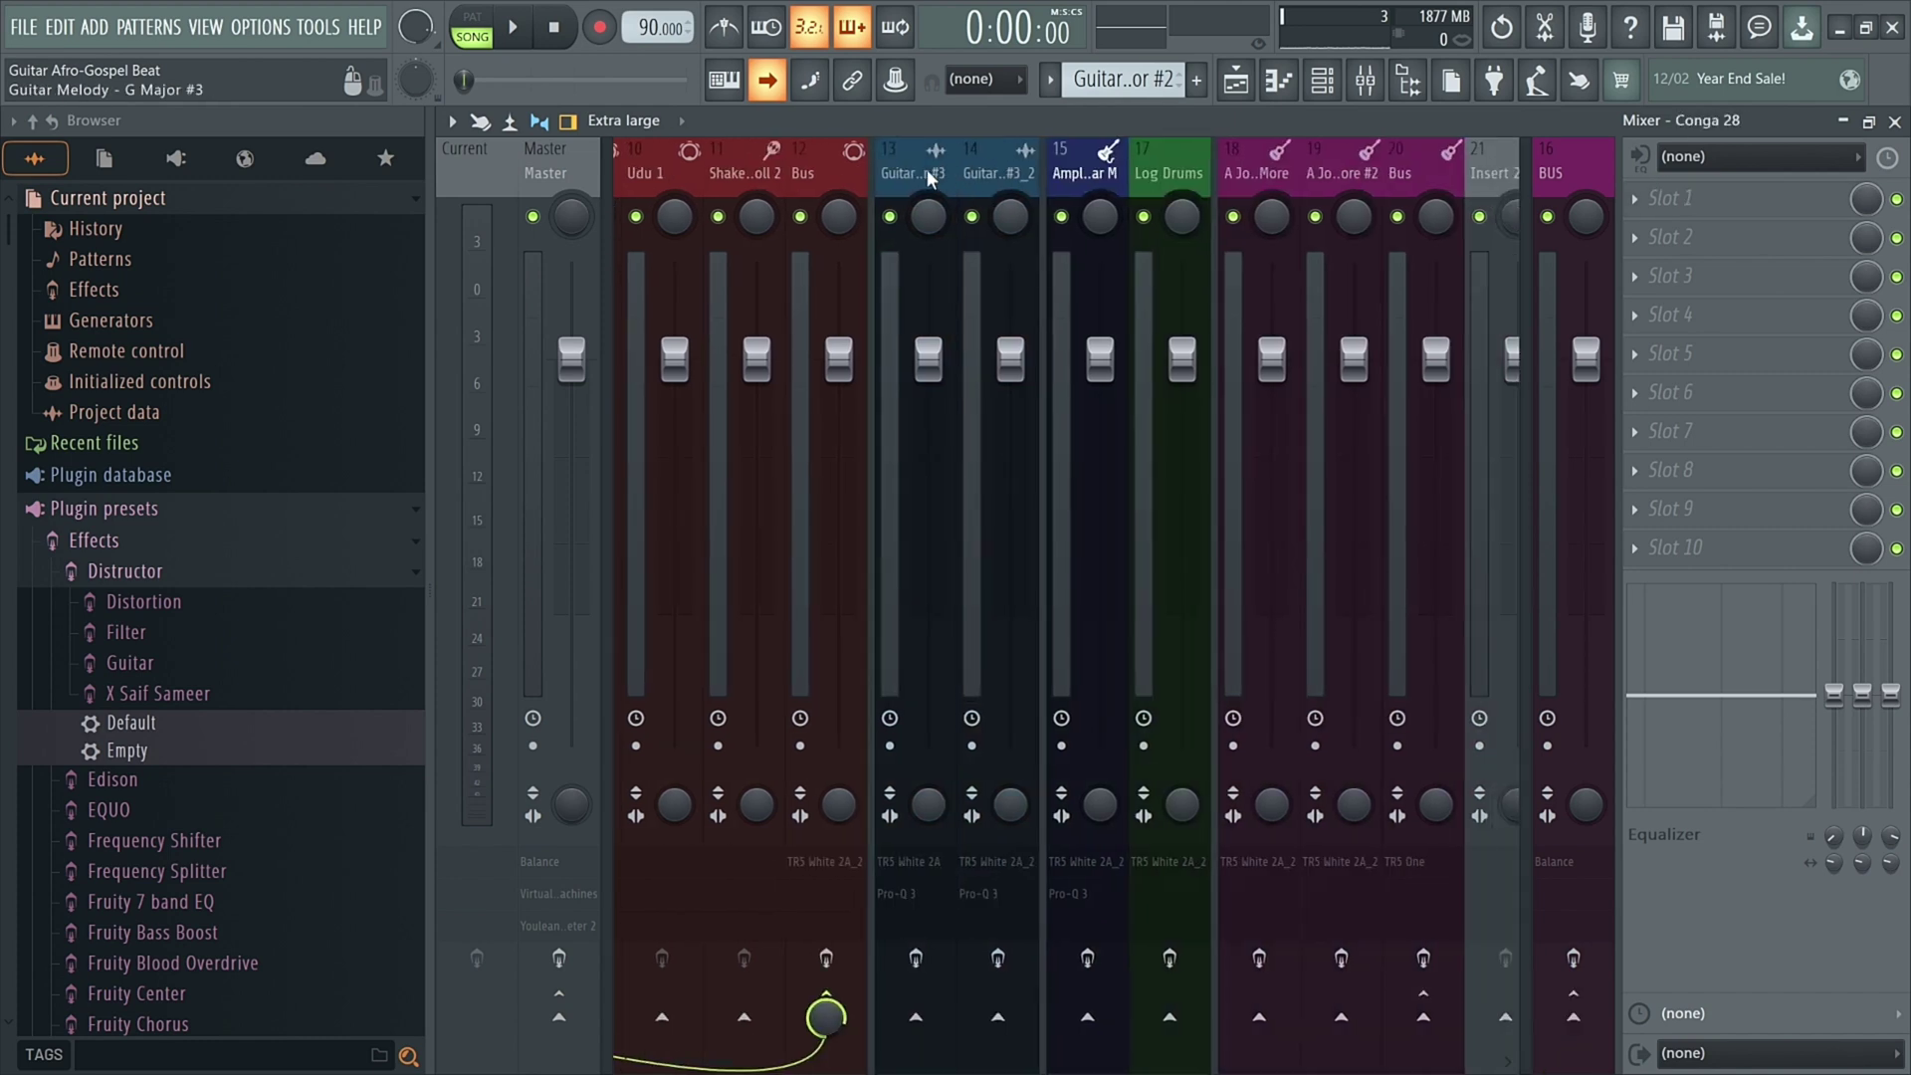
# Step: Select both Guitar Melody - G Major #3 mixer tracks and the Ample Guitar M track to examine where each is routed
pyautogui.click(928, 179)
pyautogui.click(1006, 176)
pyautogui.scroll(-3, 1006, 176)
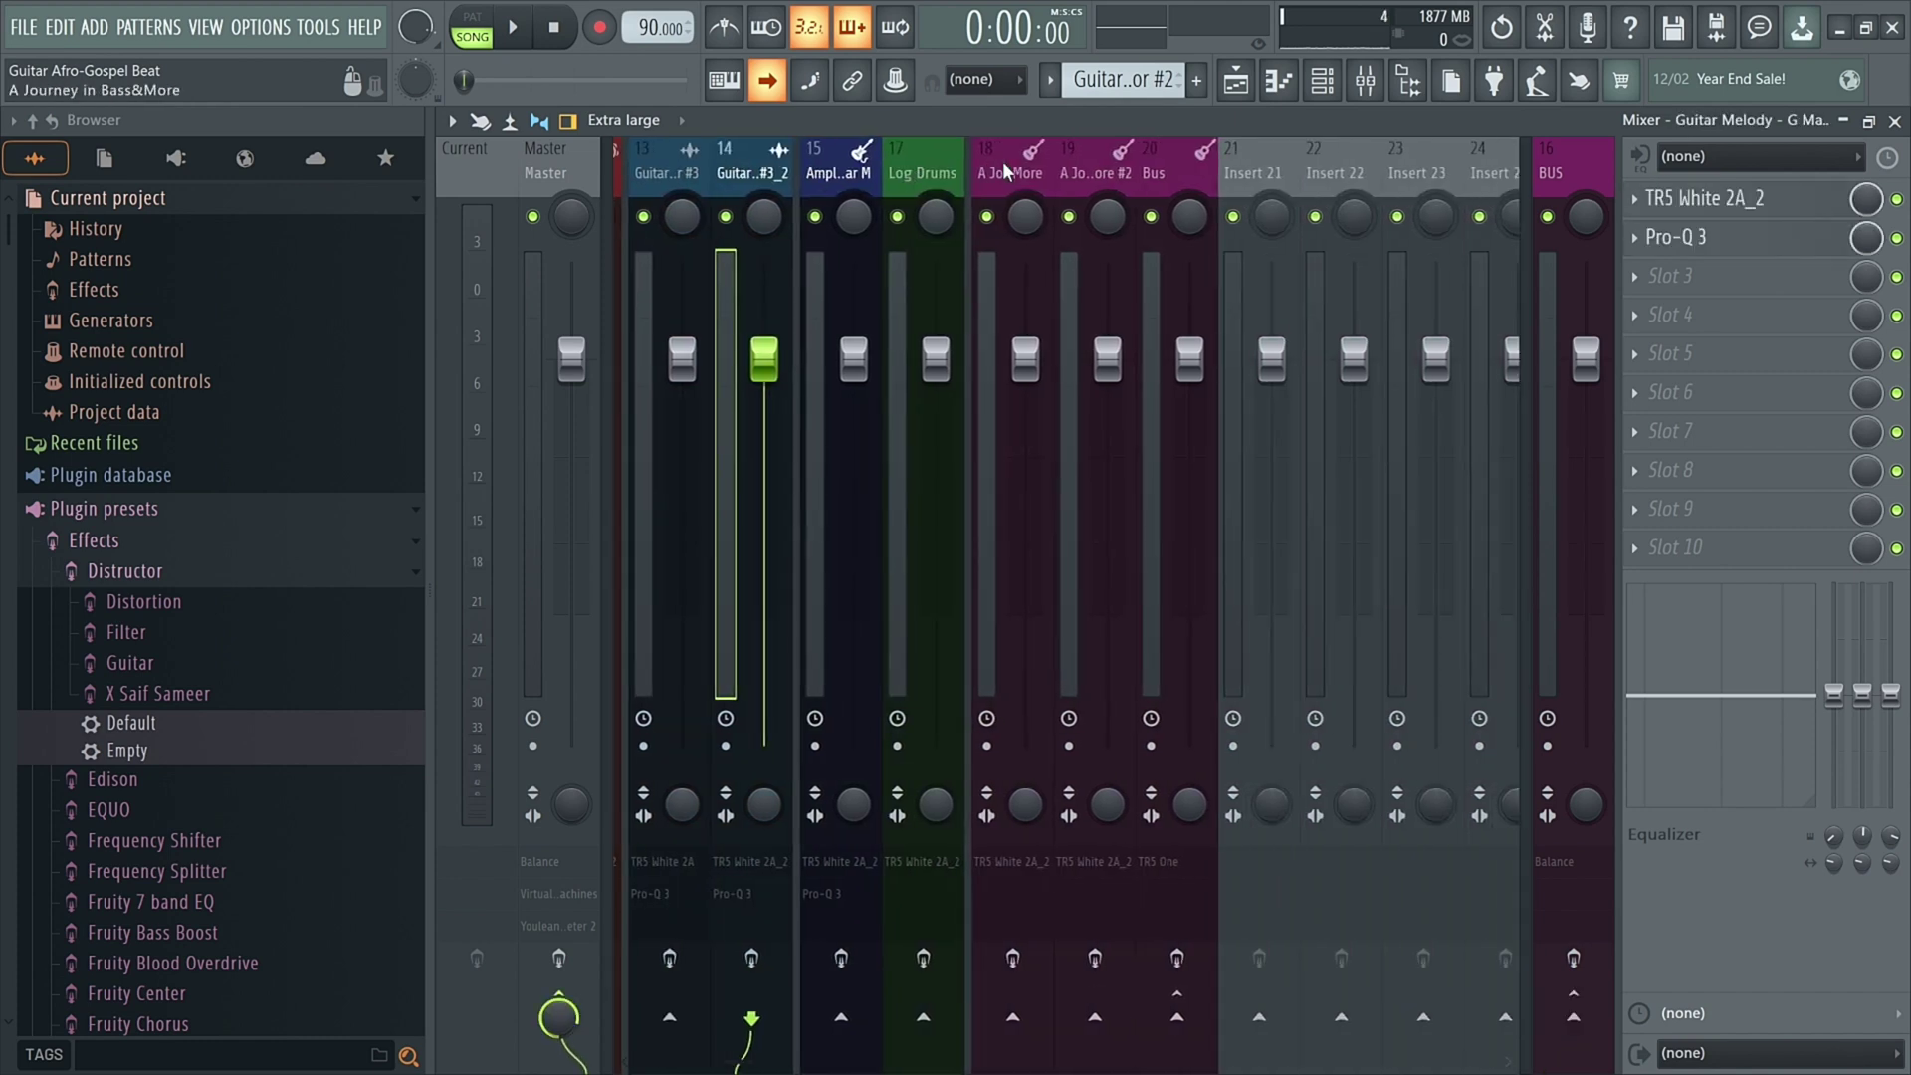
pyautogui.click(854, 182)
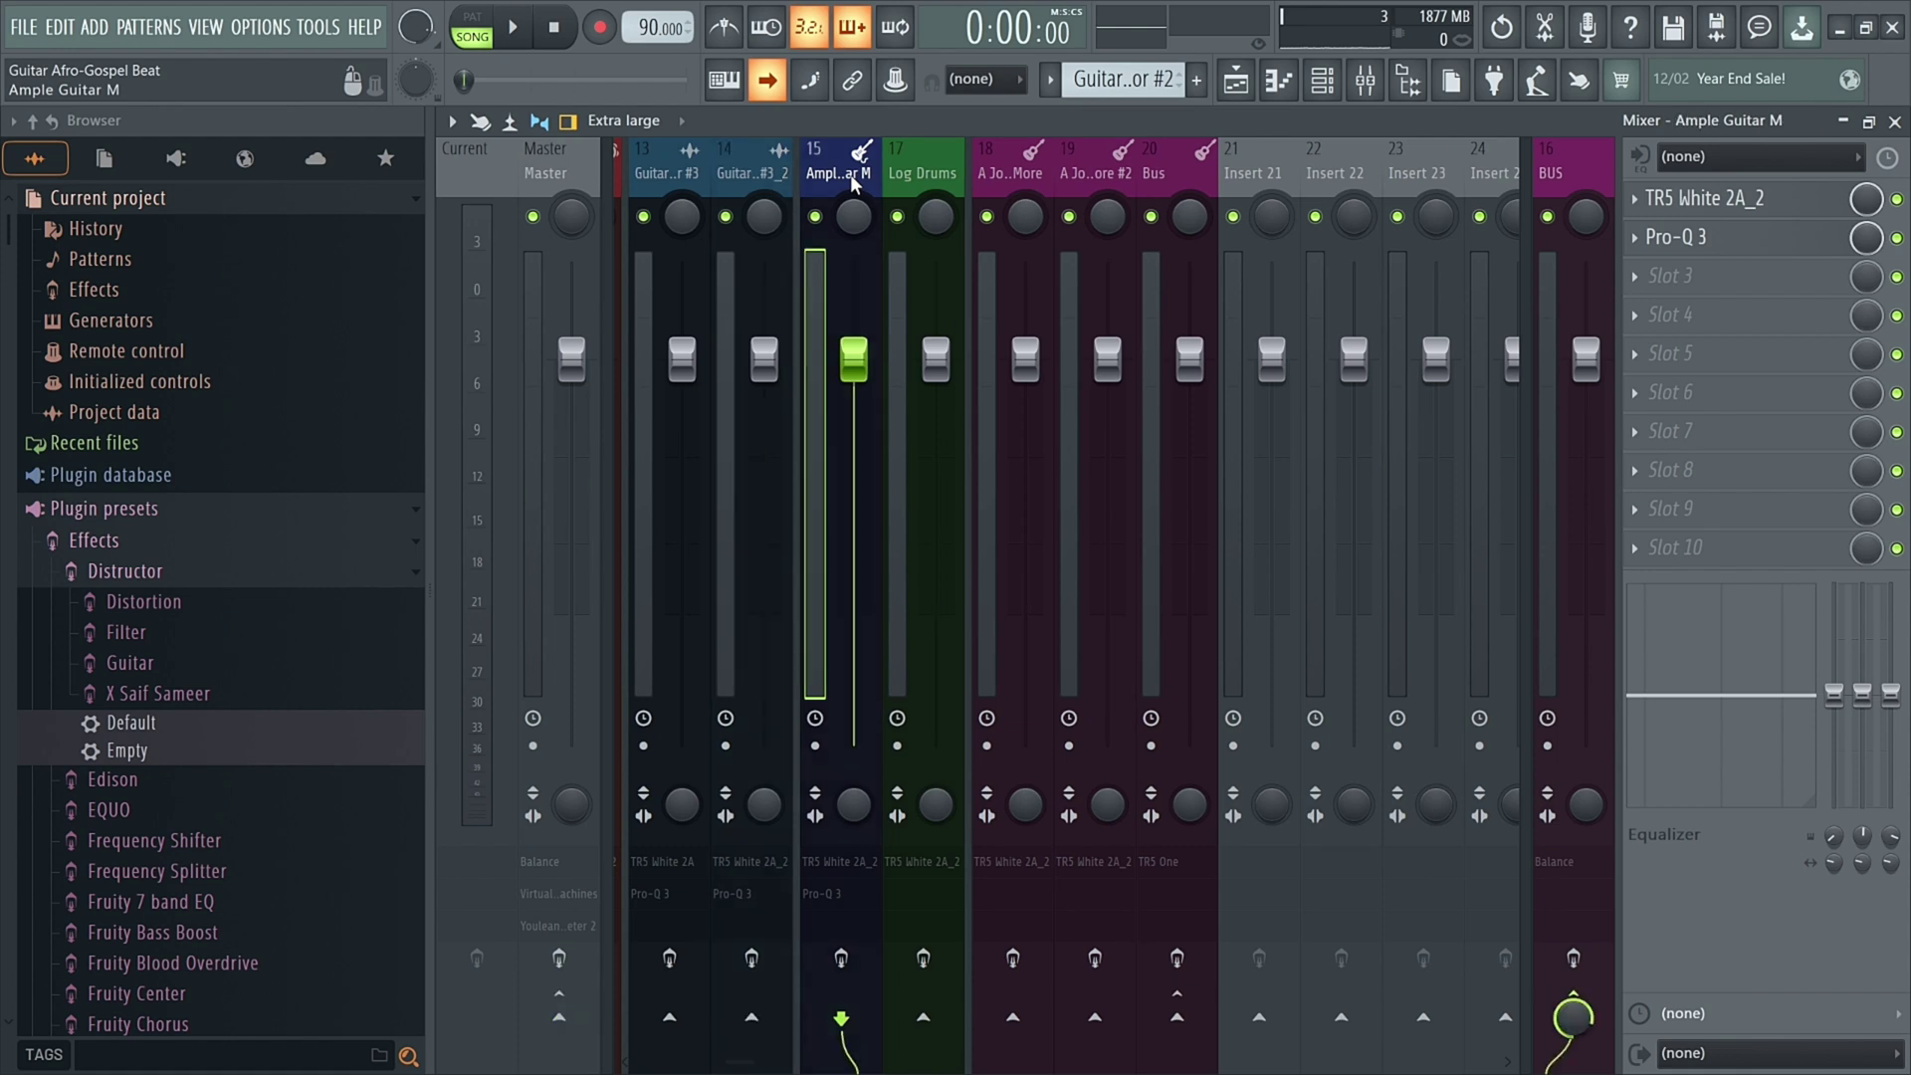
# Step: Examine the routing of the Log Drums and A Journey in Bass&More mixer tracks and the adjoining Bus track 20
pyautogui.scroll(-3, 854, 183)
pyautogui.click(677, 177)
pyautogui.click(766, 182)
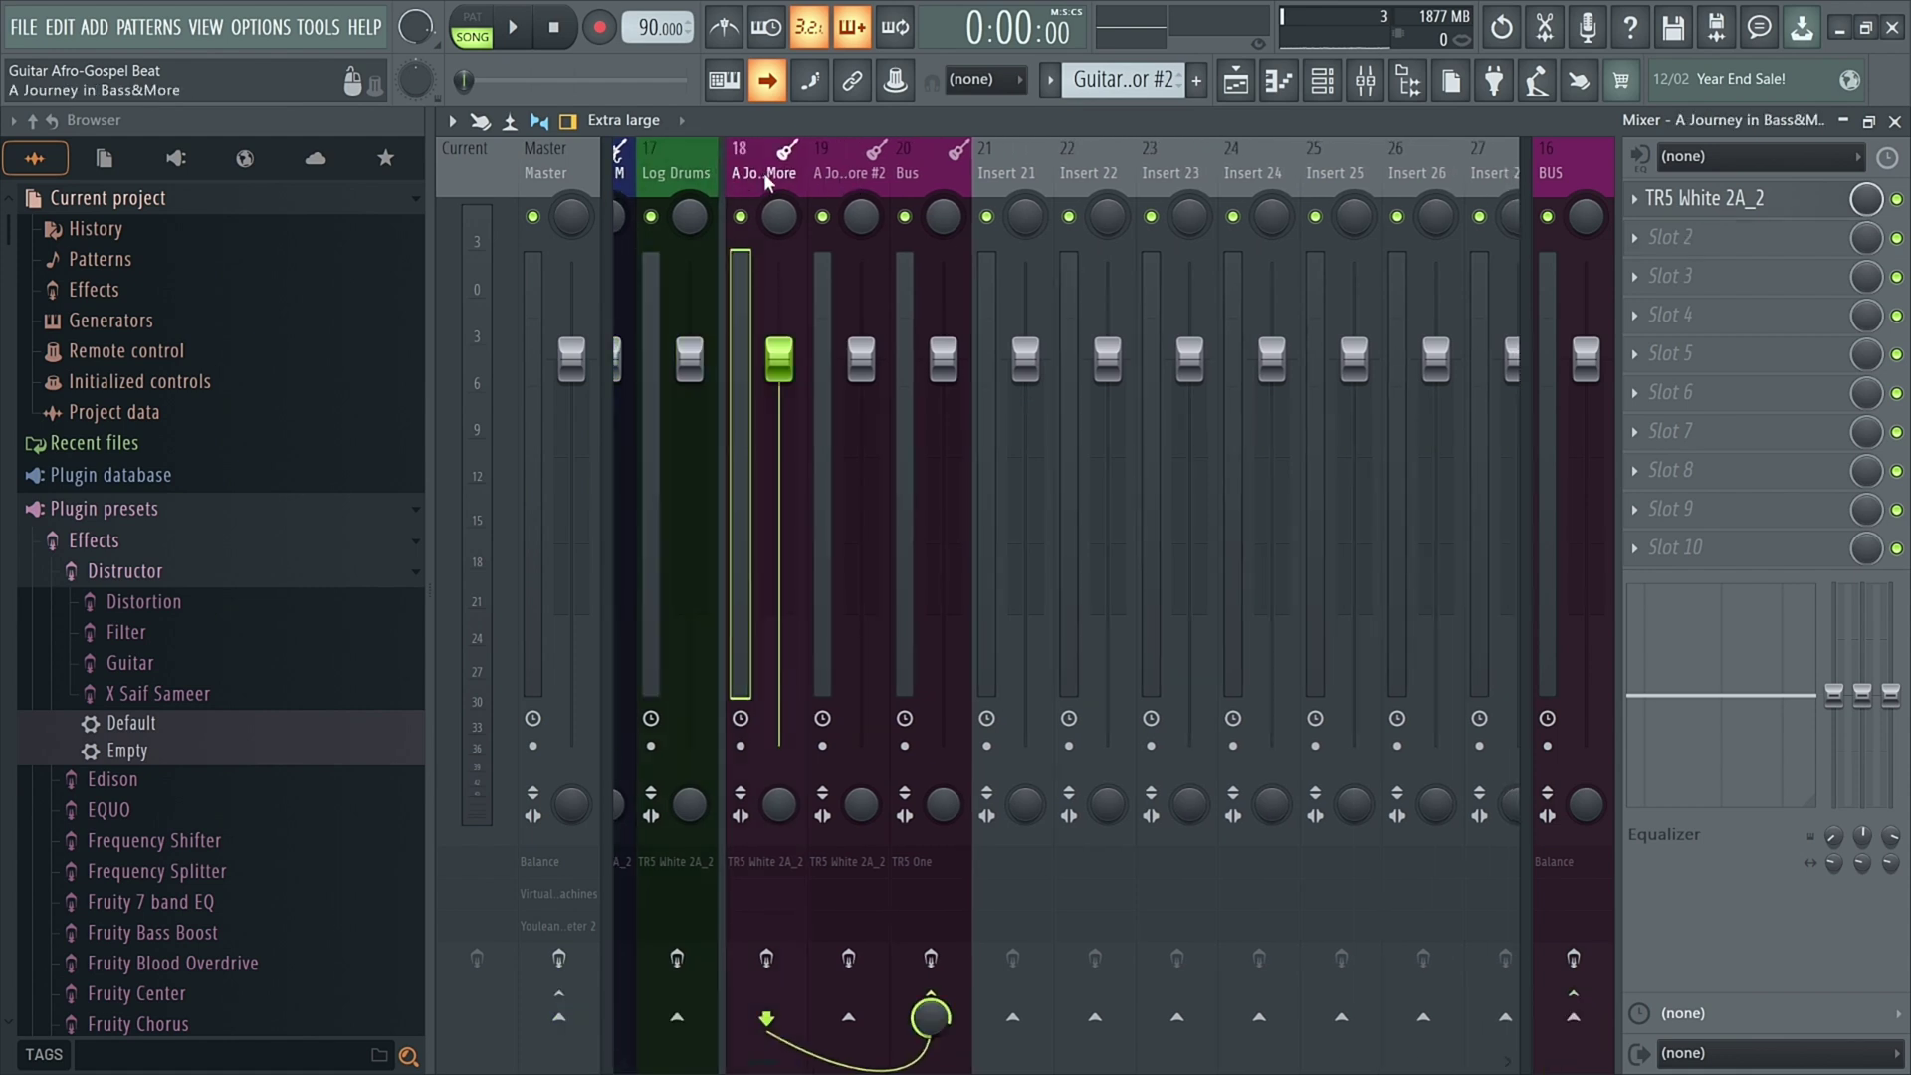
pyautogui.click(910, 176)
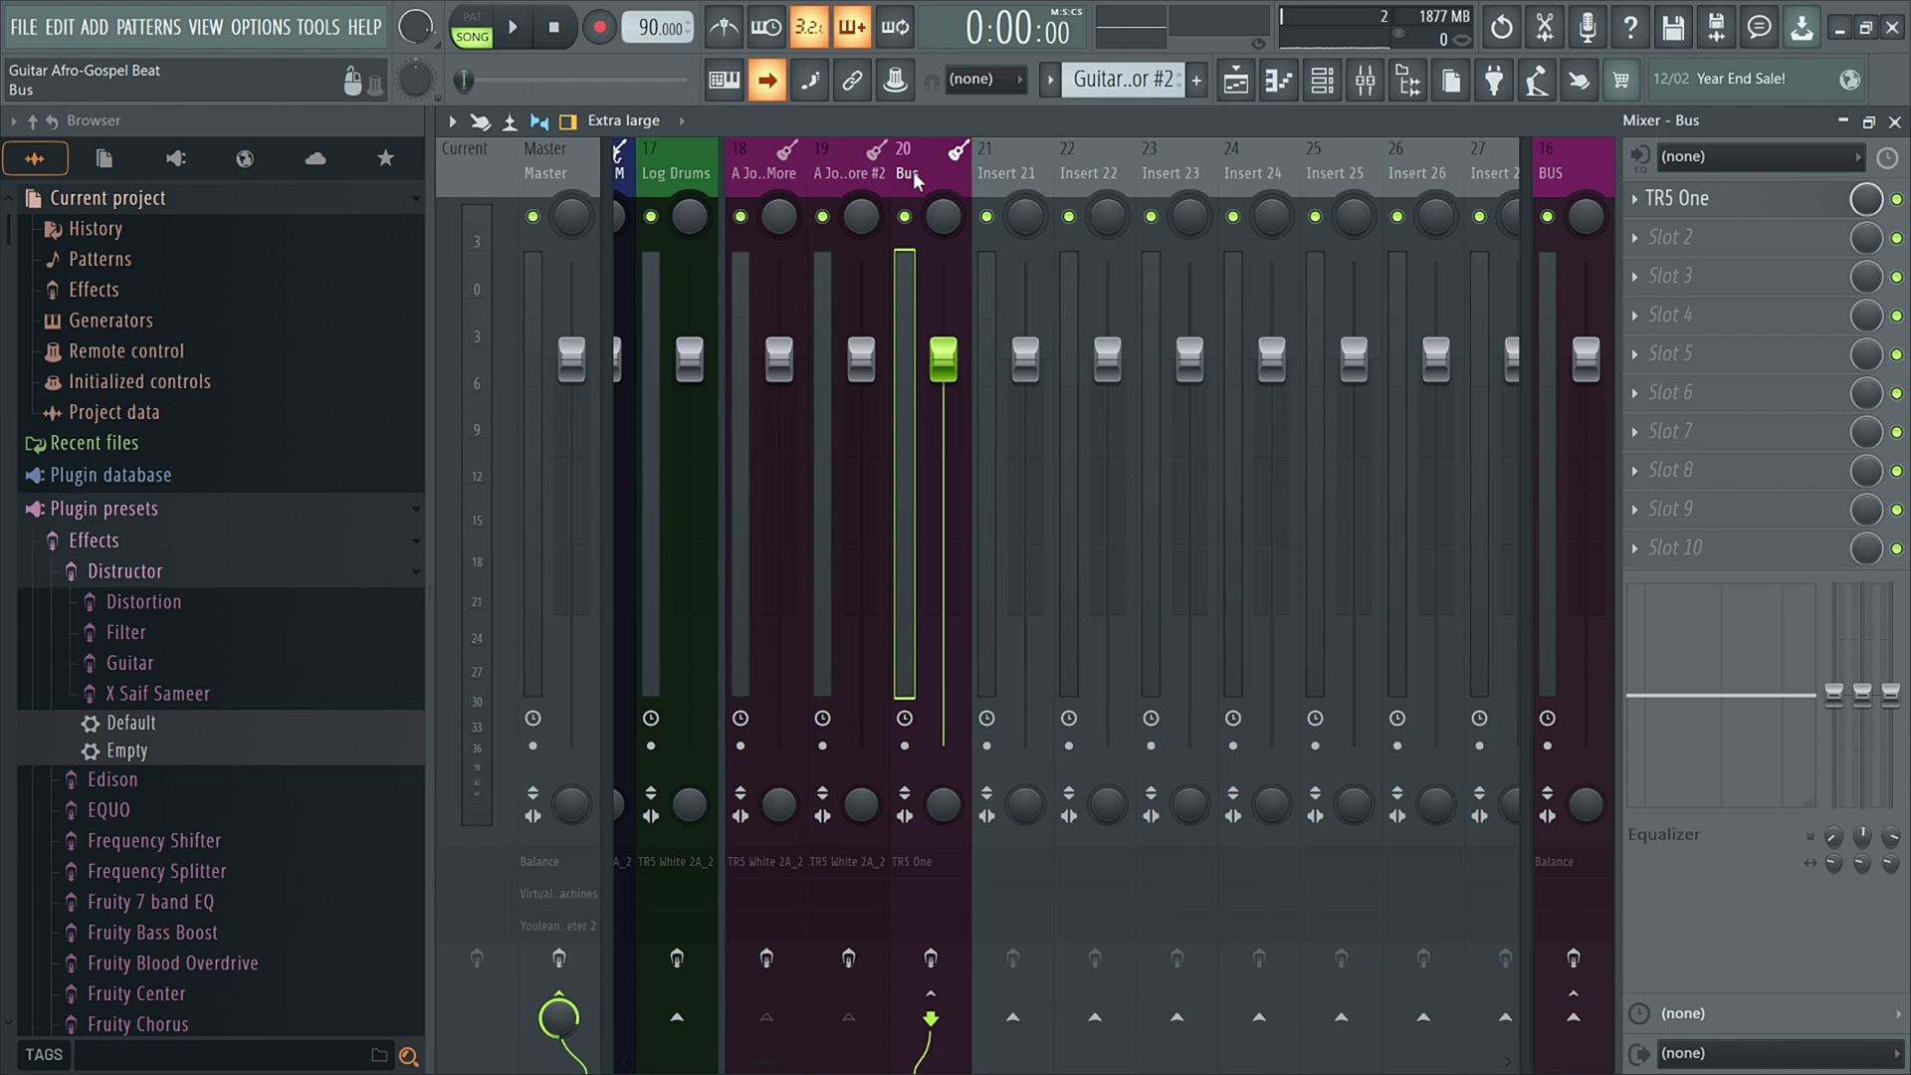
pyautogui.scroll(3, 916, 179)
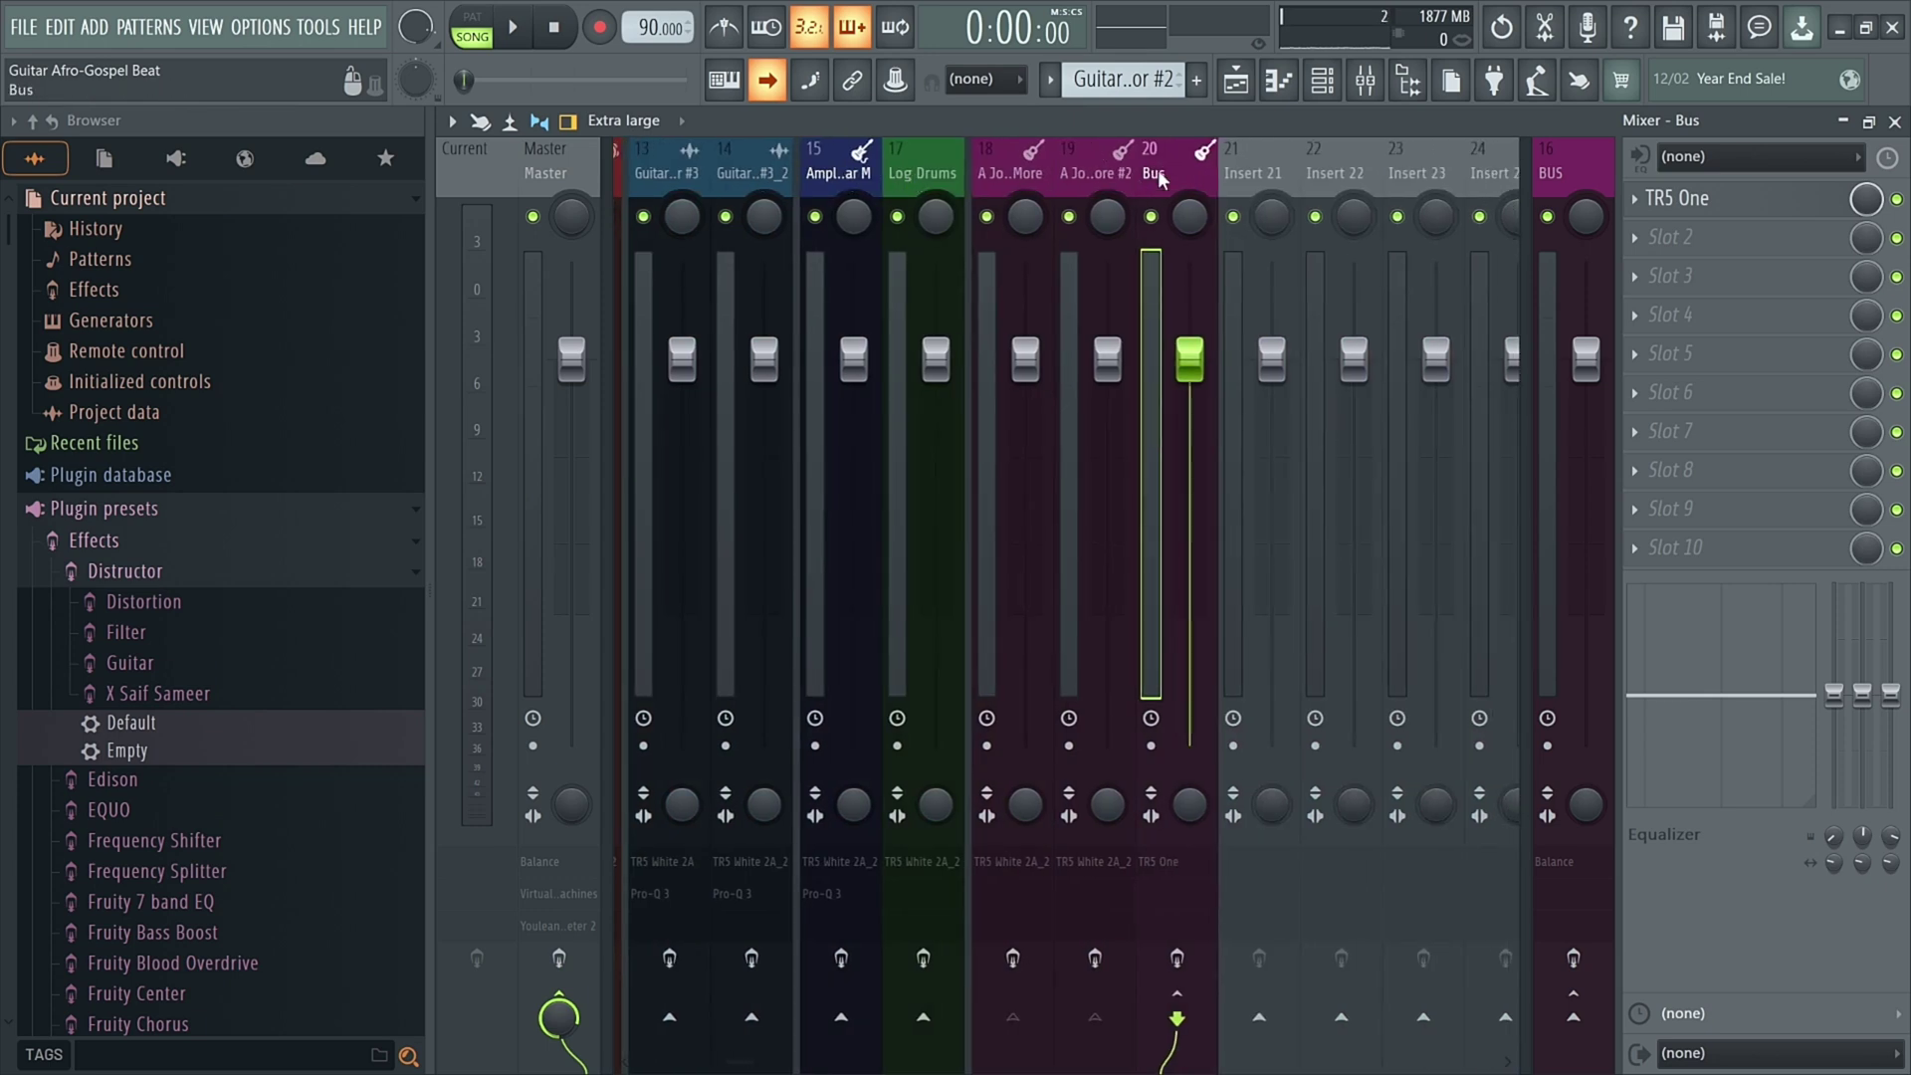
pyautogui.scroll(12, 1159, 177)
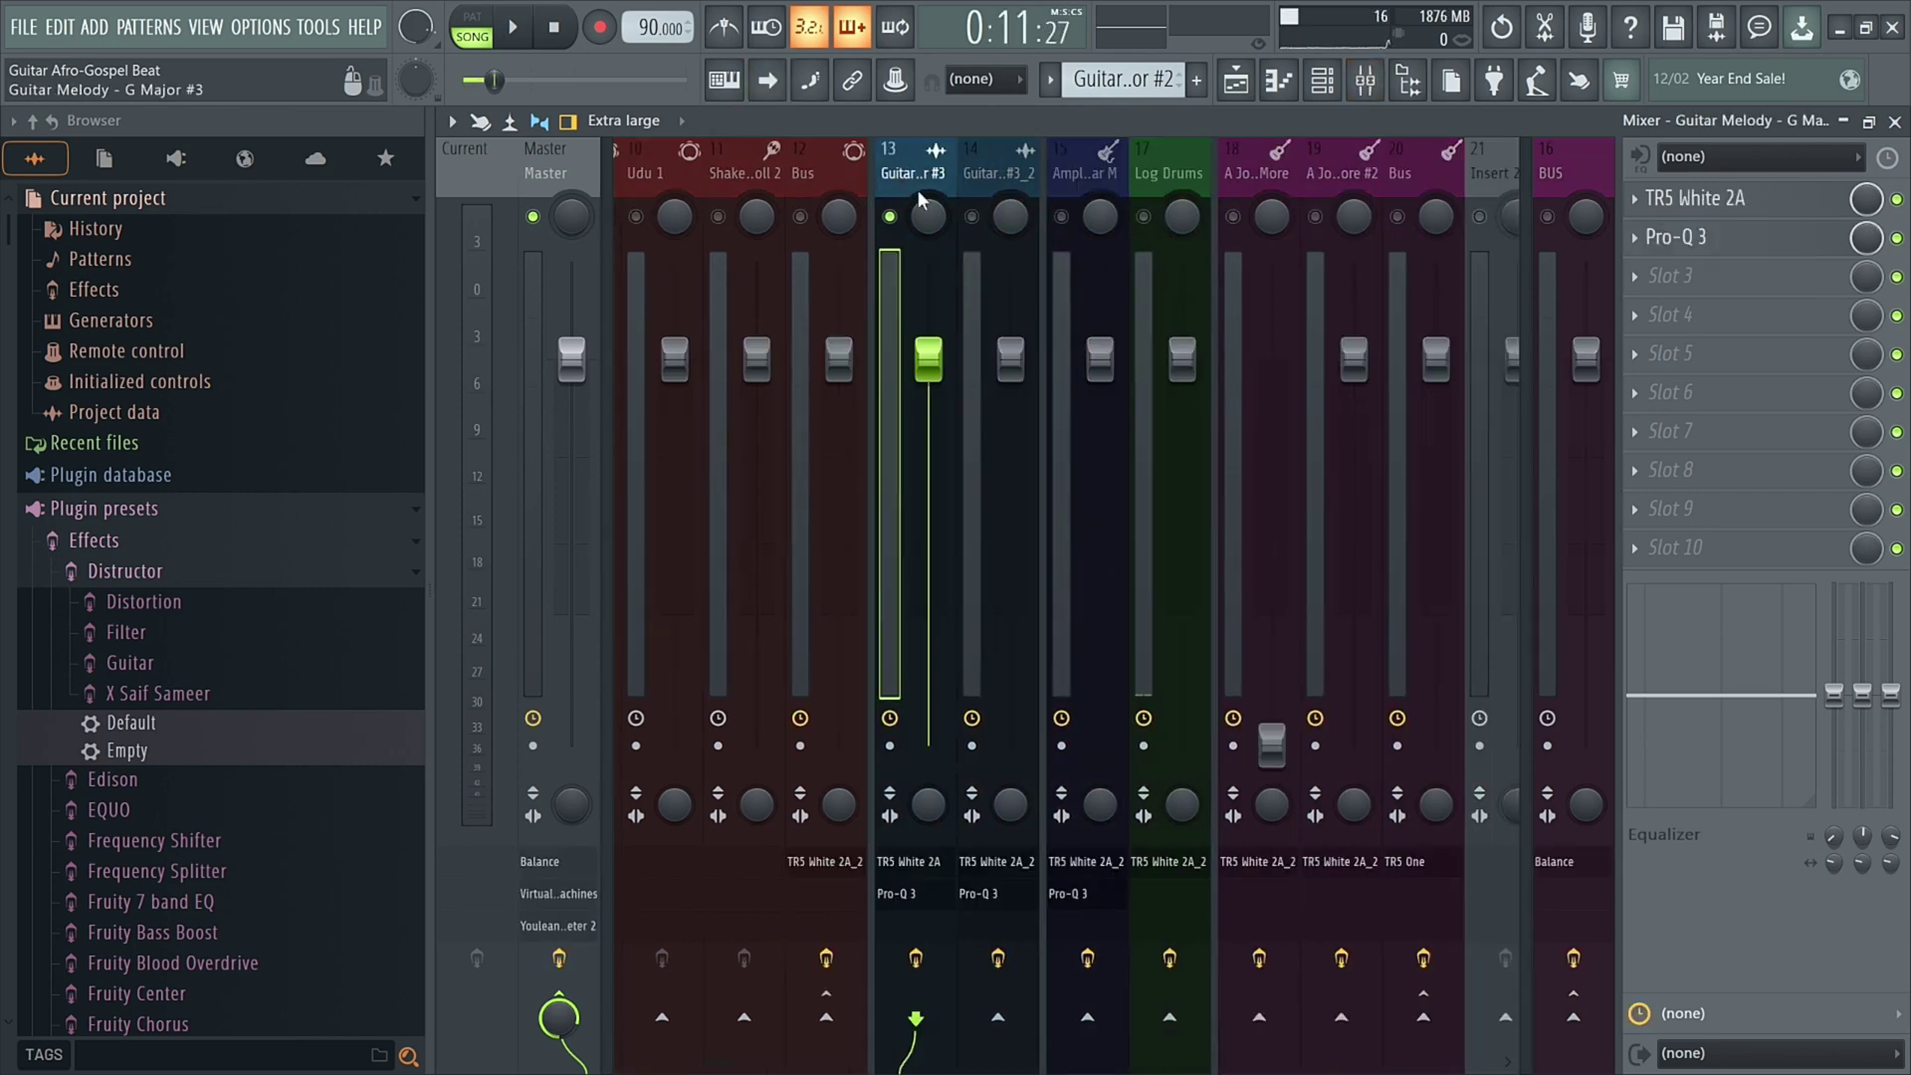
# Step: Inspect the TR5 White 2A preset and the Pro-Q 3 equalizer curve on the Guitar Melody - G Major #3 track, closing both plugins
pyautogui.click(1723, 198)
pyautogui.moveTo(485, 161); pyautogui.dragTo(634, 197)
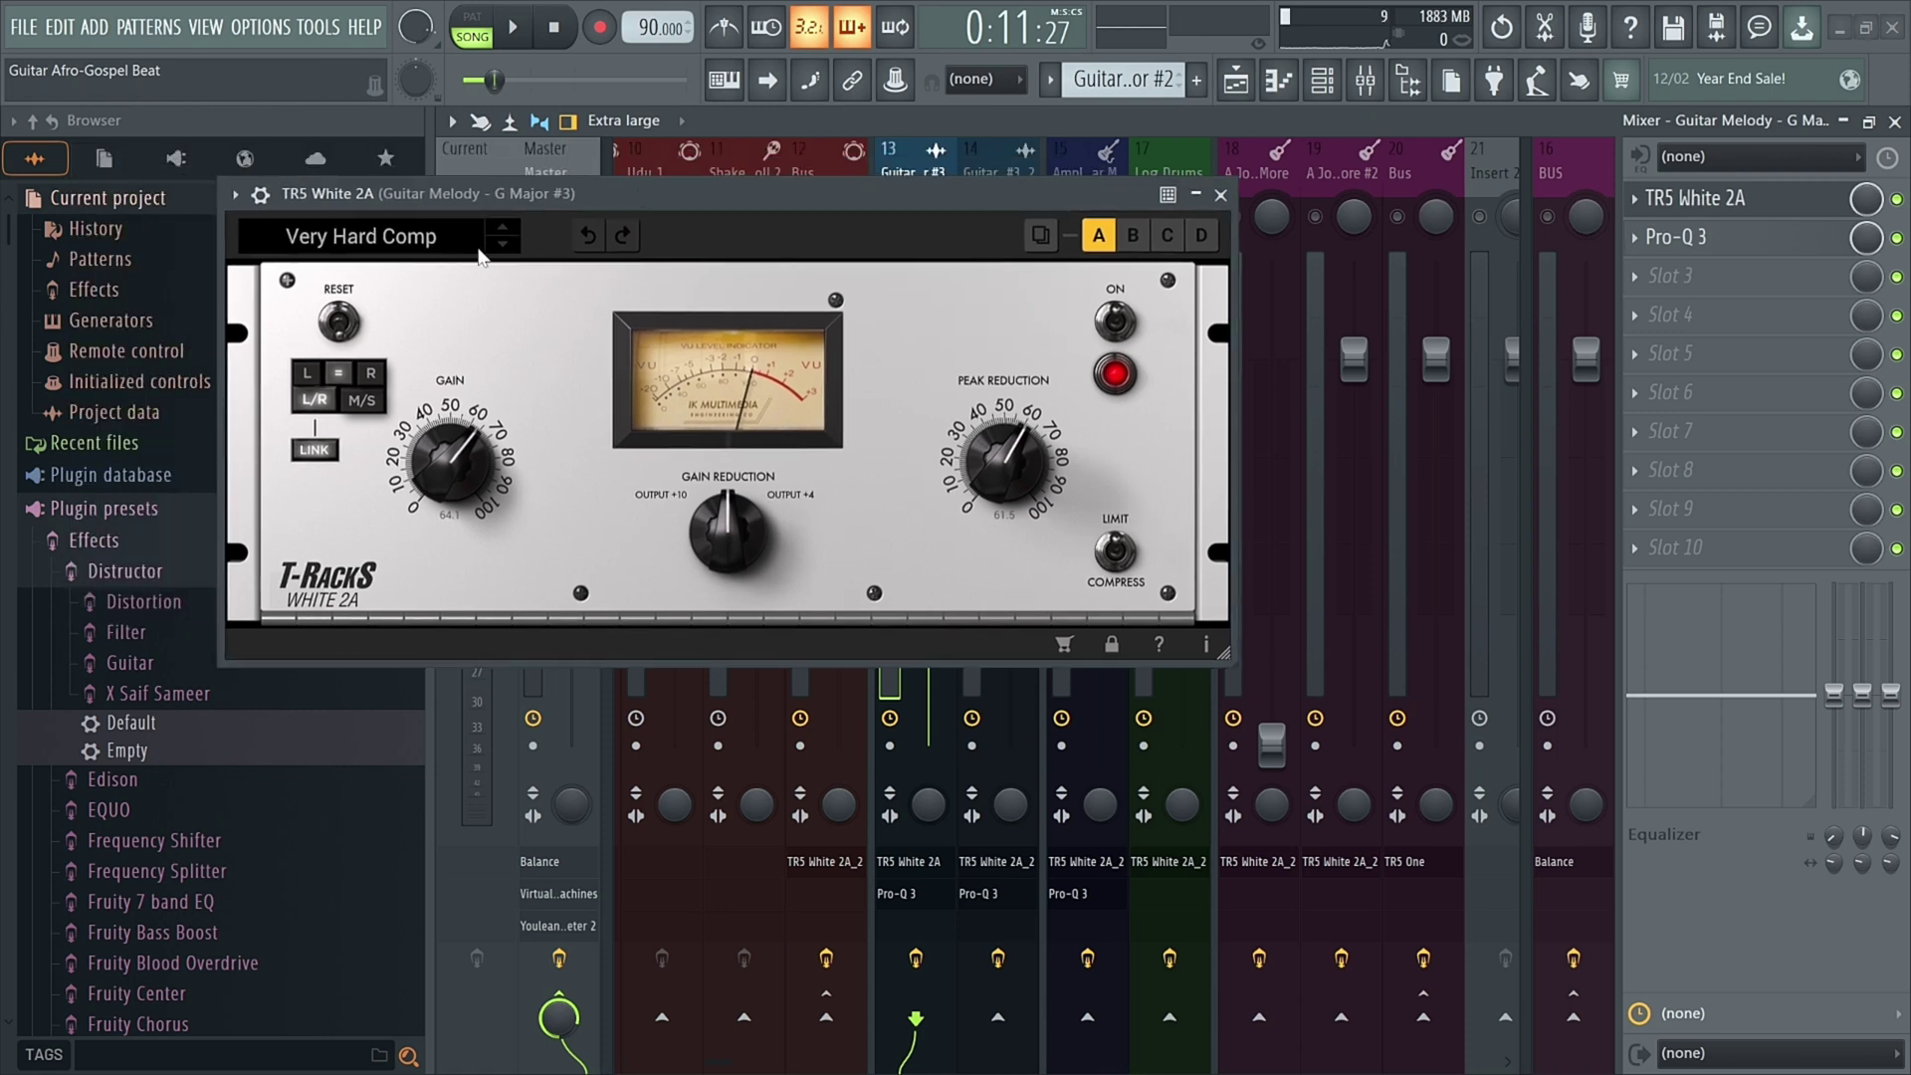
pyautogui.click(359, 240)
pyautogui.click(509, 198)
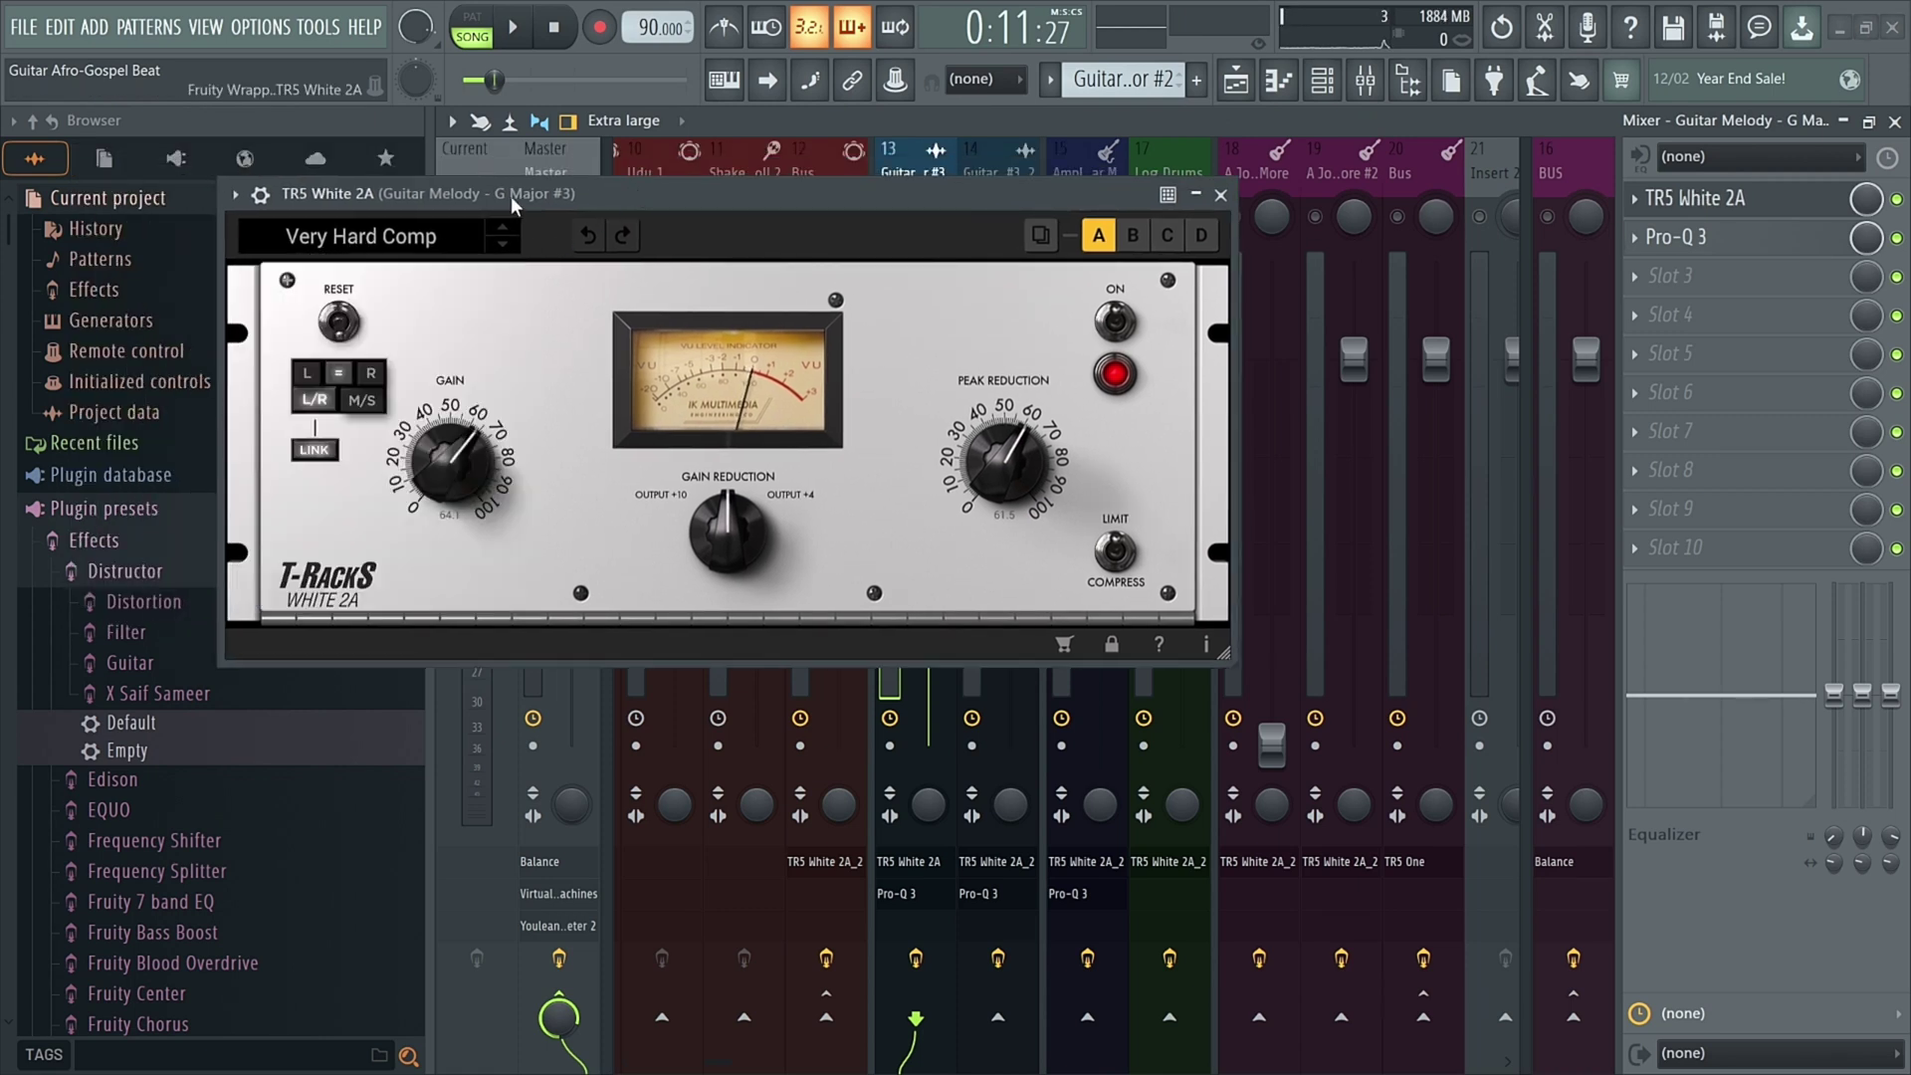
pyautogui.click(1220, 195)
pyautogui.click(1682, 237)
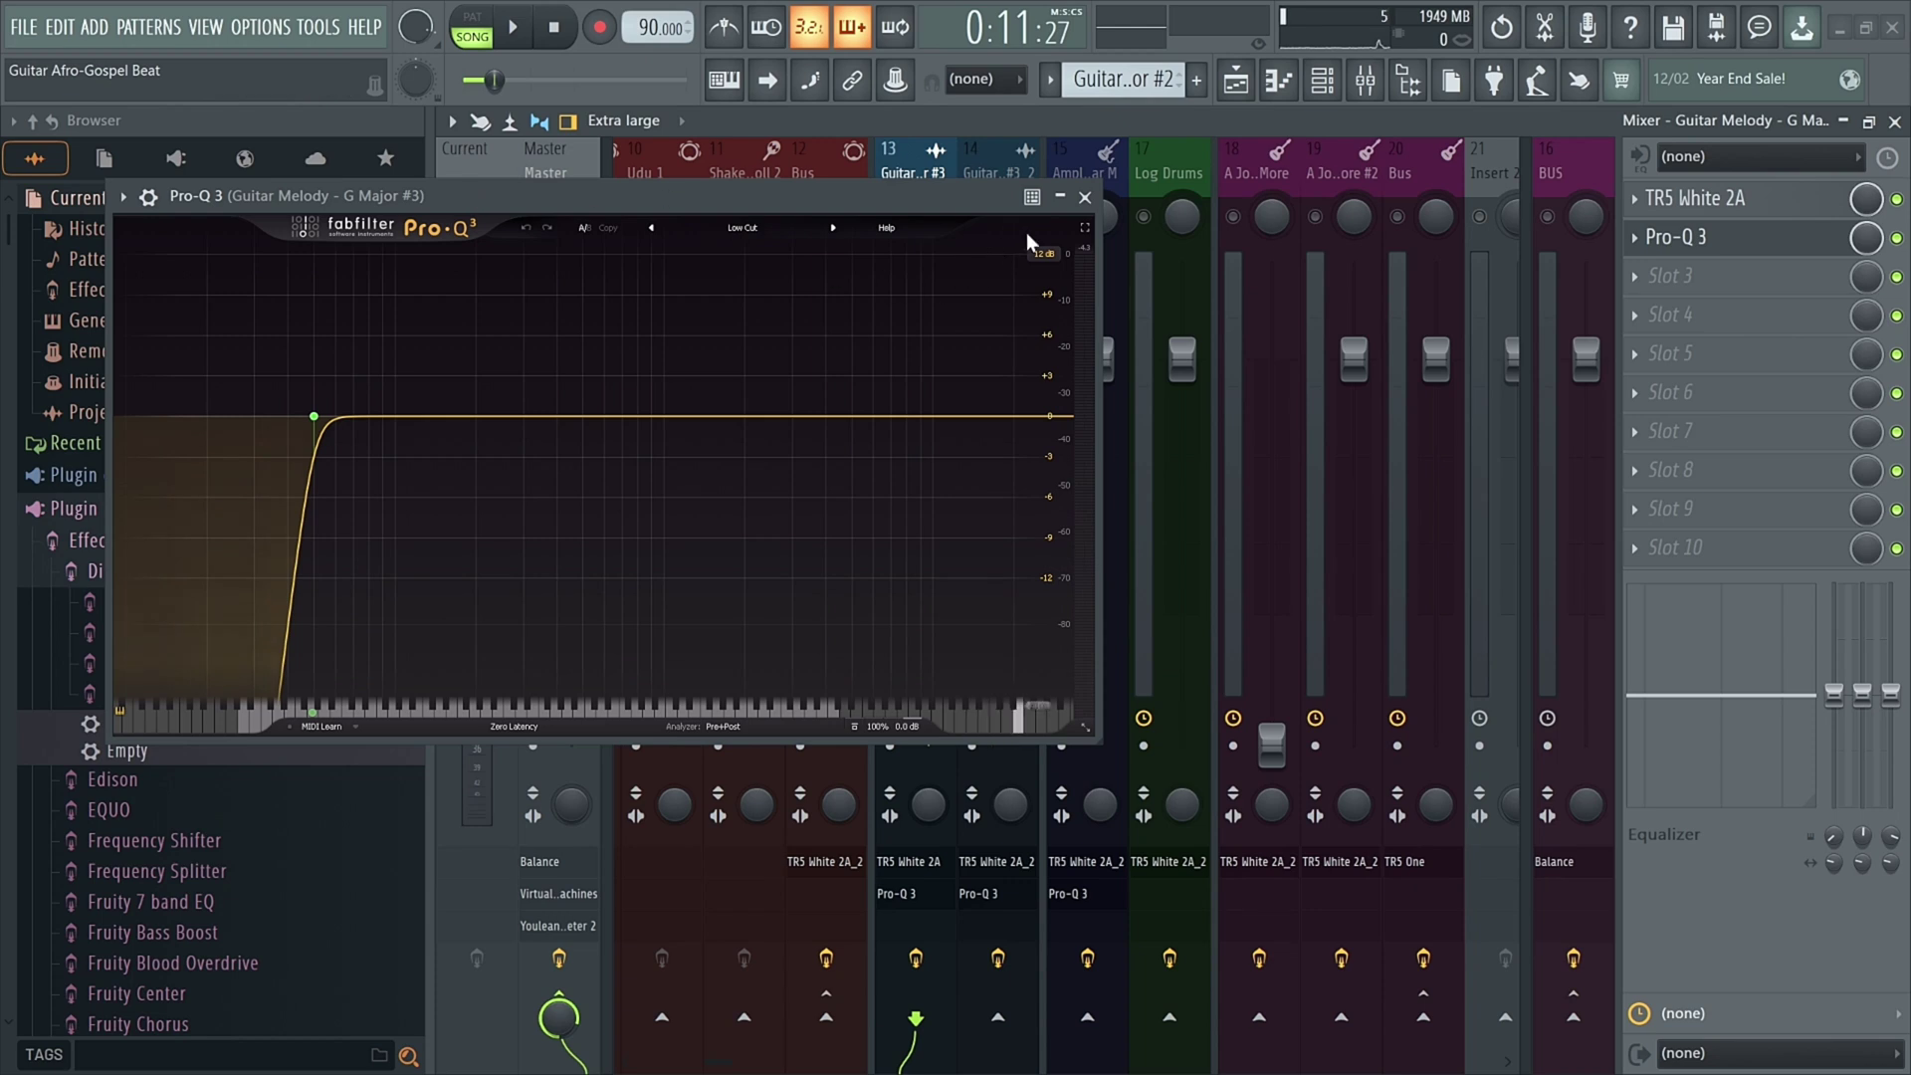
pyautogui.click(1096, 205)
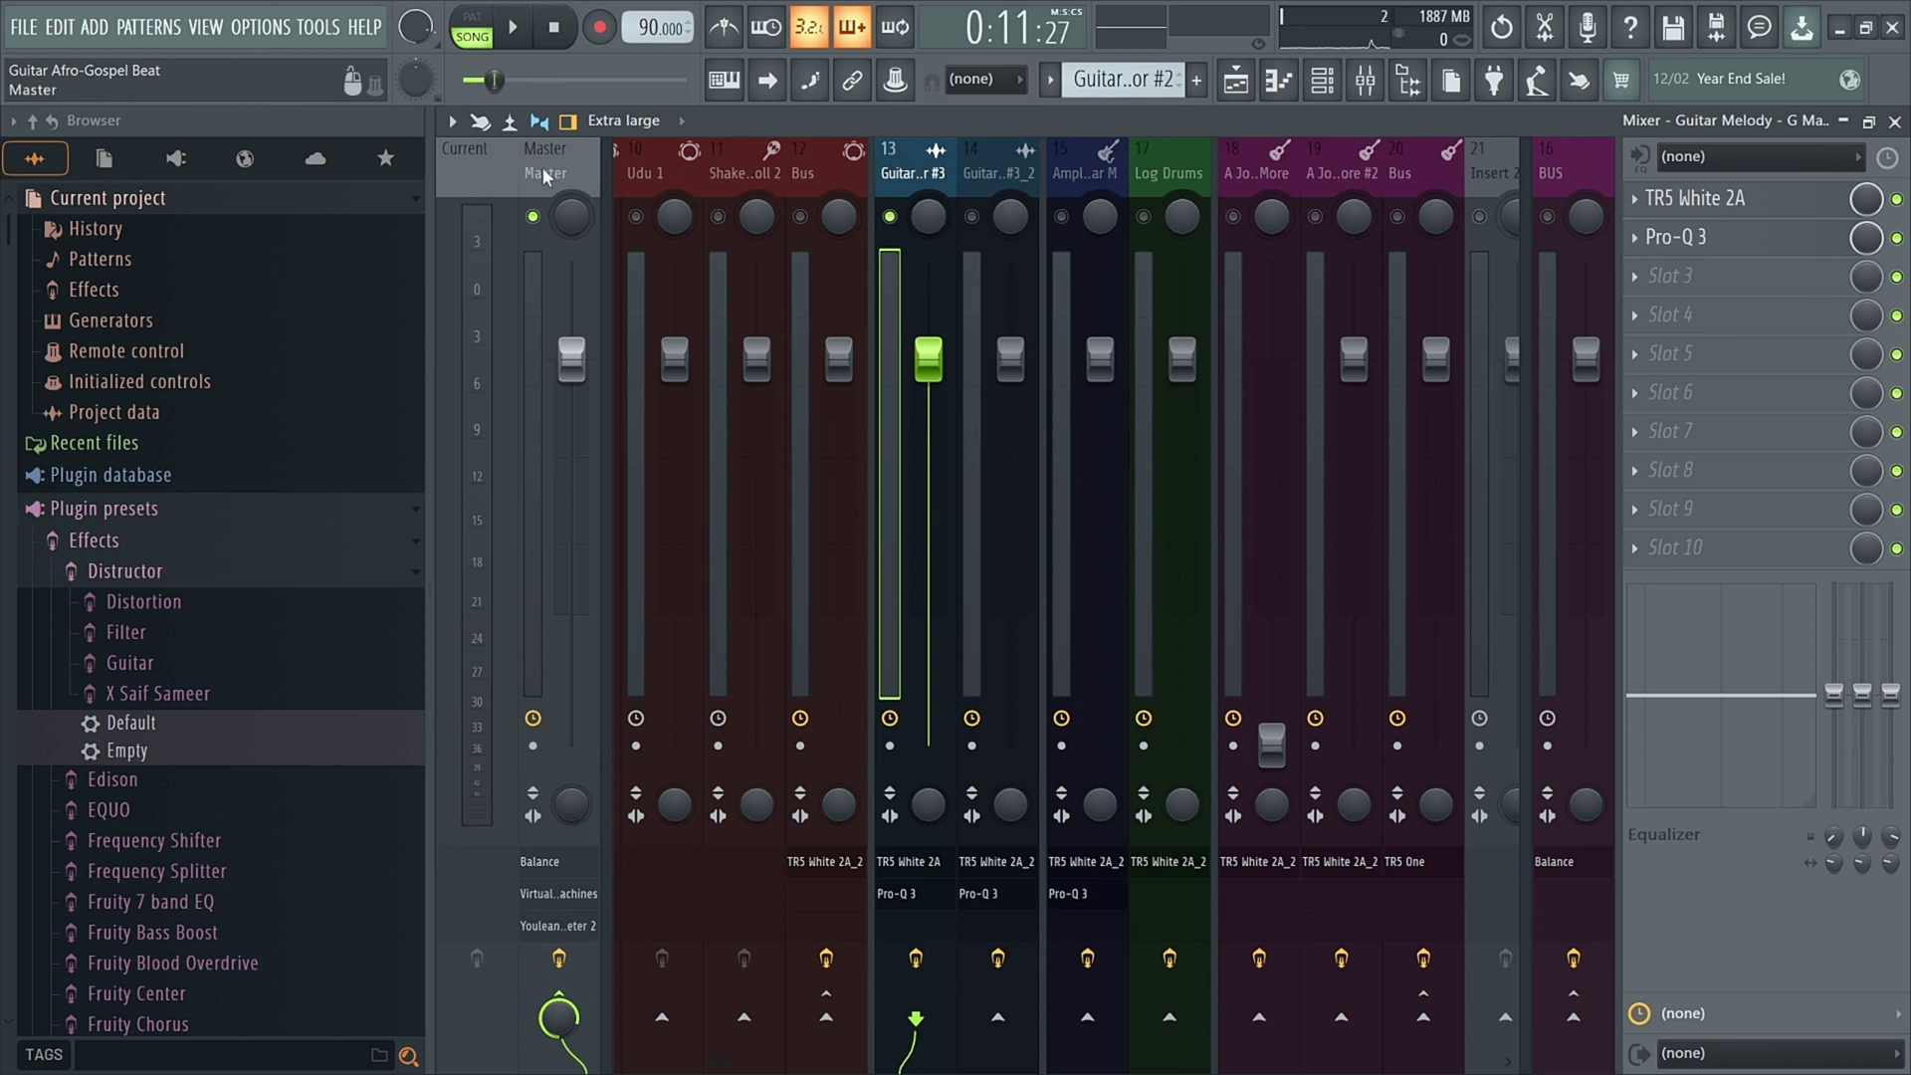
# Step: Check the effect chains on the Guitar Melody - G Major #3_2, Ample Guitar M and Log Drums tracks, soloing Log Drums
pyautogui.click(1005, 192)
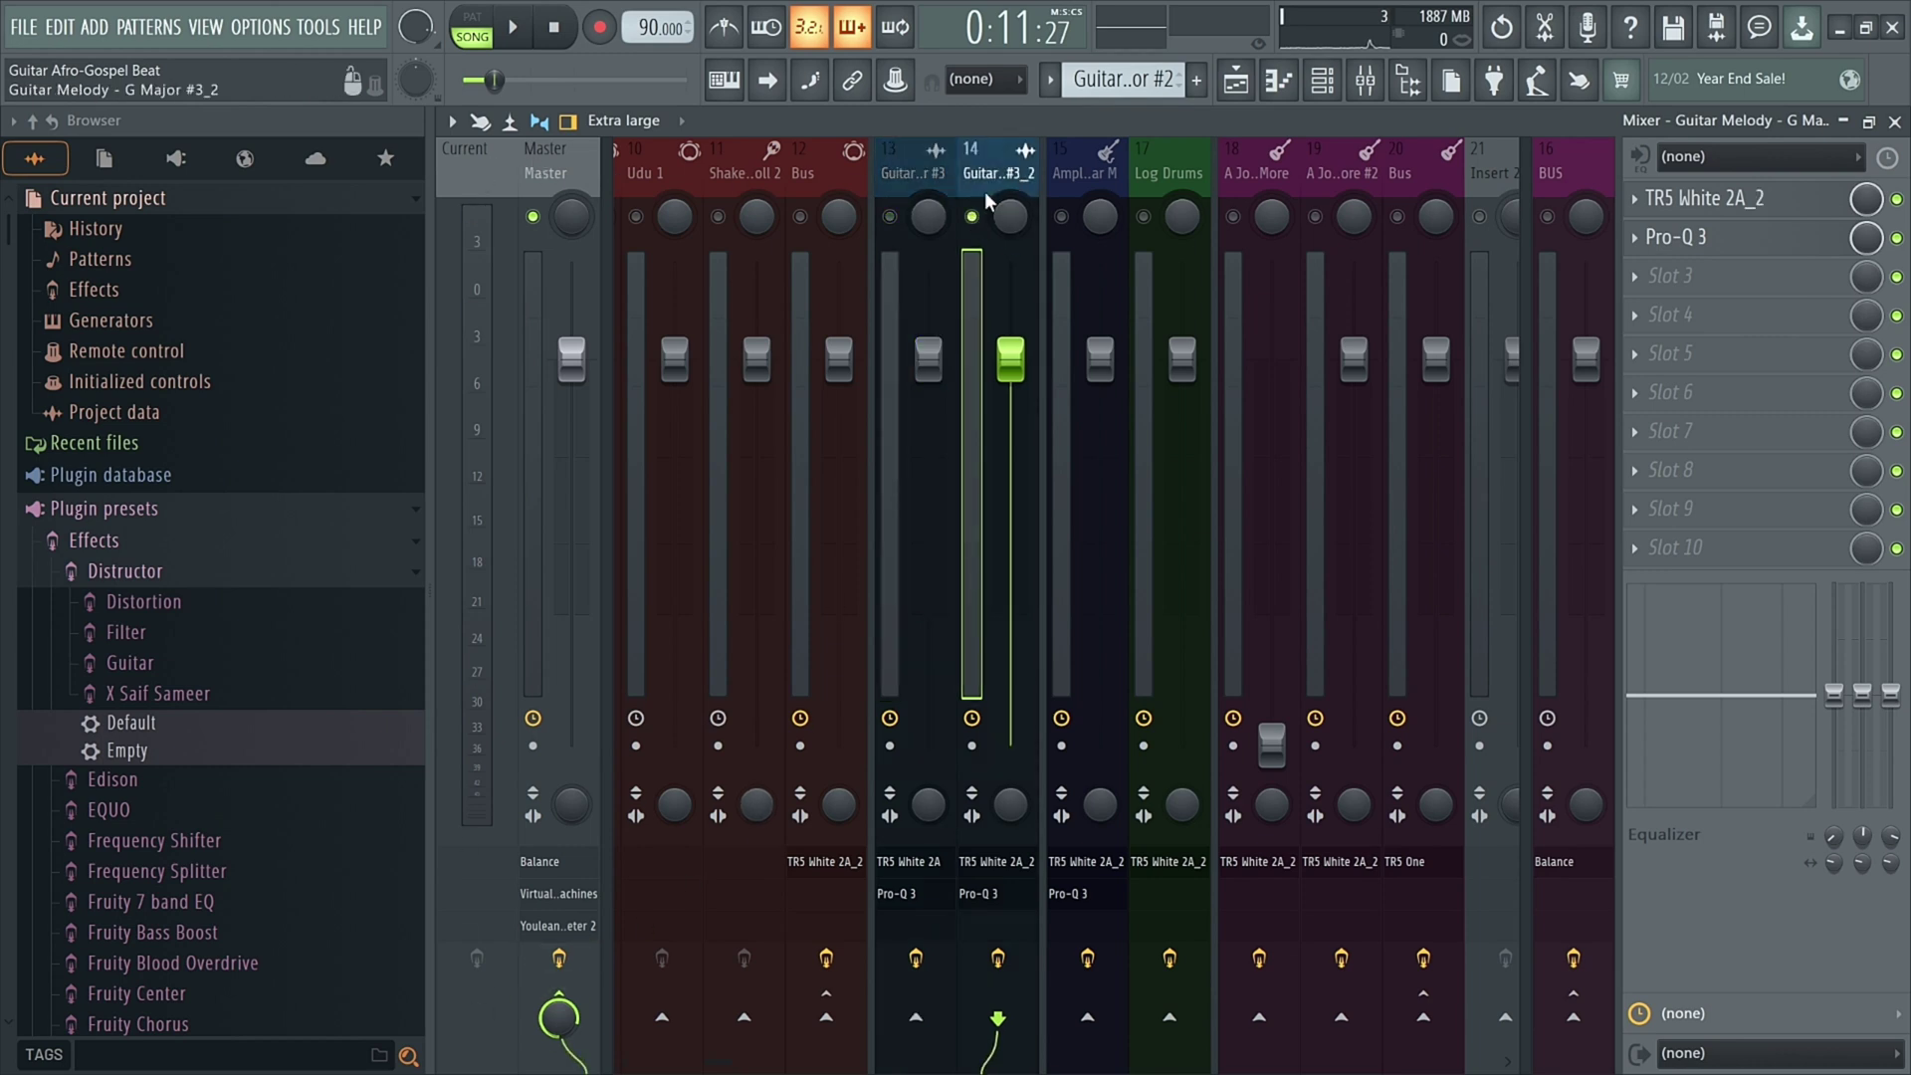
pyautogui.click(1078, 175)
pyautogui.click(1169, 176)
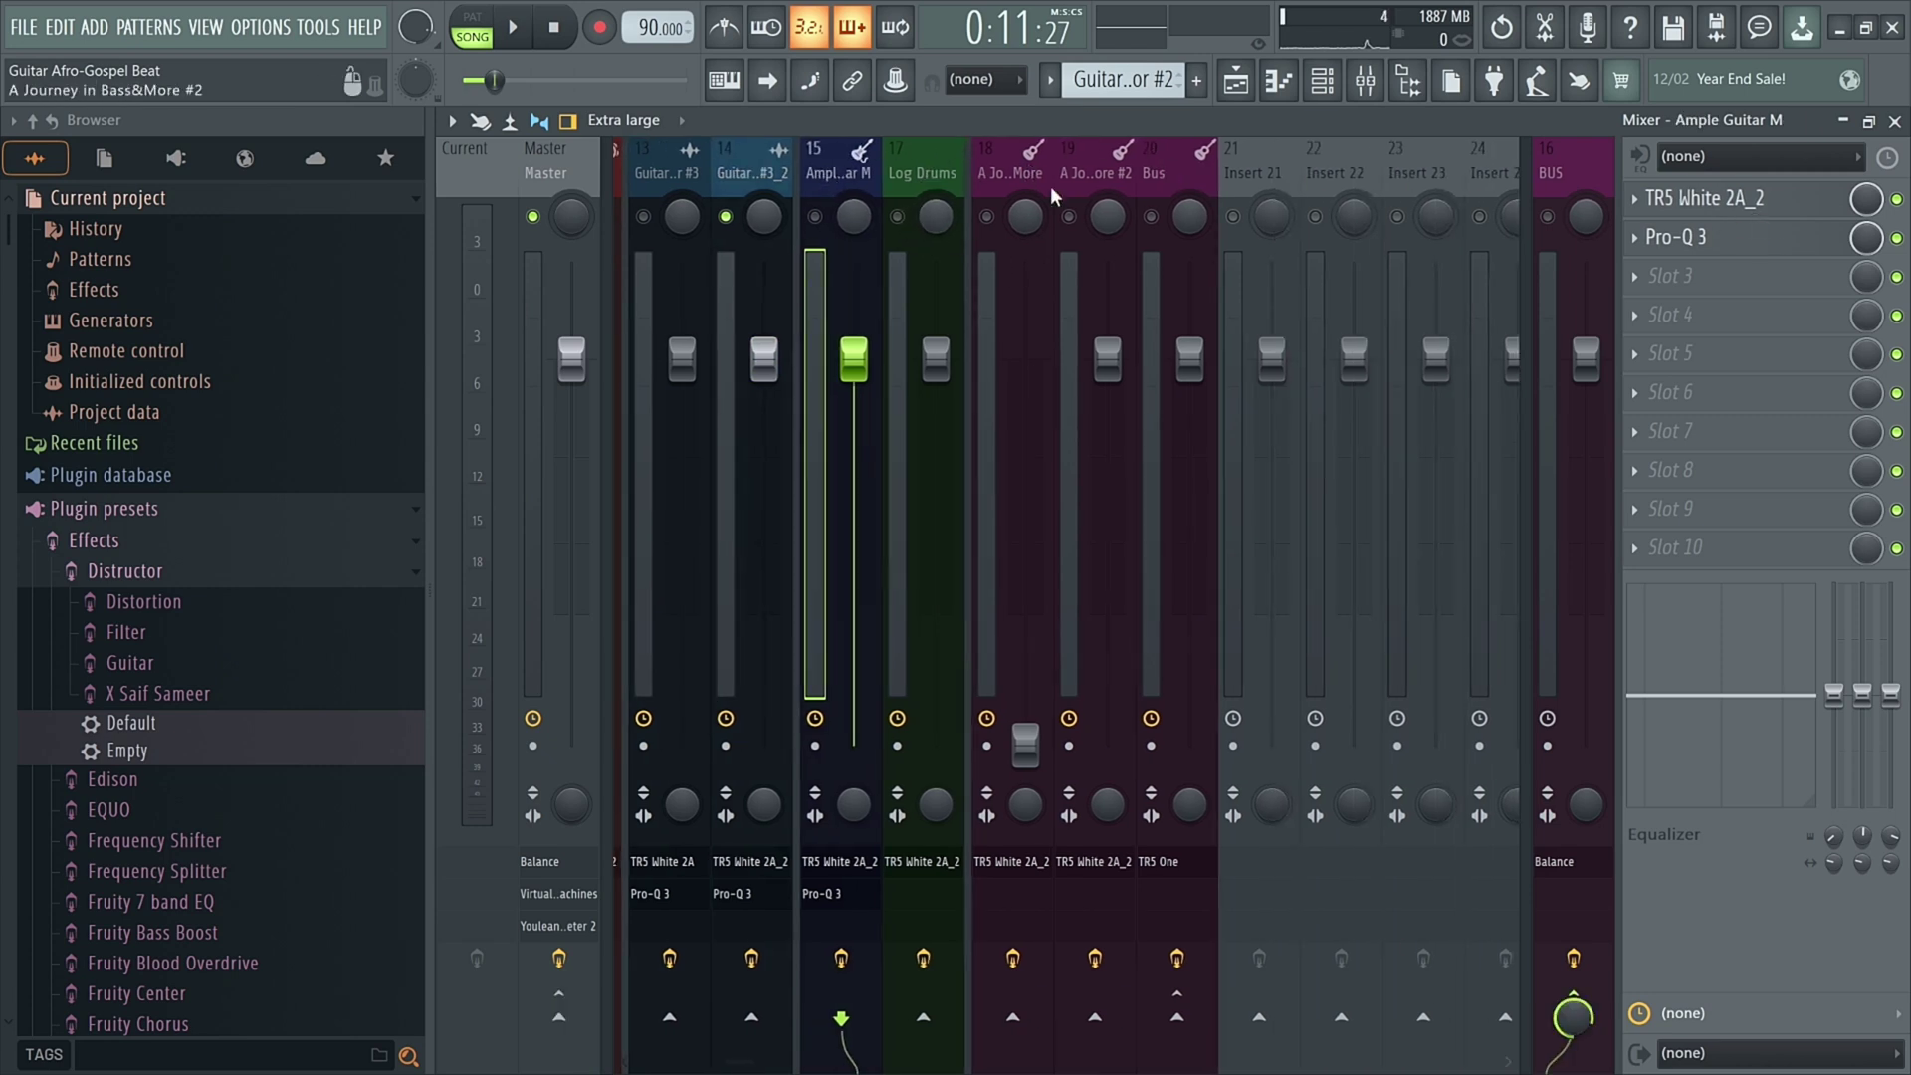
pyautogui.rightClick(902, 219)
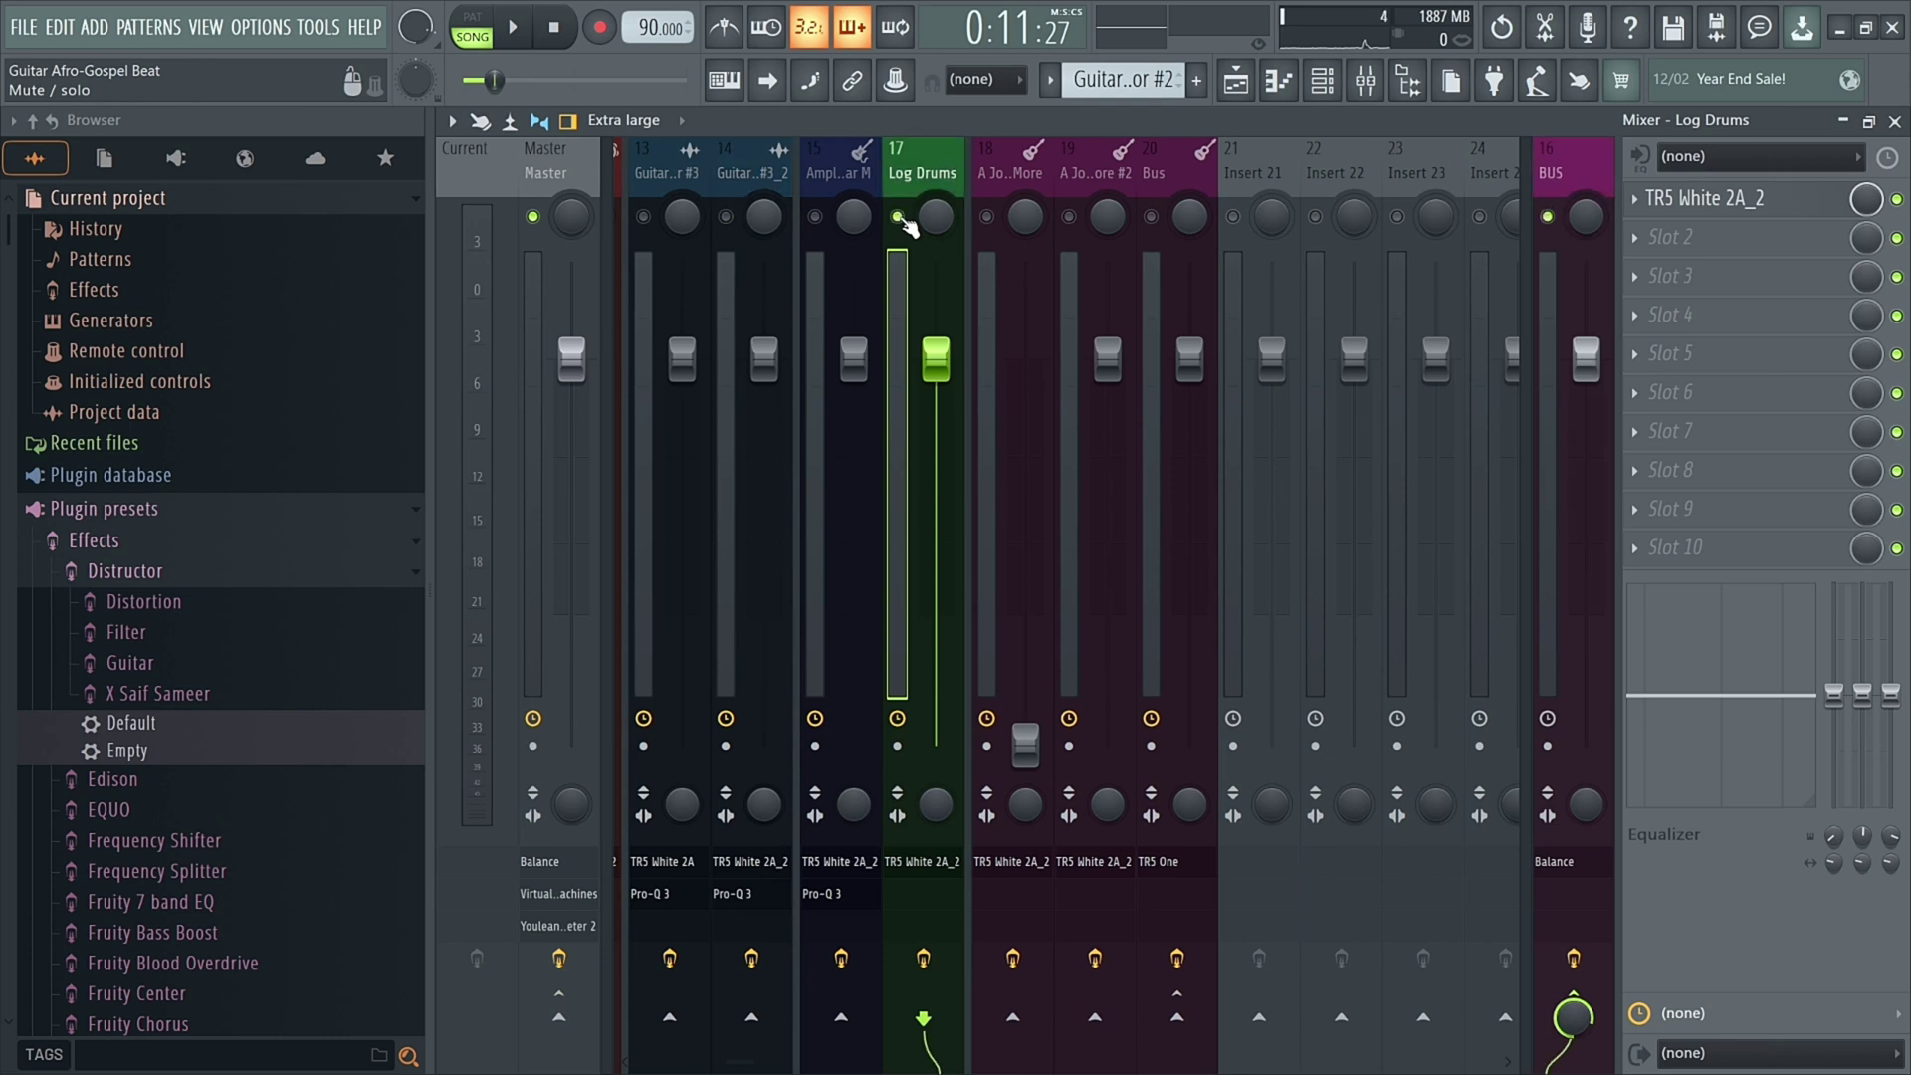
# Step: Solo the A Journey in Bass&More mixer track and inspect its TR5 White 2A_2 compressor, closing the plugin
pyautogui.rightClick(988, 216)
pyautogui.click(1012, 195)
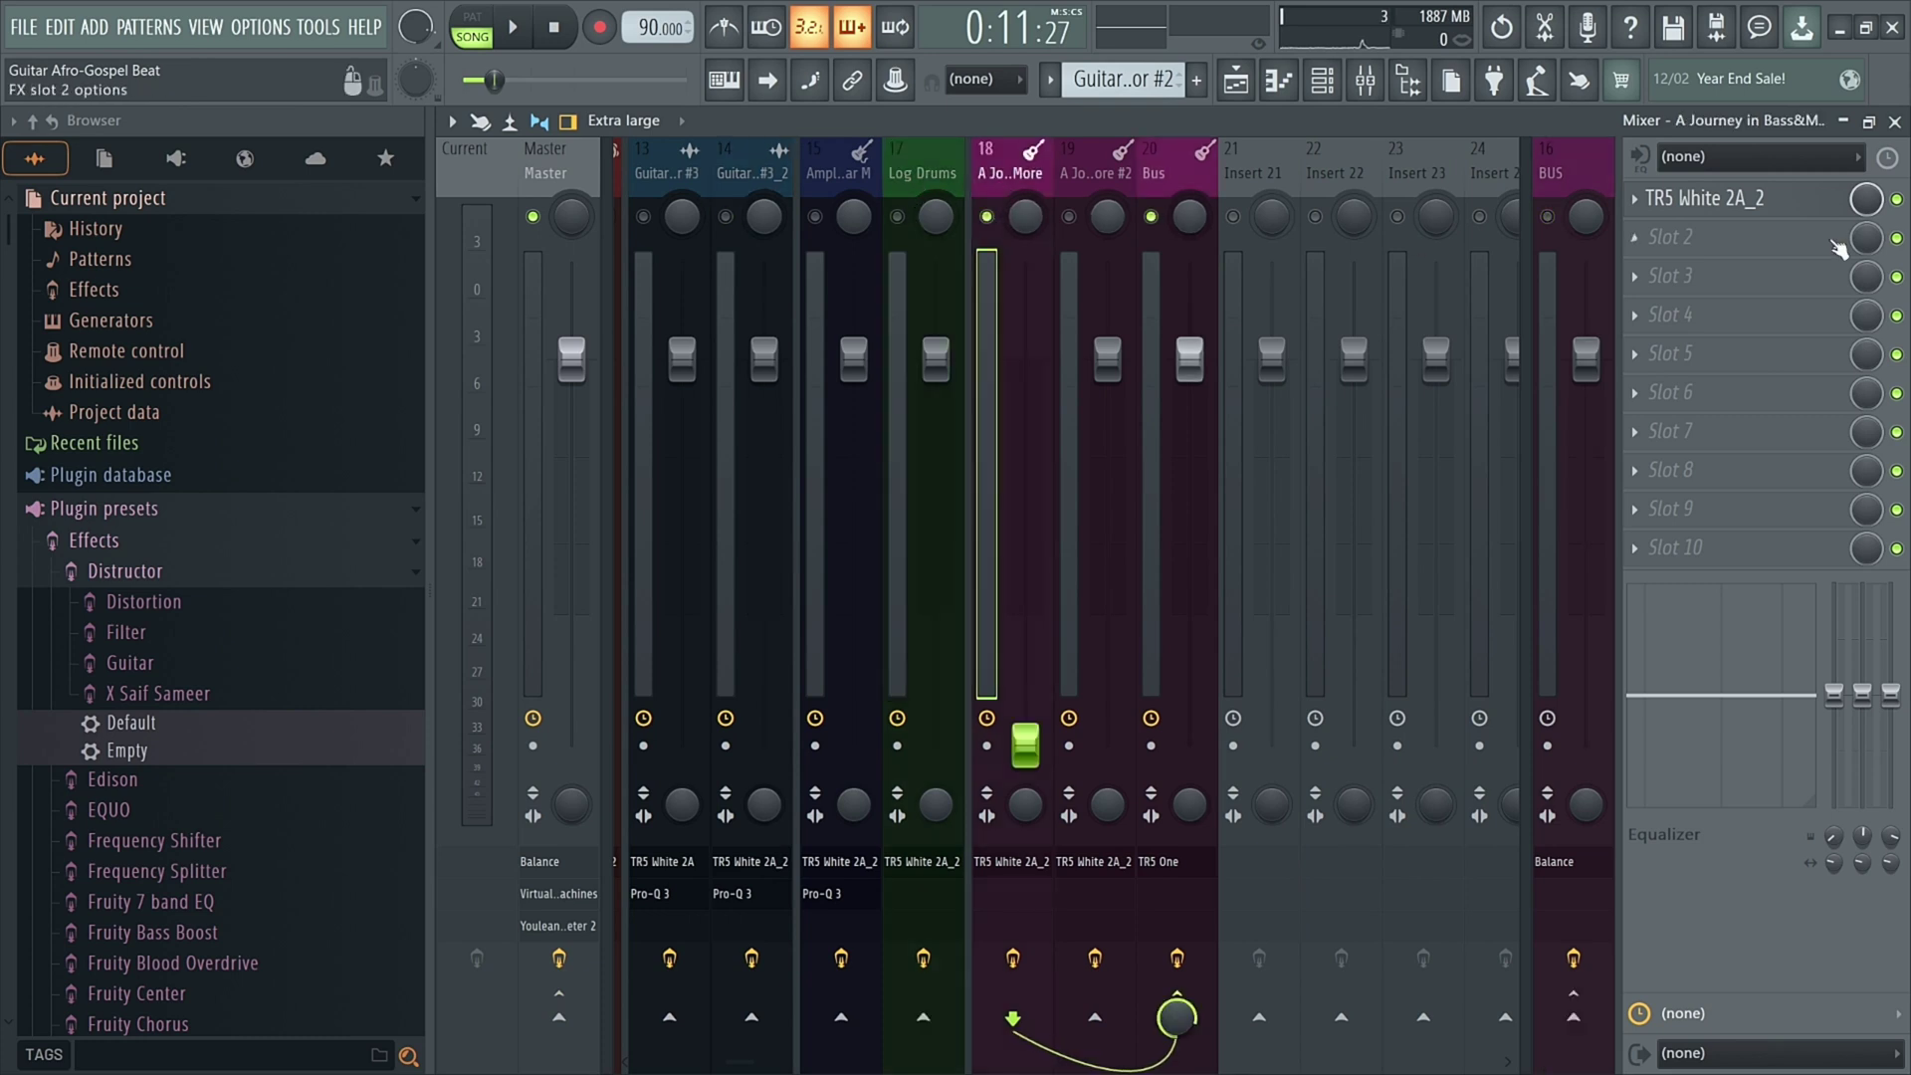
pyautogui.click(1790, 204)
pyautogui.click(1637, 248)
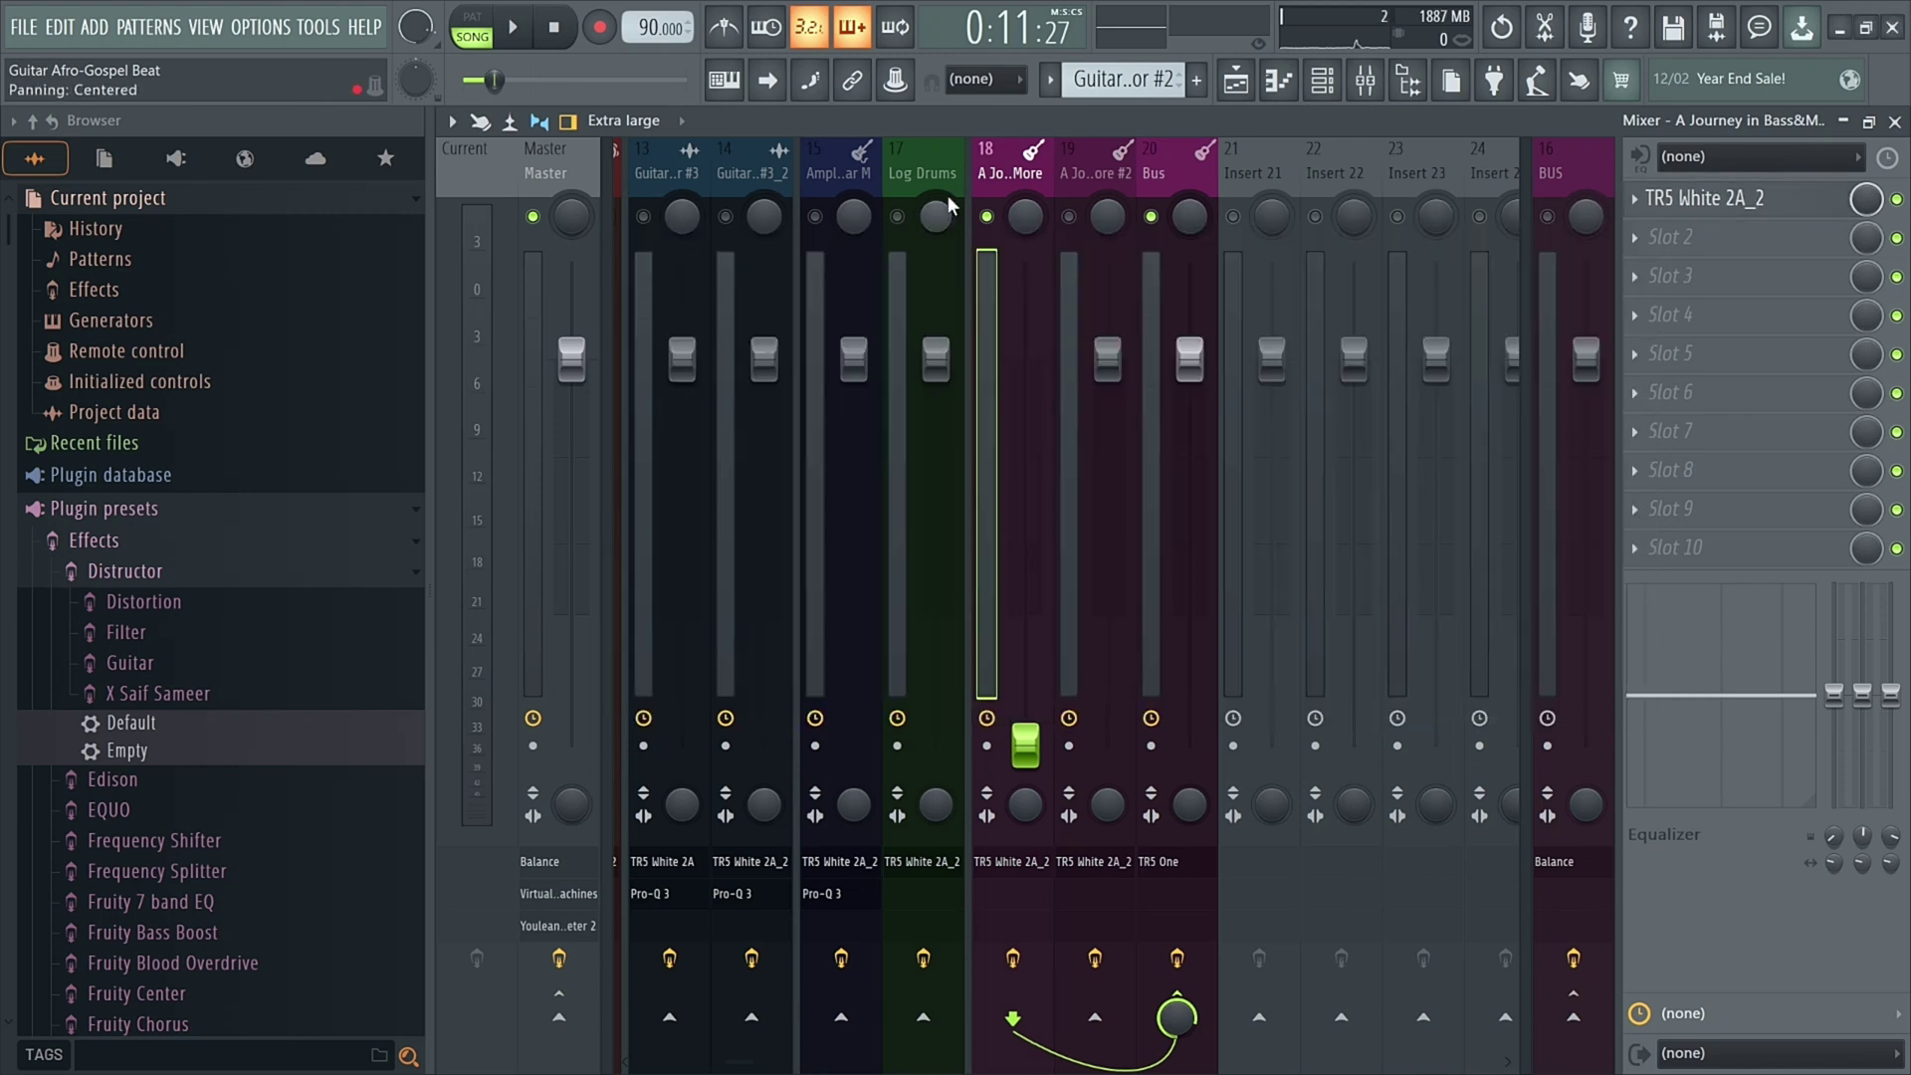
pyautogui.click(1720, 208)
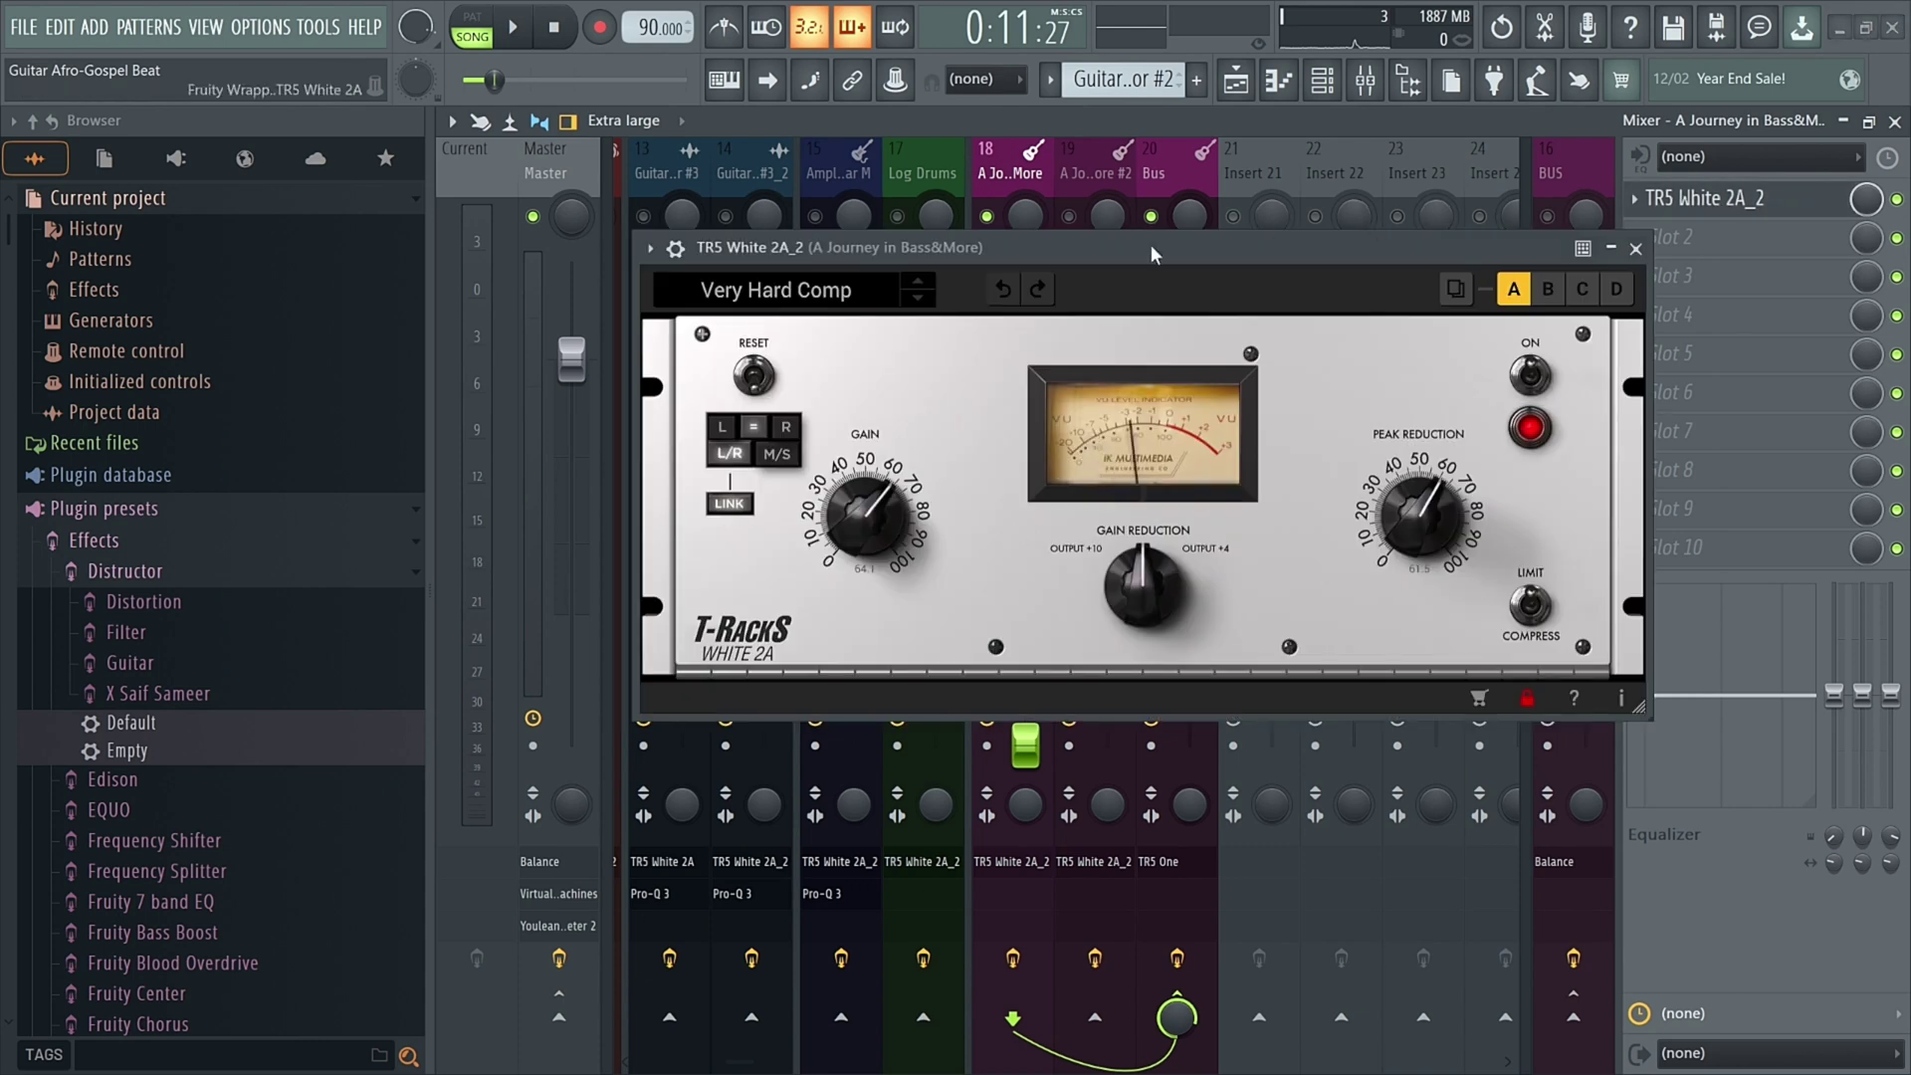
pyautogui.click(1635, 248)
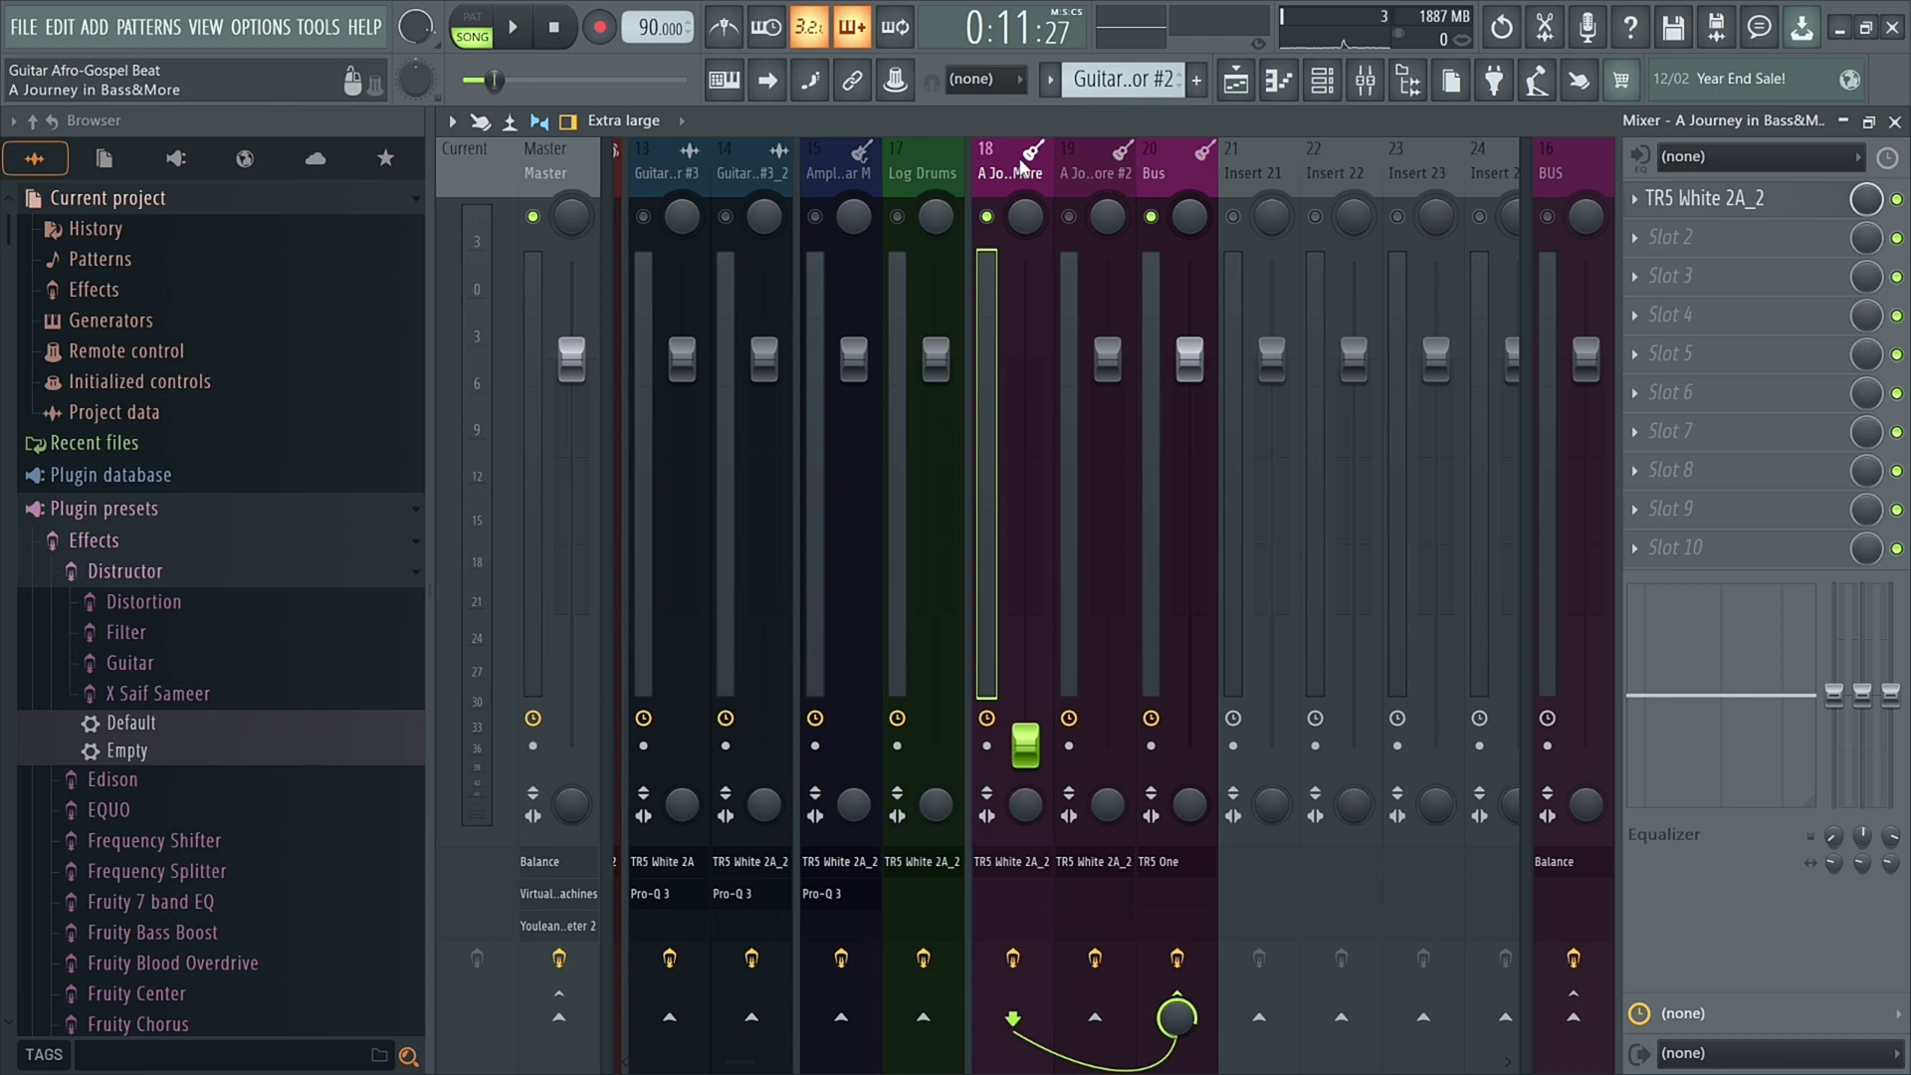
# Step: Inspect the TR5 White 2A_2 compressor on the A Journey in Bass&More #2 track and close the plugin
pyautogui.click(1102, 180)
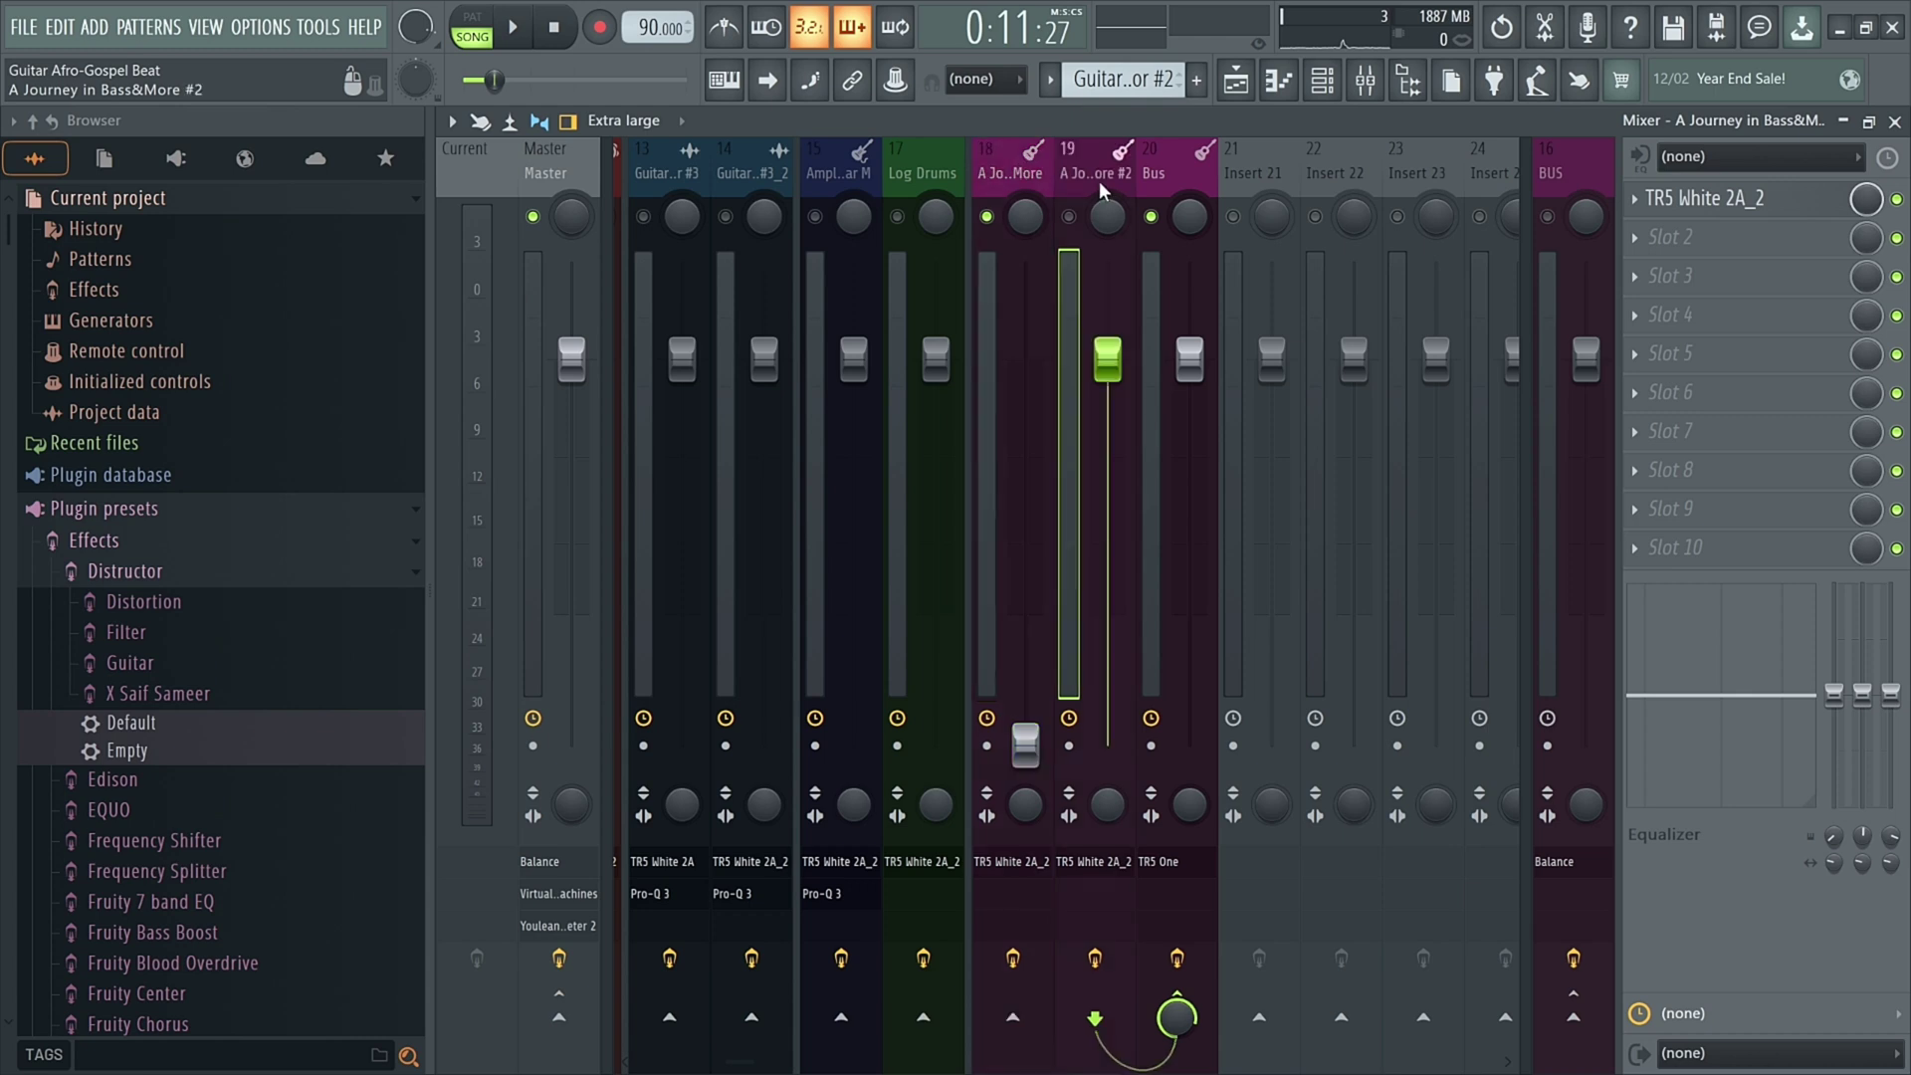
pyautogui.click(1740, 199)
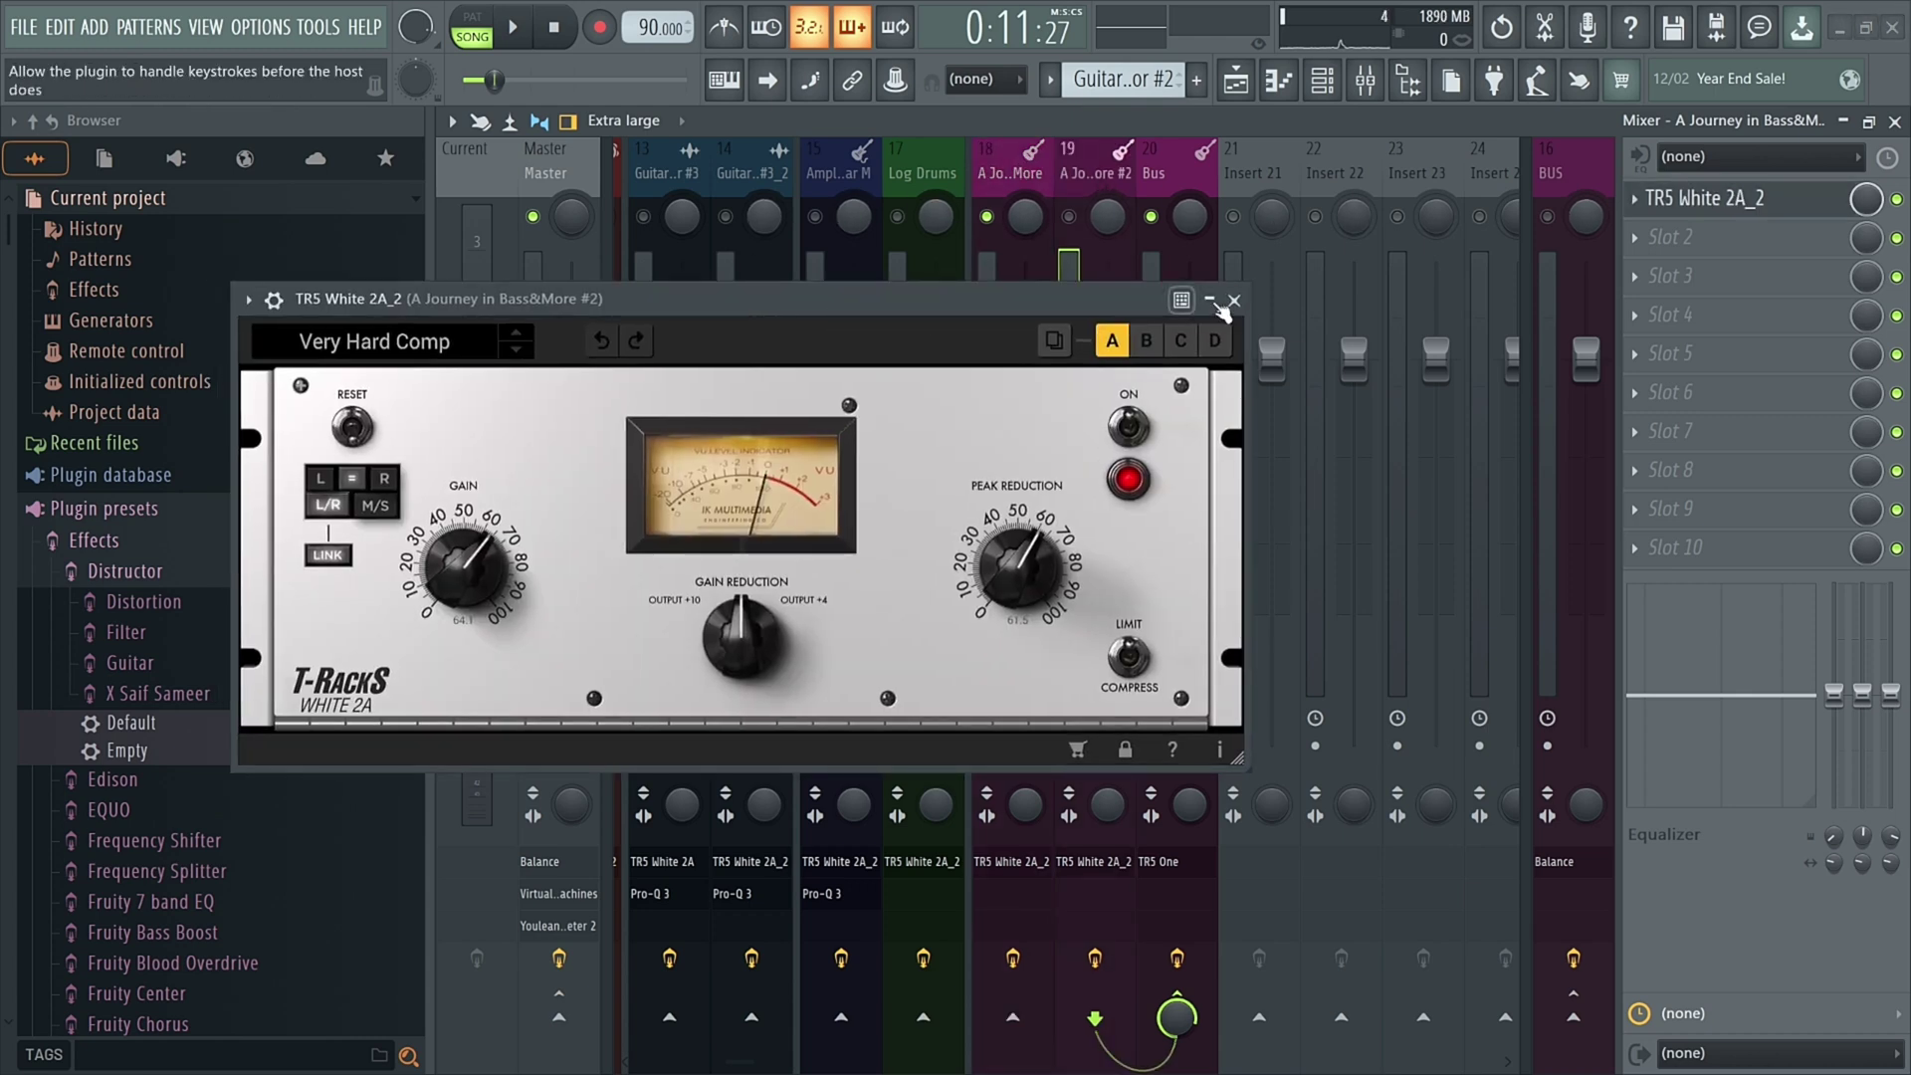
pyautogui.click(1235, 300)
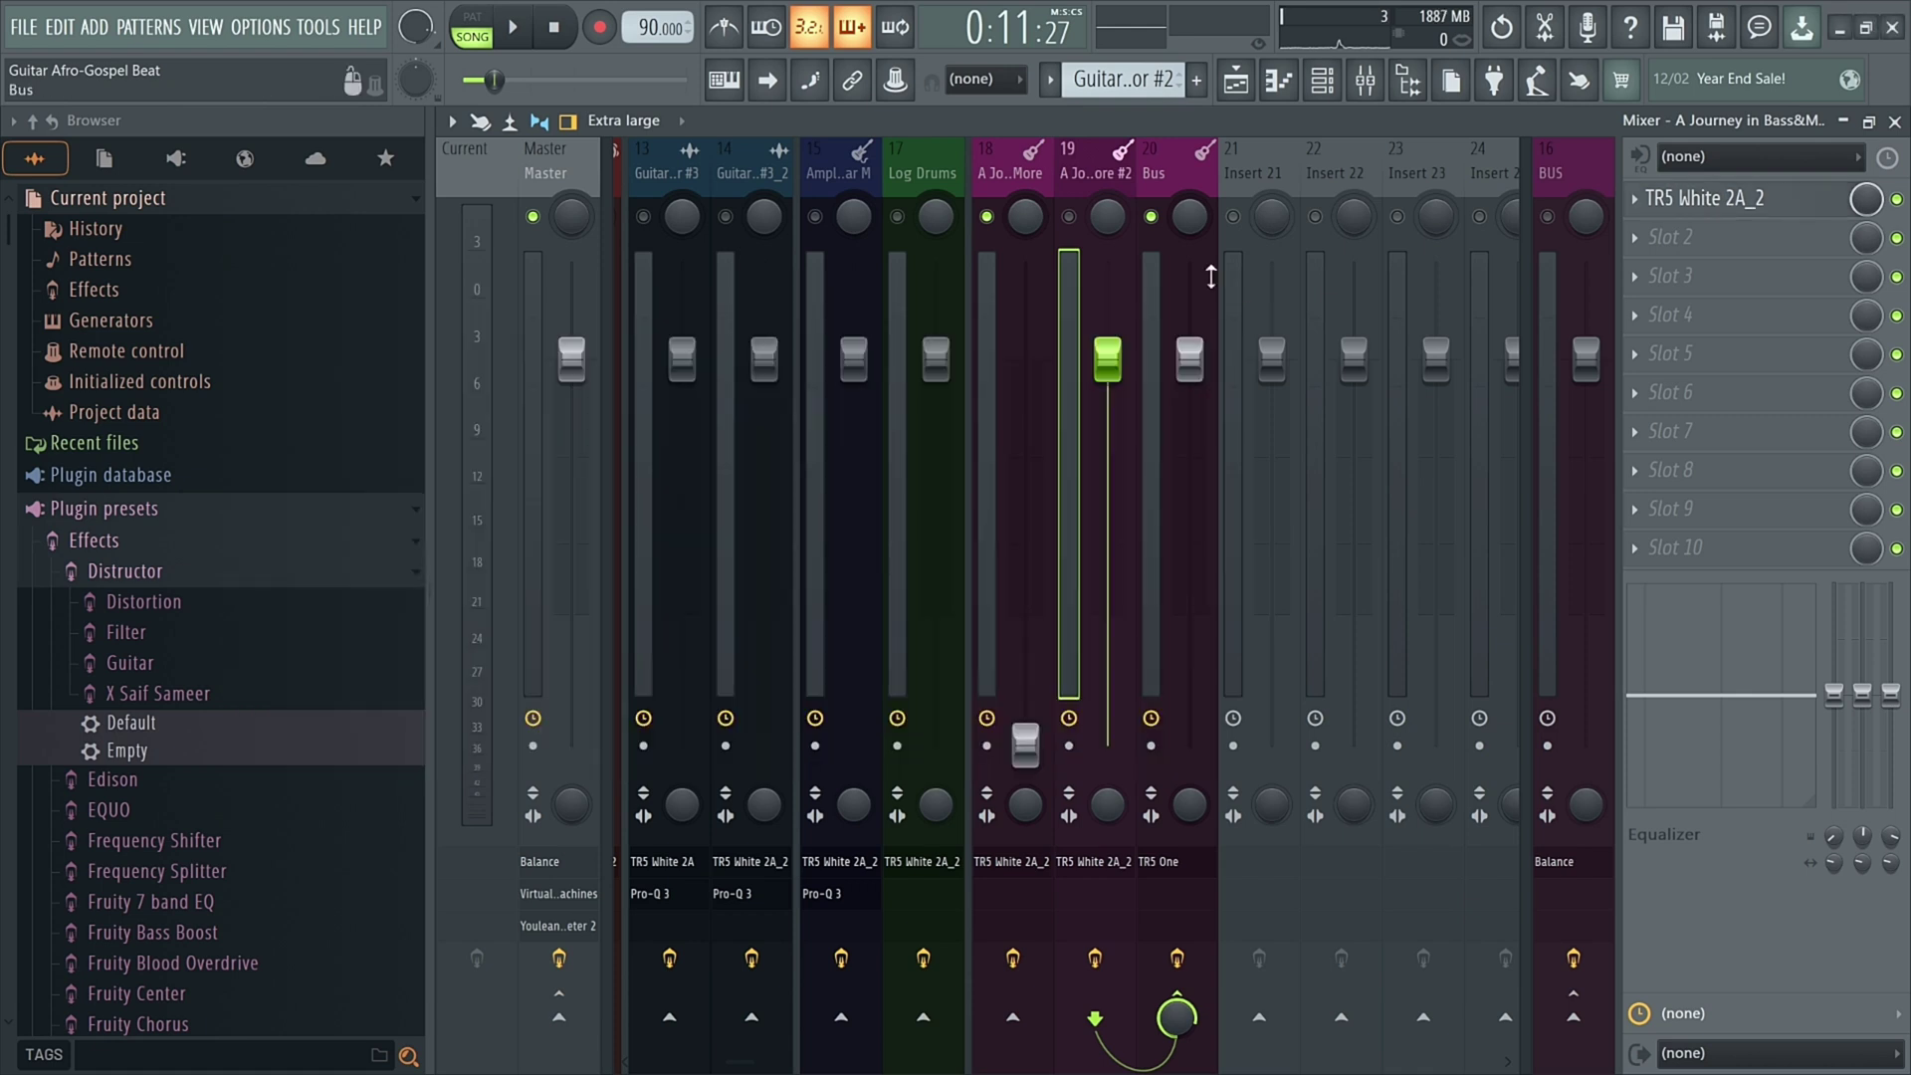
# Step: Compare how the two A Journey in Bass&More tracks are routed into Bus track 20 by selecting them in turn
pyautogui.click(1000, 171)
pyautogui.click(1086, 169)
pyautogui.click(1159, 169)
pyautogui.click(1028, 177)
pyautogui.click(1067, 174)
pyautogui.click(994, 177)
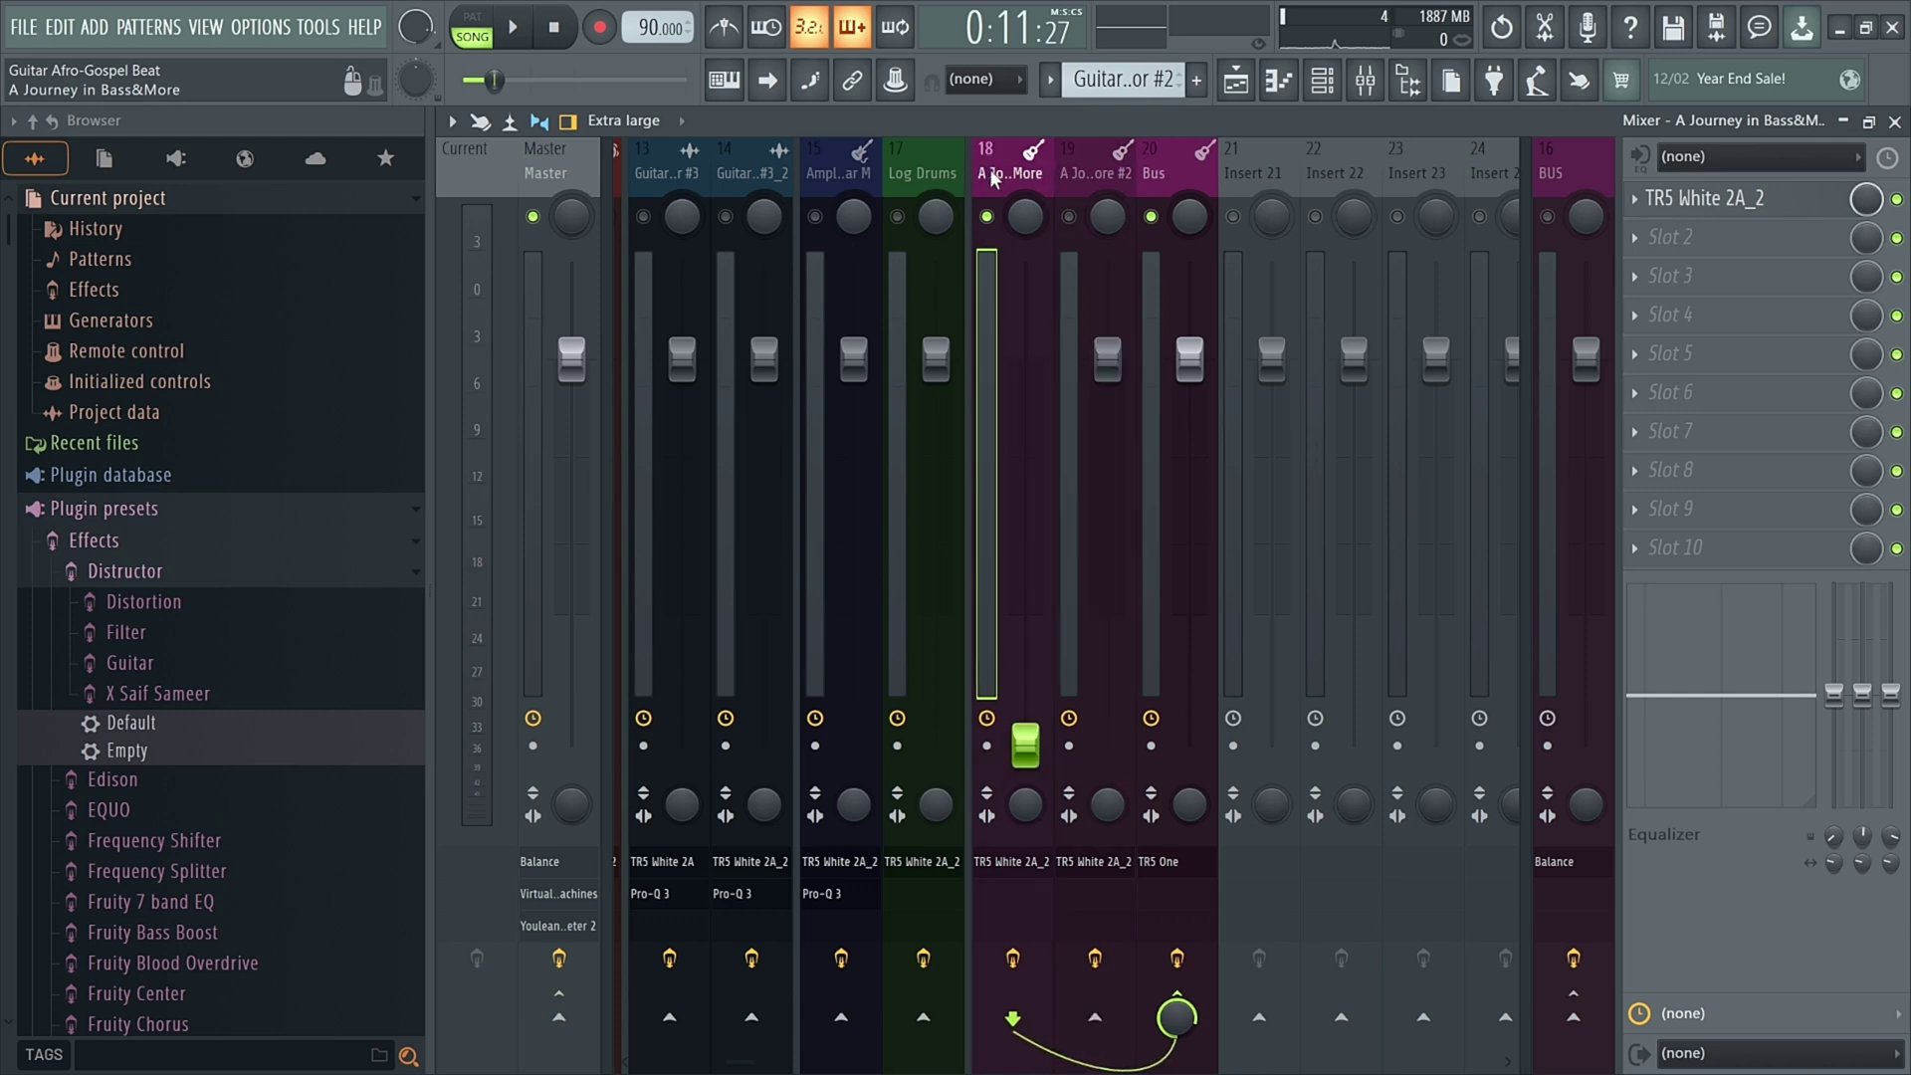
pyautogui.click(1087, 176)
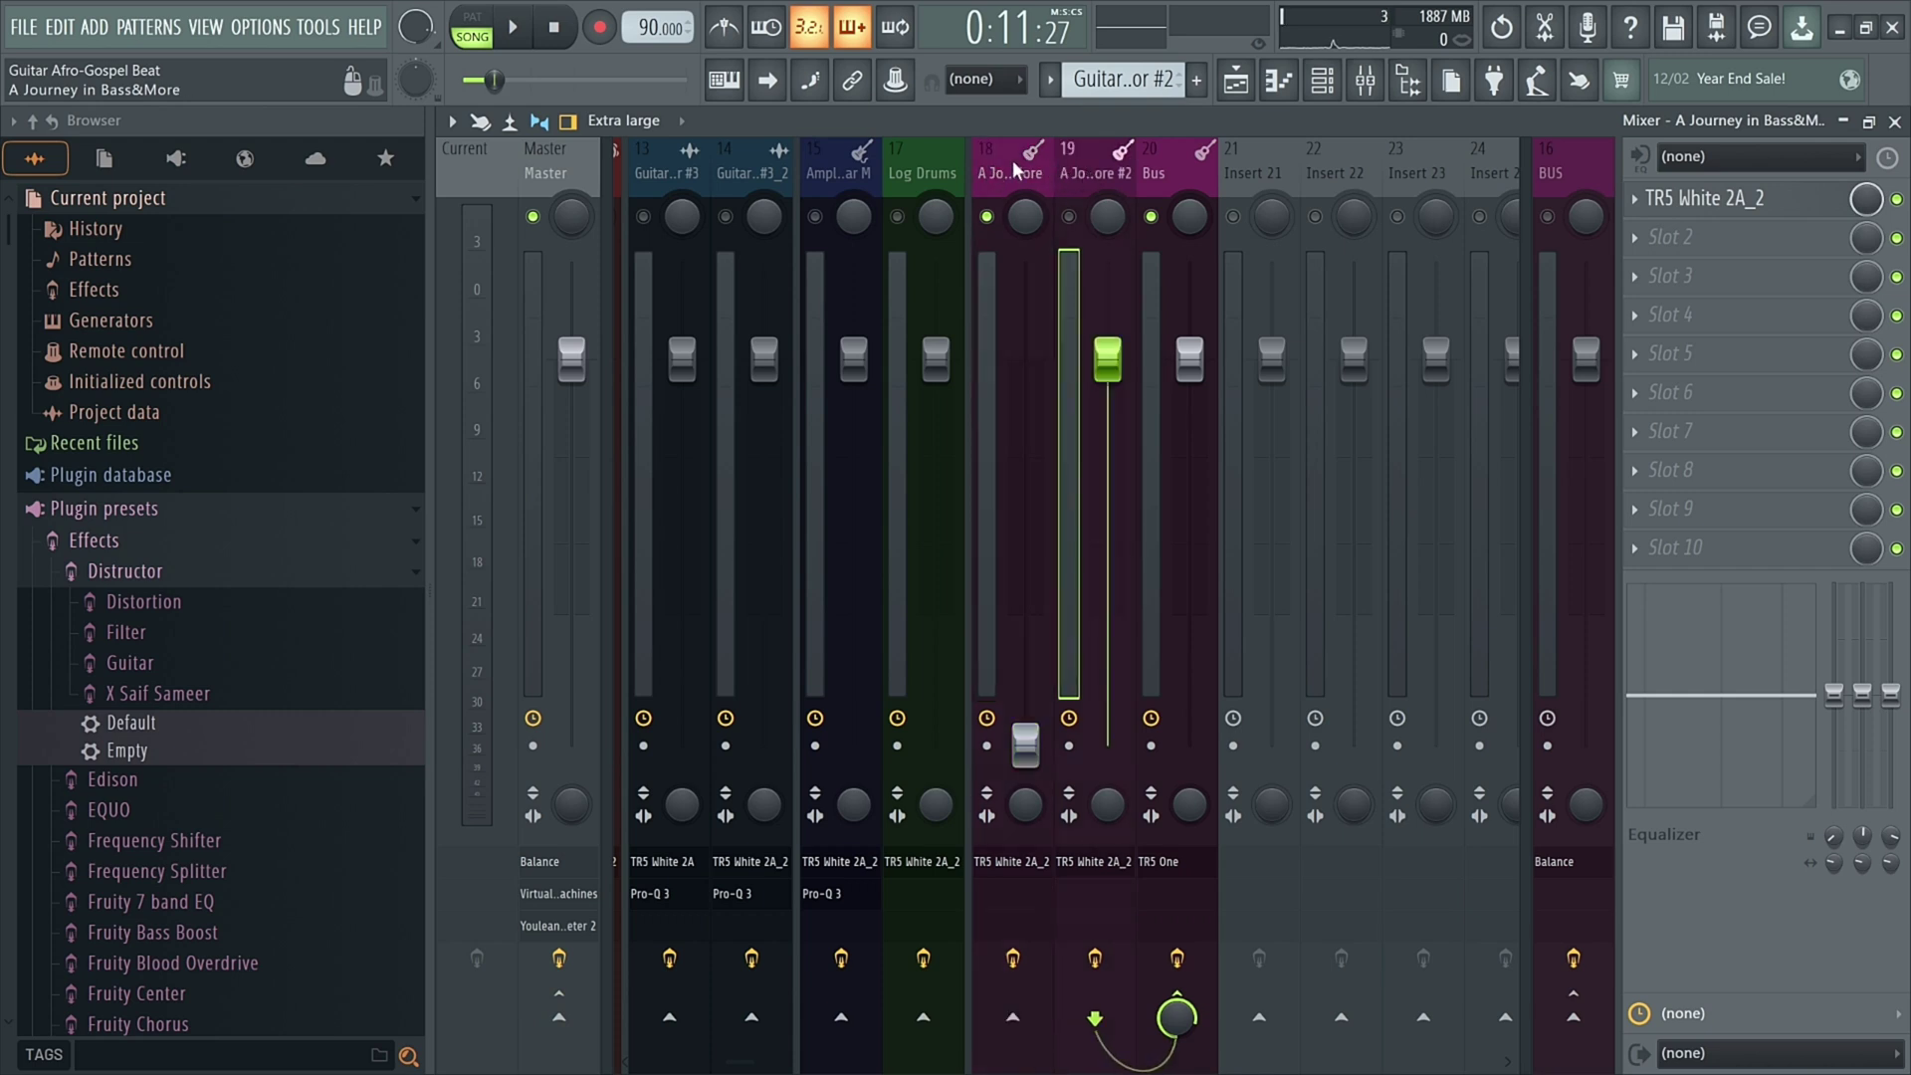
# Step: Inspect the TR5 One mastering processor on Bus track 20 and close the plugin
pyautogui.click(1166, 177)
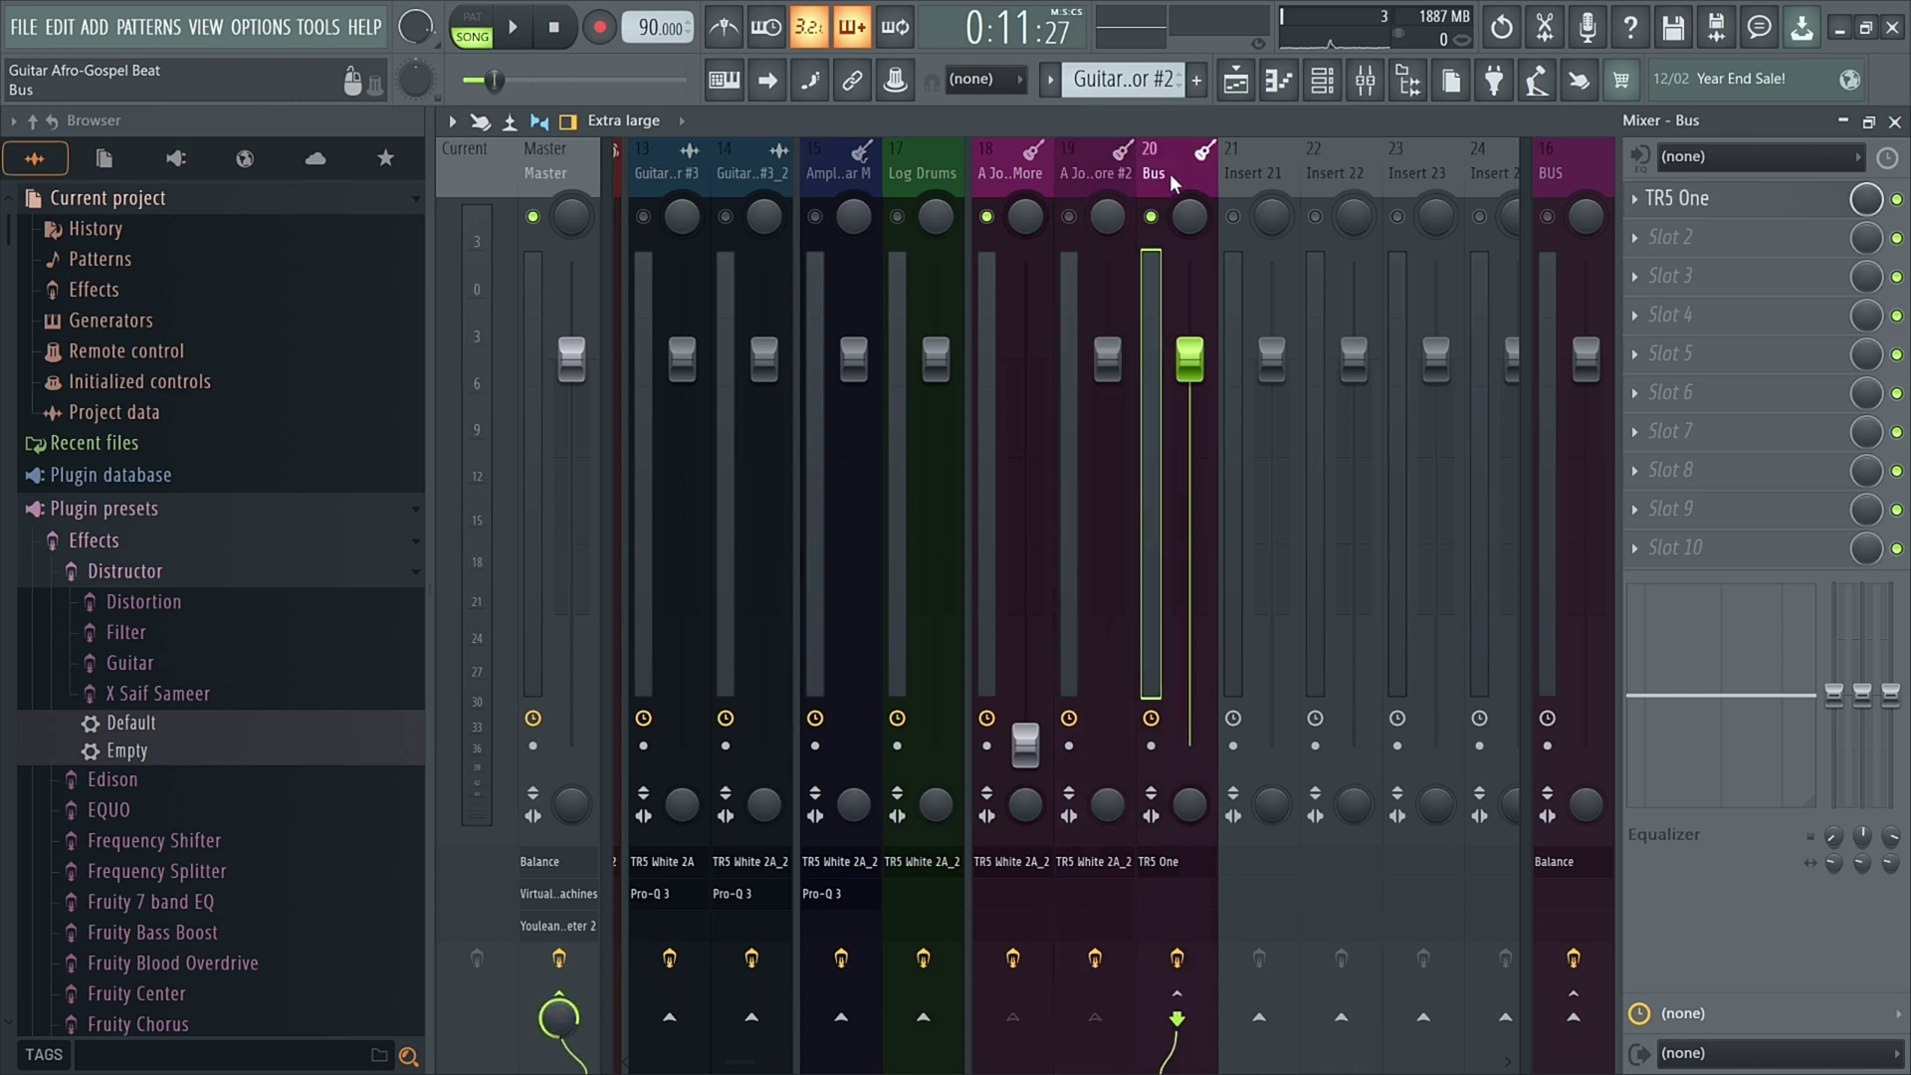
pyautogui.click(1692, 198)
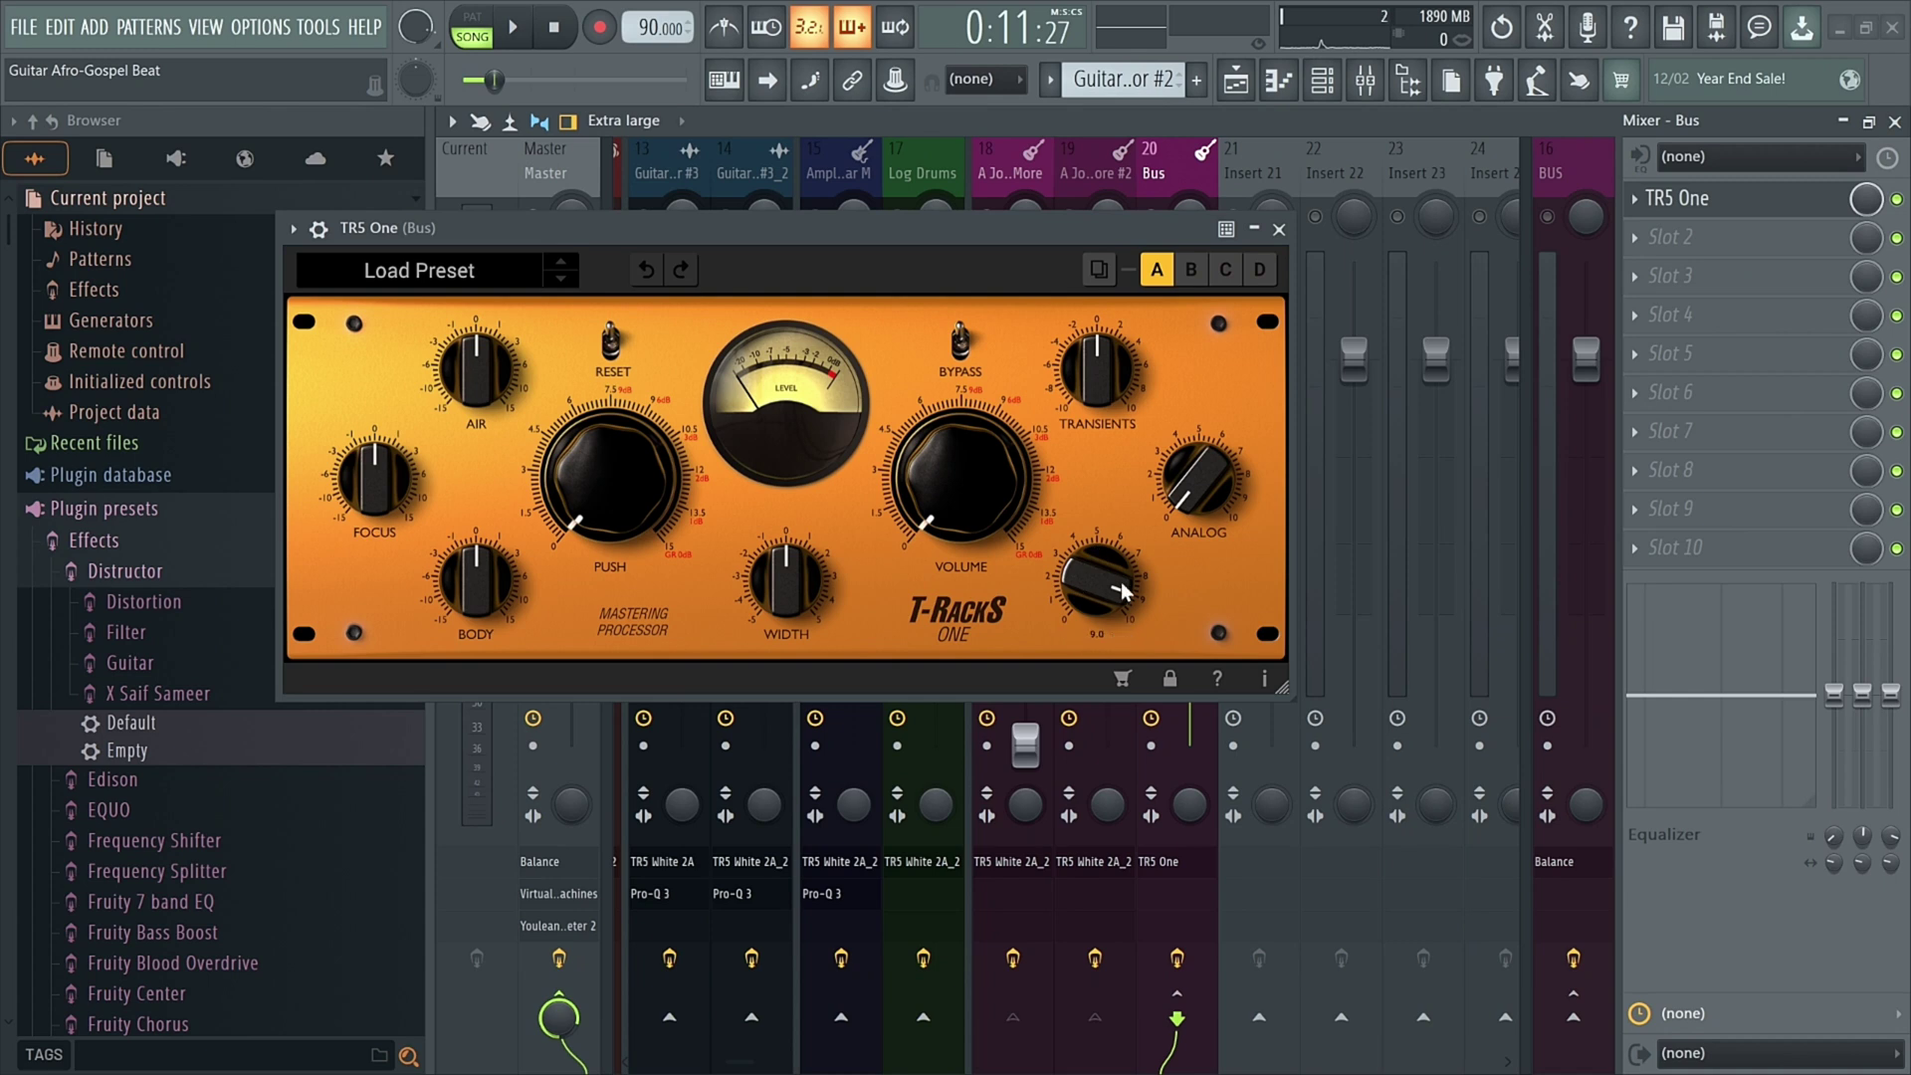
pyautogui.click(1279, 229)
# Step: Check the effects on the percussion Bus and Ample Guitar LP tracks, and open Pro-Q 3 on Shaker - 2 to examine its curve
pyautogui.scroll(3, 1157, 181)
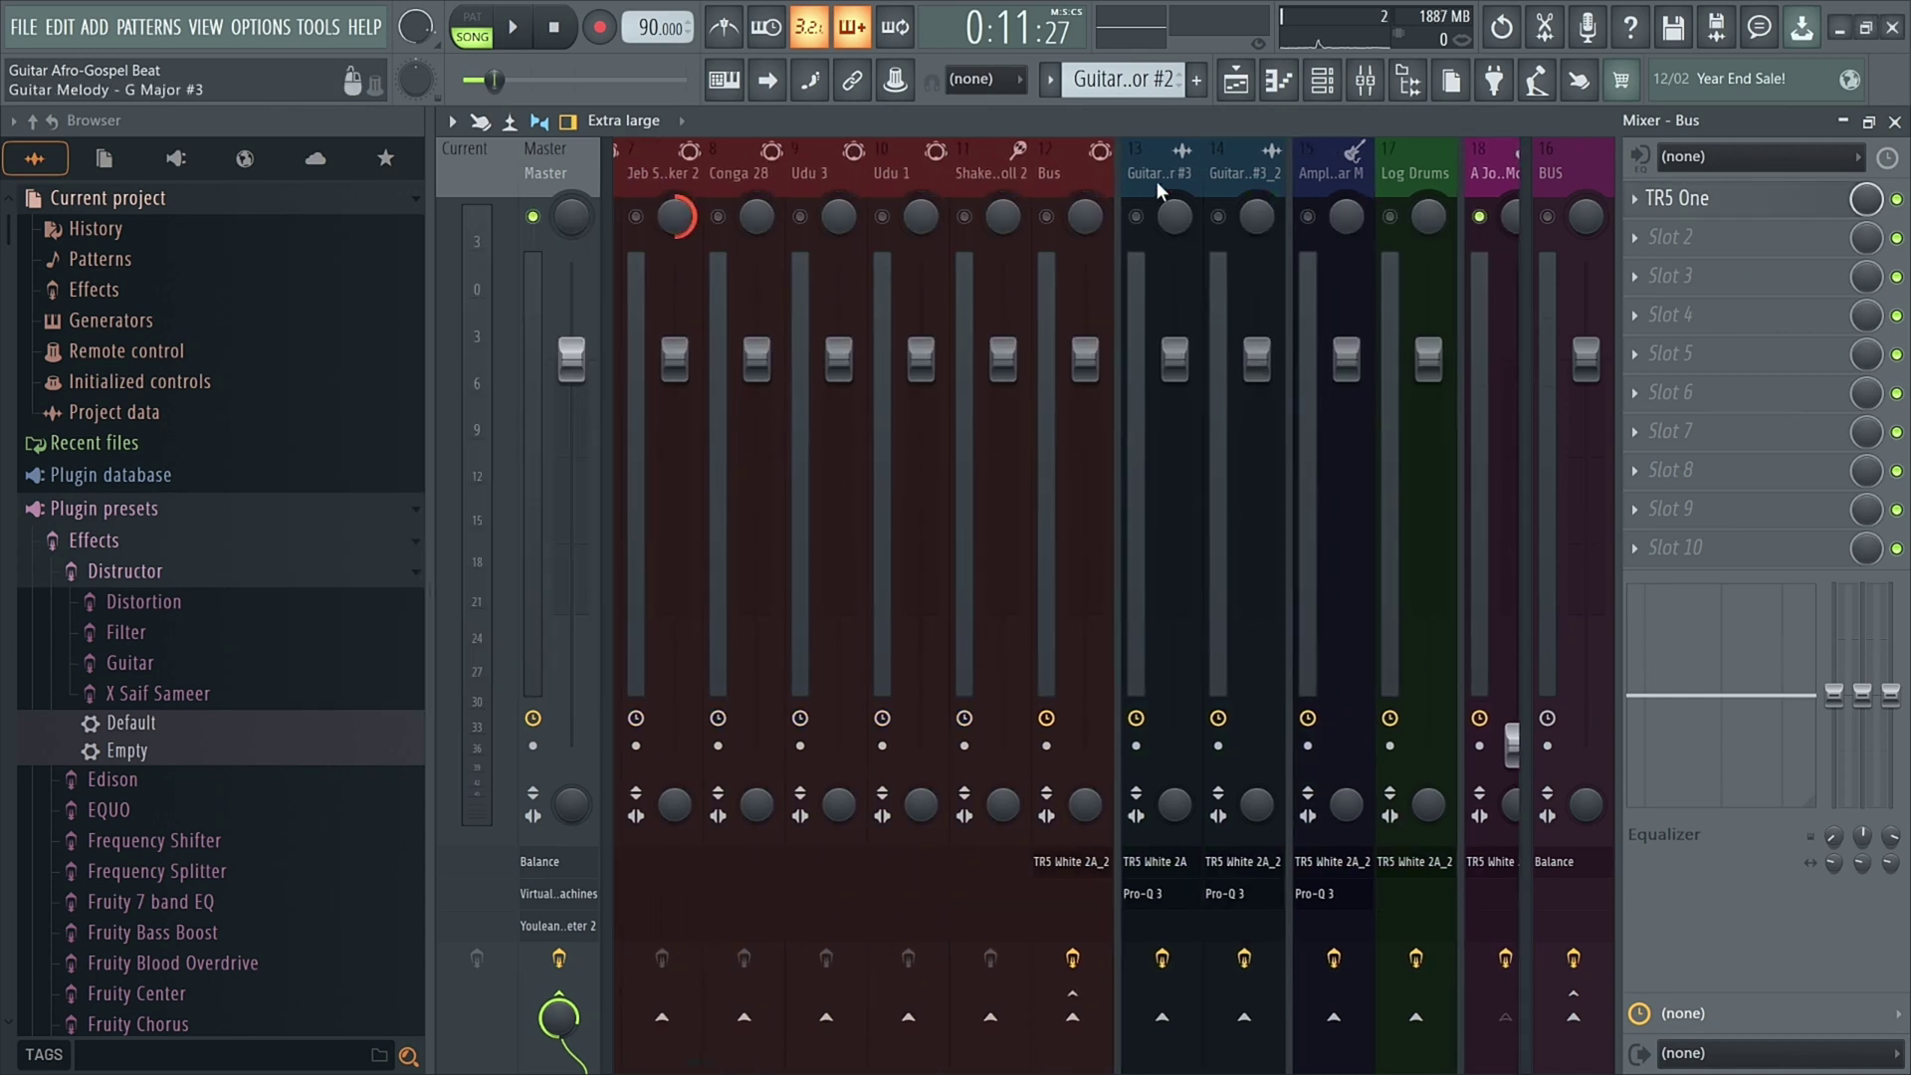
pyautogui.click(1071, 177)
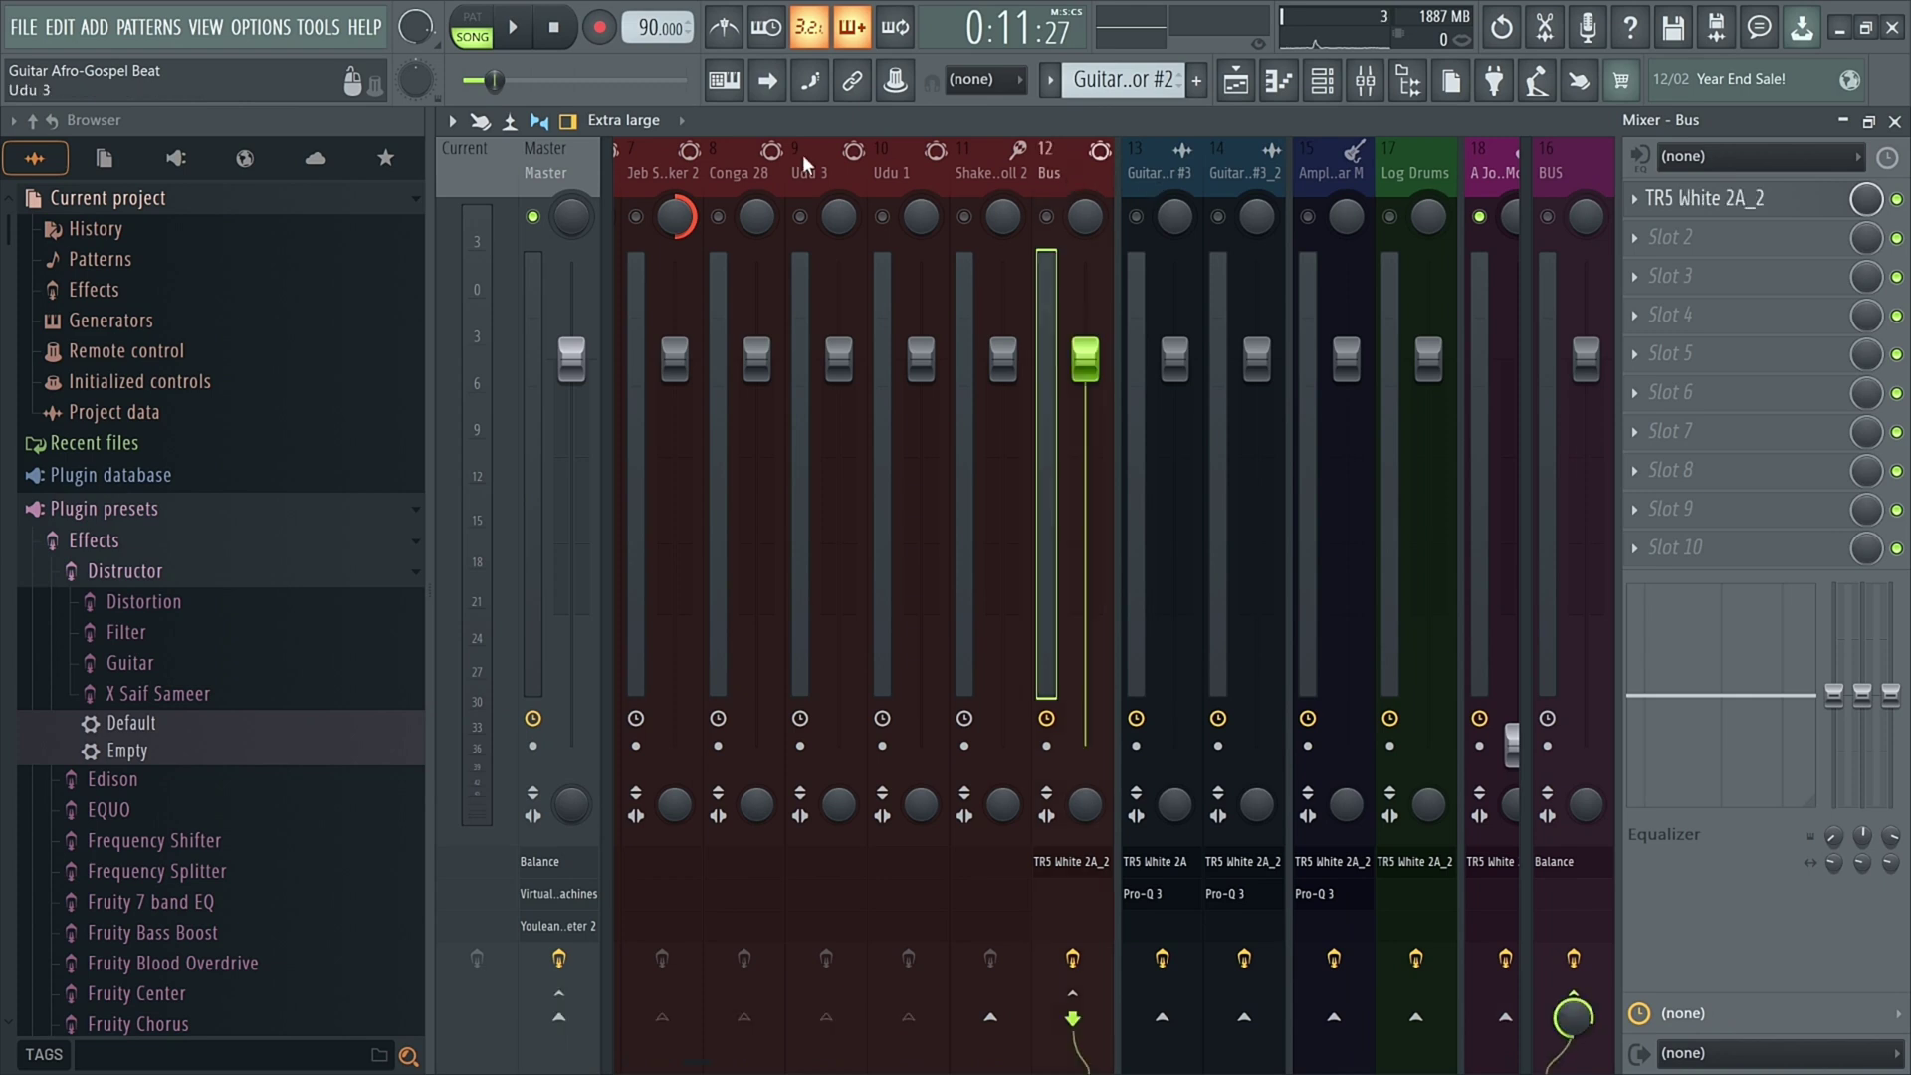
pyautogui.scroll(3, 802, 153)
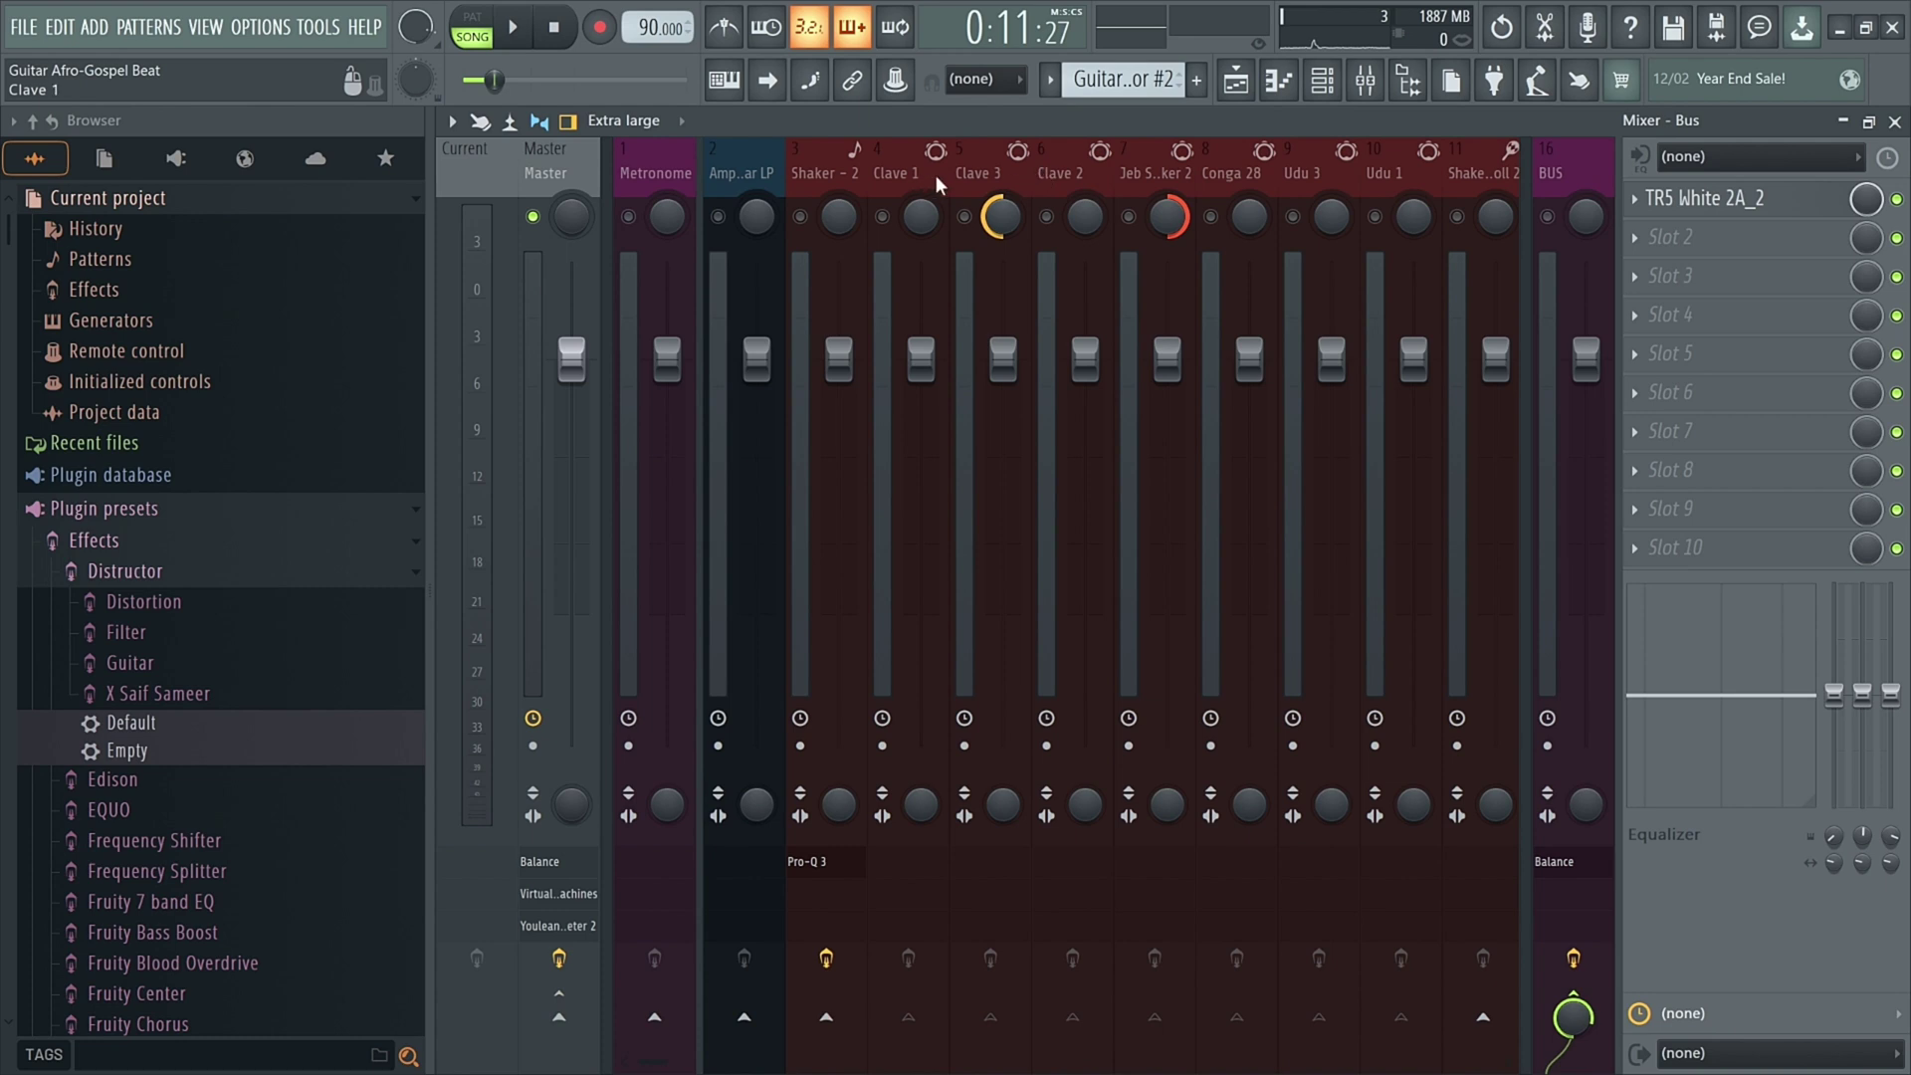
pyautogui.click(749, 184)
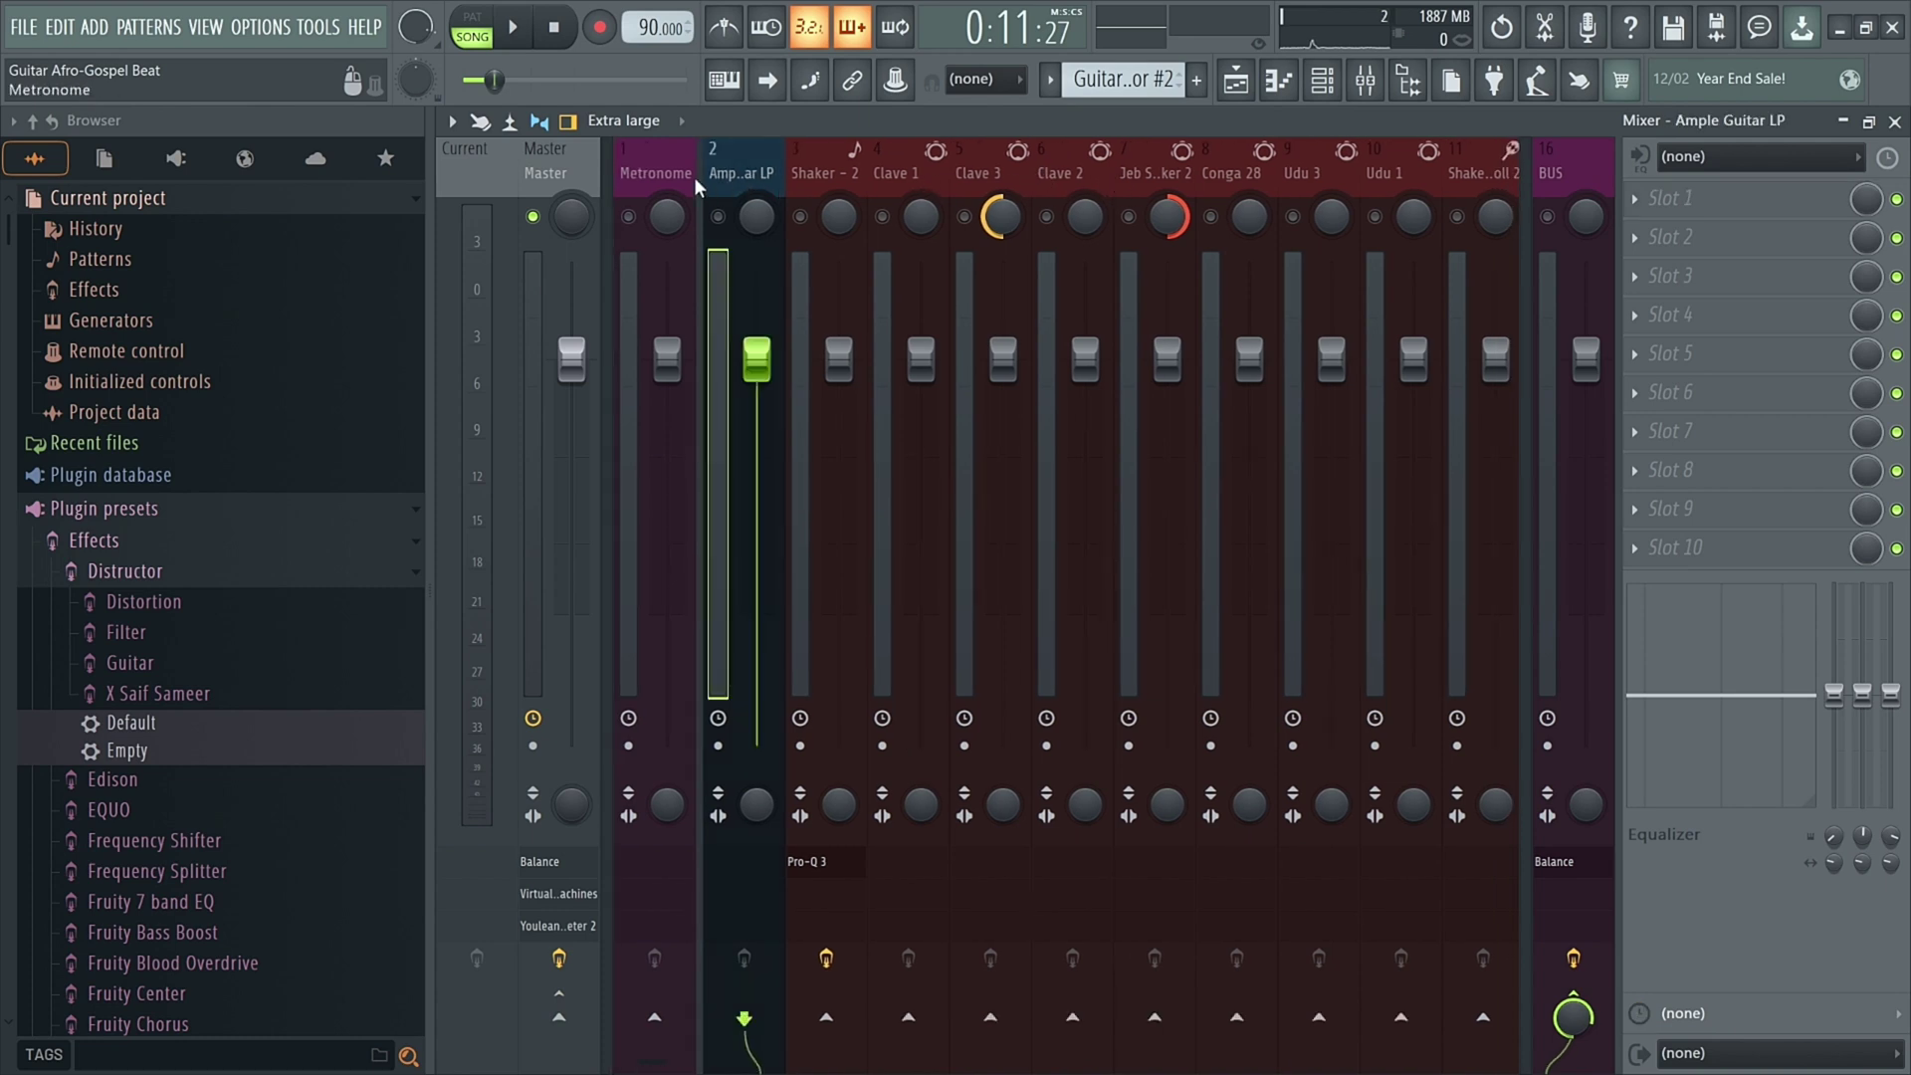
pyautogui.click(824, 179)
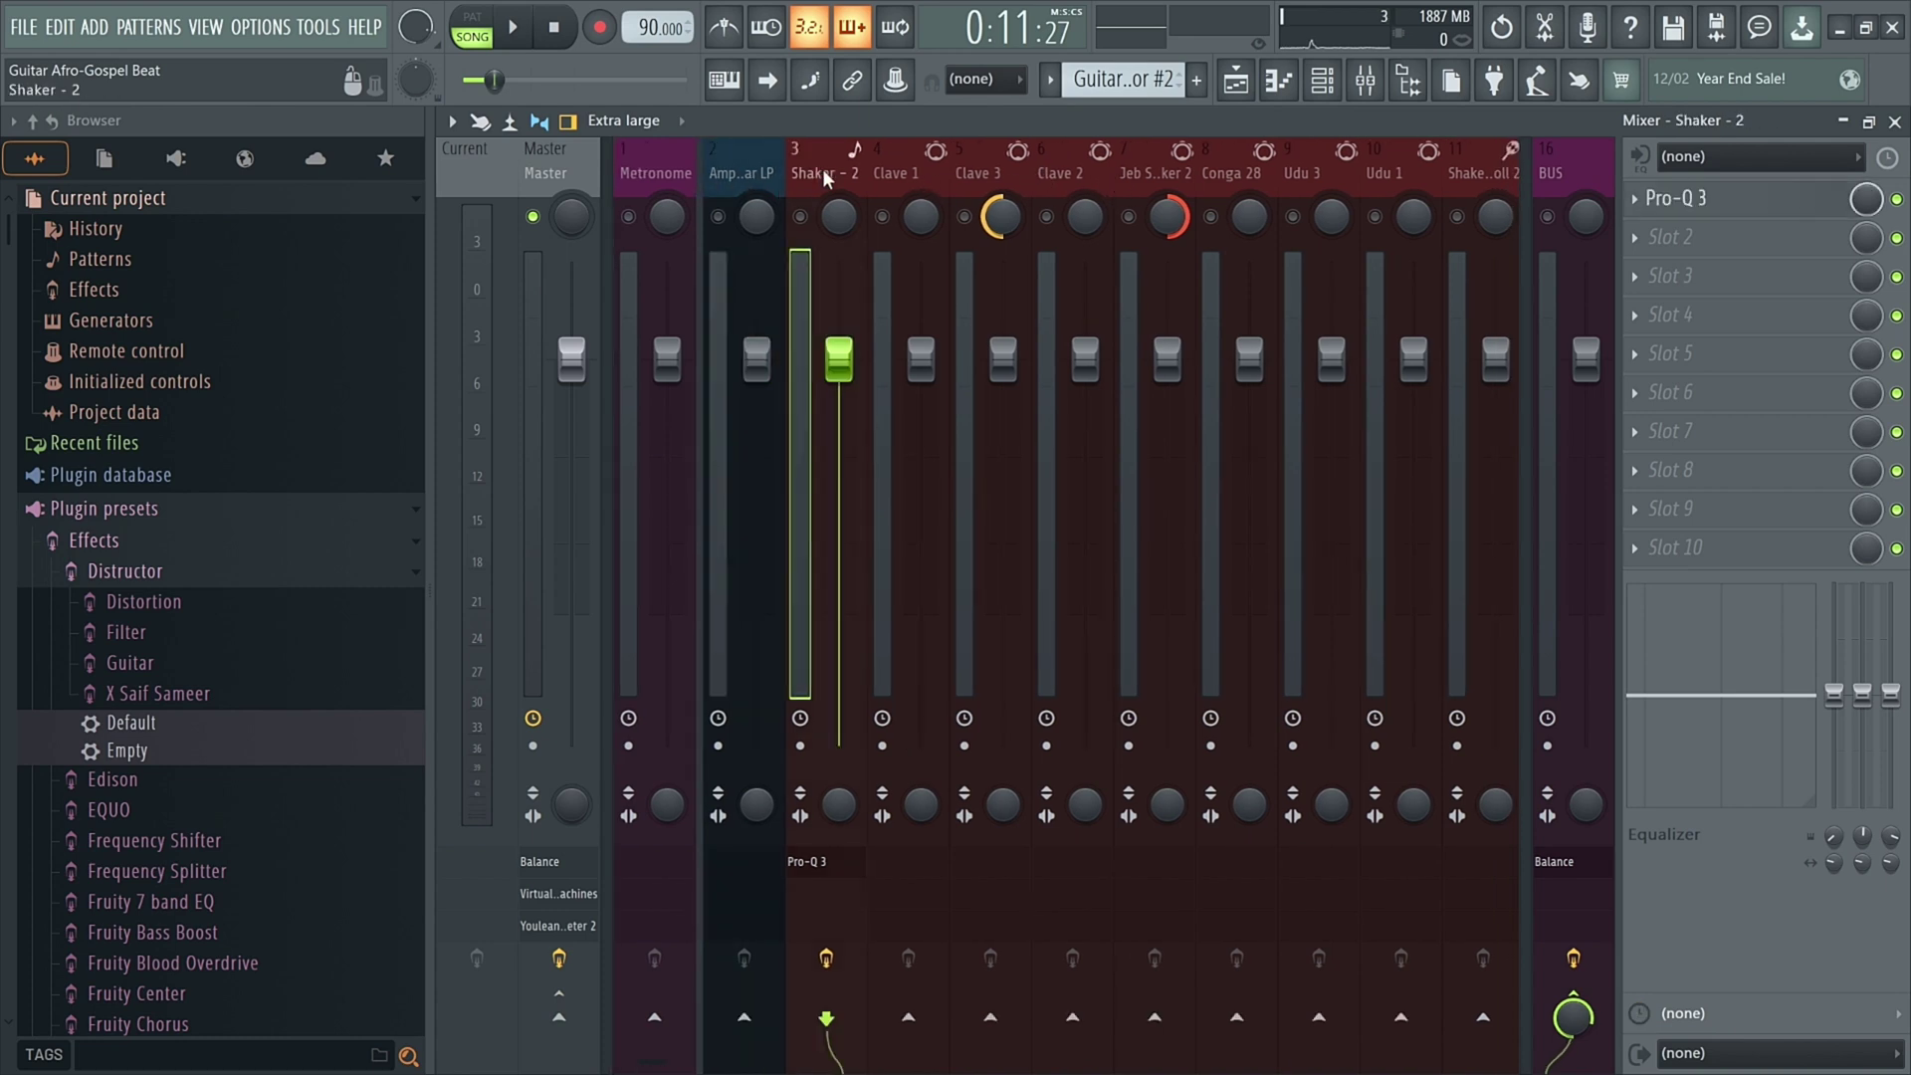
pyautogui.click(1705, 204)
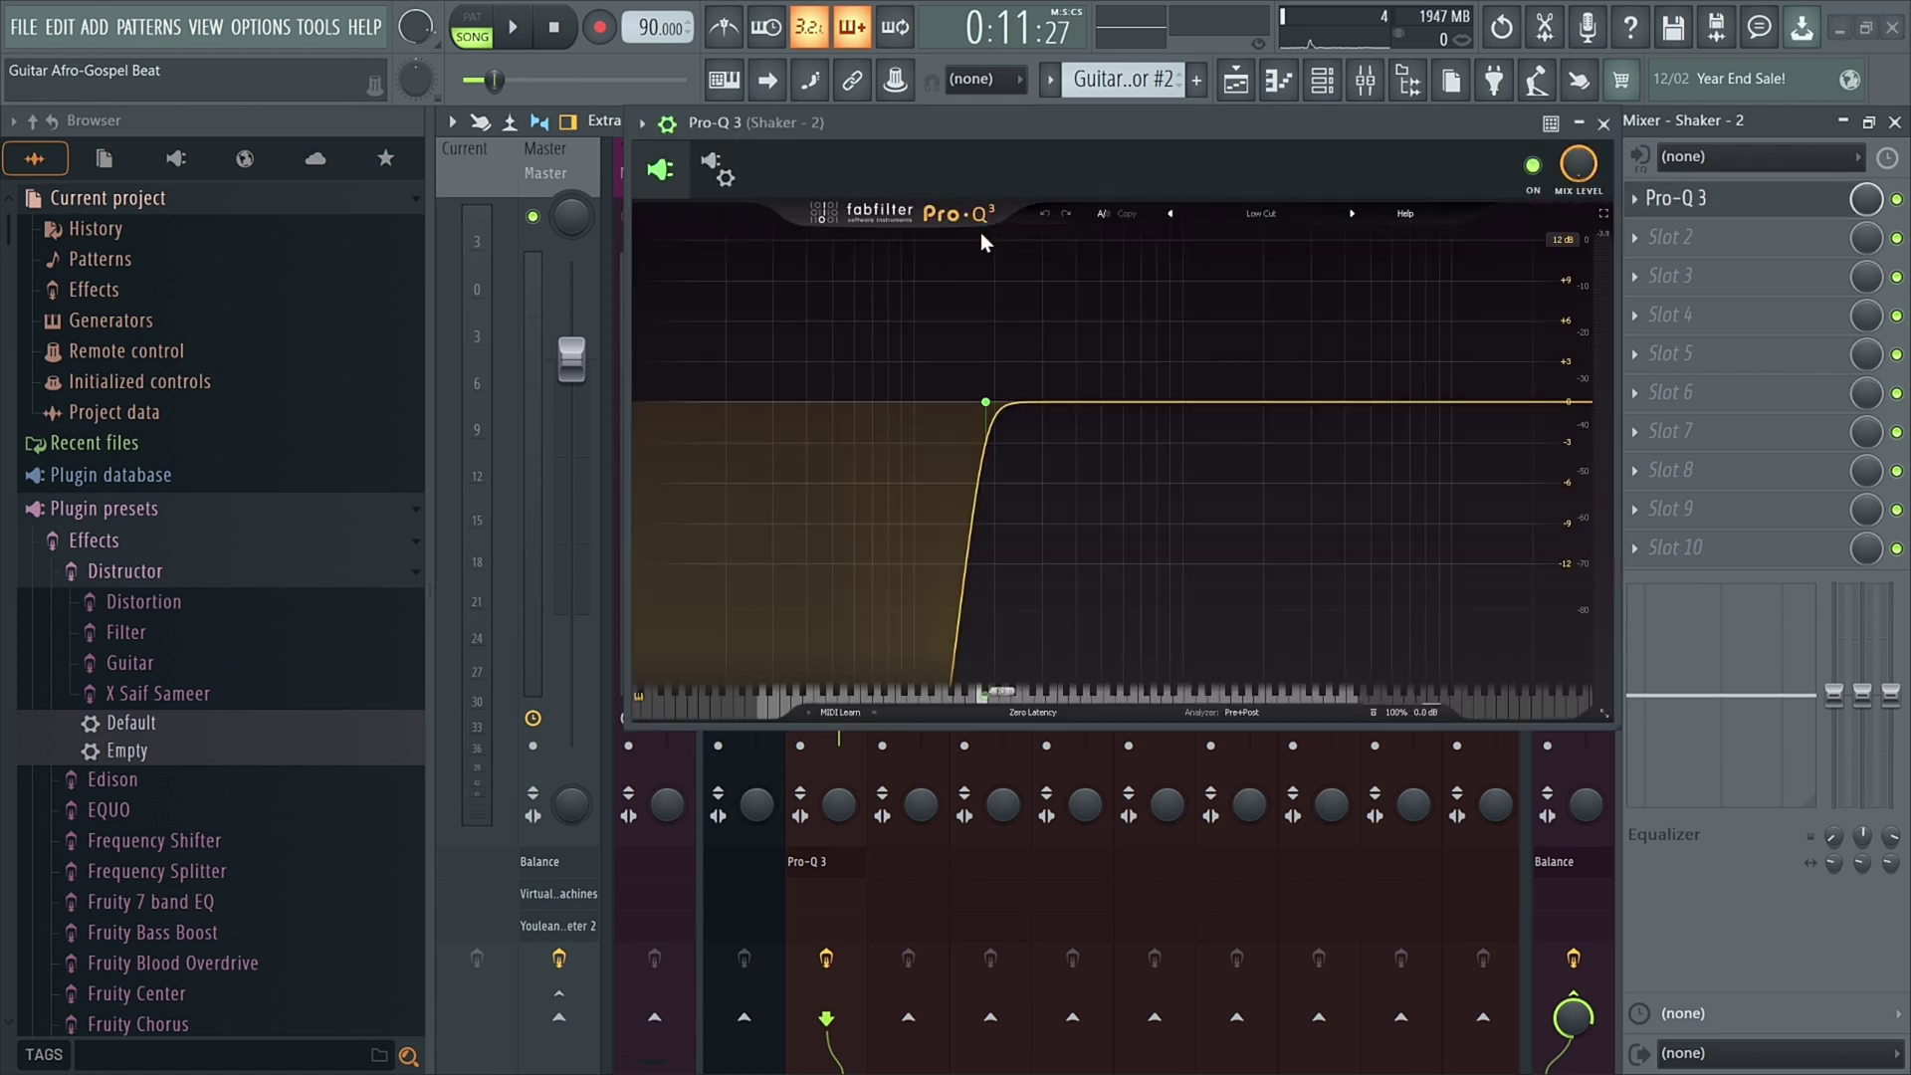
# Step: Examine the low-cut band of Pro-Q 3 on Shaker - 2, close the plugin, and play a short stretch of the song
pyautogui.moveTo(1024, 122); pyautogui.dragTo(862, 139)
pyautogui.moveTo(807, 370)
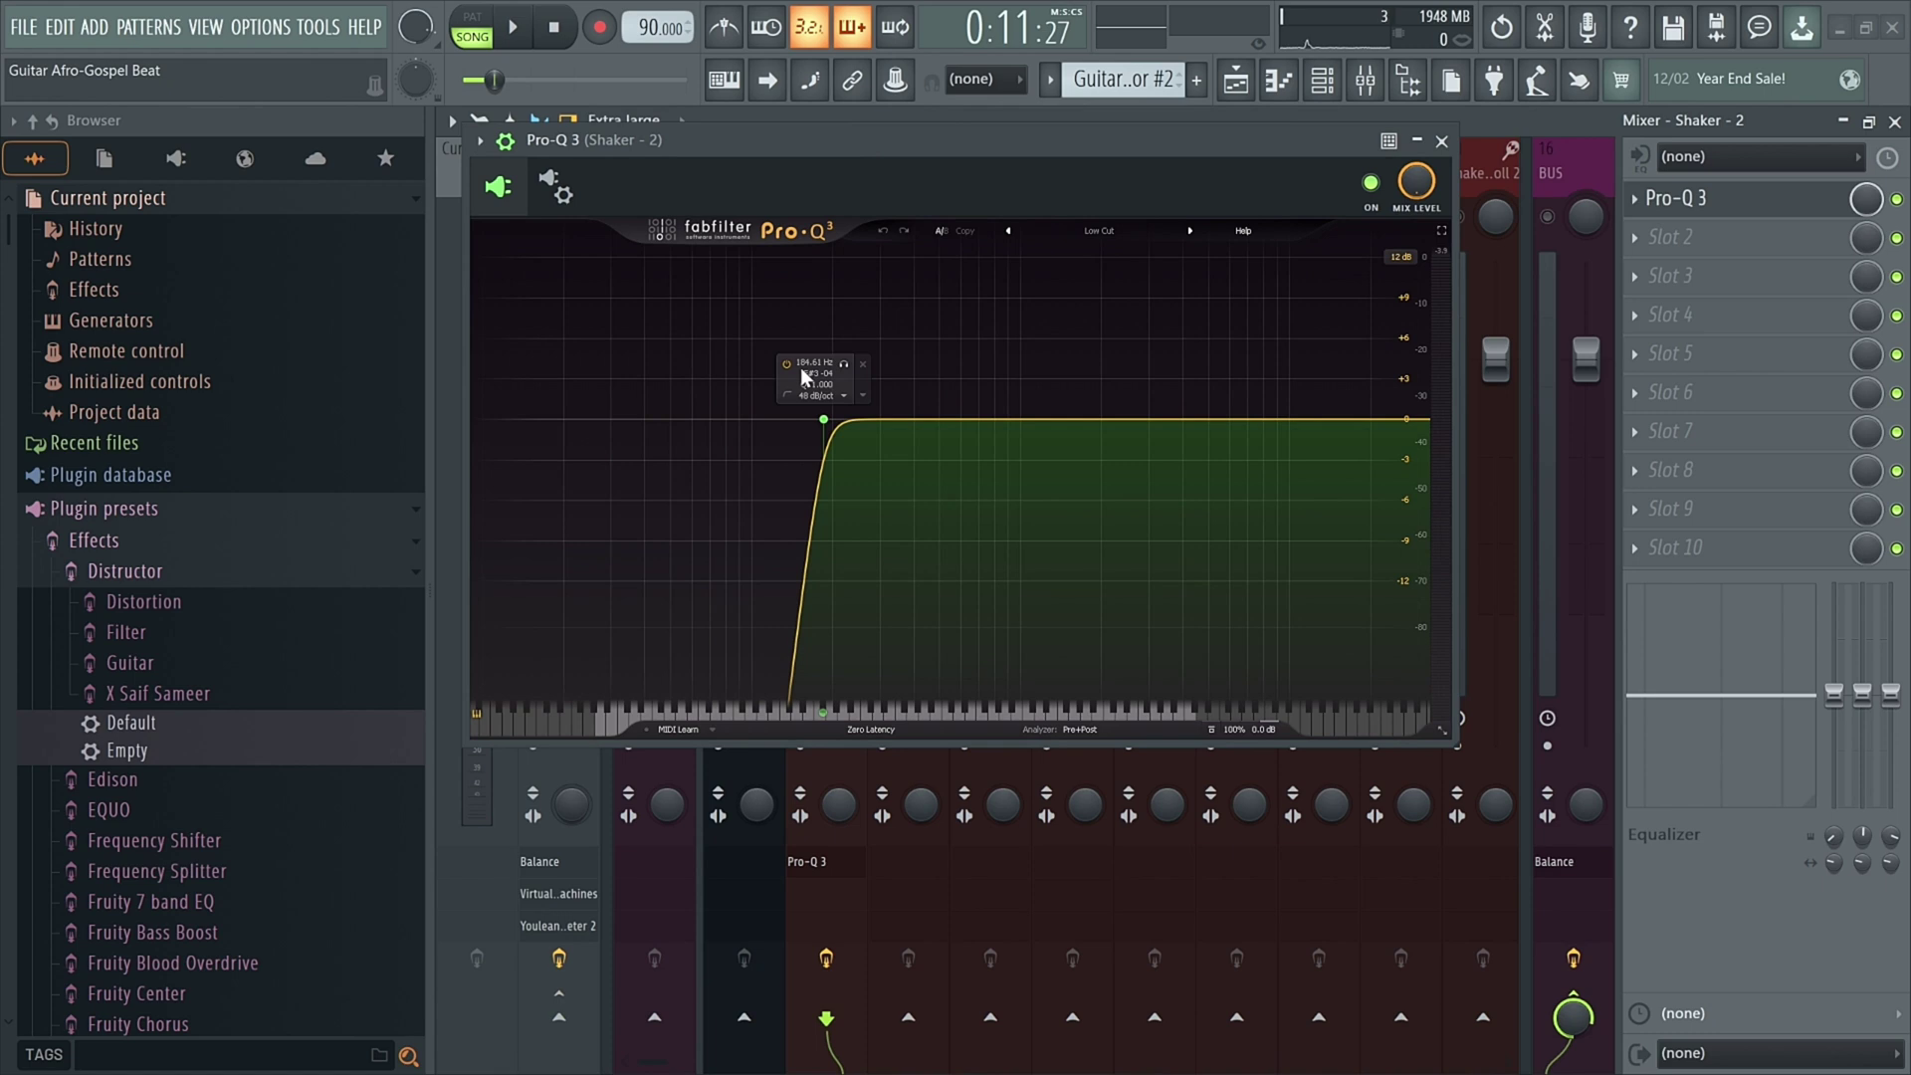
pyautogui.click(1442, 142)
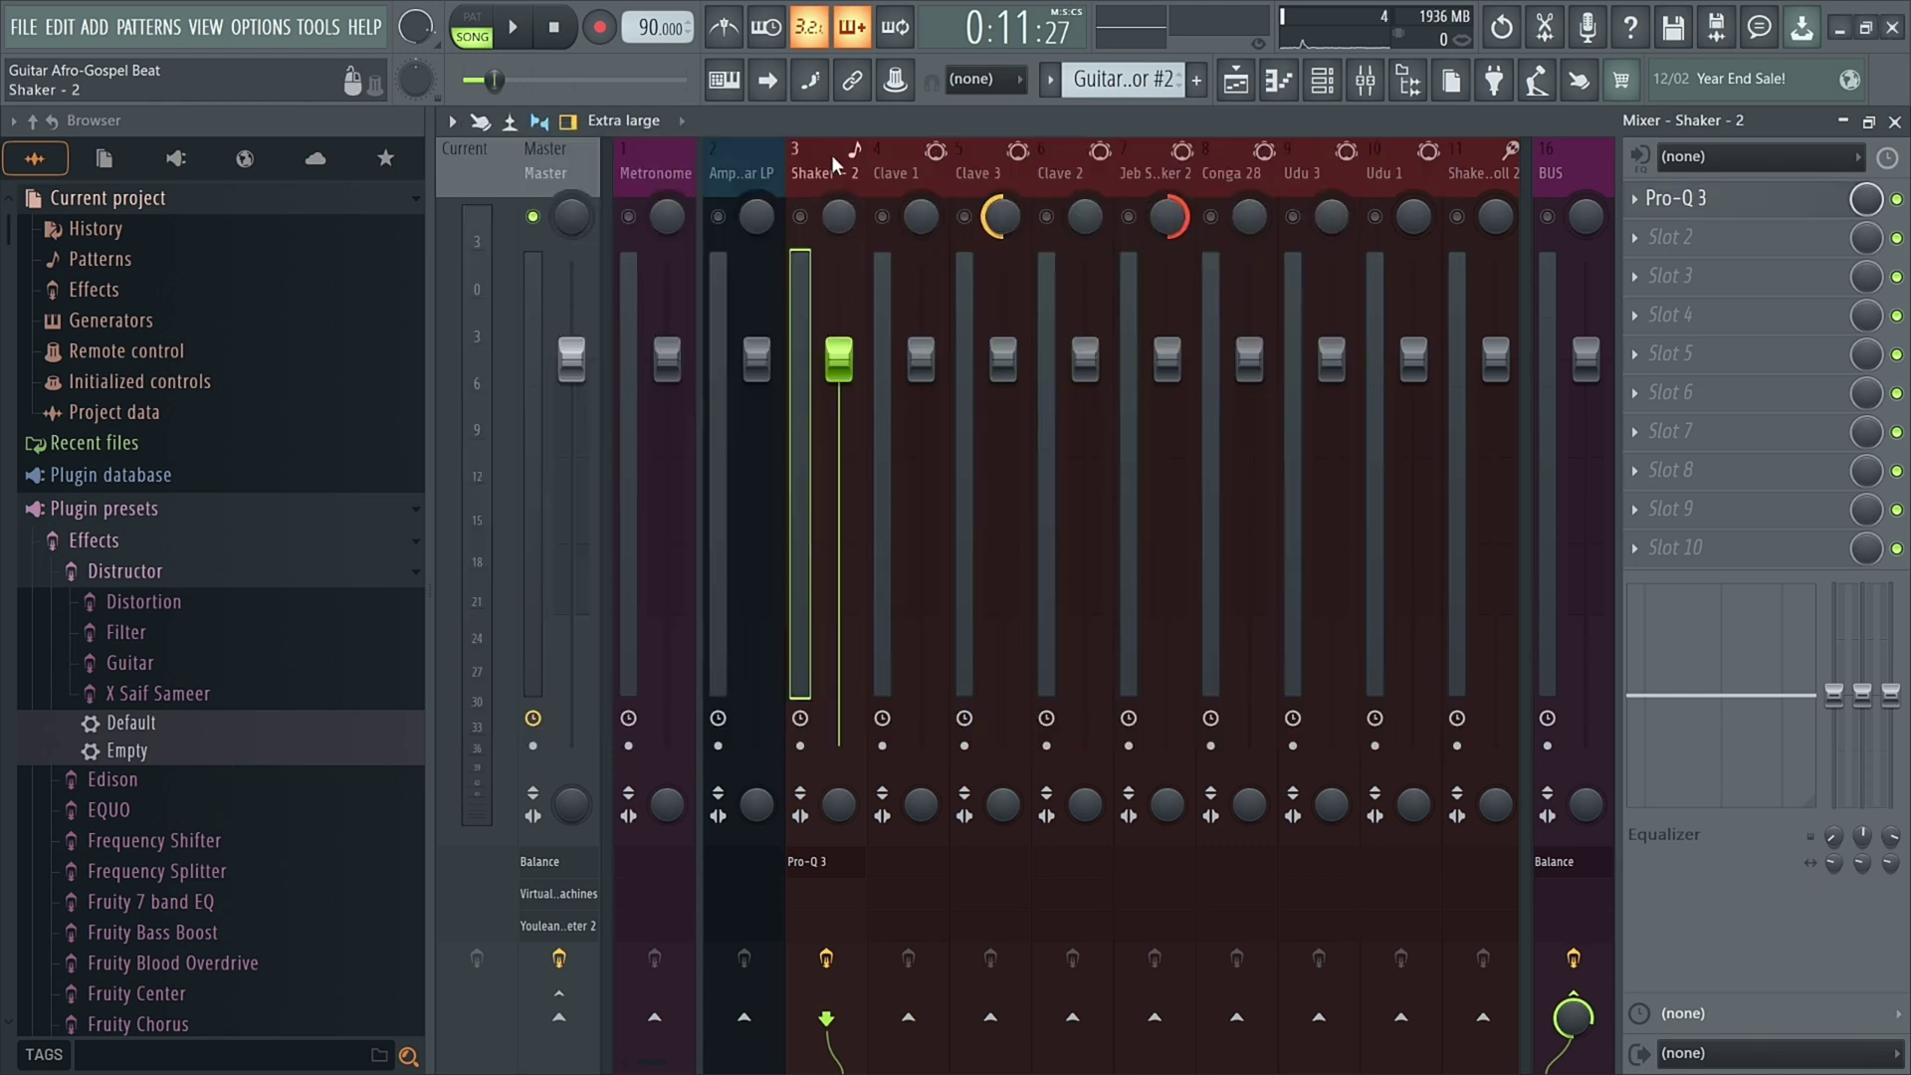
pyautogui.press('space')
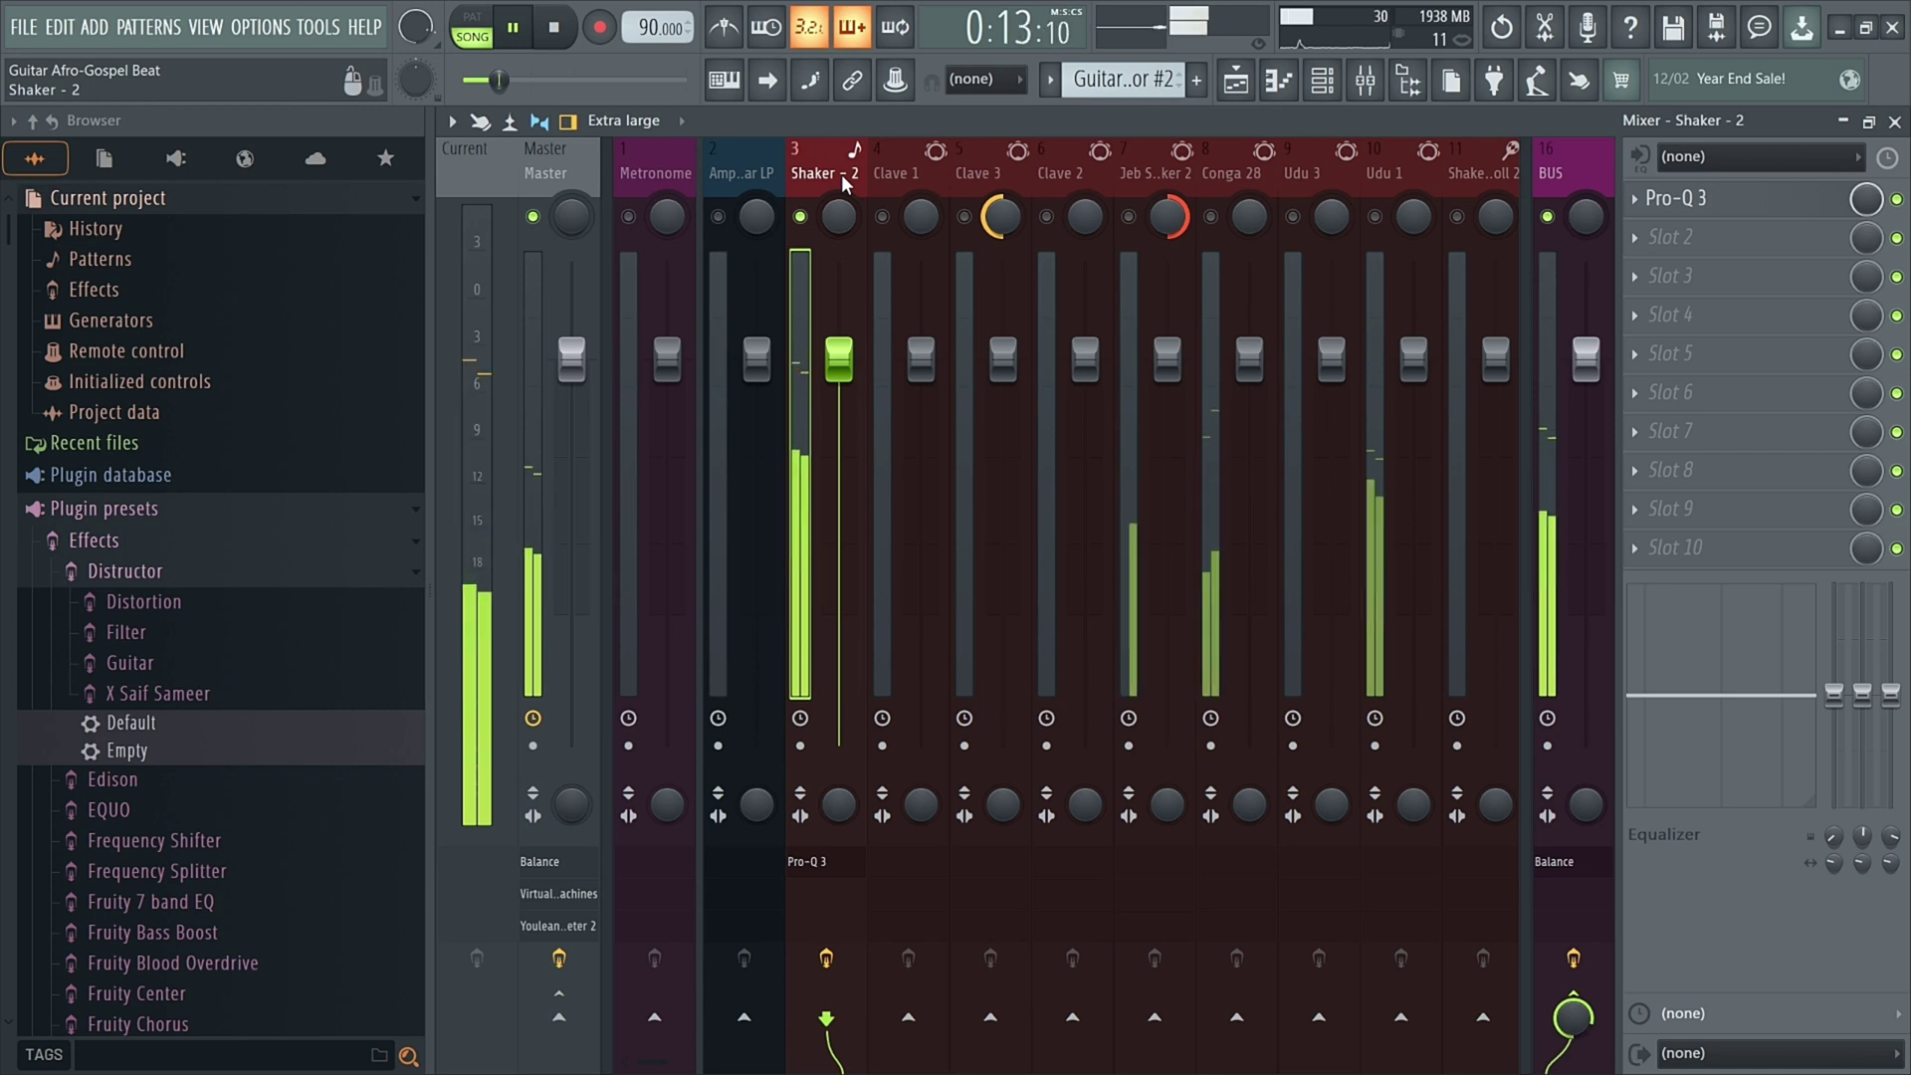
pyautogui.press('space')
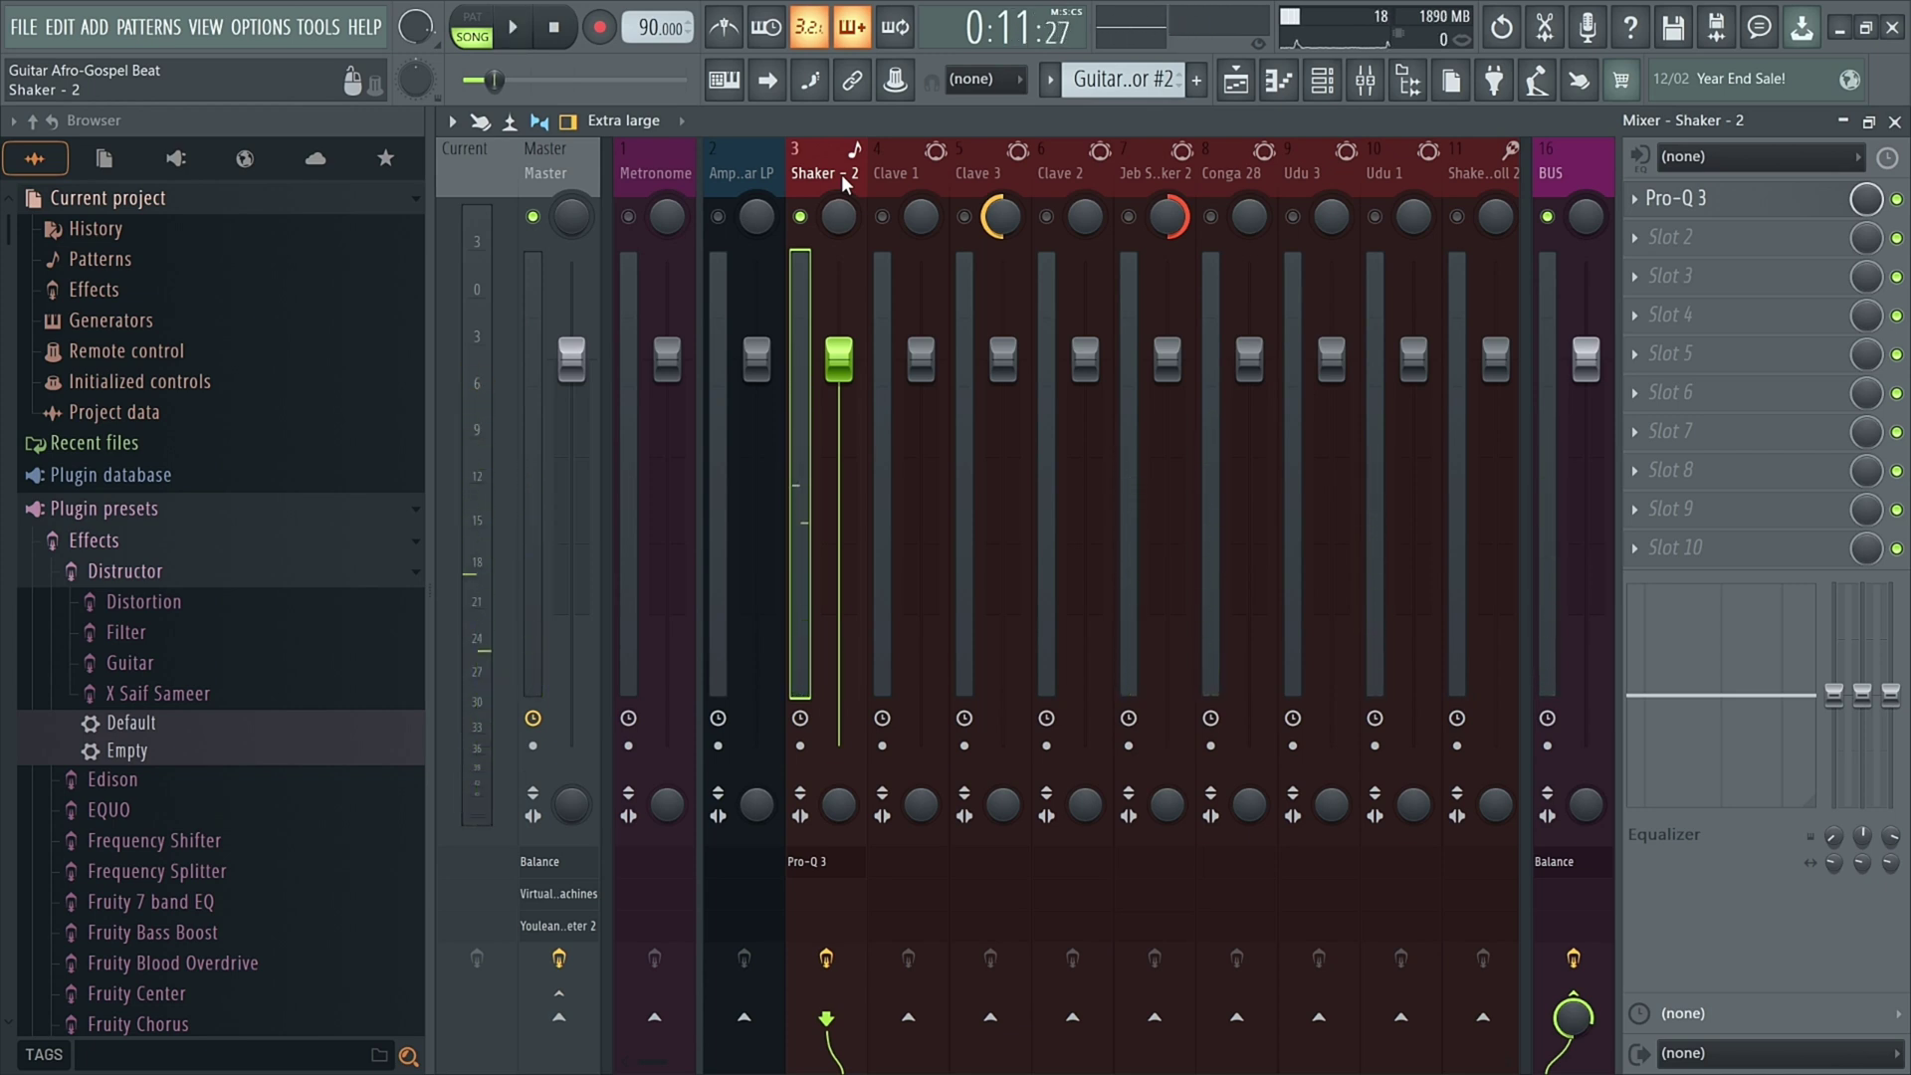
# Step: Review the mixer from the Master through the percussion, guitar, log drum and bass tracks, and check the BUS track's effects and routing
pyautogui.click(567, 191)
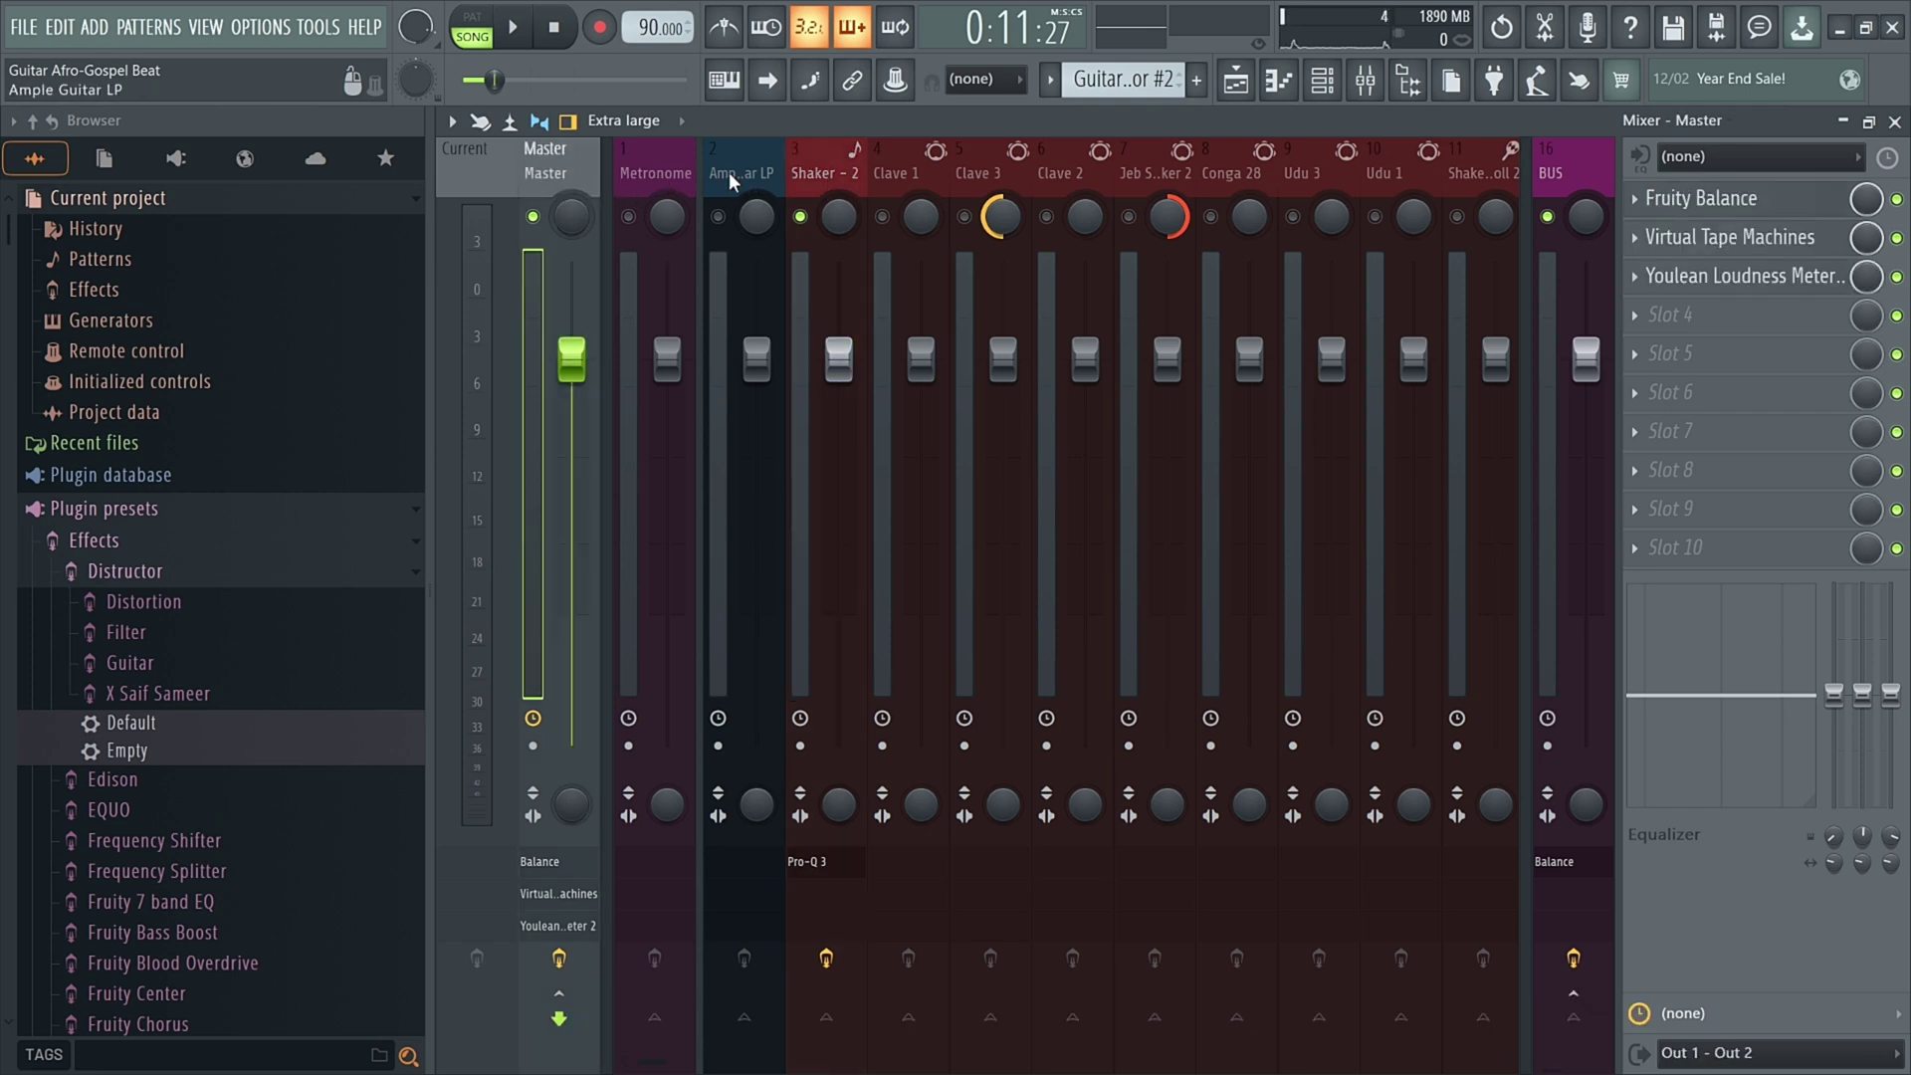
pyautogui.click(852, 177)
pyautogui.moveTo(851, 175); pyautogui.dragTo(1395, 162)
pyautogui.scroll(-3, 1396, 163)
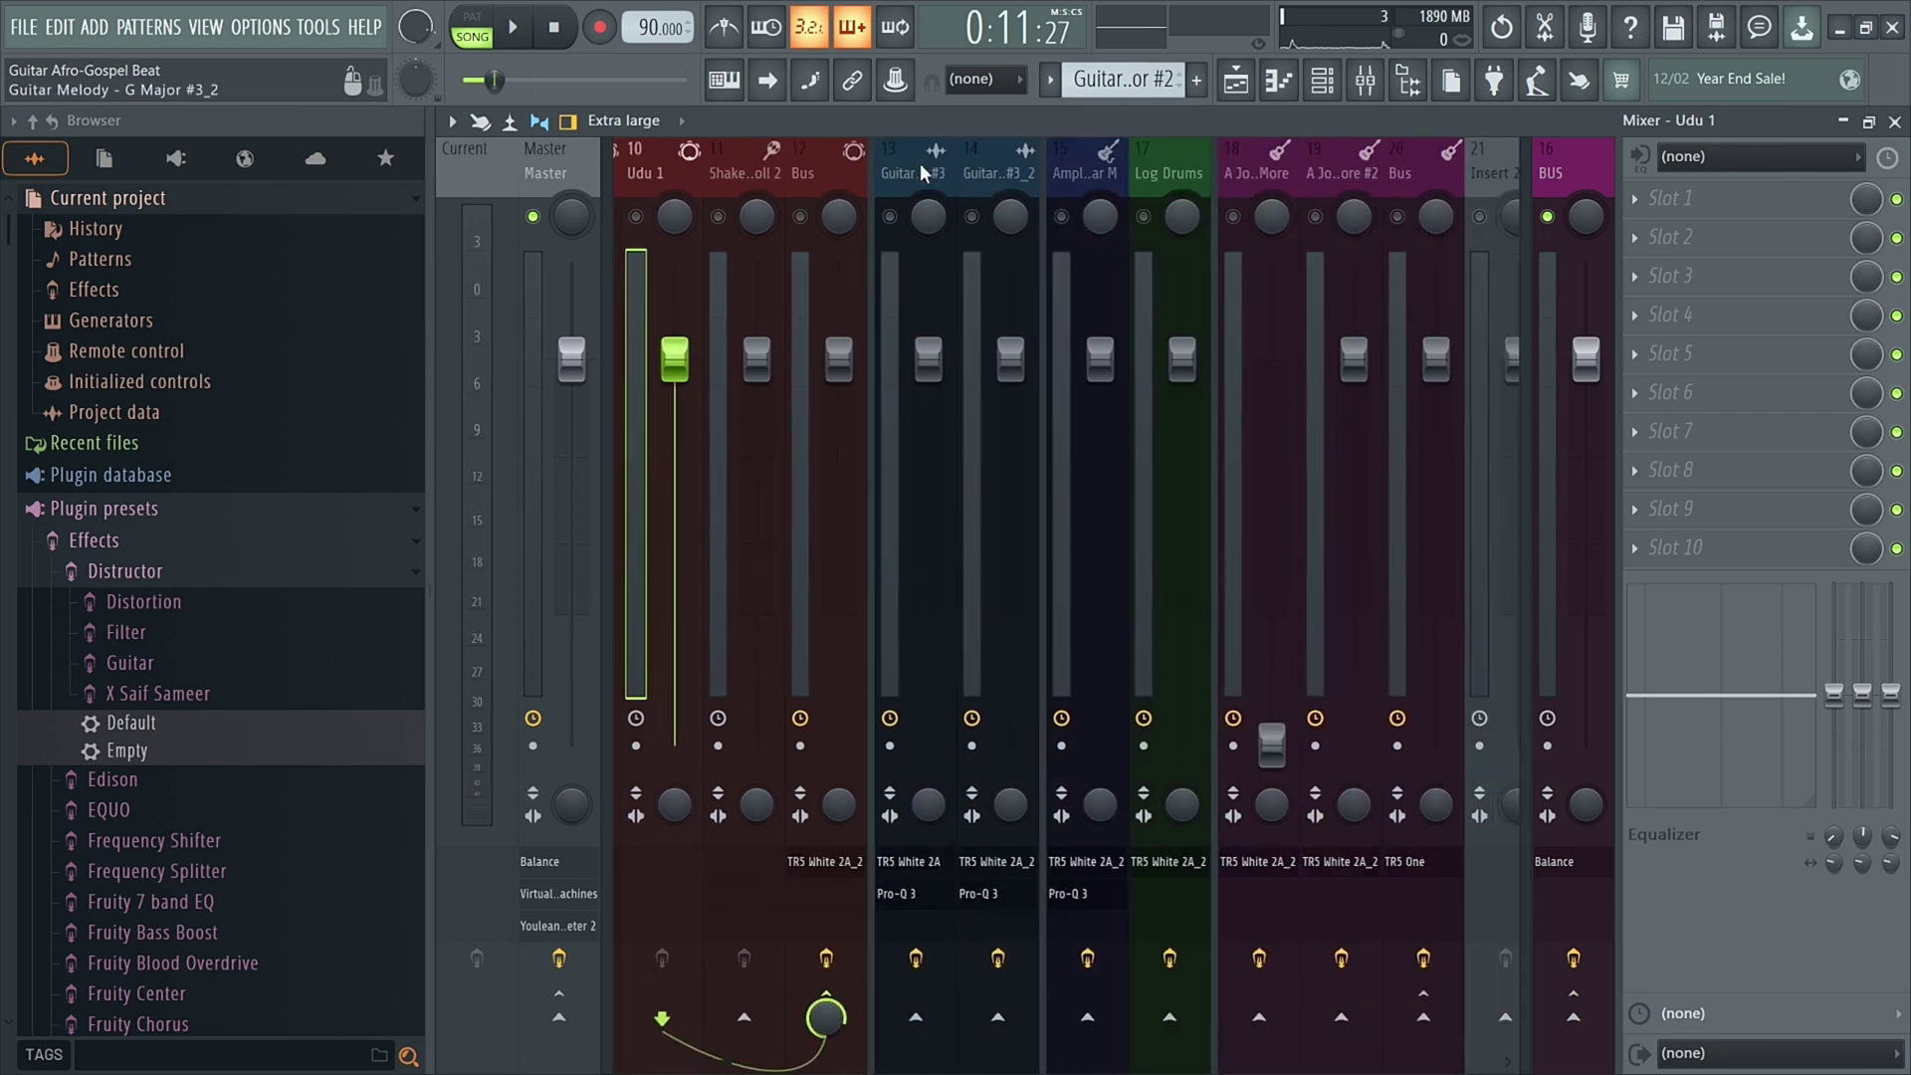
pyautogui.click(782, 173)
pyautogui.moveTo(786, 176); pyautogui.dragTo(1353, 171)
pyautogui.scroll(-6, 1241, 170)
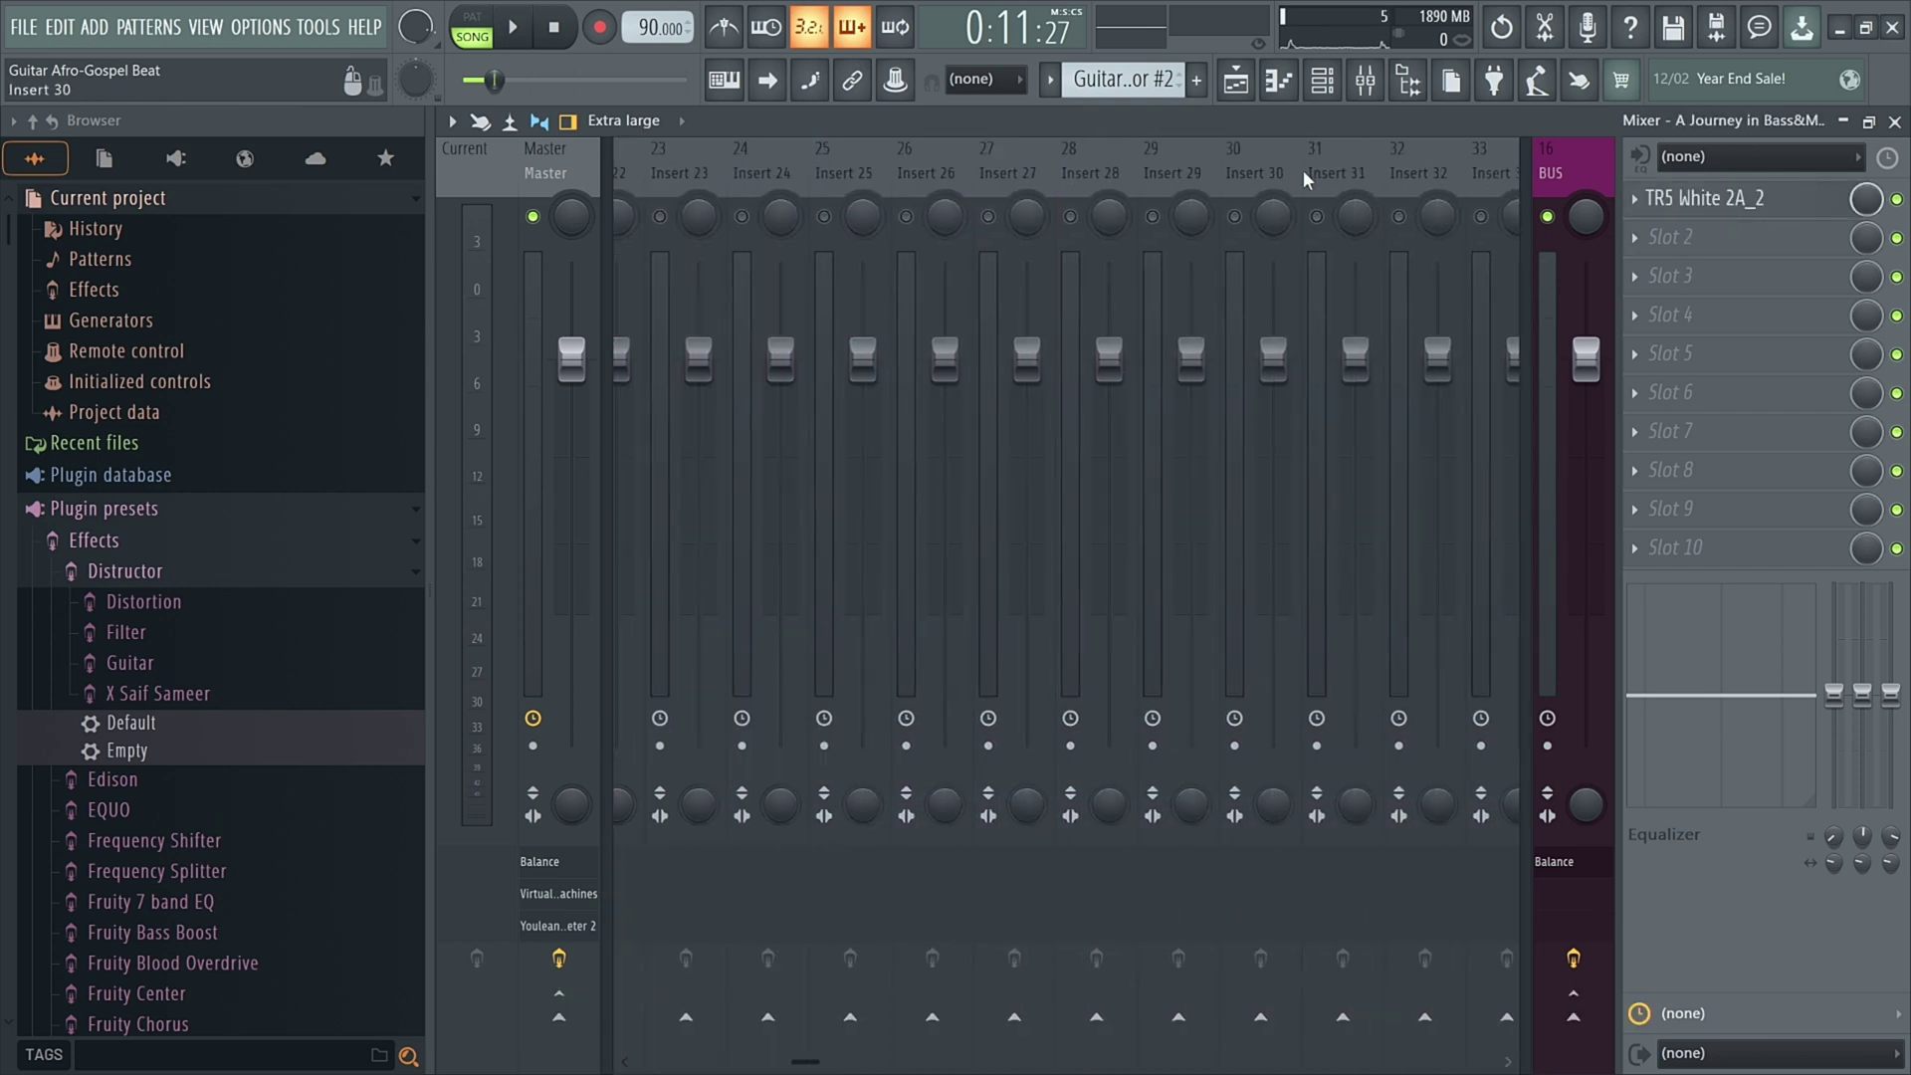
pyautogui.click(1556, 171)
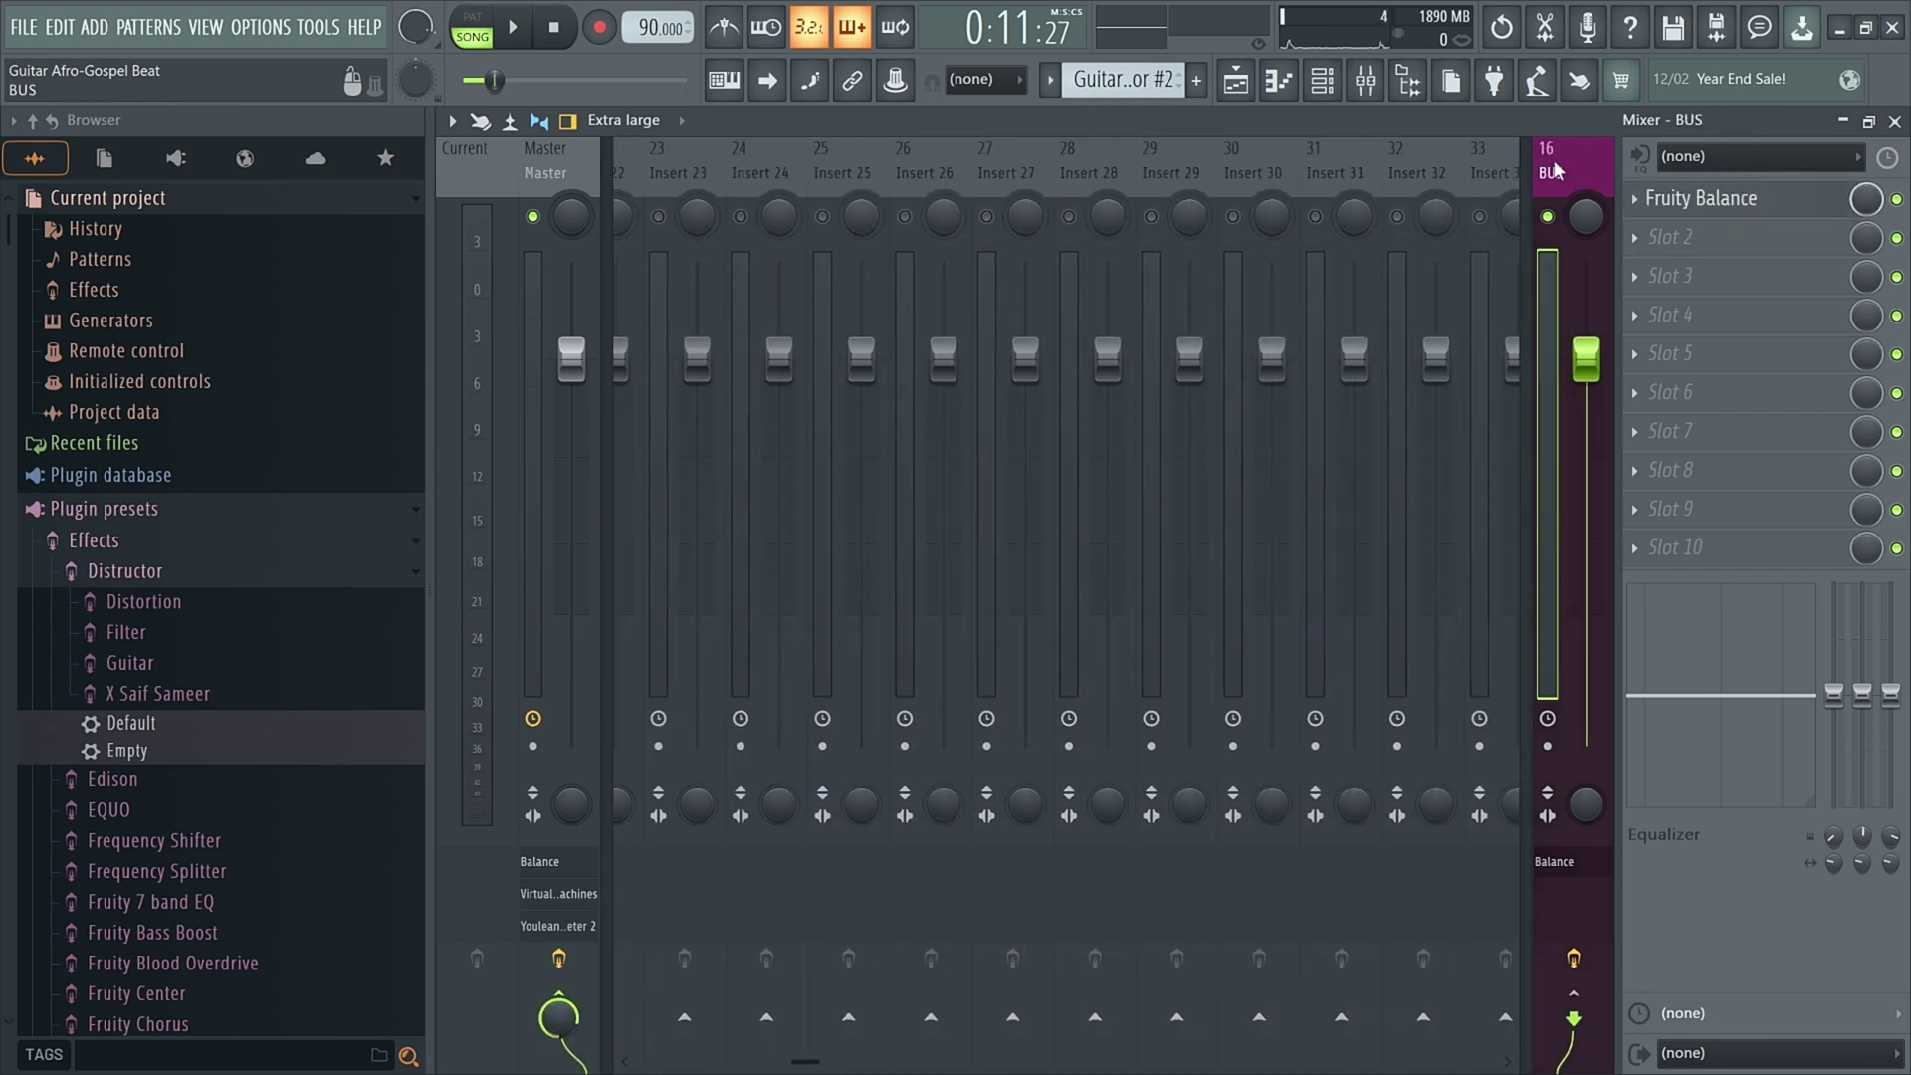
pyautogui.scroll(5, 1158, 178)
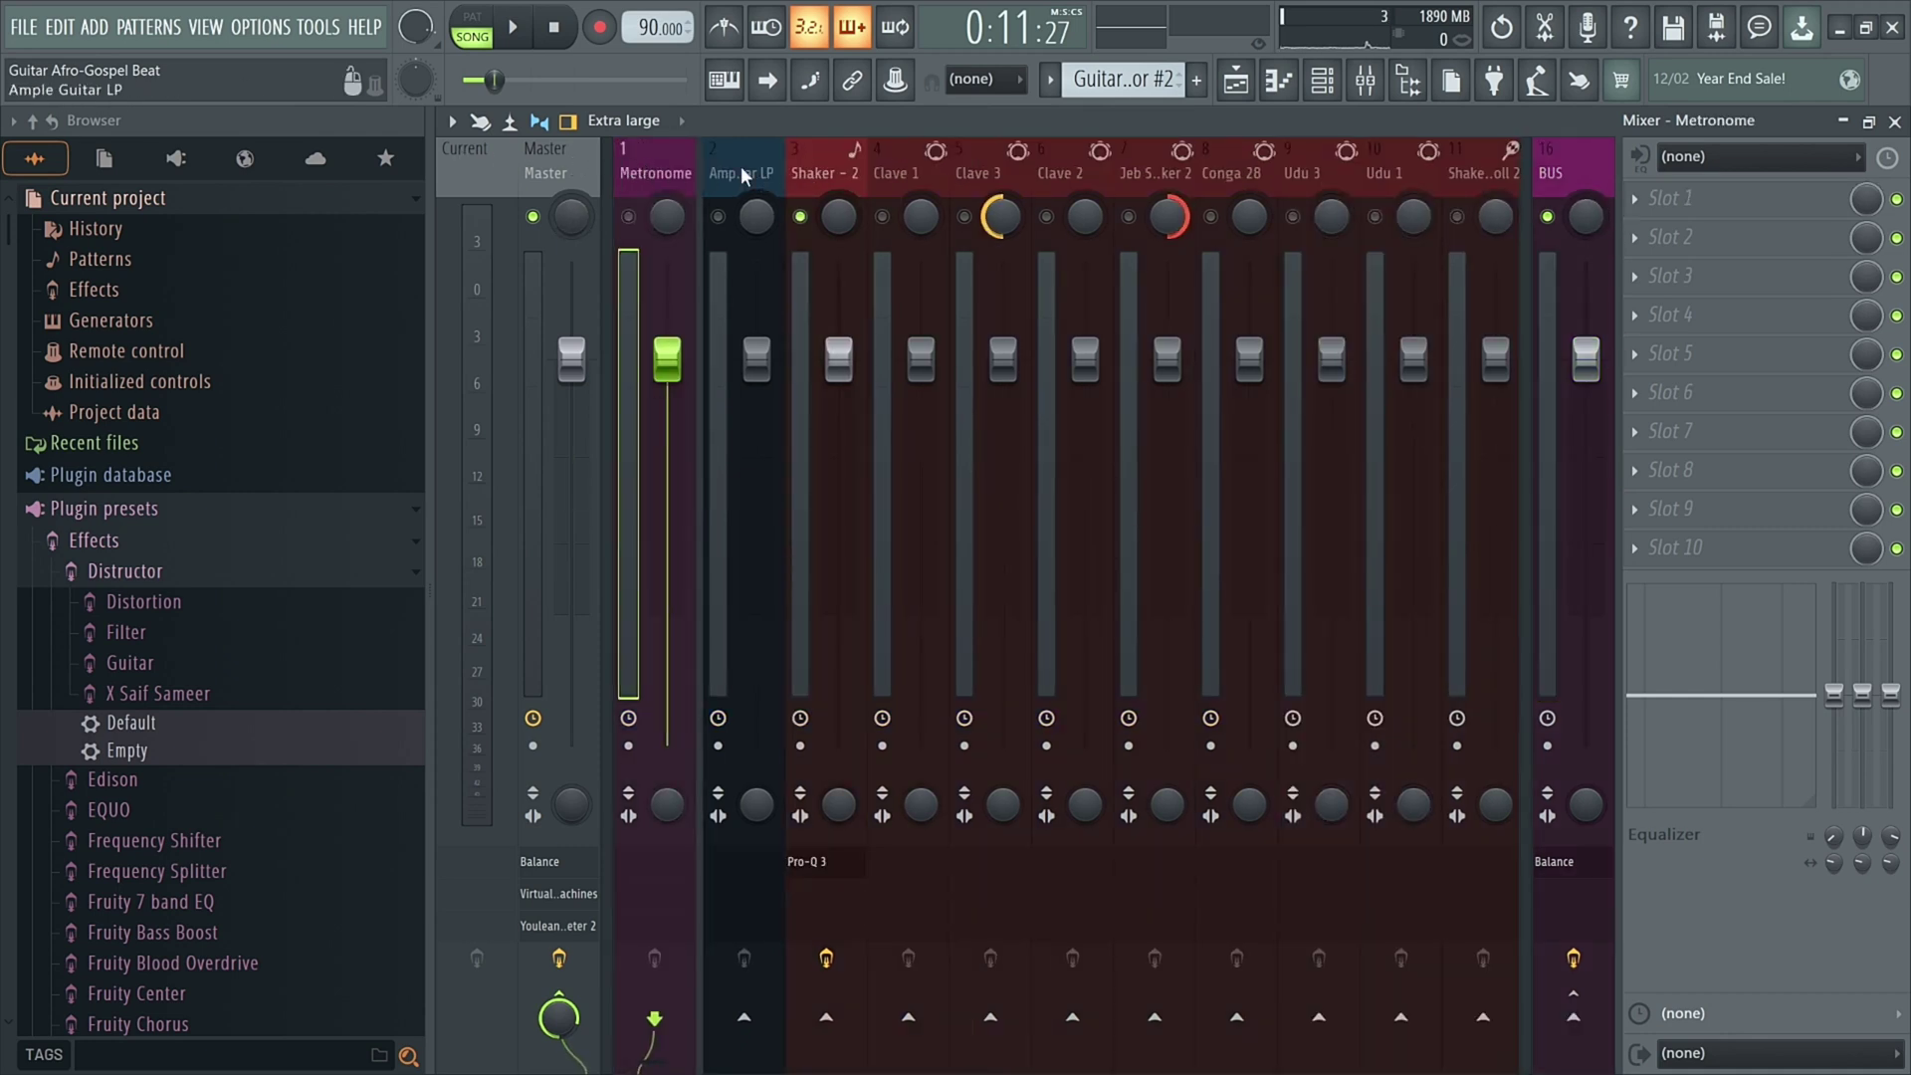
pyautogui.moveTo(647, 172); pyautogui.dragTo(1574, 170)
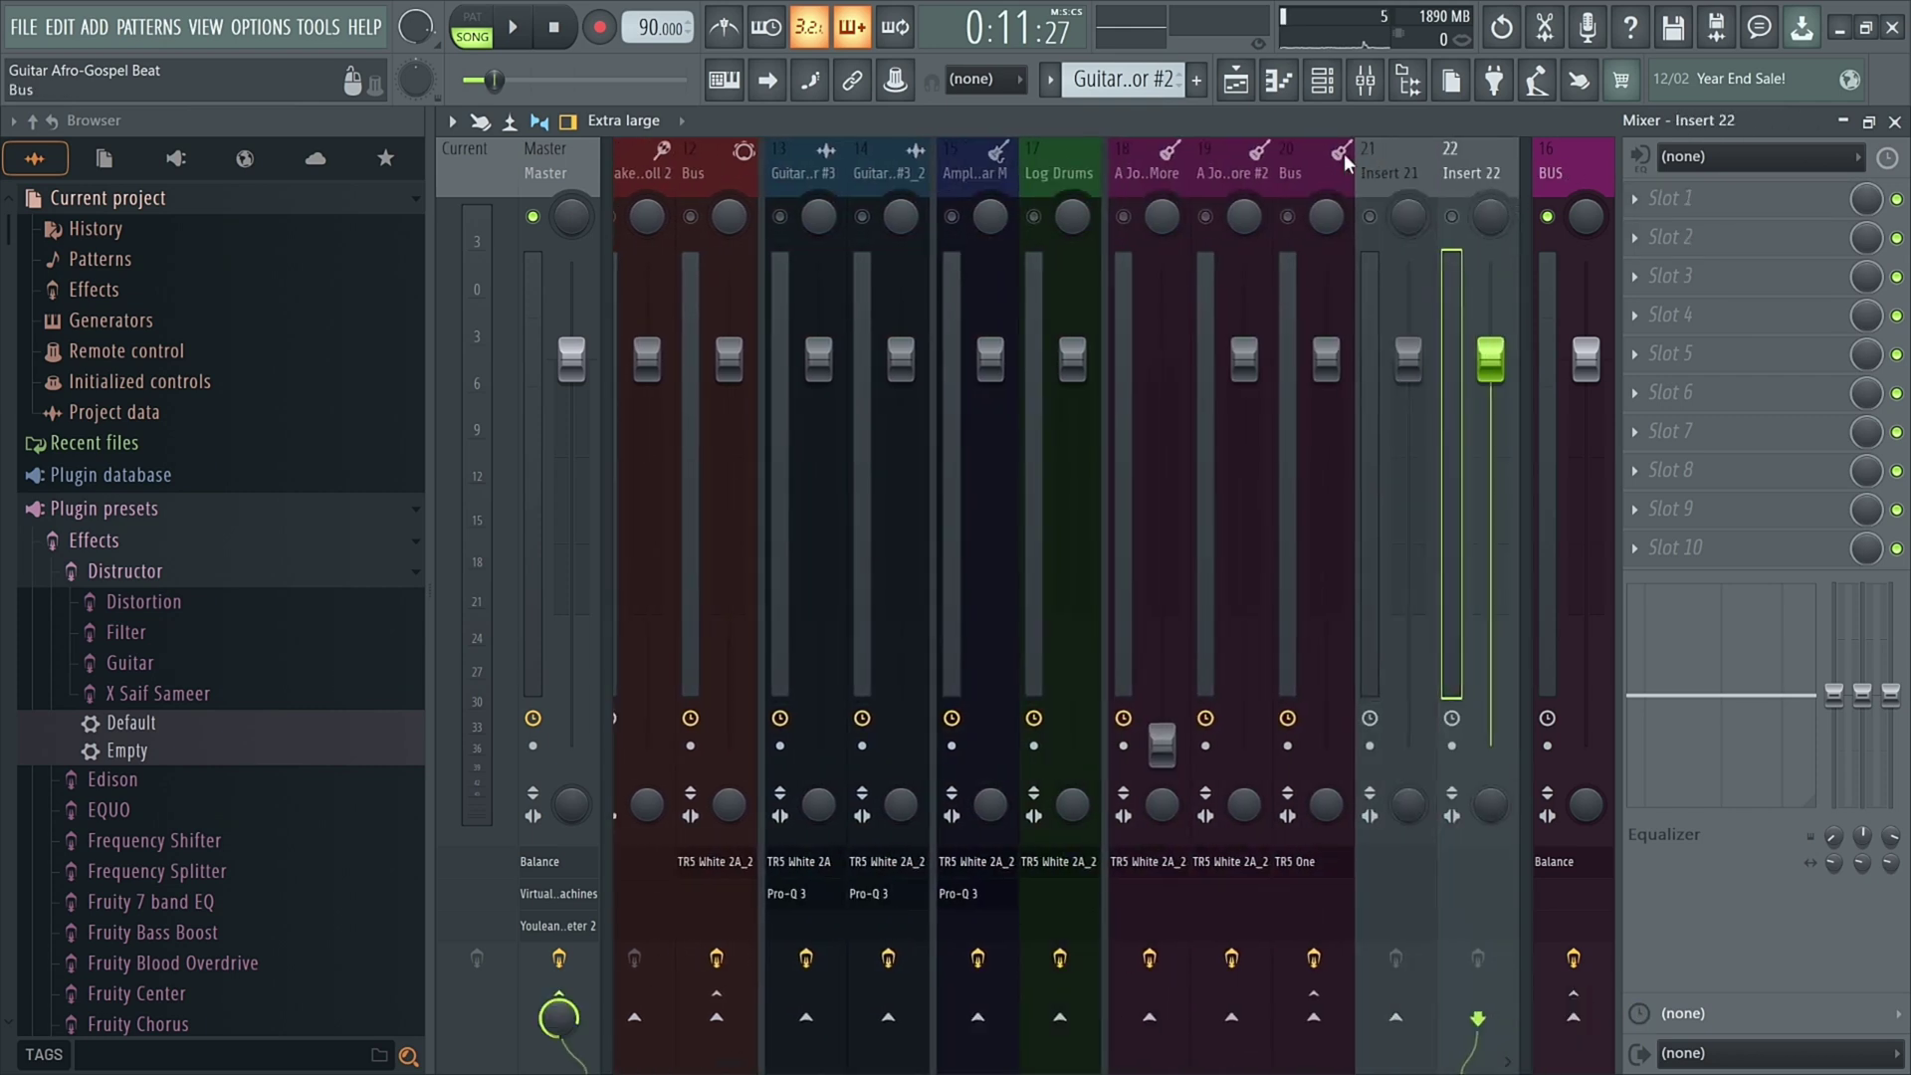
# Step: Try to route Bus track 20 only to the docked BUS track 16
pyautogui.click(1278, 169)
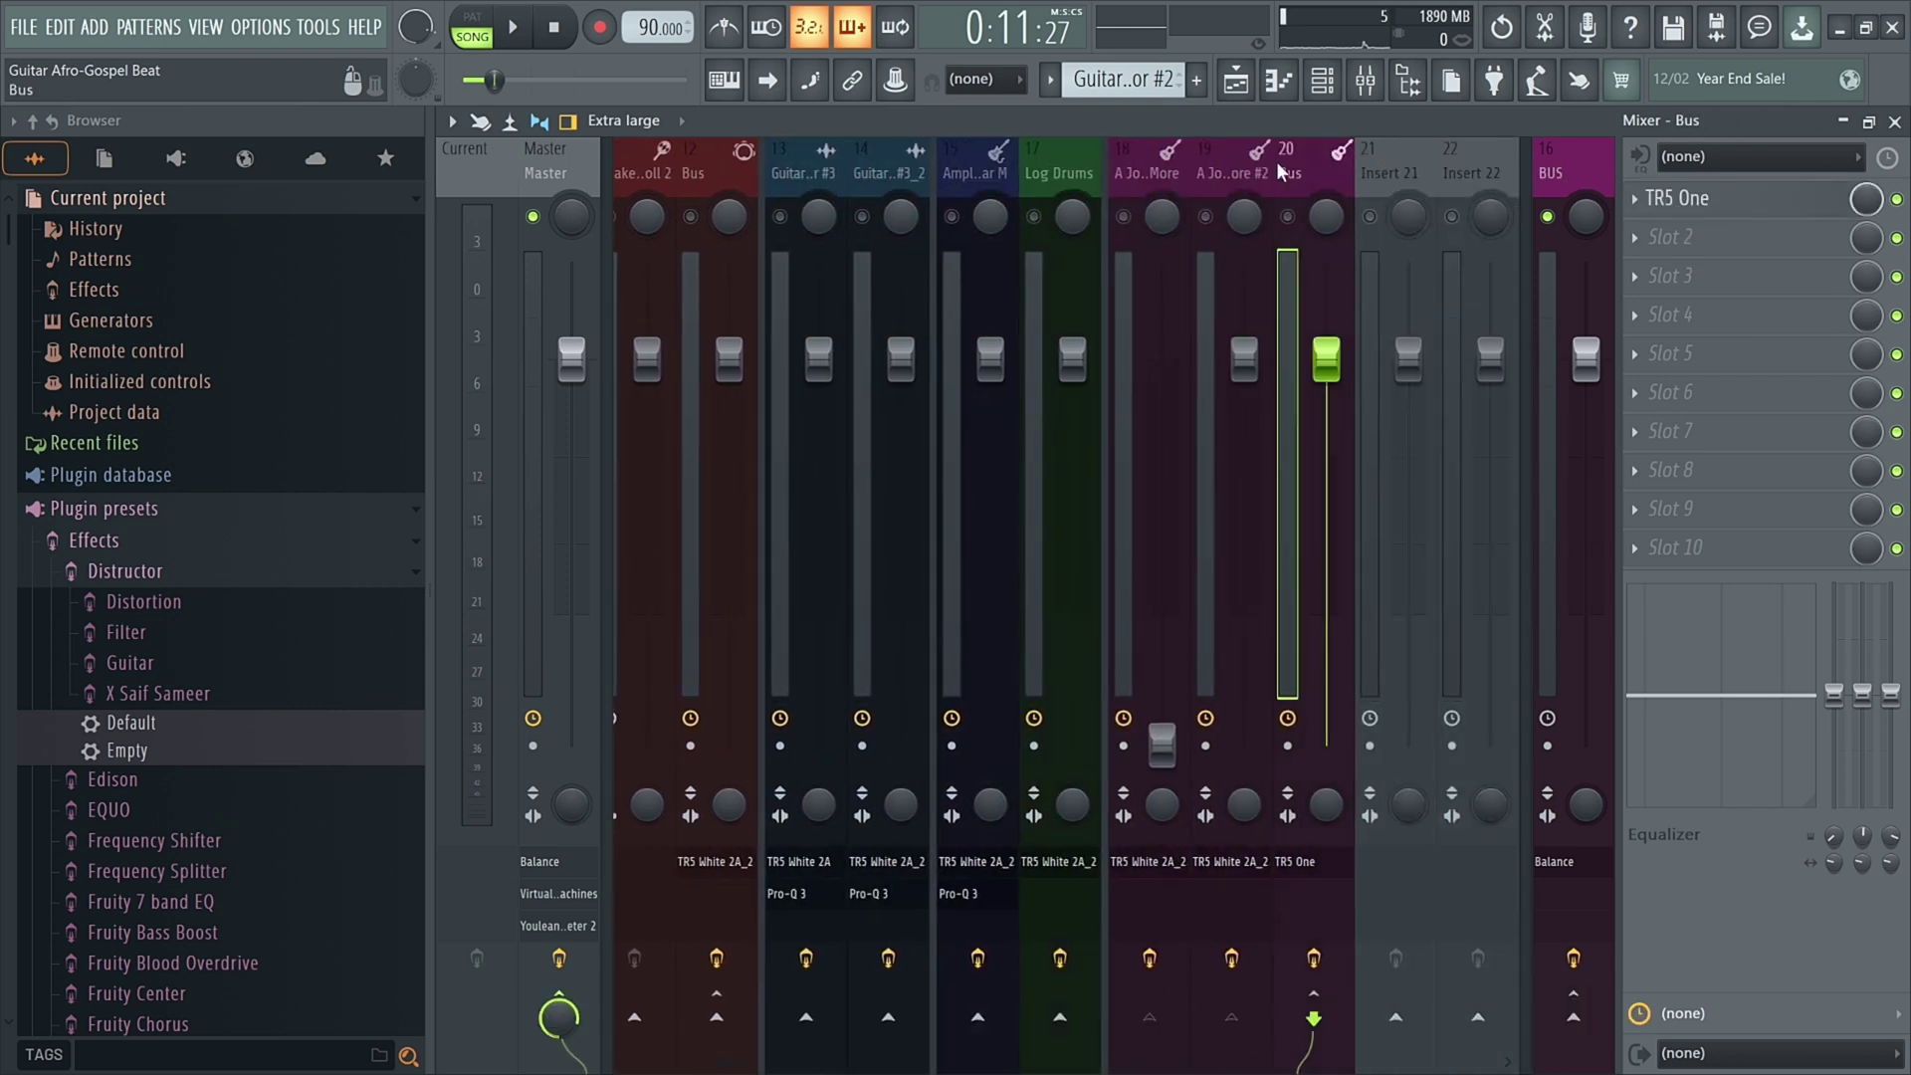
pyautogui.rightClick(1573, 1017)
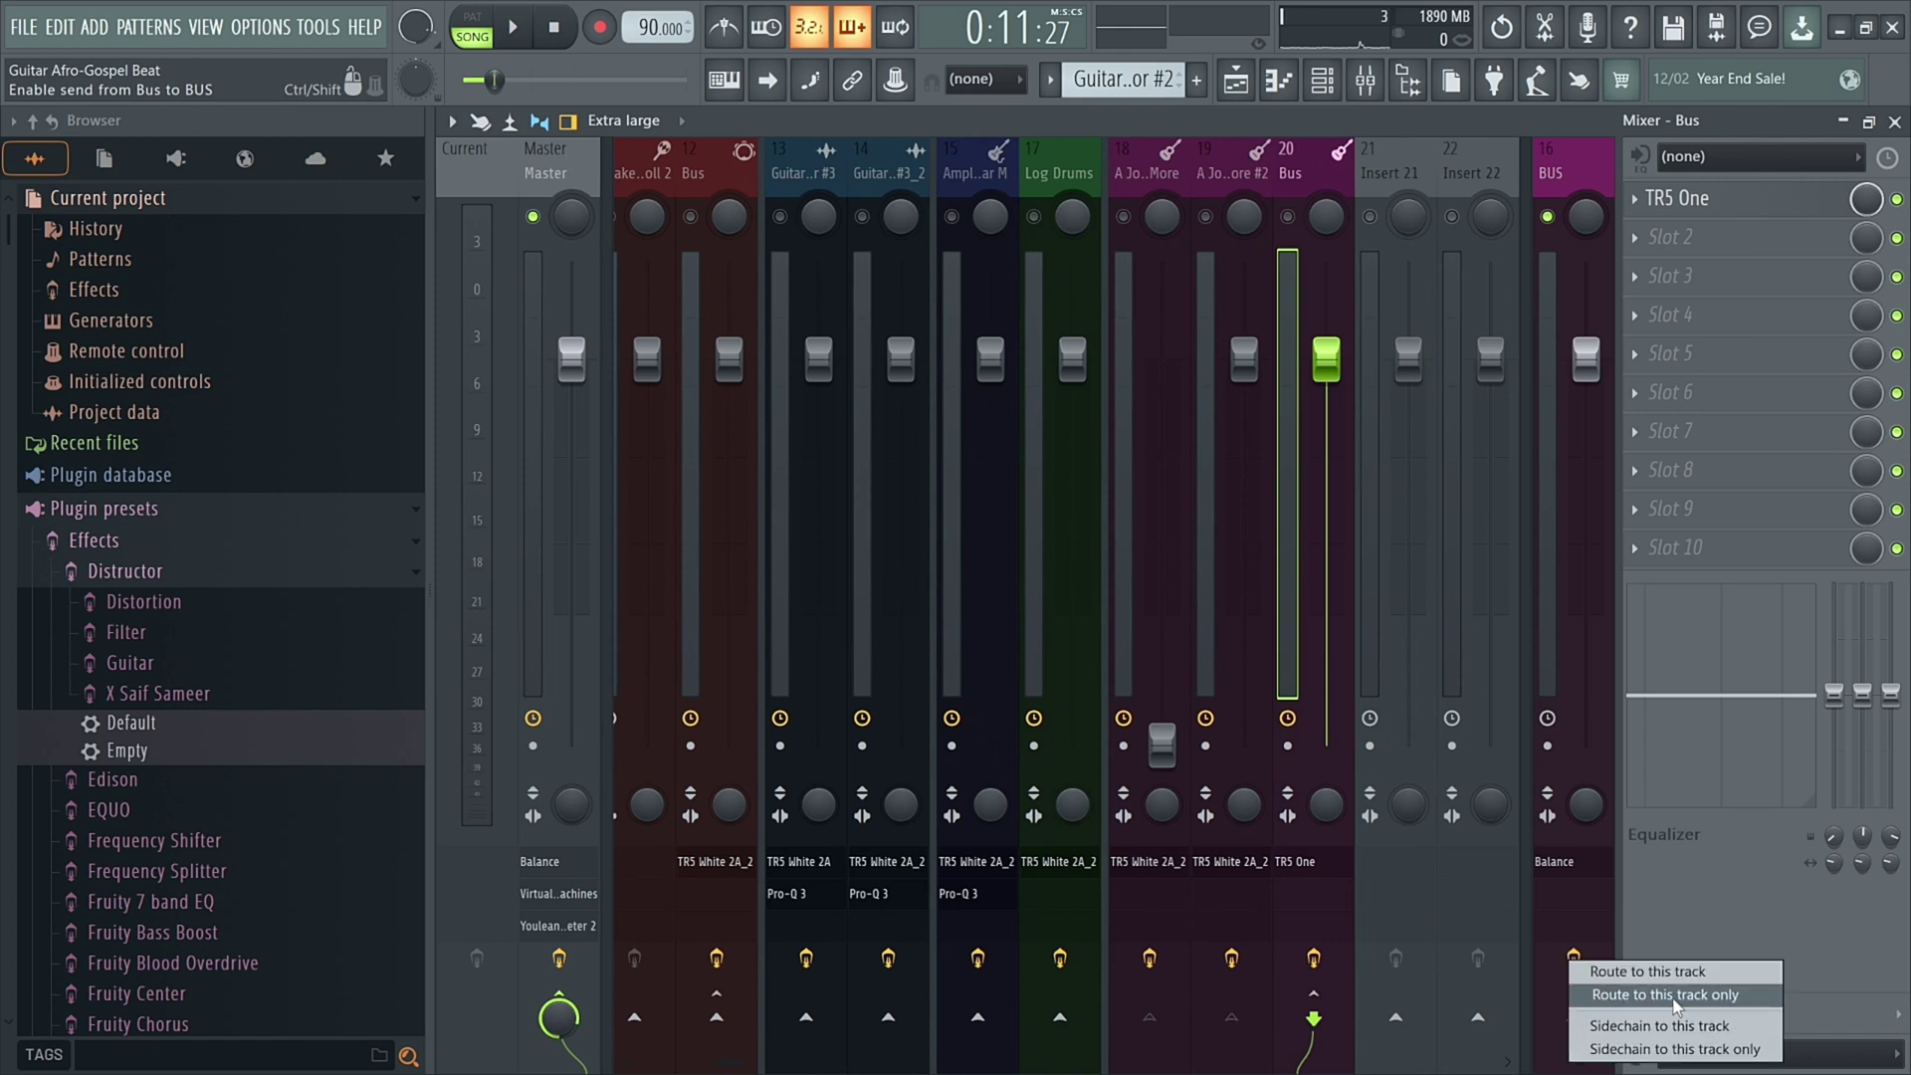
pyautogui.click(1713, 995)
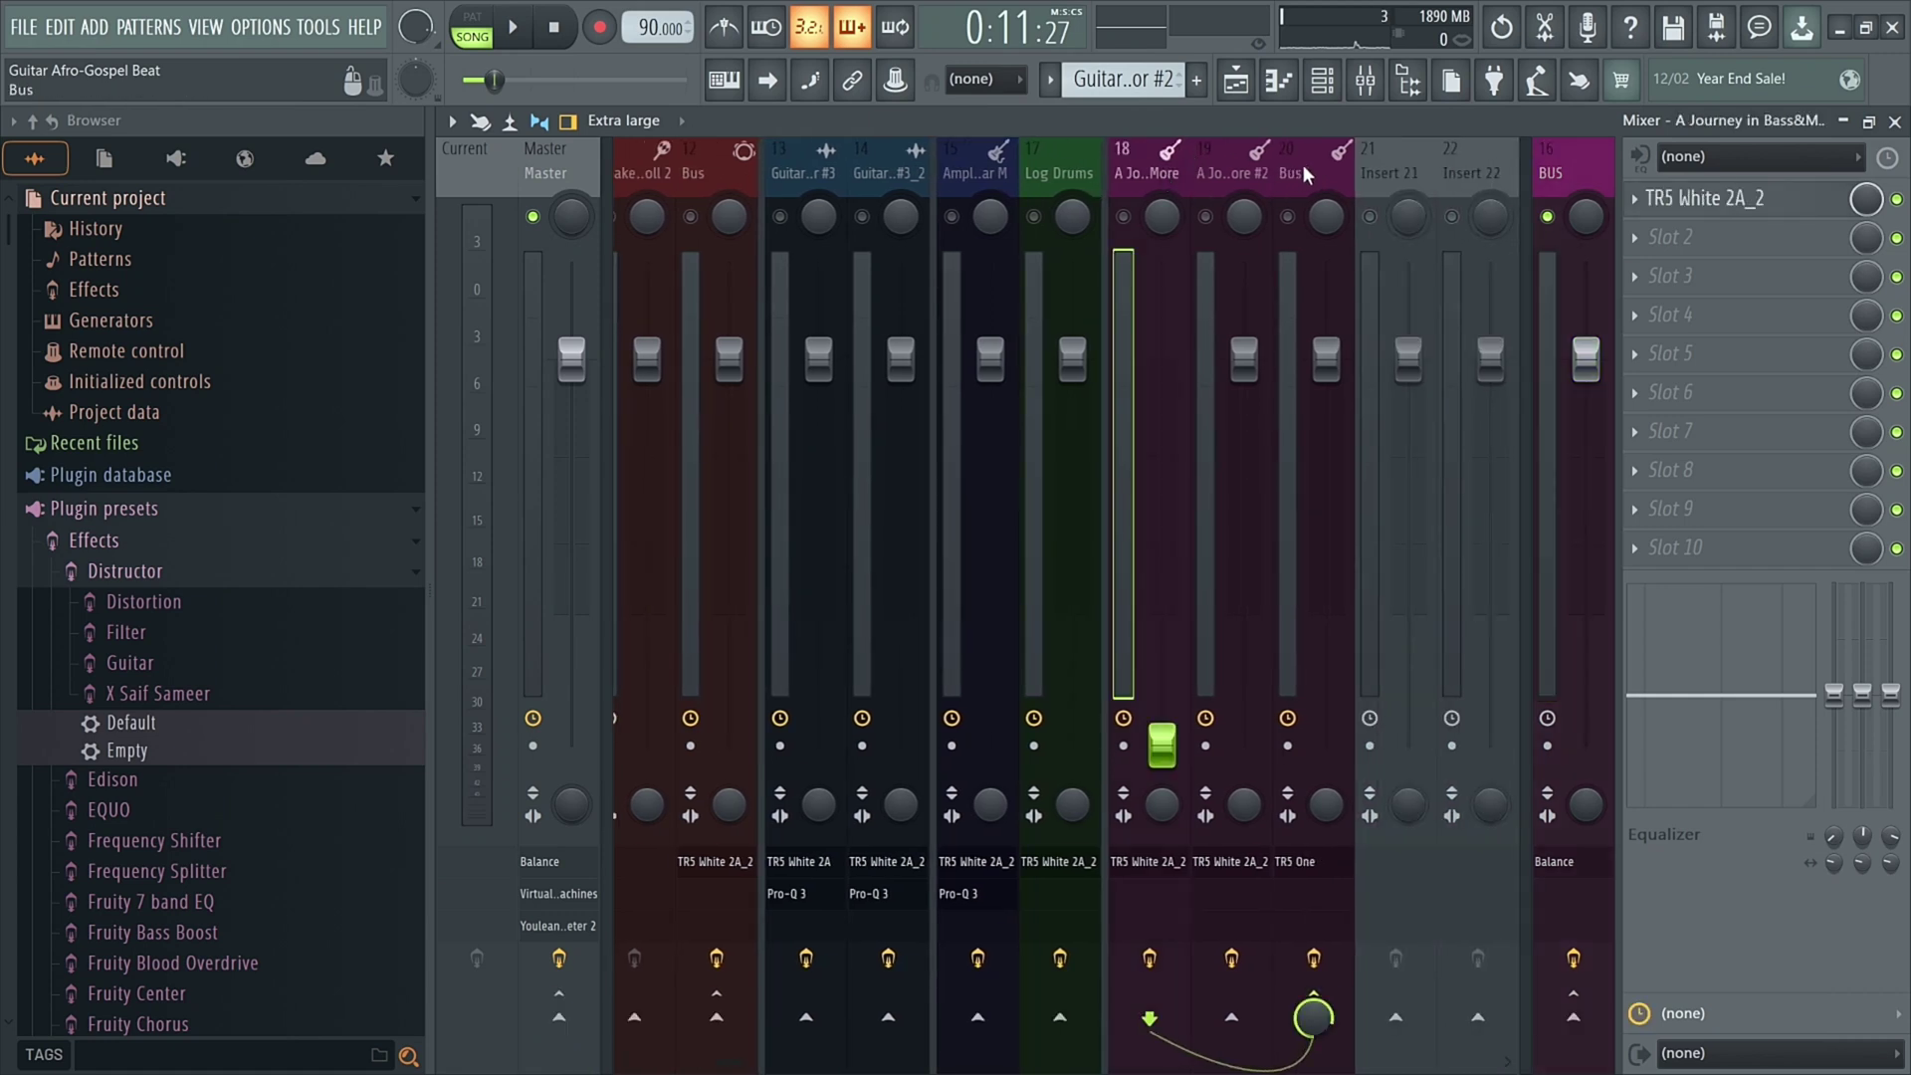
# Step: Inspect the Fruity Balance volume on the BUS track and look over the channel volumes in the Channel rack
pyautogui.click(543, 170)
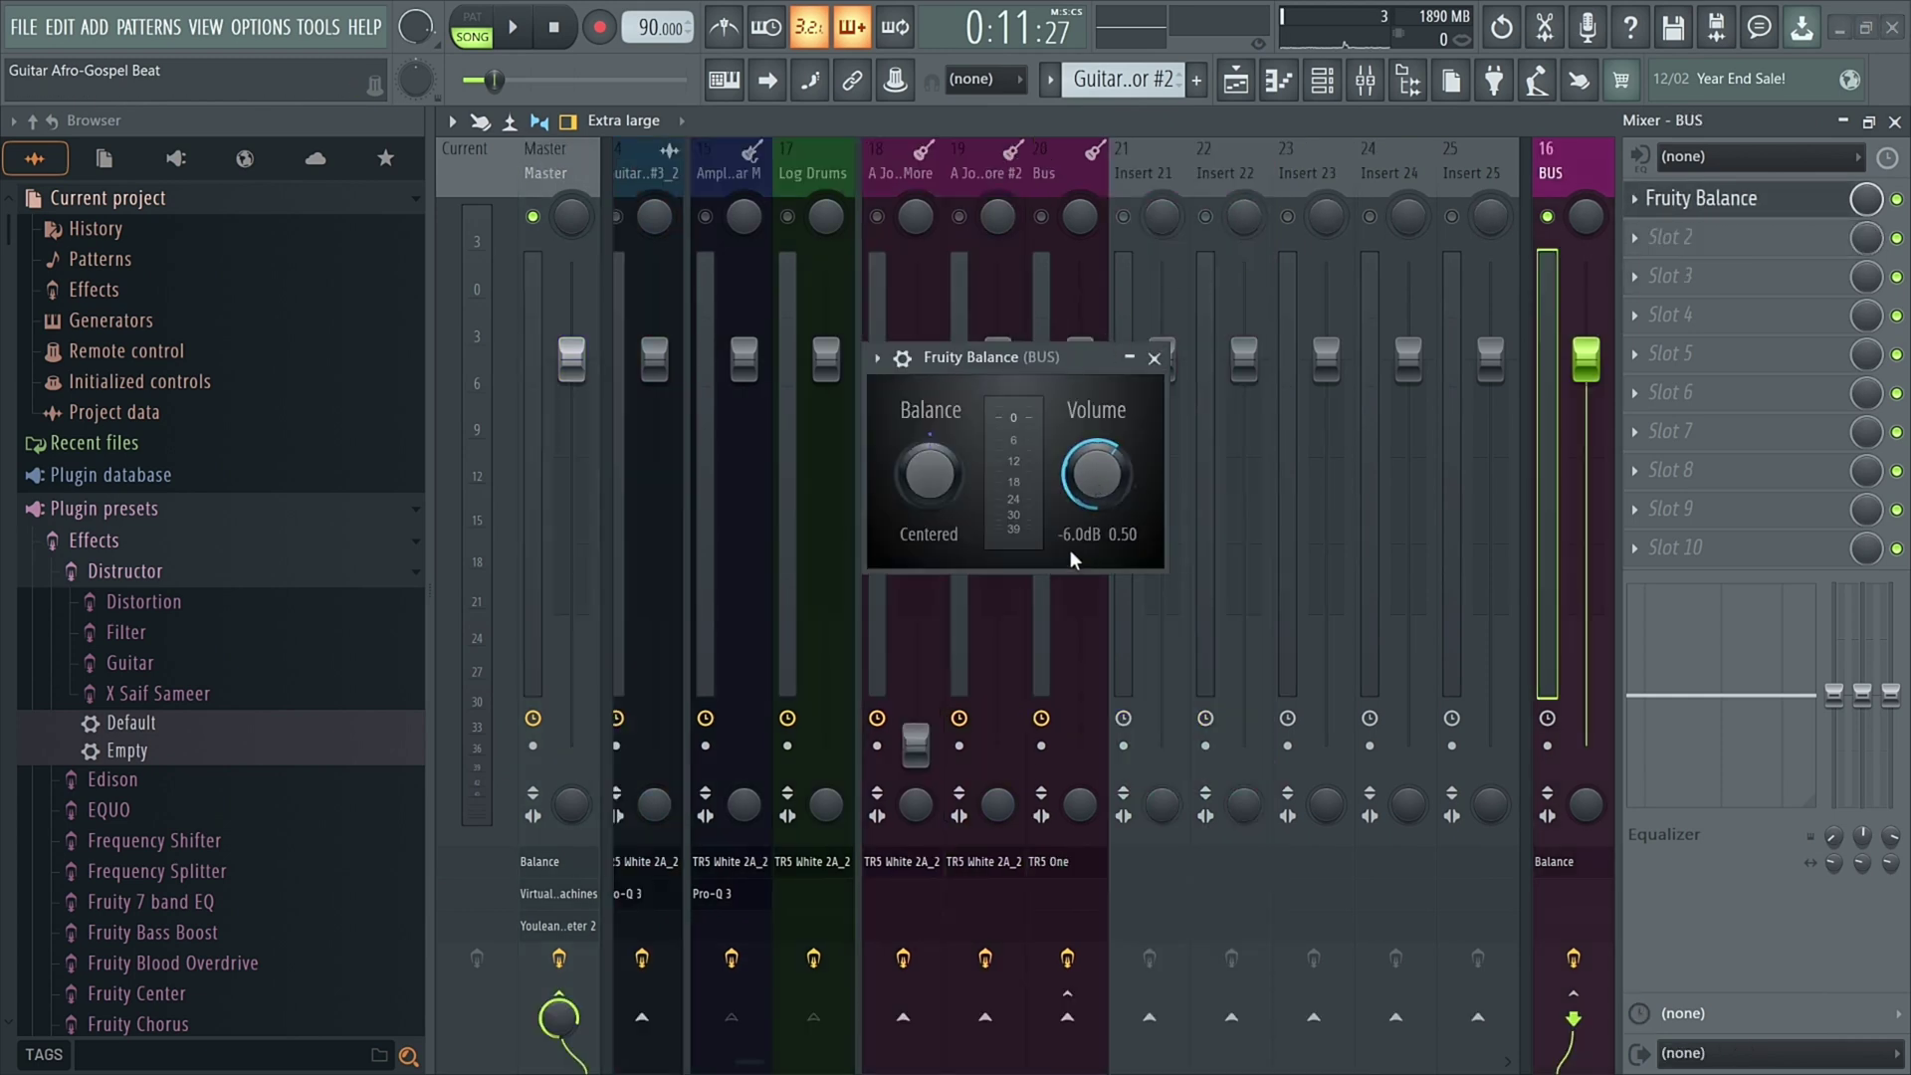
pyautogui.click(1155, 357)
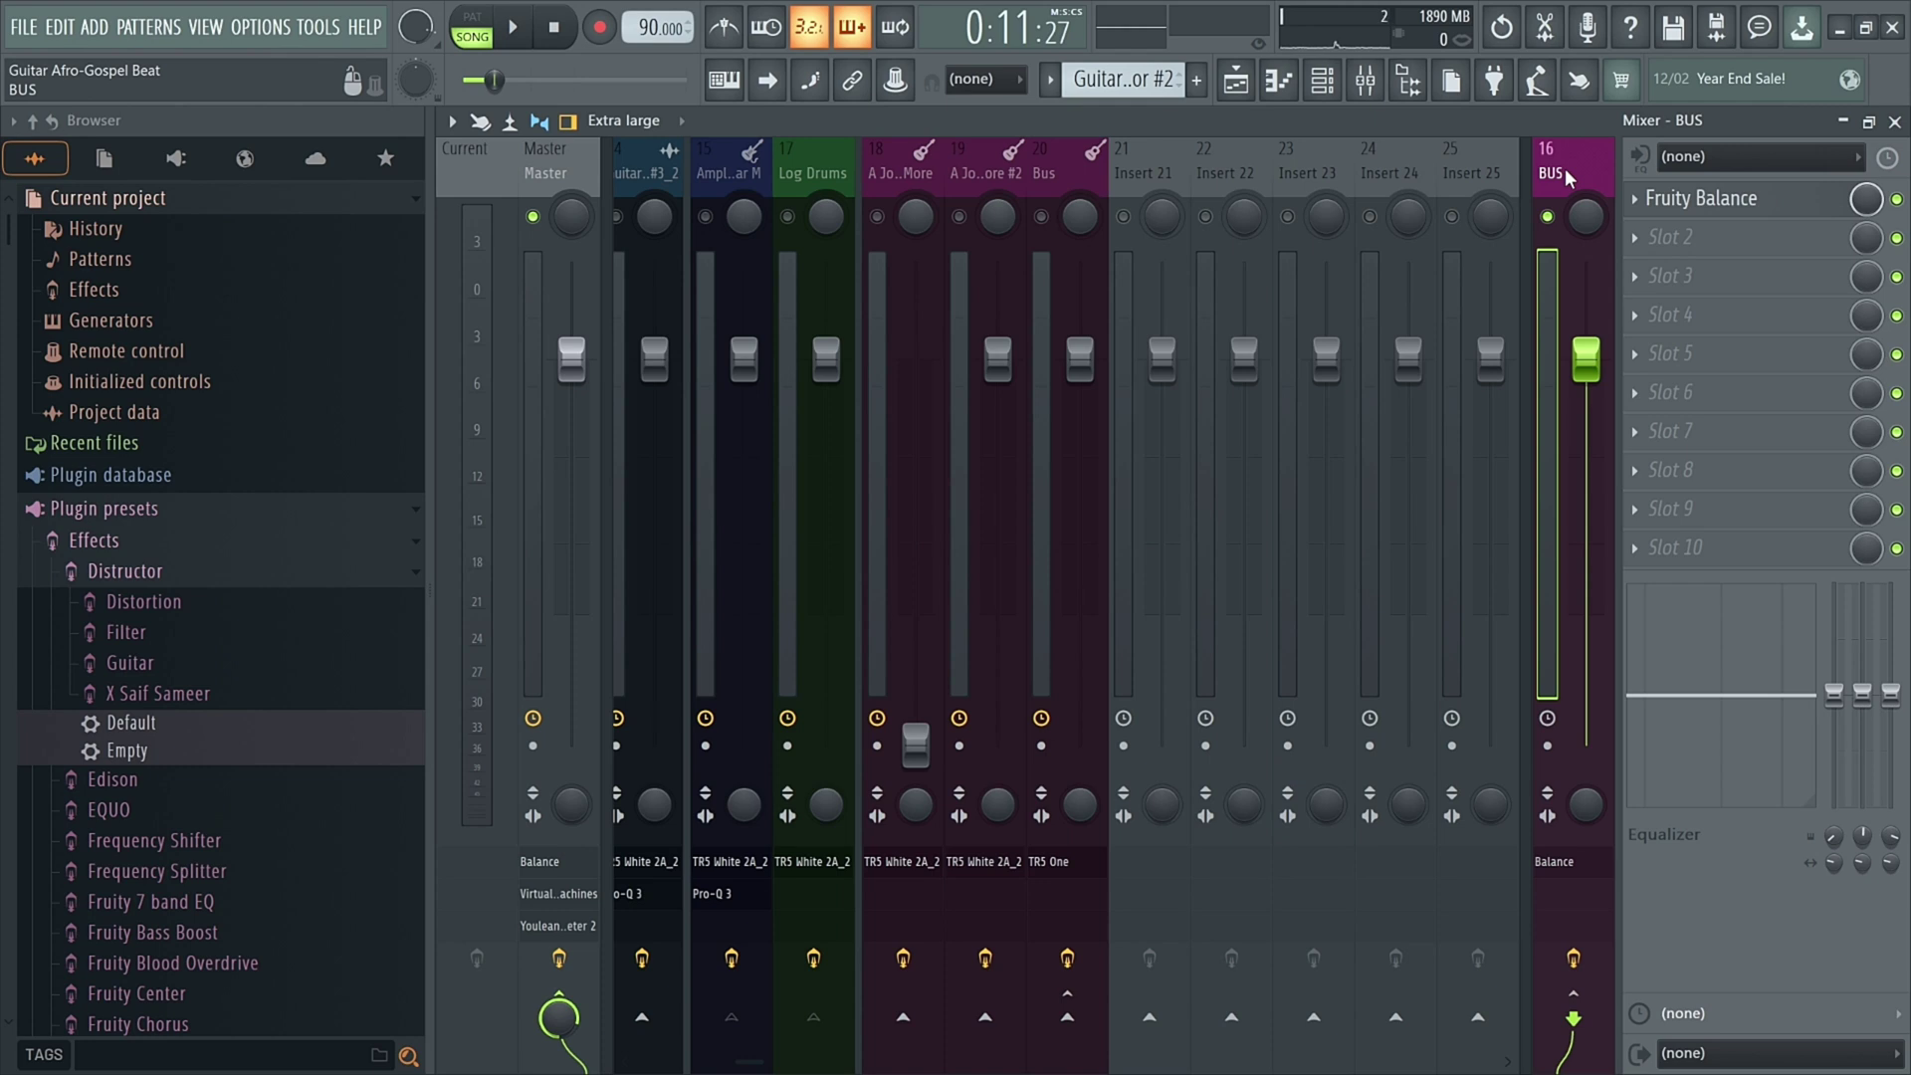
pyautogui.click(1325, 89)
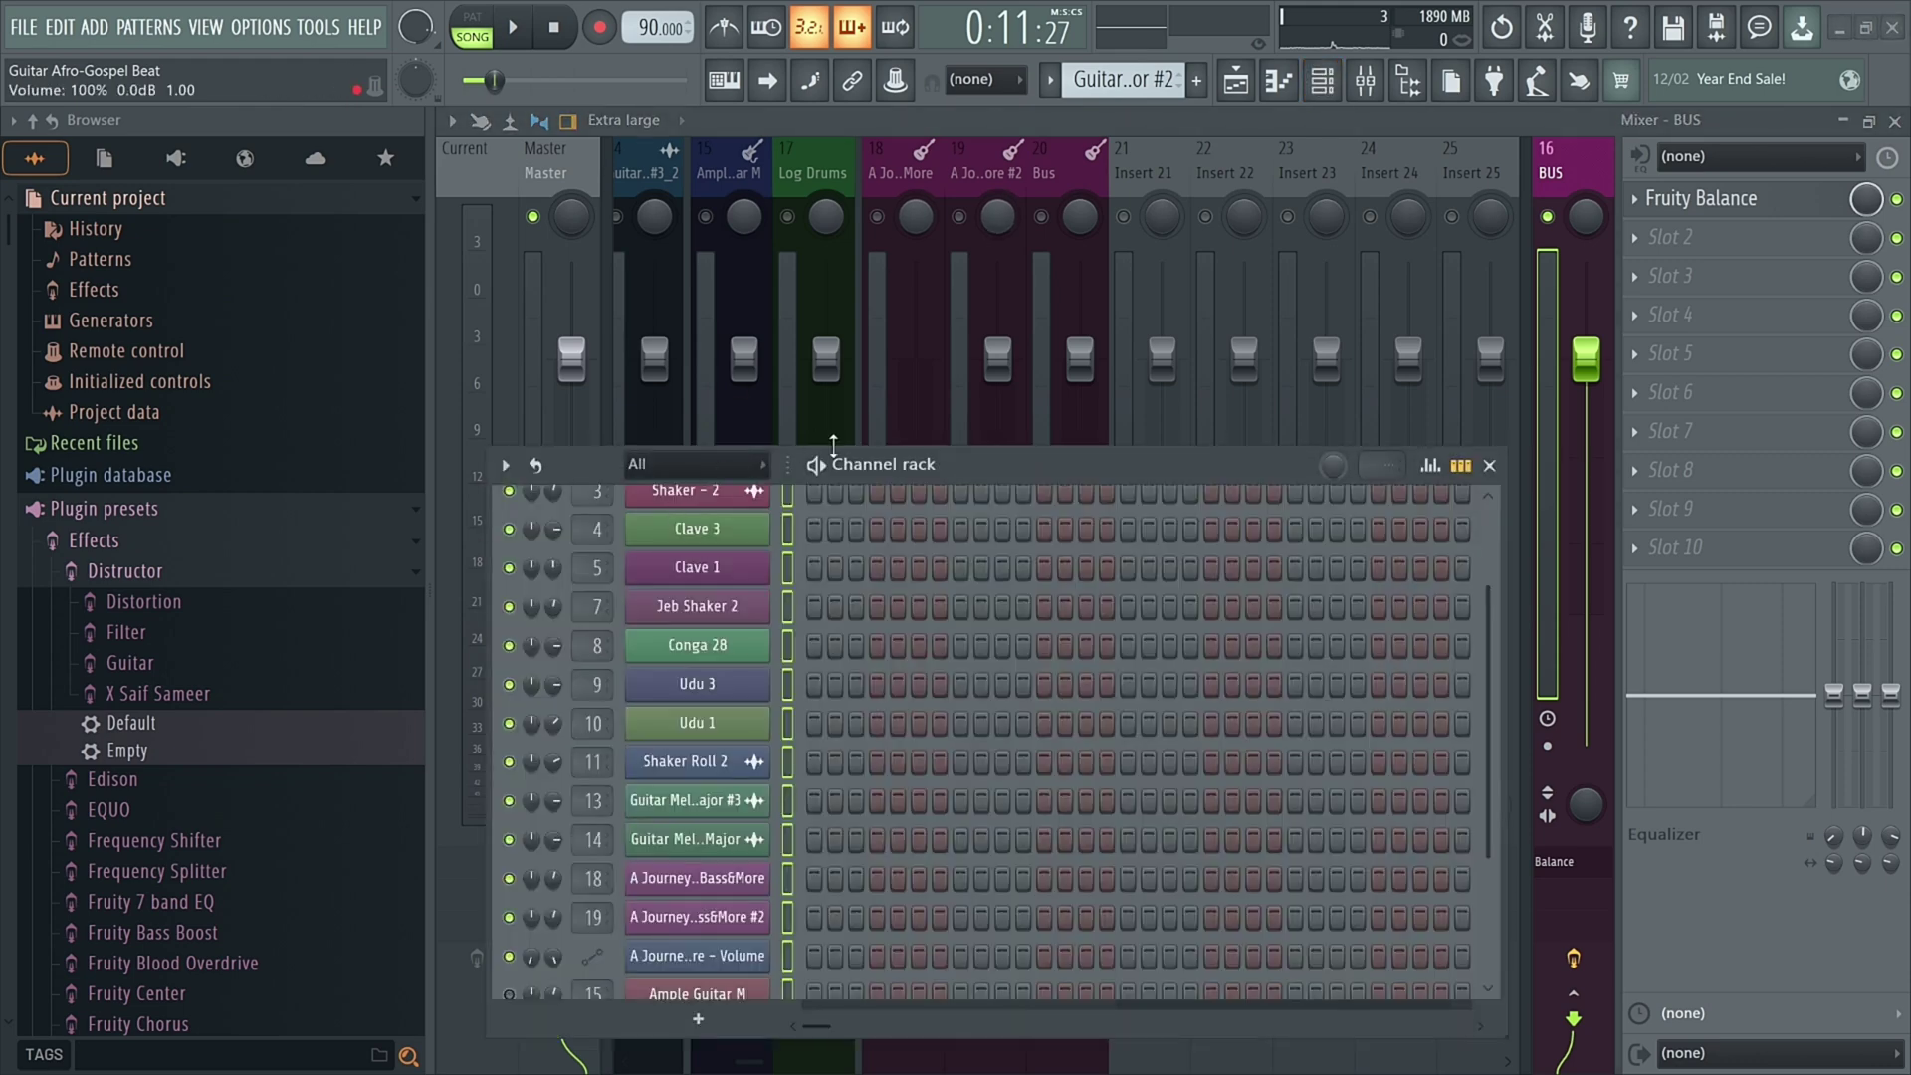
pyautogui.moveTo(899, 460); pyautogui.dragTo(899, 311)
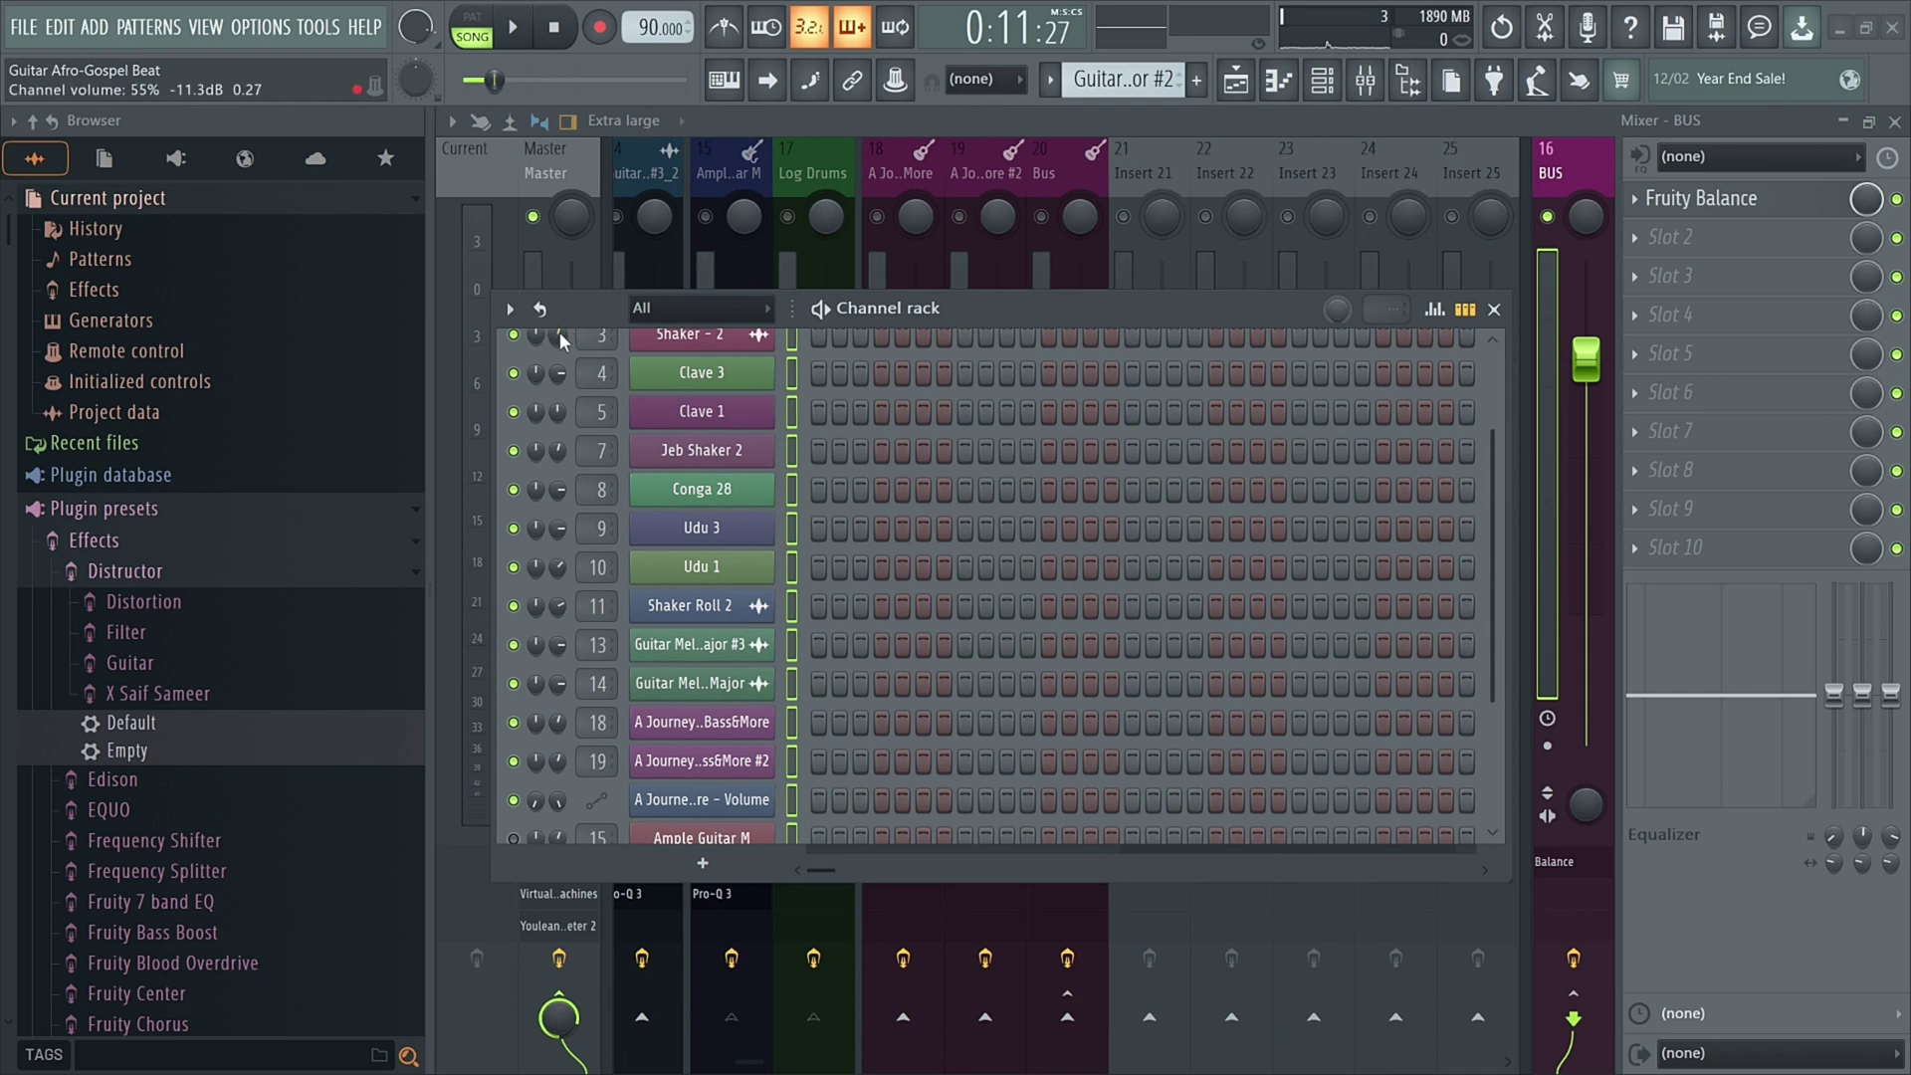
pyautogui.click(1494, 310)
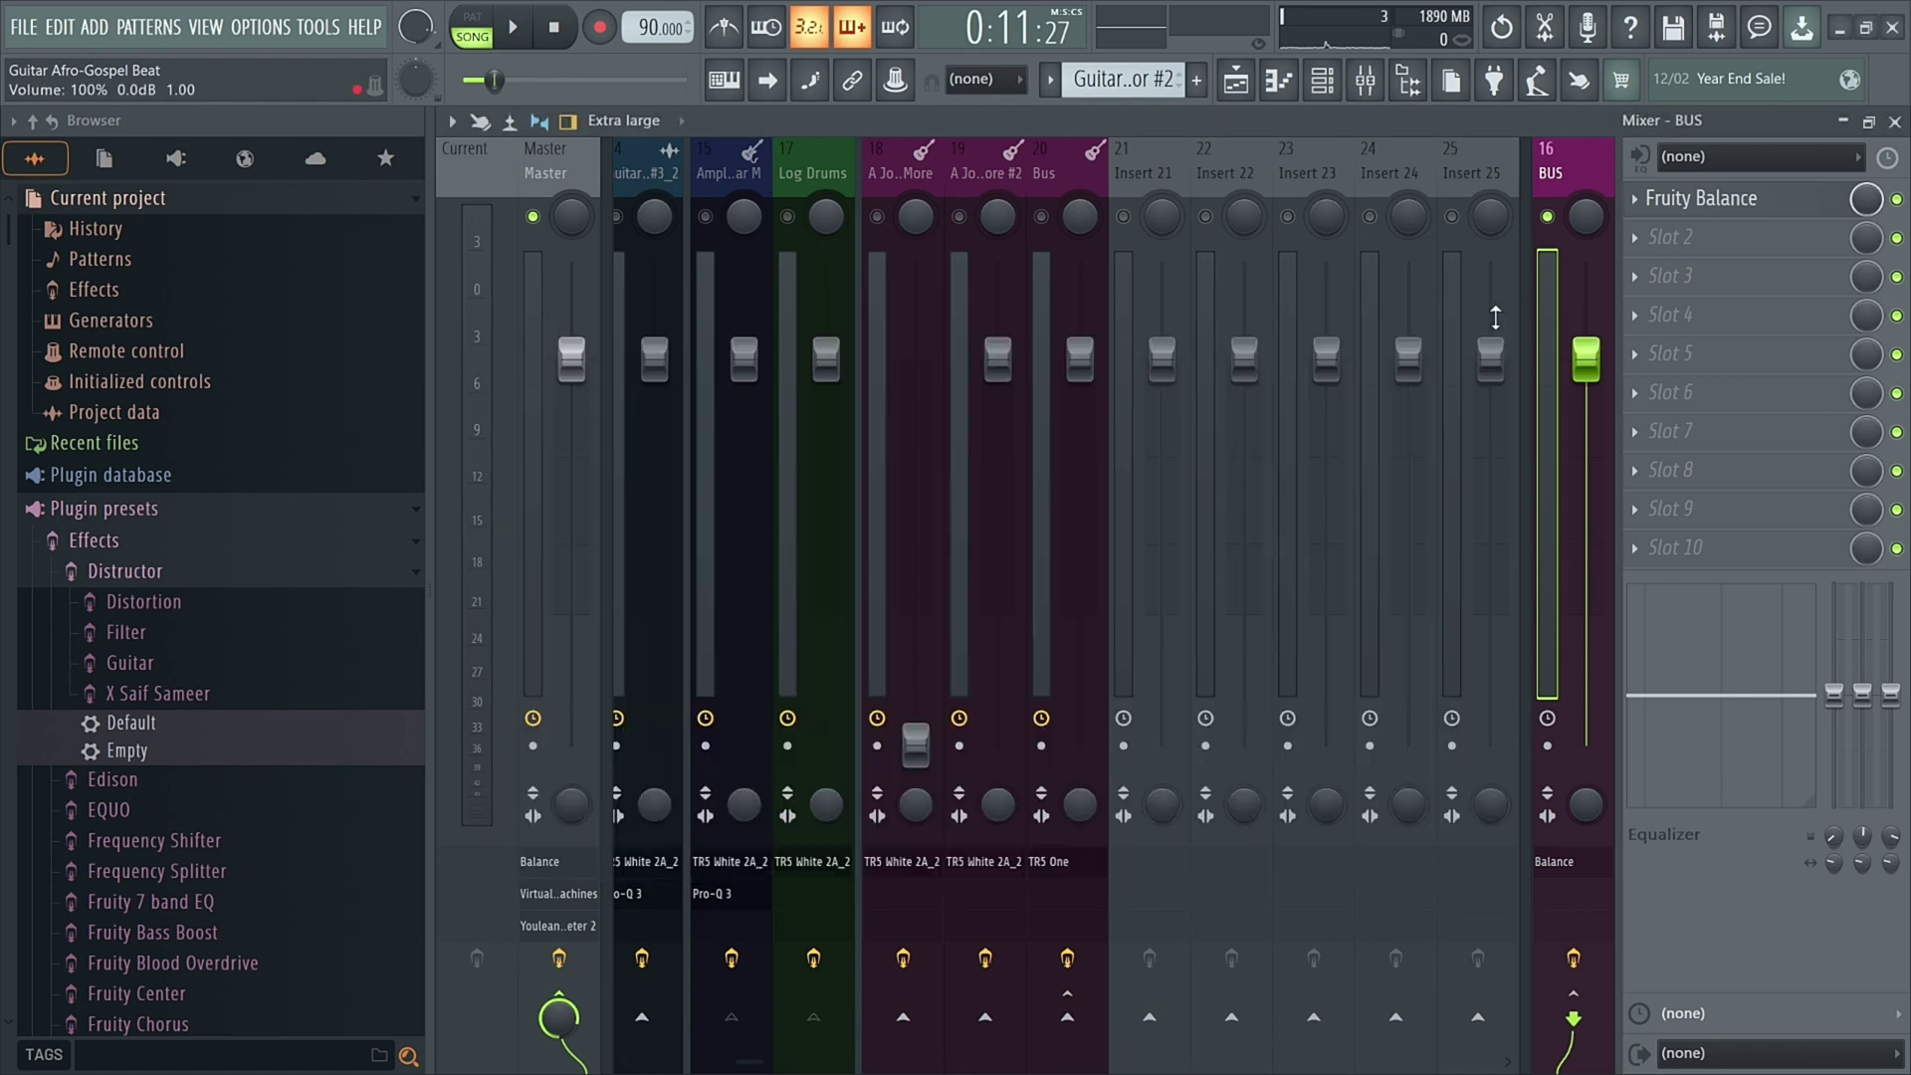
# Step: Compare Bus track 20, the BUS track and the empty inserts, and view the docking options for Insert 21
pyautogui.click(1096, 183)
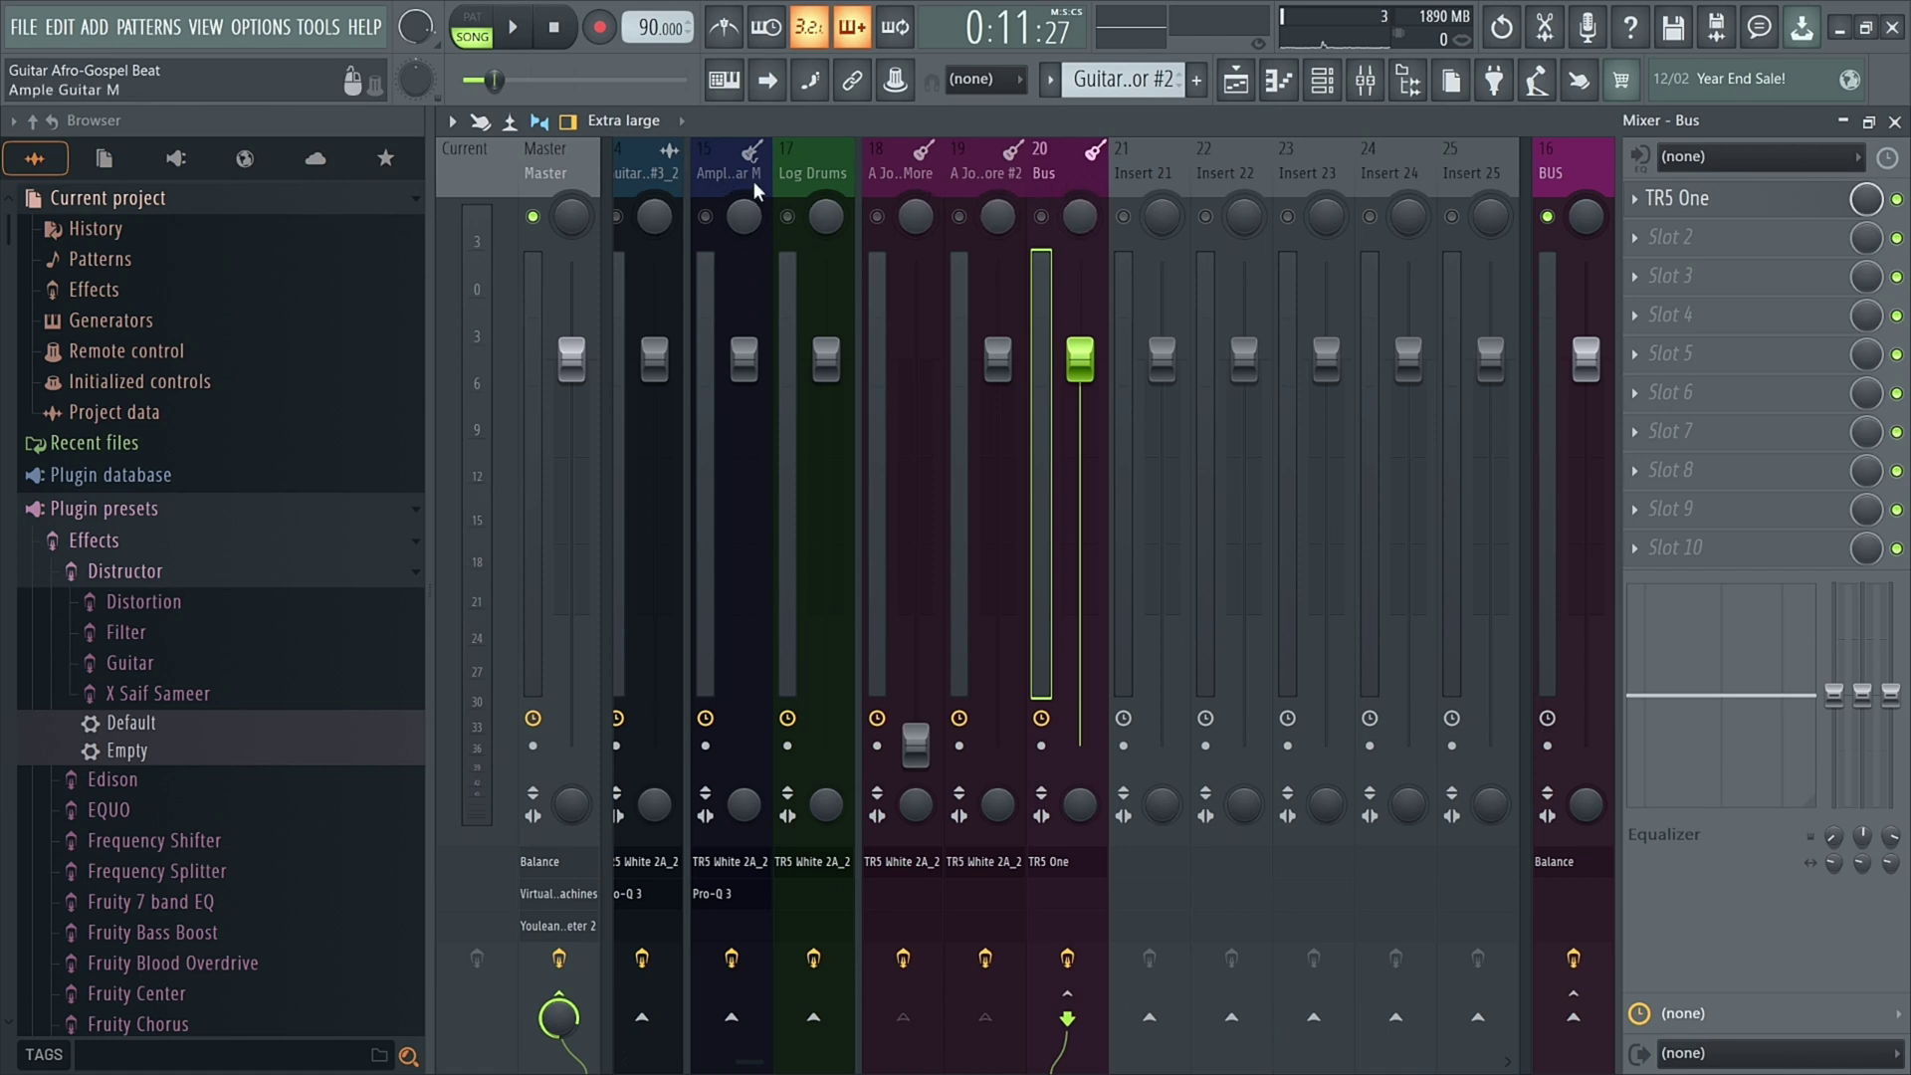
pyautogui.click(1563, 175)
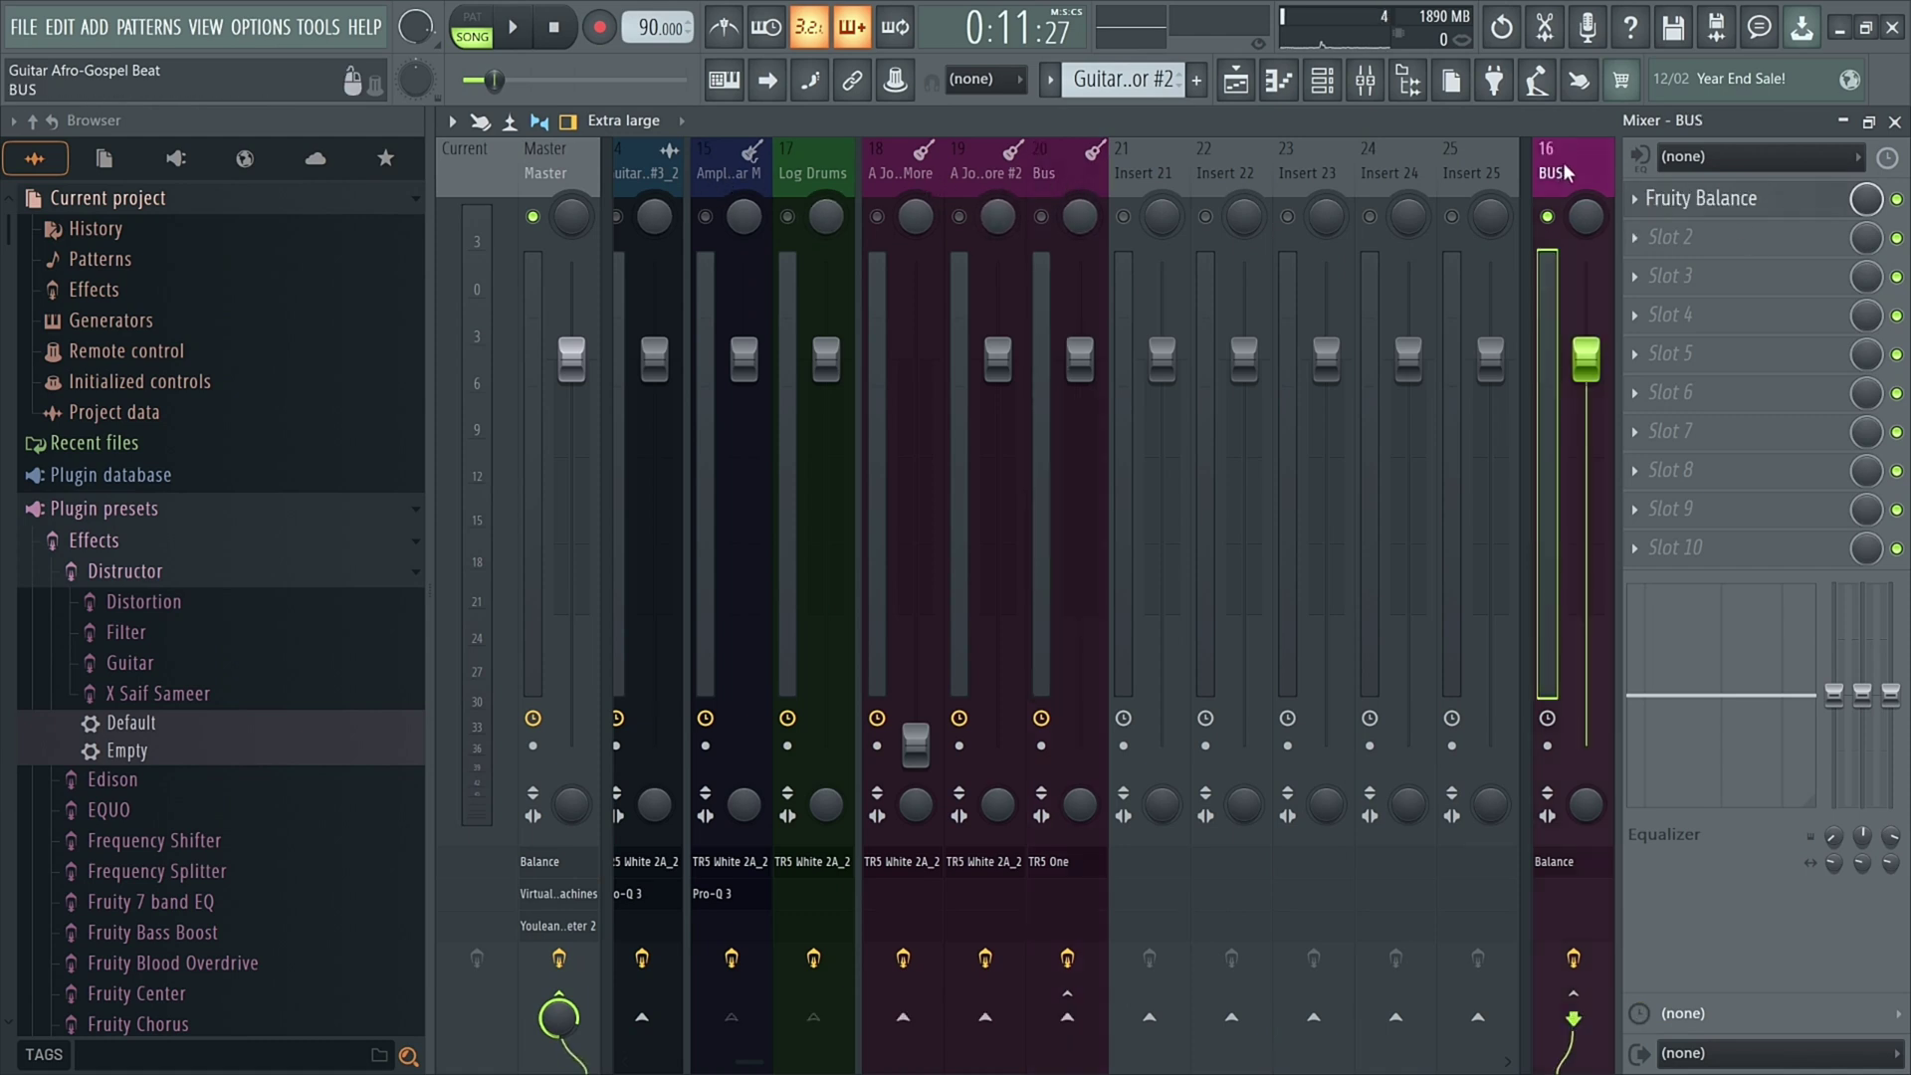
pyautogui.click(1203, 176)
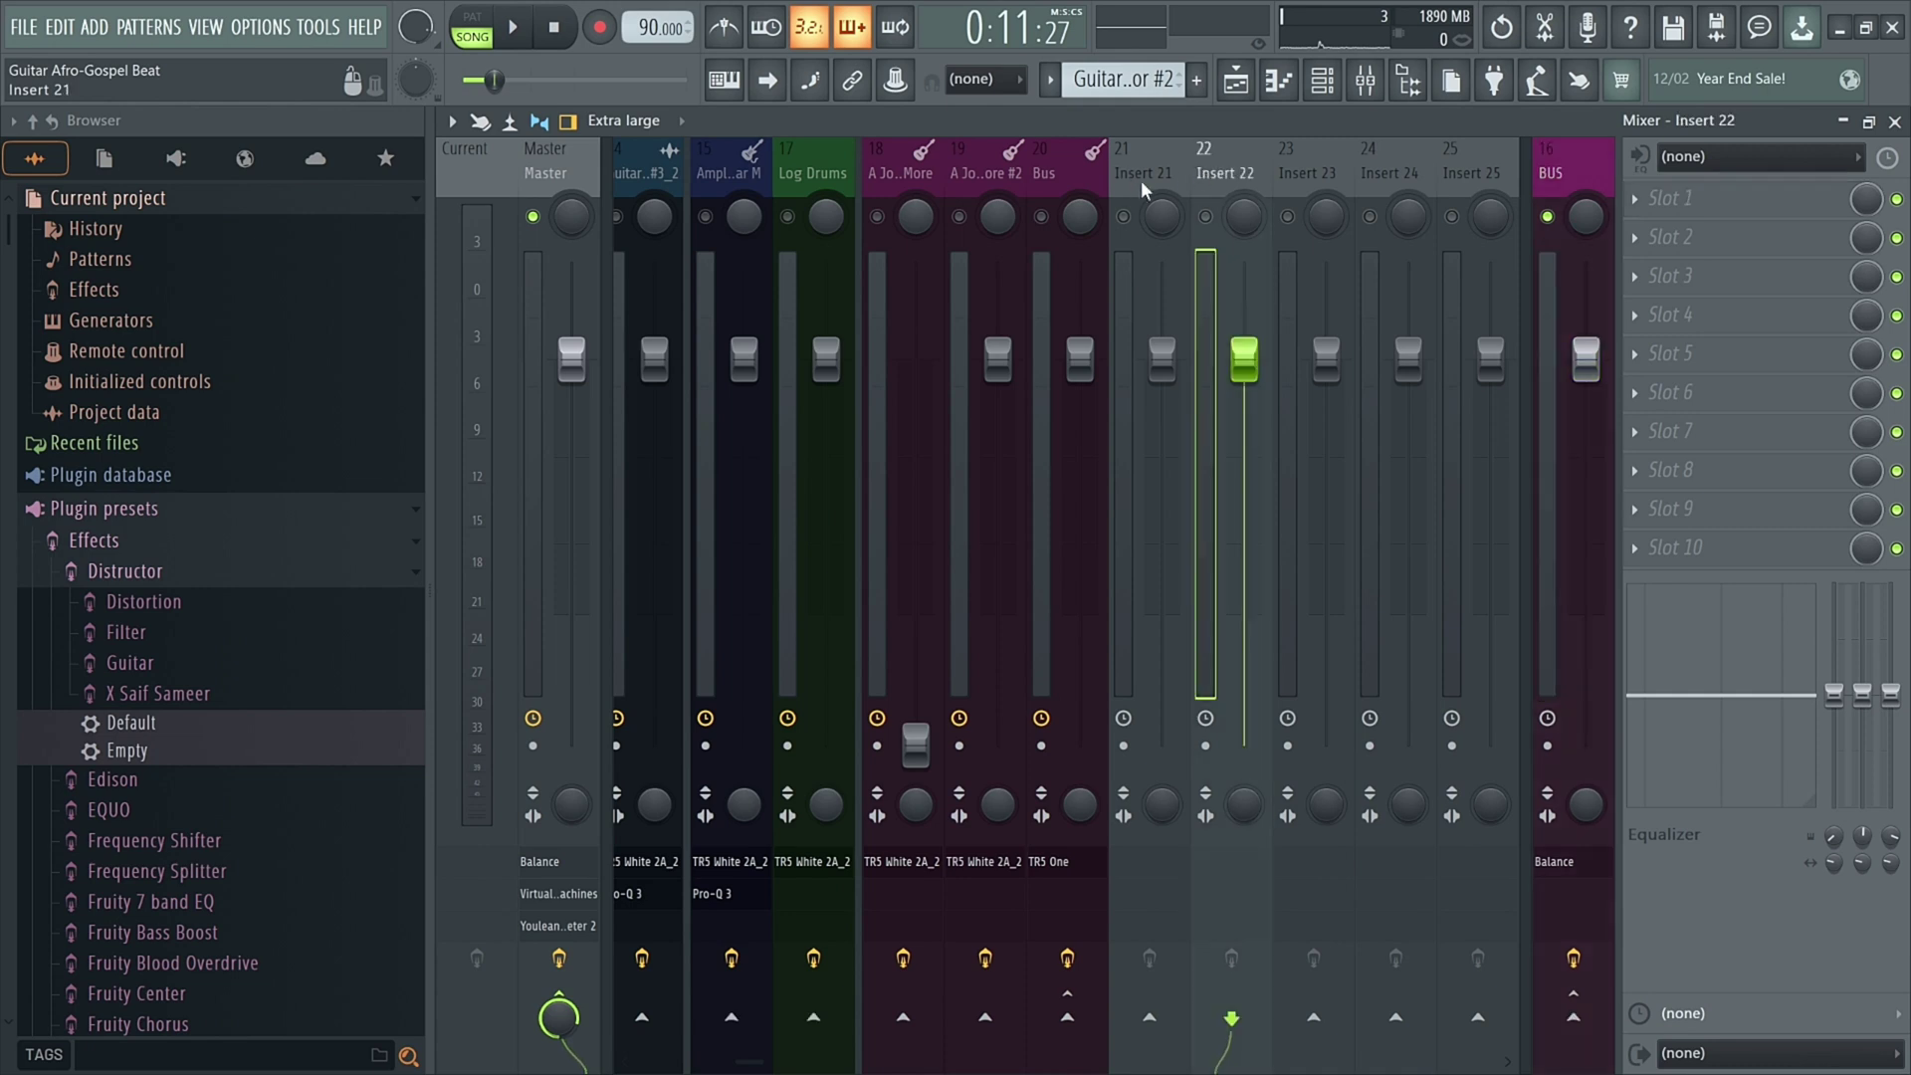
pyautogui.click(1147, 180)
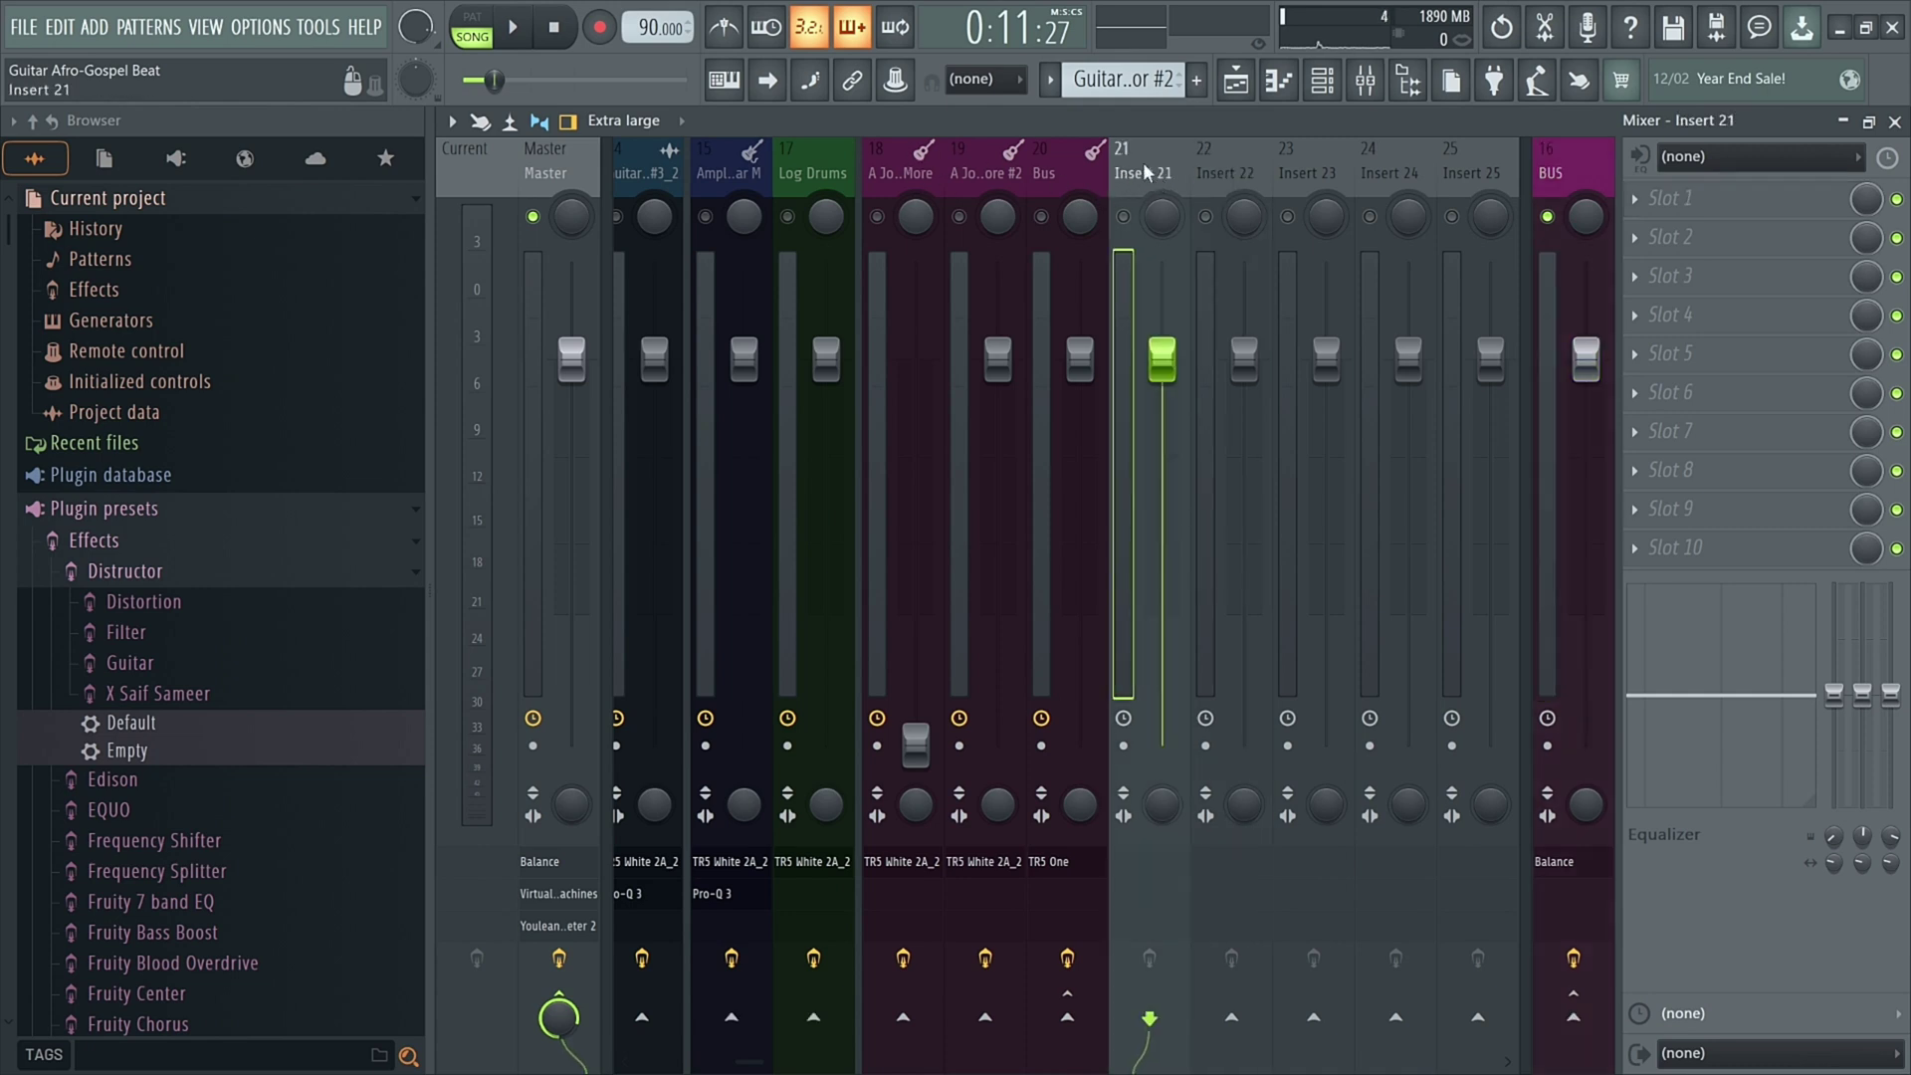
pyautogui.rightClick(1145, 175)
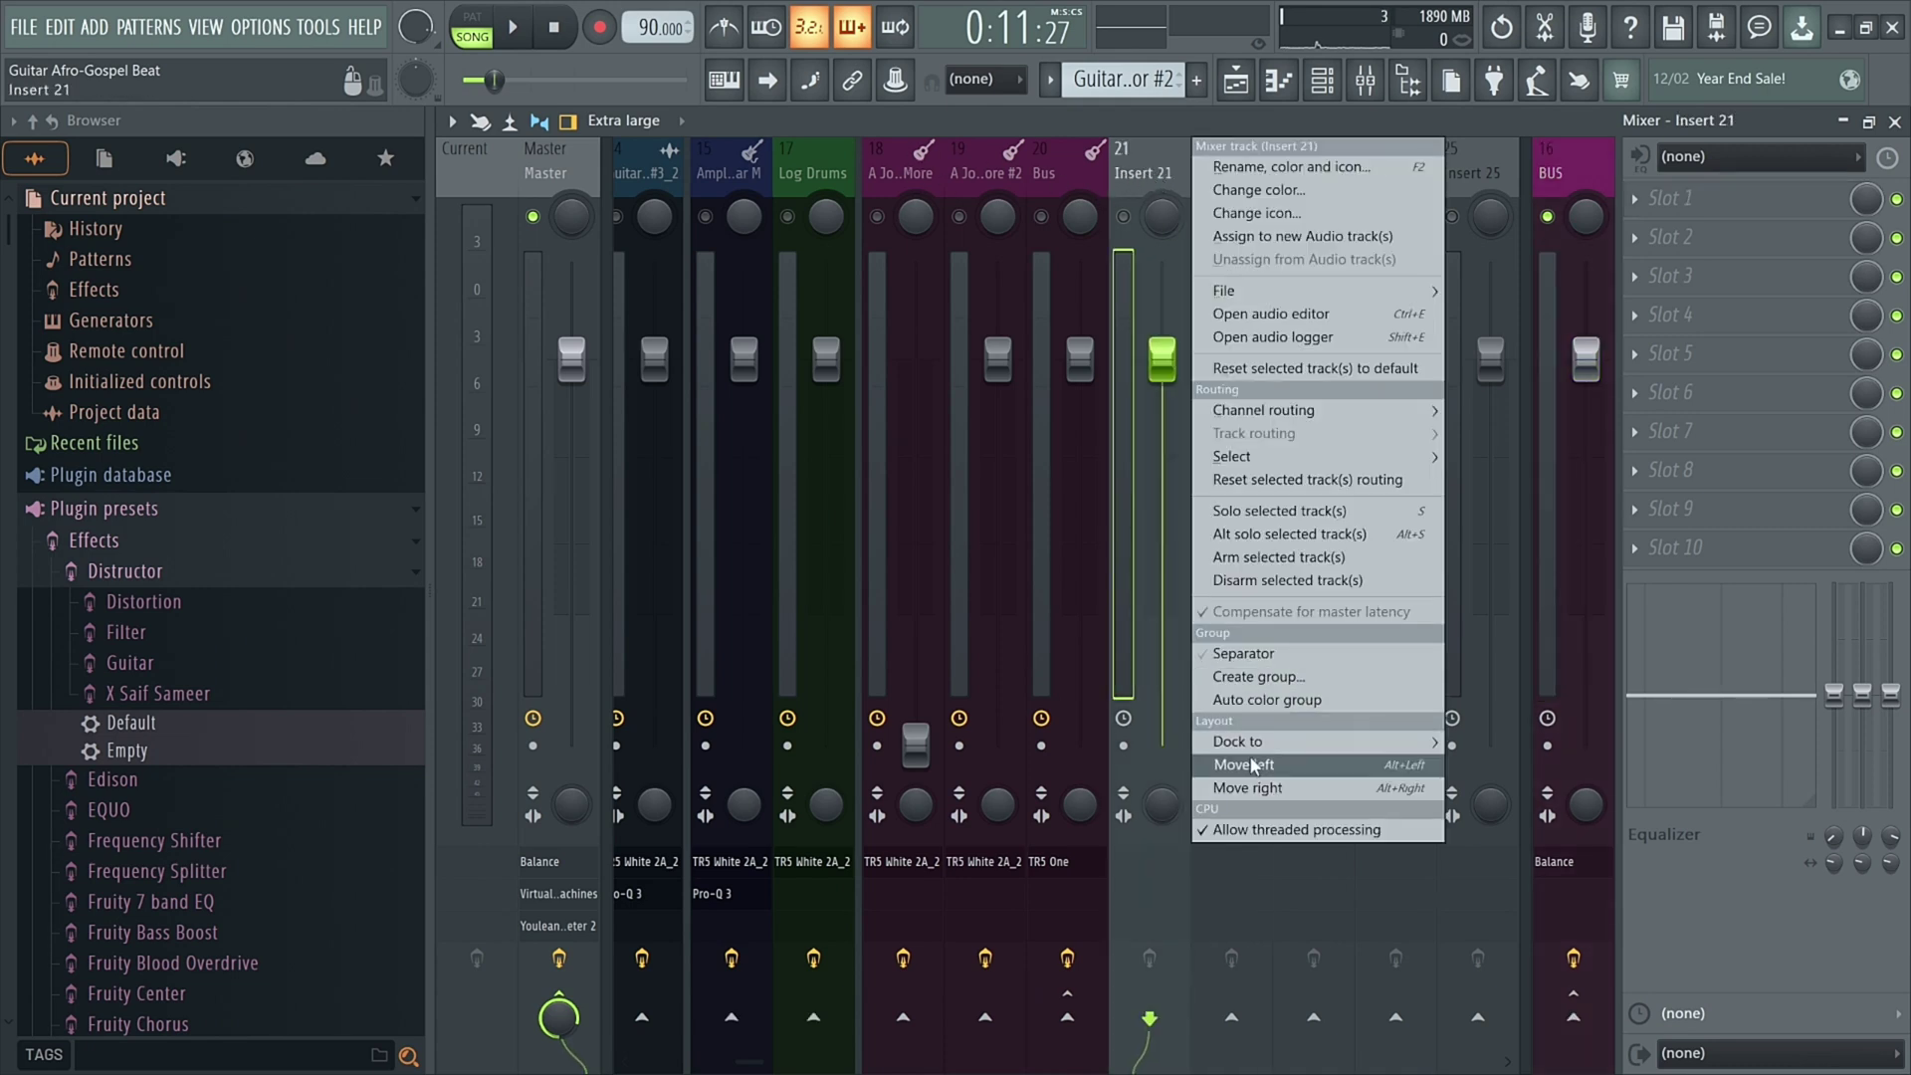
pyautogui.moveTo(1254, 747)
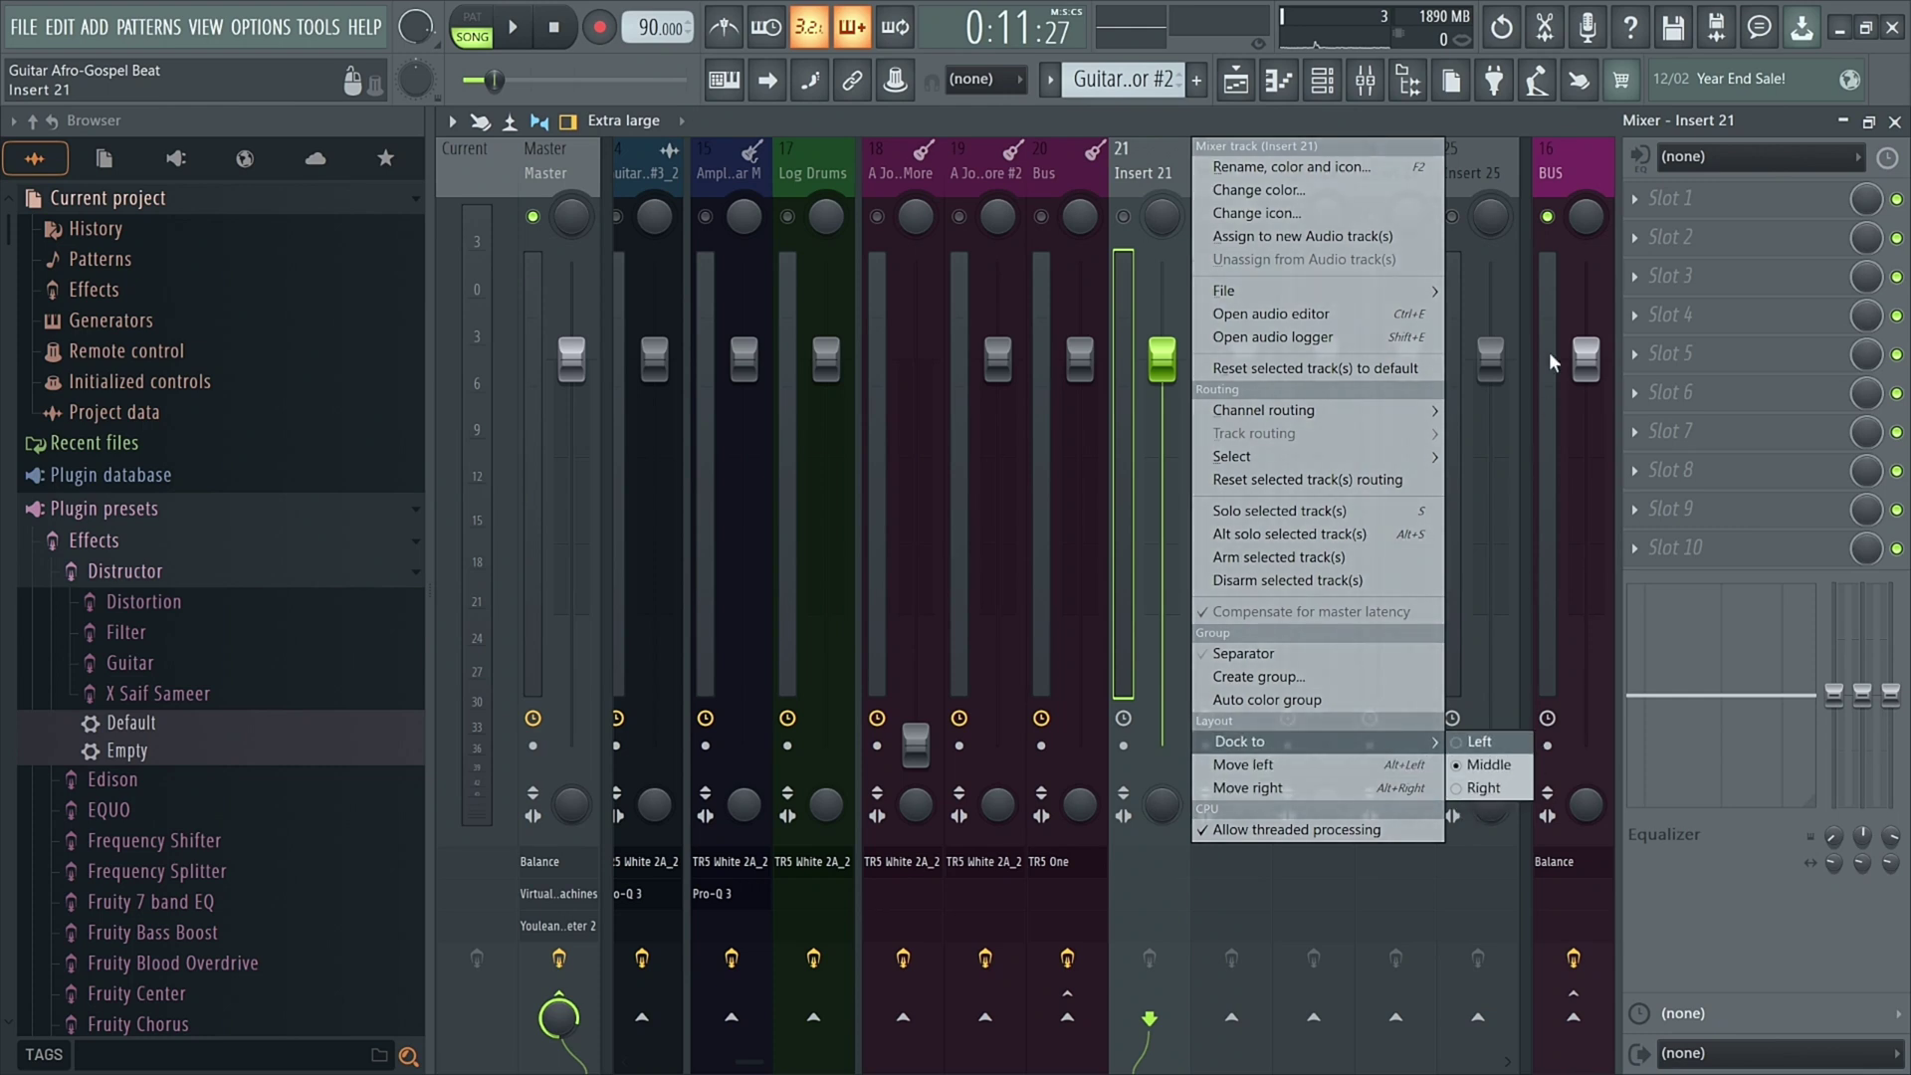
# Step: Recheck the volume setting of Fruity Balance on the docked BUS track and close the plugin
pyautogui.click(1568, 197)
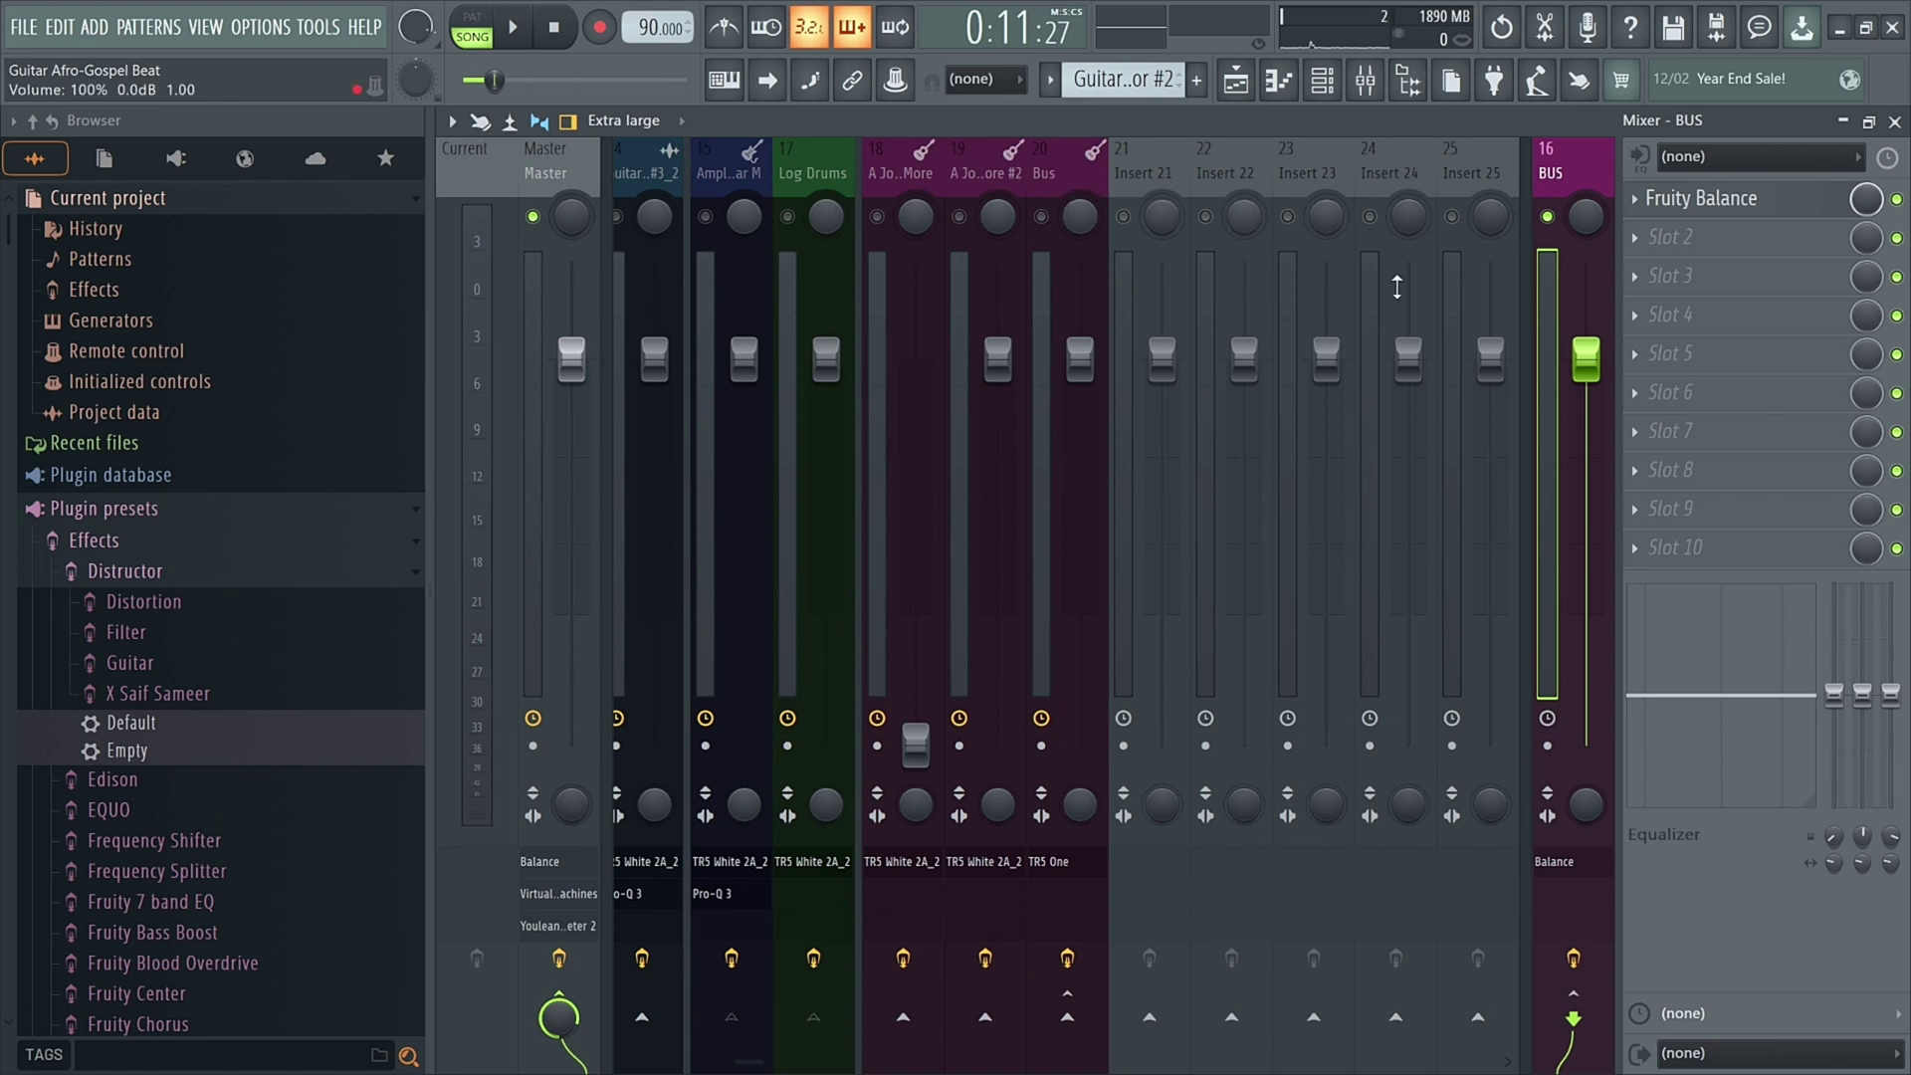
pyautogui.click(1740, 204)
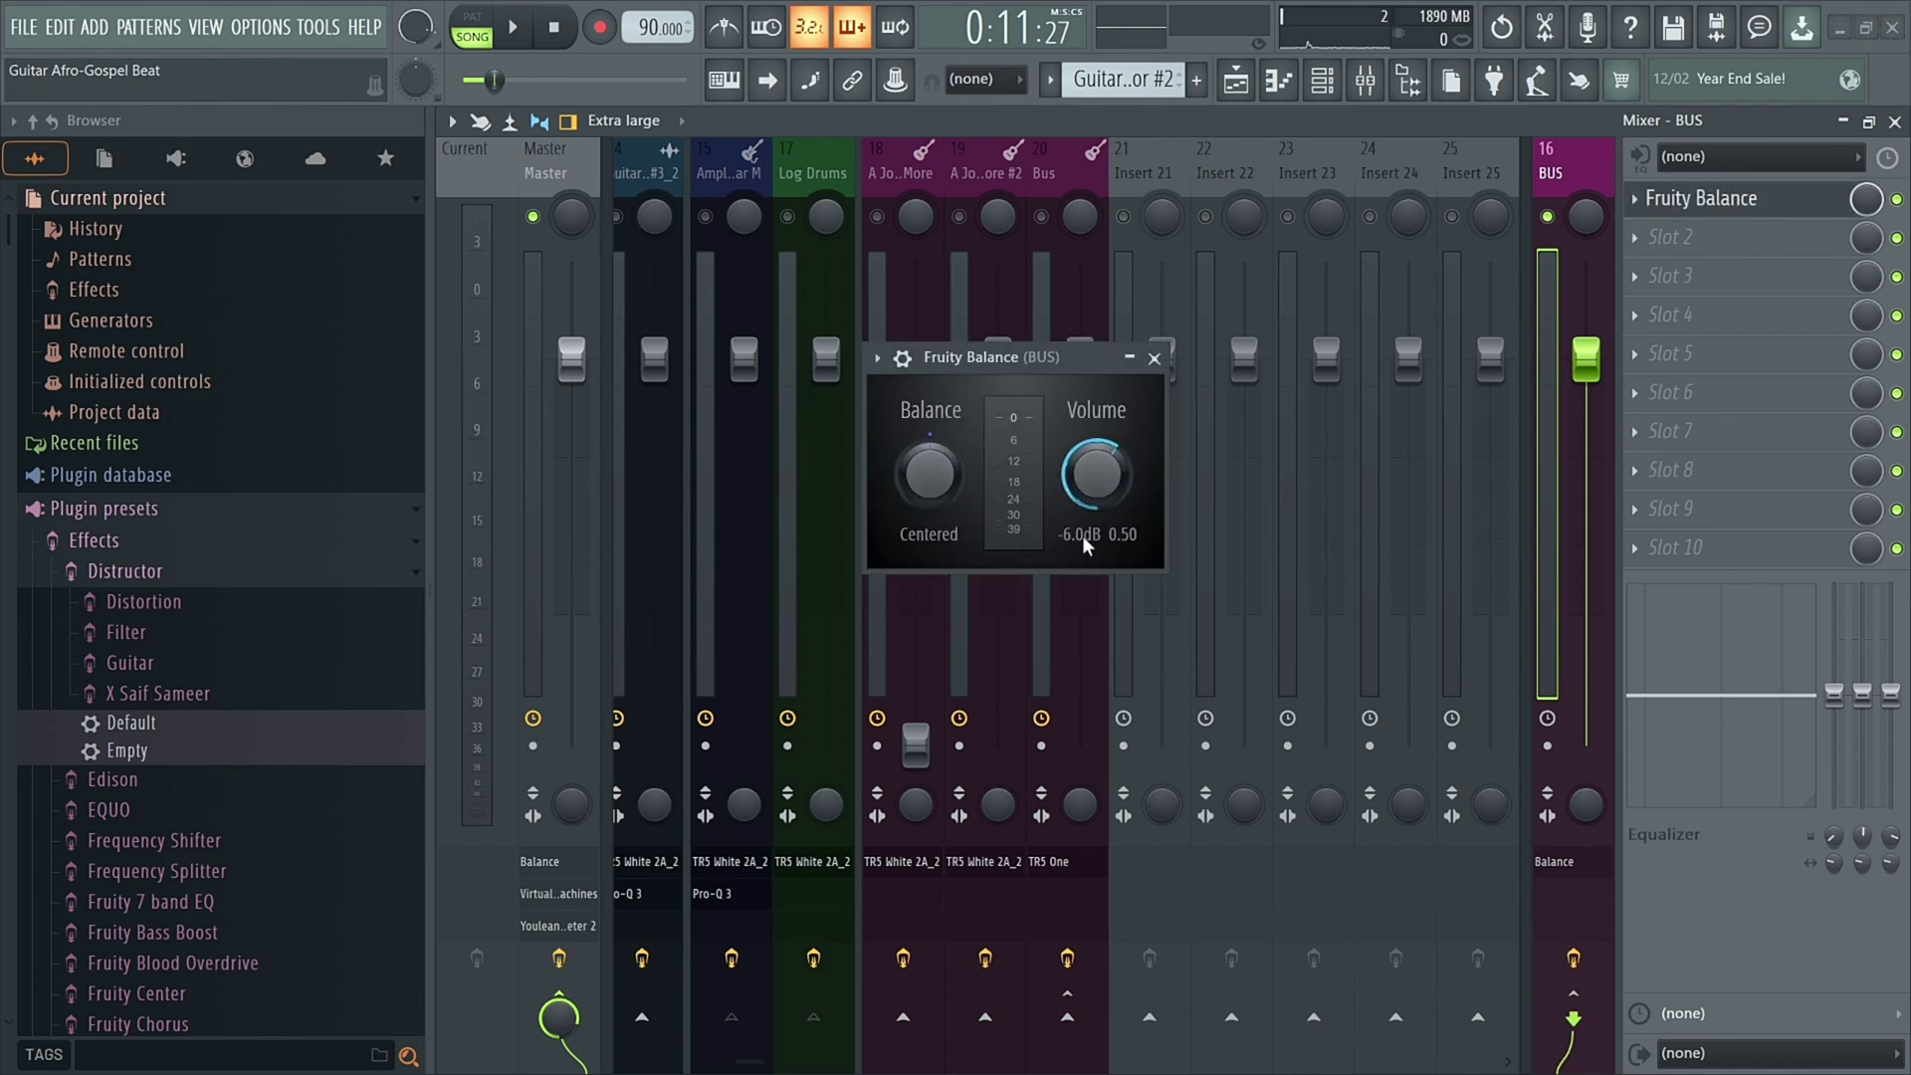
pyautogui.click(1155, 358)
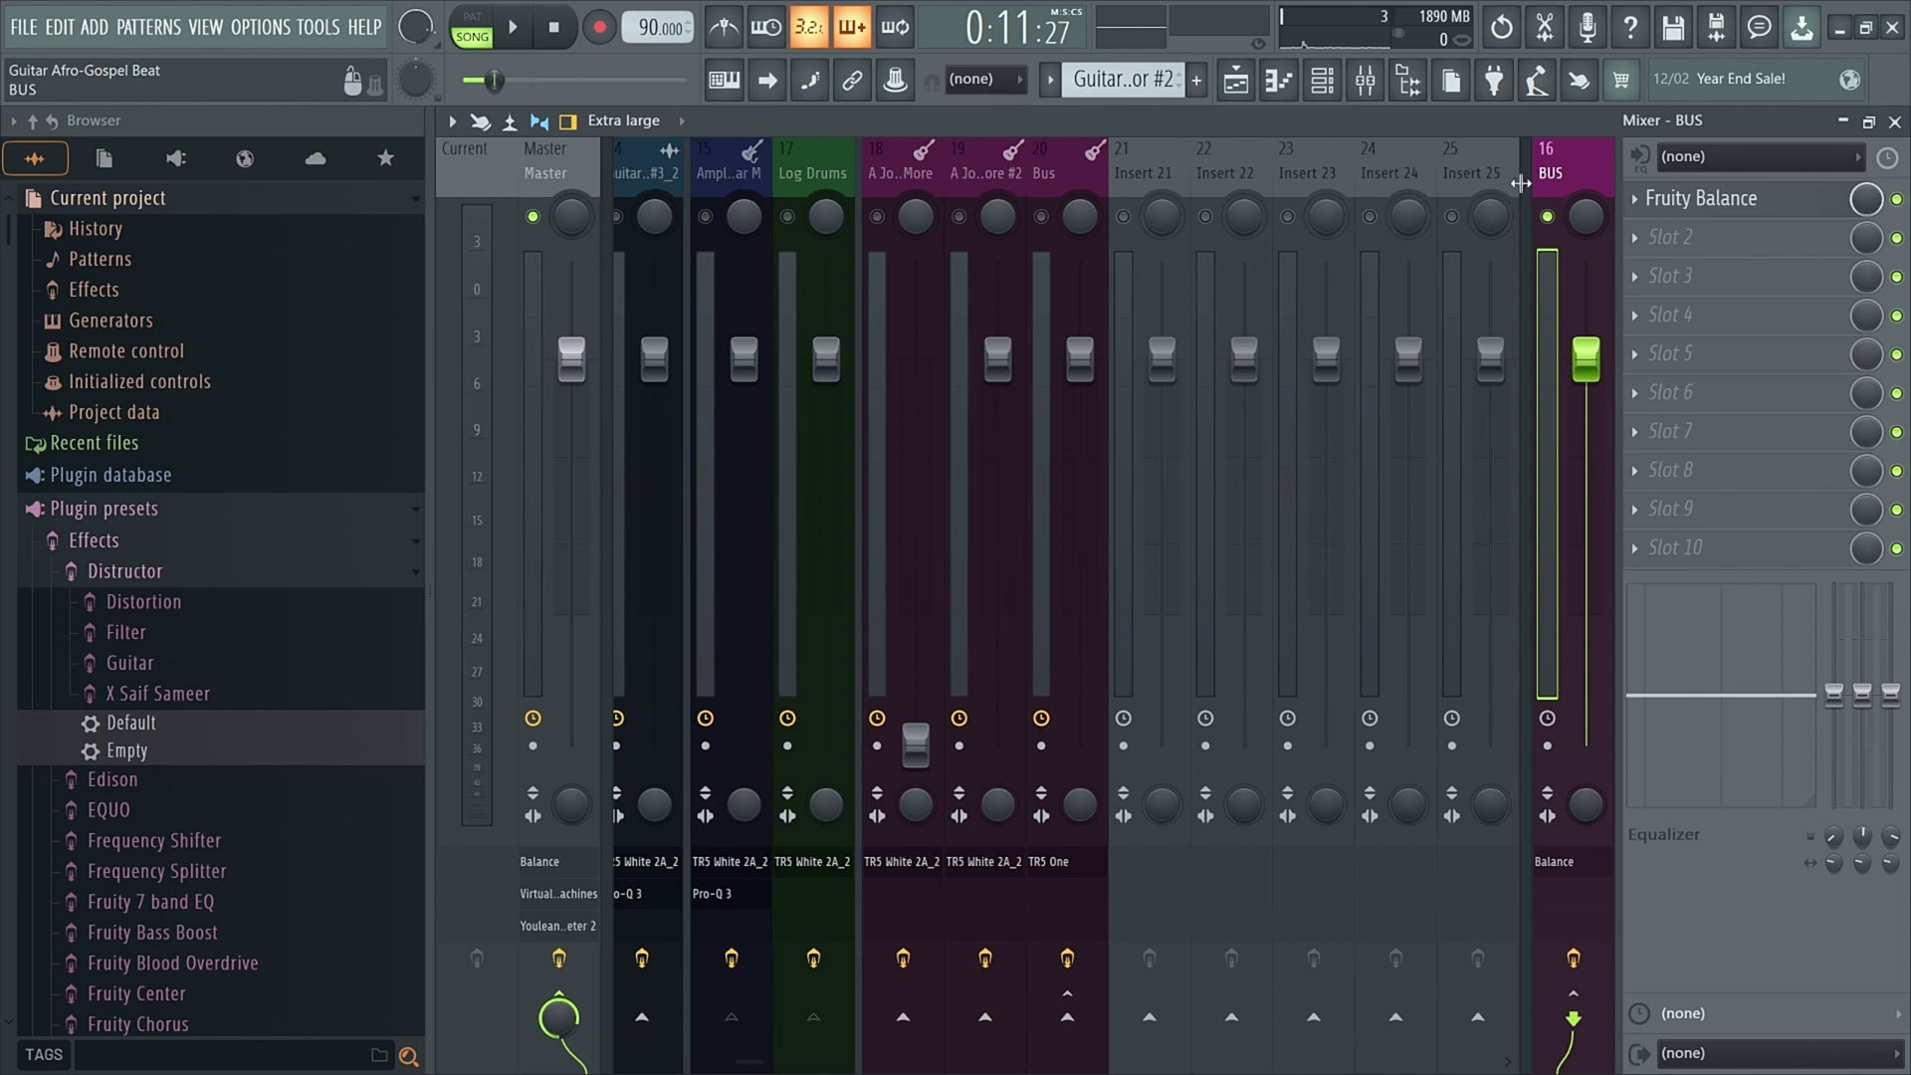
# Step: Trace how the two A Journey in Bass&More tracks feed Bus track 20 and where that bus is routed
pyautogui.scroll(3, 1294, 189)
pyautogui.click(1295, 187)
pyautogui.click(1212, 175)
pyautogui.click(1162, 175)
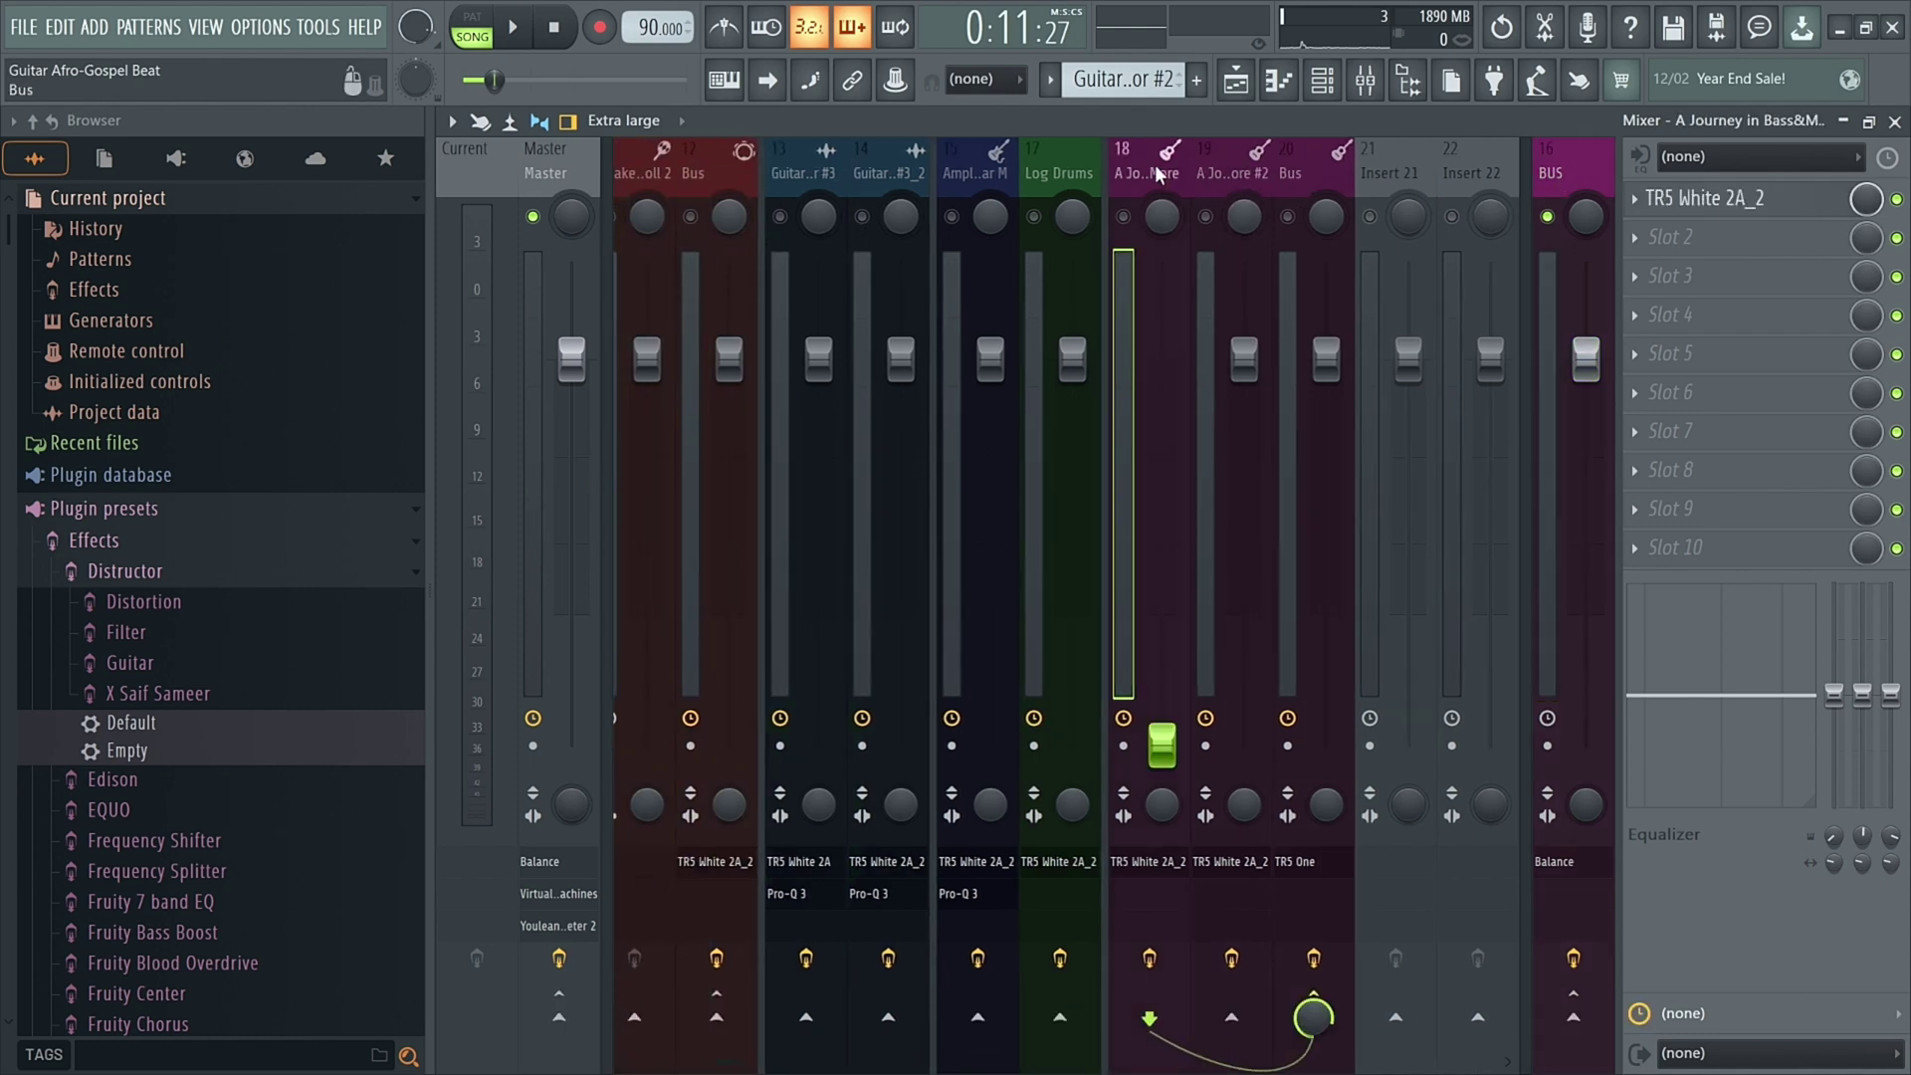
pyautogui.click(1300, 180)
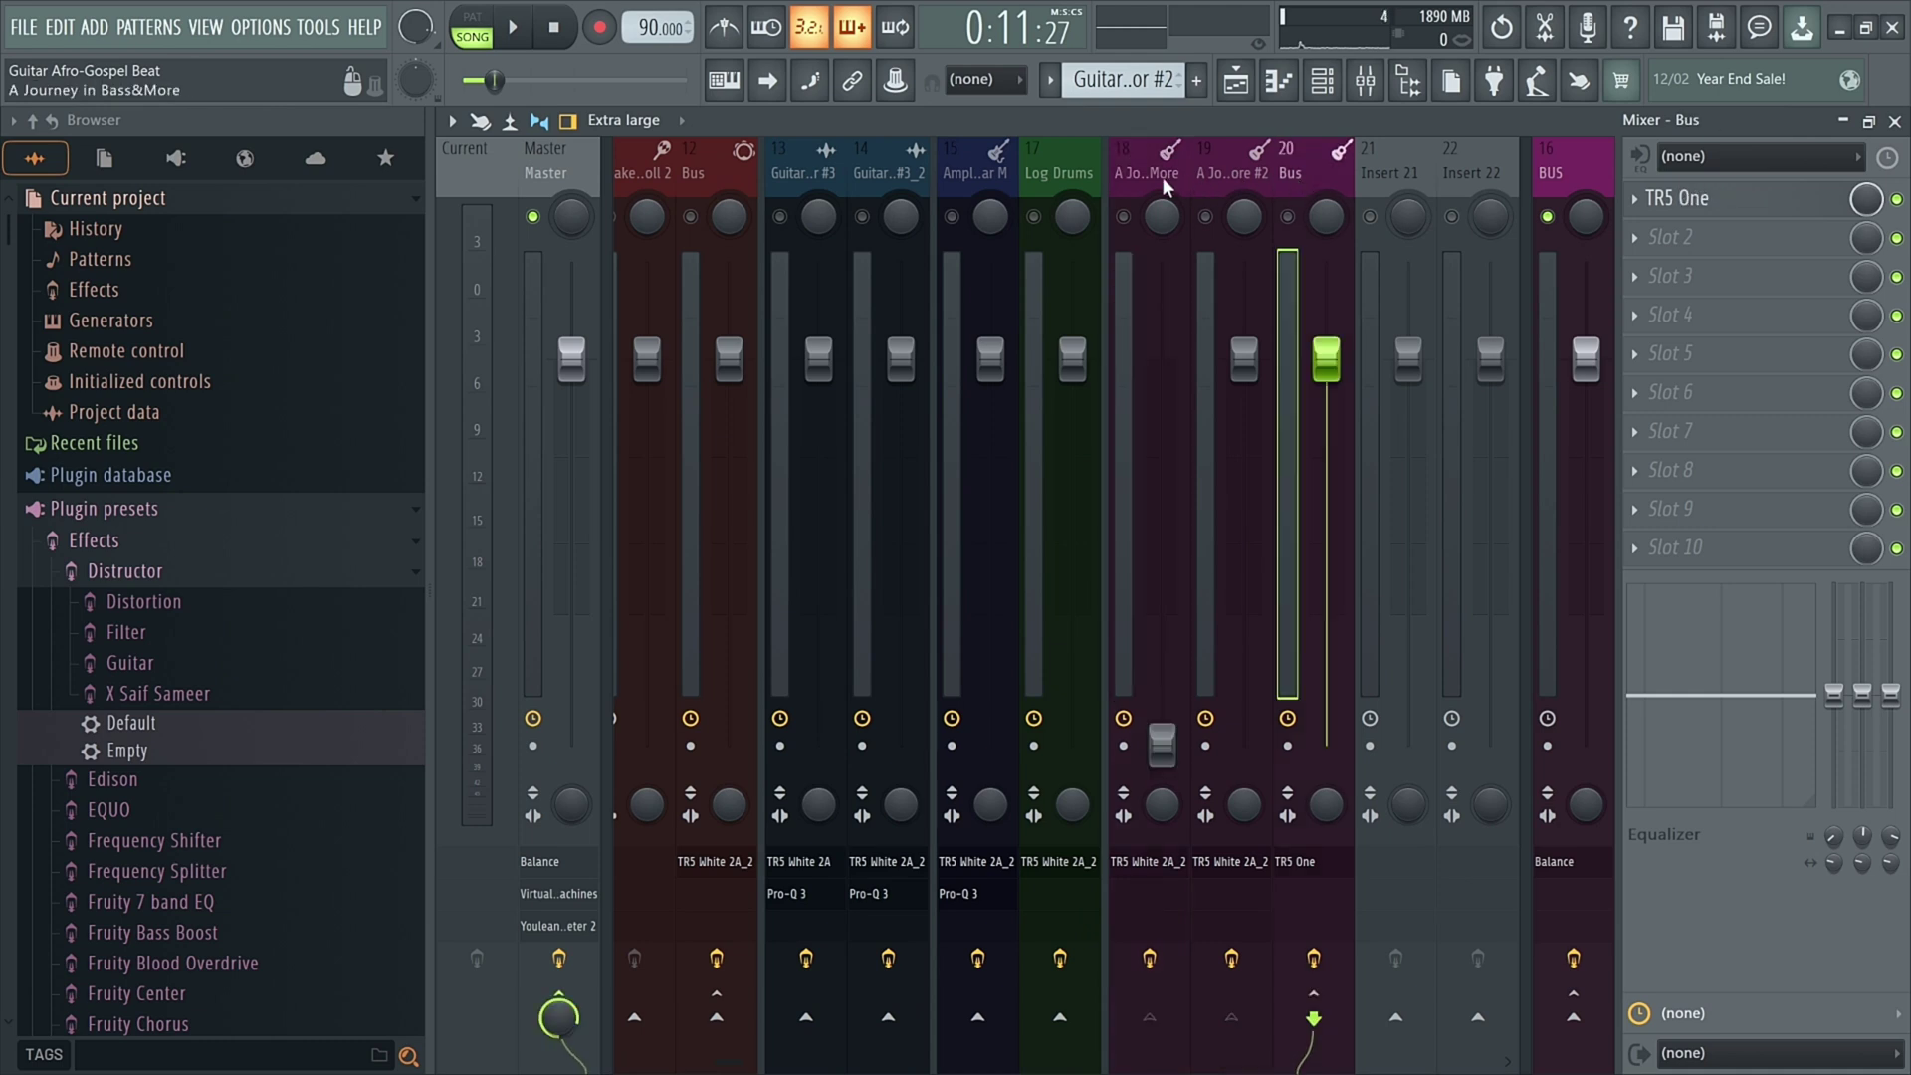
pyautogui.click(1155, 173)
pyautogui.click(1226, 171)
pyautogui.click(1312, 170)
# Step: Compare the effects and routing of the Master and BUS tracks by selecting them in turn
pyautogui.click(542, 199)
pyautogui.click(1591, 159)
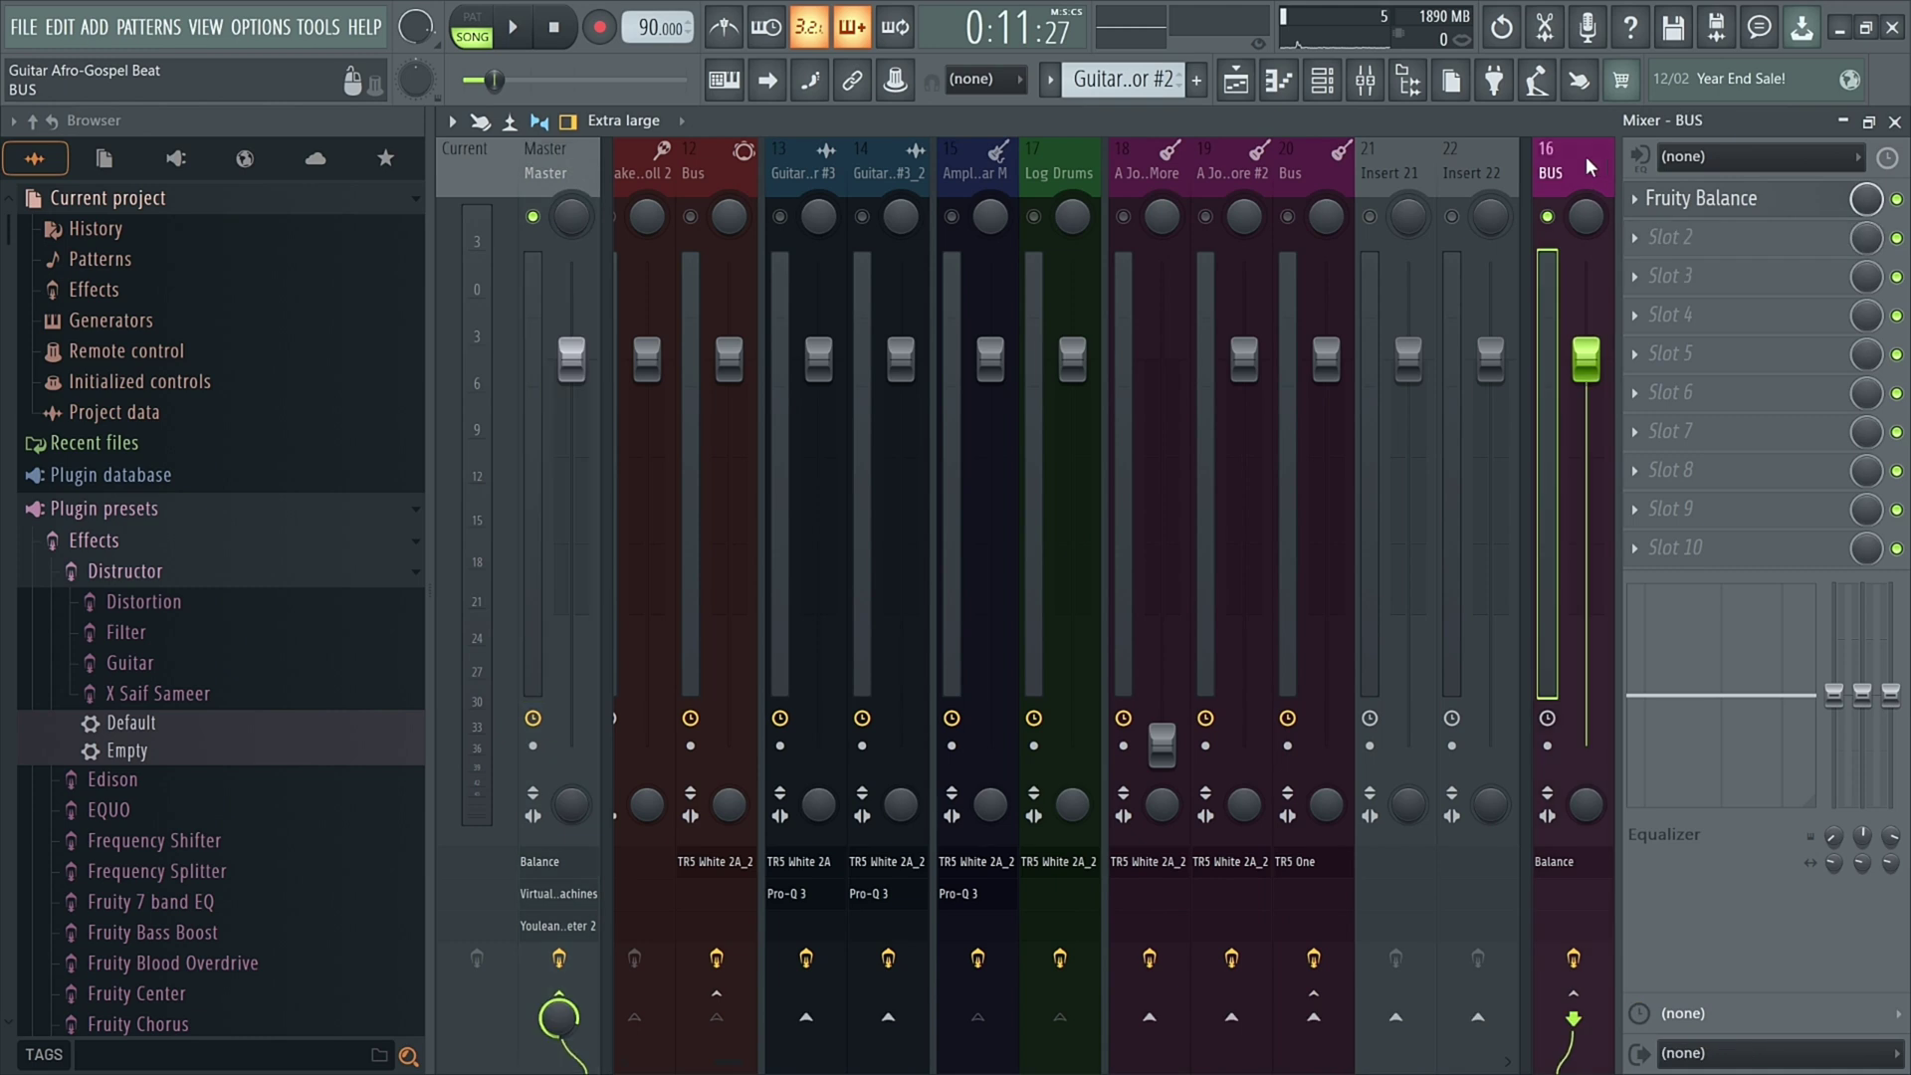
pyautogui.click(594, 212)
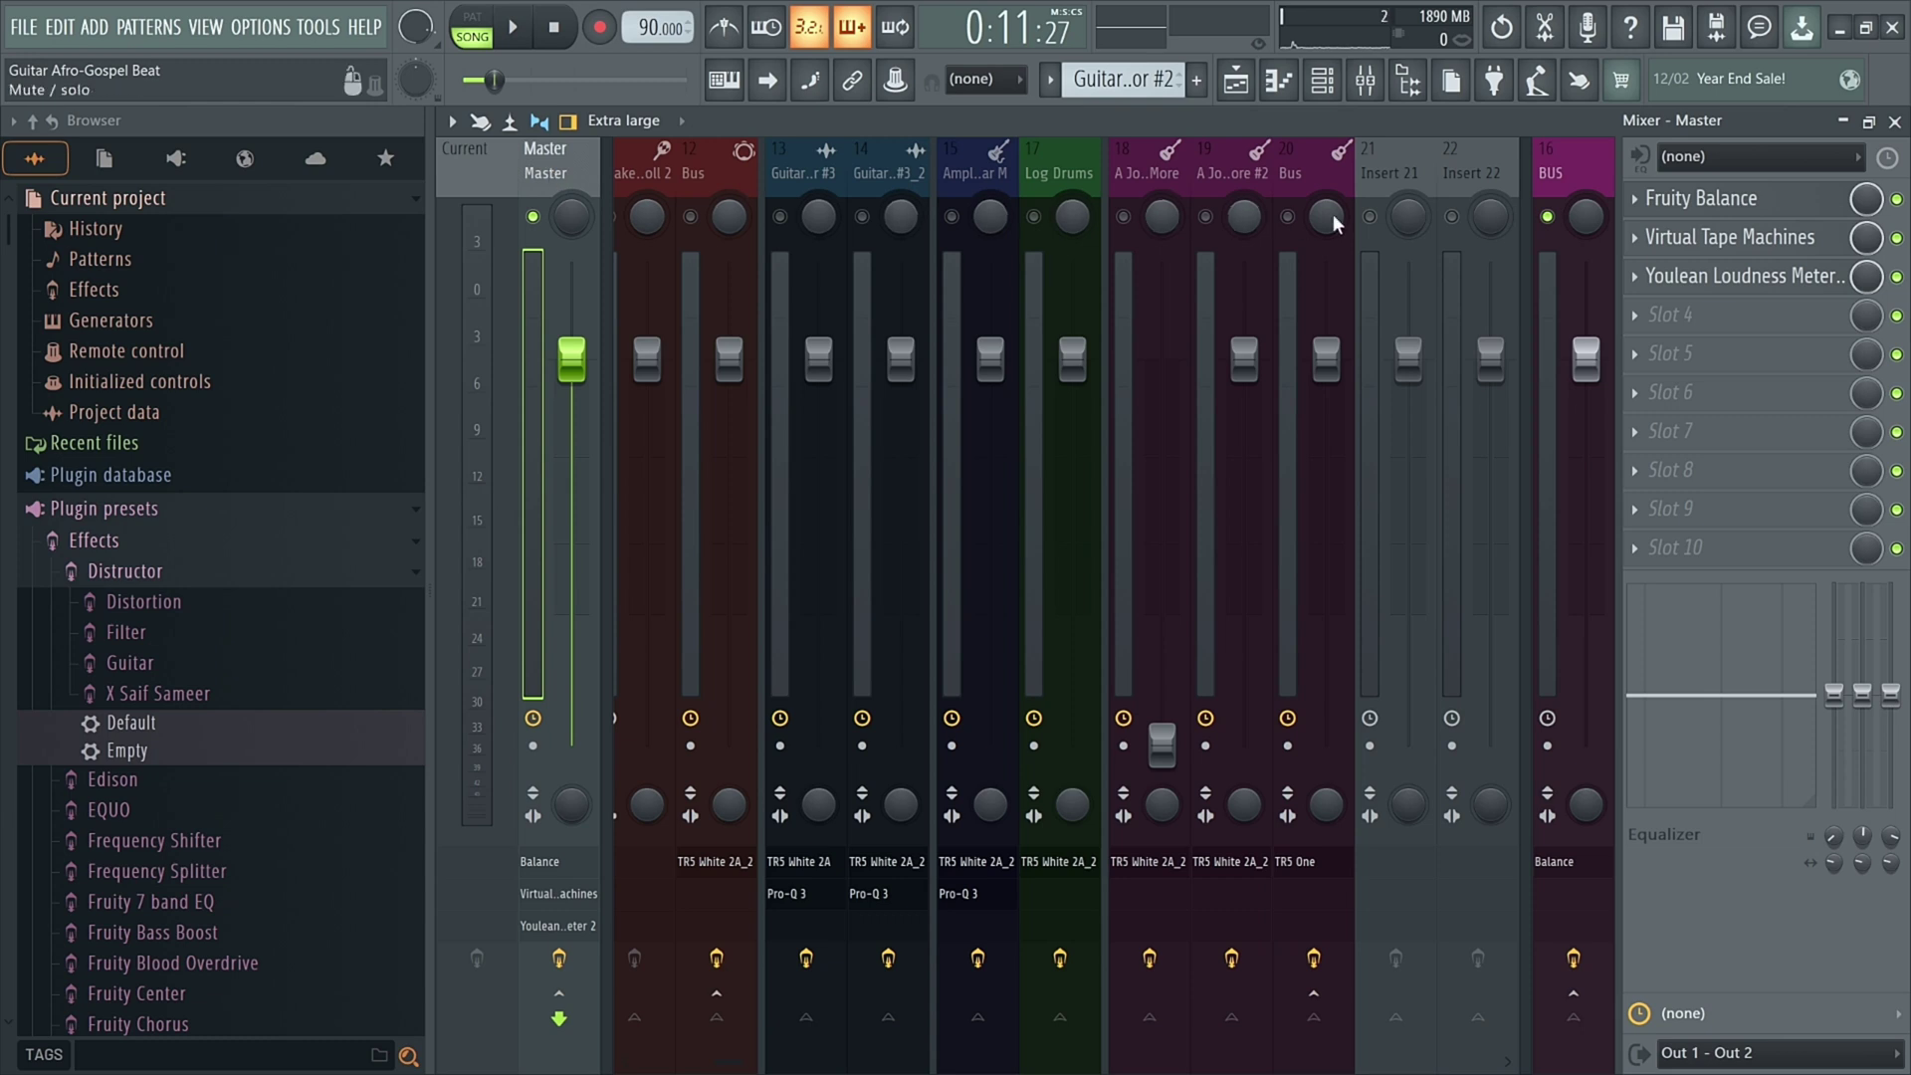
pyautogui.click(1565, 171)
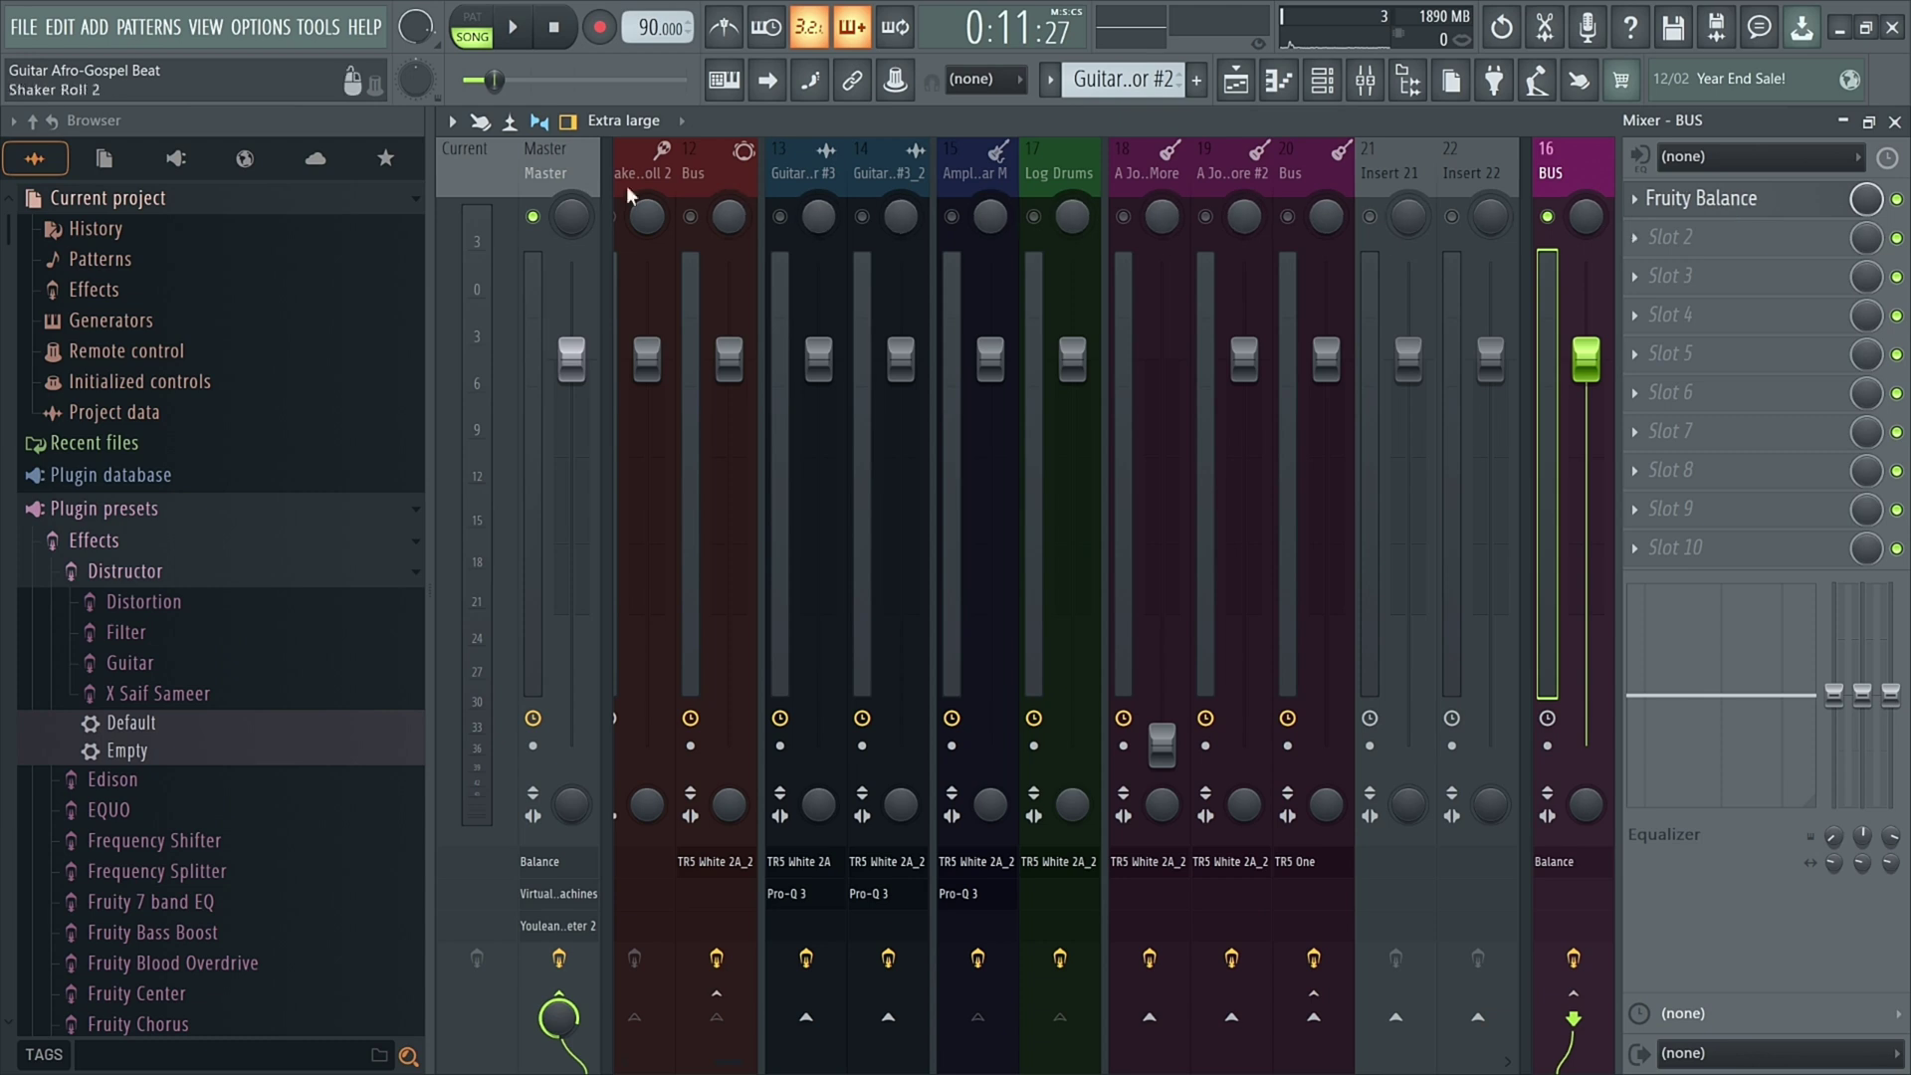
# Step: Inspect the Fruity Balance volume on the Master track and close the plugin
pyautogui.click(554, 174)
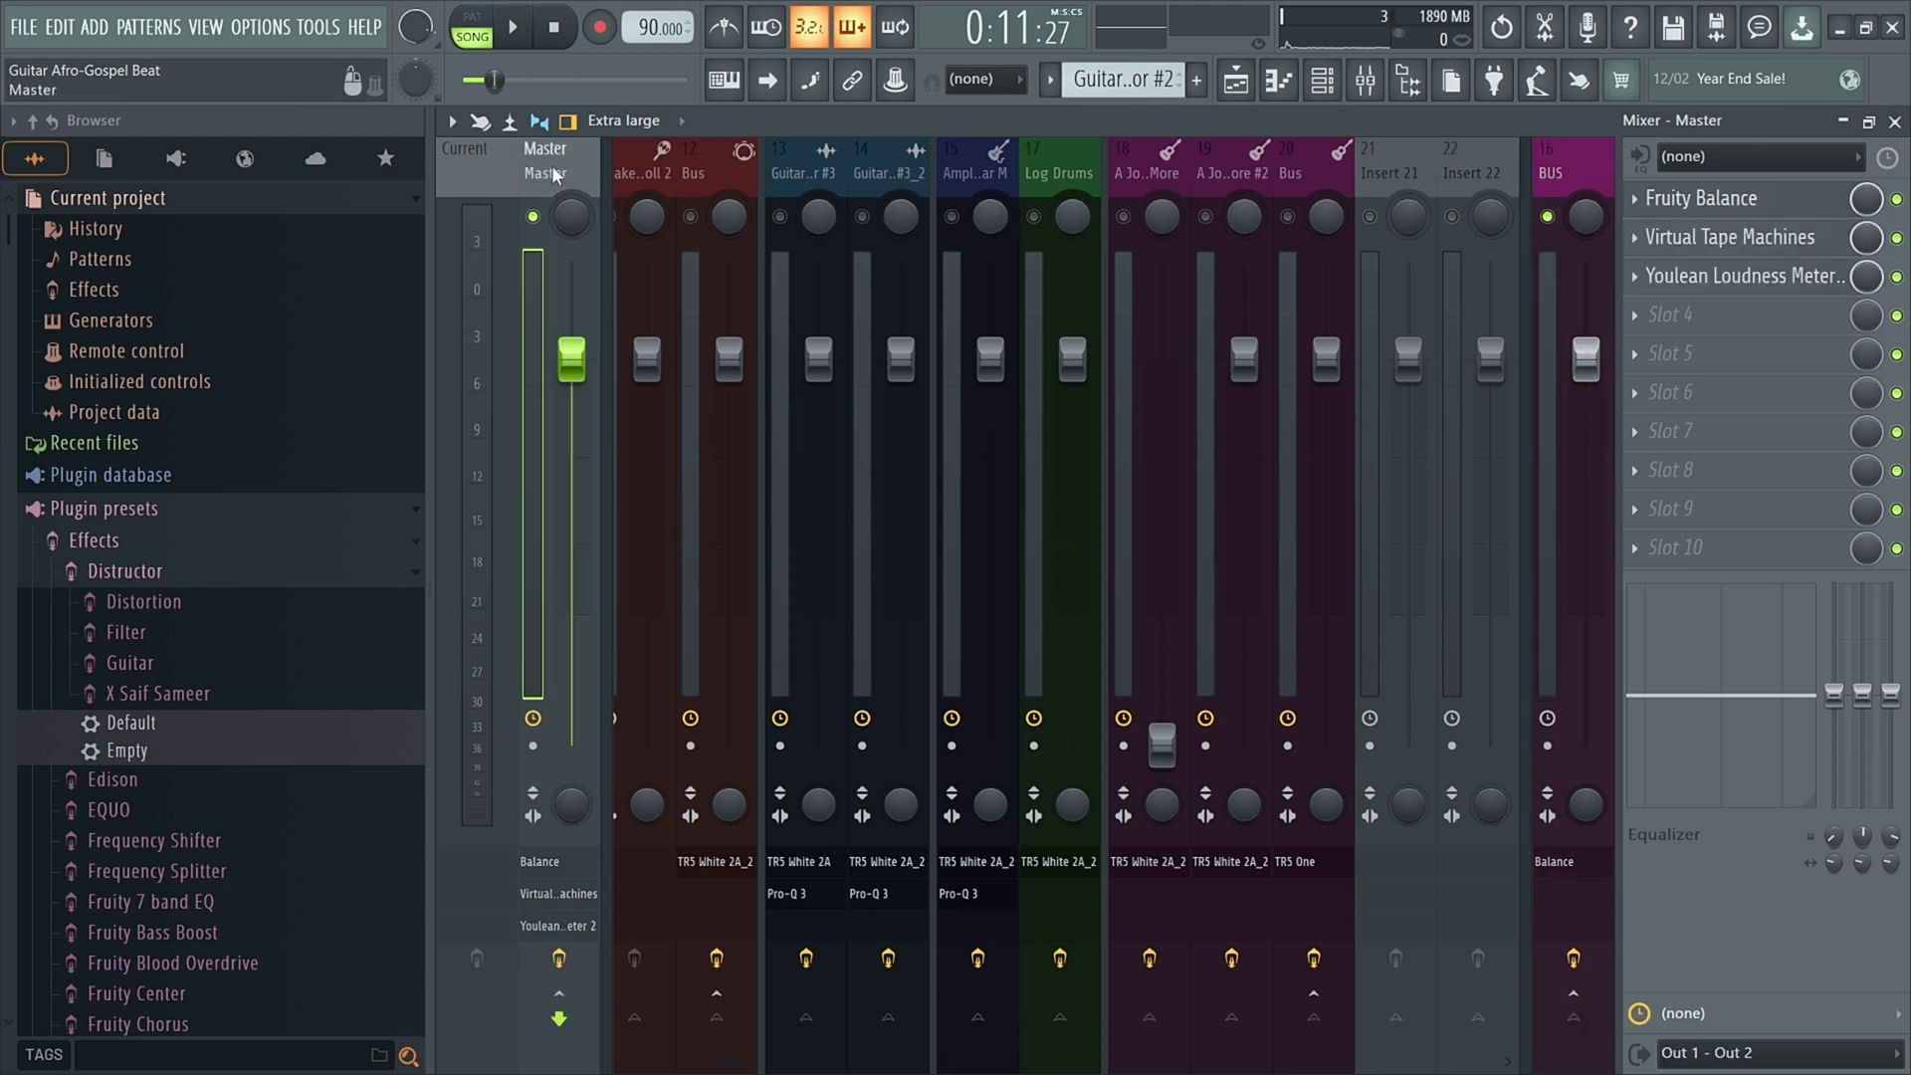
pyautogui.click(1703, 199)
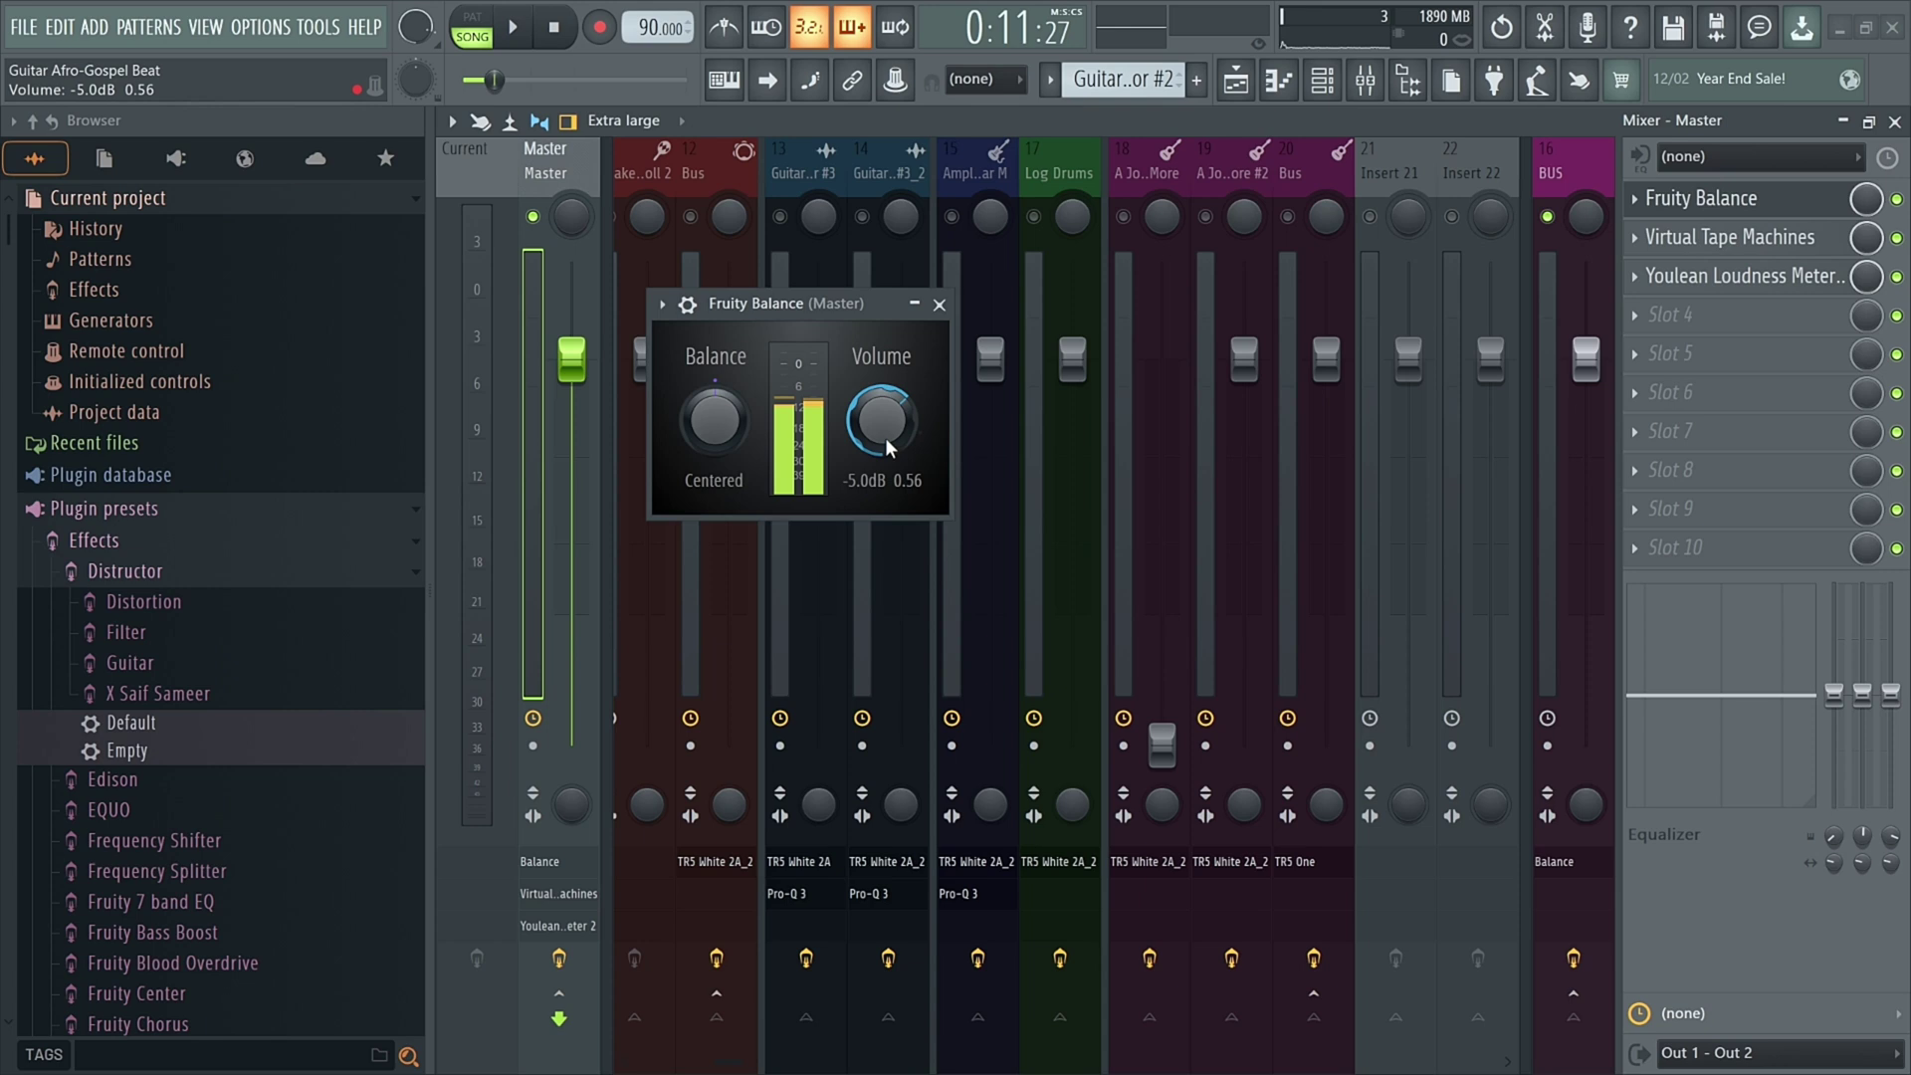
pyautogui.click(945, 305)
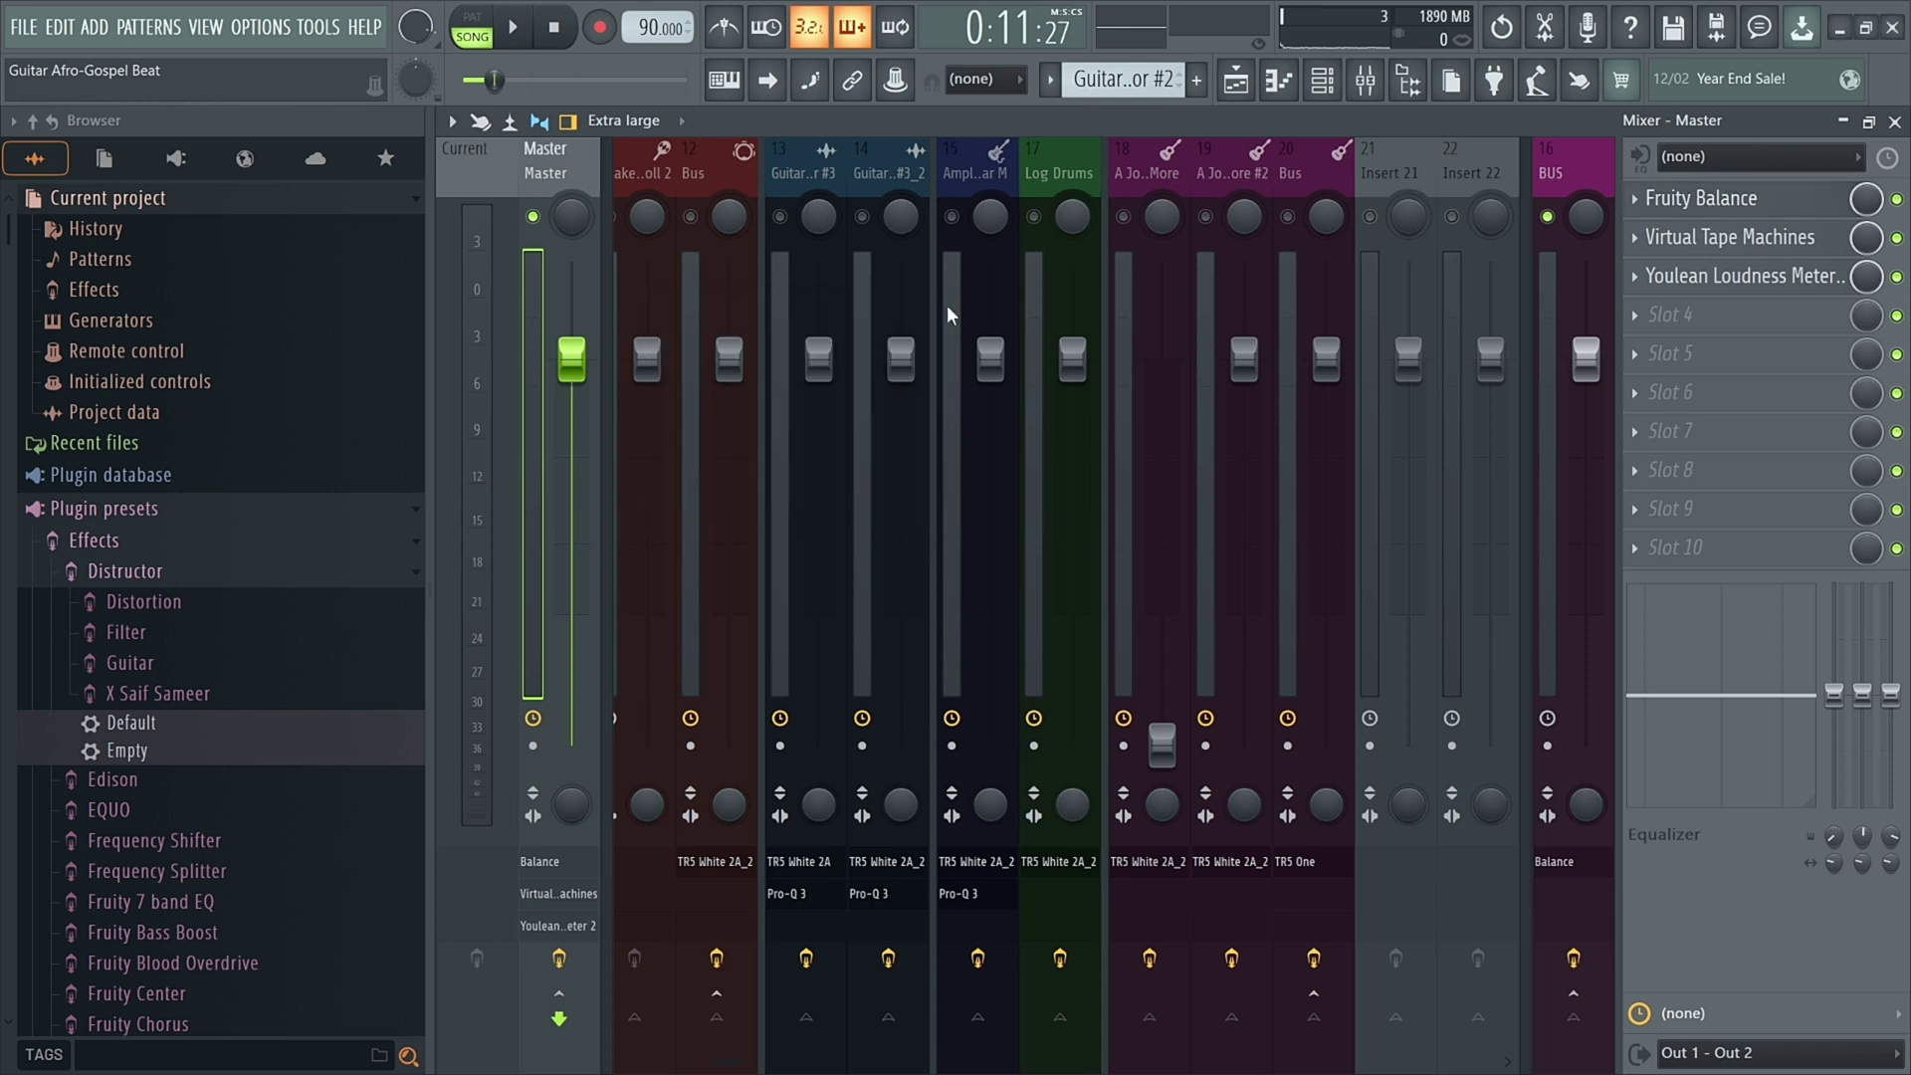
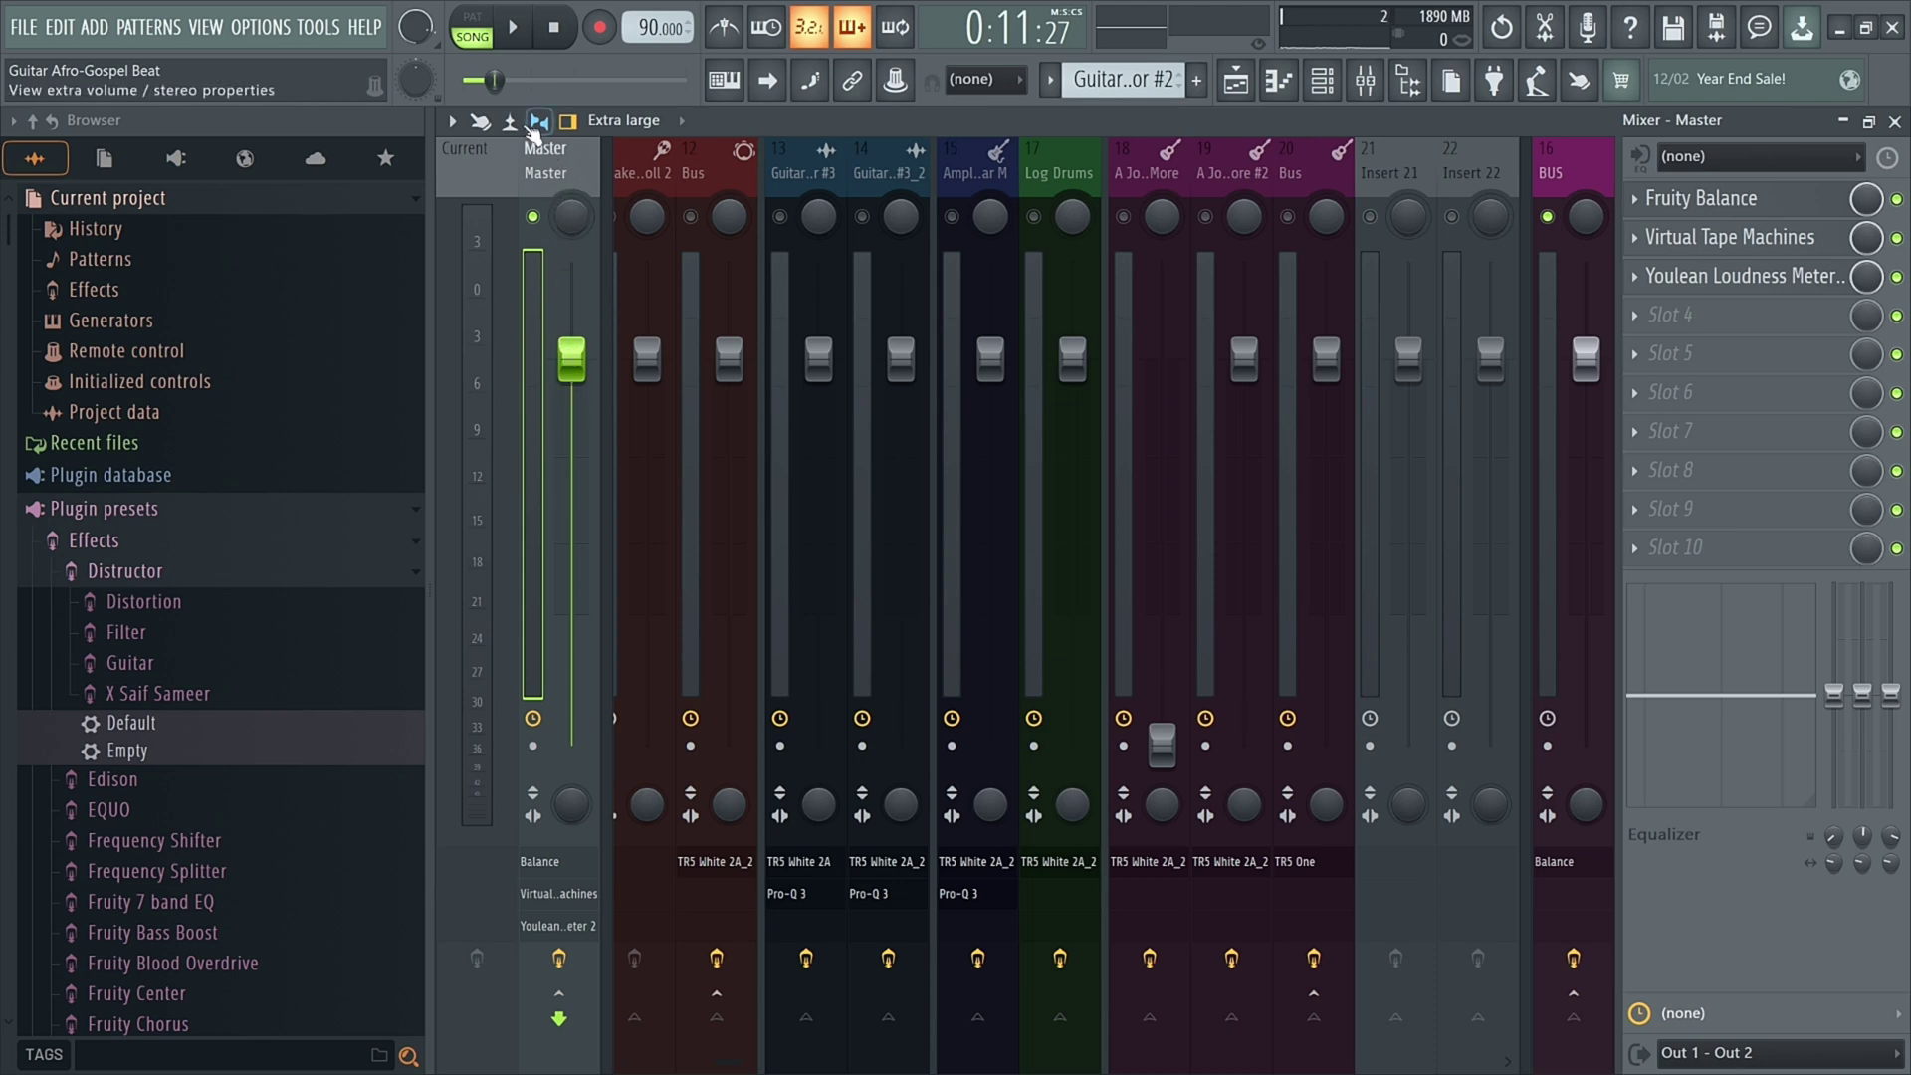
# Step: Unmute all mixer tracks and play the full mix briefly with the Master track selected
pyautogui.scroll(5, 696, 178)
pyautogui.click(625, 183)
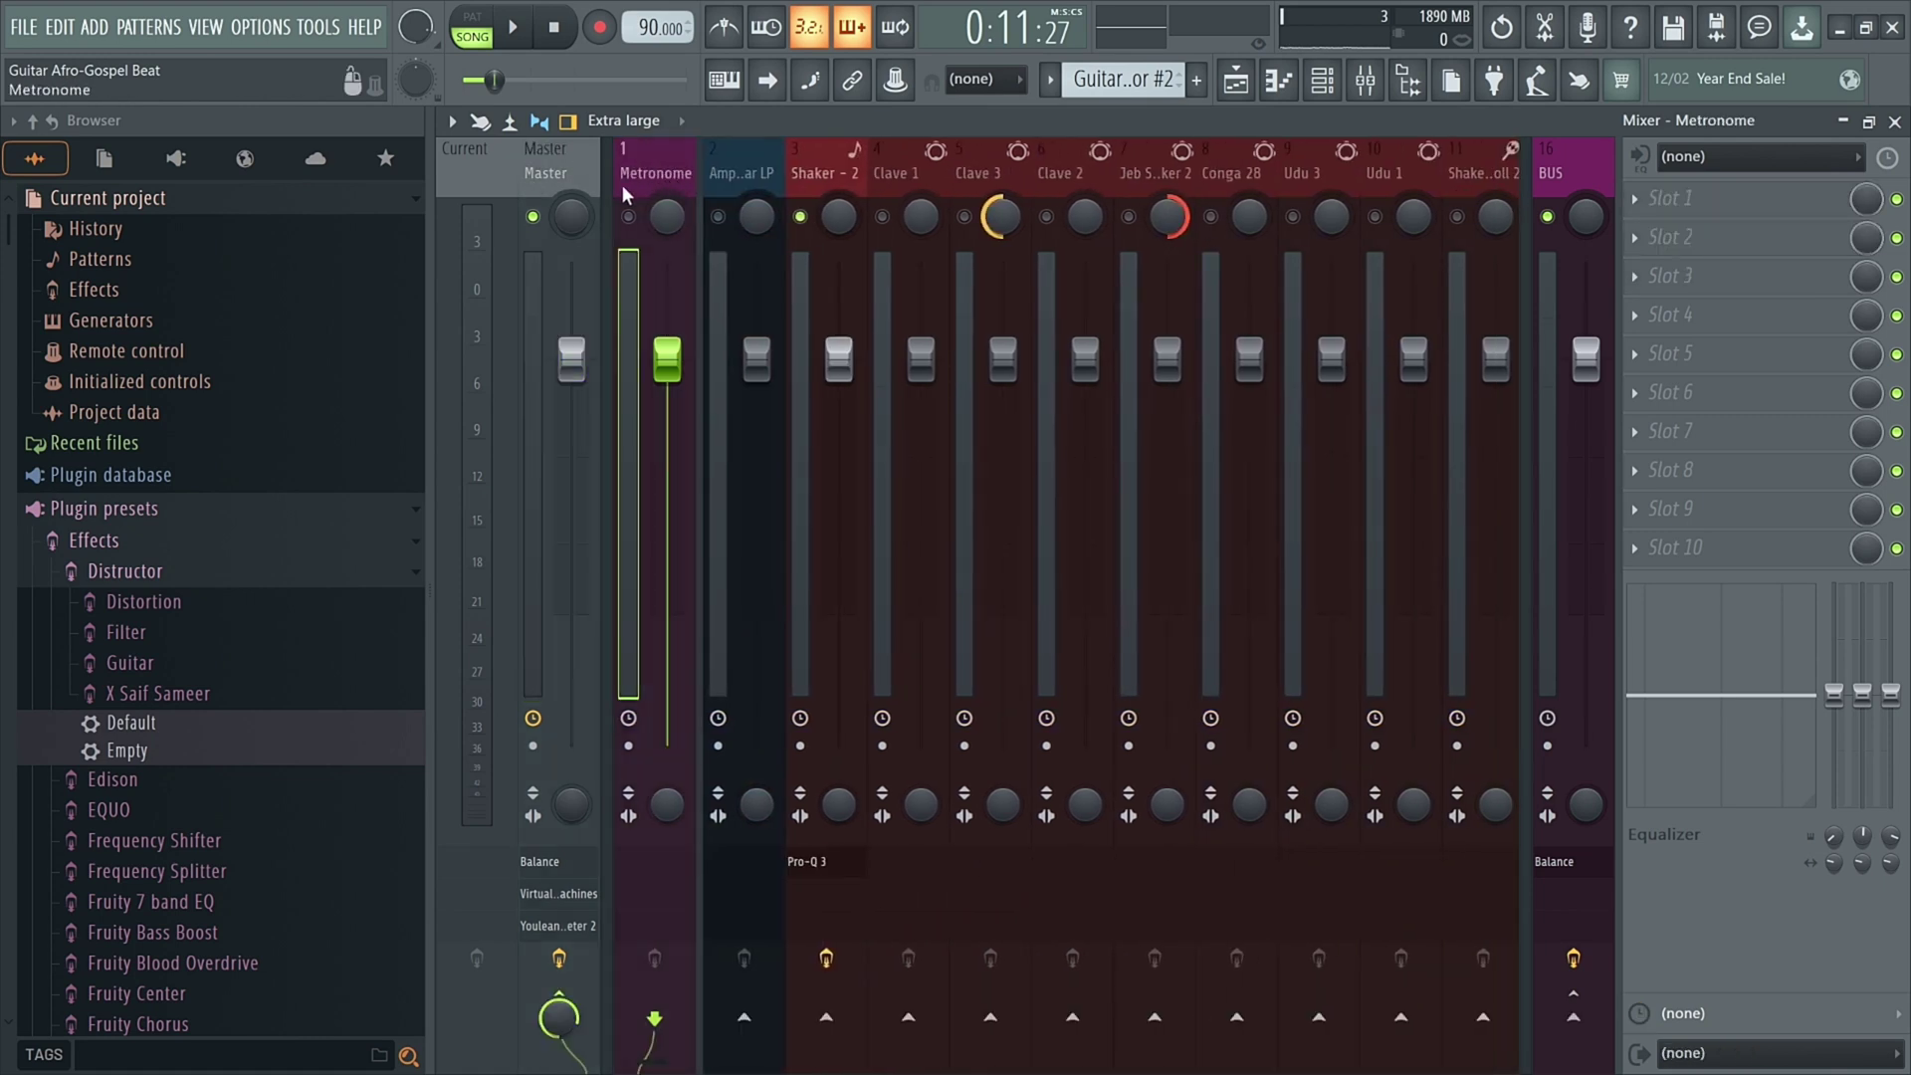
pyautogui.rightClick(629, 218)
pyautogui.click(554, 176)
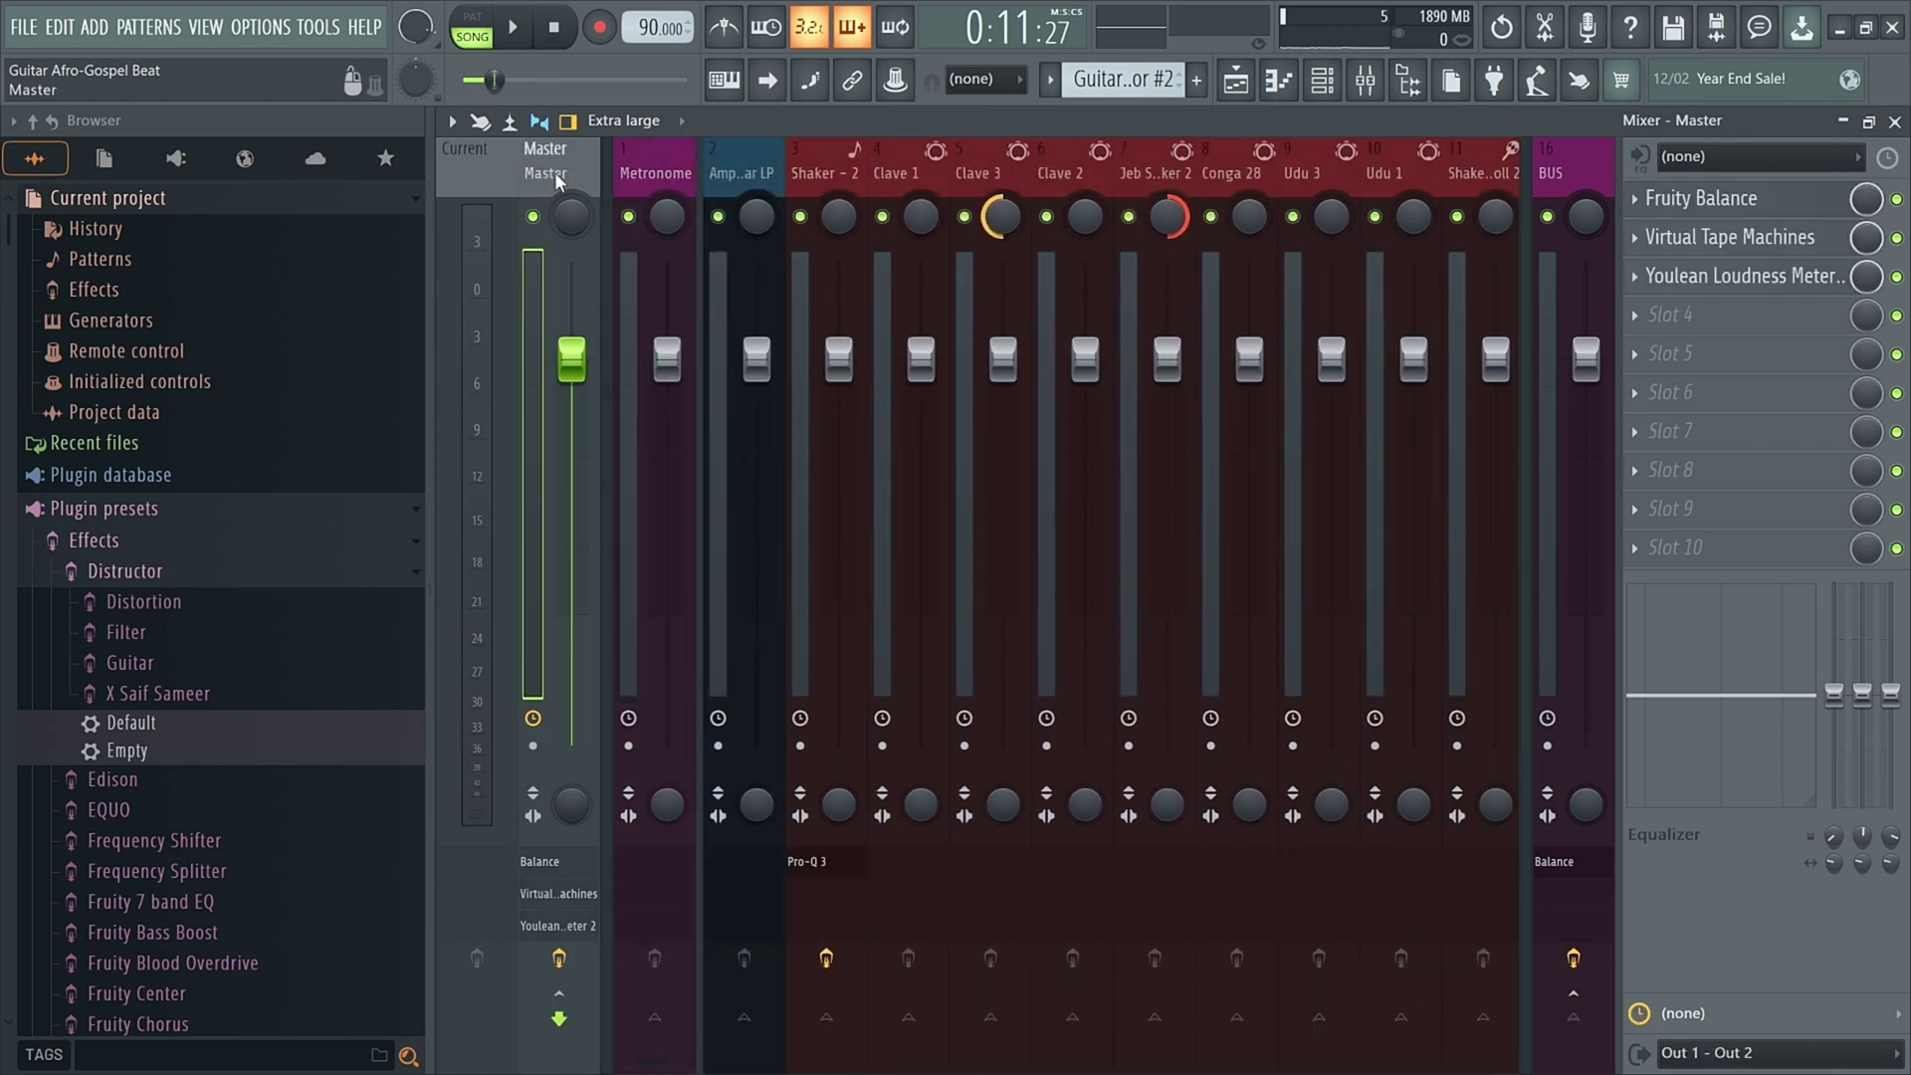
pyautogui.press('space')
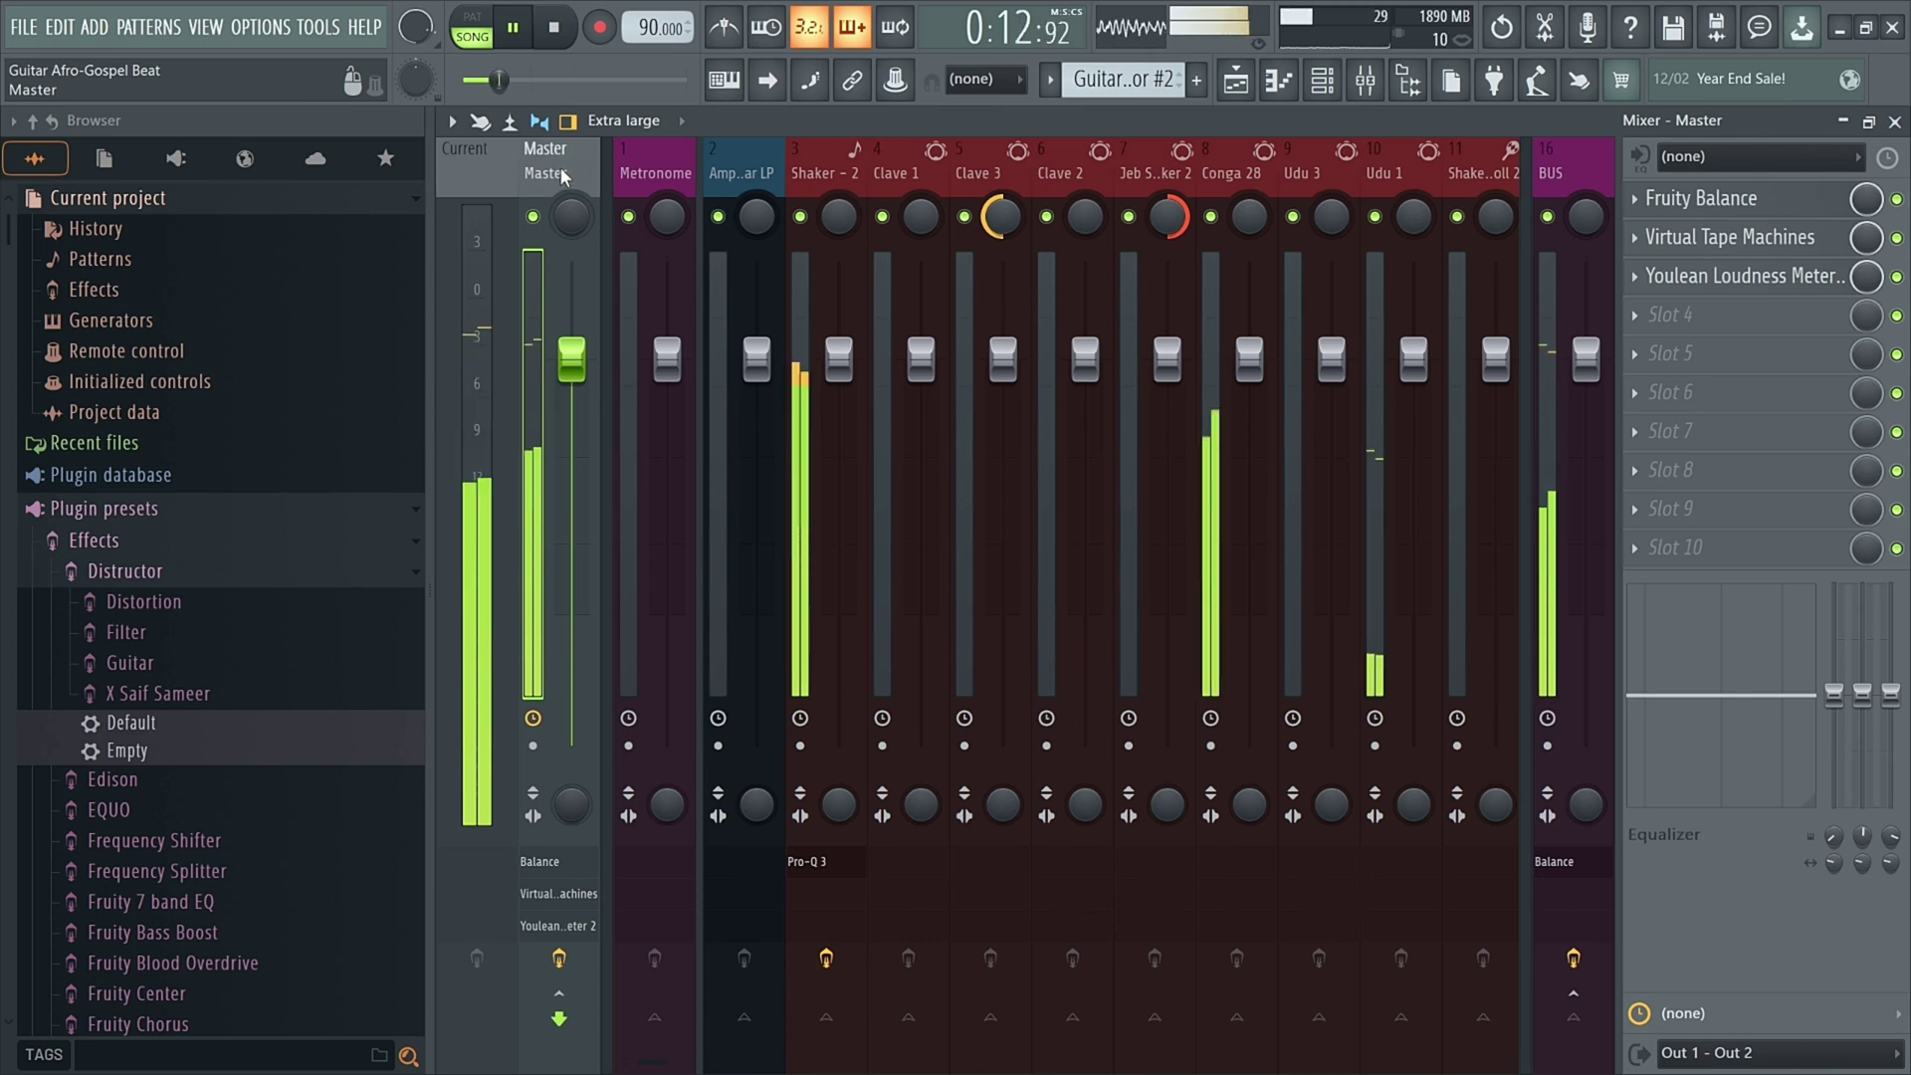
pyautogui.press('space')
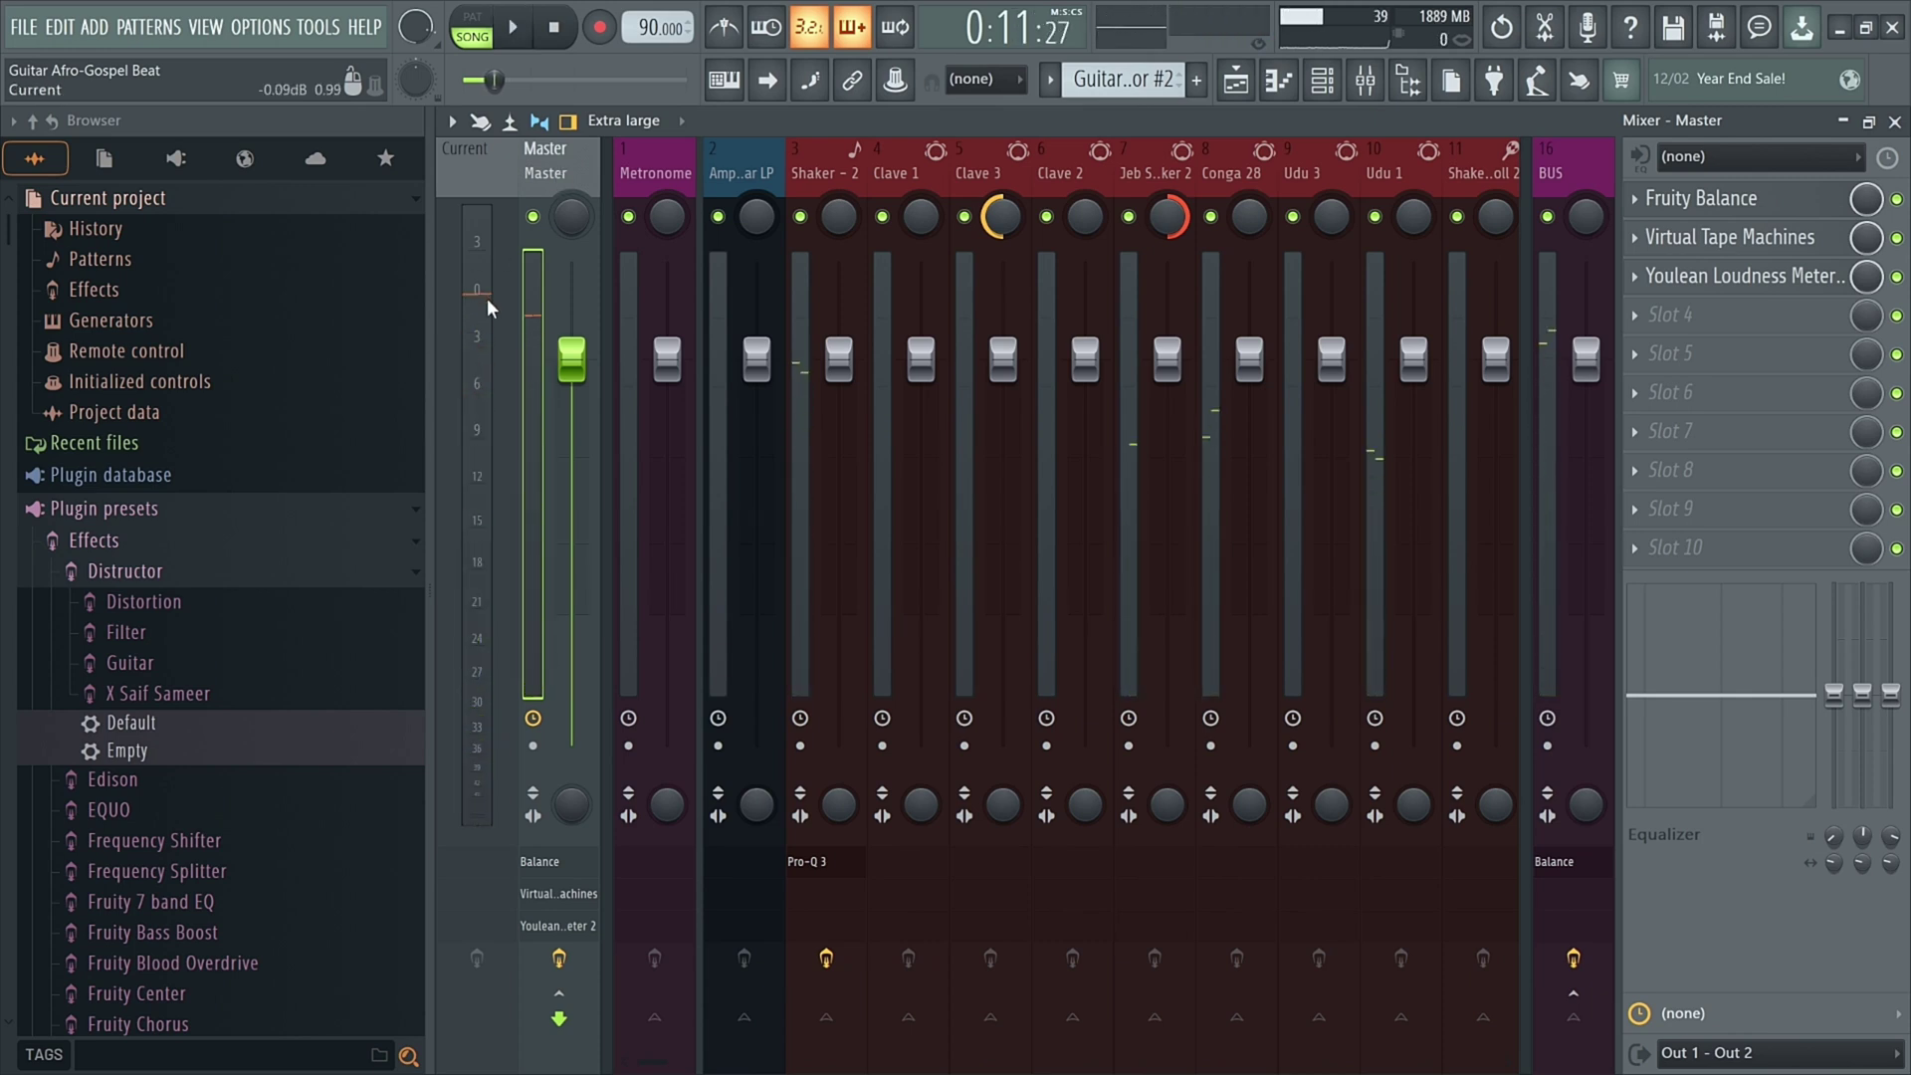
# Step: Set the Fruity Balance volume on the Master to -11.0 dB and audition the mix at that level
pyautogui.click(1757, 203)
pyautogui.moveTo(909, 482); pyautogui.dragTo(909, 509)
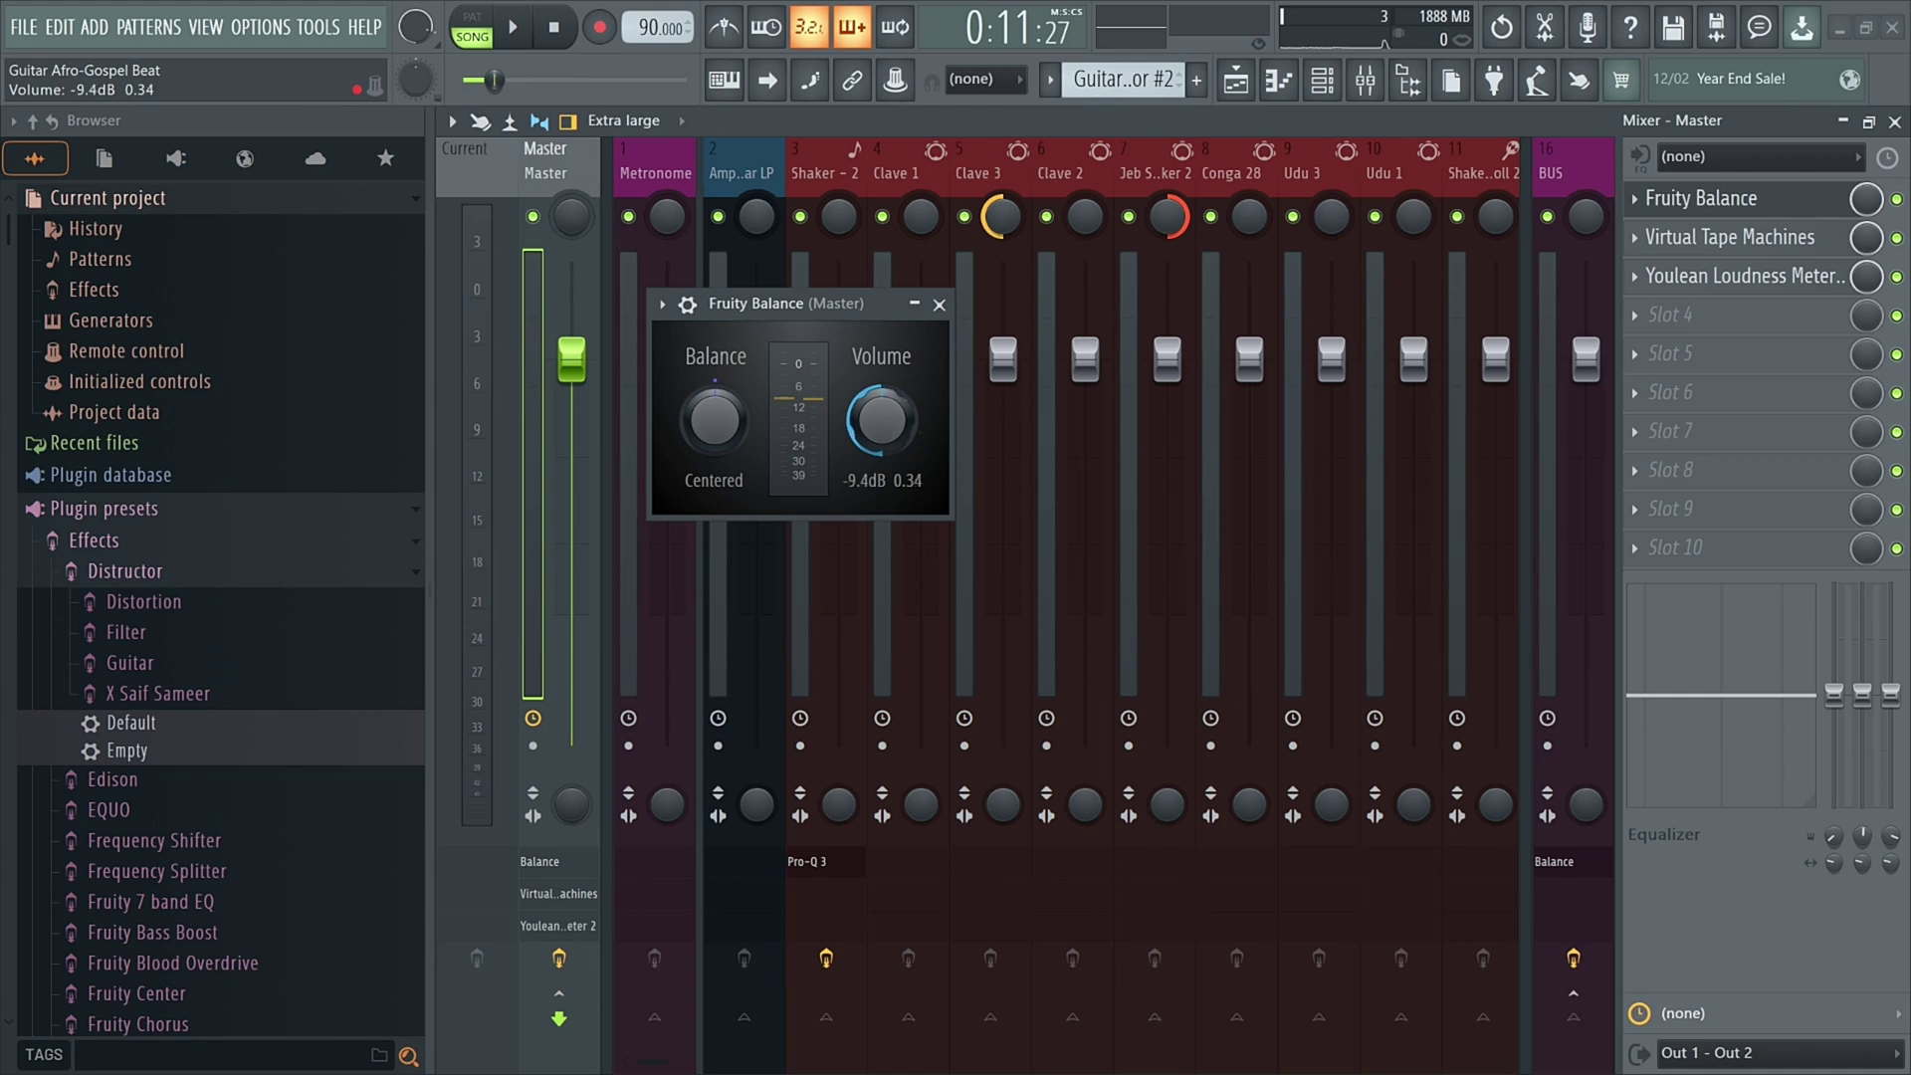
pyautogui.moveTo(909, 510); pyautogui.dragTo(909, 516)
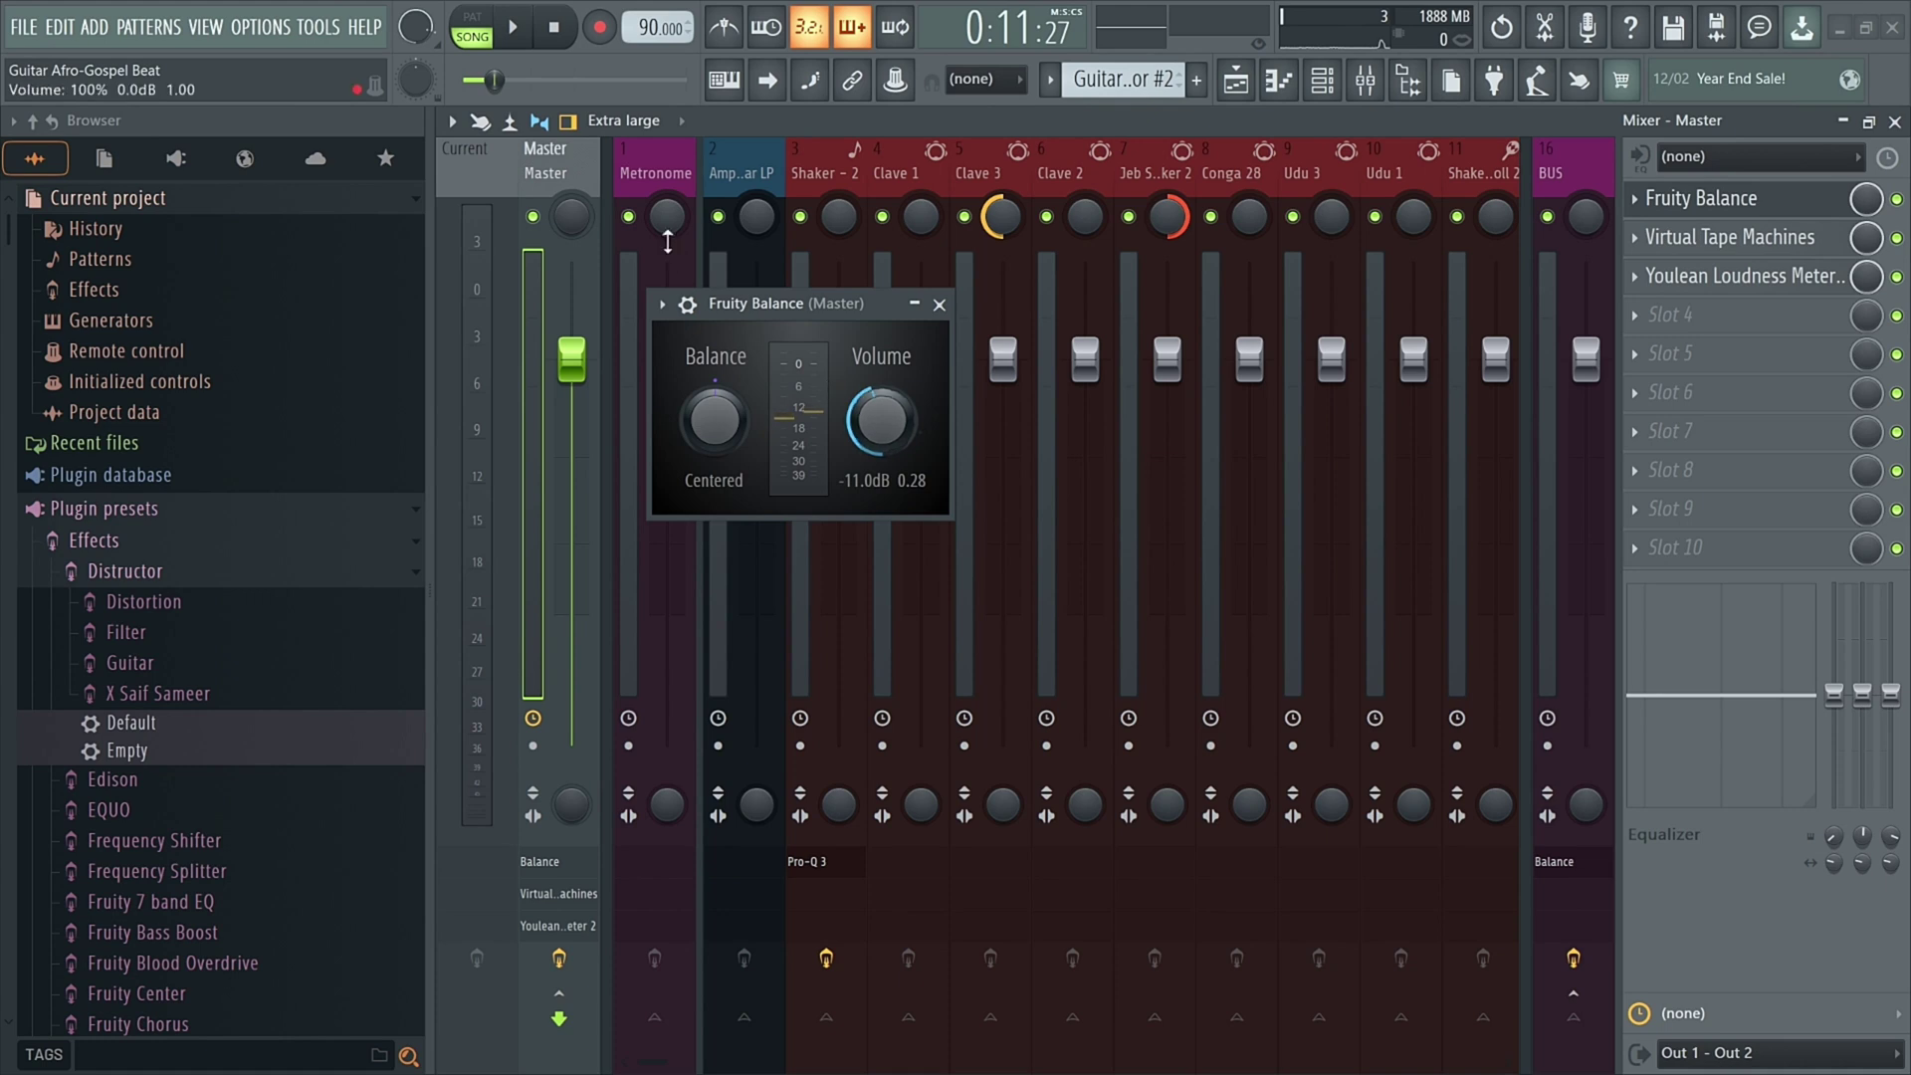
pyautogui.click(577, 181)
pyautogui.press('space')
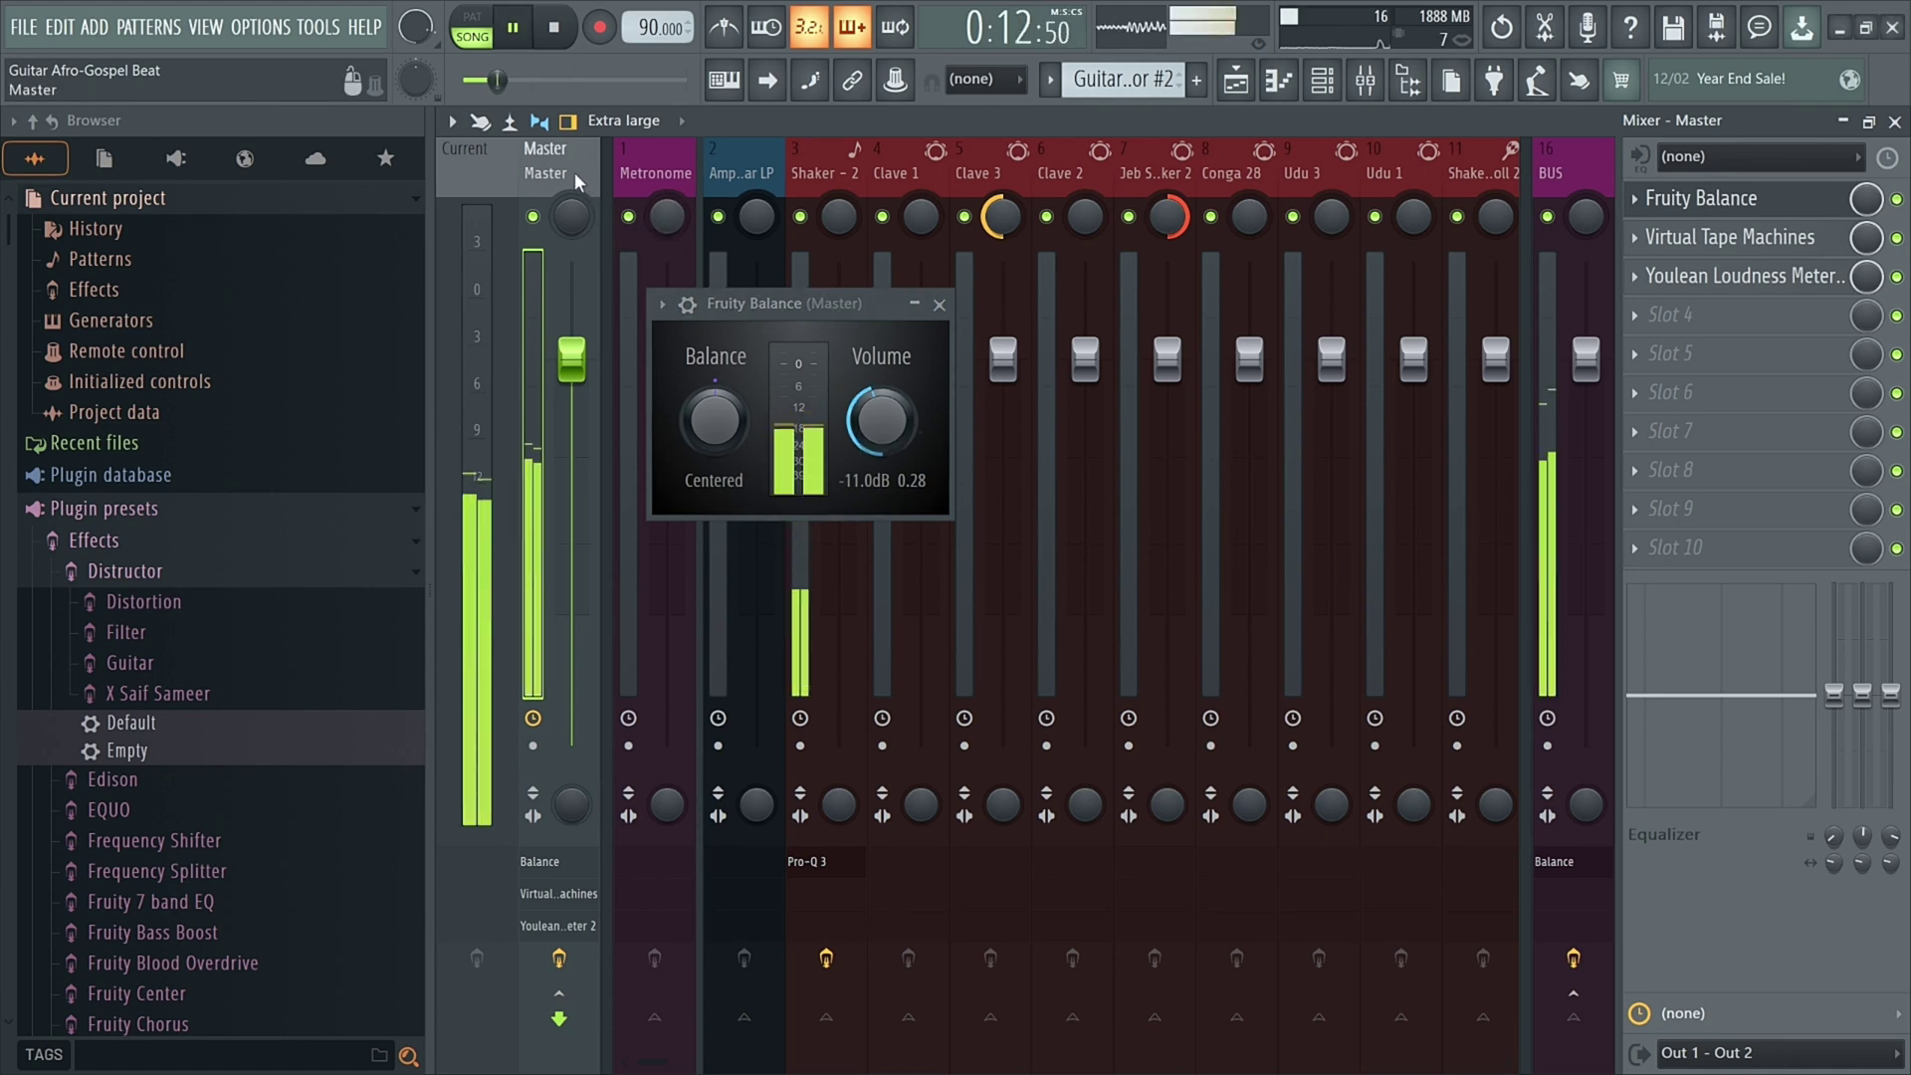
pyautogui.press('space')
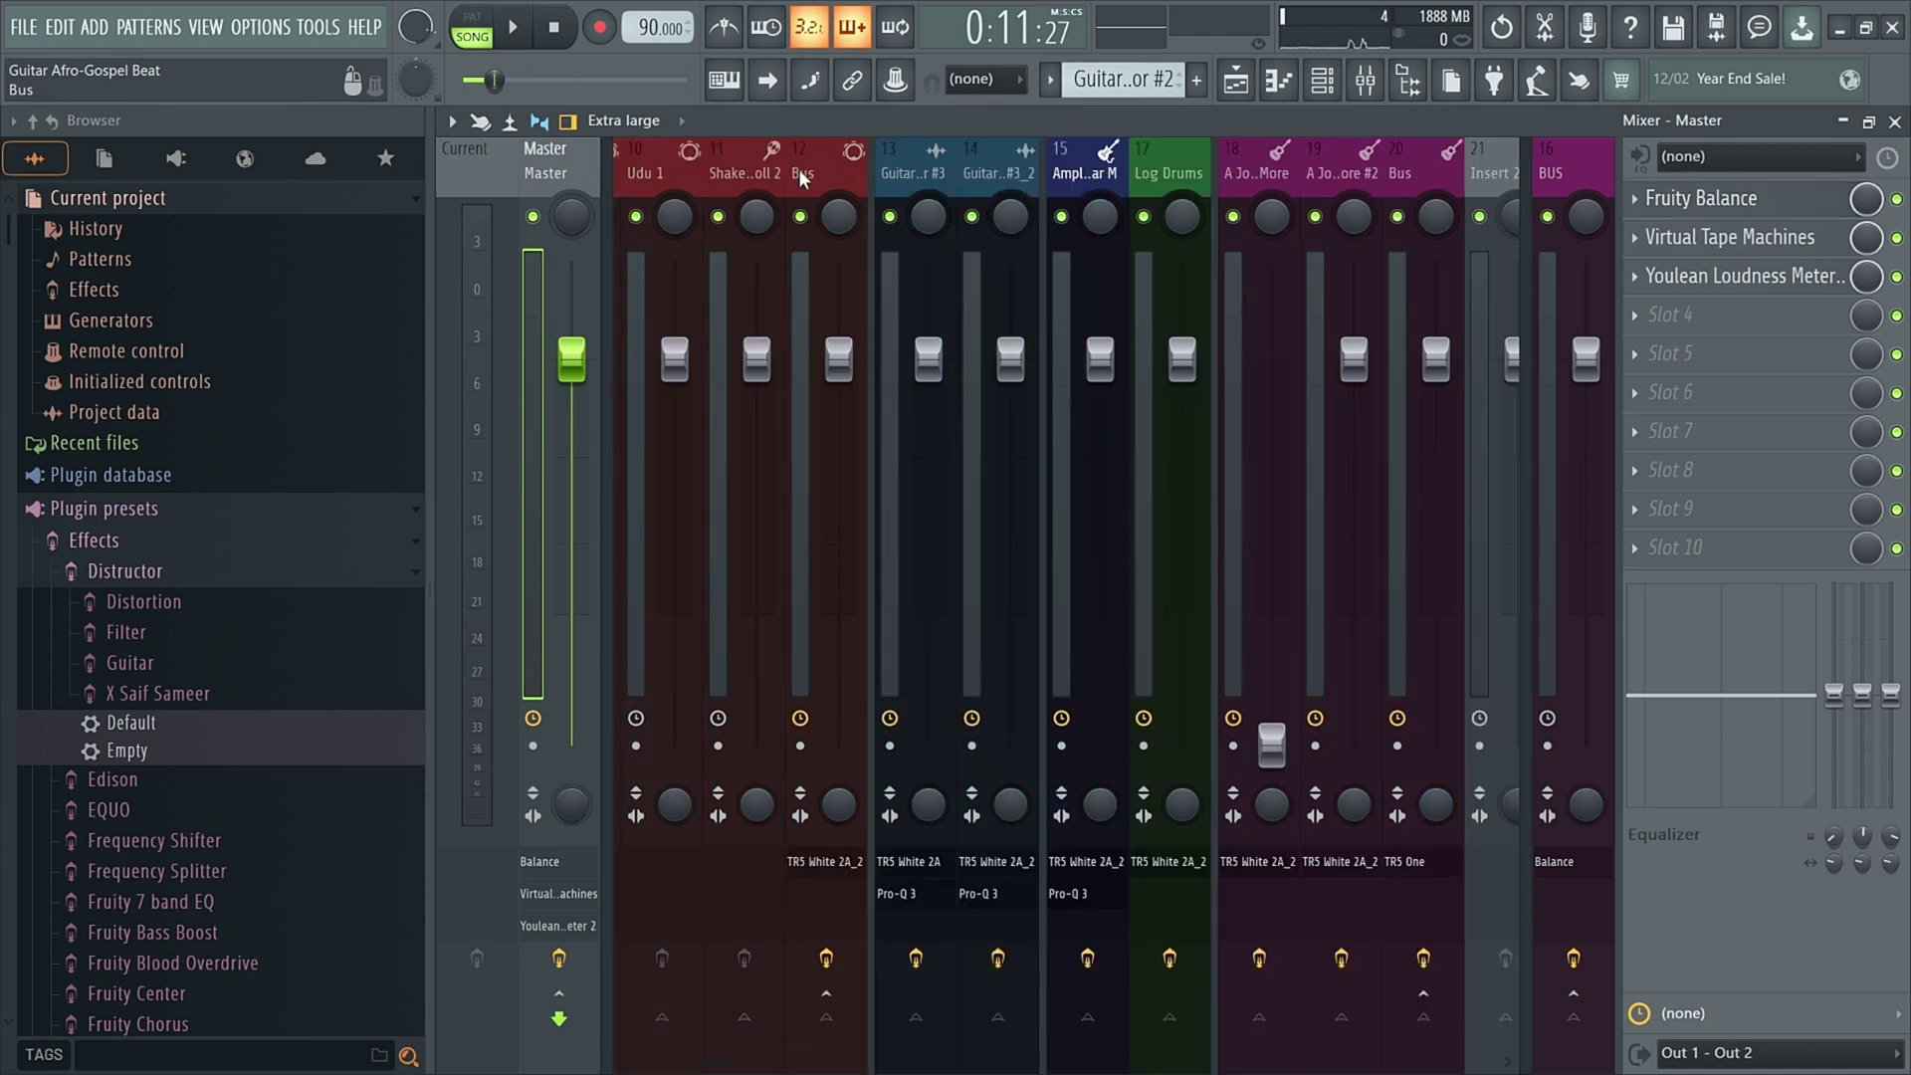
# Step: Lower the mixer faders of Clave 2 to -6.5 dB, Conga 2B to -7.0 dB and Udu 1 to -4.6 dB
pyautogui.scroll(6, 800, 177)
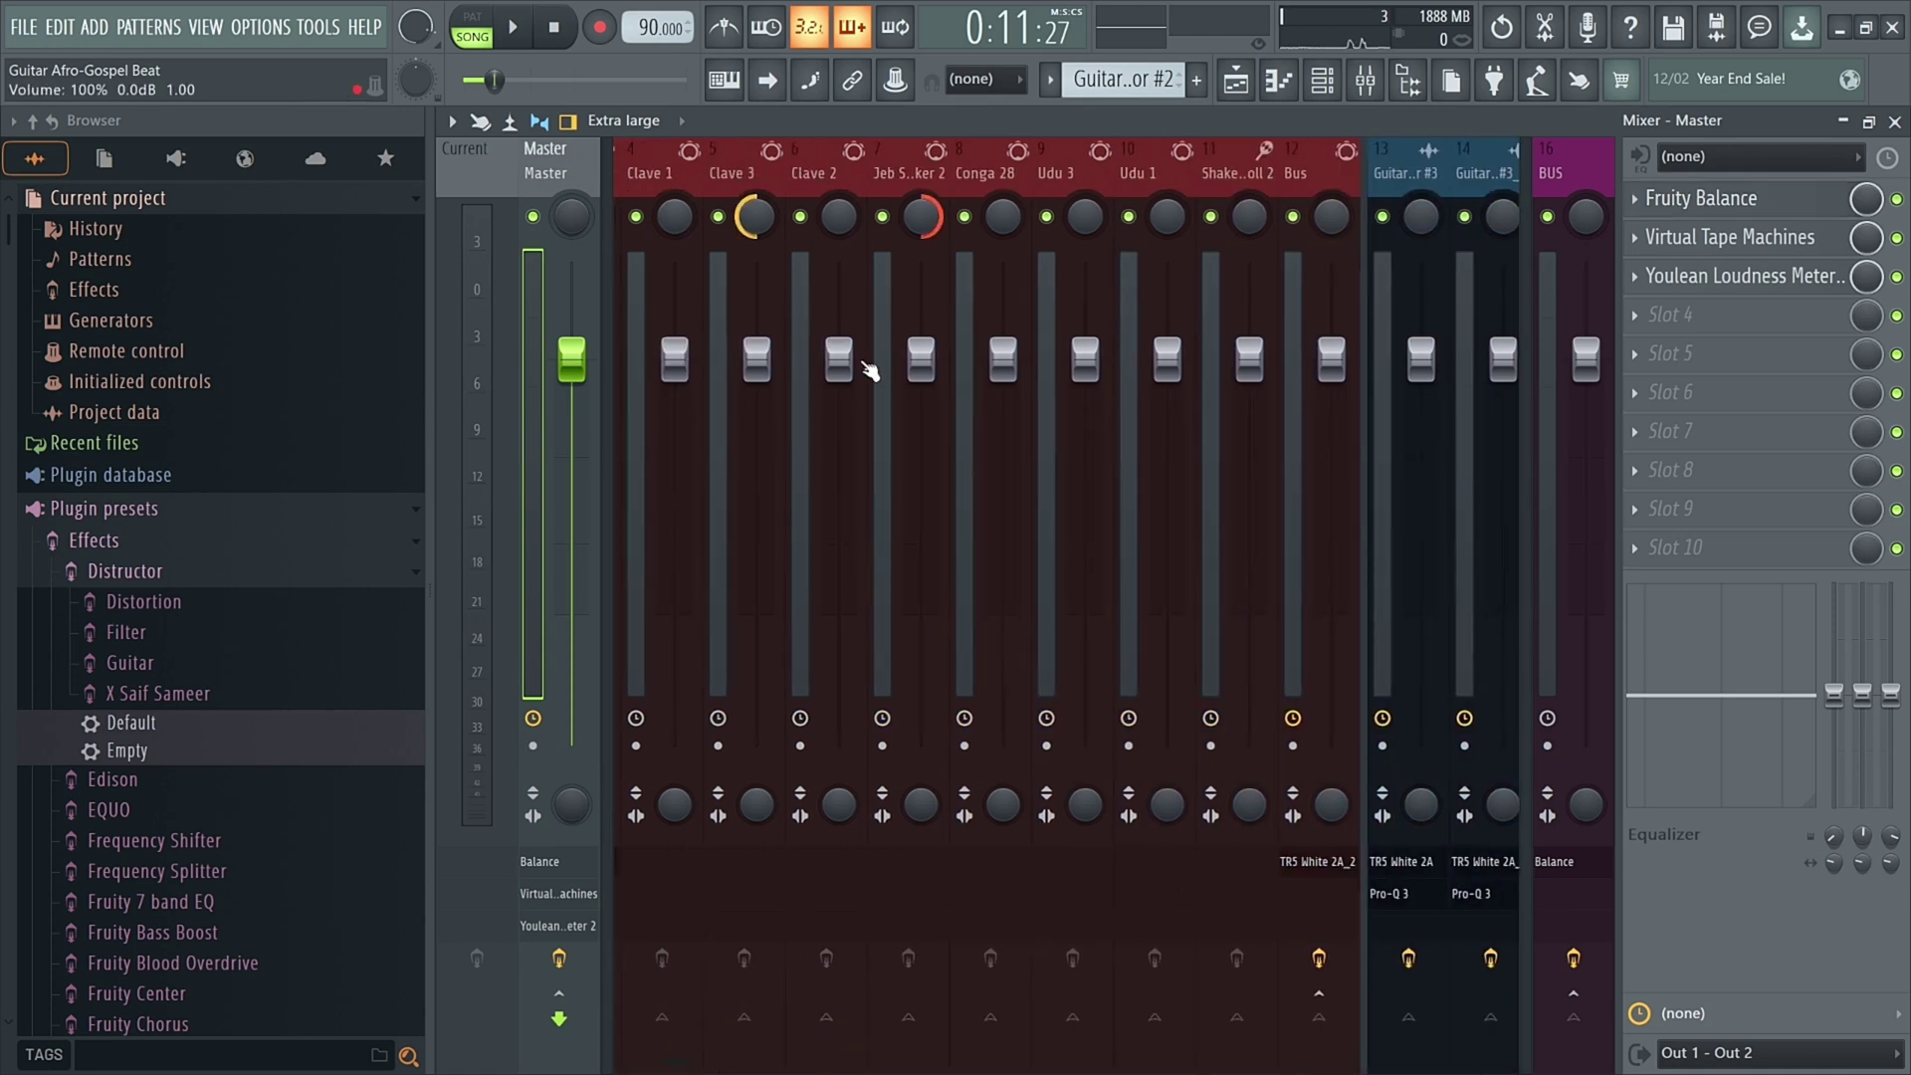
pyautogui.moveTo(840, 362); pyautogui.dragTo(839, 465)
pyautogui.moveTo(1003, 361); pyautogui.dragTo(973, 481)
pyautogui.moveTo(1167, 361); pyautogui.dragTo(1168, 450)
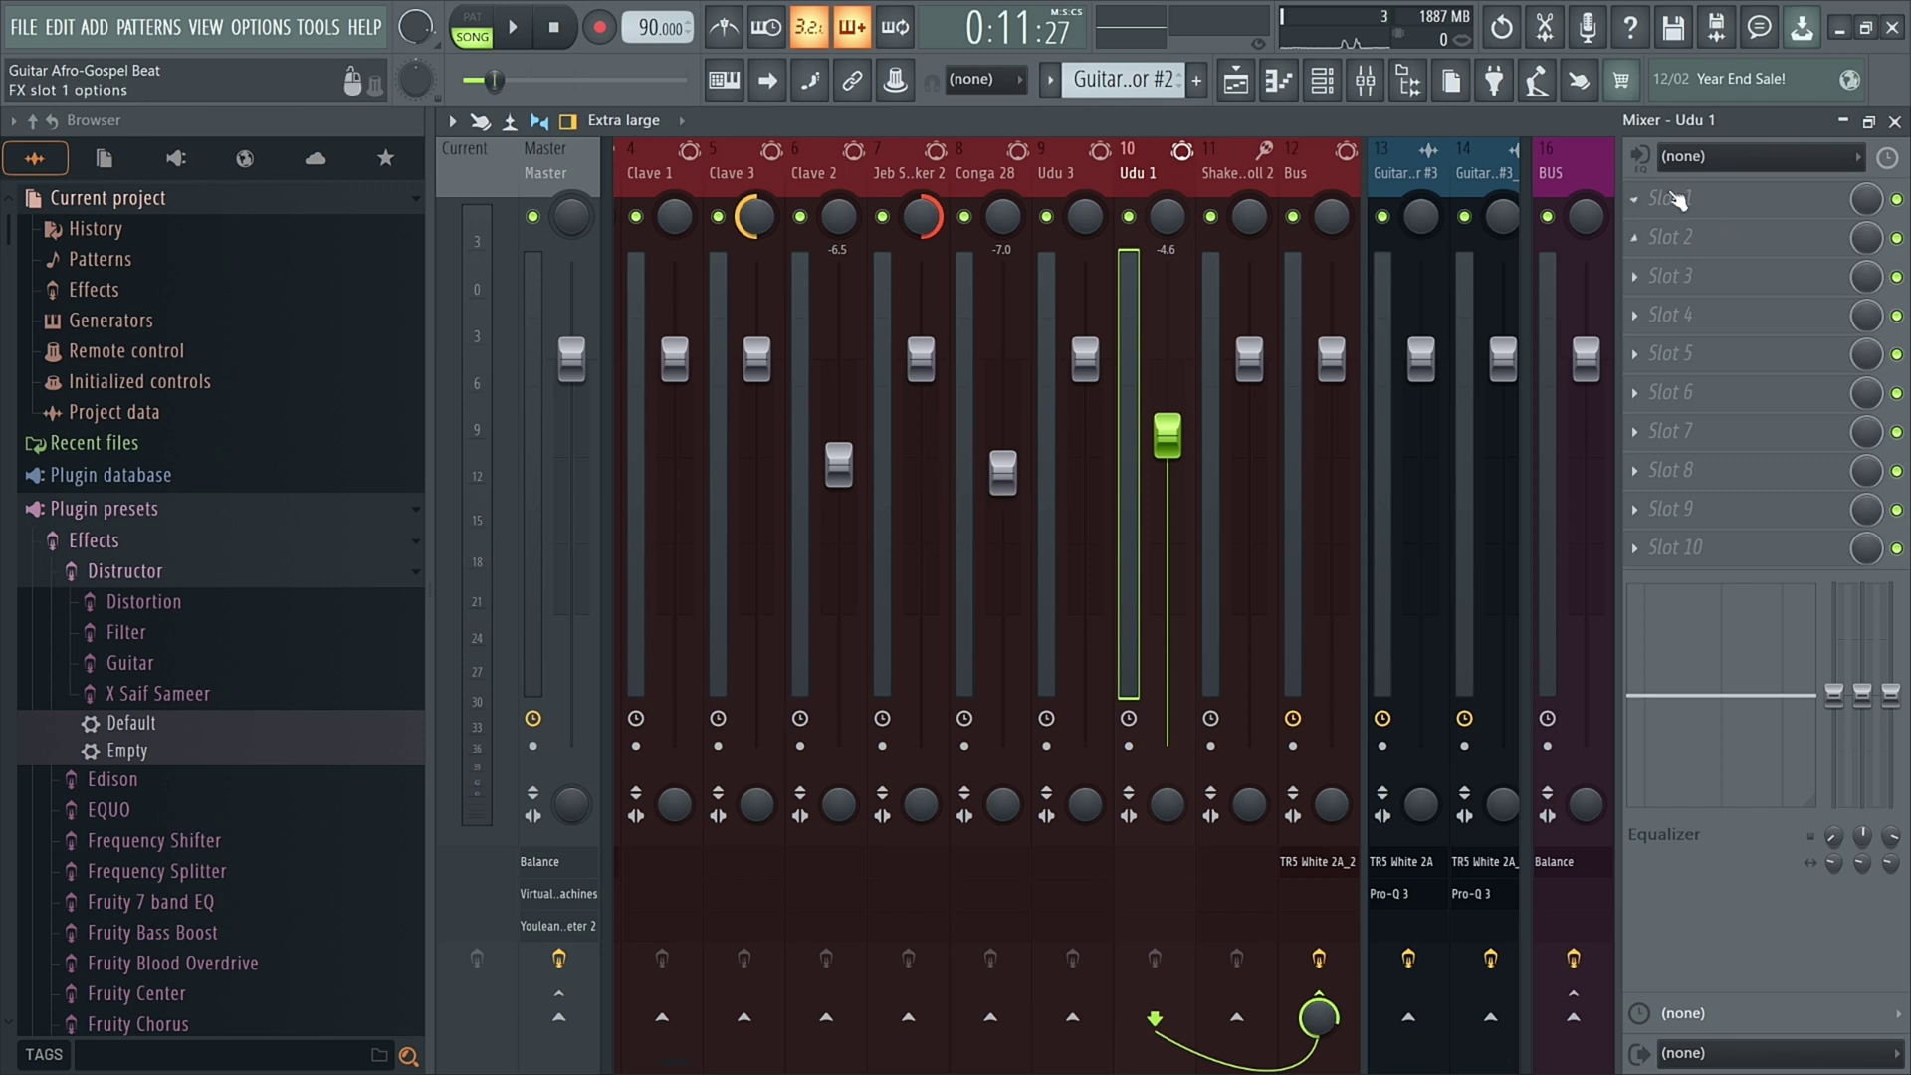
# Step: Undo the three individual fader changes on Clave 2, Conga 2B and Udu 1
pyautogui.hotkey('ctrl', 'z')
pyautogui.hotkey('ctrl', 'z')
pyautogui.hotkey('ctrl', 'z')
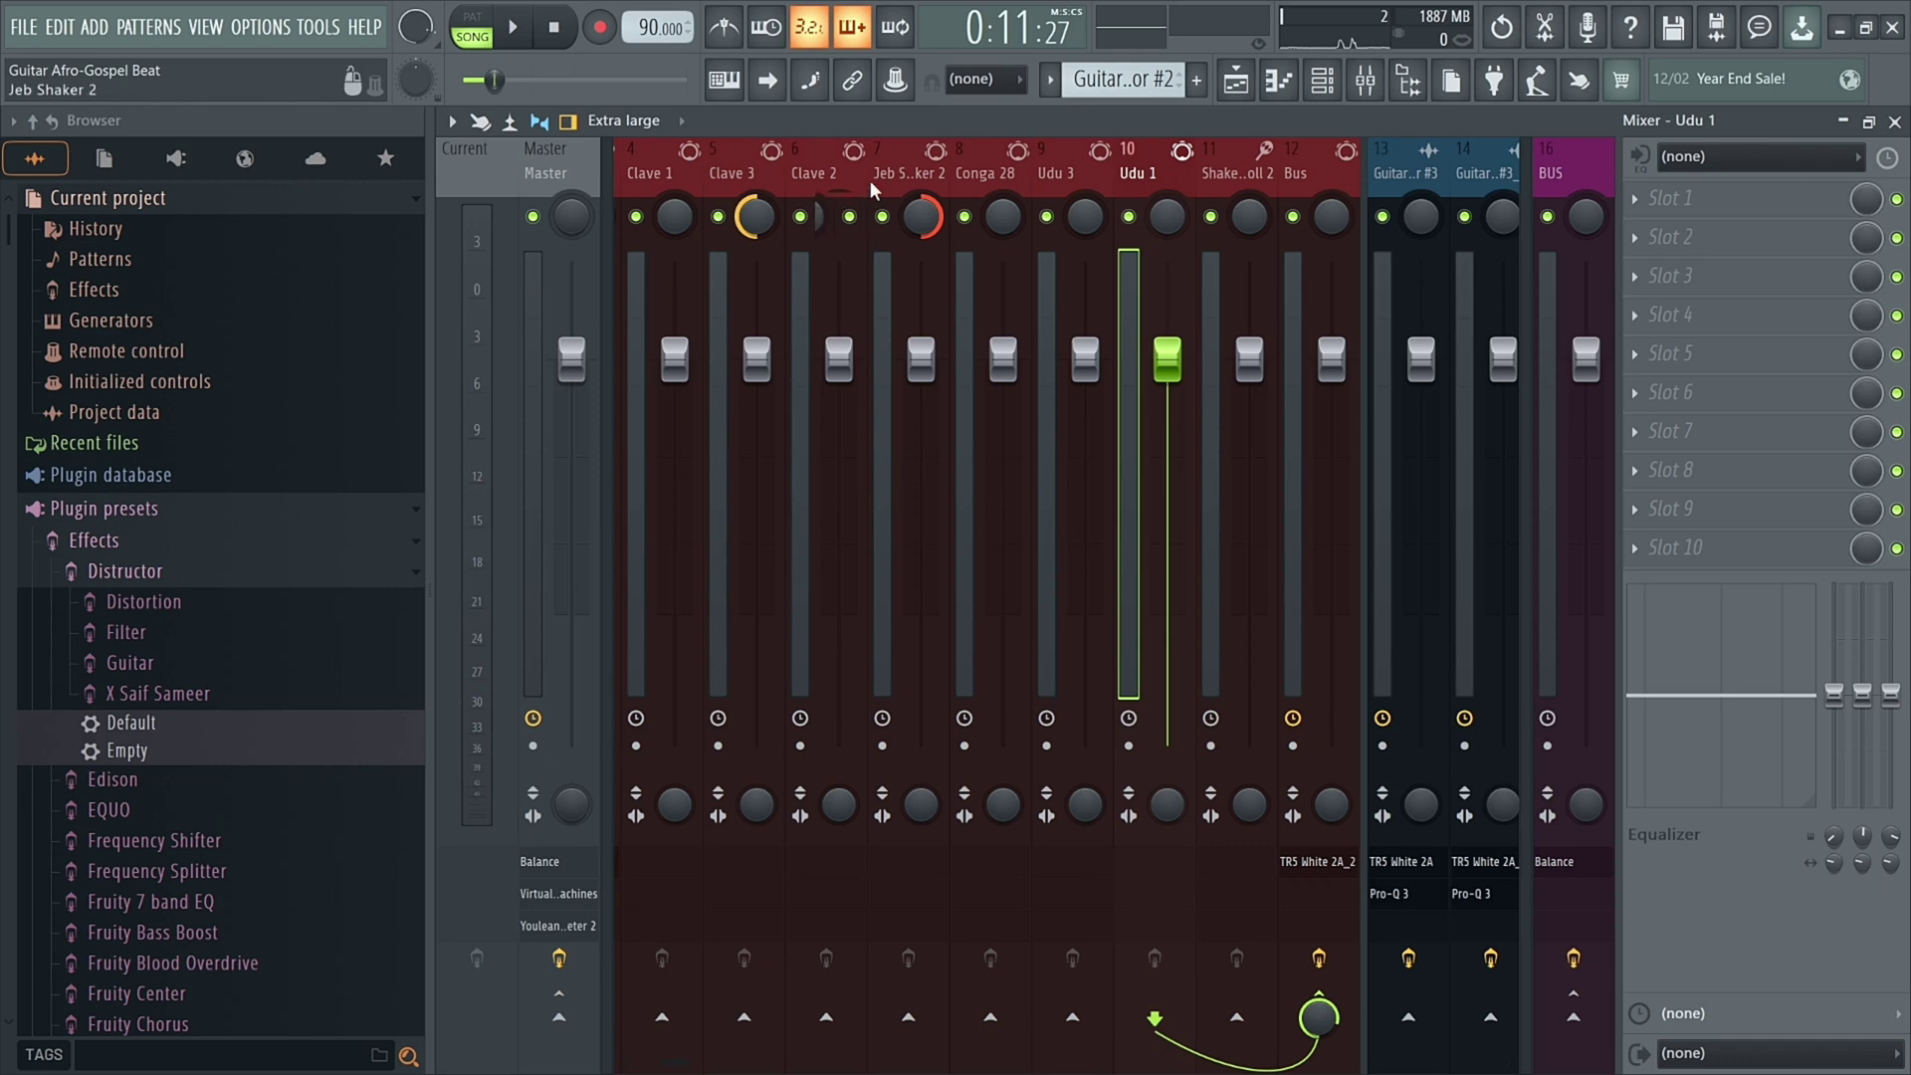
# Step: Try lowering the insert track faders together to -5.9 dB, with Conga 2B at -2.6 dB and Udu 1 at -8.2 dB
pyautogui.scroll(3, 870, 183)
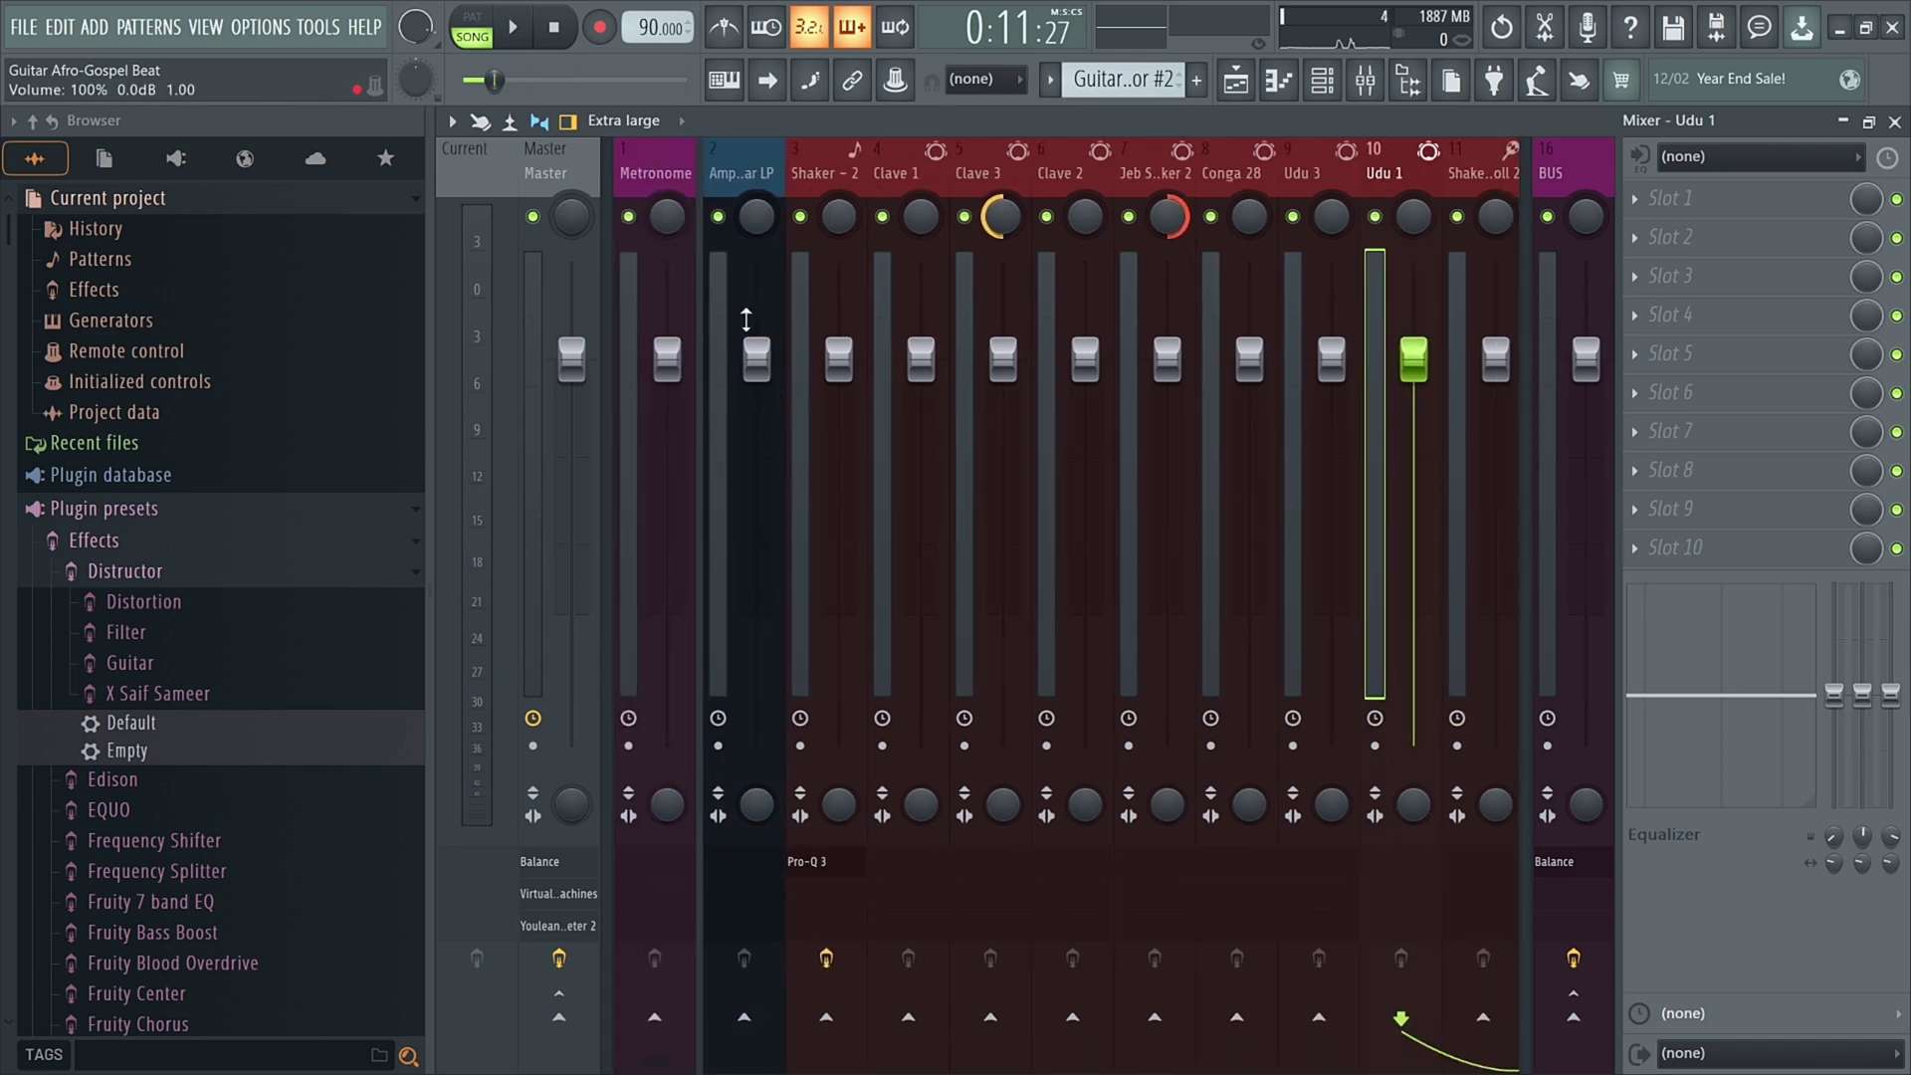
pyautogui.click(650, 164)
pyautogui.moveTo(717, 167); pyautogui.dragTo(1706, 122)
pyautogui.scroll(10, 719, 159)
pyautogui.moveTo(812, 367); pyautogui.dragTo(729, 407)
pyautogui.click(737, 172)
pyautogui.moveTo(906, 485); pyautogui.dragTo(906, 521)
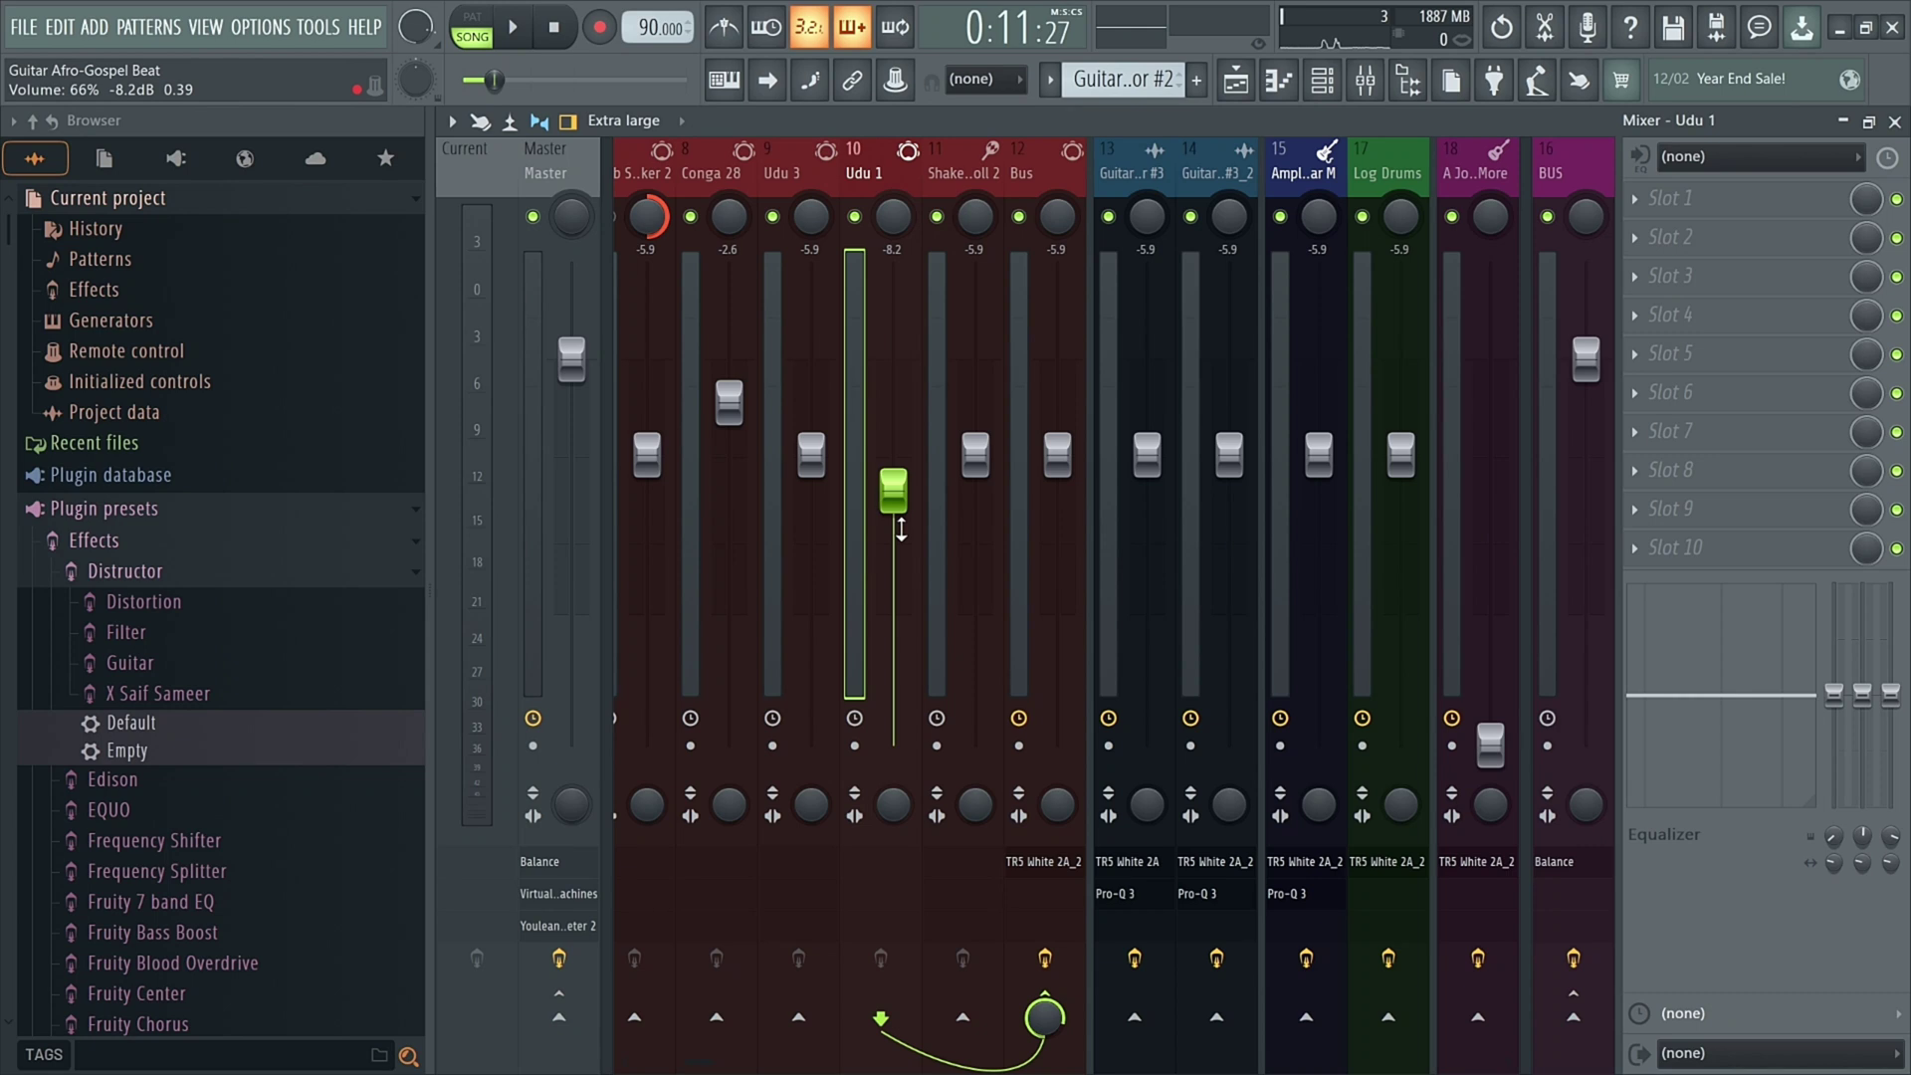
pyautogui.scroll(5, 901, 530)
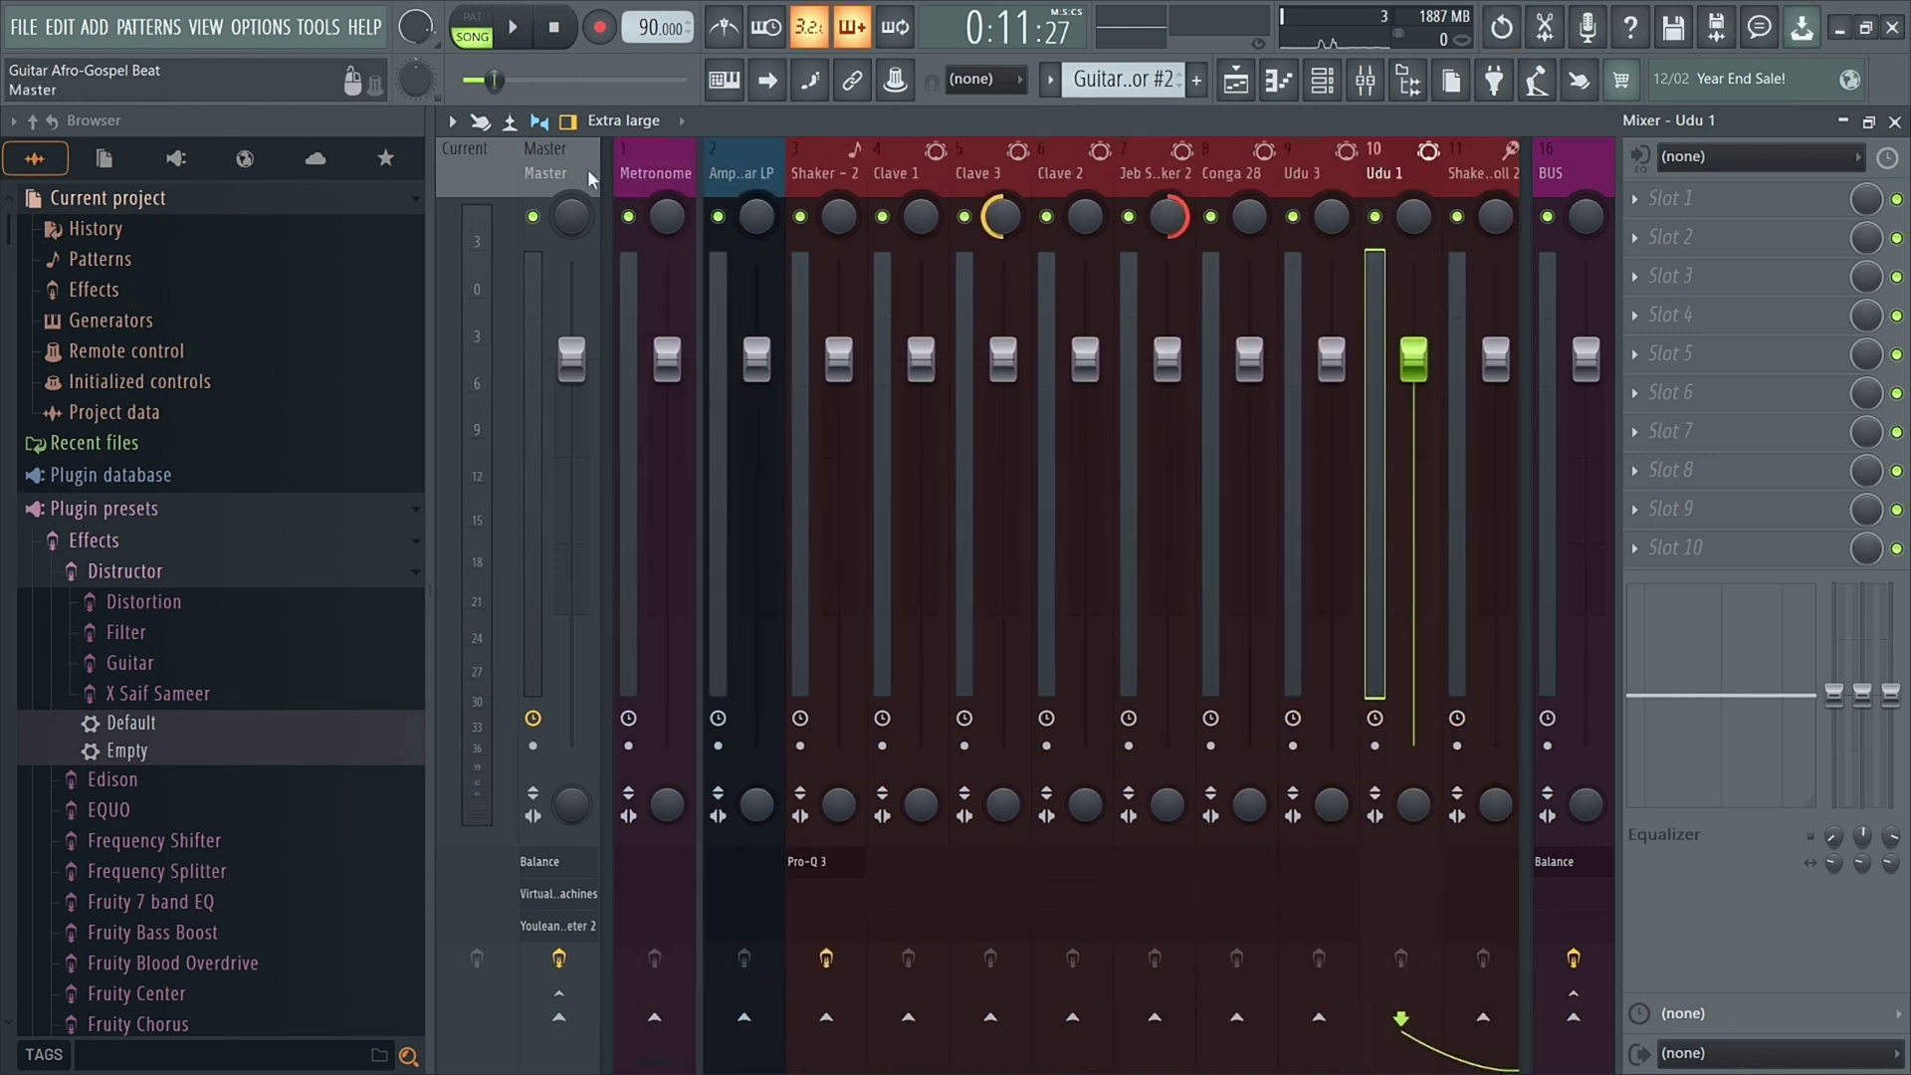
# Step: Inspect the Virtual Tape Machines settings on the Master track and close the plugin
pyautogui.click(589, 179)
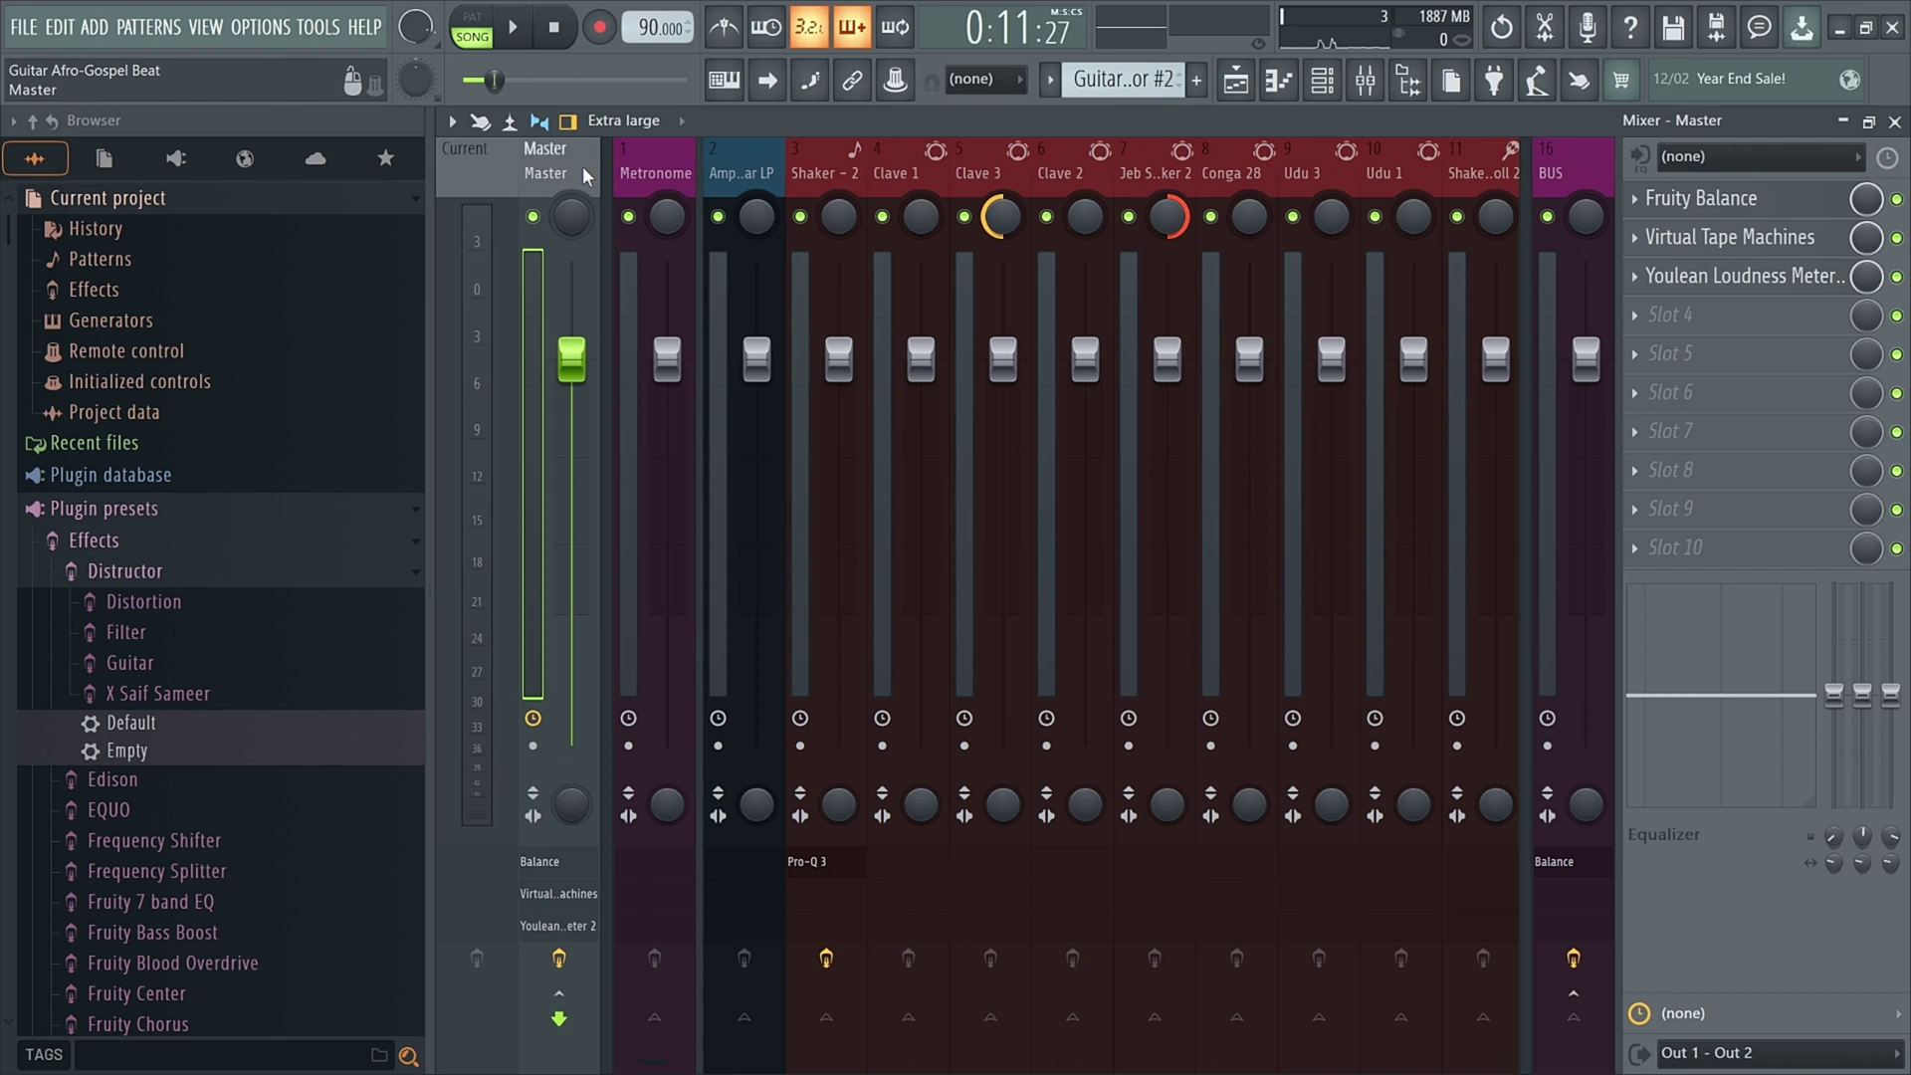
pyautogui.click(1757, 242)
pyautogui.moveTo(625, 237); pyautogui.dragTo(739, 264)
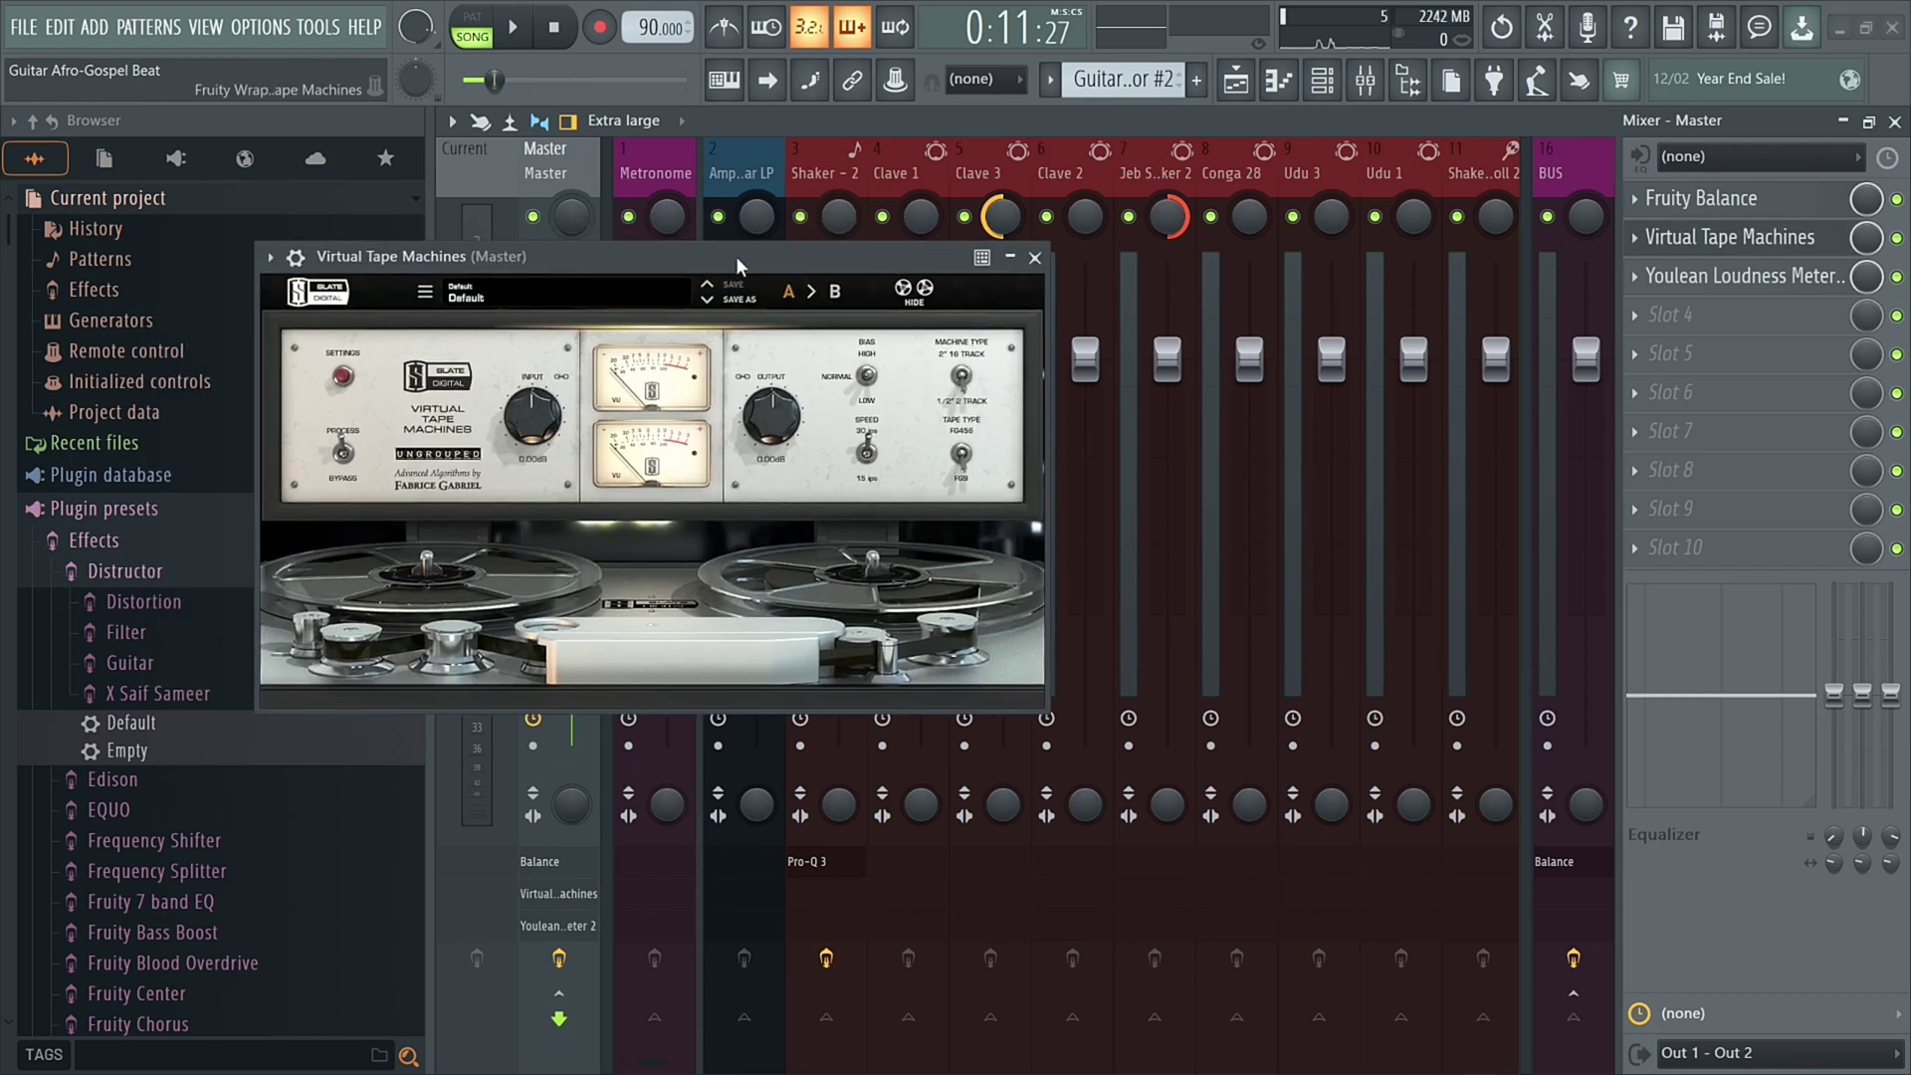
pyautogui.click(1036, 258)
# Step: Examine the loudness readings in Youlean Loudness Meter 2 on the Master track and close the plugin
pyautogui.click(1737, 276)
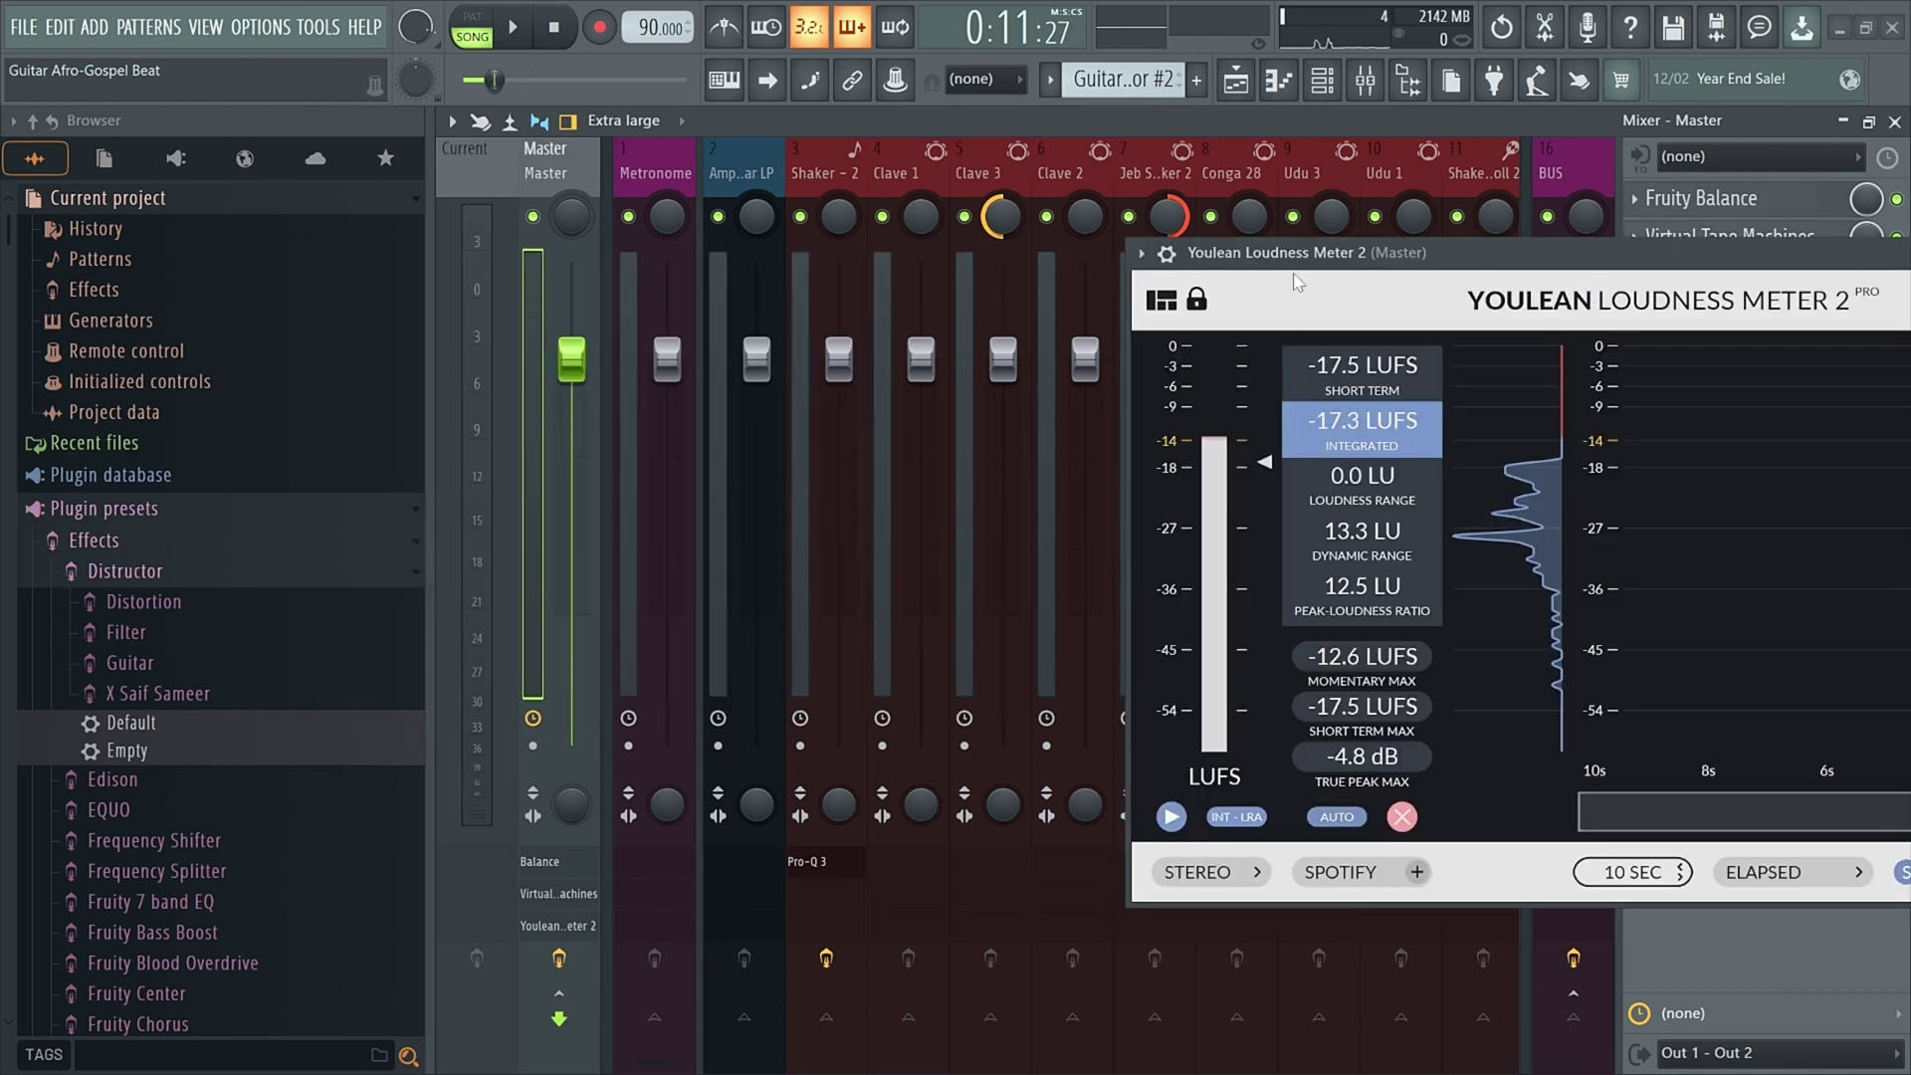
pyautogui.moveTo(1351, 249); pyautogui.dragTo(654, 245)
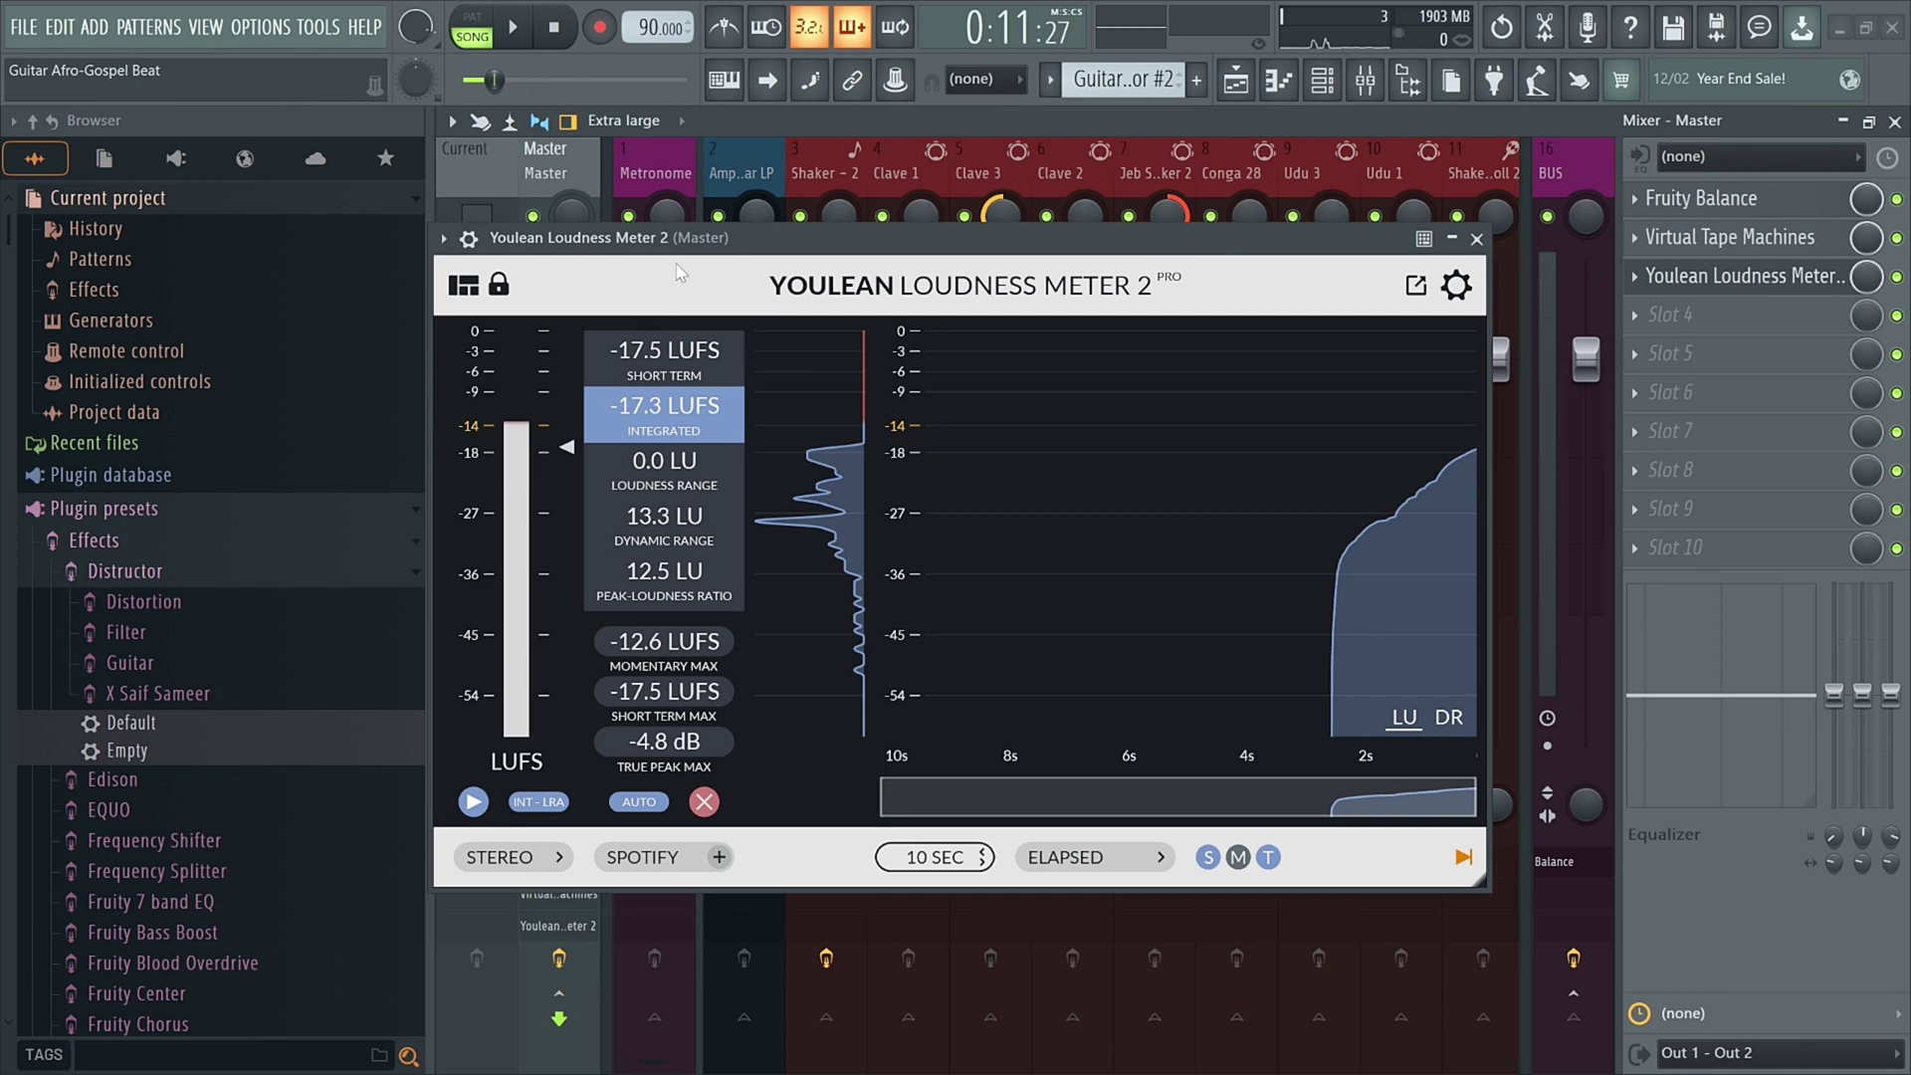
pyautogui.moveTo(701, 231); pyautogui.dragTo(739, 233)
pyautogui.click(1520, 242)
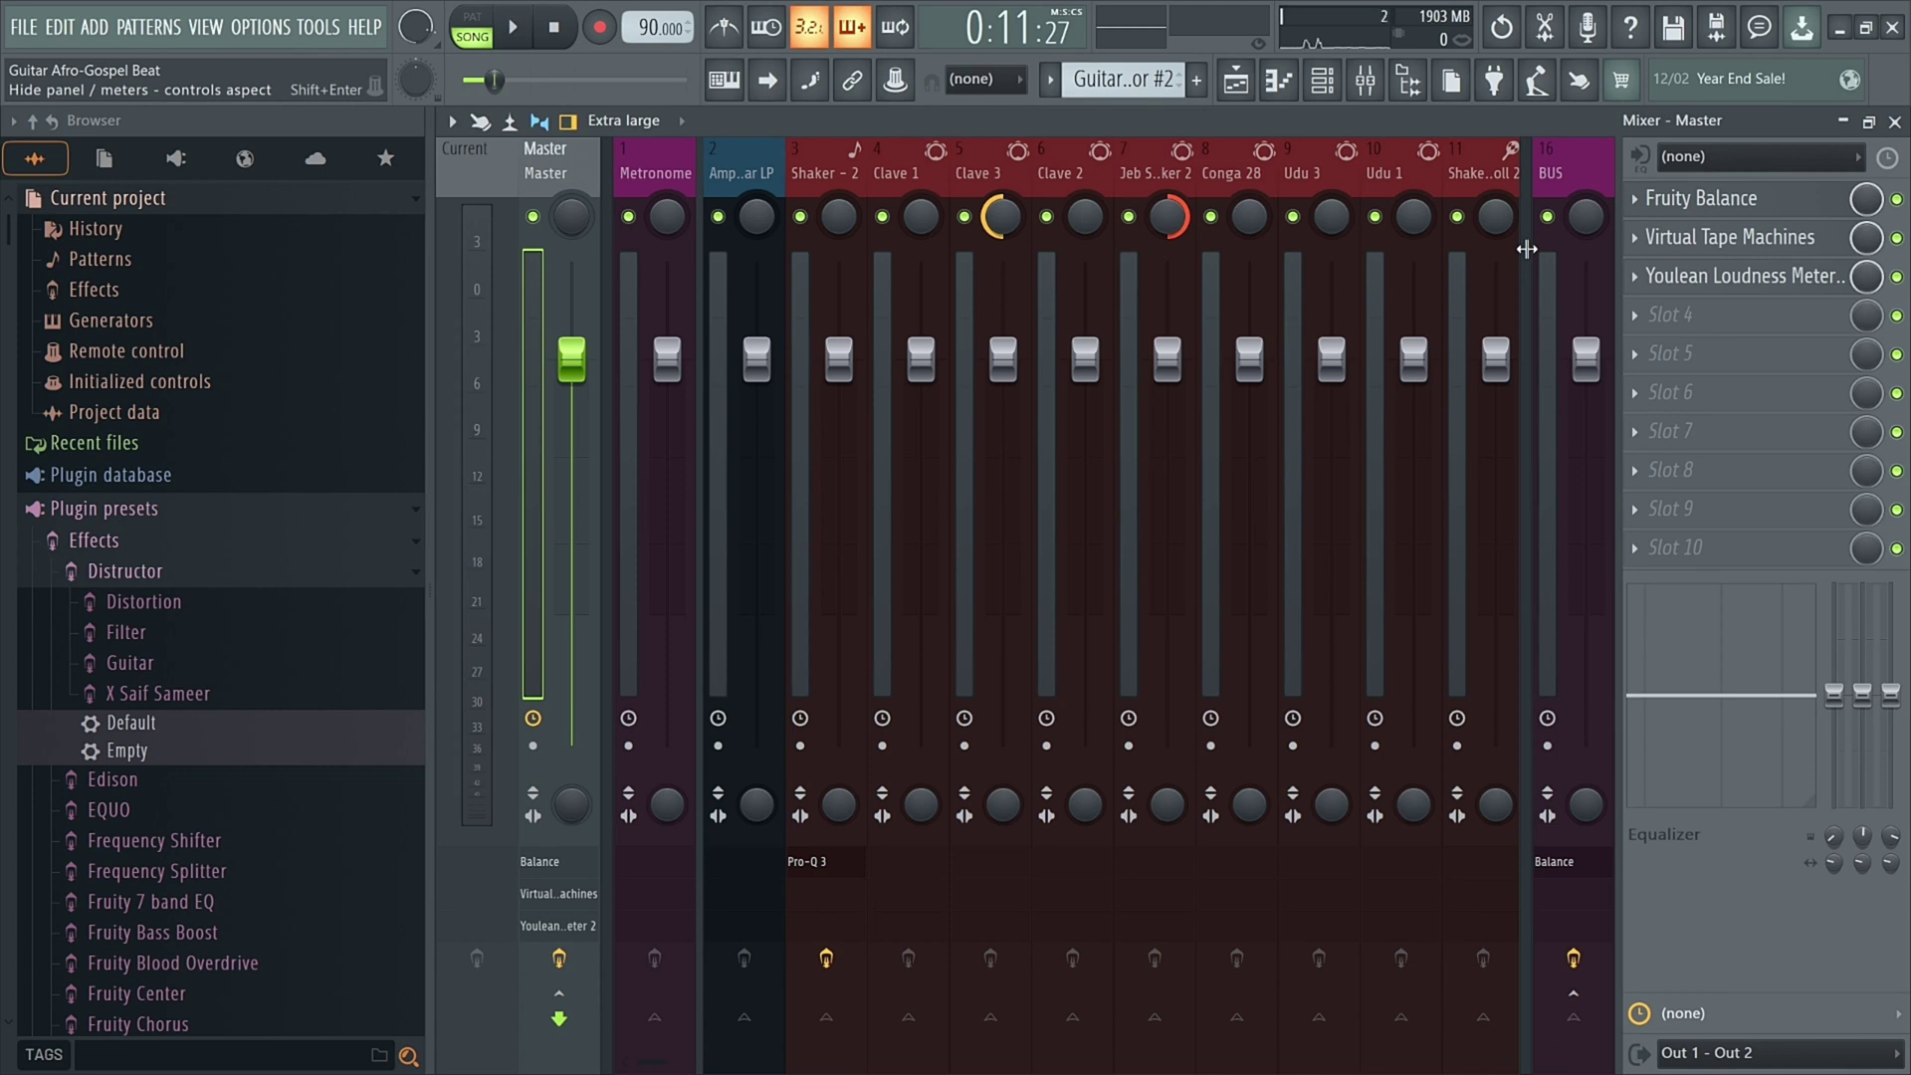
# Step: Return to the Playlist and view the whole arrangement from Start to End
pyautogui.click(1366, 80)
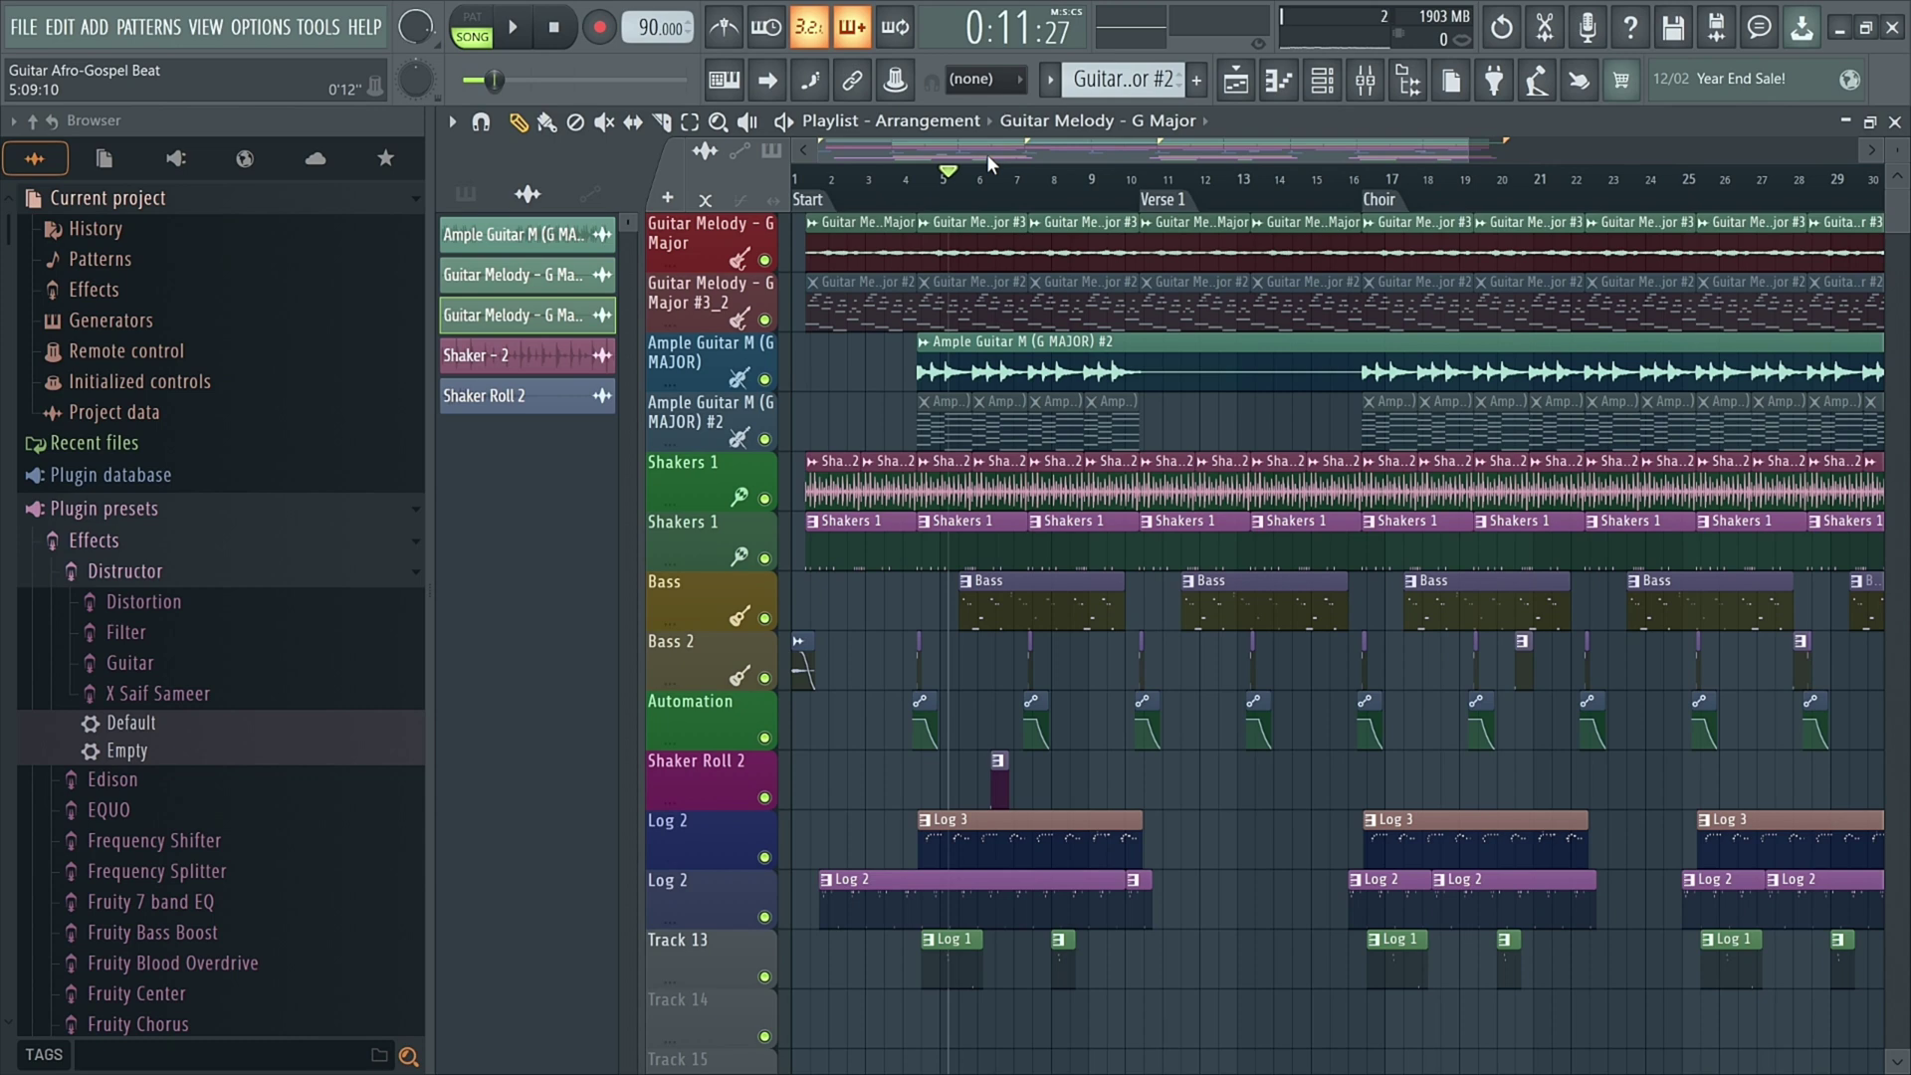
pyautogui.scroll(-2, 988, 153)
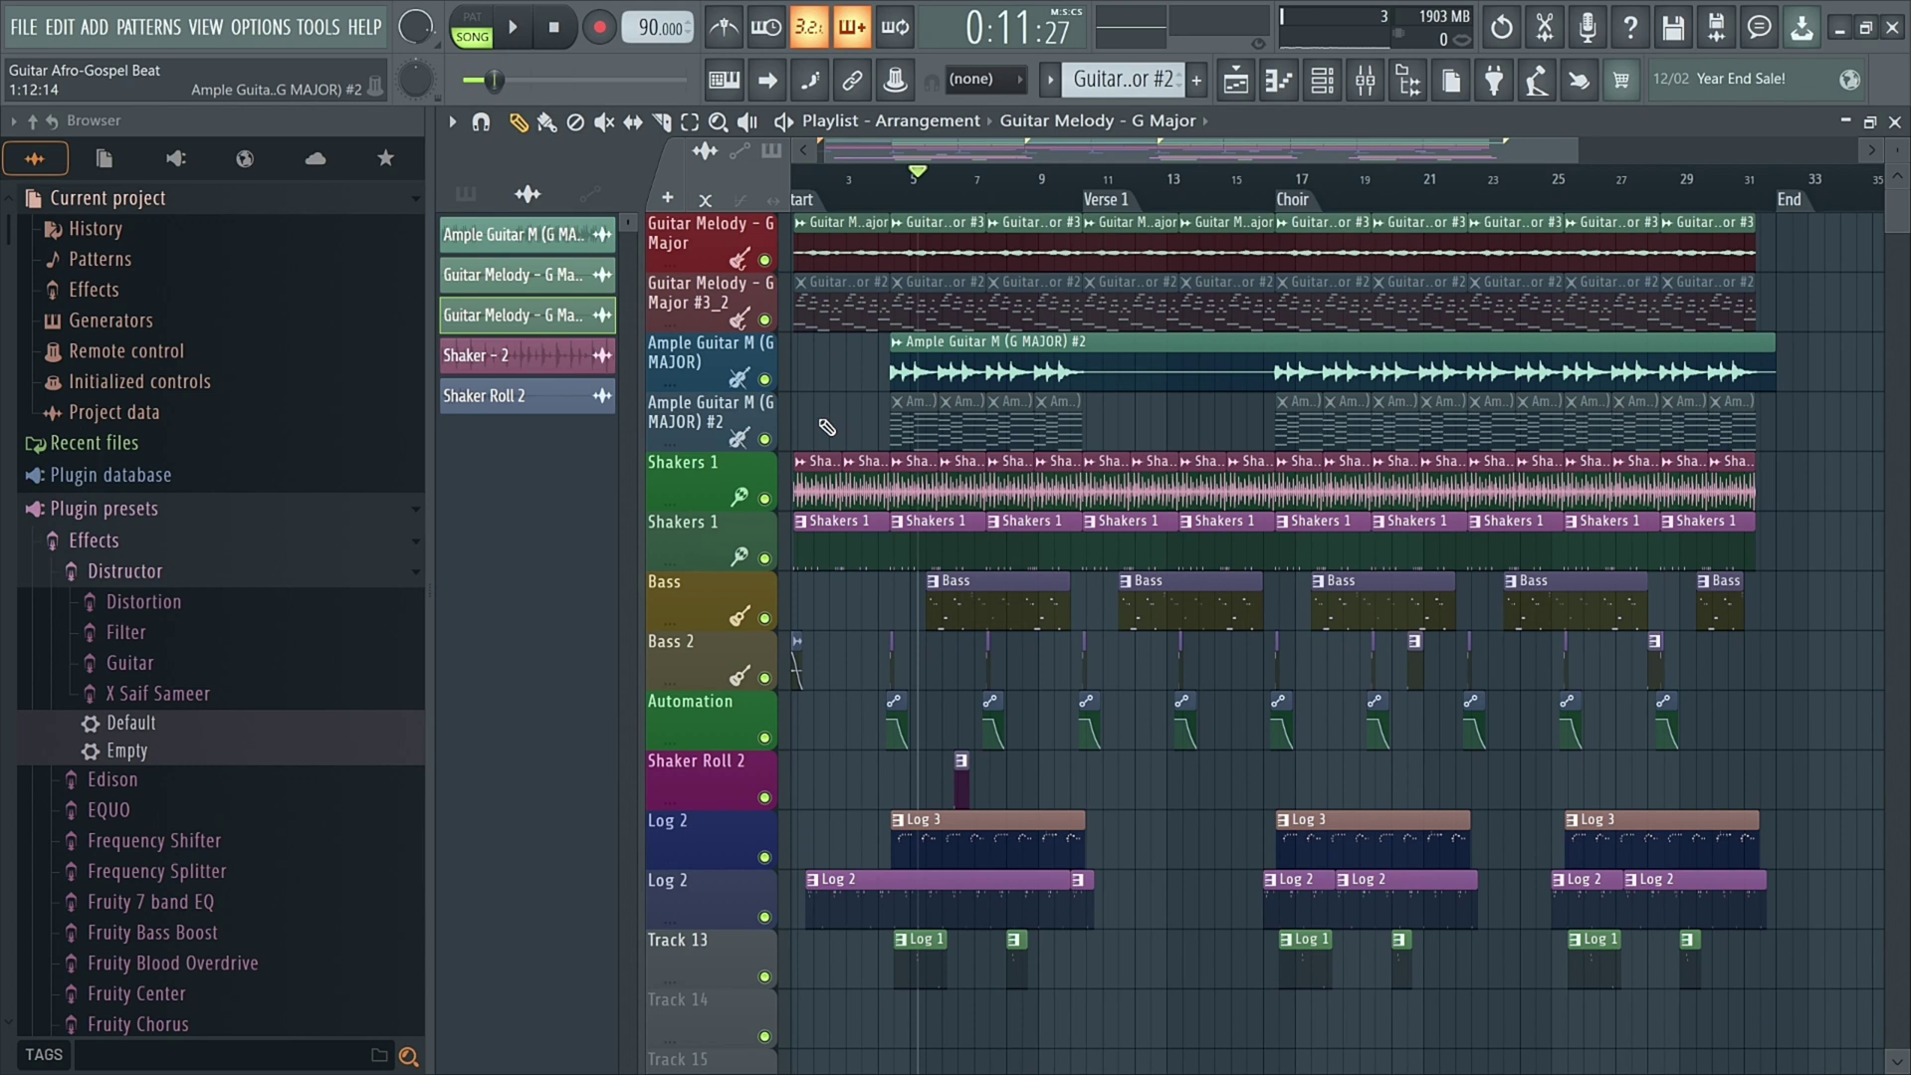